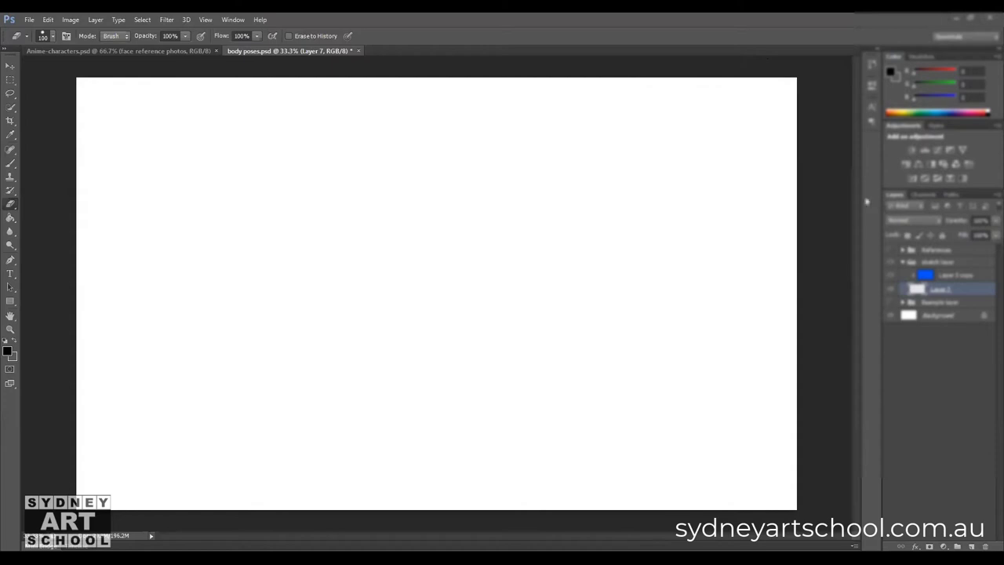
Switch to the Anime-characters.psd document, preview the female and male face templates one at a time, and hide both again.
left_click(188, 48)
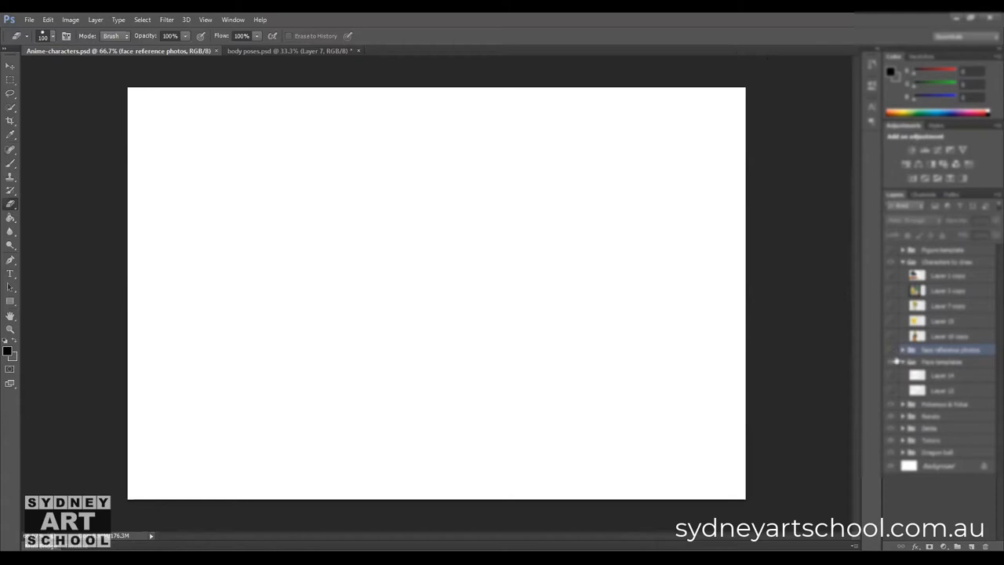
left_click(895, 377)
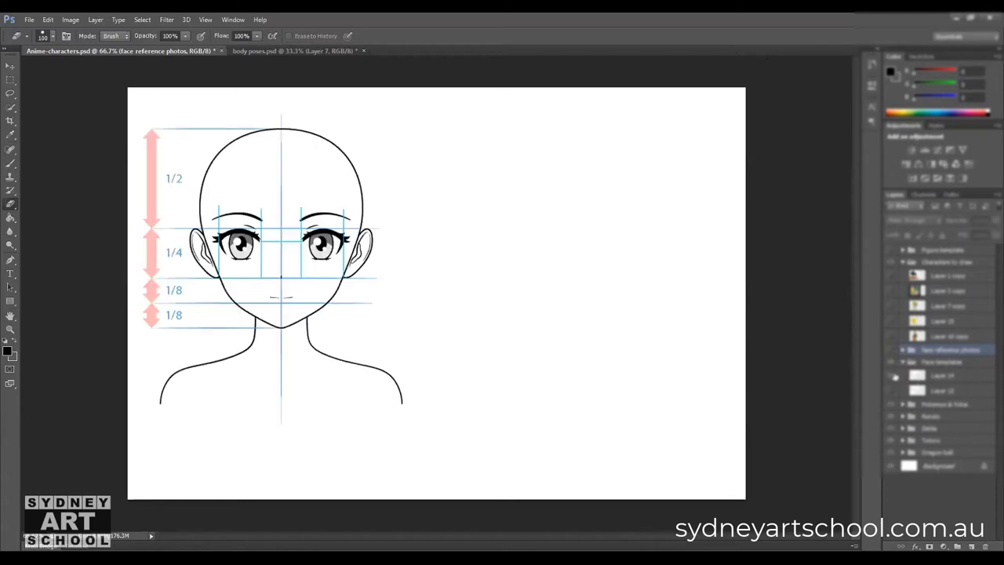
left_click(895, 377)
left_click(891, 390)
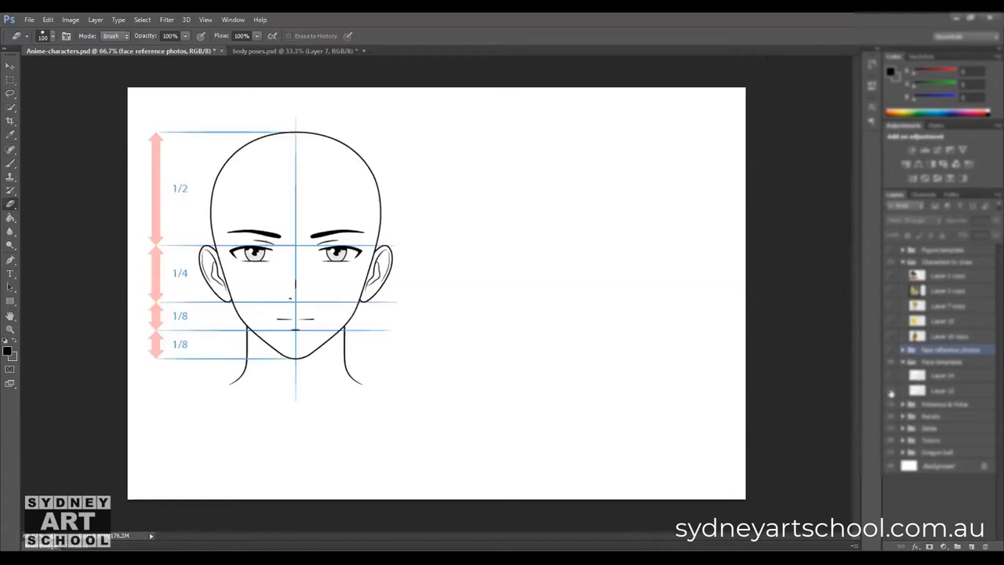
left_click(890, 379)
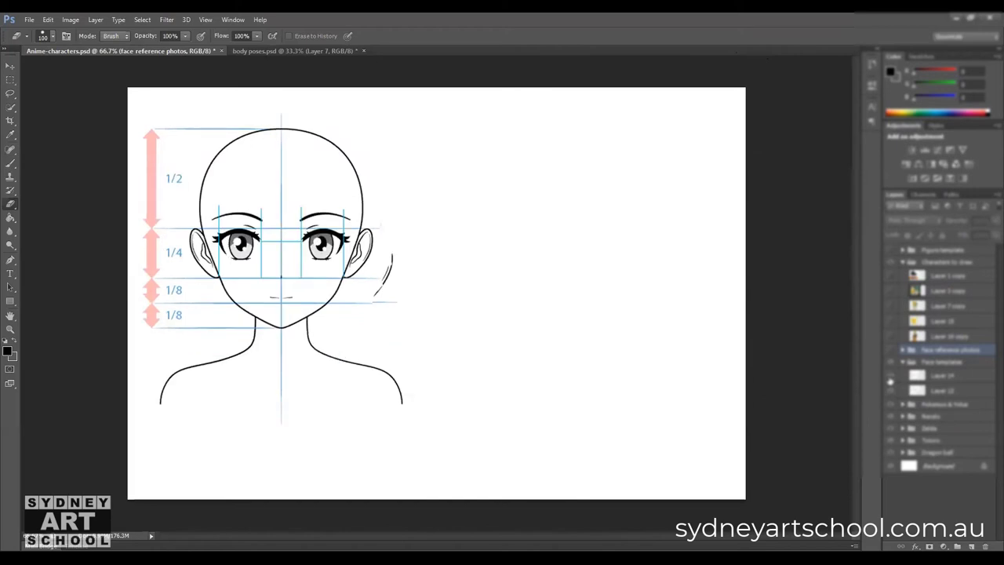
left_click(890, 379)
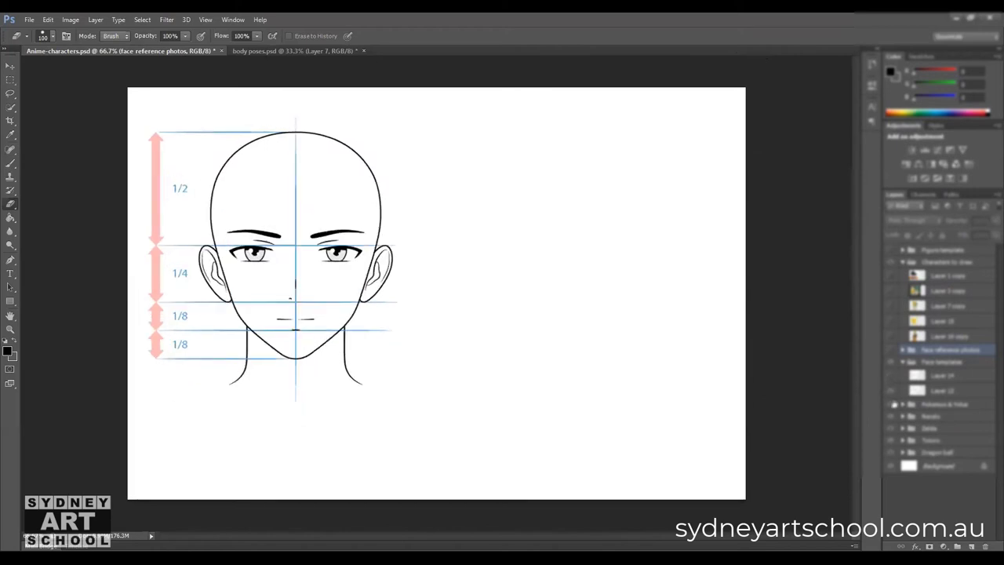
left_click(891, 392)
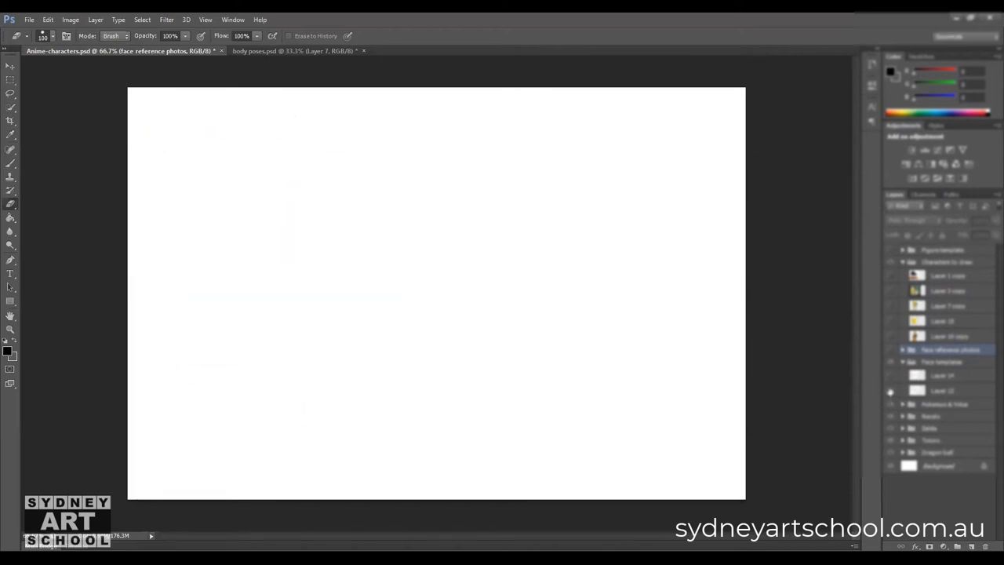
Add a new layer above the layers in the face templates group and set the foreground colour to blue 0090ff.
left_click(949, 377)
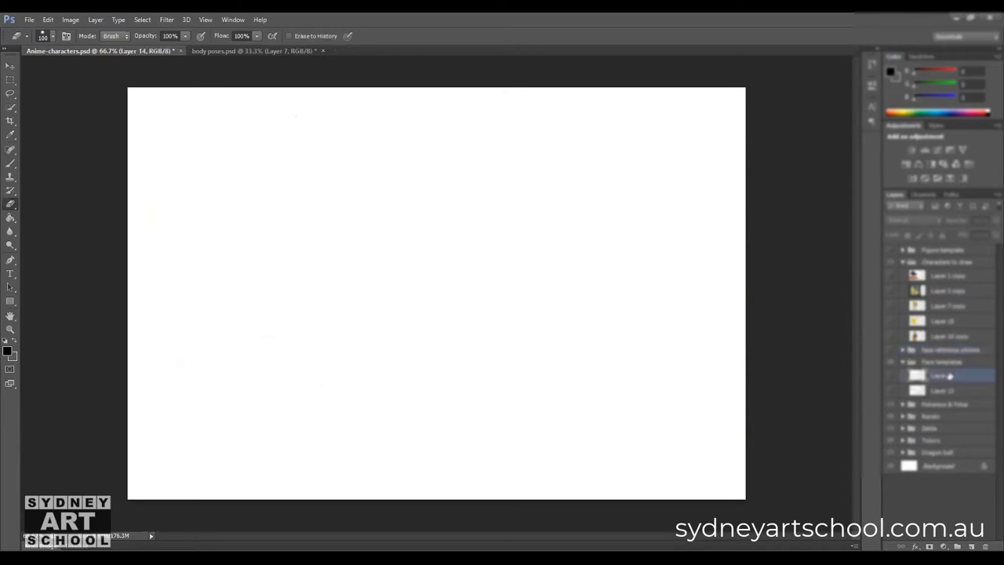
left_click(971, 547)
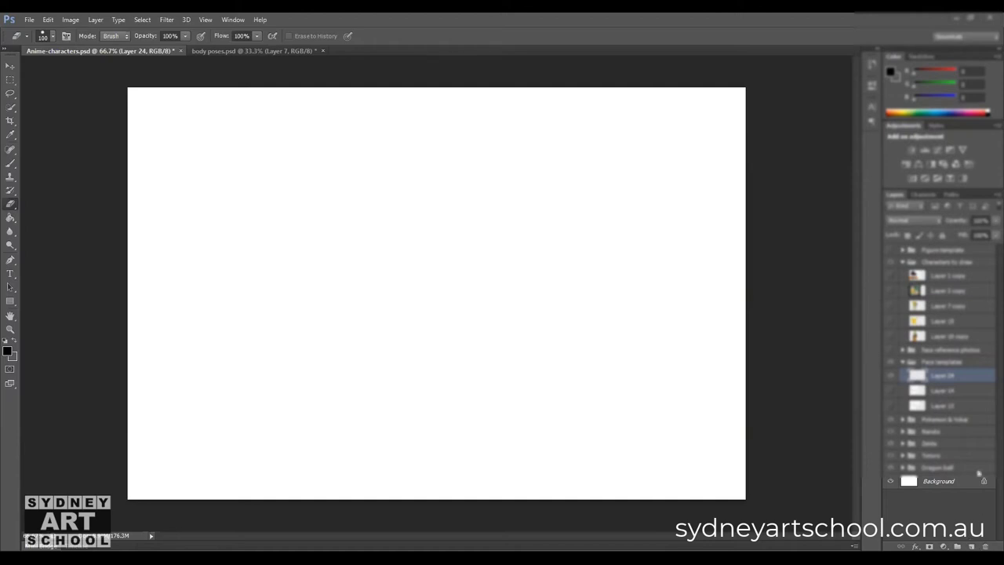
left_click(12, 344)
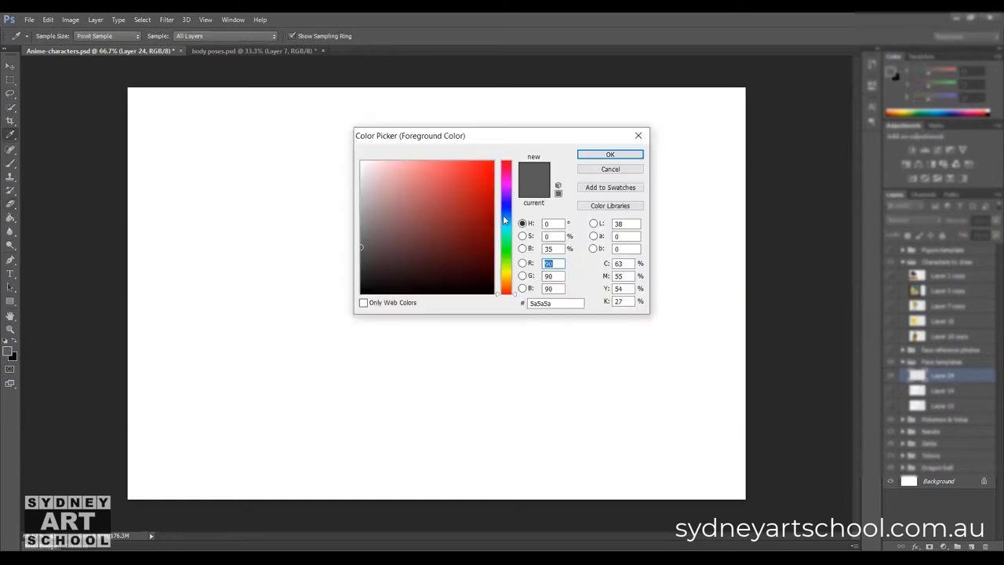
left_click_drag(466, 190, 494, 160)
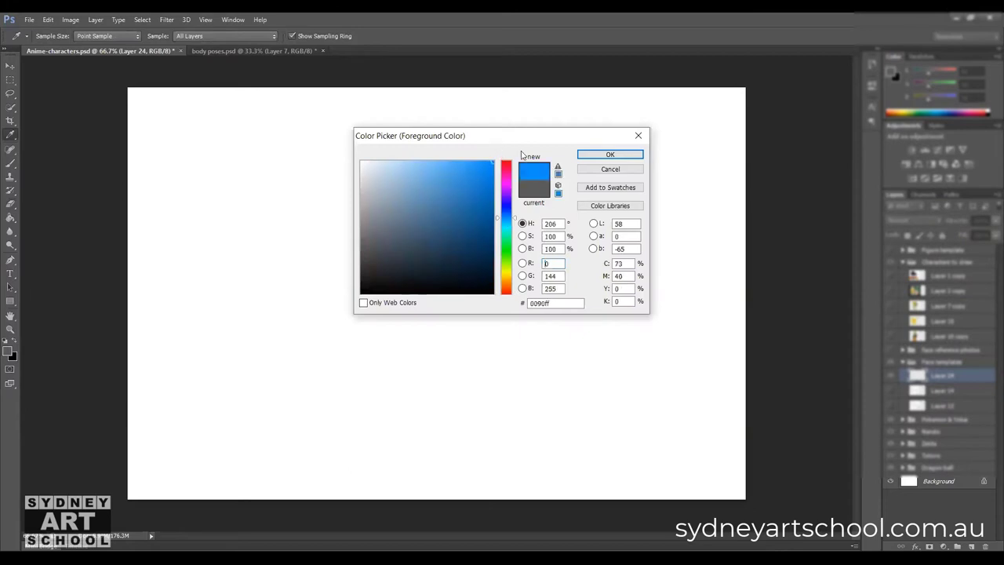
left_click(611, 155)
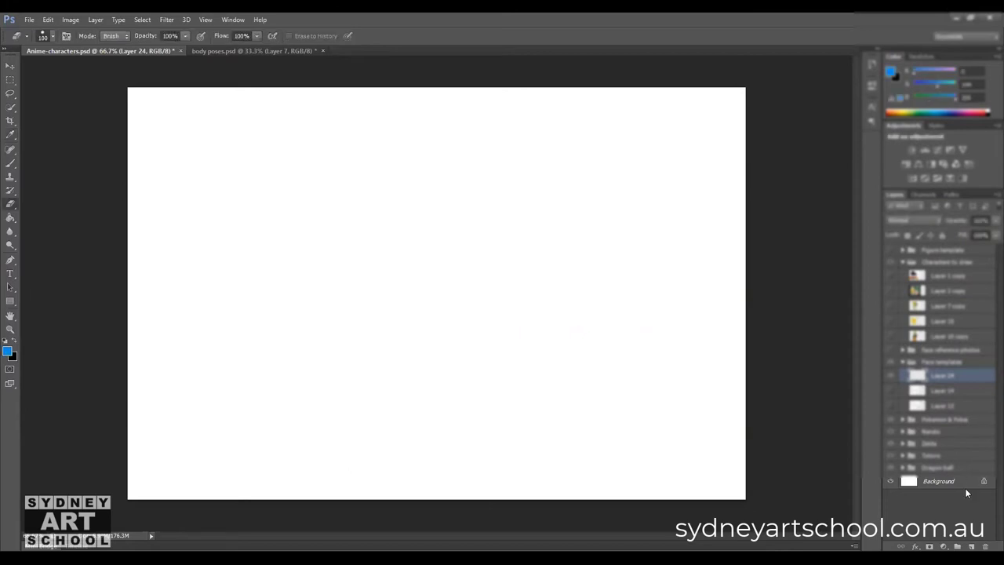
Create a second new layer filled entirely with the blue foreground colour and clip it to the empty layer beneath.
left_click(972, 547)
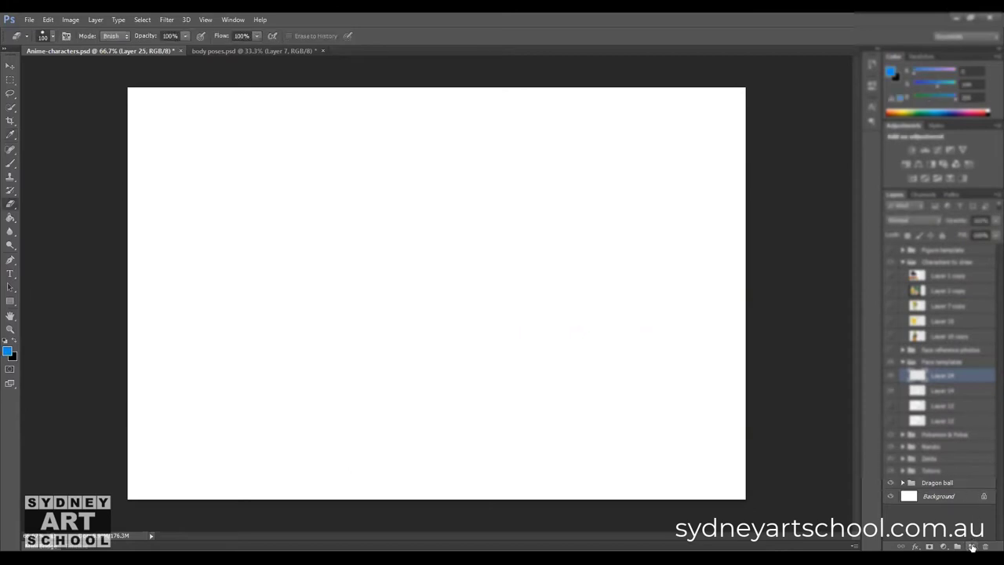
left_click(960, 393)
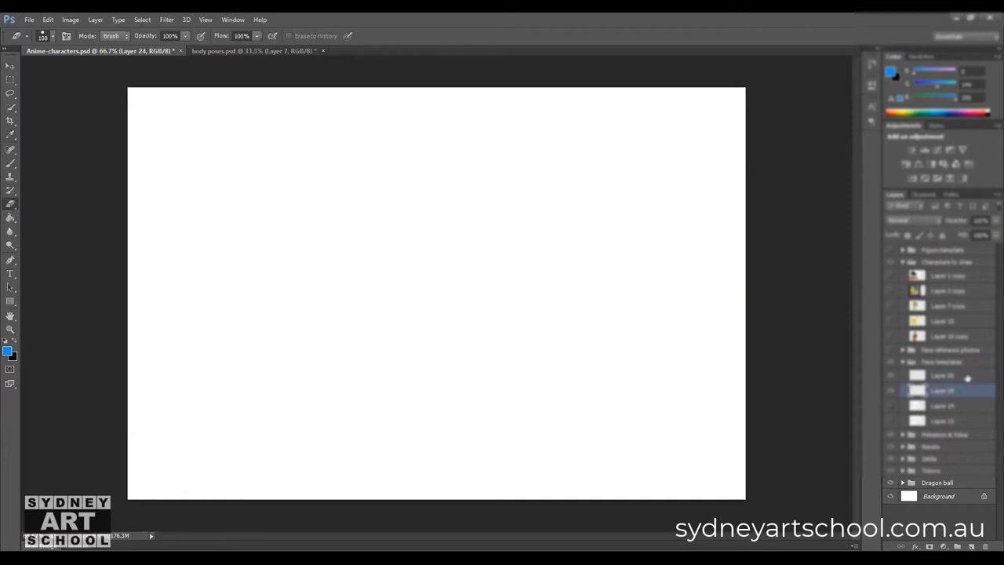
left_click(967, 378)
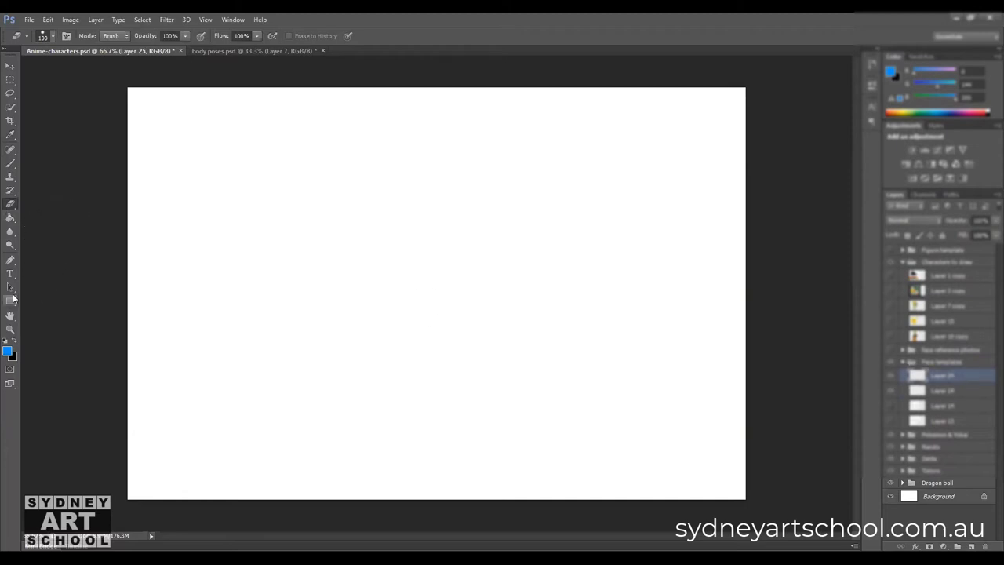
left_click(10, 218)
left_click(196, 242)
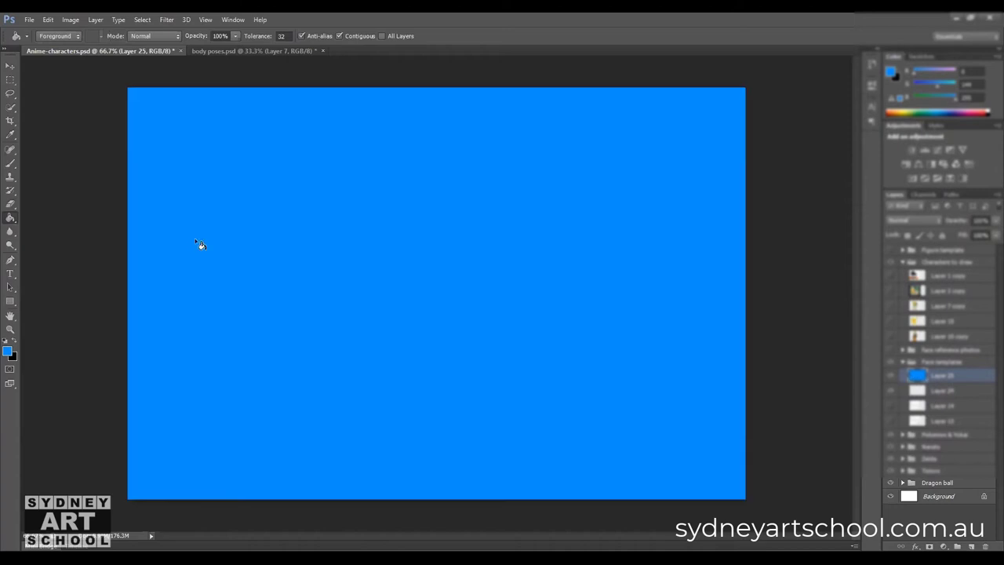
left_click(970, 384, "alt")
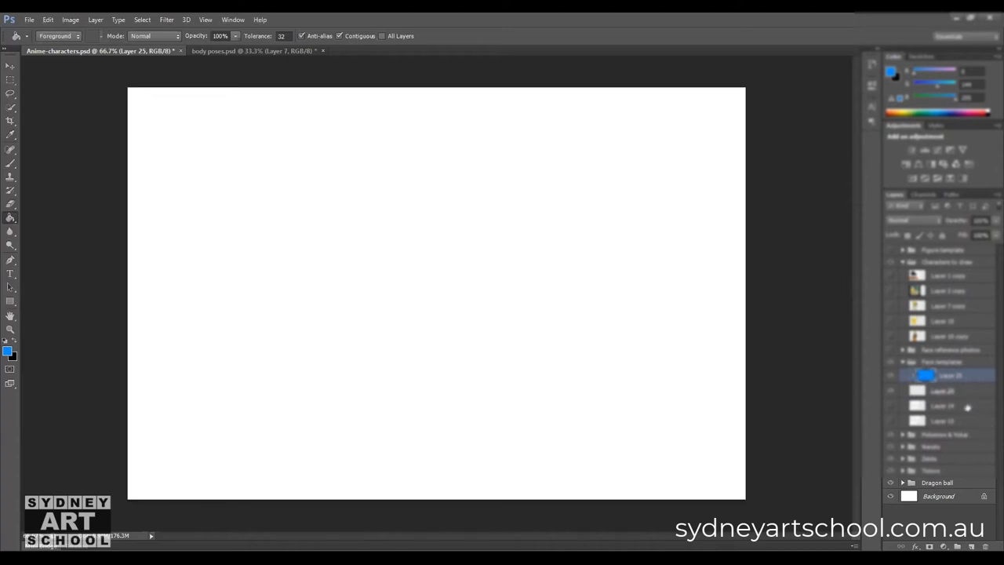
Set up a black 15 px brush on the layer beneath the clipped blue one, draw a test squiggle and undo it.
left_click(974, 391)
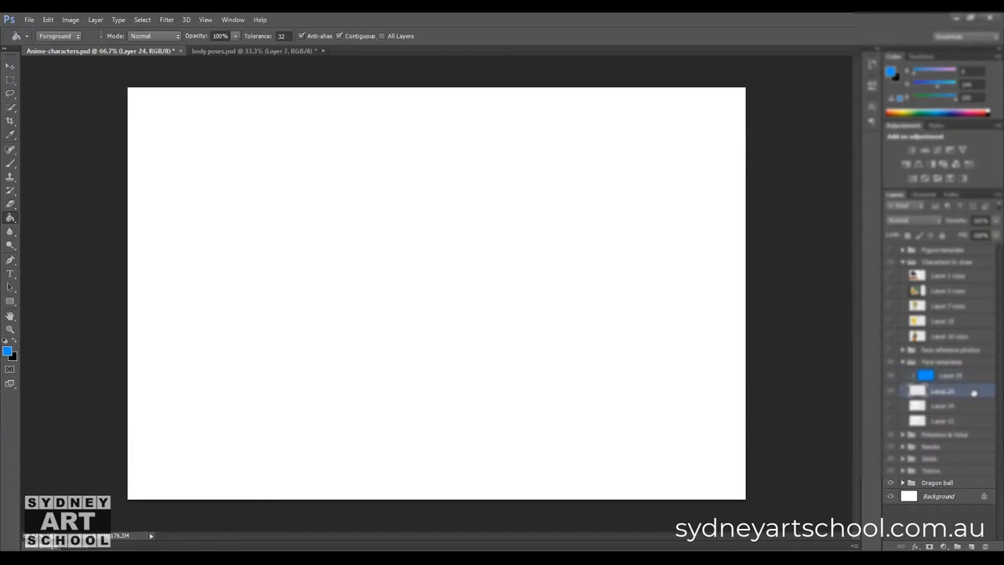
key("b")
left_click(14, 340)
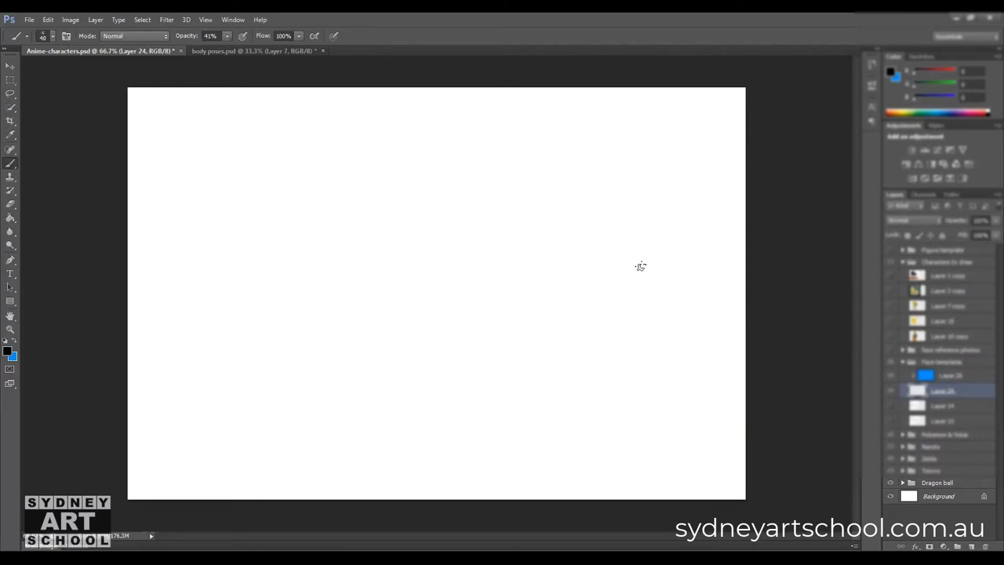
key("bracketleft")
key("bracketleft")
left_click_drag(408, 214, 508, 255)
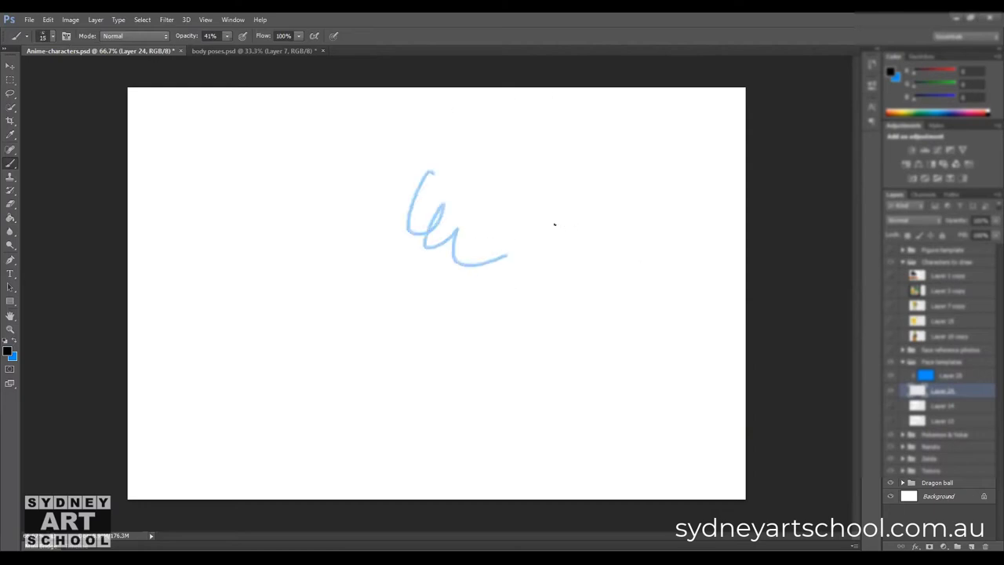
key("ctrl+z")
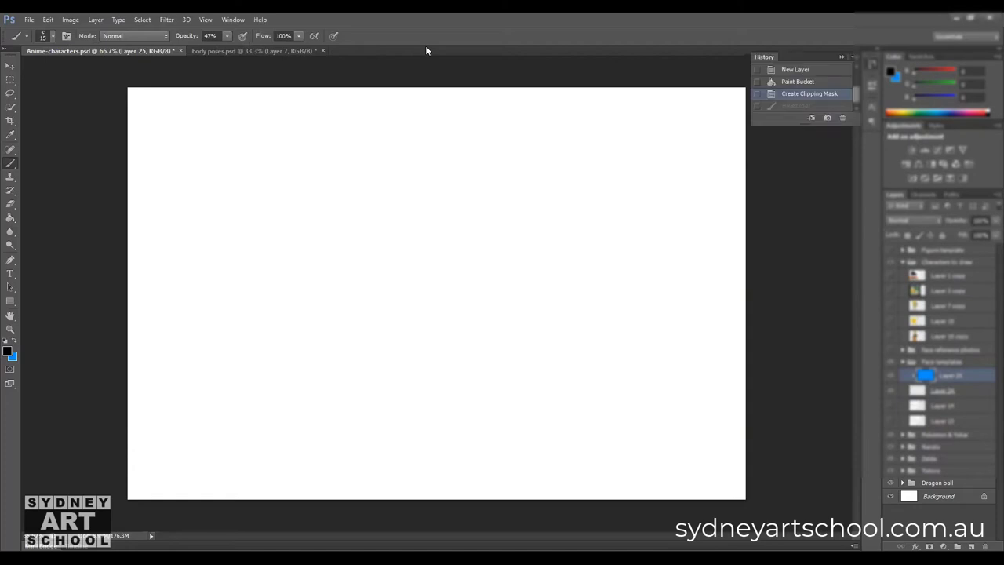
Display the brush presets and choose the tapered 63 px stroke preset near the end of the list.
left_click(207, 19)
mouse_move(233, 20)
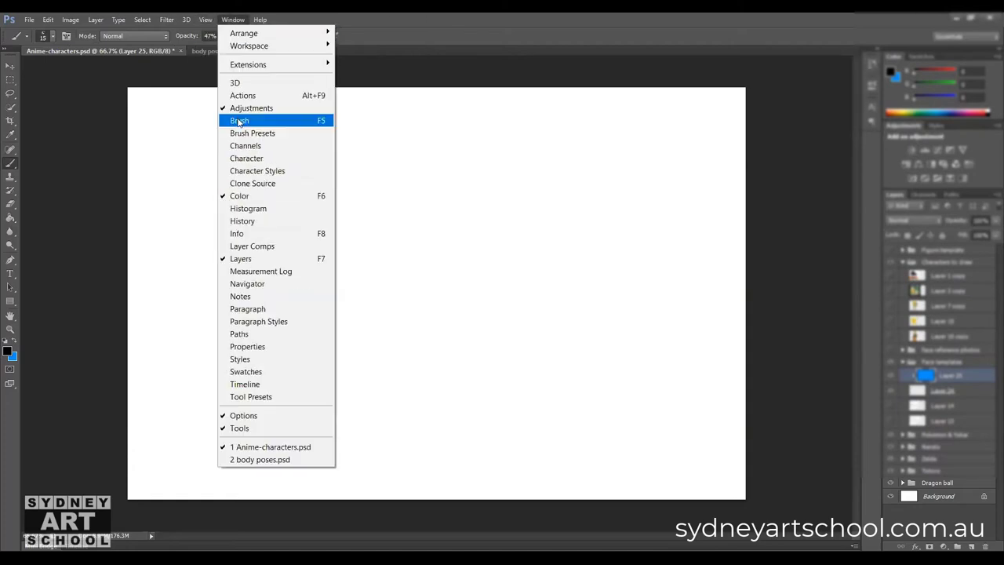
left_click(240, 122)
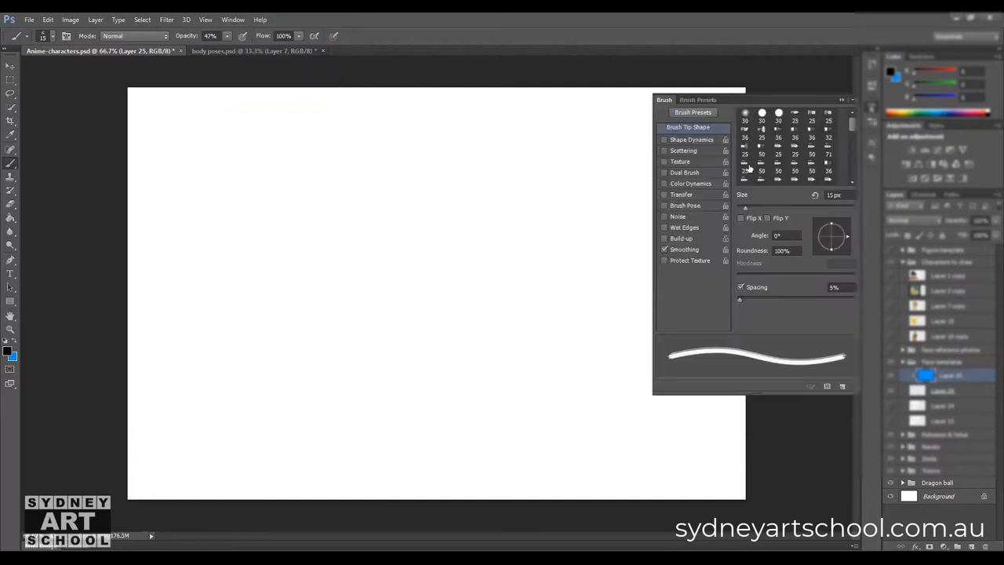
left_click(700, 99)
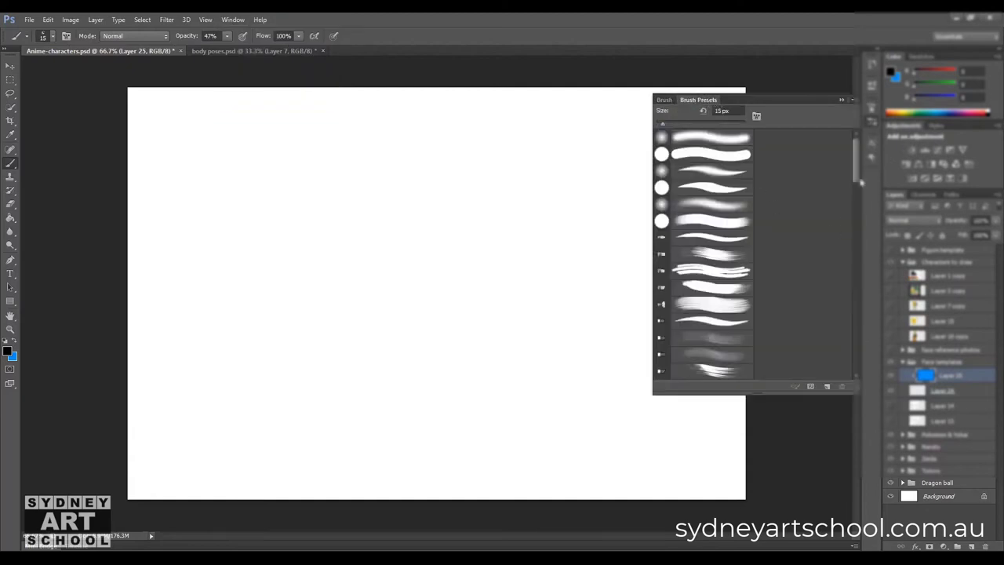
scroll(851, 227, "down", 2)
scroll(851, 227, "down", 6)
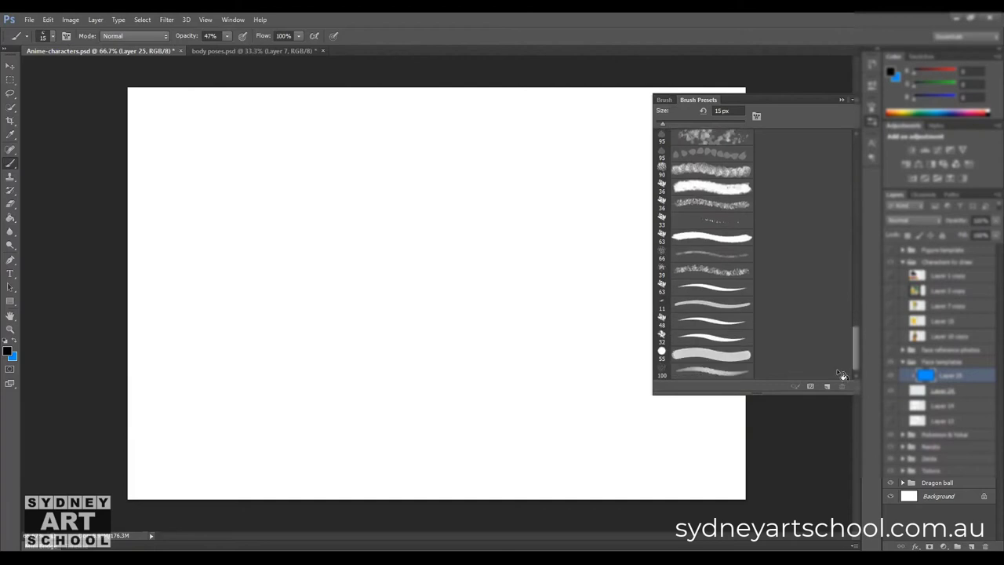
left_click(708, 289)
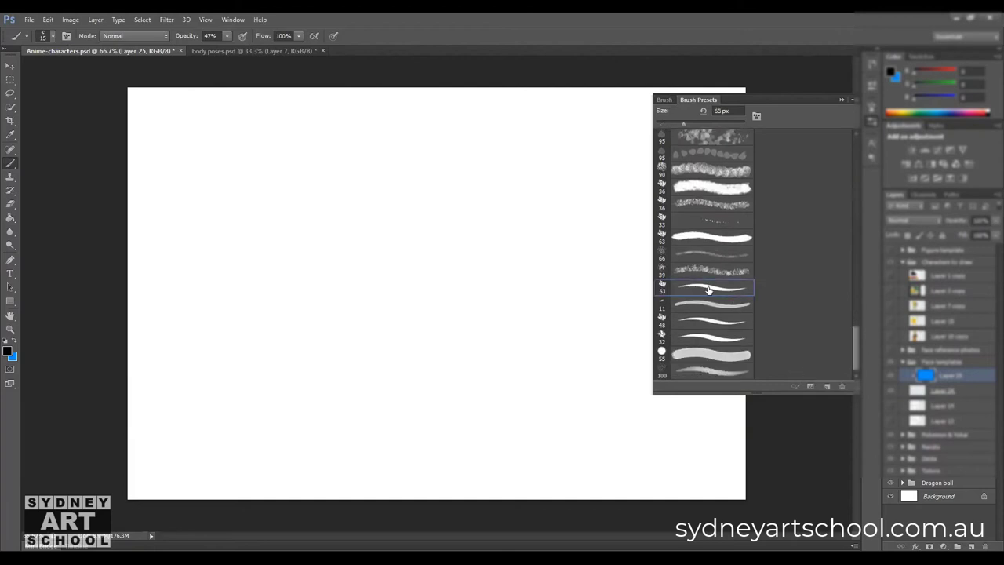
double_click(708, 288)
left_click(608, 217)
Start loading additional brushes into the brush presets and browse up from the Brushes folder to the Presets folder.
left_click(756, 118)
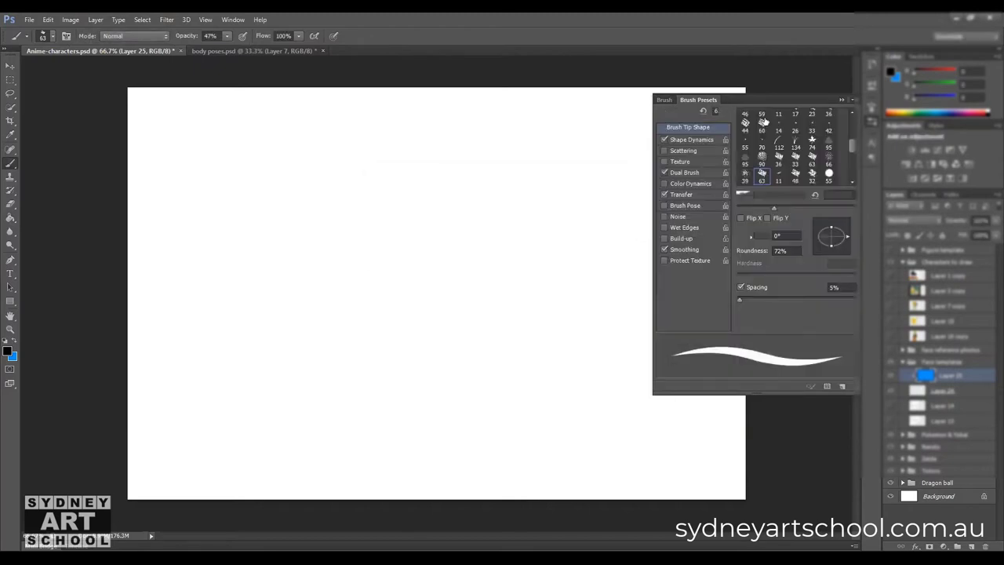
left_click(853, 100)
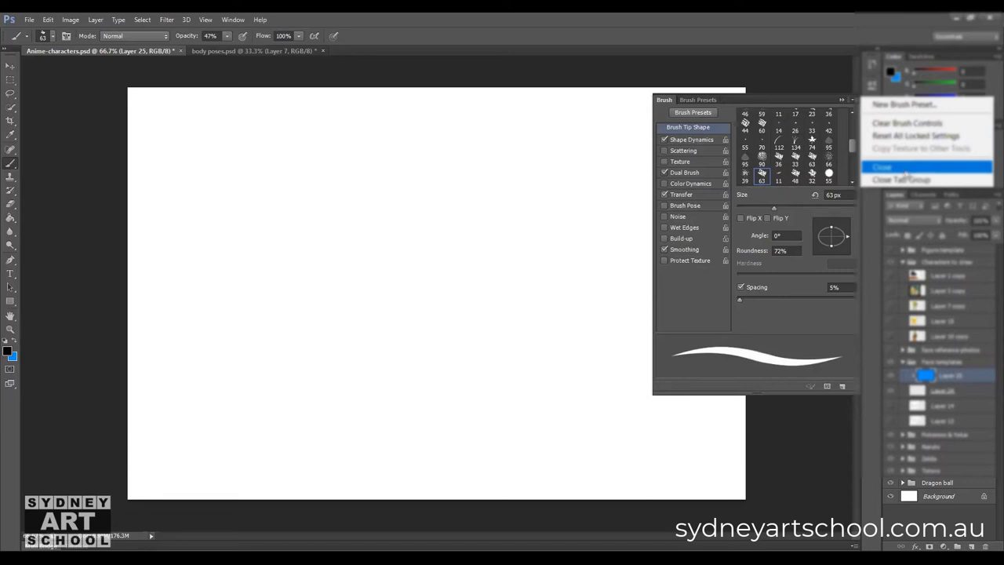
left_click(704, 99)
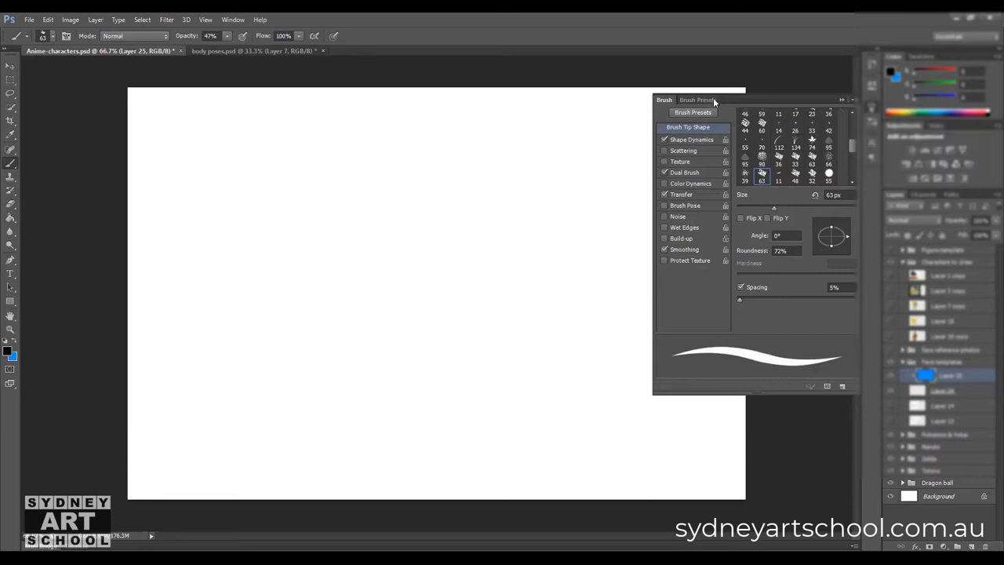
left_click(713, 98)
left_click(853, 100)
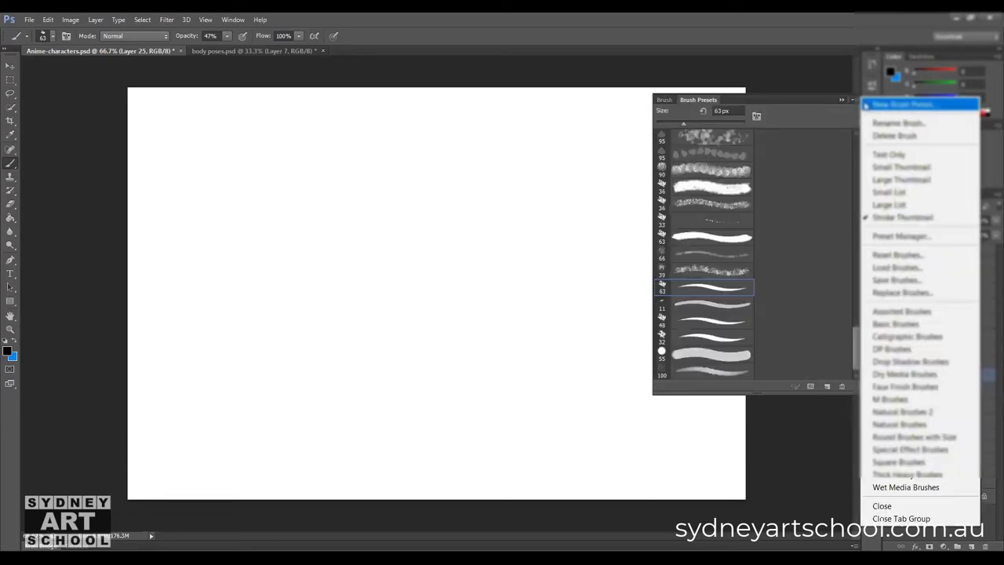
left_click(928, 269)
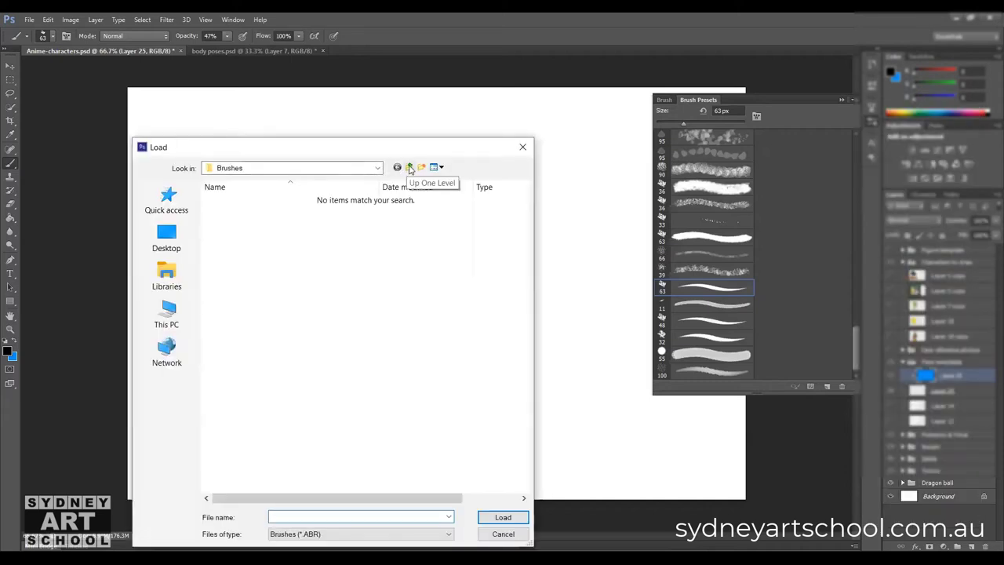
left_click(409, 168)
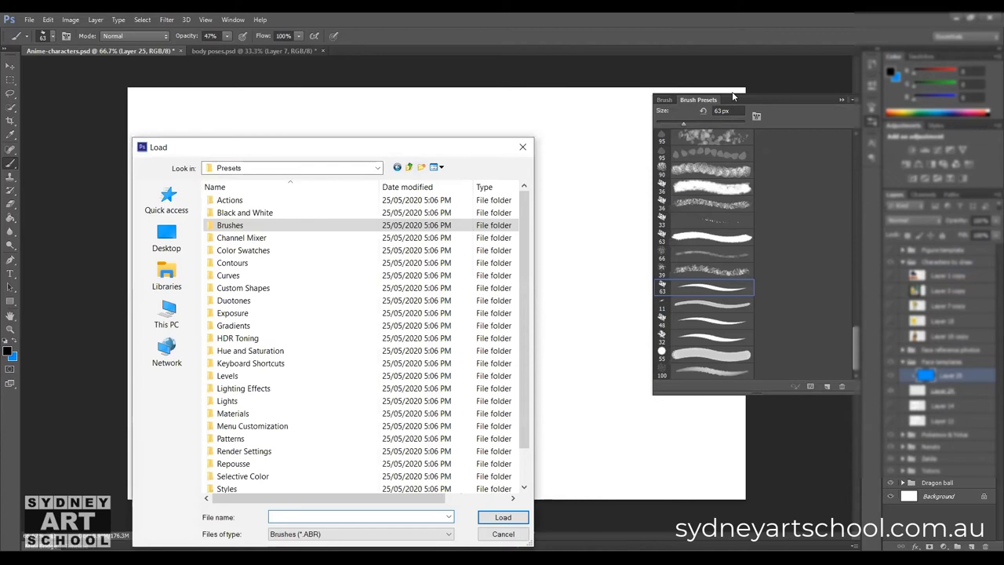
key("Escape")
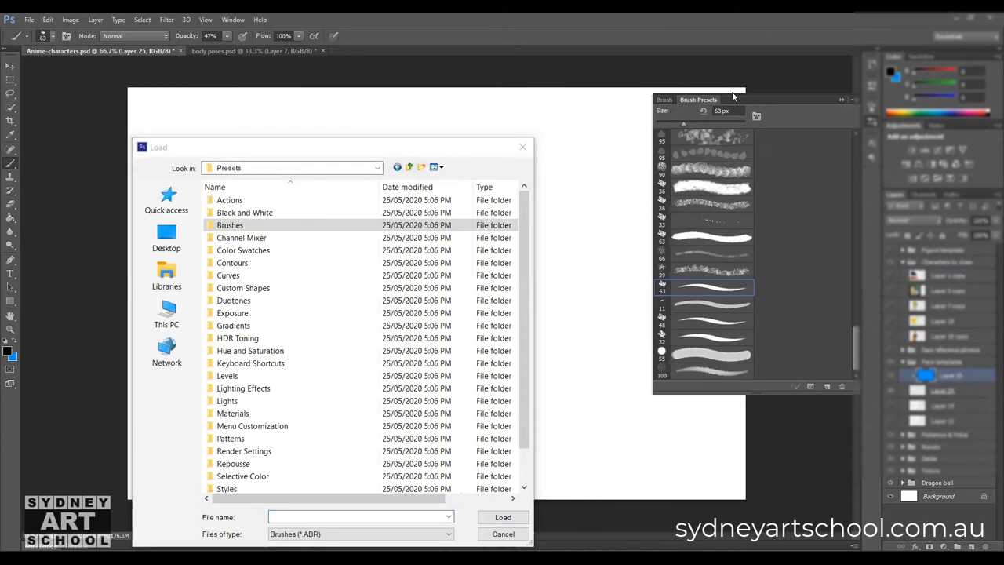
left_click(465, 152)
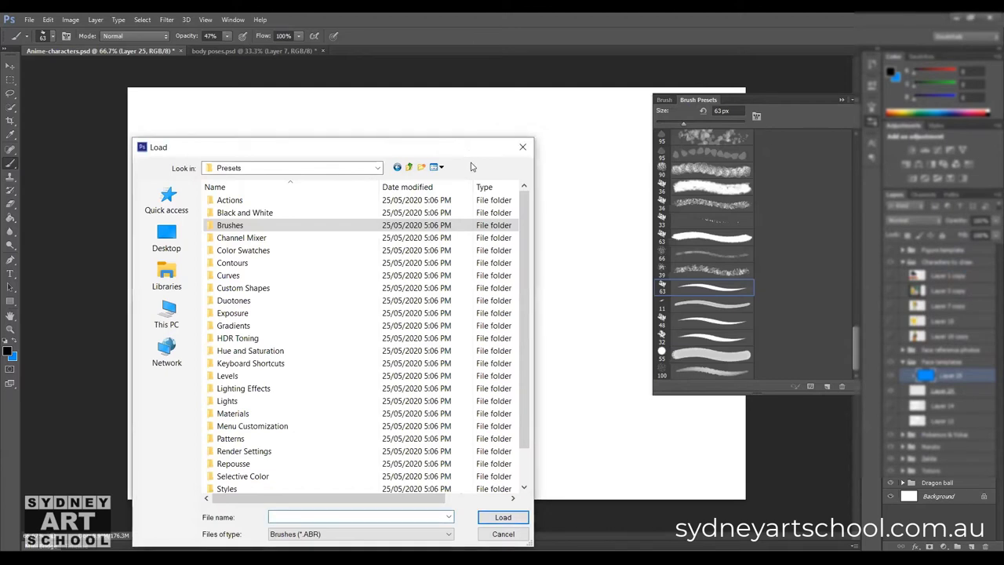
left_click(858, 89)
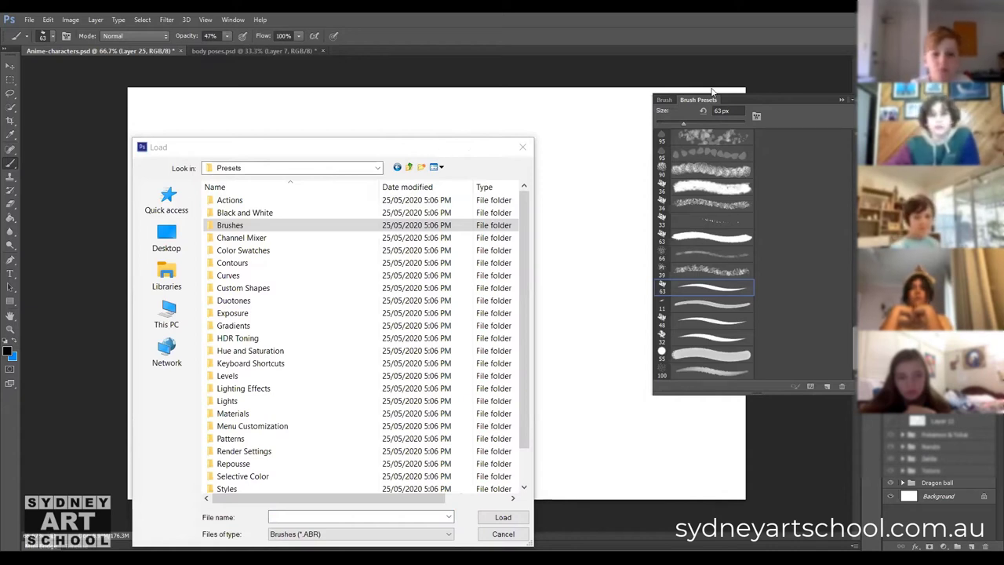
left_click(295, 156)
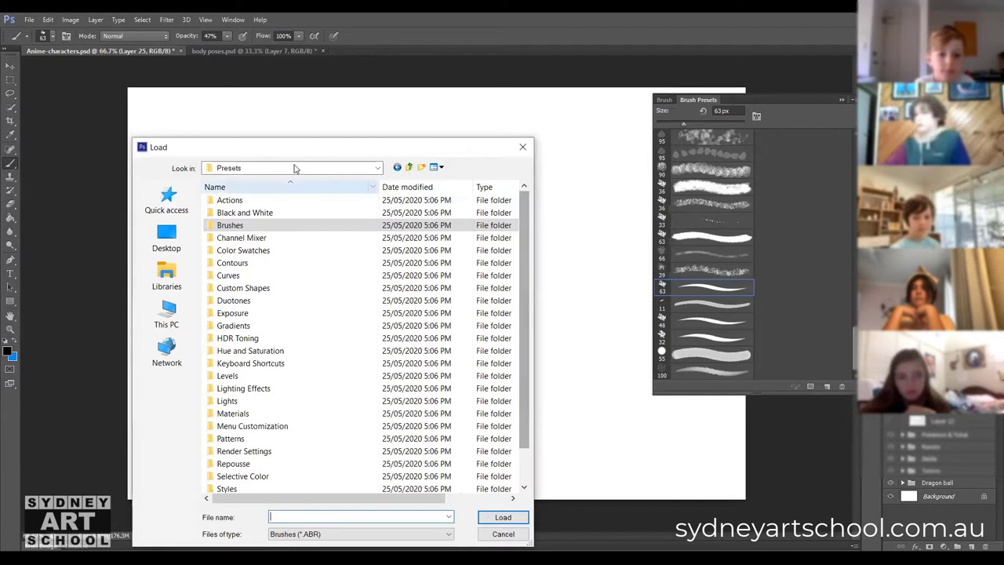
Load the nanda_s_real_pencil_brushes_for_photoshop file from This PC's Downloads folder into the brush presets.
left_click(408, 167)
left_click(408, 167)
left_click(409, 167)
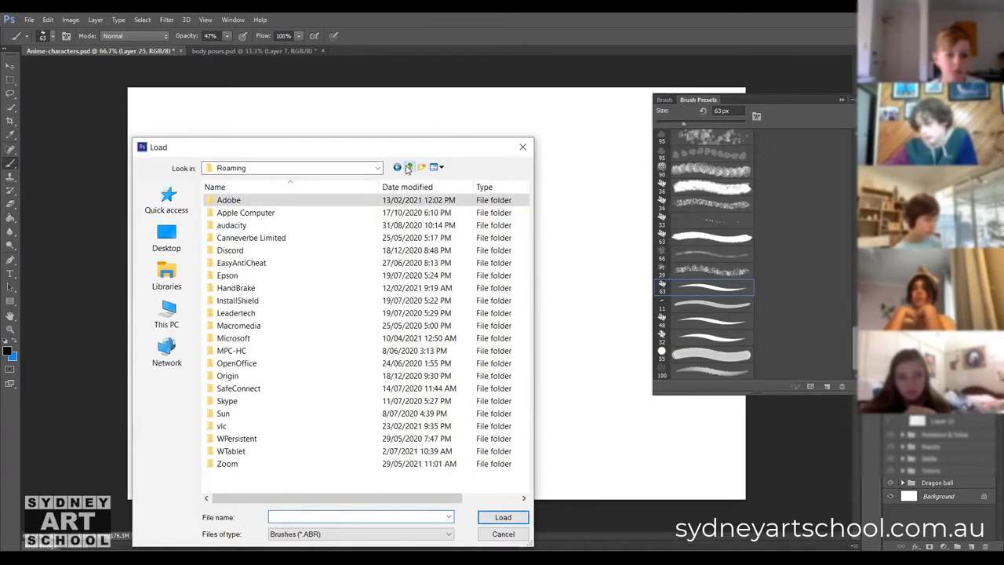
left_click(409, 167)
left_click(409, 167)
left_click(408, 167)
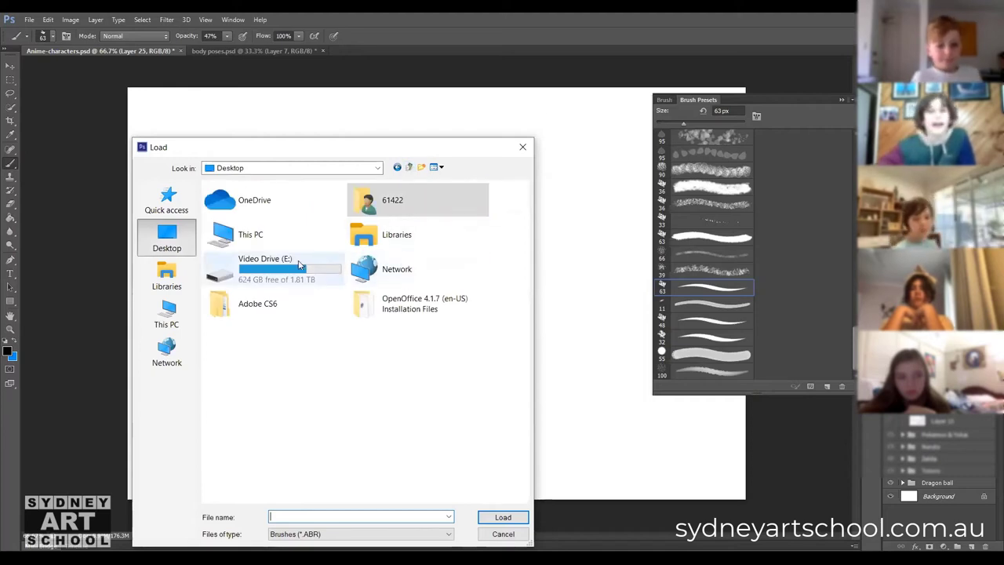
left_click(166, 314)
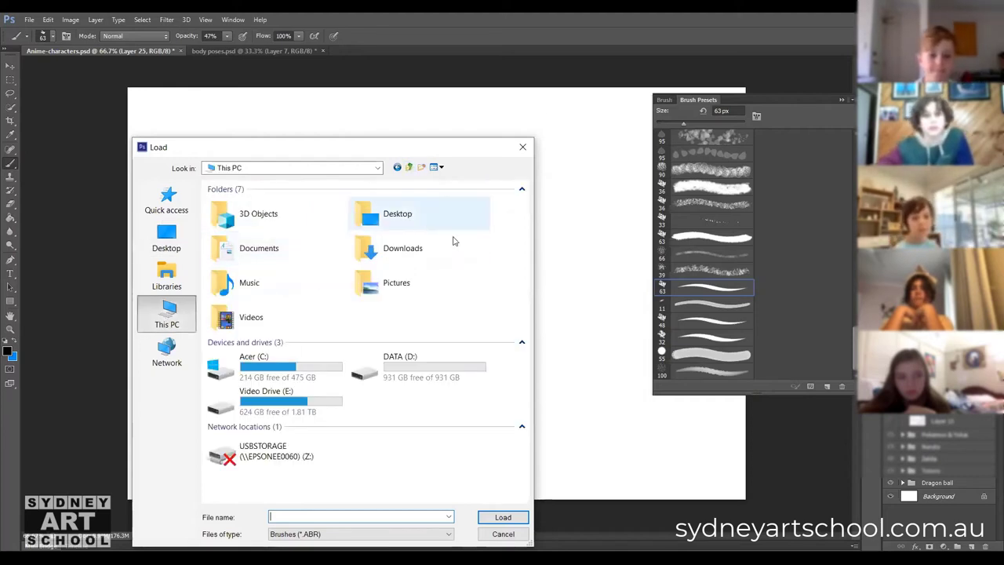
double_click(395, 249)
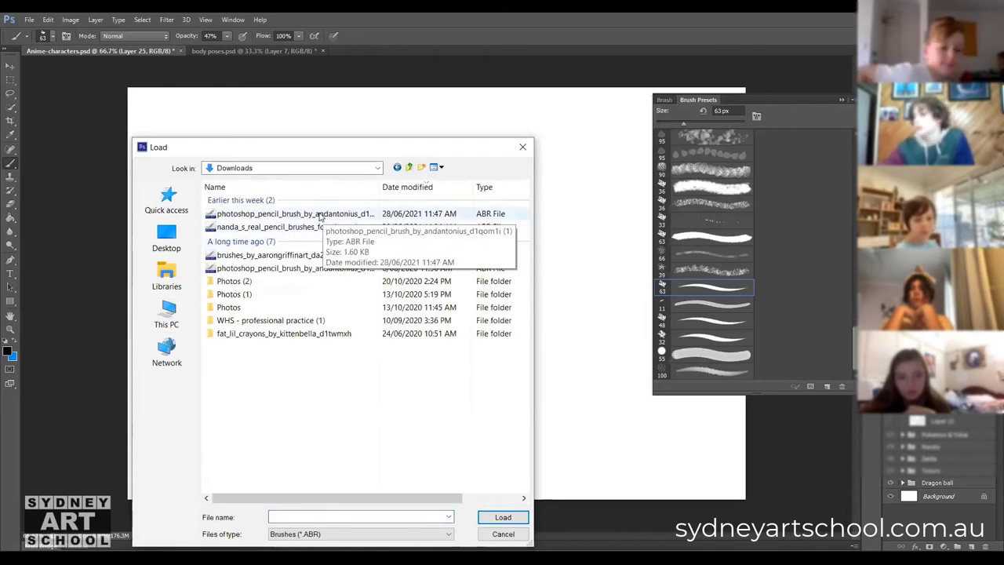
left_click(319, 229)
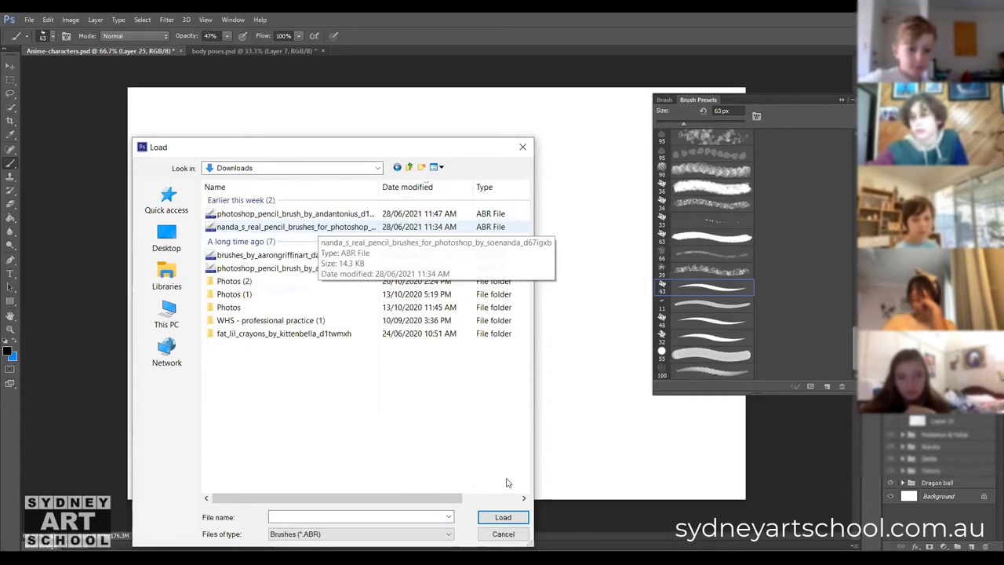
left_click(503, 518)
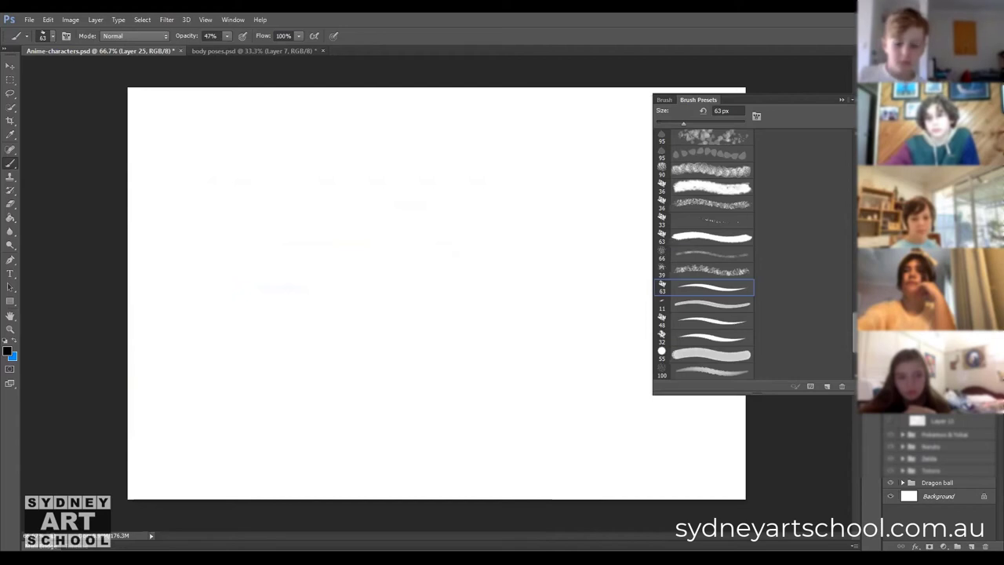
Choose the newly loaded Real B Pencil preset, keep its name and collapse the brush presets.
scroll(712, 313, "down", 3)
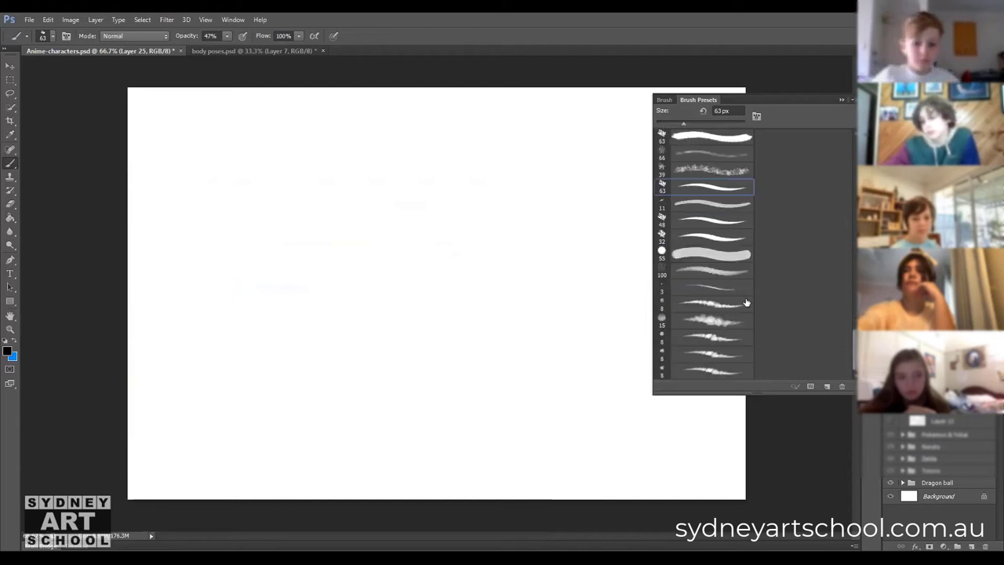
double_click(712, 352)
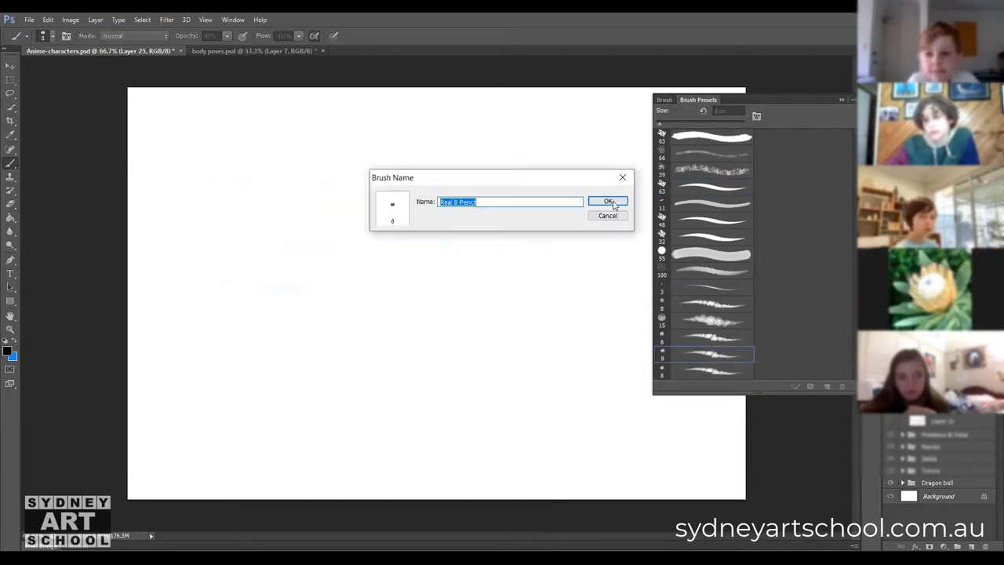
left_click(608, 202)
left_click(841, 99)
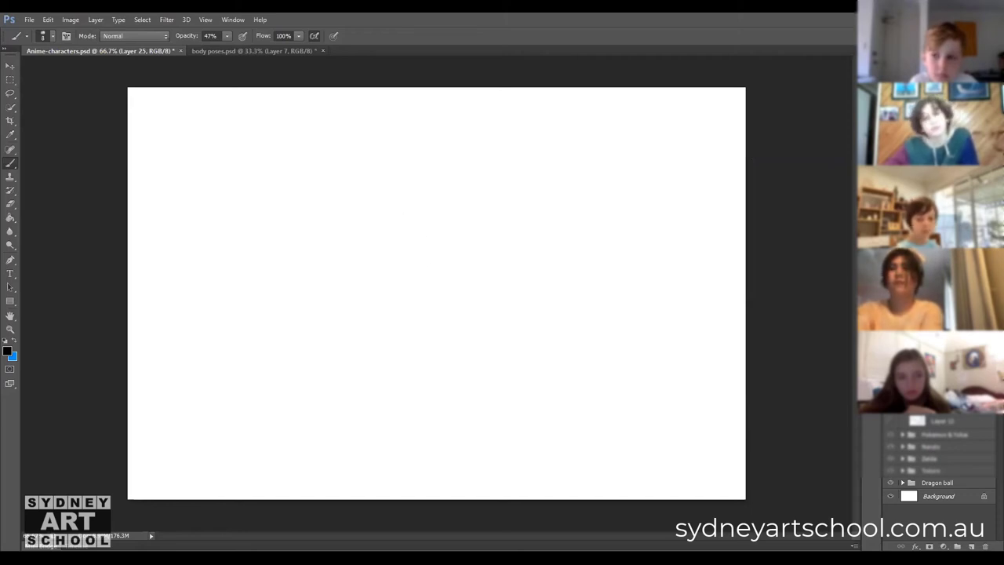
Test the pencil brush with a small scribble and a full-height vertical stroke, undoing both.
mouse_move(421, 300)
left_mouse_down()
mouse_move(460, 264)
mouse_move(423, 329)
mouse_move(466, 314)
mouse_move(468, 339)
left_mouse_up()
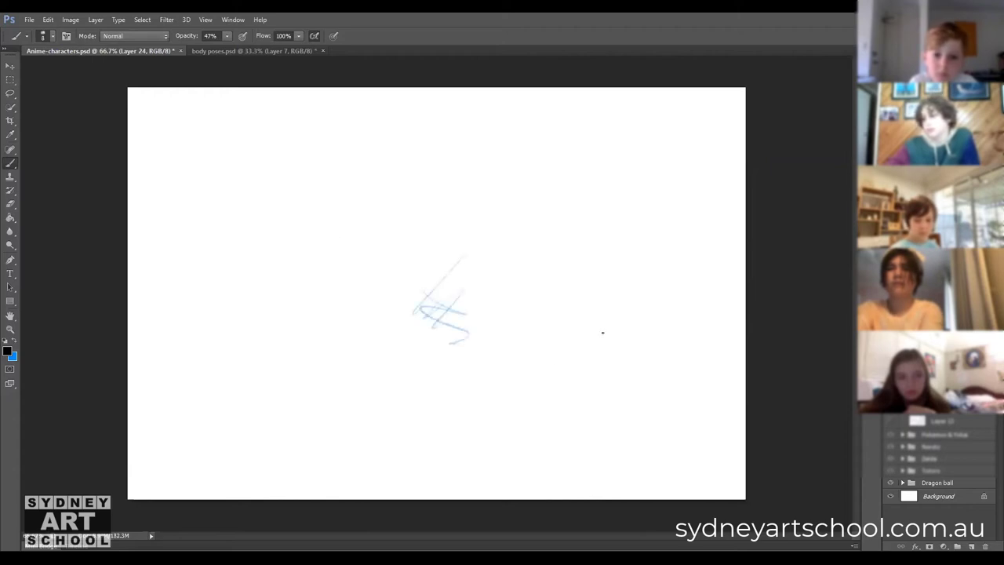
key("ctrl+alt+z")
key("ctrl+alt+z")
key("ctrl+alt+z")
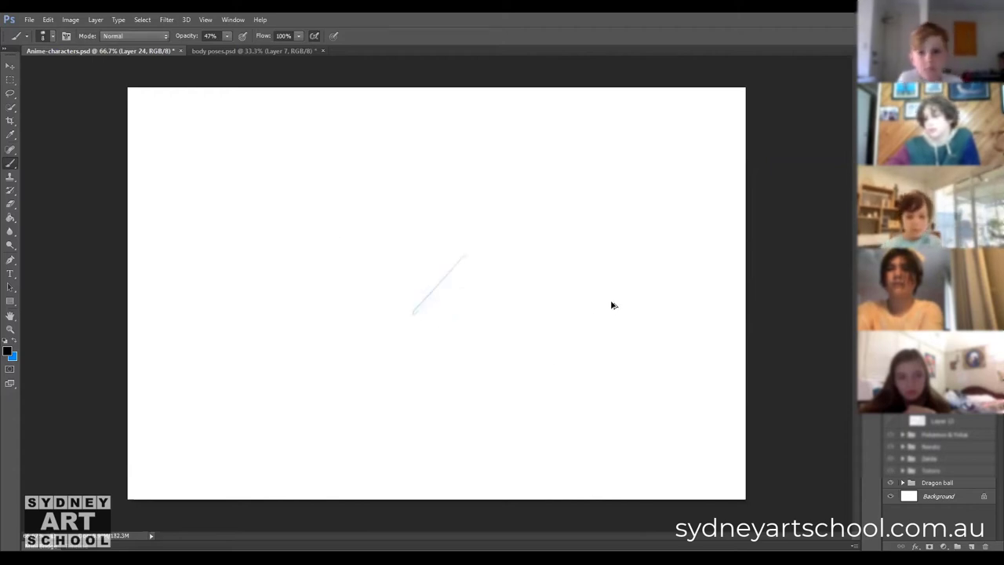
key("ctrl+alt+z")
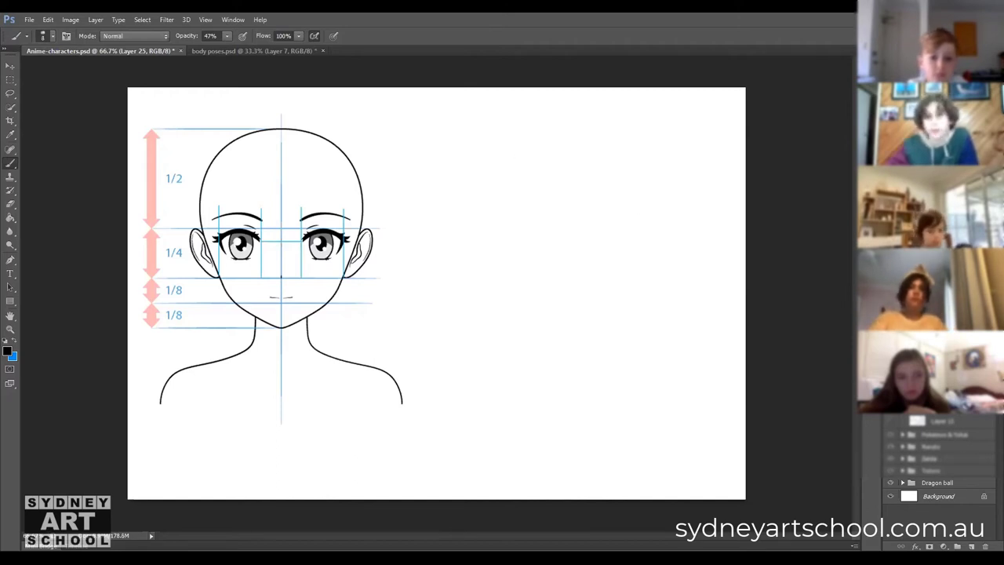
left_click_drag(468, 84, 473, 518)
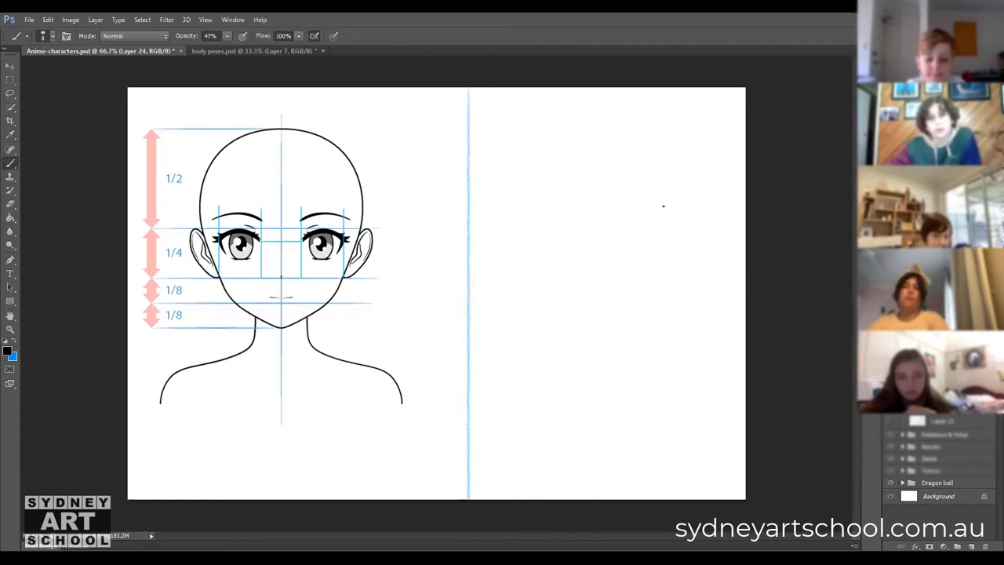
key("ctrl+z")
Reduce the pencil brush to 5 px, sketch a rough head outline beside the face template and erase it.
key("bracketleft")
key("bracketleft")
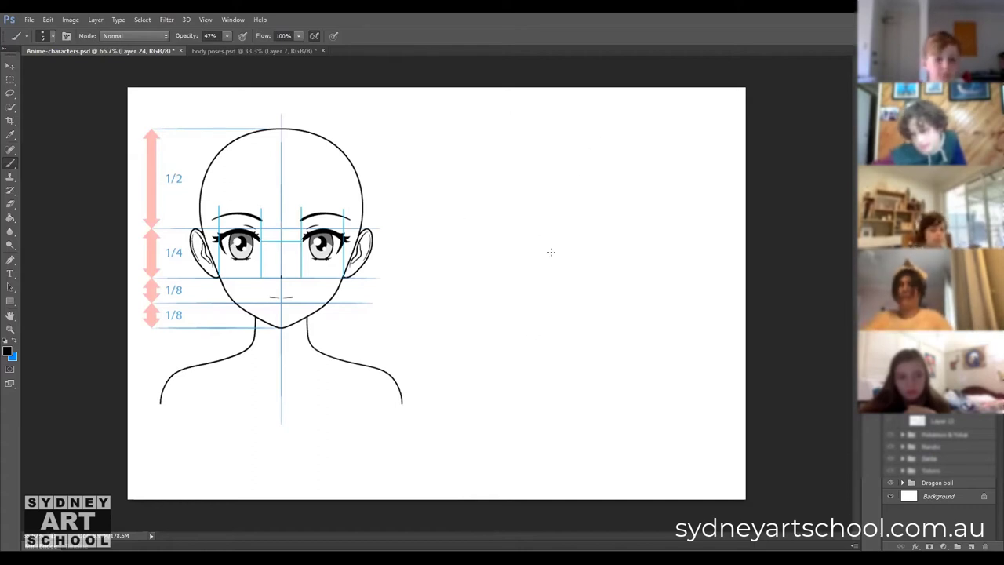
mouse_move(514, 249)
left_mouse_down()
mouse_move(599, 150)
mouse_move(590, 300)
left_mouse_up()
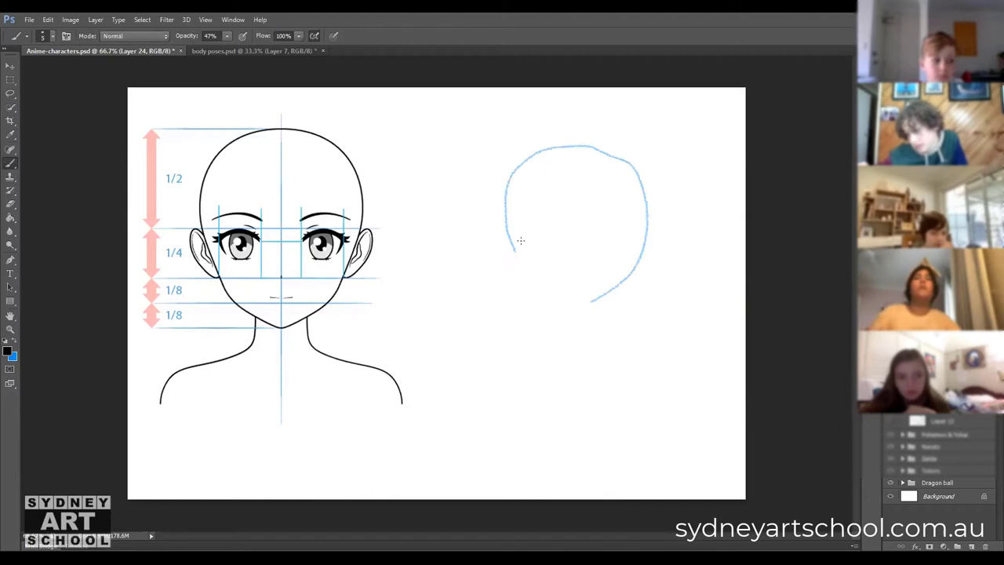
left_click_drag(560, 160, 589, 301)
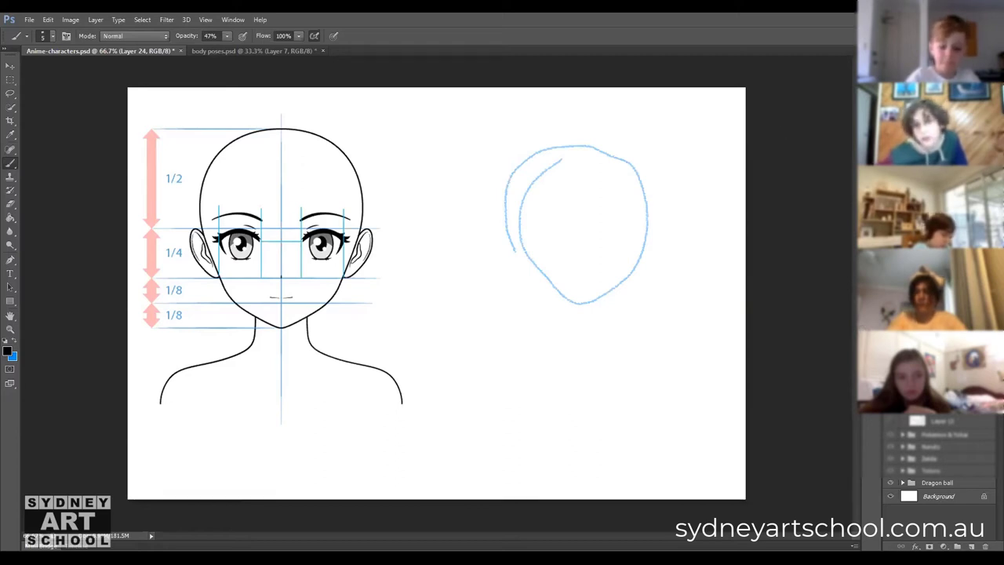
key("e")
mouse_move(491, 206)
left_mouse_down()
mouse_move(574, 144)
mouse_move(623, 193)
mouse_move(520, 256)
mouse_move(623, 197)
mouse_move(546, 292)
left_mouse_up()
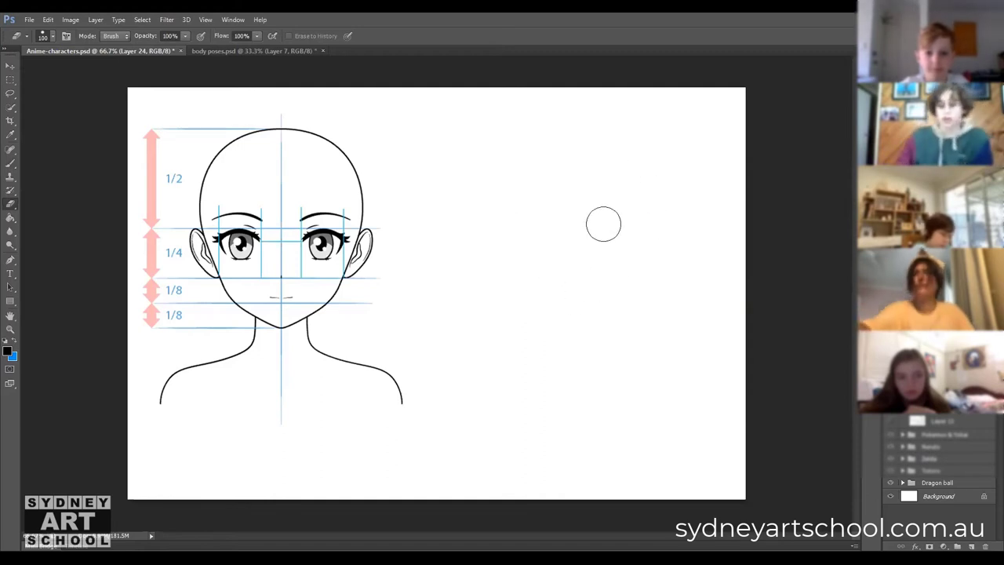
Sketch a light head circle beside the template with a smaller pencil brush, and undo the heavy outline traced over it.
key("b")
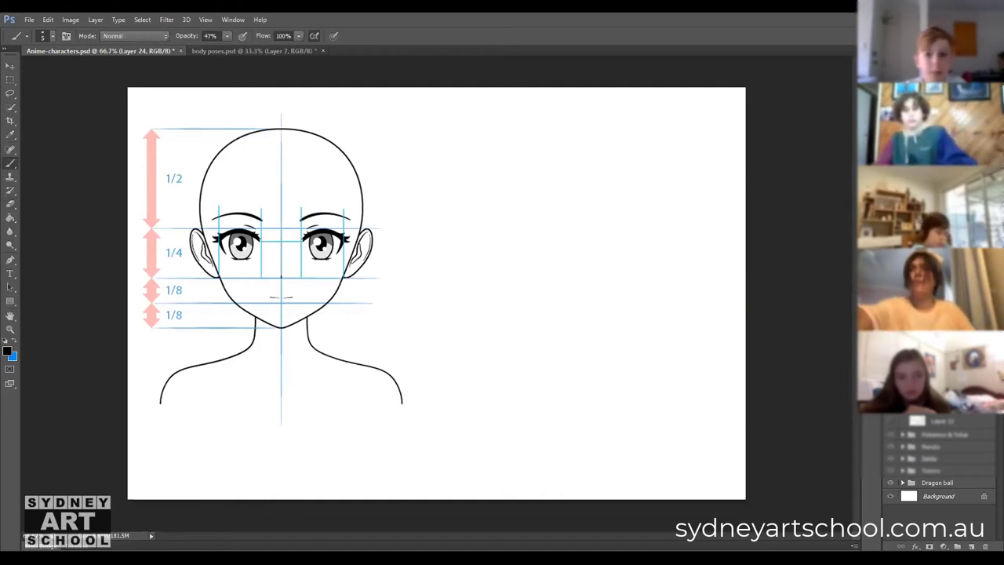
key("bracketleft")
key("bracketleft")
key("bracketleft")
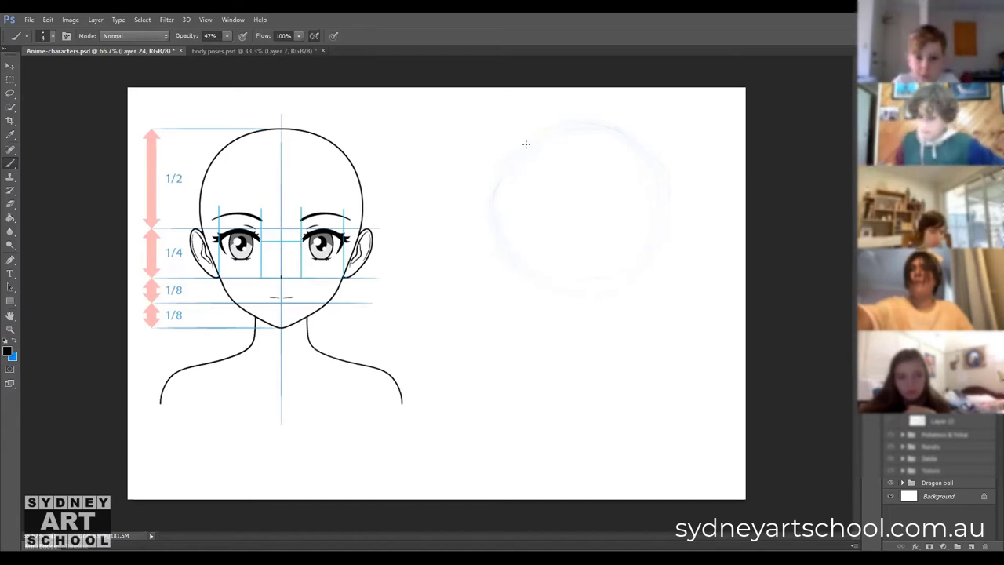
mouse_move(525, 142)
left_mouse_down()
mouse_move(551, 129)
mouse_move(627, 141)
mouse_move(653, 160)
mouse_move(666, 192)
mouse_move(662, 230)
mouse_move(623, 279)
mouse_move(569, 294)
mouse_move(510, 260)
mouse_move(499, 221)
mouse_move(514, 163)
mouse_move(584, 129)
left_mouse_up()
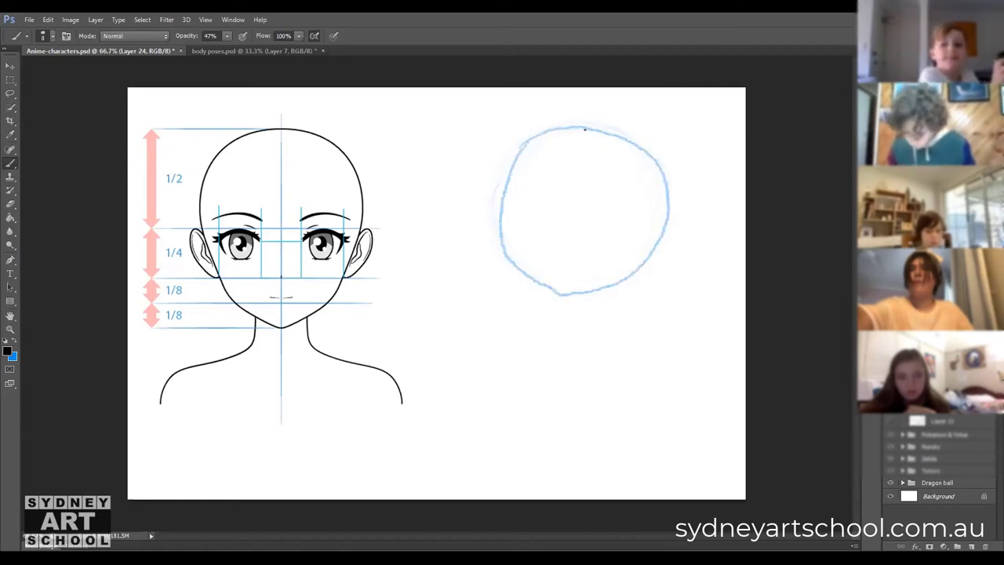
key("ctrl+z")
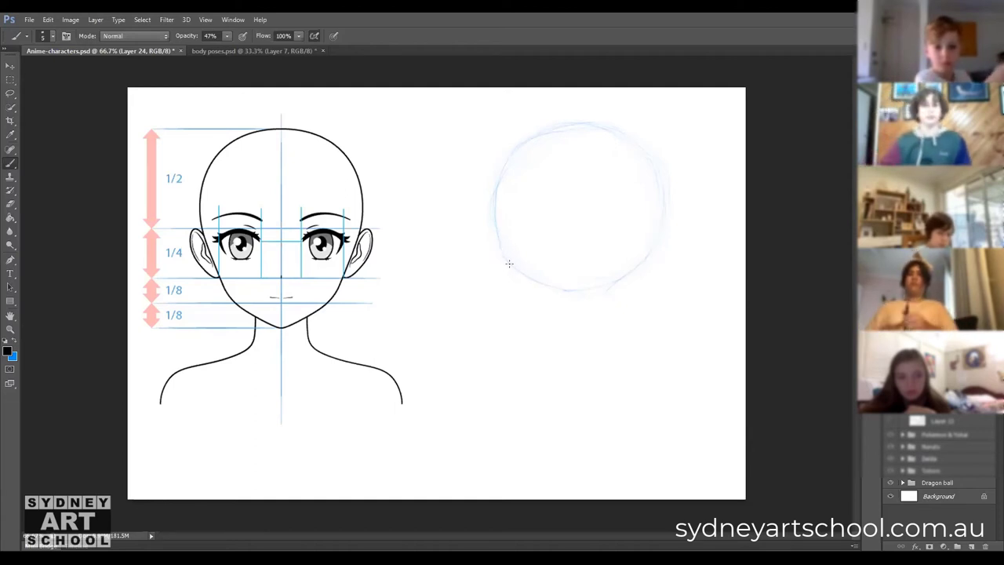
Draw both cheek lines down from the head circle and join them in a pointed chin, darkening the jaw.
left_click_drag(516, 274, 526, 292)
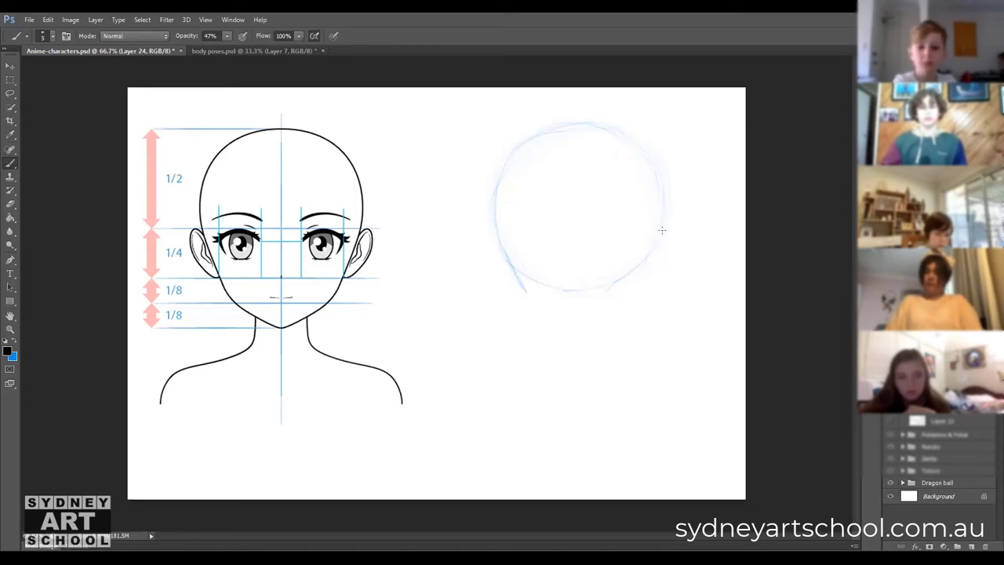
left_click_drag(655, 237, 650, 276)
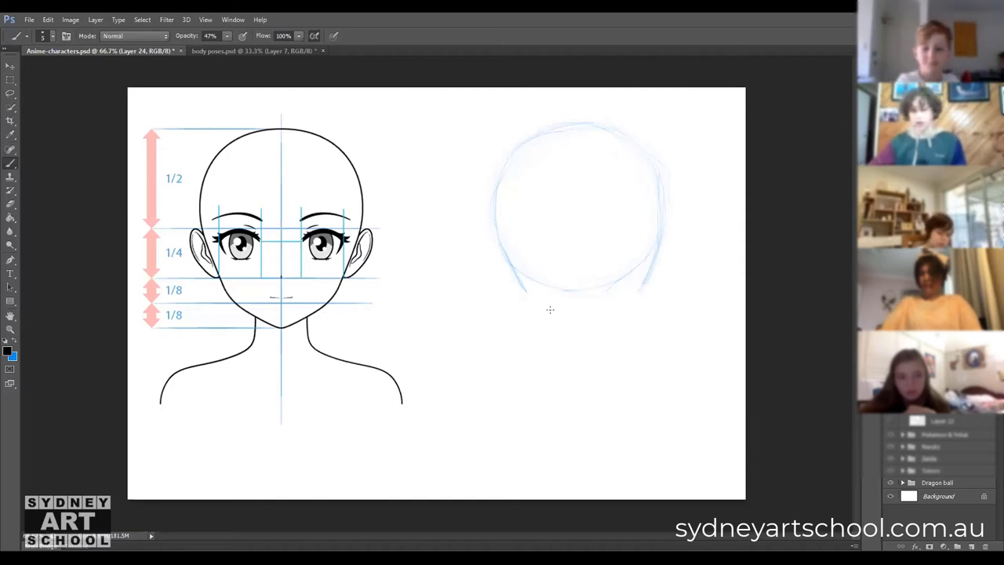
mouse_move(523, 293)
left_mouse_down()
mouse_move(602, 323)
mouse_move(645, 287)
mouse_move(546, 304)
mouse_move(573, 324)
mouse_move(545, 313)
mouse_move(598, 326)
mouse_move(541, 306)
mouse_move(575, 320)
mouse_move(602, 288)
mouse_move(558, 167)
mouse_move(513, 274)
left_mouse_up()
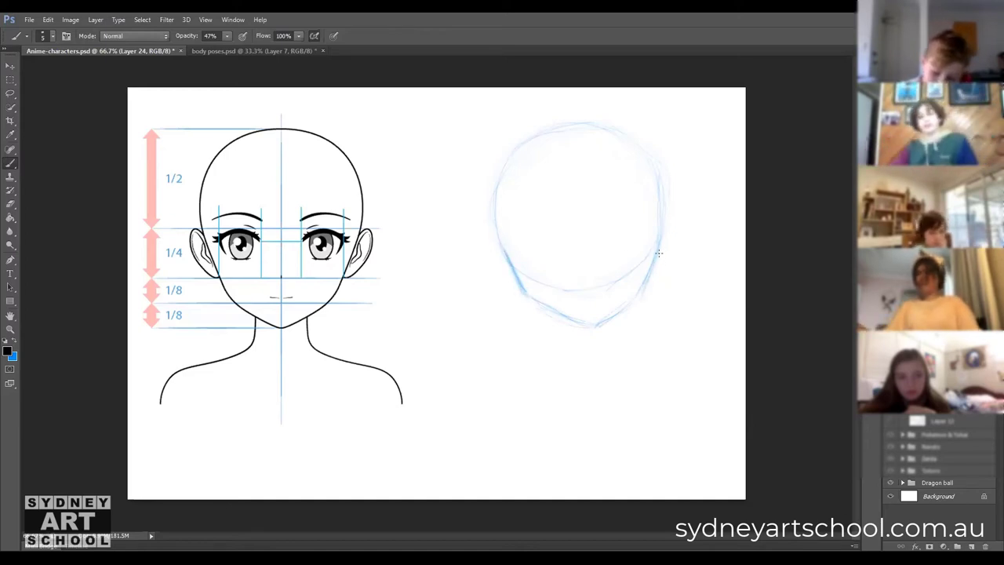
mouse_move(665, 232)
left_mouse_down()
mouse_move(648, 272)
mouse_move(609, 318)
mouse_move(630, 308)
mouse_move(638, 294)
mouse_move(592, 328)
left_mouse_up()
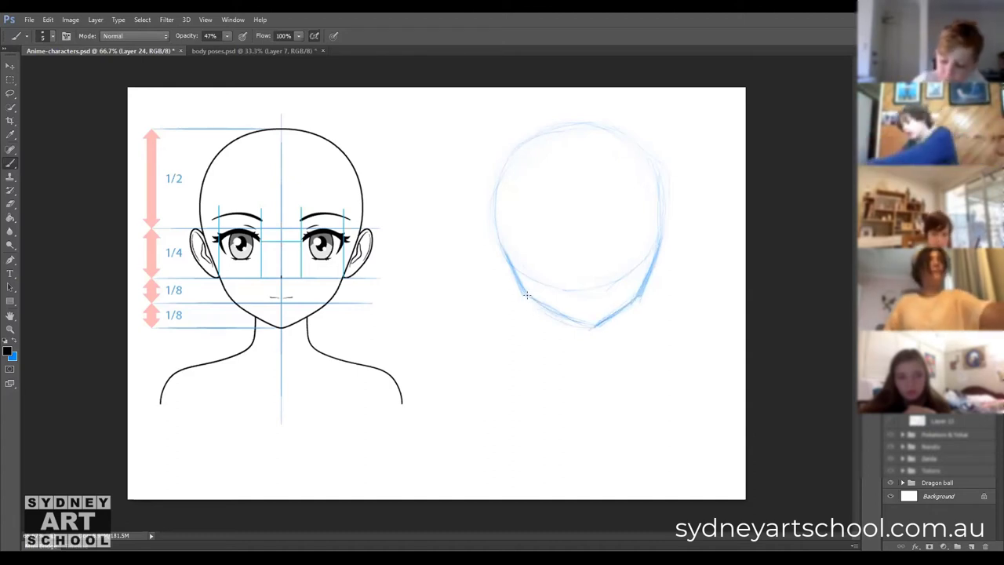
left_click_drag(531, 297, 602, 326)
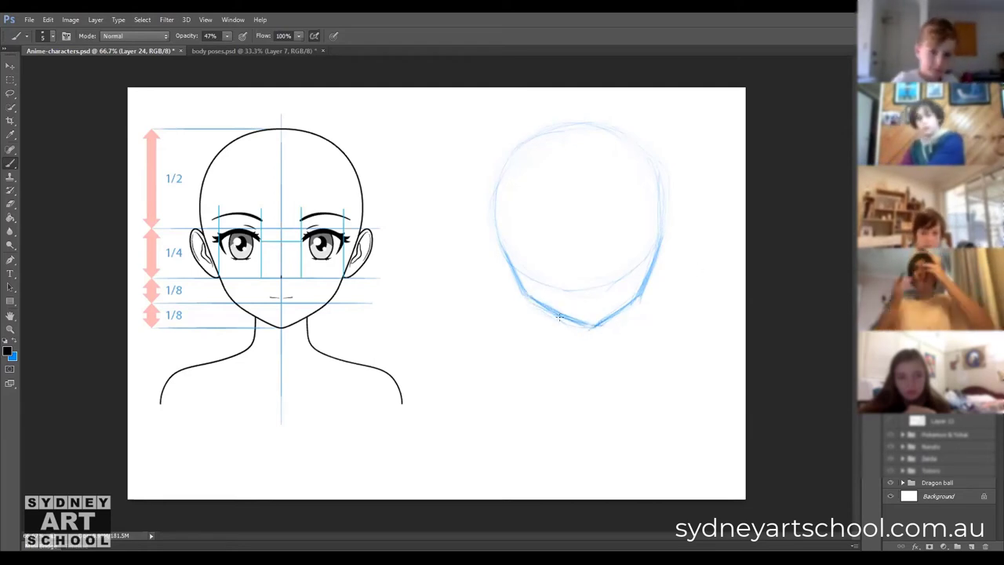
Draw two small arrows pointing at the cheek and jaw lines of the sketched head, and erase them.
left_click_drag(471, 287, 503, 278)
left_click_drag(525, 343, 549, 328)
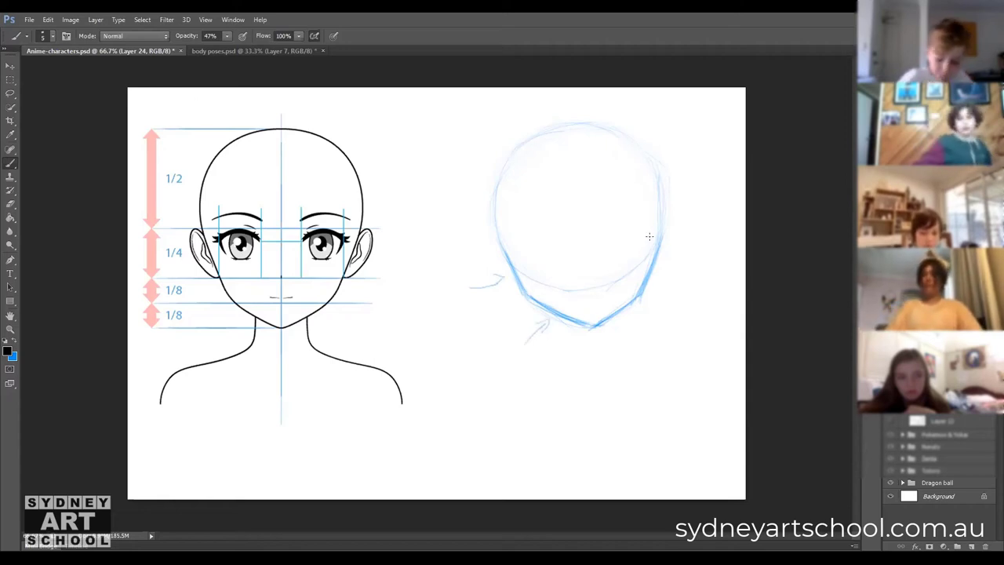
key("e")
mouse_move(494, 281)
left_mouse_down()
mouse_move(470, 281)
mouse_move(491, 273)
mouse_move(502, 305)
mouse_move(539, 326)
left_mouse_up()
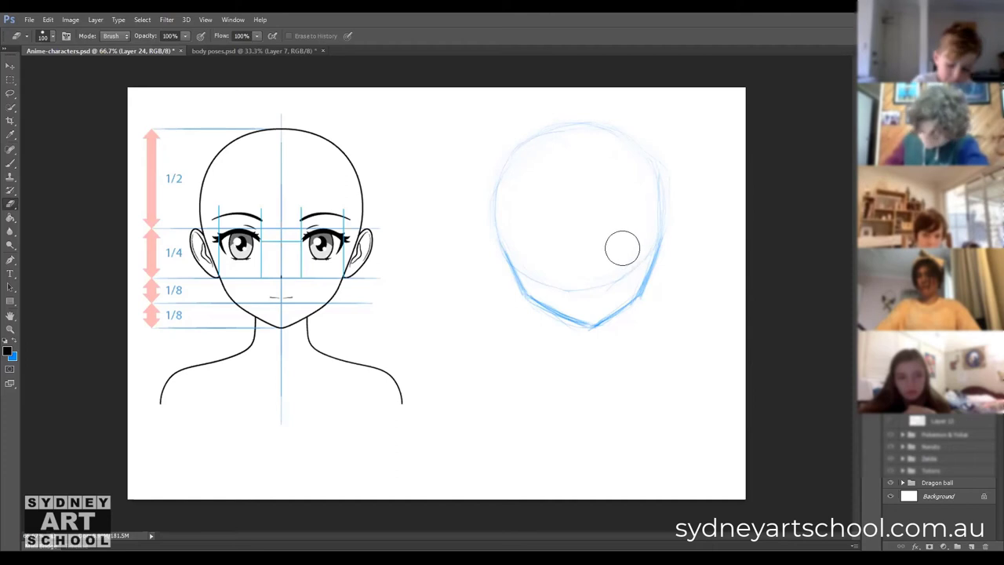
Lasso the sketched head, rotate it slightly with Free Transform to straighten the chin, apply and deselect.
key("l")
mouse_move(487, 135)
left_mouse_down()
mouse_move(632, 115)
mouse_move(669, 156)
mouse_move(683, 218)
mouse_move(668, 326)
mouse_move(539, 362)
mouse_move(477, 258)
mouse_move(474, 143)
left_mouse_up()
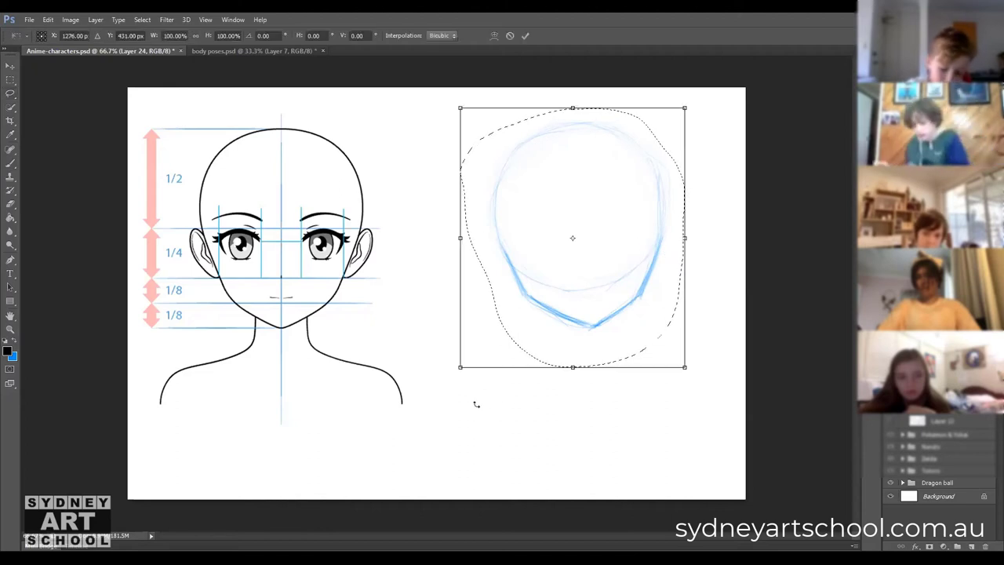
left_click_drag(469, 392, 486, 378)
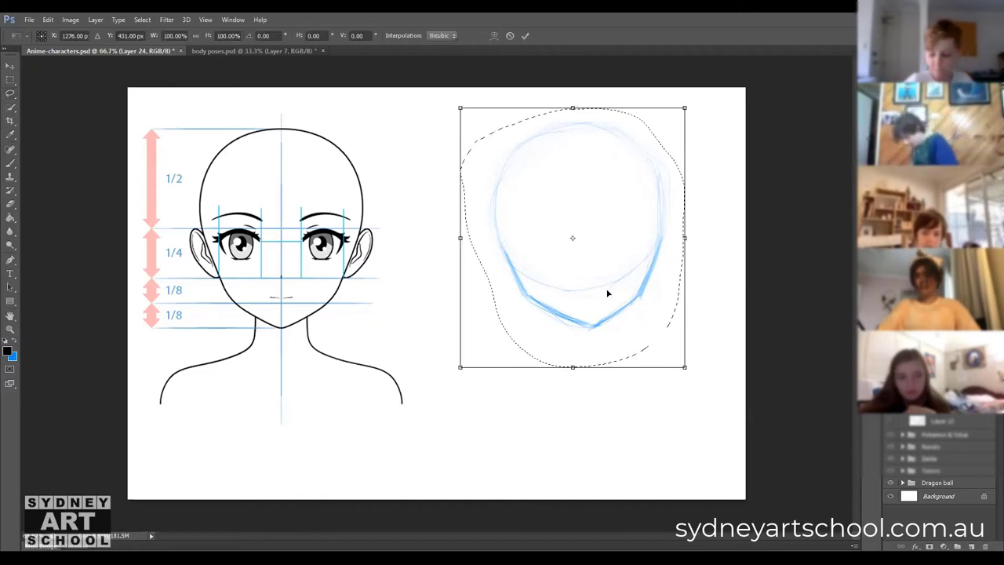
double_click(601, 293)
key("ctrl+d")
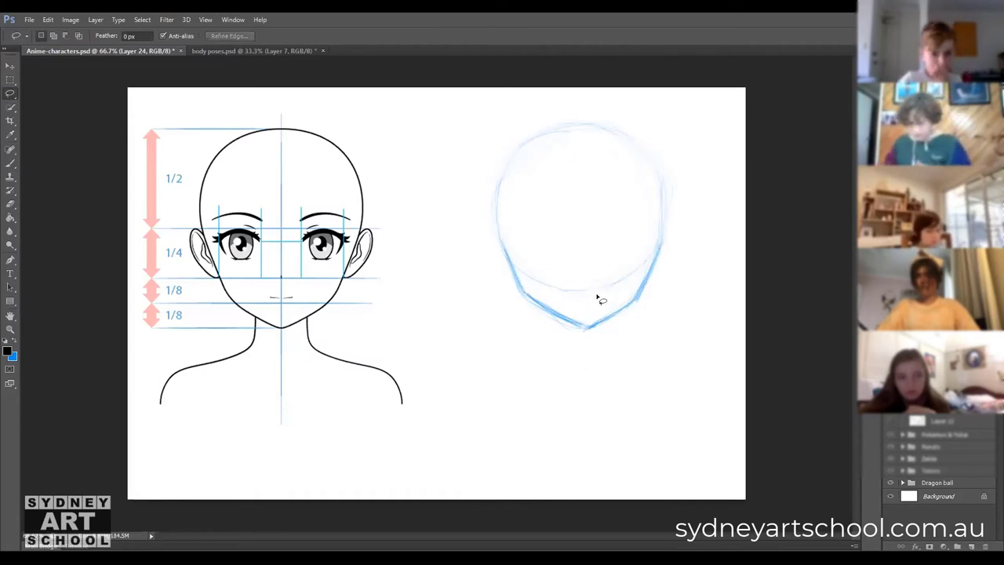
Rotate the canvas view, reset it to 0° and return to the Brush tool.
key("b")
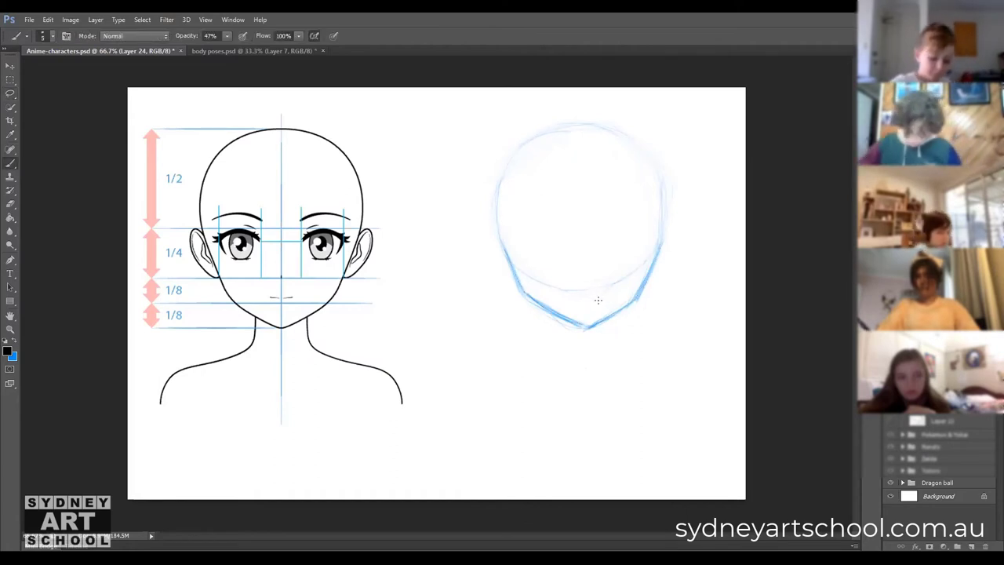
key("r")
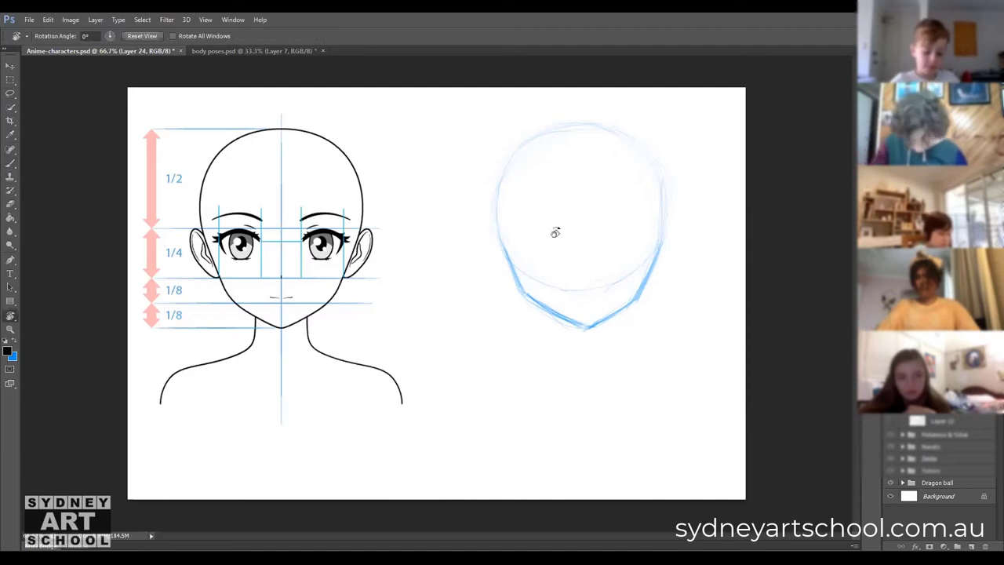
left_click_drag(464, 340, 486, 368)
left_click(153, 35)
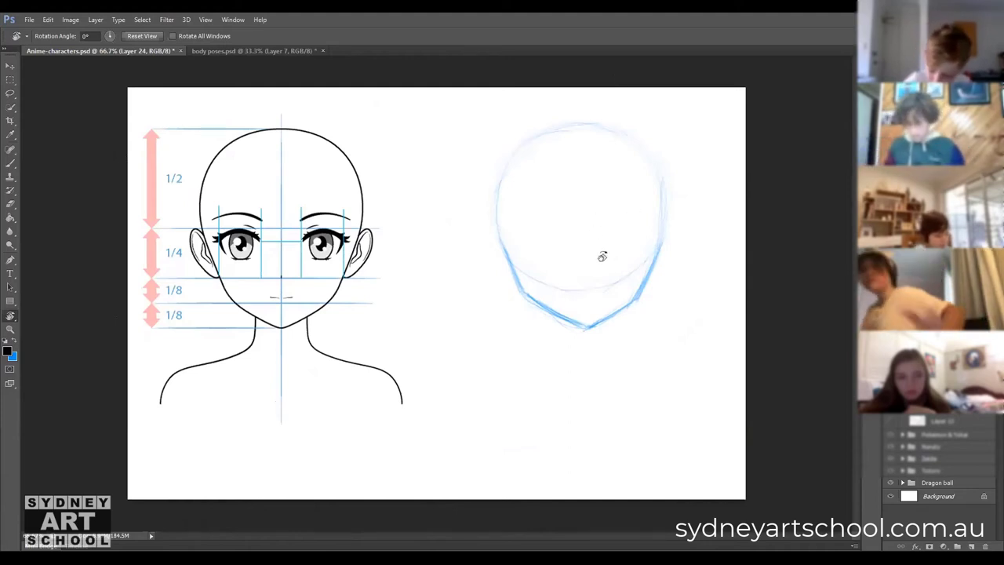
key("b")
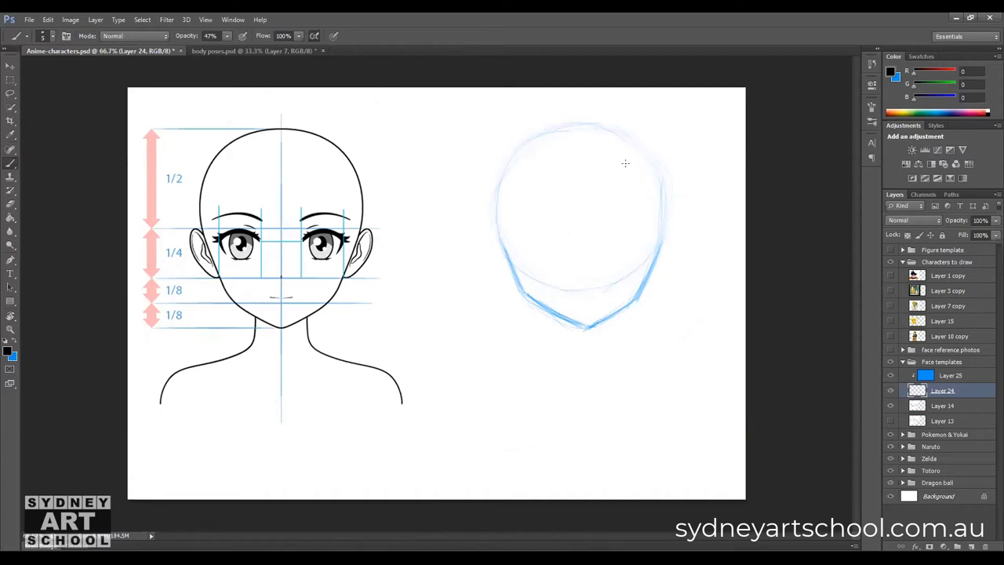
Darken the rounded left and right sides of the sketched head outline.
mouse_move(495, 222)
left_mouse_down()
mouse_move(521, 142)
mouse_move(497, 227)
mouse_move(537, 135)
mouse_move(514, 155)
mouse_move(543, 137)
left_mouse_up()
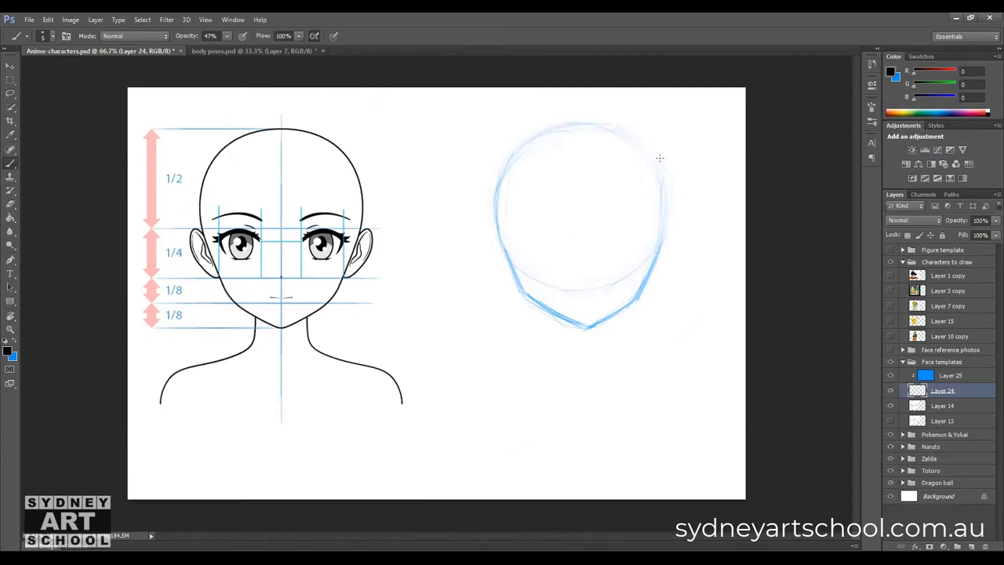
mouse_move(660, 186)
left_mouse_down()
mouse_move(661, 232)
mouse_move(661, 181)
mouse_move(644, 148)
left_mouse_up()
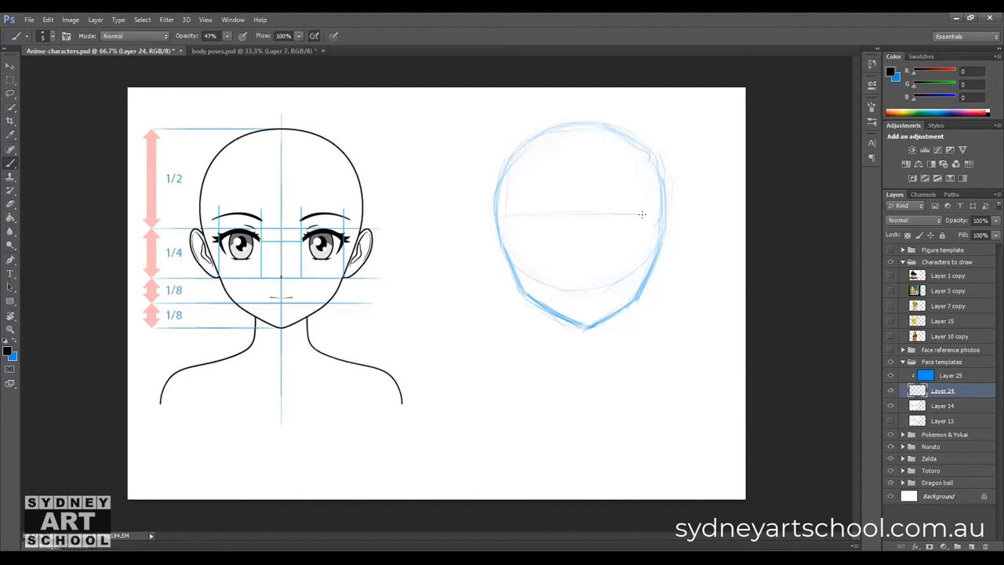
Draw a horizontal guide line across the middle of the sketched head and erase it.
left_click_drag(653, 214, 650, 217)
mouse_move(665, 217)
left_mouse_down()
mouse_move(502, 219)
mouse_move(634, 219)
left_mouse_up()
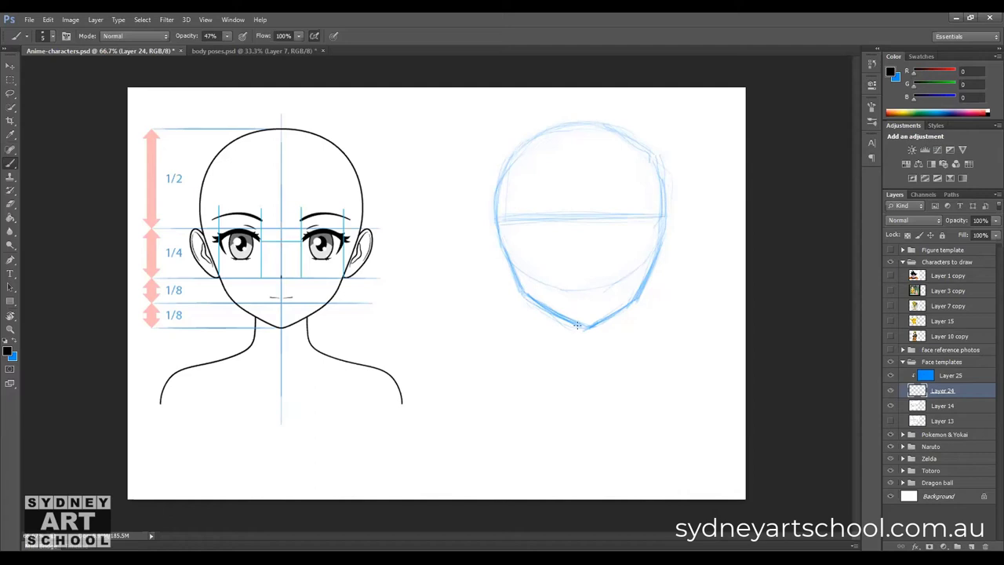
key("e")
left_click_drag(511, 218, 643, 215)
Draw the upper eye guide line across the head, slightly lower than the erased one, and darken it.
key("b")
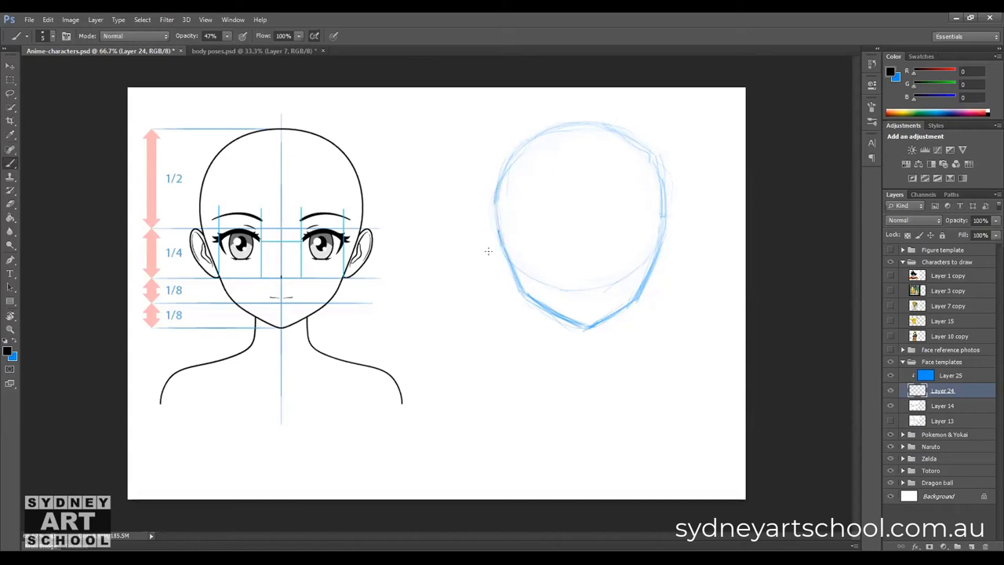
left_click_drag(501, 225, 657, 219)
left_click_drag(510, 220, 659, 219)
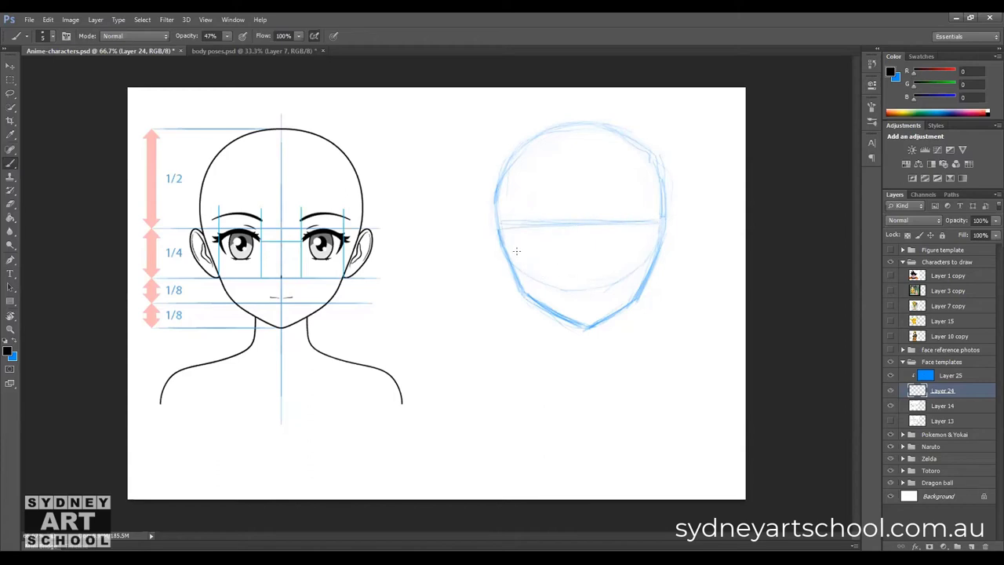
left_click_drag(558, 221, 582, 218)
Draw the lower eye guide line across the face below the upper one and erase its stray first stroke.
left_click_drag(507, 257, 606, 252)
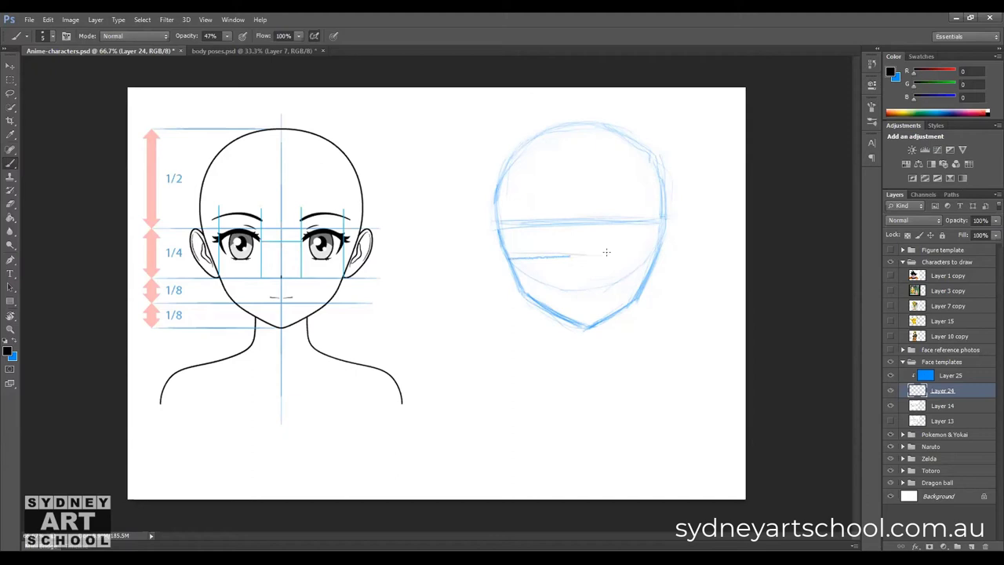
mouse_move(501, 251)
left_mouse_down()
mouse_move(668, 250)
mouse_move(526, 252)
left_mouse_up()
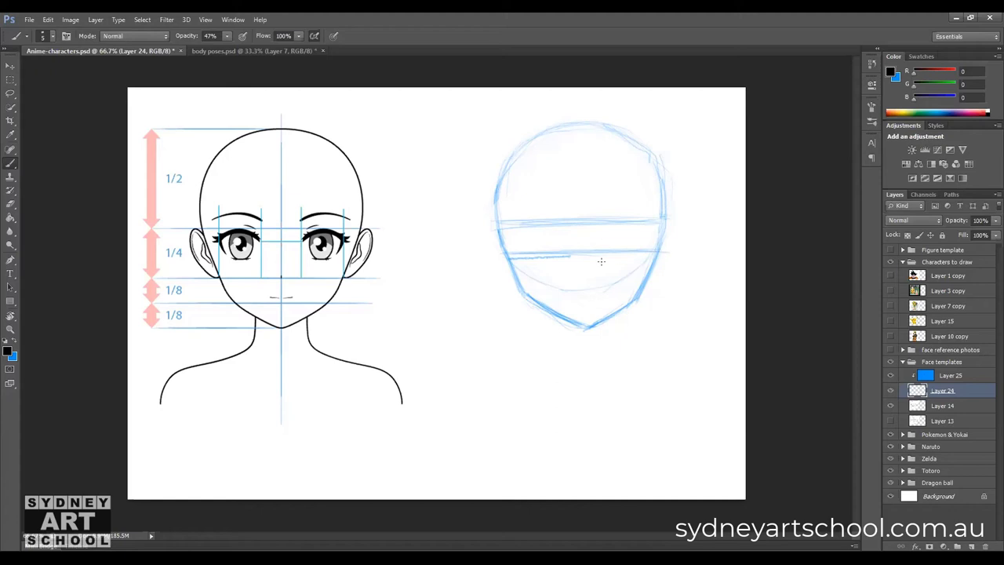
key("e")
left_click_drag(569, 263, 520, 258)
key("bracketleft")
Draw the vertical centre line from crown to chin and mark both eye widths with vertical lines between the eye guides.
key("b")
left_click_drag(584, 276, 585, 318)
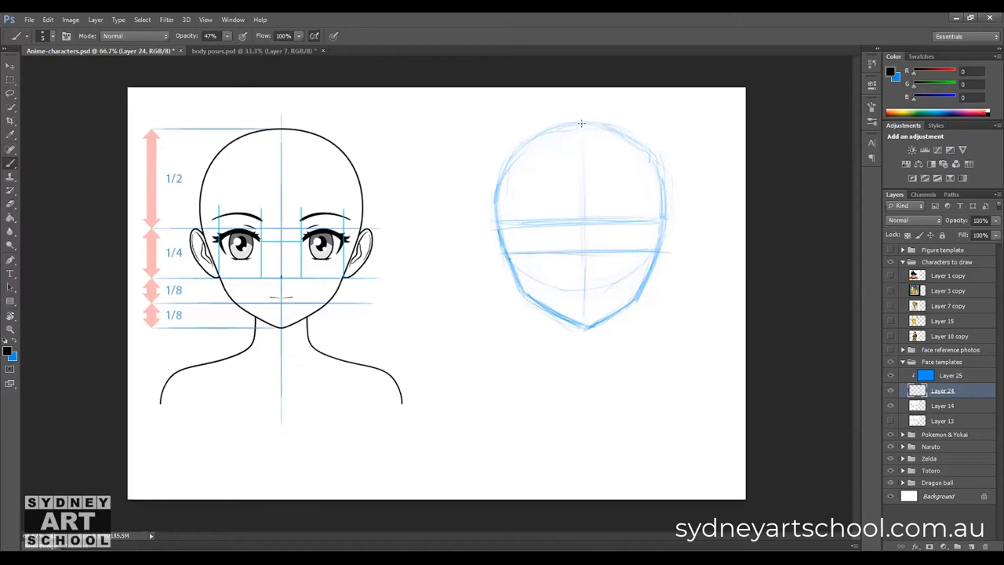
left_click_drag(579, 128, 582, 266)
mouse_move(520, 235)
left_mouse_down()
mouse_move(562, 224)
mouse_move(565, 251)
left_mouse_up()
Draw measuring arcs above the upper eye guide to compare the eye spacing, and undo them.
mouse_move(605, 222)
left_mouse_down()
mouse_move(605, 249)
mouse_move(644, 222)
mouse_move(549, 205)
mouse_move(560, 210)
left_mouse_up()
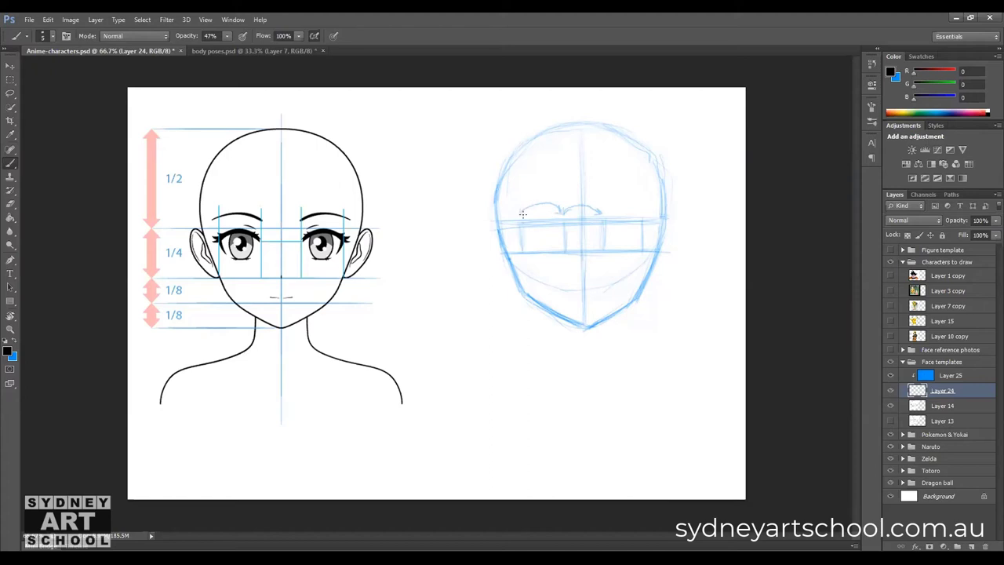
key("ctrl+z")
key("ctrl+alt+z")
Redraw the right eye's inner edge closer to the centre line and darken the upper eye guide.
left_click_drag(596, 226, 596, 245)
key("e")
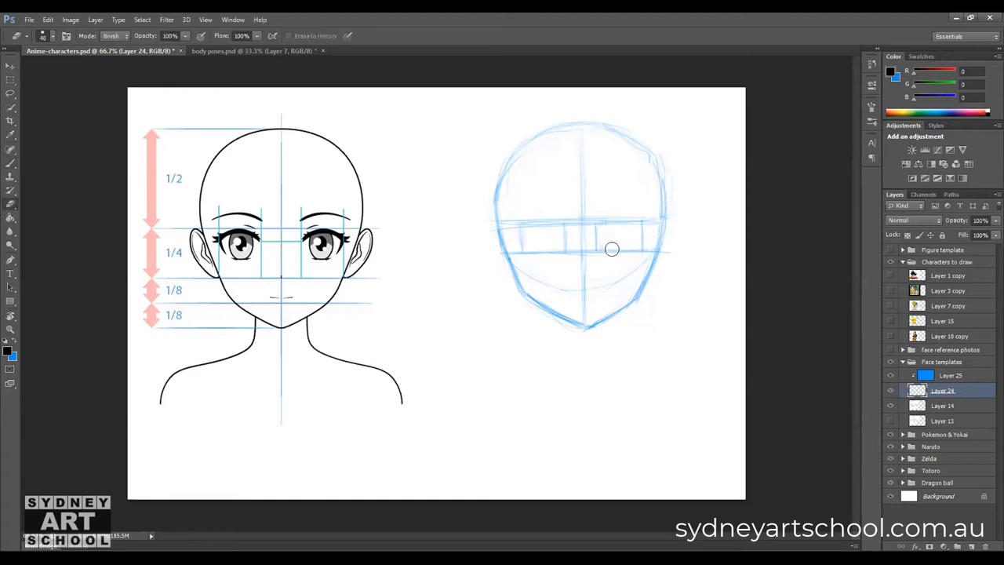
key("b")
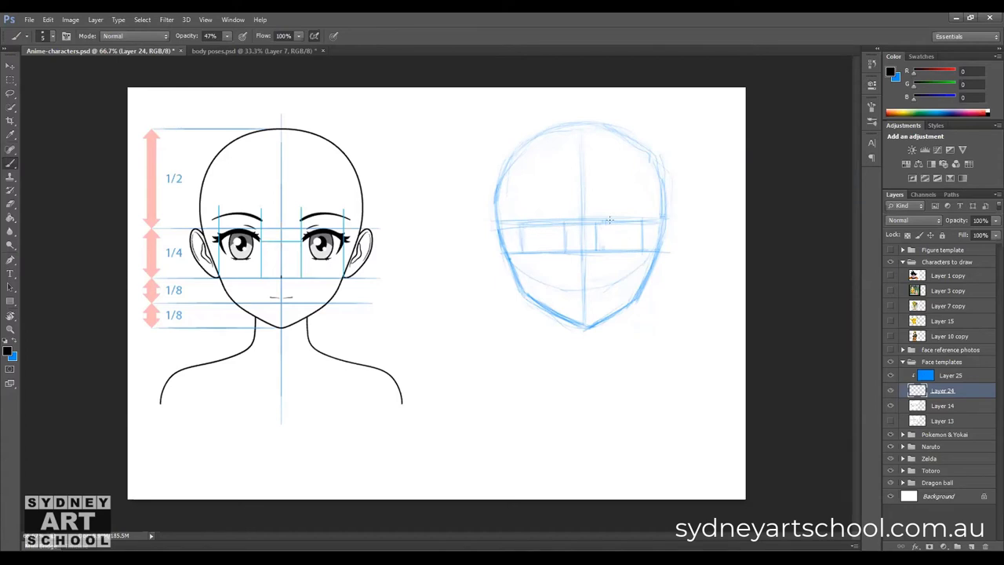
left_click_drag(596, 225, 597, 249)
mouse_move(538, 222)
left_mouse_down()
mouse_move(618, 224)
mouse_move(555, 222)
left_mouse_up()
Mark the nose and mouth with short horizontal strokes on the centre line, erasing and redrawing the mouth slightly higher.
left_click_drag(575, 300, 589, 300)
key("e")
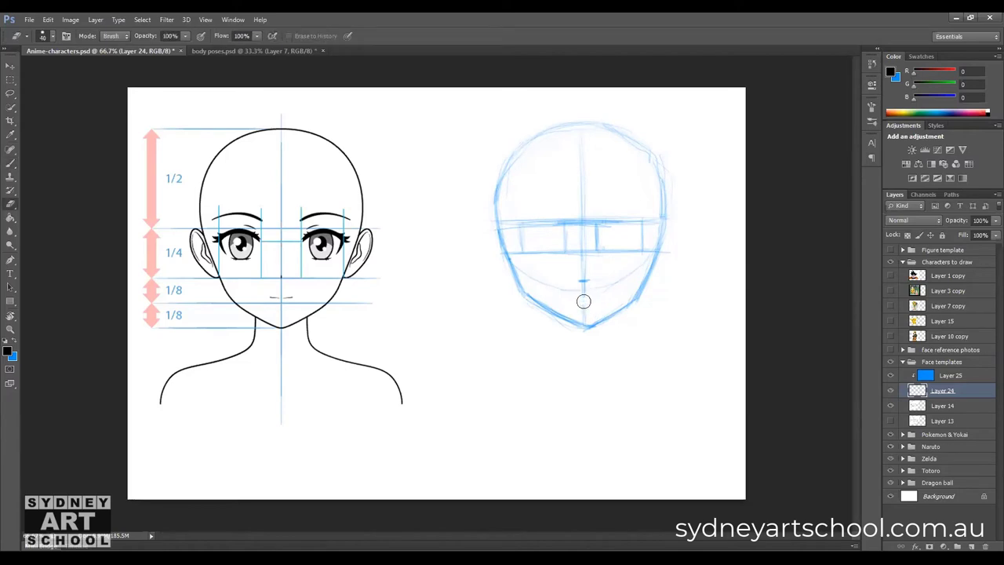
key("b")
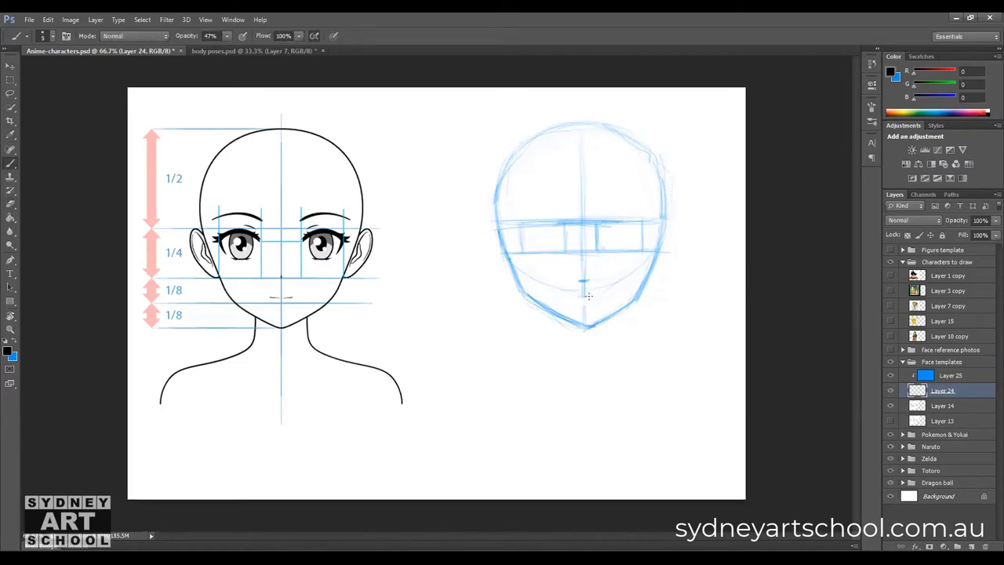
left_click_drag(578, 296, 591, 294)
Draw both sides of the neck down from the jaw and curve them outward into sloping shoulders.
mouse_move(550, 316)
left_mouse_down()
mouse_move(549, 328)
mouse_move(548, 312)
left_mouse_up()
left_click_drag(618, 318, 619, 334)
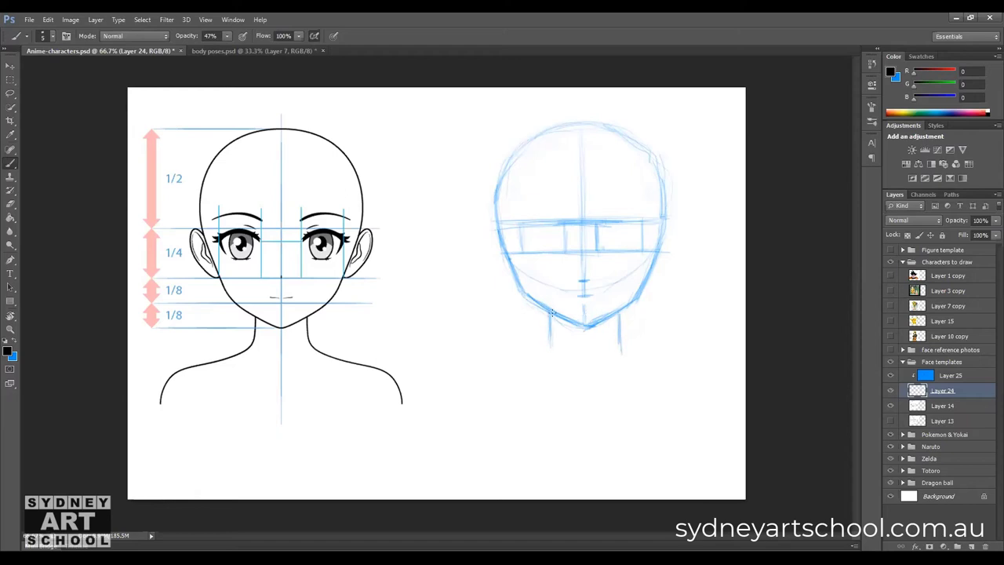
left_click_drag(549, 350, 512, 371)
left_click_drag(620, 349, 675, 363)
left_click_drag(549, 350, 468, 388)
left_click_drag(685, 376, 704, 382)
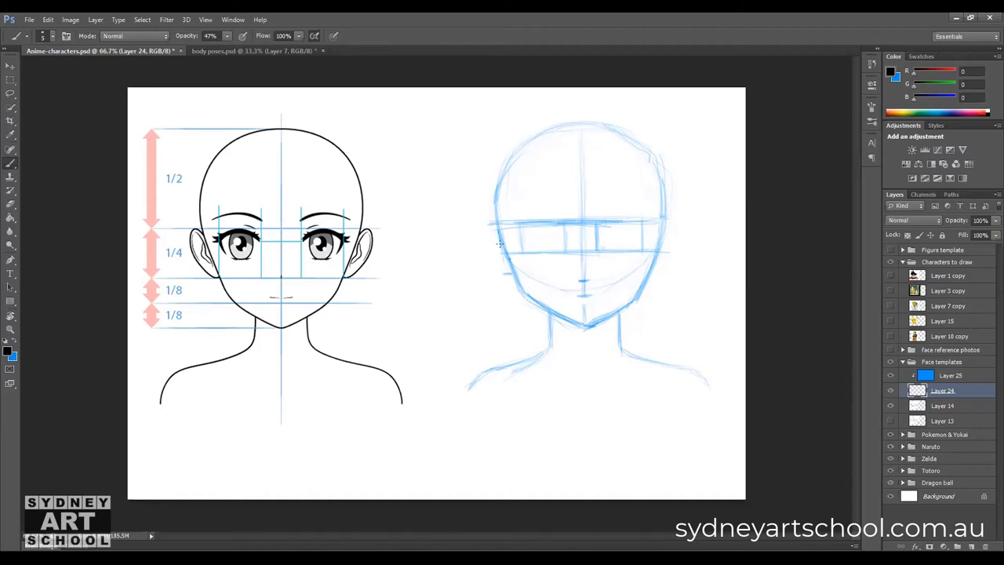
Sketch an ear on each side of the head from the upper eye guide to nose level, and clean up the left shoulder's stray strokes.
left_click_drag(484, 225, 502, 272)
mouse_move(667, 220)
left_mouse_down()
mouse_move(677, 223)
mouse_move(675, 240)
left_mouse_up()
left_click_drag(671, 222, 679, 230)
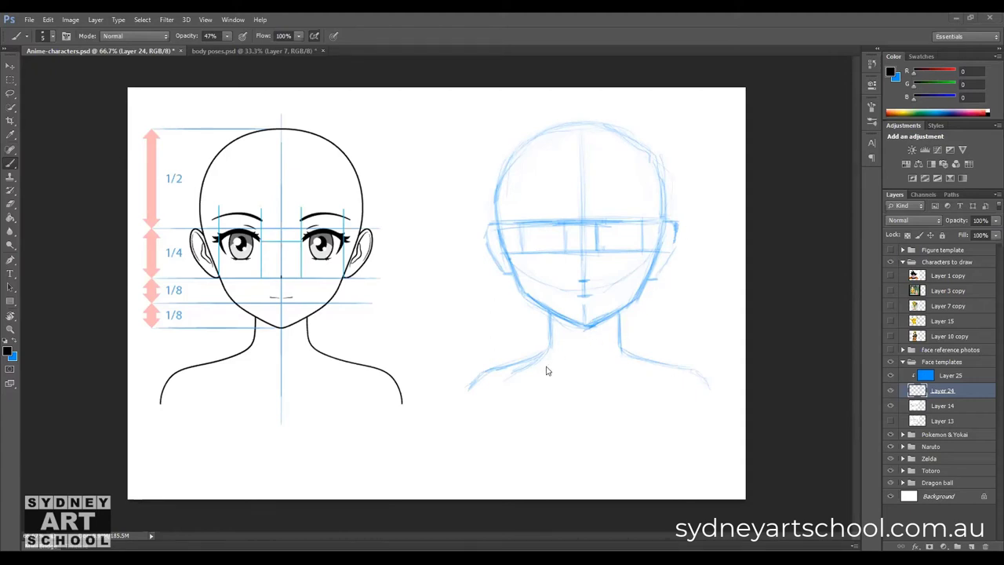
key("e")
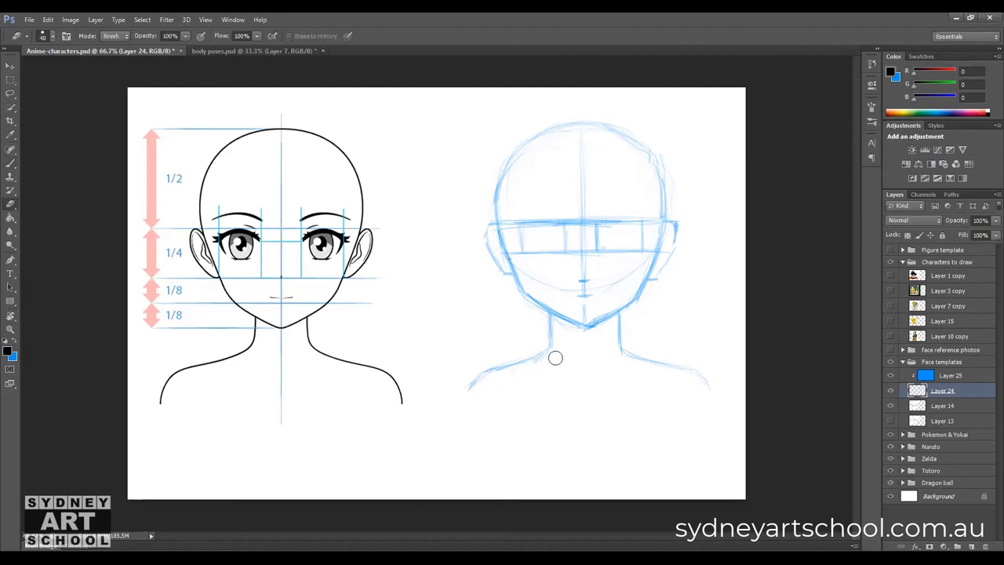
key("b")
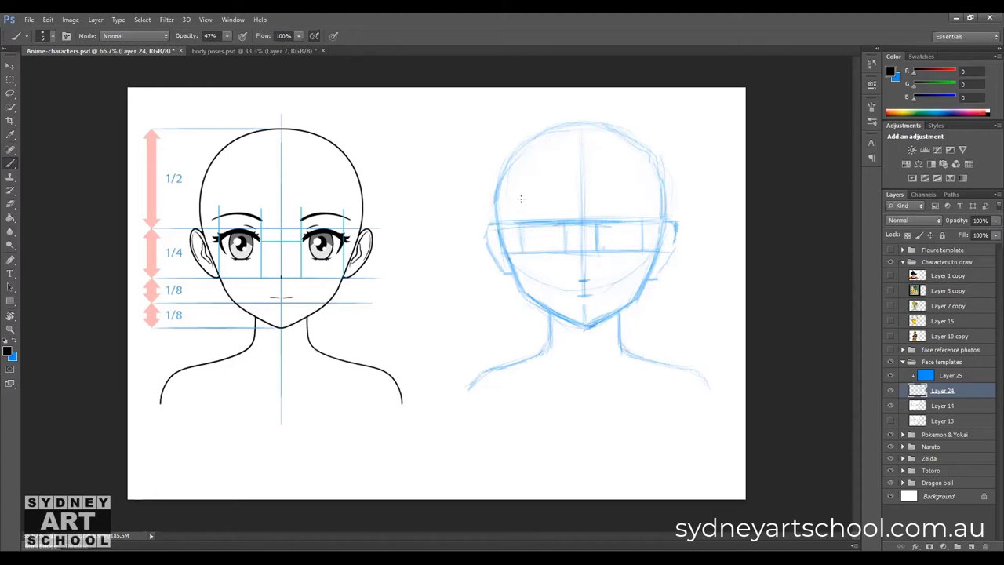
Draw straight eyebrows above the upper eye guide and sketch the eyes with lids and round irises.
left_click_drag(513, 210, 558, 210)
mouse_move(620, 209)
left_mouse_down()
mouse_move(641, 211)
mouse_move(596, 211)
left_mouse_up()
left_click_drag(531, 211, 561, 211)
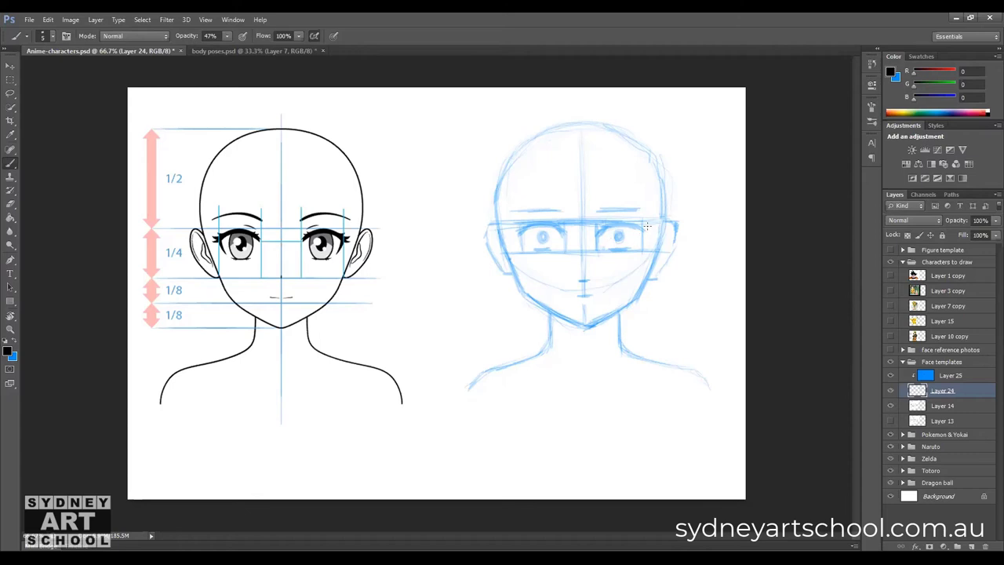
Erase the irises and redraw them shifted to the right side of both eyes.
key("e")
left_click_drag(538, 233, 547, 239)
left_click_drag(629, 238, 622, 241)
key("b")
left_click_drag(549, 231, 546, 241)
left_click_drag(632, 232, 620, 237)
Erase the right-shifted irises and redraw them at the left side of both eyes.
key("e")
left_click_drag(548, 236, 541, 233)
left_click_drag(627, 232, 612, 232)
key("b")
mouse_move(533, 231)
left_mouse_down()
mouse_move(530, 240)
mouse_move(536, 229)
left_mouse_up()
mouse_move(611, 233)
left_mouse_down()
mouse_move(607, 240)
mouse_move(613, 231)
left_mouse_up()
Replace the left-looking irises with centred pupil marks in both eyes, and erase those marks as well.
key("e")
left_click_drag(537, 232, 533, 238)
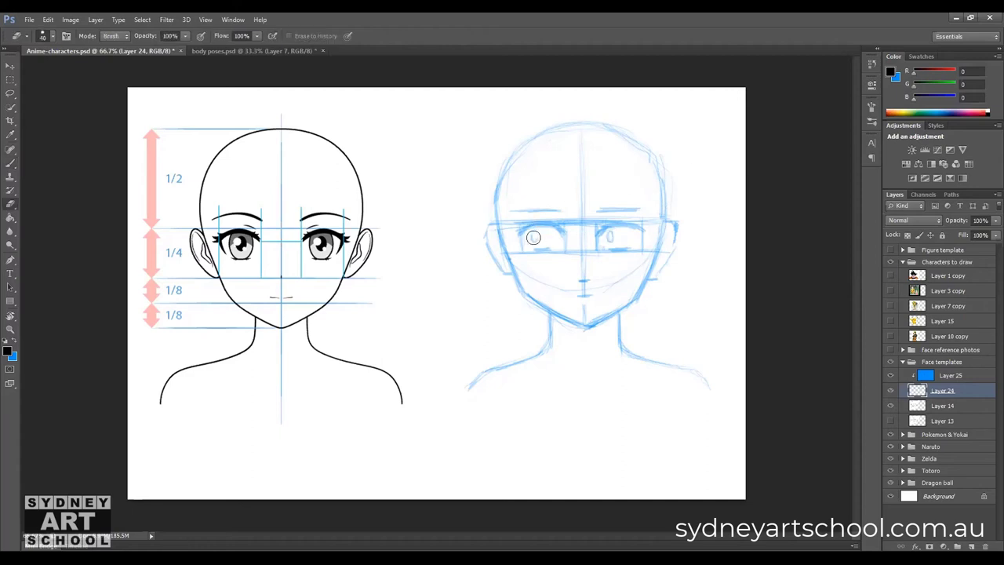
left_click_drag(611, 238, 619, 242)
key("b")
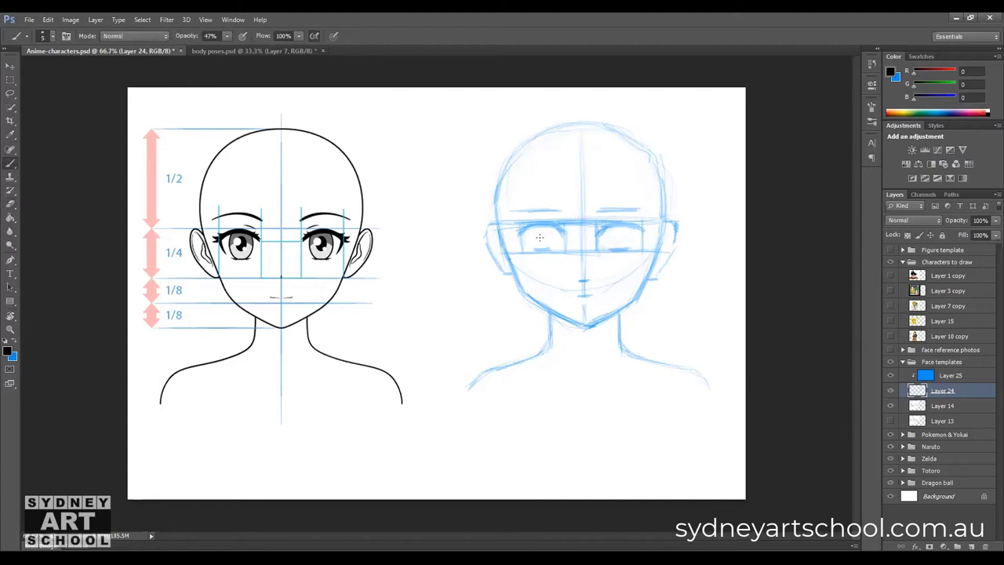
left_click_drag(538, 232, 541, 234)
left_click_drag(615, 233, 618, 234)
key("e")
left_click_drag(540, 235, 544, 238)
left_click_drag(605, 232, 630, 231)
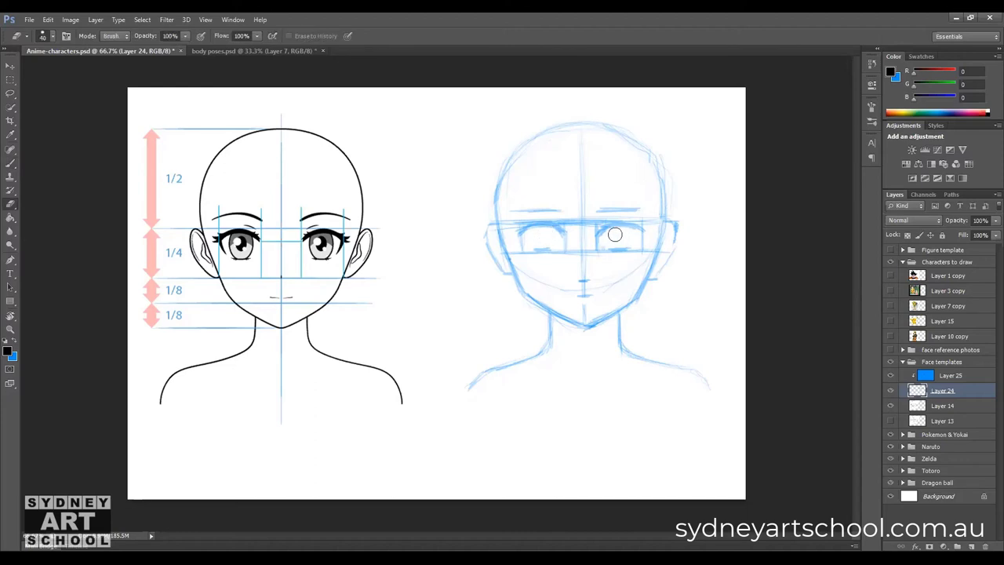
Mark a tiny centred pupil dot in each eye.
key("b")
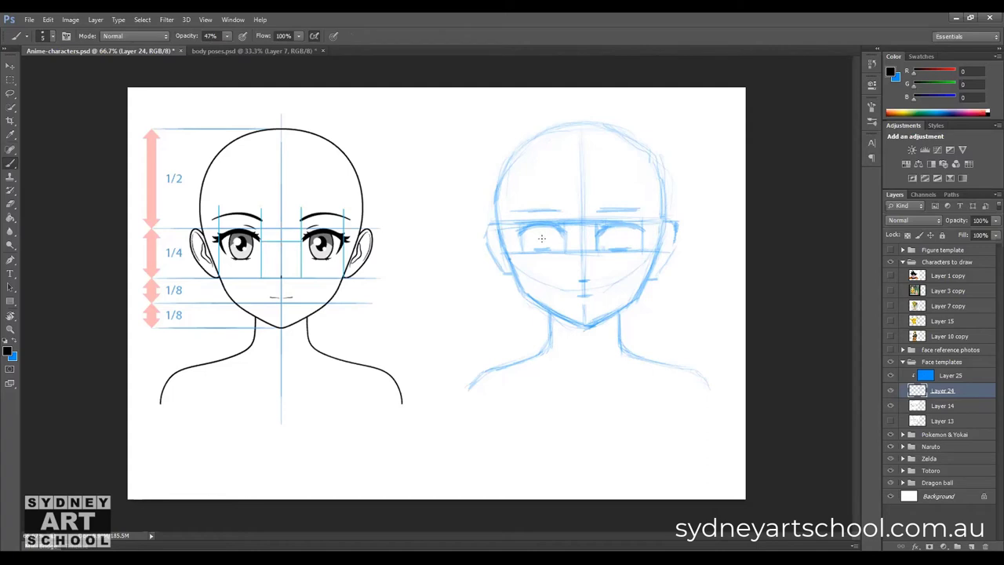
left_click(541, 237)
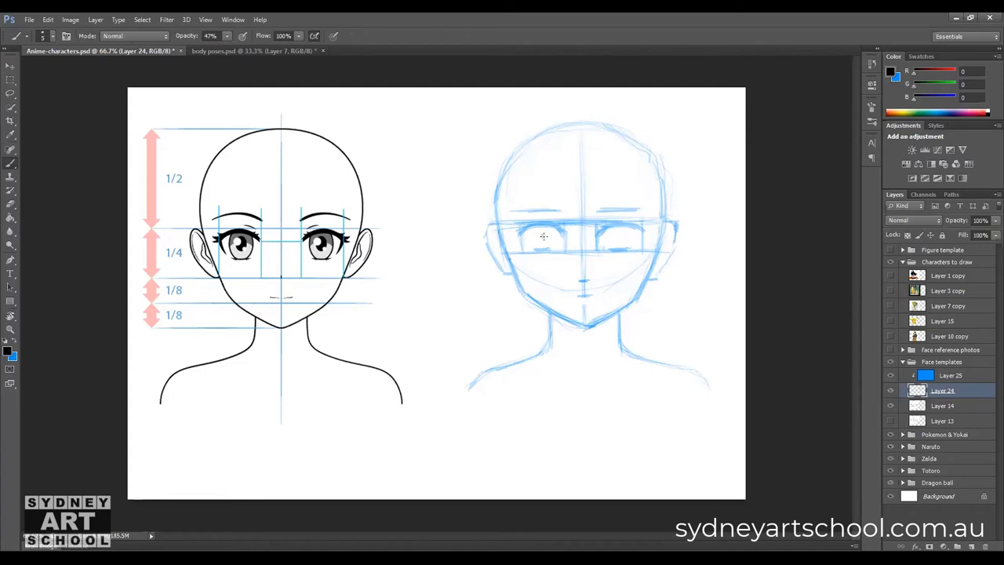
left_click(617, 235)
mouse_move(531, 166)
left_mouse_down()
mouse_move(538, 187)
mouse_move(533, 164)
mouse_move(527, 191)
mouse_move(537, 163)
mouse_move(527, 185)
left_mouse_up()
key("e")
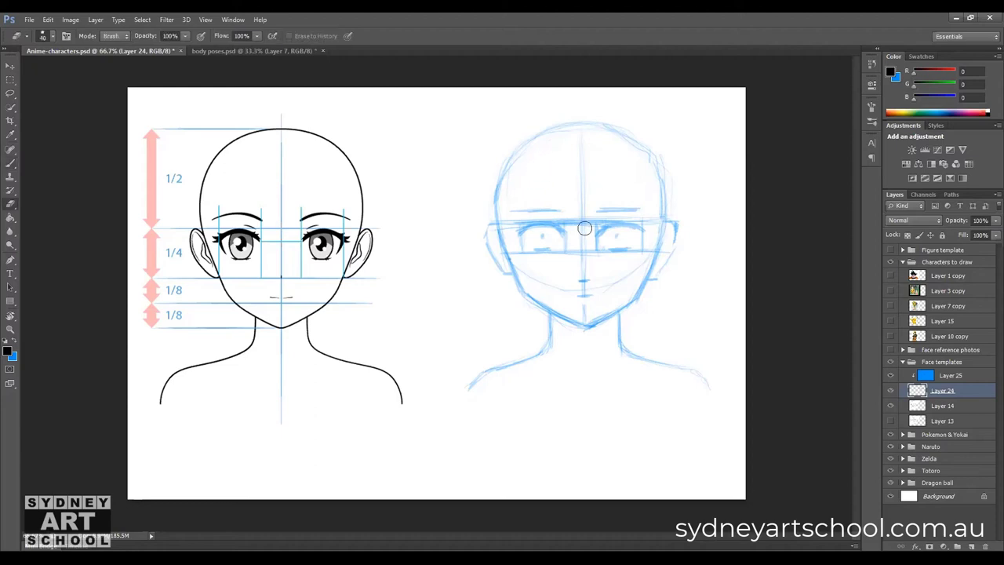
Enlarge both pupils and draw large oval irises around them.
key("b")
left_click_drag(541, 236, 542, 234)
left_click_drag(617, 237, 619, 236)
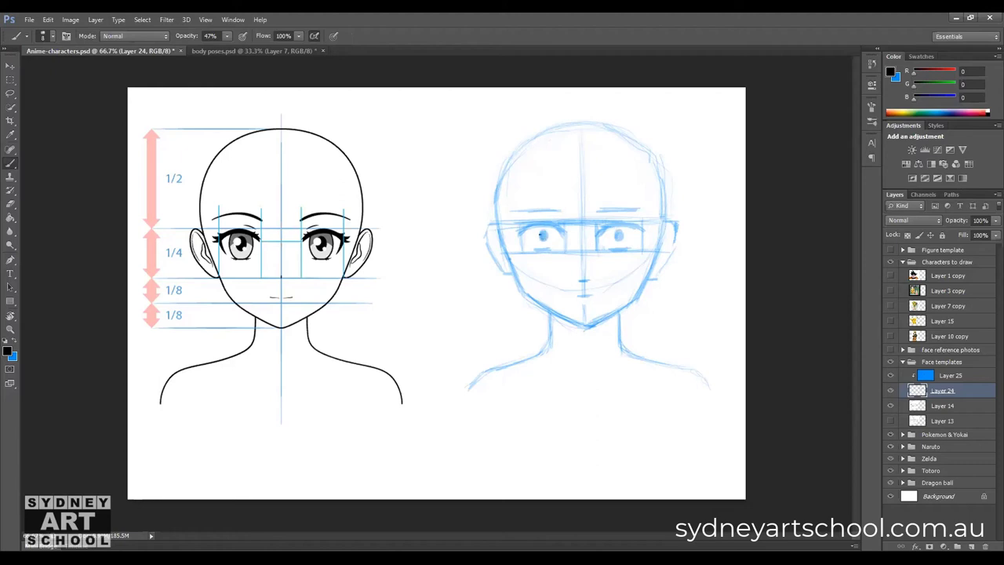
left_click_drag(618, 234, 619, 235)
left_click_drag(531, 234, 533, 245)
mouse_move(554, 231)
left_mouse_down()
mouse_move(552, 244)
mouse_move(534, 239)
left_mouse_up()
mouse_move(612, 248)
left_mouse_down()
mouse_move(609, 236)
mouse_move(629, 228)
mouse_move(613, 226)
left_mouse_up()
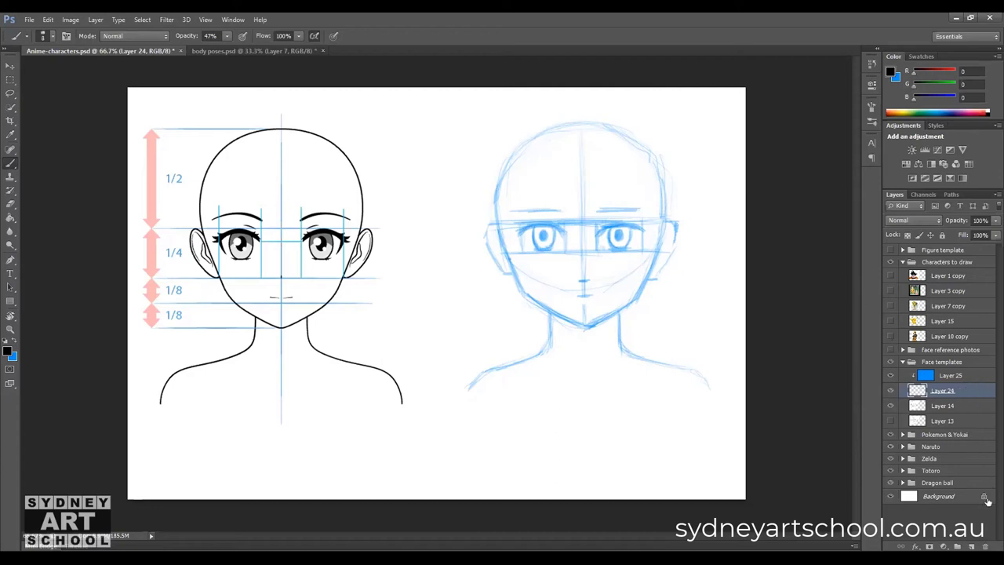
Create a new layer above Layer 14 and move it above the clipped blue Layer 25.
left_click(969, 407)
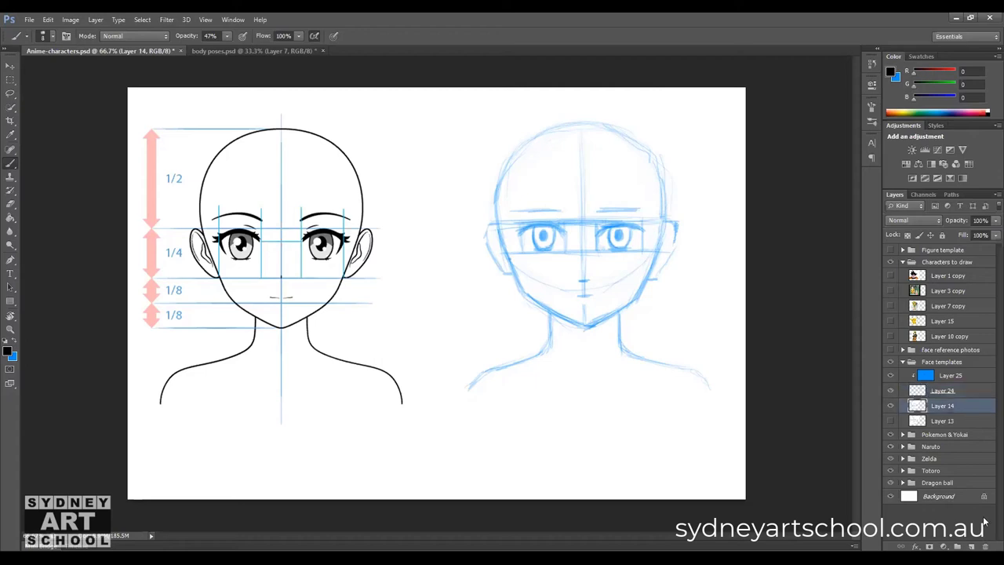
left_click(971, 547)
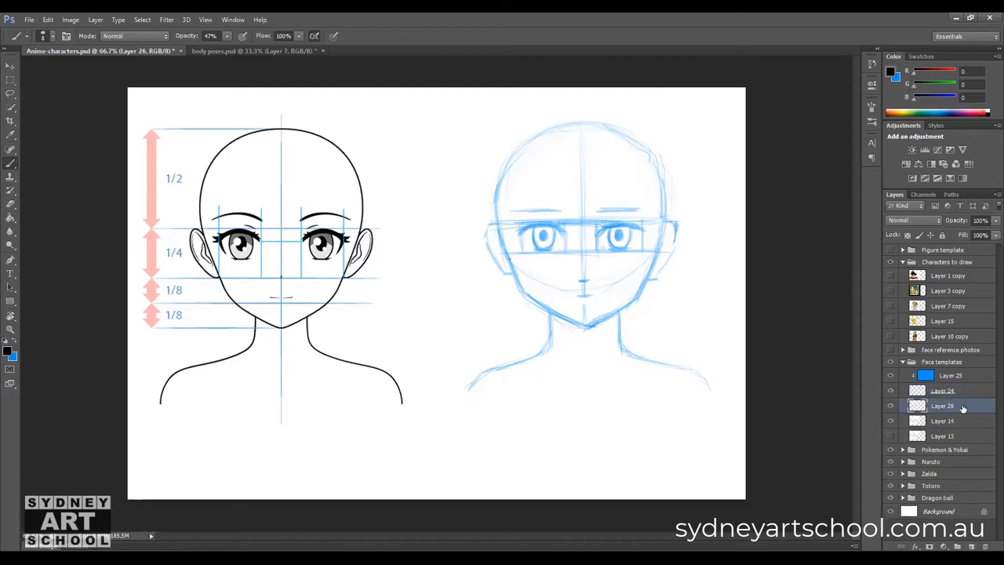
left_click_drag(958, 374, 956, 369)
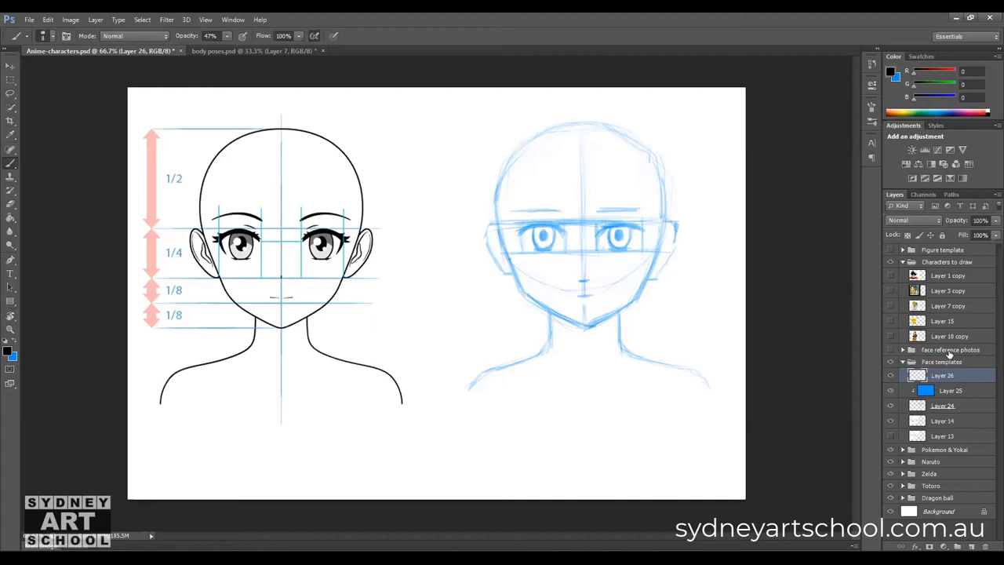
Lower the opacity of the sketch layer, Layer 24, to about 63%.
left_click(958, 408)
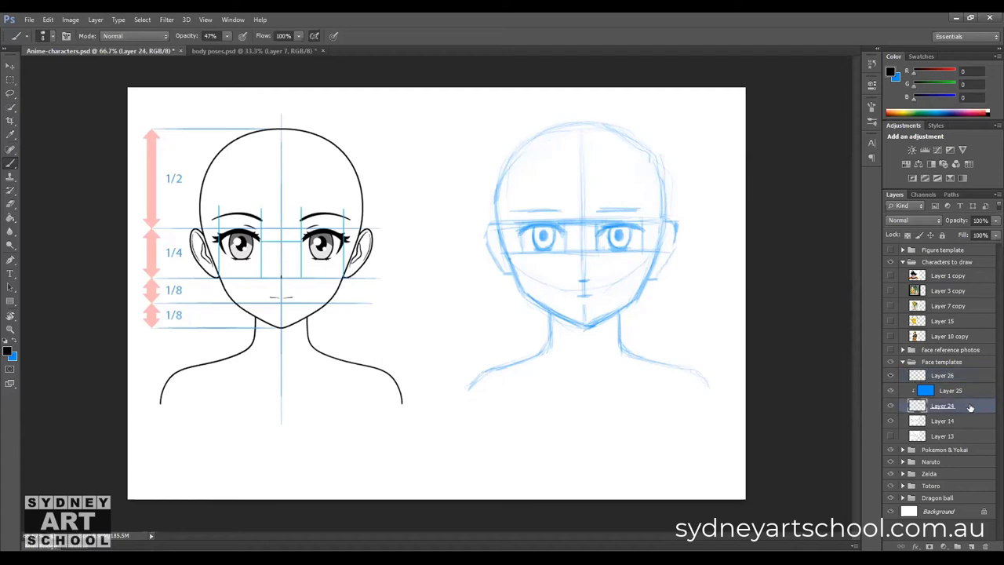
left_click(994, 222)
left_click_drag(993, 236, 977, 237)
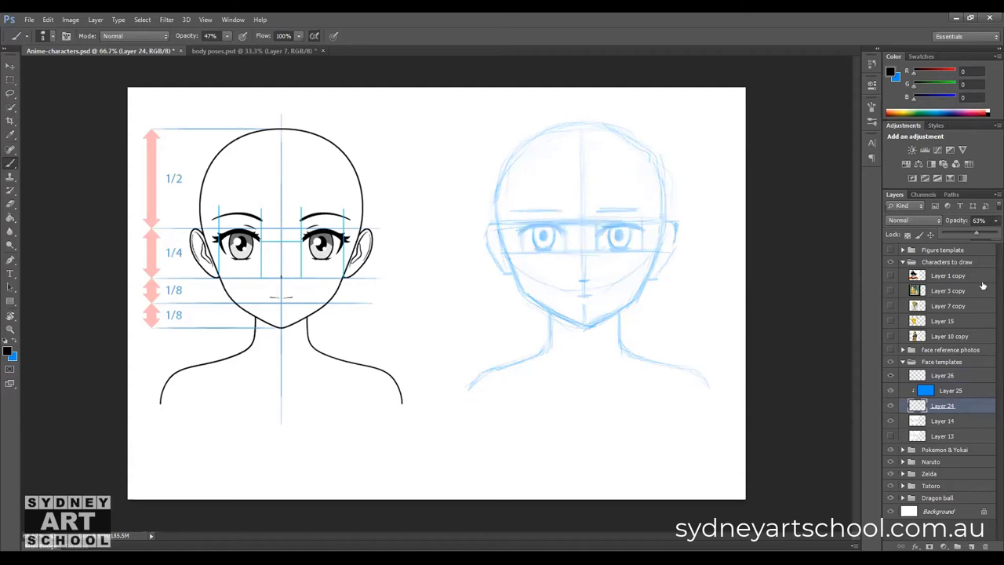
Make Layer 26 the active layer and ready the Brush tool over the sketched face.
left_click(969, 375)
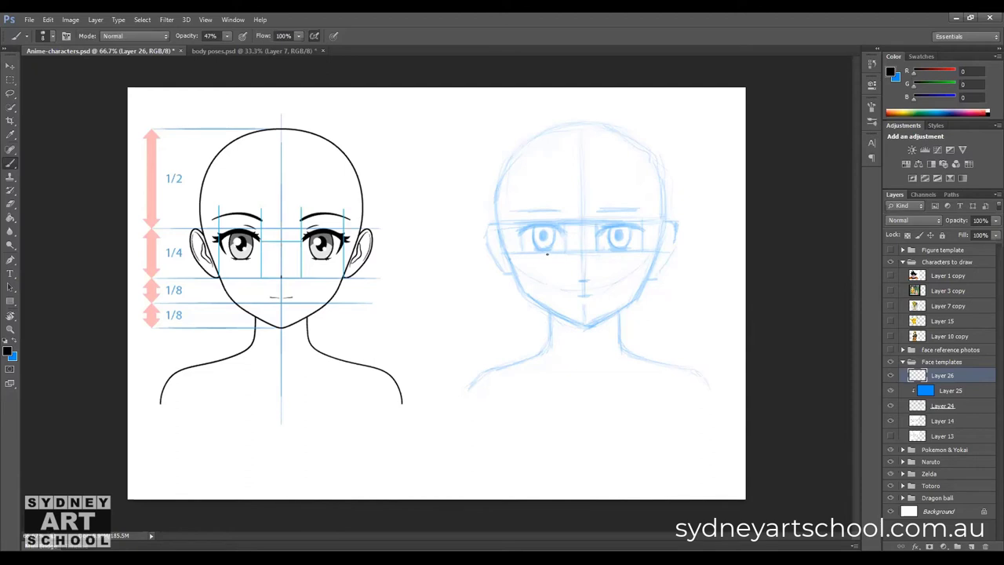
key("z")
left_click(580, 242)
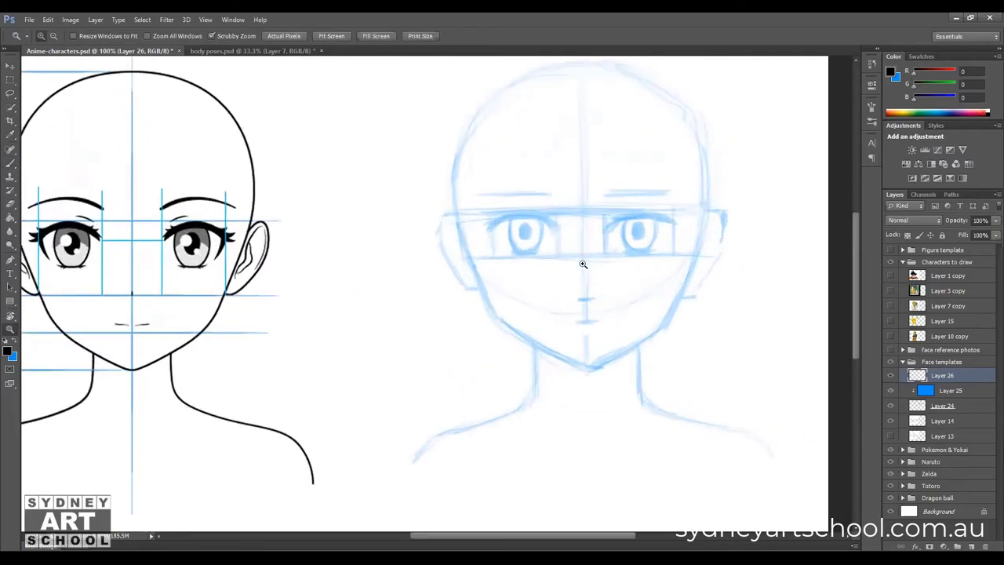
key("b")
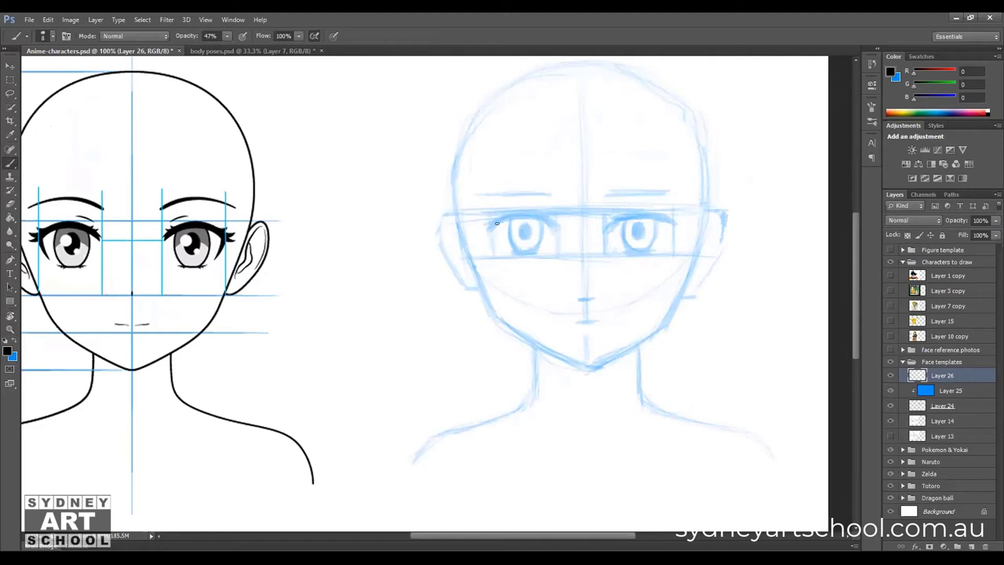
key("z")
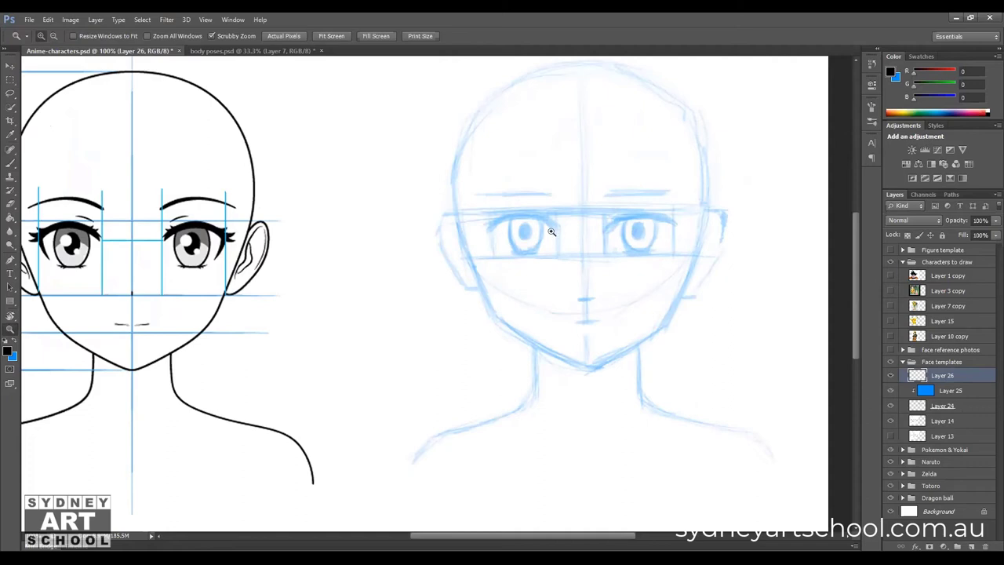
left_click(579, 230)
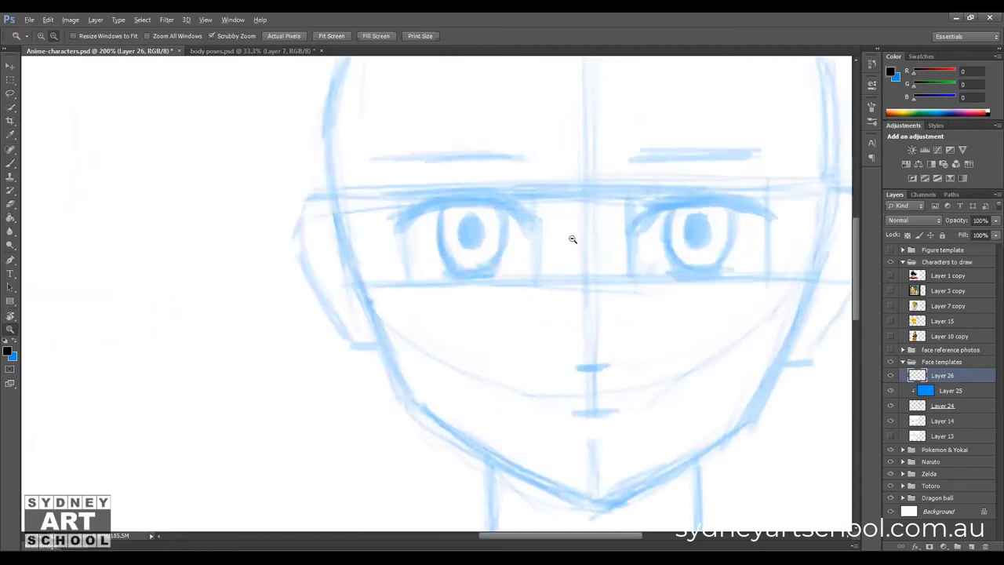
left_click(574, 240, "alt")
mouse_move(607, 223)
left_mouse_down()
mouse_move(551, 251)
mouse_move(560, 242)
left_mouse_up()
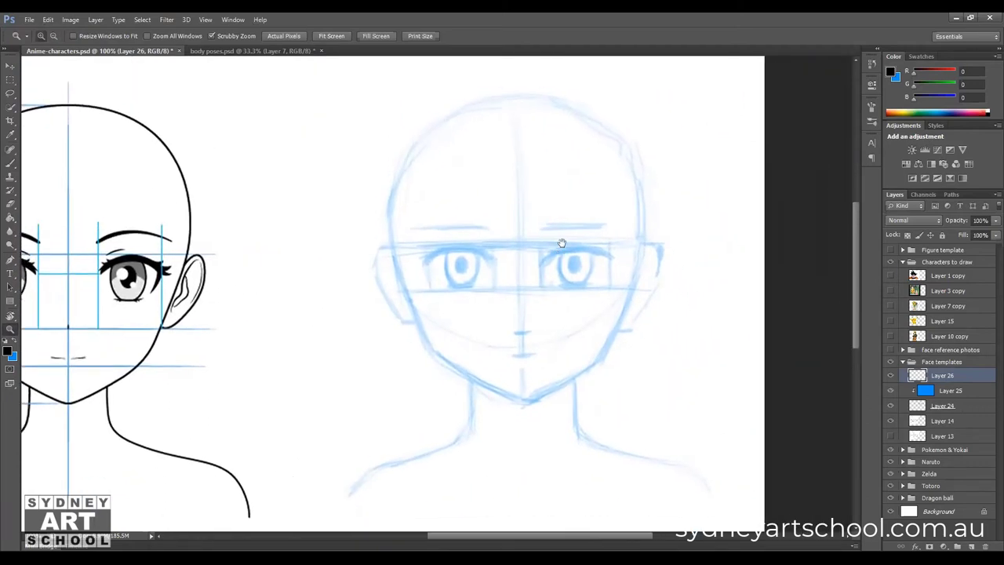
key("b")
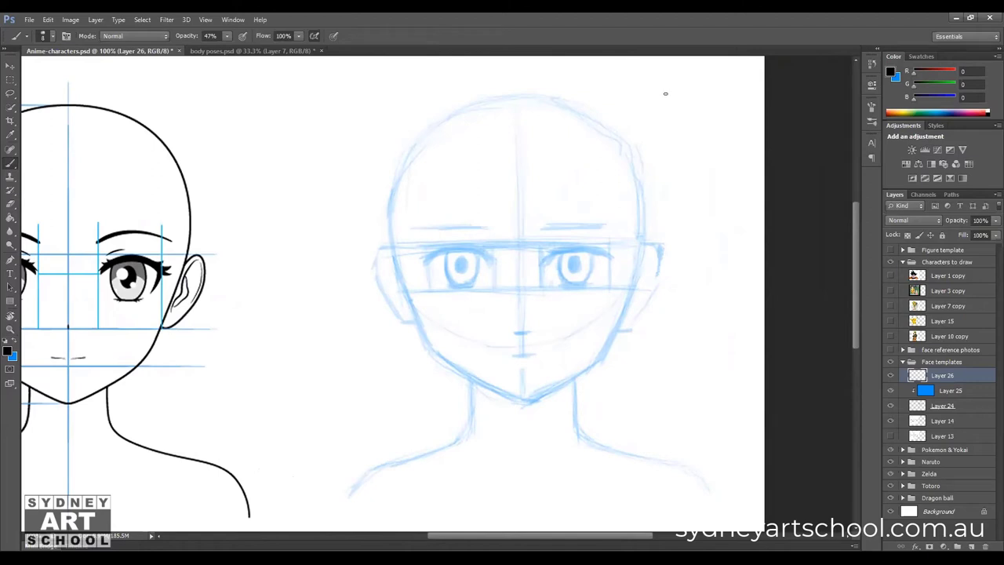
Lower the opacity of the sketch on Layer 24 further and return to Layer 26 for drawing.
left_click(969, 409)
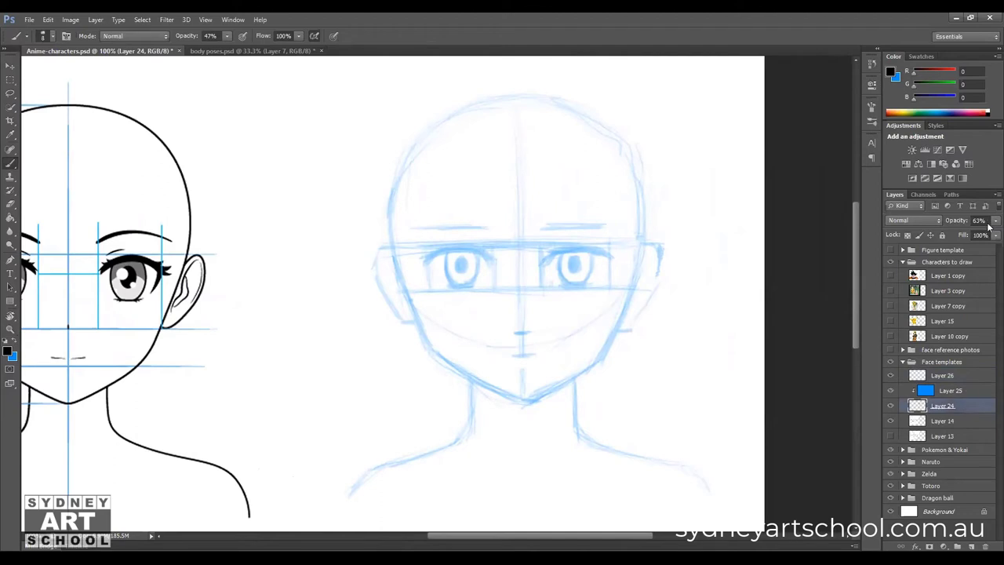
left_click(990, 223)
mouse_move(969, 235)
left_mouse_down()
mouse_move(953, 235)
mouse_move(971, 236)
left_mouse_up()
left_click(954, 377)
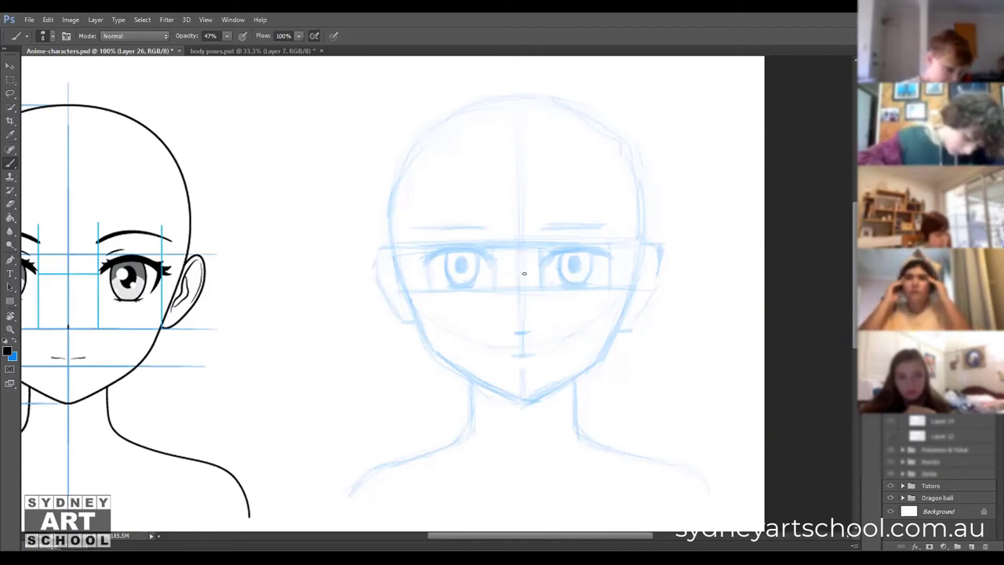
Draw thick black arched upper eyelid lines over both sketched eyes.
key("z")
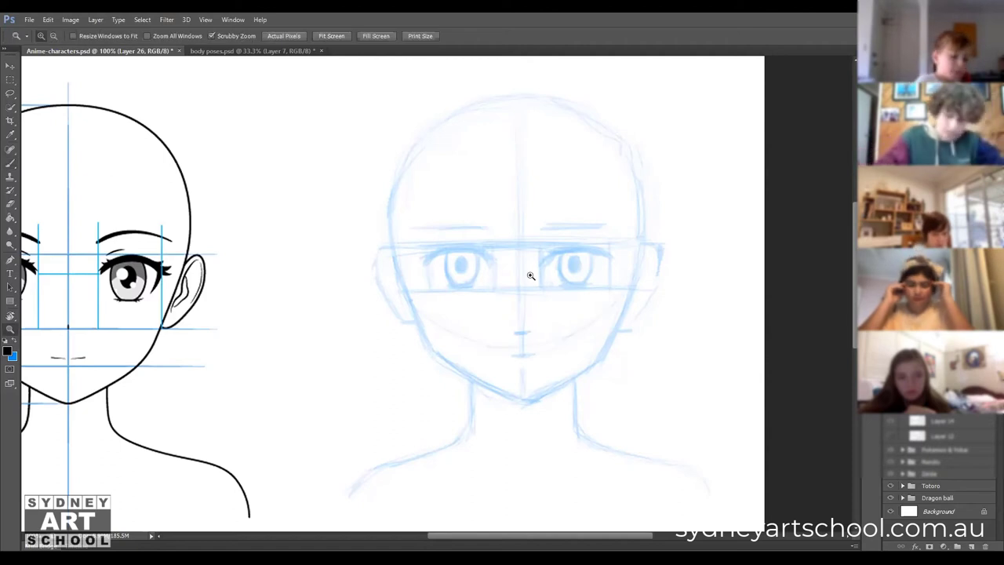
left_click(528, 277)
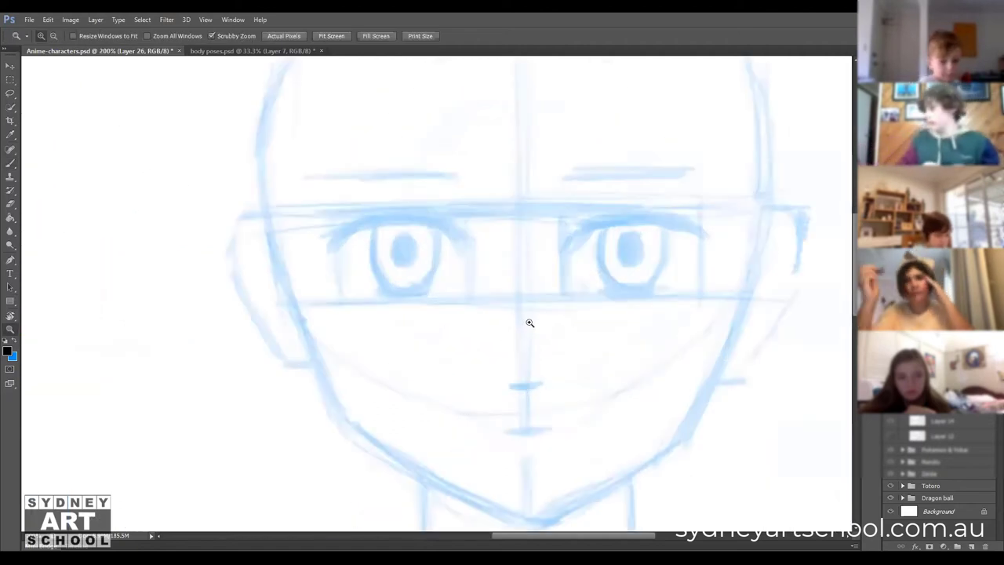
left_click(527, 317, "alt")
key("b")
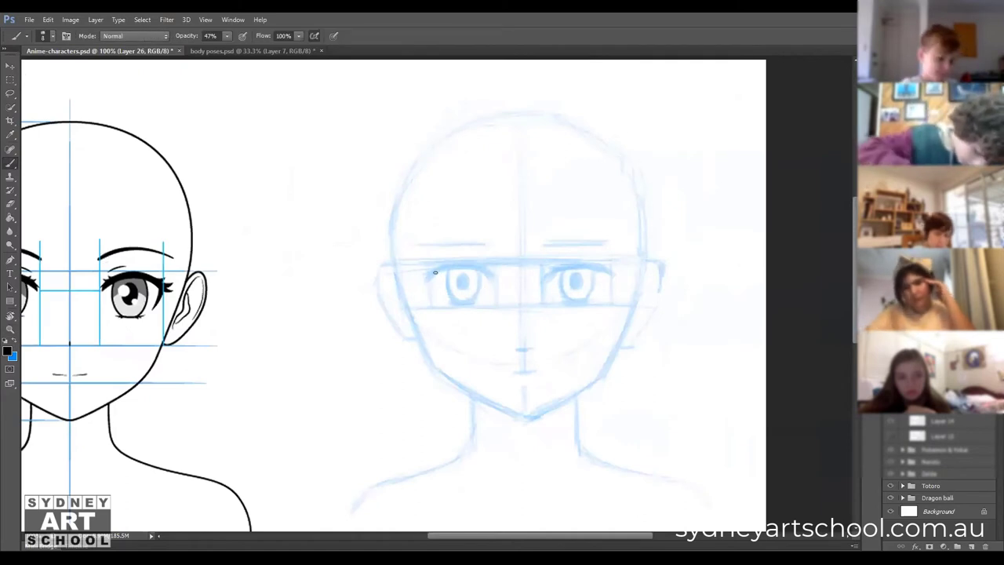
left_click_drag(451, 265, 582, 276)
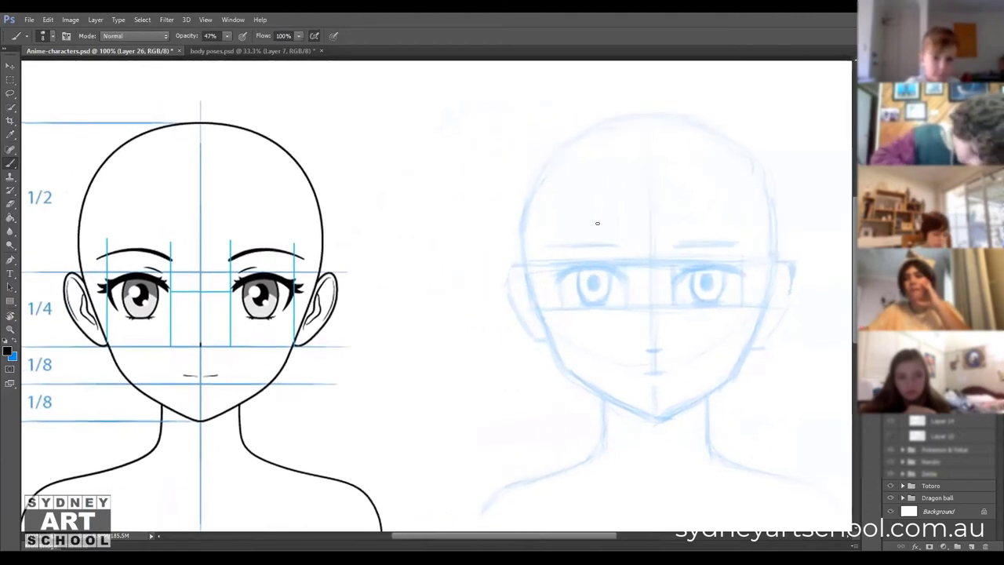
mouse_move(560, 280)
left_mouse_down()
mouse_move(592, 267)
mouse_move(631, 282)
left_mouse_up()
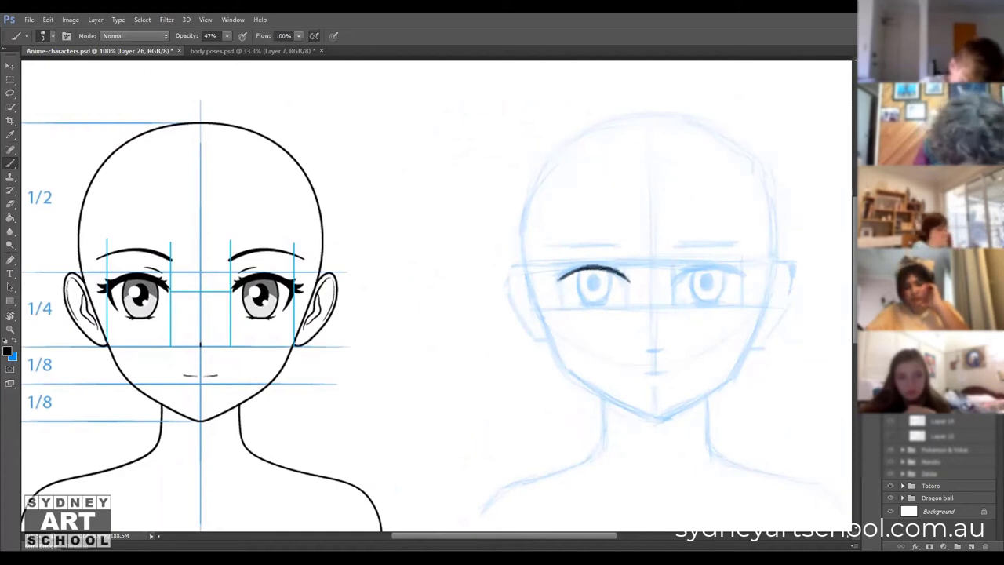
mouse_move(561, 279)
left_mouse_down()
mouse_move(590, 265)
mouse_move(615, 270)
mouse_move(584, 267)
mouse_move(558, 282)
left_mouse_up()
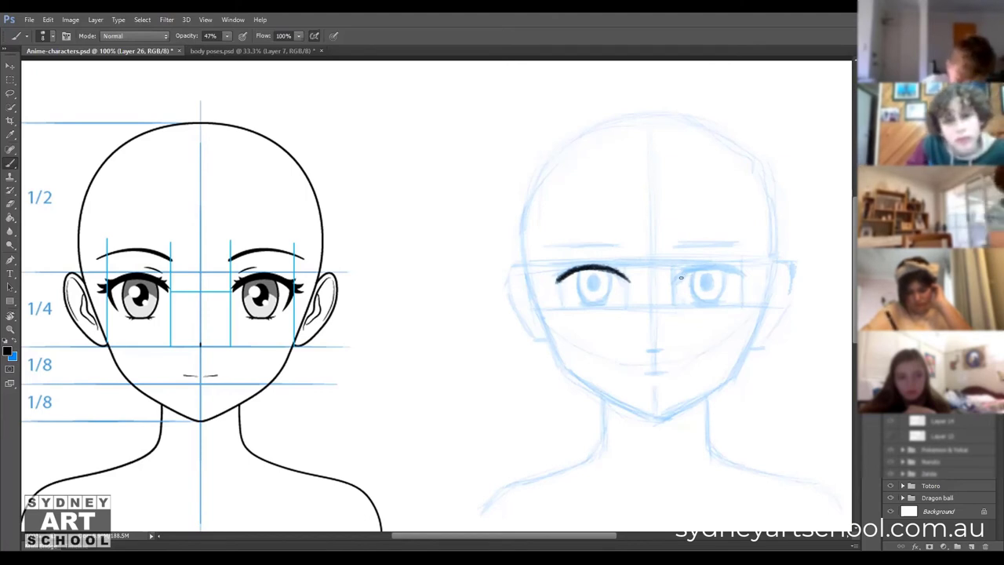
mouse_move(677, 278)
left_mouse_down()
mouse_move(723, 265)
mouse_move(746, 272)
left_mouse_up()
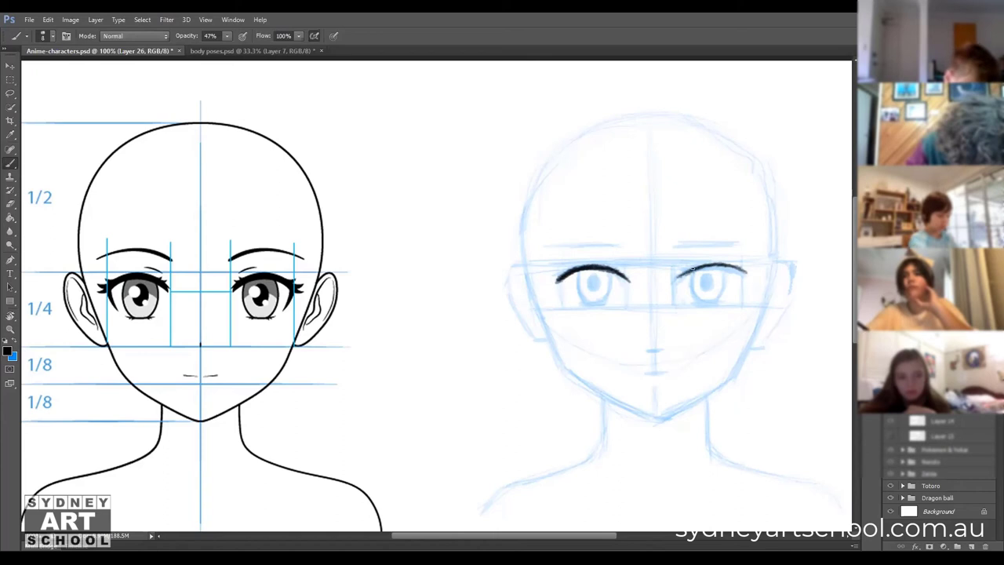
mouse_move(693, 269)
left_mouse_down()
mouse_move(746, 274)
mouse_move(702, 265)
mouse_move(679, 273)
left_mouse_up()
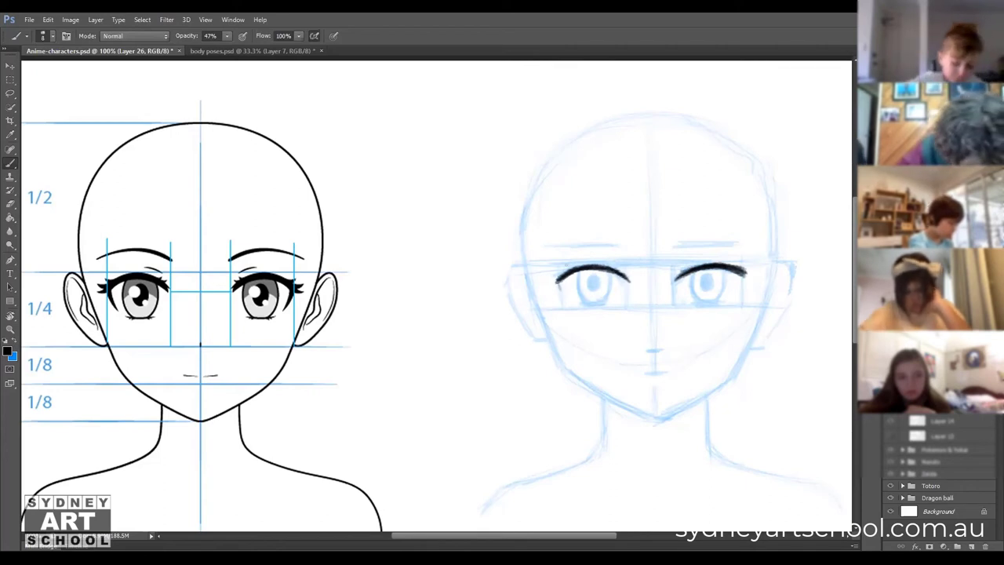
Draw curved lines down the outer corners of both eyes and add flicked lashes at the outer ends of the upper lids.
mouse_move(558, 281)
left_mouse_down()
mouse_move(563, 300)
mouse_move(562, 284)
mouse_move(577, 303)
left_mouse_up()
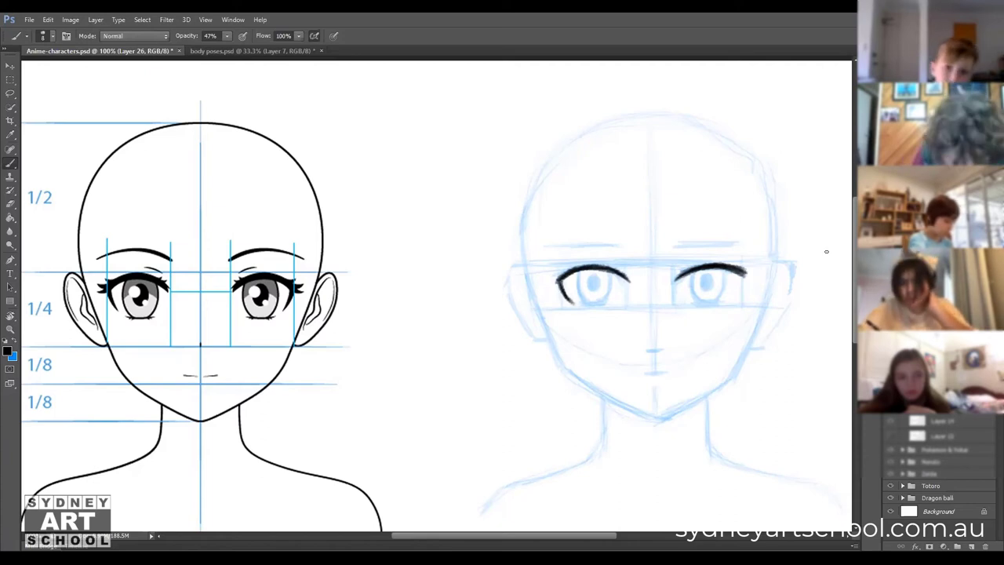
mouse_move(746, 278)
left_mouse_down()
mouse_move(731, 299)
mouse_move(744, 287)
left_mouse_up()
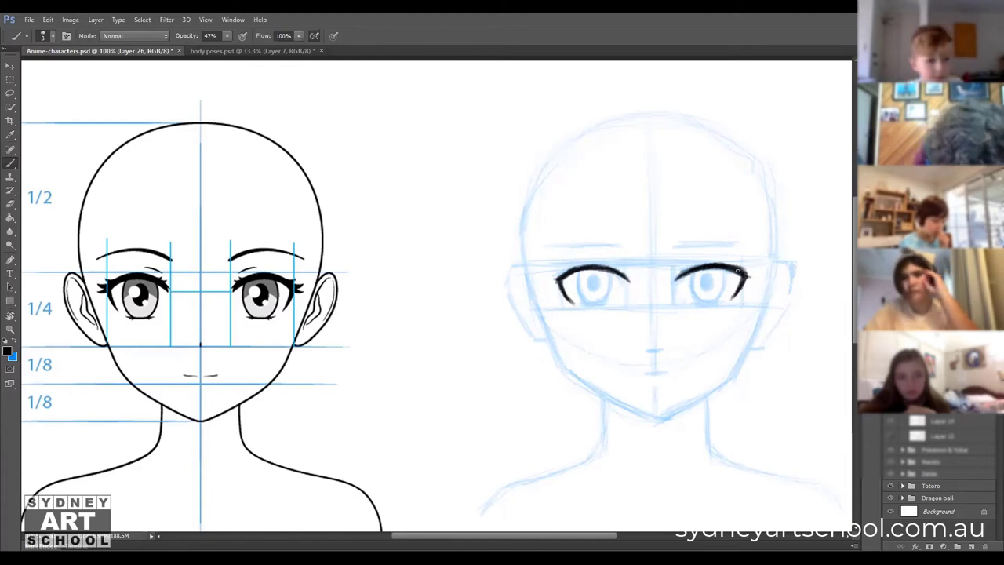
left_click_drag(744, 273, 760, 276)
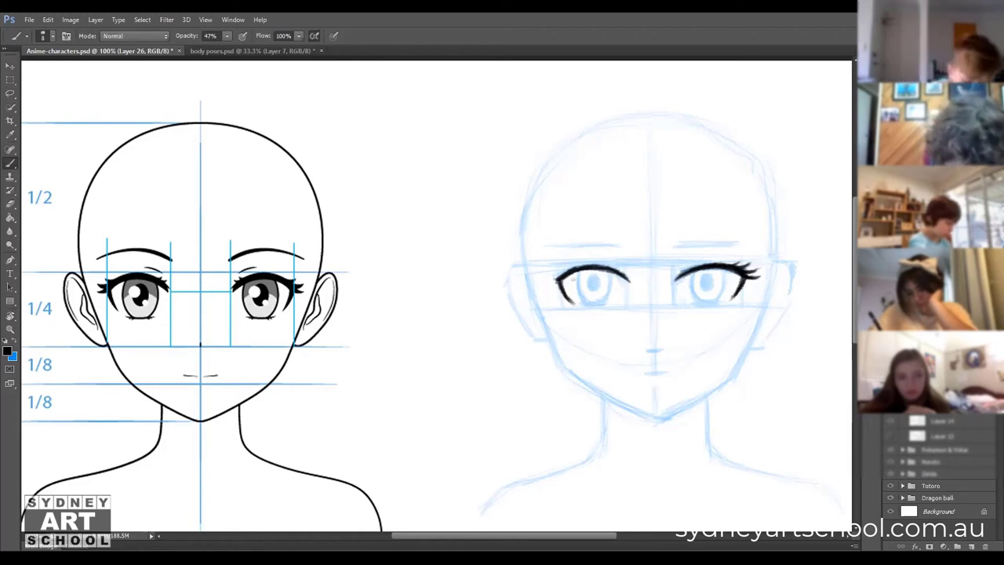
mouse_move(559, 278)
left_mouse_down()
mouse_move(542, 280)
mouse_move(552, 273)
left_mouse_up()
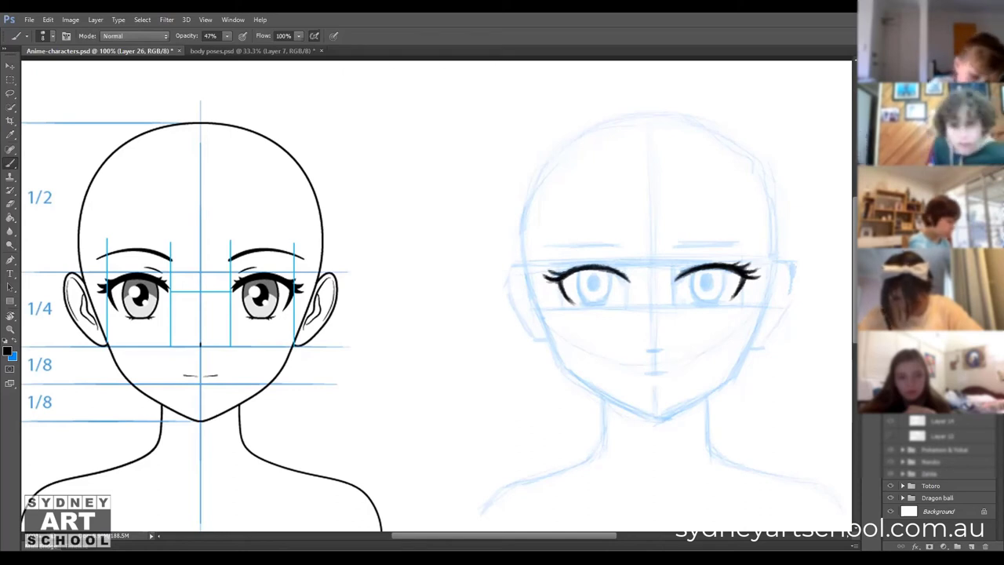
left_click_drag(565, 271, 545, 273)
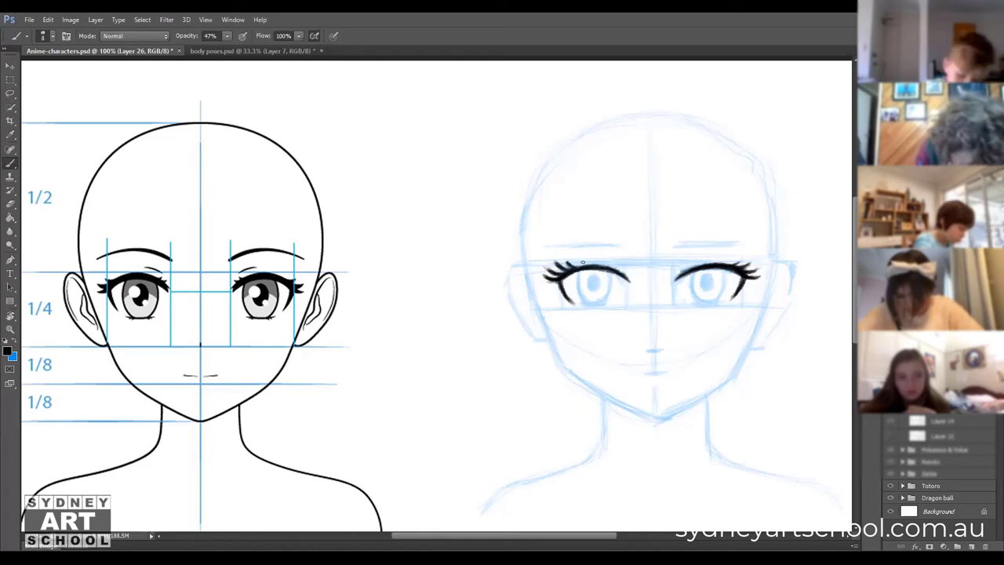
Reduce the eraser size and add short black lashes at the inner corners of both eyes with the brush.
key("e")
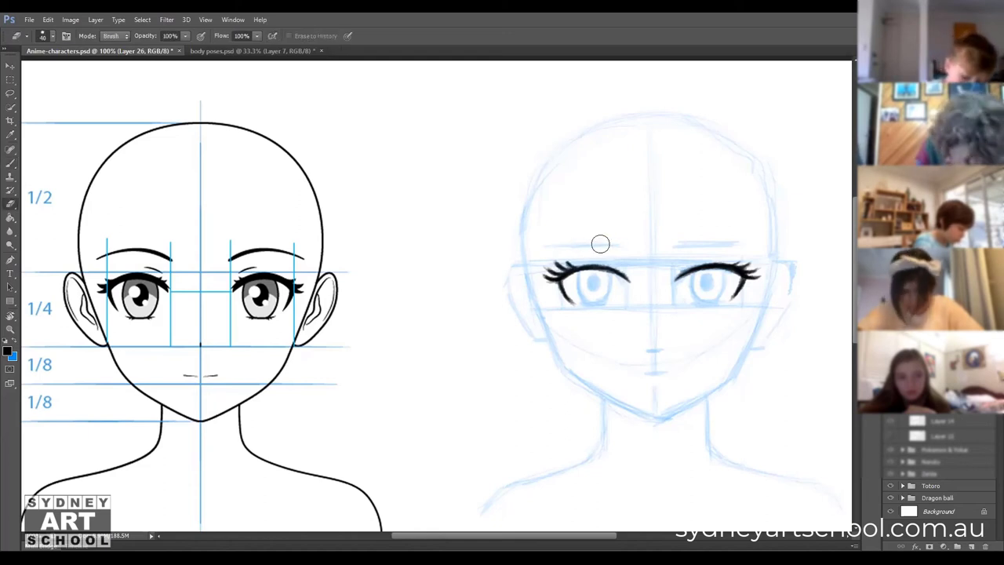
key("bracketleft")
key("bracketleft")
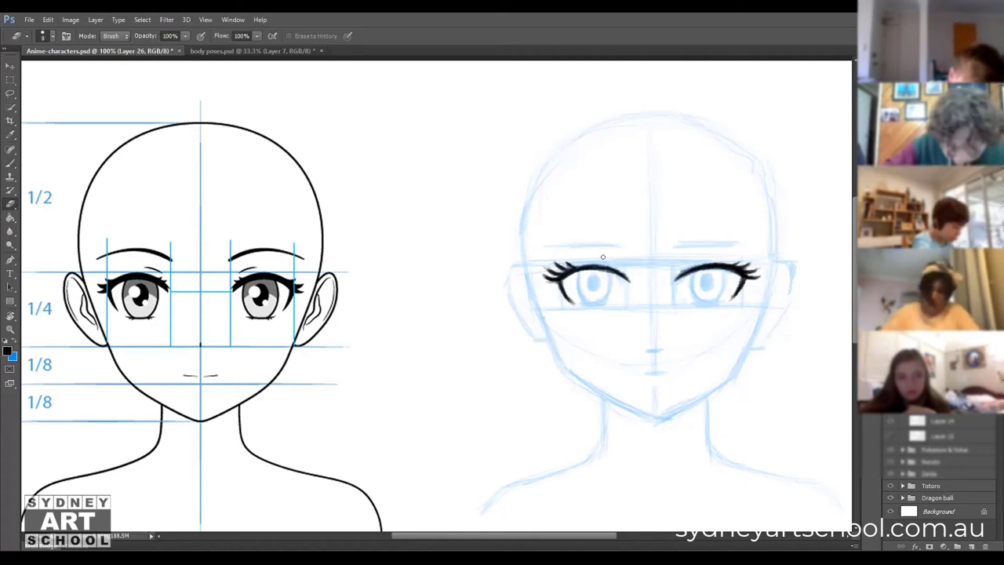
key("b")
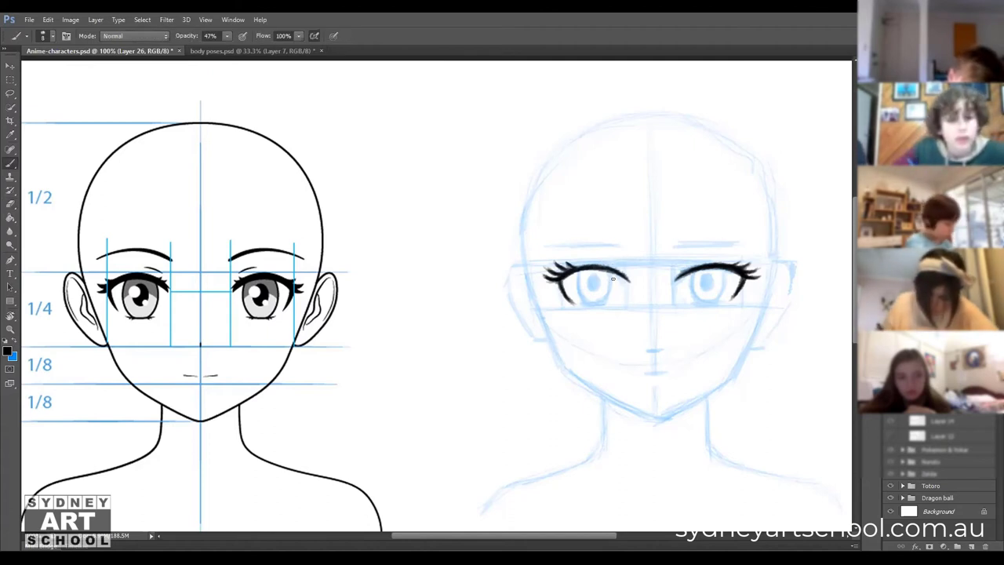
left_click_drag(613, 275, 628, 280)
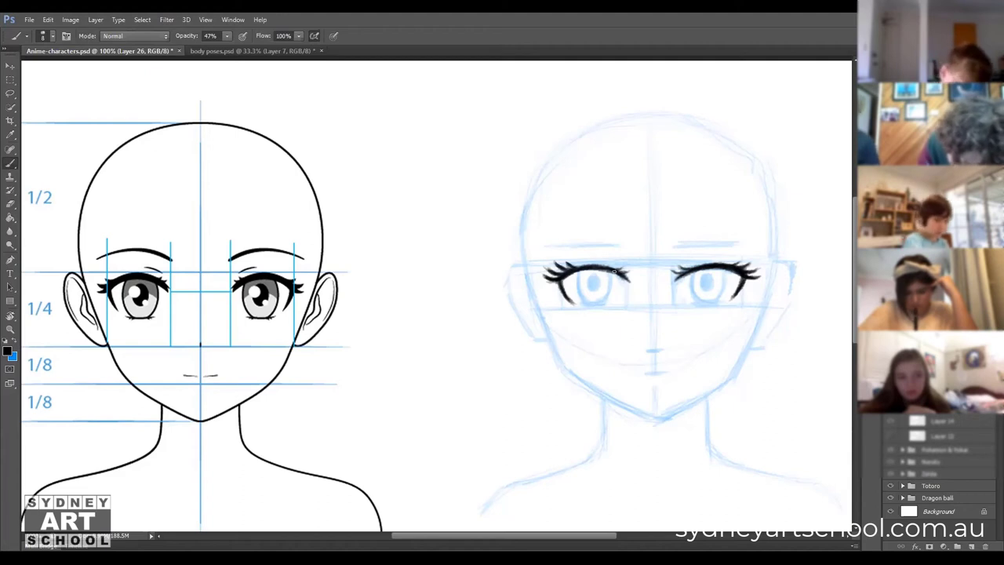
left_click_drag(616, 271, 625, 279)
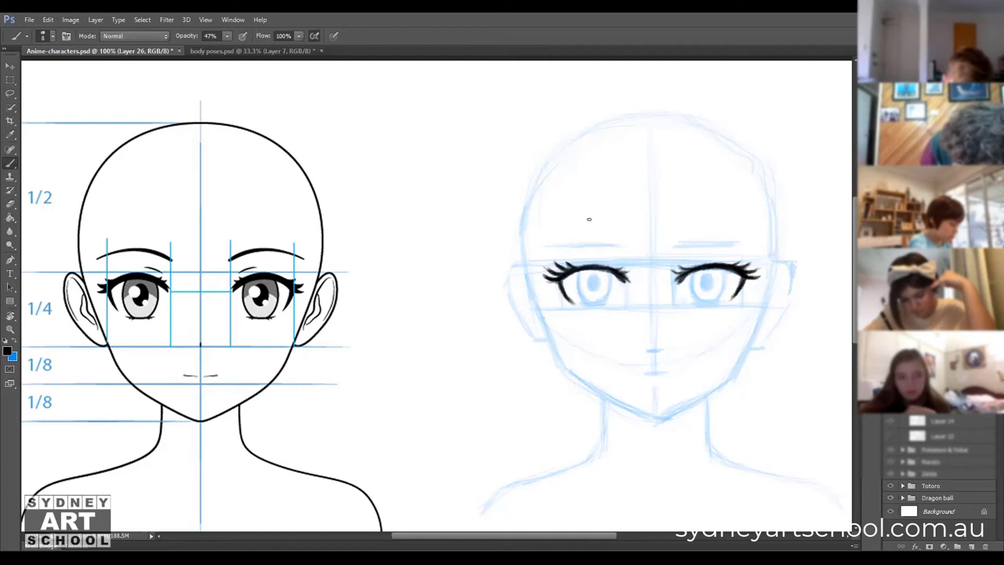
key("e")
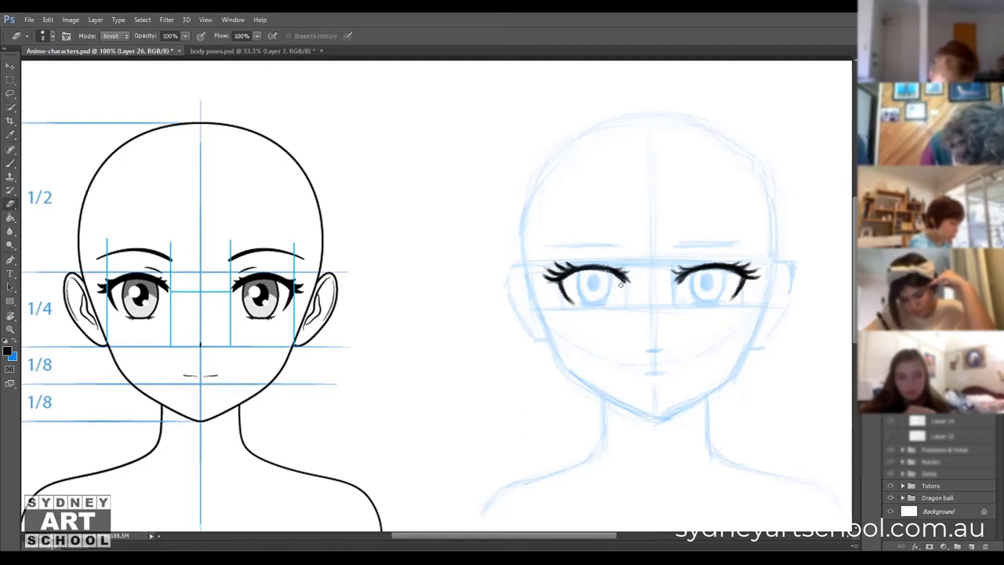
key("b")
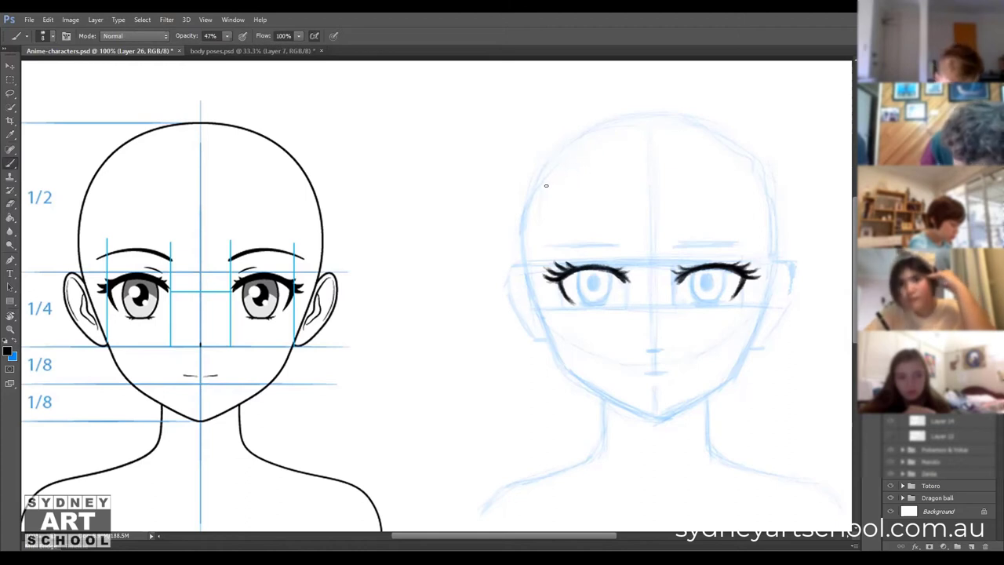
Handwrite "Caruncular" across the forehead and draw short lower eyelid lines beneath both irises.
mouse_move(573, 163)
left_mouse_down()
mouse_move(599, 173)
mouse_move(594, 185)
mouse_move(622, 173)
mouse_move(632, 181)
mouse_move(686, 161)
mouse_move(690, 182)
mouse_move(706, 168)
mouse_move(731, 163)
left_mouse_up()
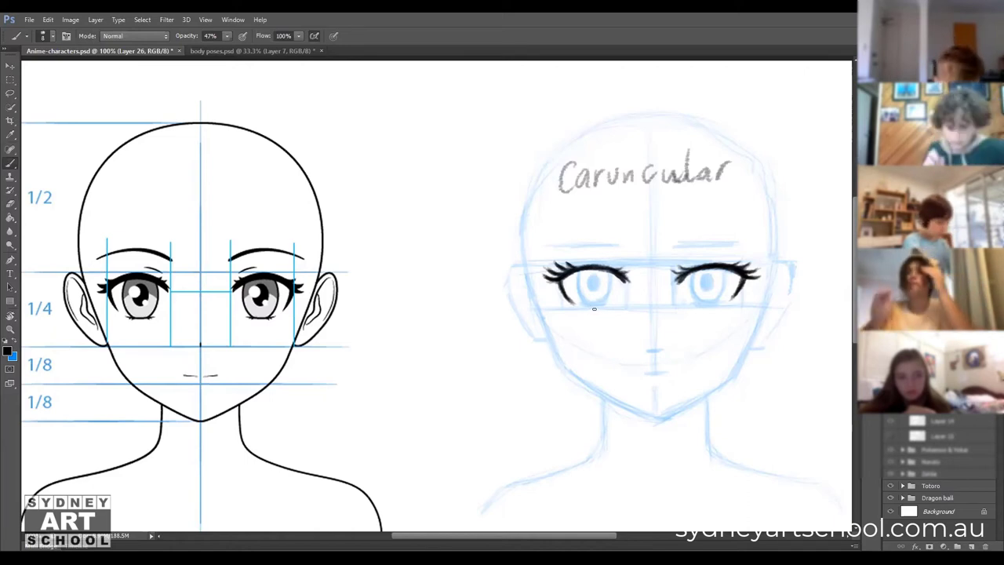
left_click_drag(590, 307, 606, 306)
left_click_drag(698, 305, 722, 305)
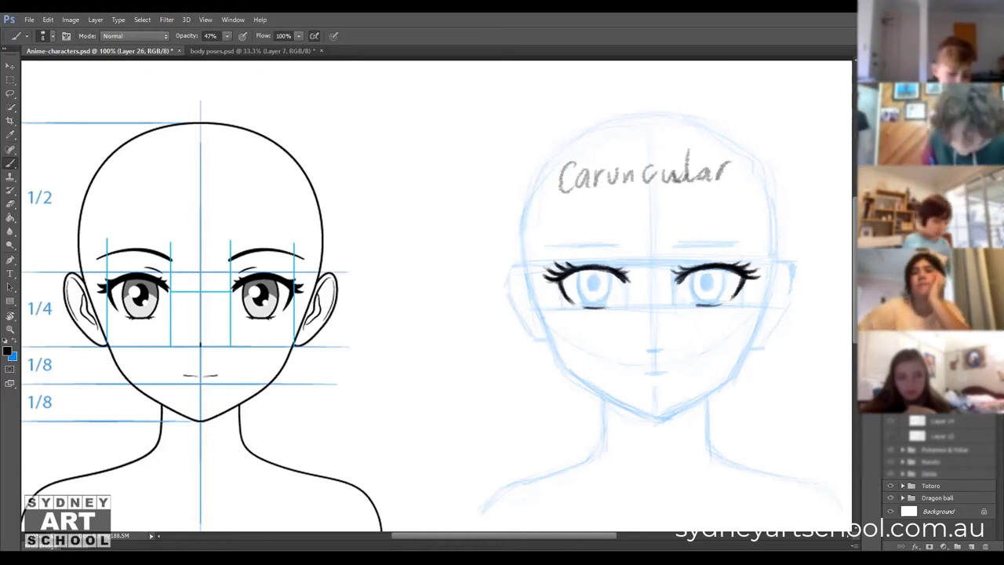
mouse_move(679, 280)
left_mouse_down()
mouse_move(671, 300)
mouse_move(681, 306)
mouse_move(671, 305)
left_mouse_up()
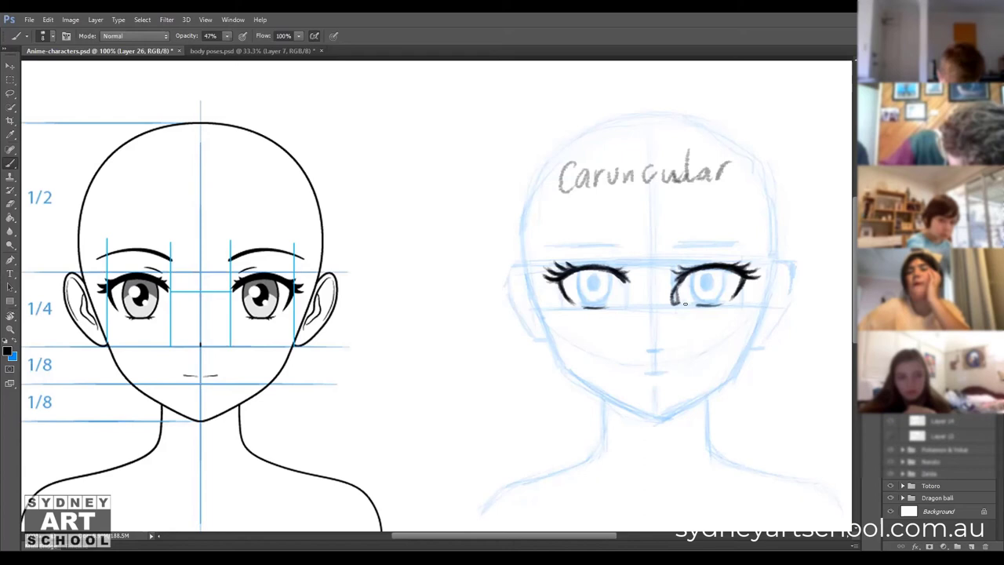
left_click_drag(648, 305, 661, 298)
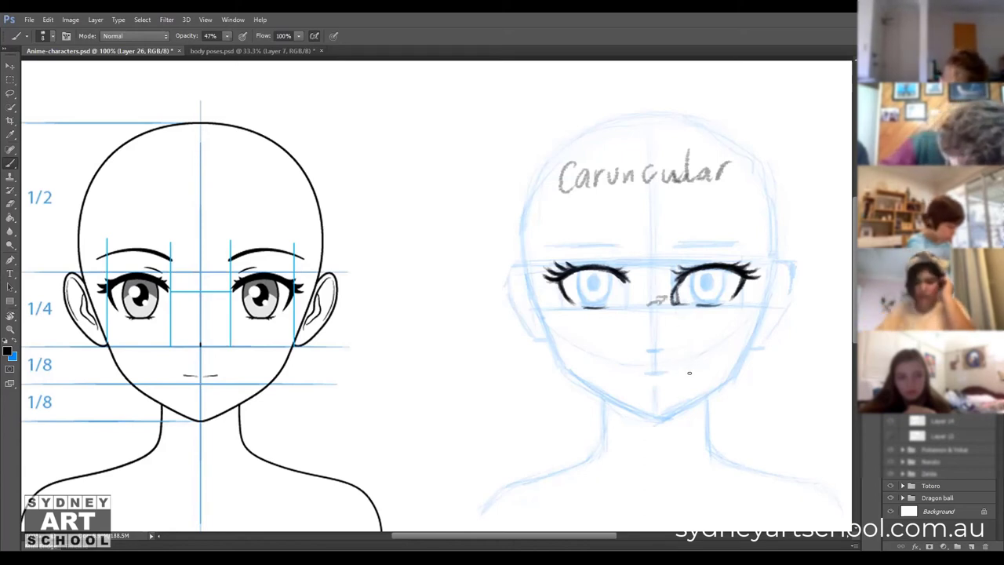
key("ctrl+alt+z")
key("ctrl+alt+z")
key("ctrl+alt+z")
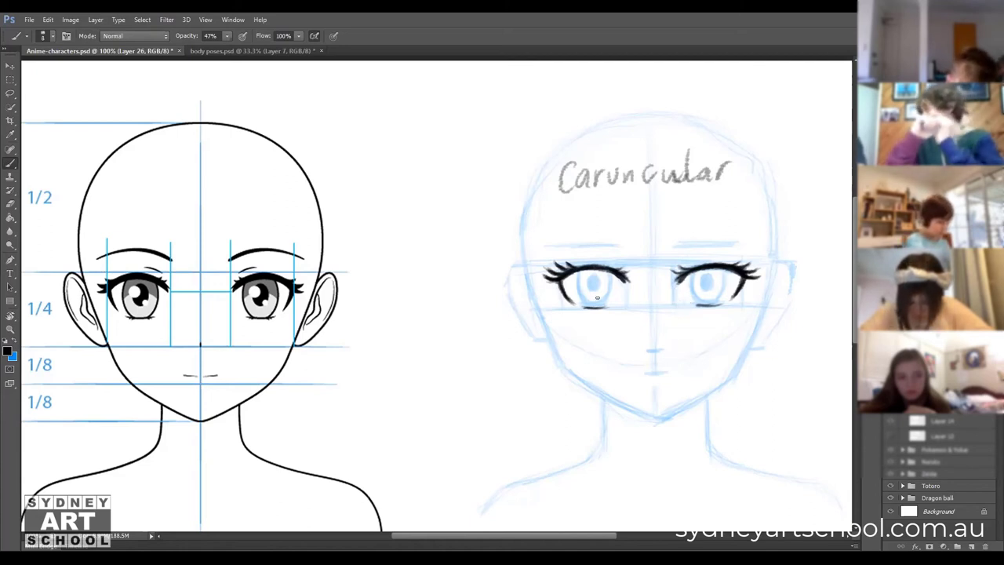
Fill the pupils of both eyes with solid black ovals.
left_click_drag(596, 290, 592, 276)
mouse_move(713, 281)
left_mouse_down()
mouse_move(705, 288)
mouse_move(710, 280)
left_mouse_up()
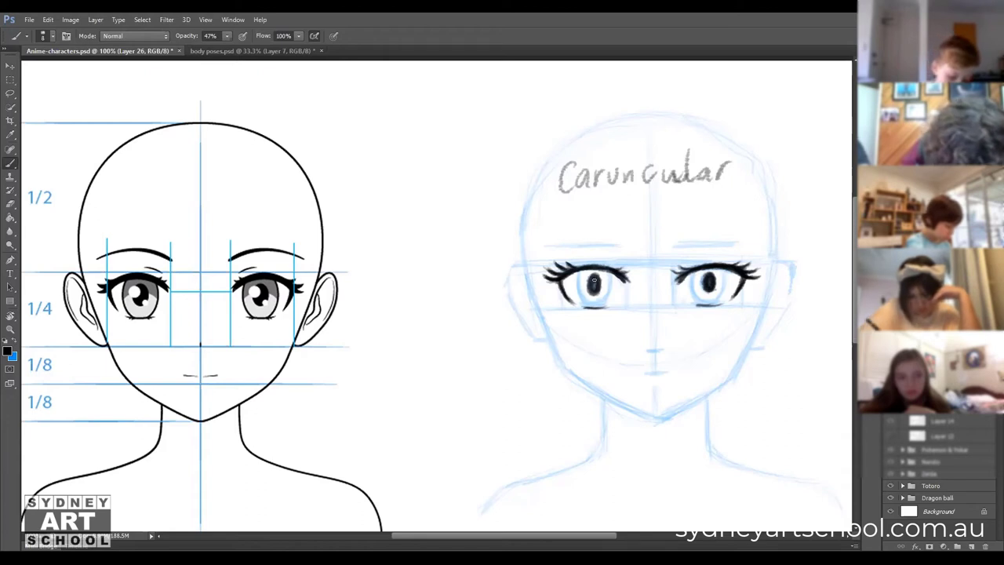
Outline the irises of both eyes with thin black curves around the pupils, following the blue sketch.
left_click_drag(594, 276, 592, 281)
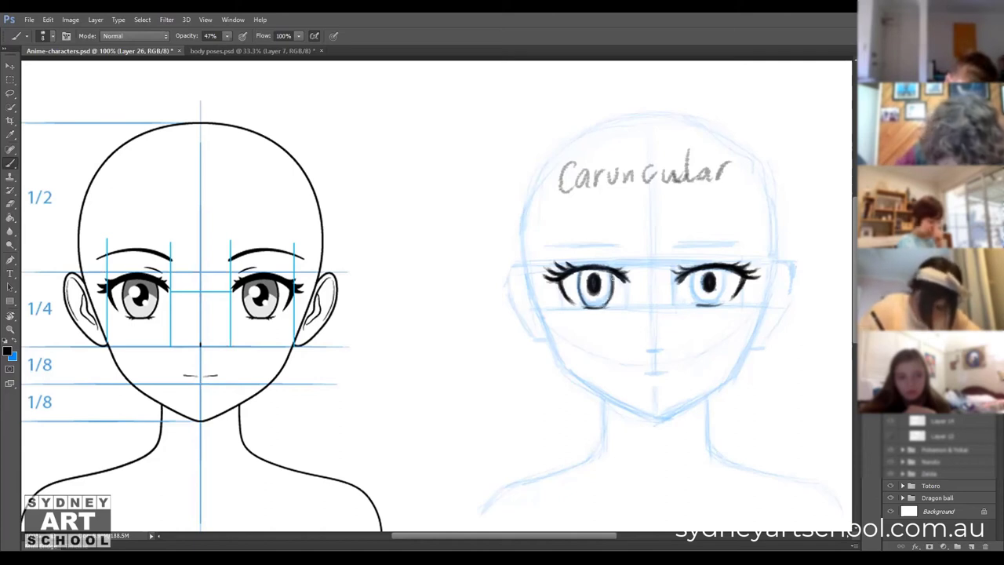
mouse_move(695, 276)
left_mouse_down()
mouse_move(691, 300)
mouse_move(697, 276)
mouse_move(706, 303)
left_mouse_up()
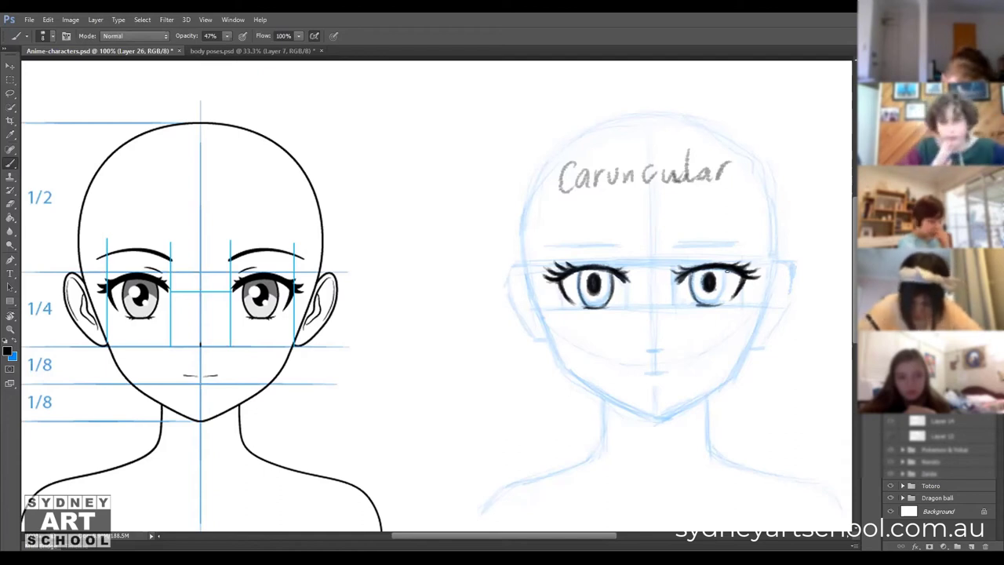
mouse_move(726, 270)
left_mouse_down()
mouse_move(726, 298)
mouse_move(723, 289)
left_mouse_up()
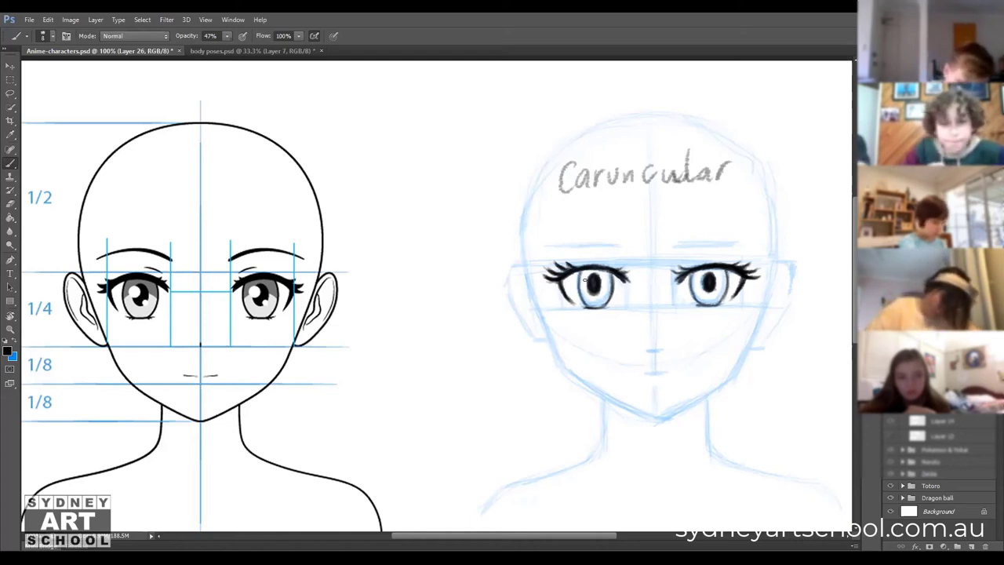
key("e")
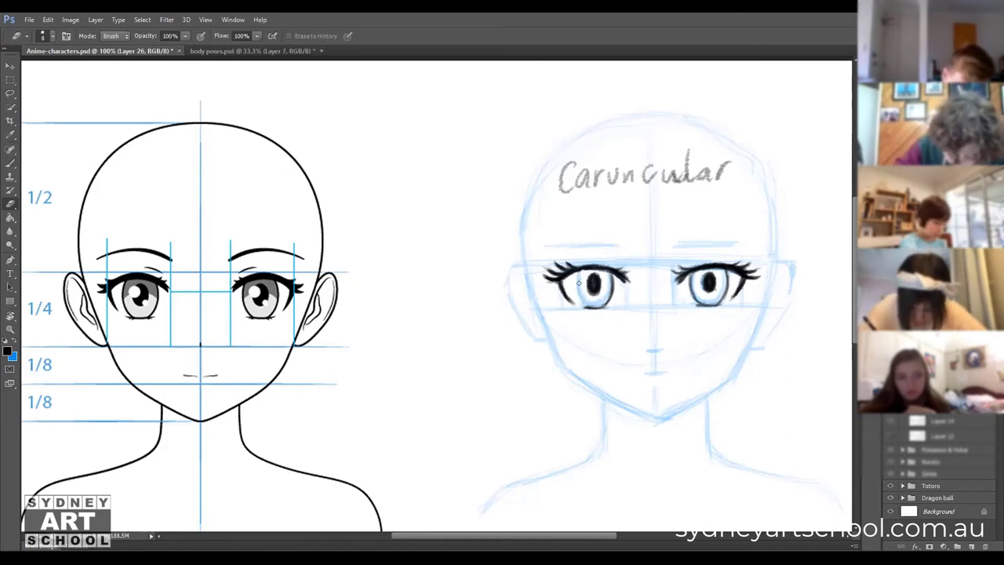
key("b")
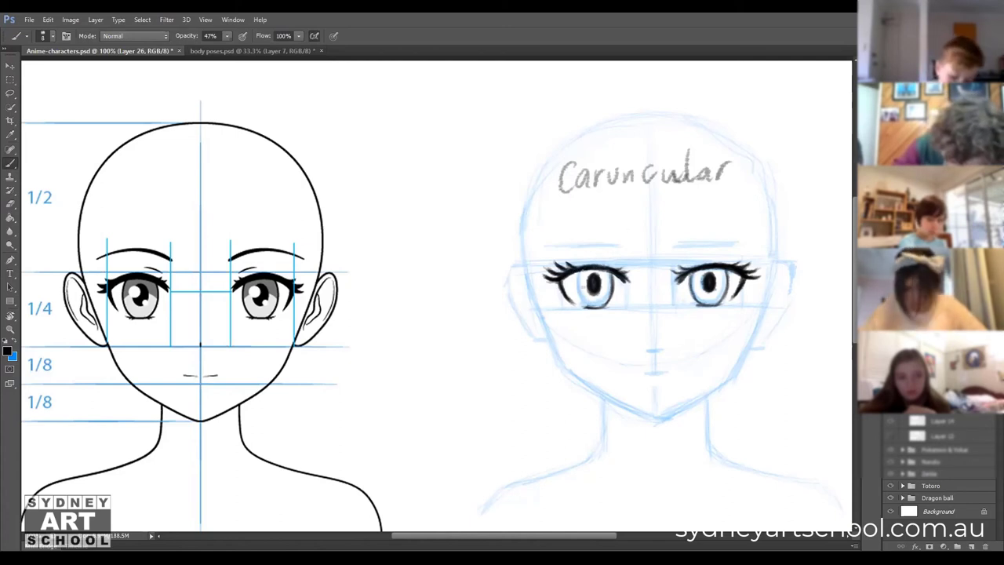
mouse_move(579, 273)
left_mouse_down()
mouse_move(577, 300)
mouse_move(589, 306)
left_mouse_up()
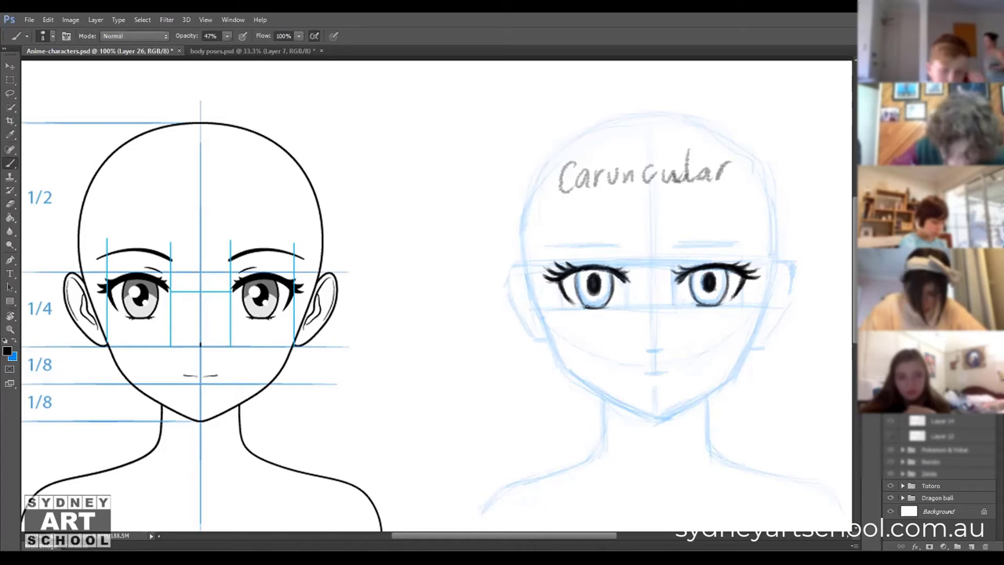
left_click_drag(574, 272, 581, 299)
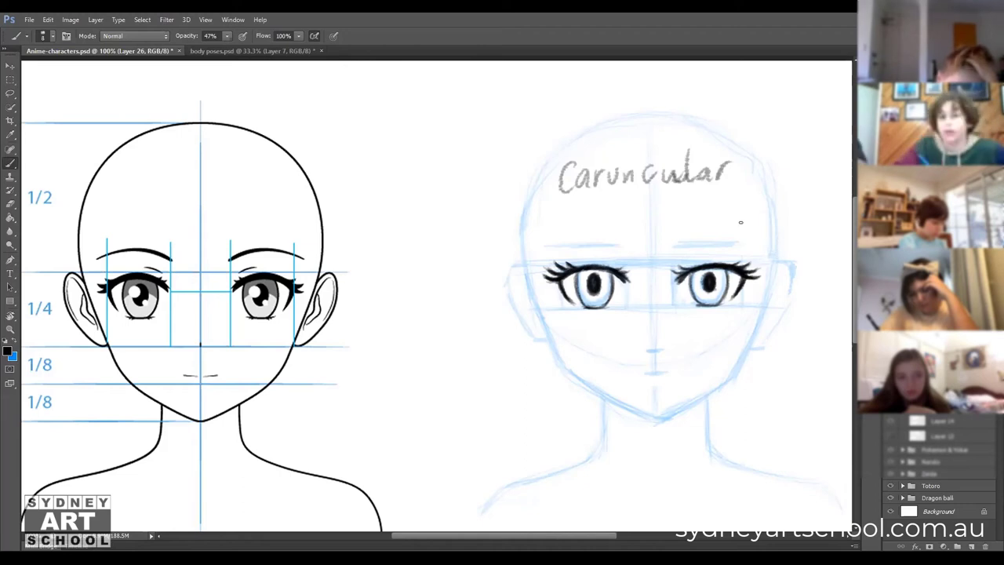
Erase the handwritten word "Caruncular" from the forehead.
key("e")
left_click_drag(723, 170, 676, 174)
mouse_move(567, 168)
left_mouse_down()
mouse_move(672, 175)
mouse_move(567, 195)
left_mouse_up()
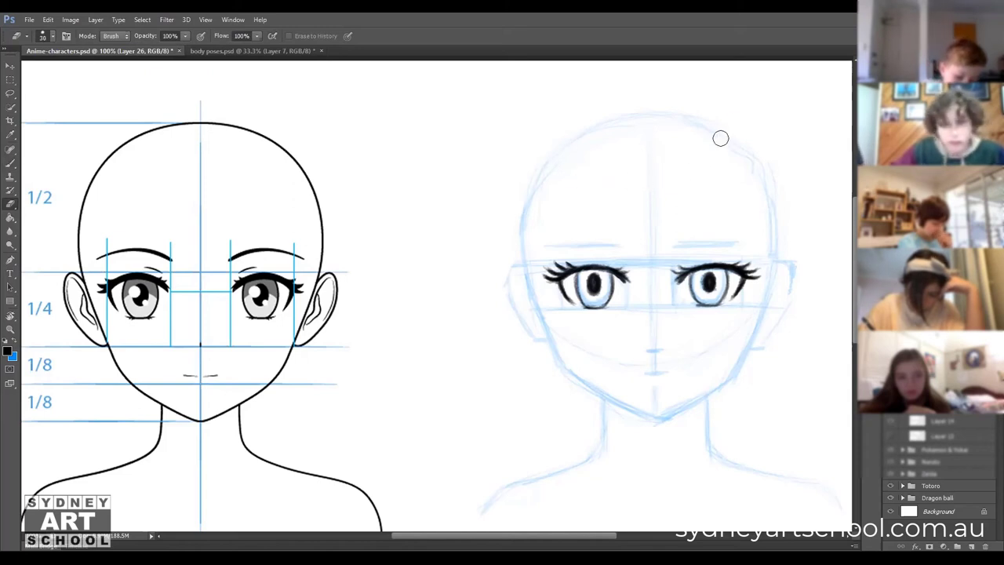
Try a pair of raised arched eyebrows high on the forehead, and erase both.
key("b")
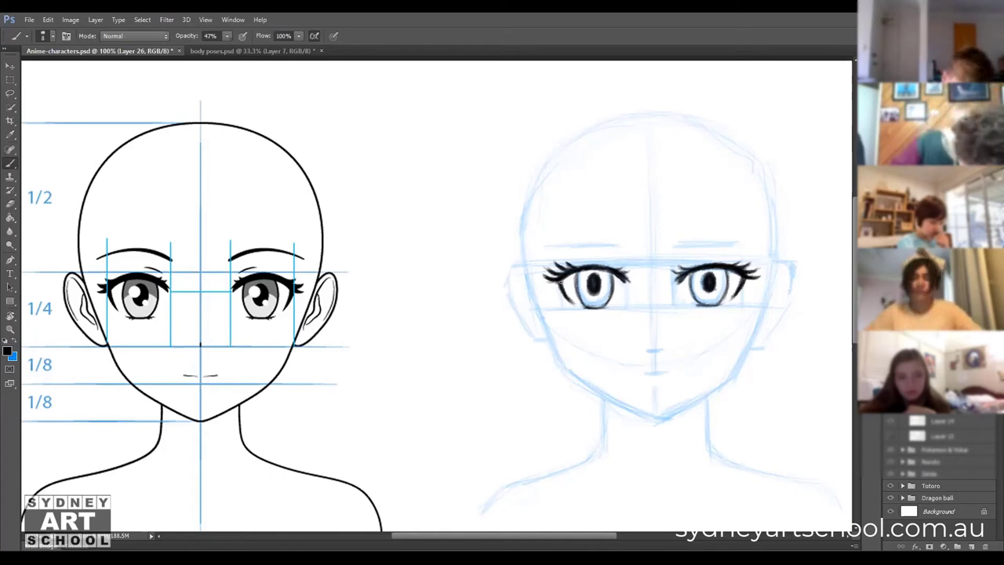
left_click_drag(555, 215, 616, 212)
left_click_drag(690, 205, 744, 209)
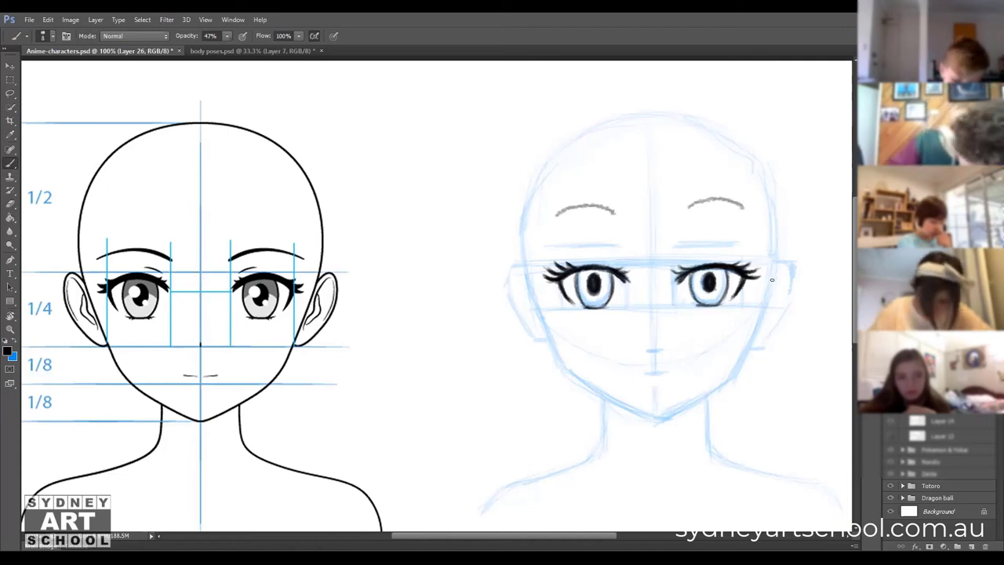
left_click_drag(562, 210, 612, 211)
left_click_drag(690, 206, 745, 206)
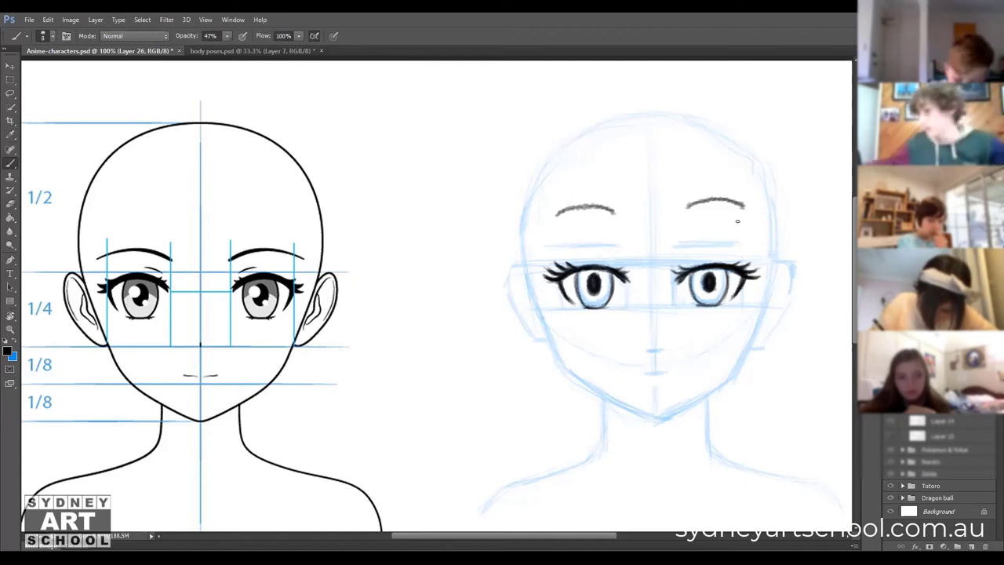
key("e")
mouse_move(616, 217)
left_mouse_down()
mouse_move(587, 207)
mouse_move(634, 216)
mouse_move(758, 204)
left_mouse_up()
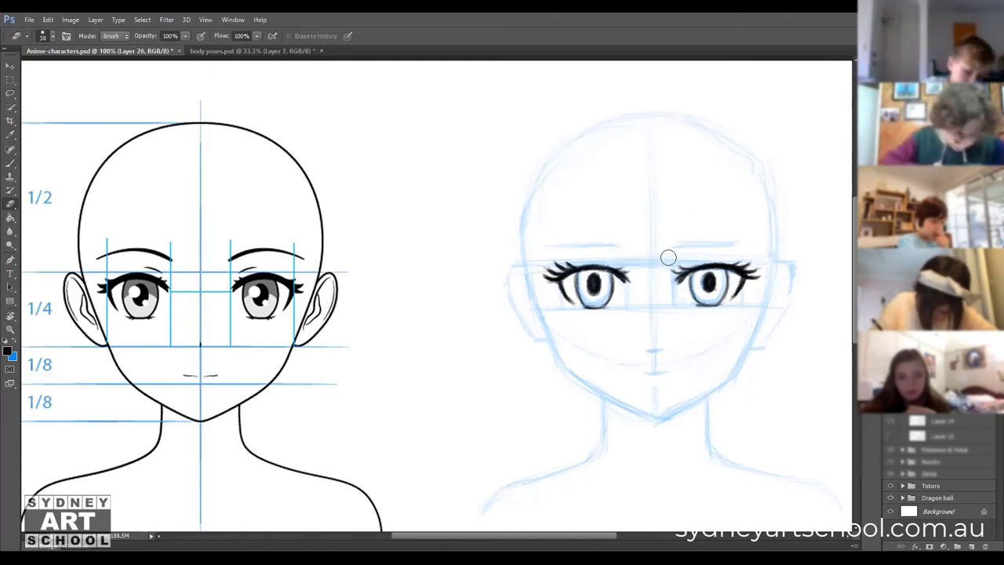
Draw short eyelid creases above both eyes and ink tapered arched eyebrows over the blue brow guides.
key("b")
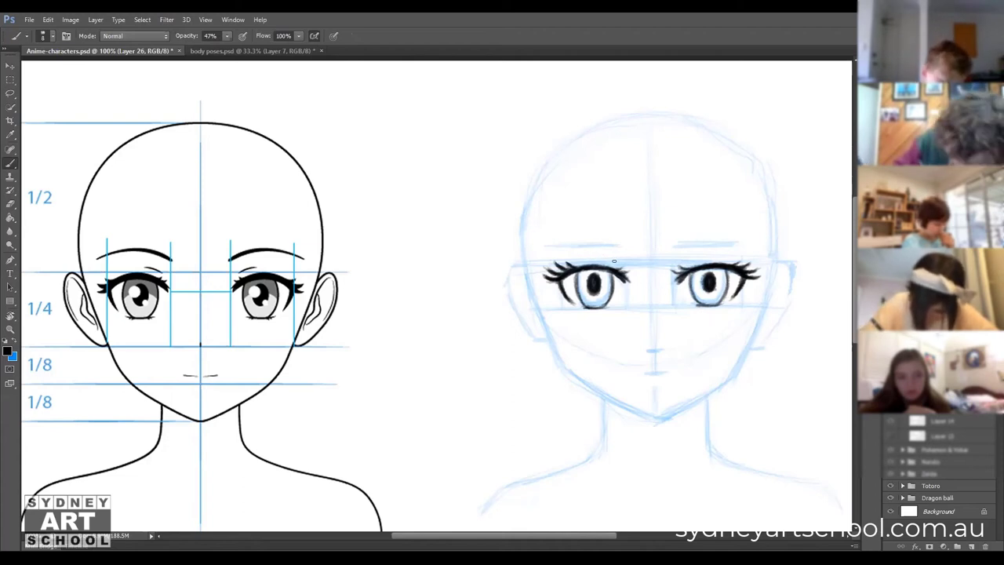
left_click_drag(615, 260, 580, 256)
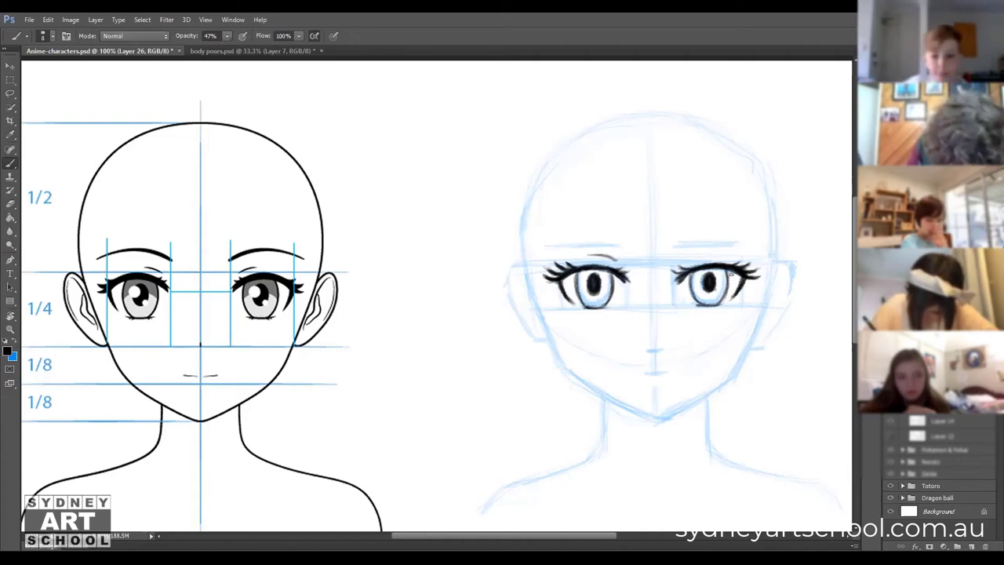
left_click_drag(687, 259, 714, 256)
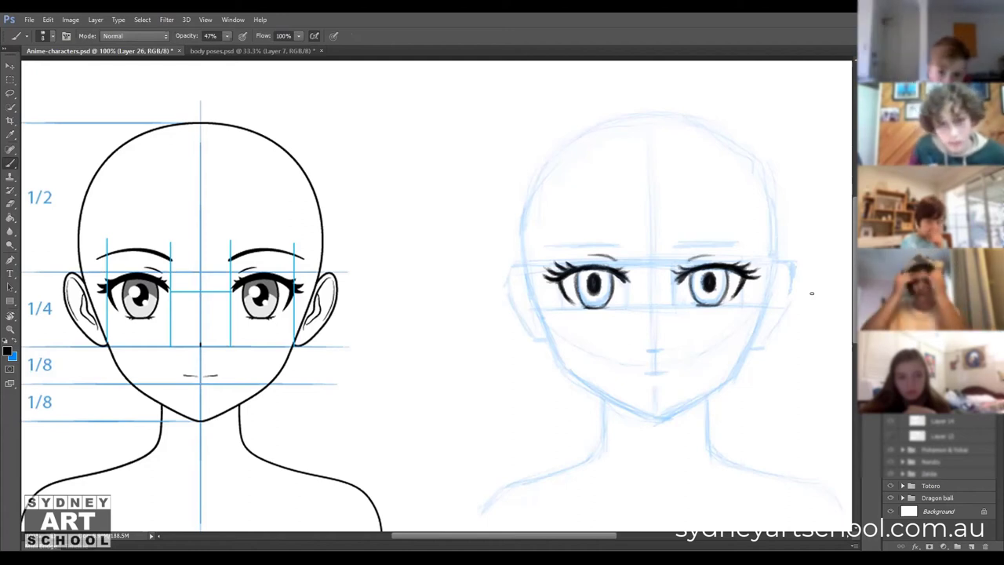
mouse_move(561, 246)
left_mouse_down()
mouse_move(604, 241)
mouse_move(594, 237)
mouse_move(624, 246)
mouse_move(587, 236)
mouse_move(546, 249)
mouse_move(611, 238)
mouse_move(574, 239)
left_mouse_up()
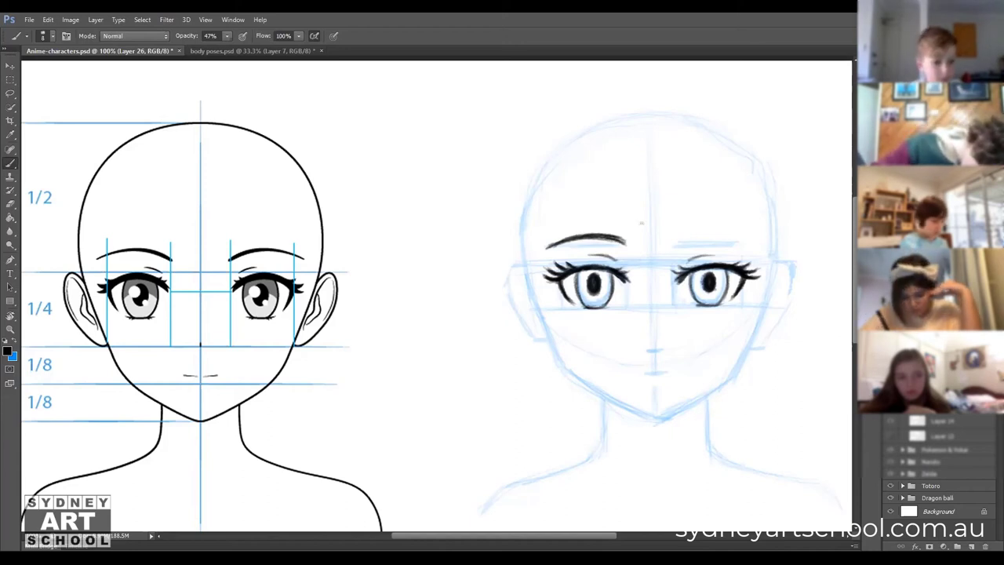
mouse_move(679, 242)
left_mouse_down()
mouse_move(750, 243)
mouse_move(682, 242)
mouse_move(704, 234)
mouse_move(734, 238)
mouse_move(679, 243)
mouse_move(734, 234)
left_mouse_up()
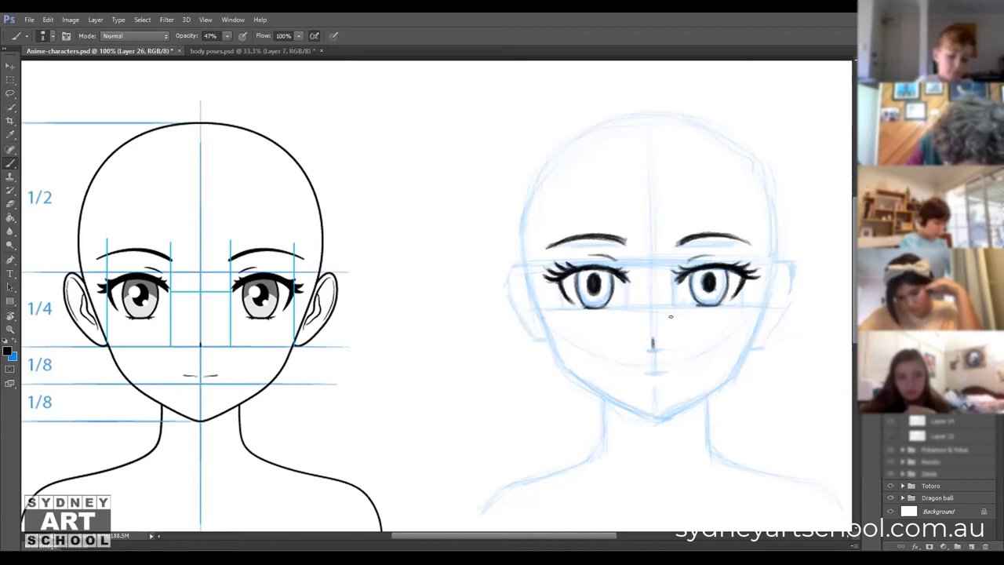
Erase the small vertical nose mark, try a shaded line along one side of the nose, and erase that too.
key("e")
left_click_drag(652, 336, 651, 349)
key("b")
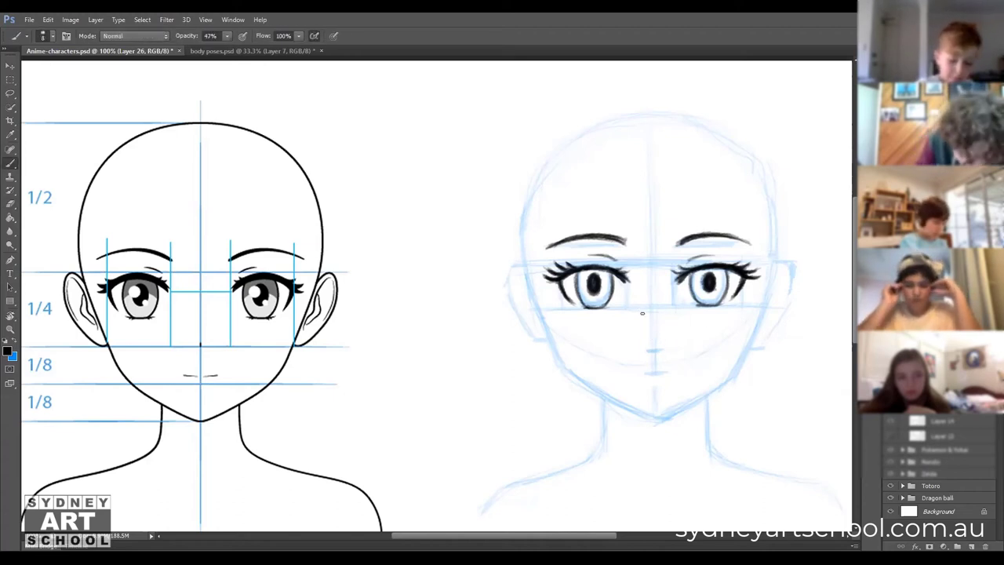
left_click_drag(641, 314, 636, 340)
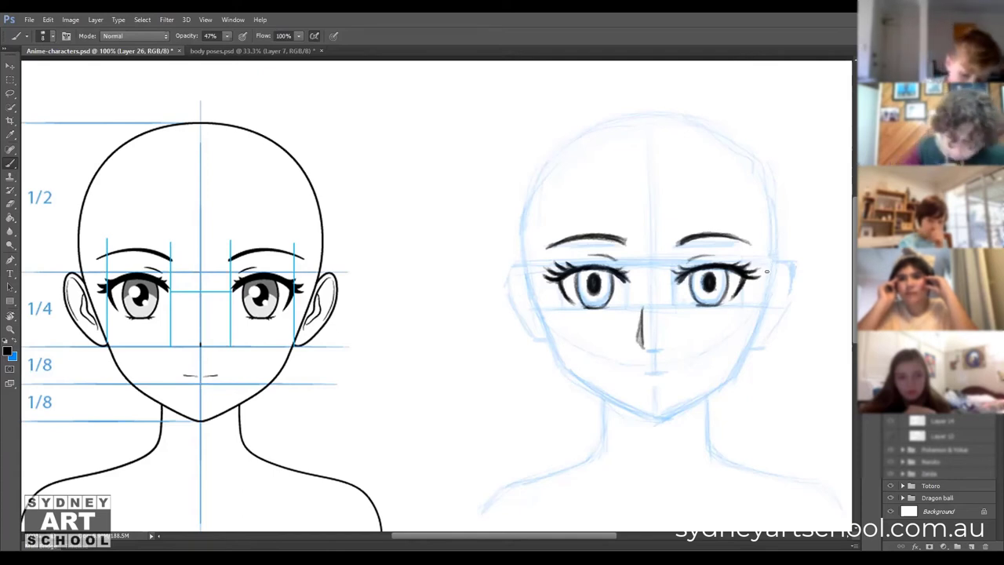
key("e")
left_click_drag(643, 301, 641, 357)
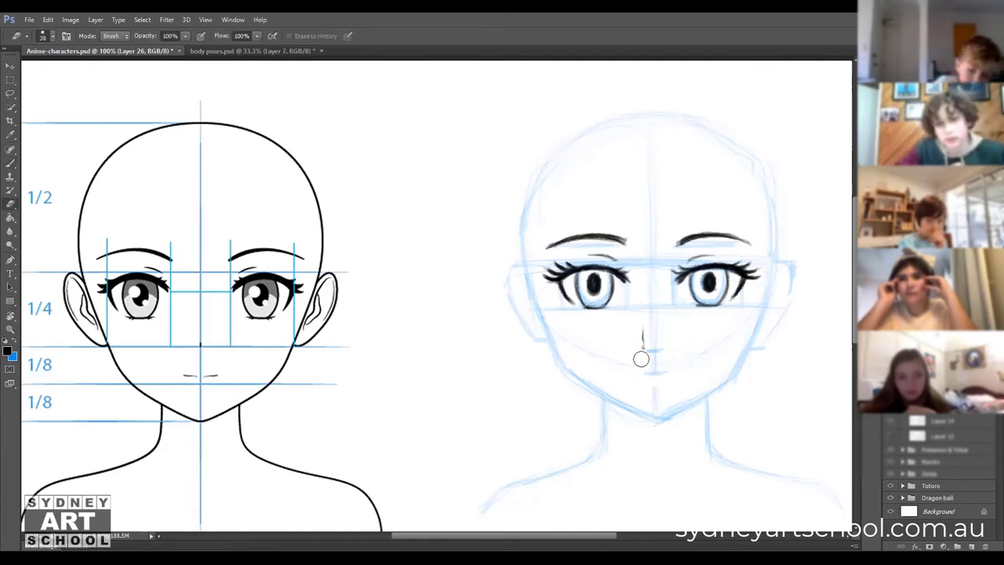
Draw two angled nostril strokes at the nose guide and shade the small underside of the nose between them.
key("b")
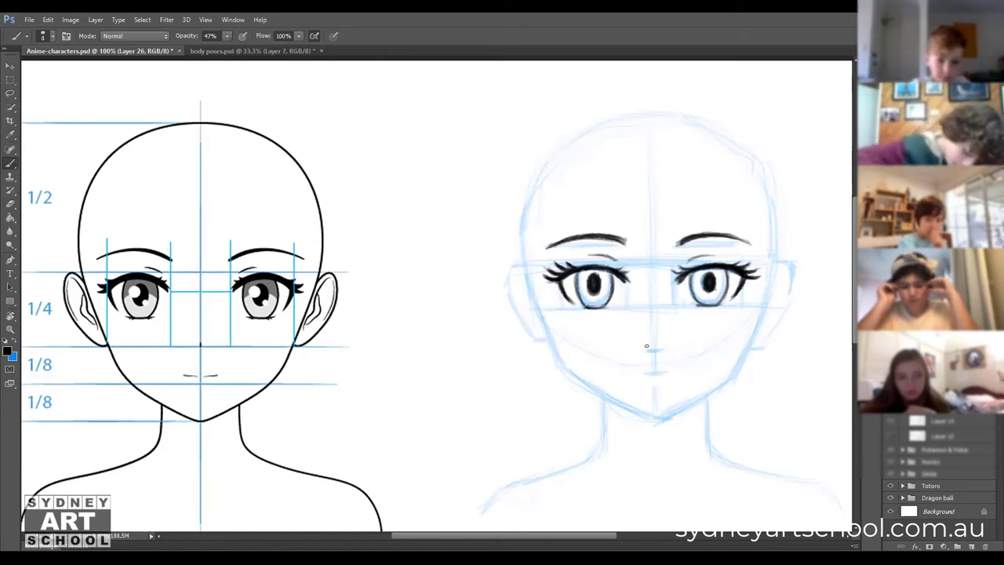
mouse_move(645, 345)
left_mouse_down()
mouse_move(668, 343)
mouse_move(649, 349)
left_mouse_up()
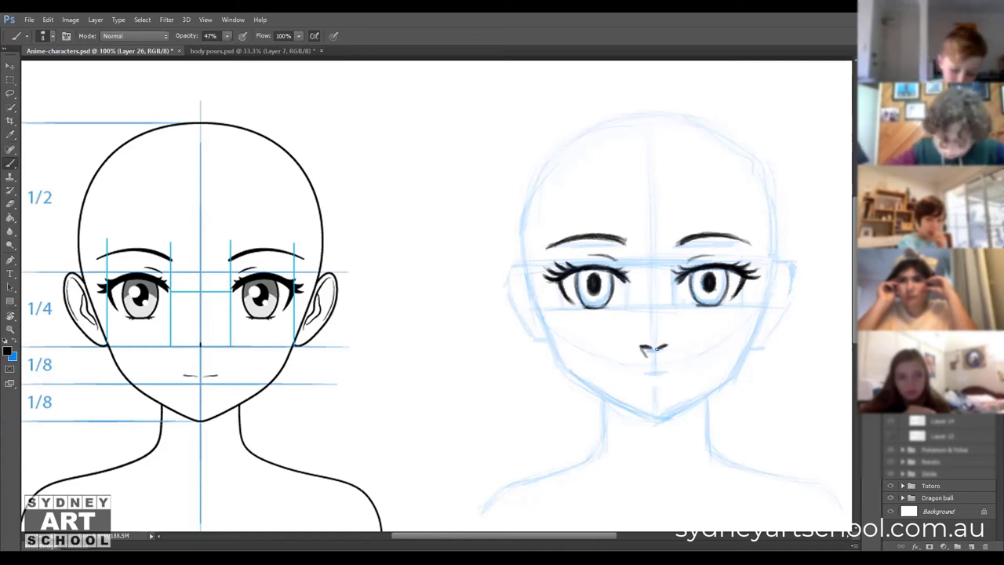
left_click_drag(665, 345, 654, 356)
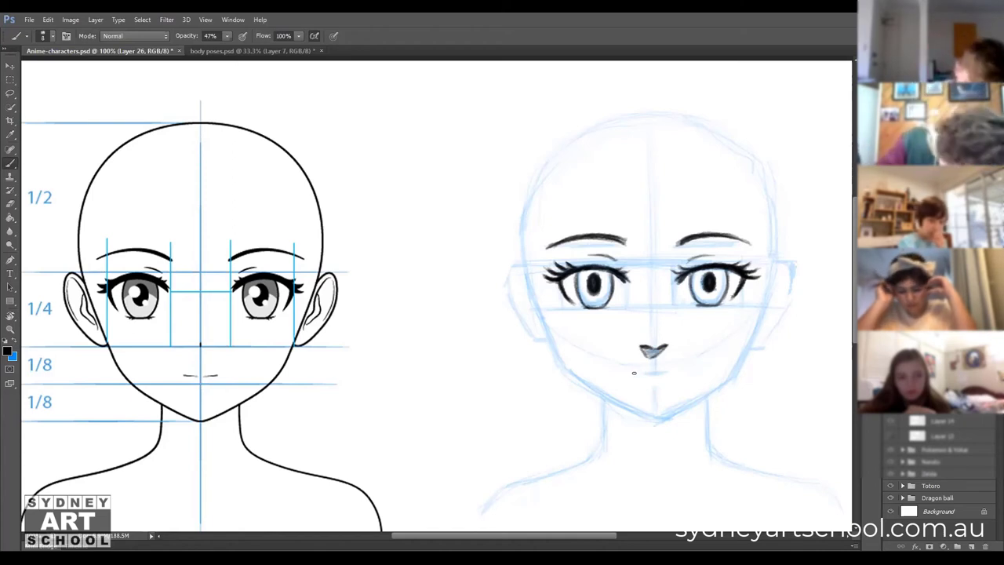
Draw a short horizontal mouth line below the nose, erase it, and redraw it slightly lower.
left_click_drag(631, 373, 673, 373)
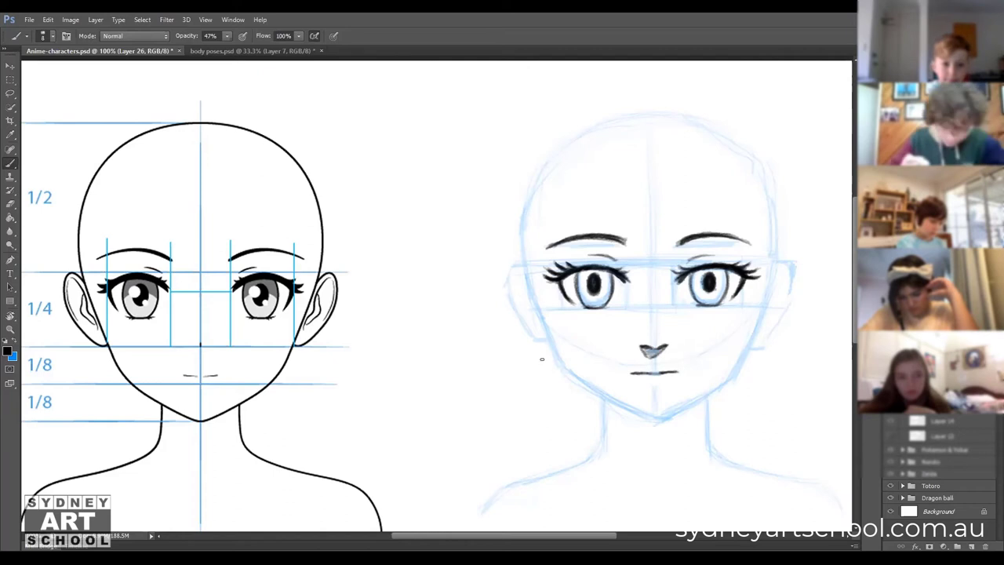
key("e")
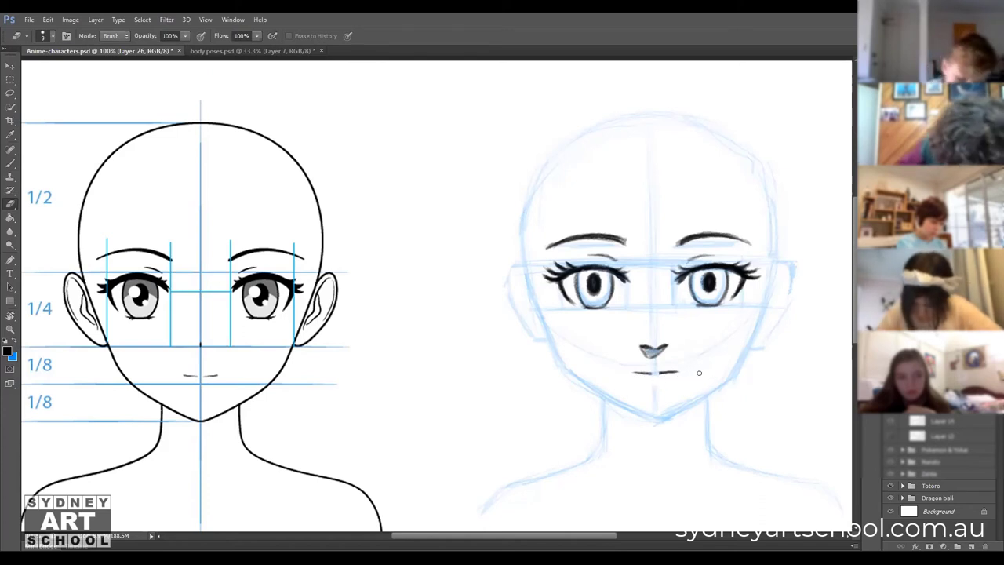
mouse_move(681, 374)
left_mouse_down()
mouse_move(641, 374)
mouse_move(665, 373)
left_mouse_up()
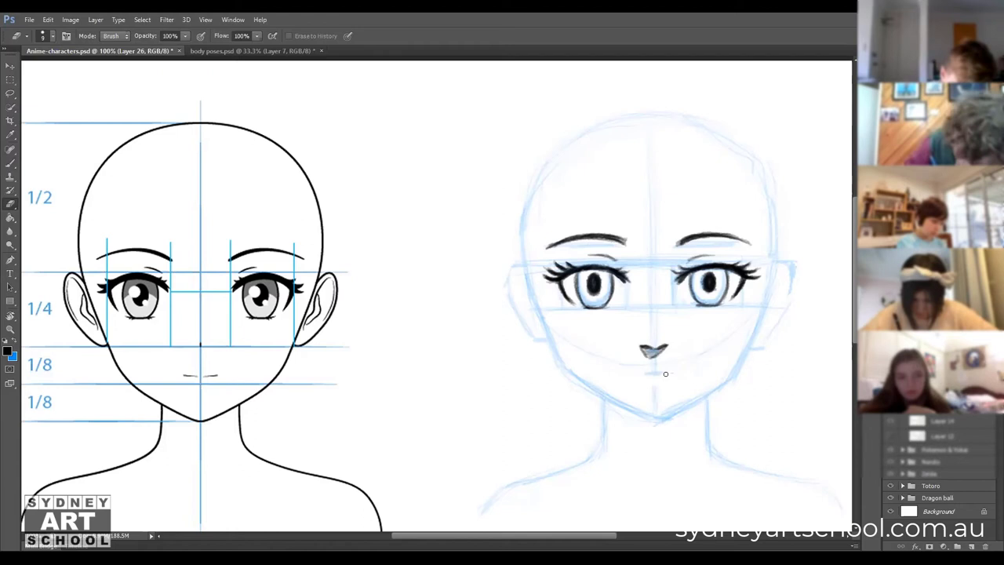
key("b")
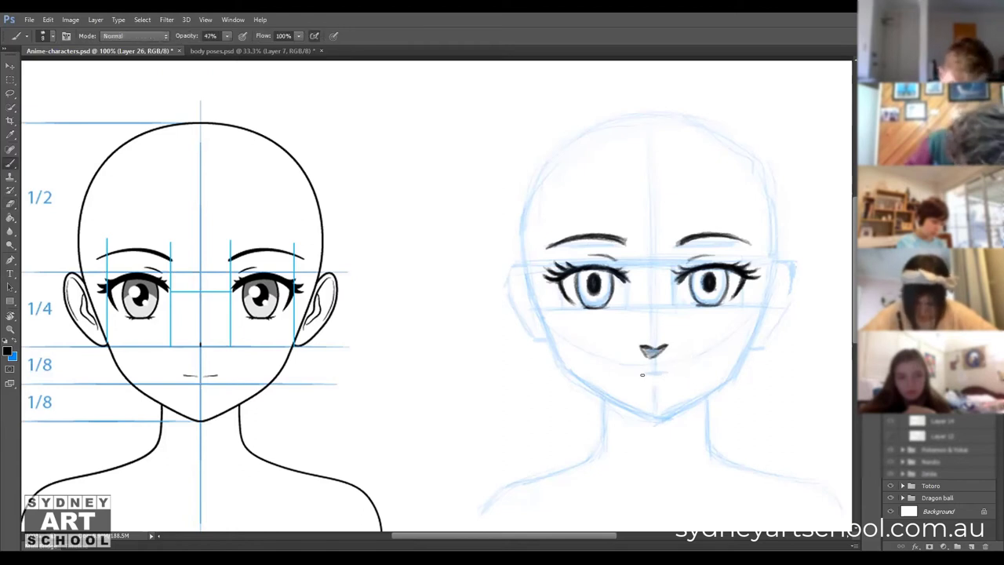
left_click_drag(635, 377, 671, 375)
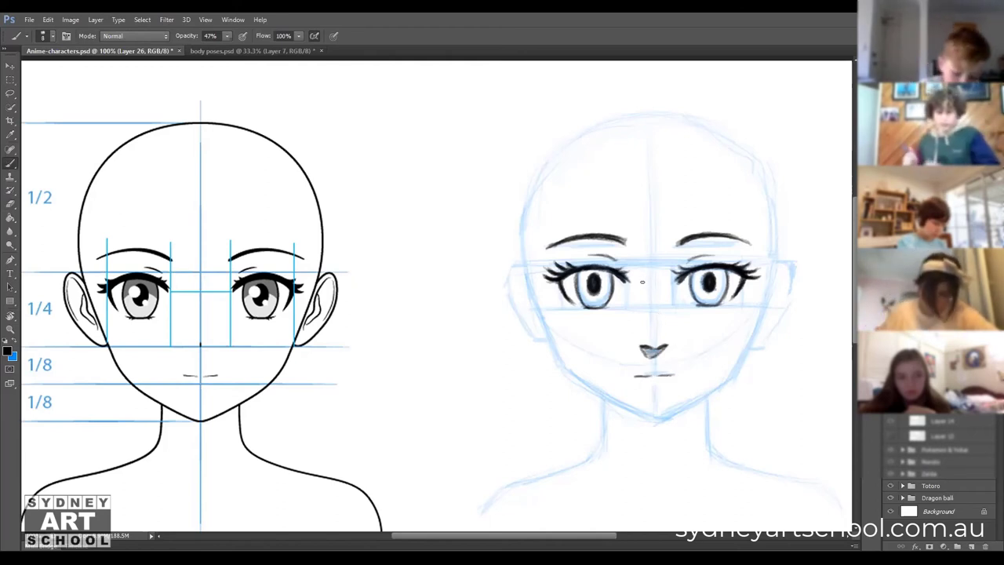
Try full nose outlines from the brows to the nostrils and a shaded side of the bridge, undoing each attempt.
mouse_move(636, 290)
left_mouse_down()
mouse_move(629, 335)
mouse_move(668, 345)
mouse_move(676, 336)
mouse_move(667, 272)
mouse_move(677, 333)
left_mouse_up()
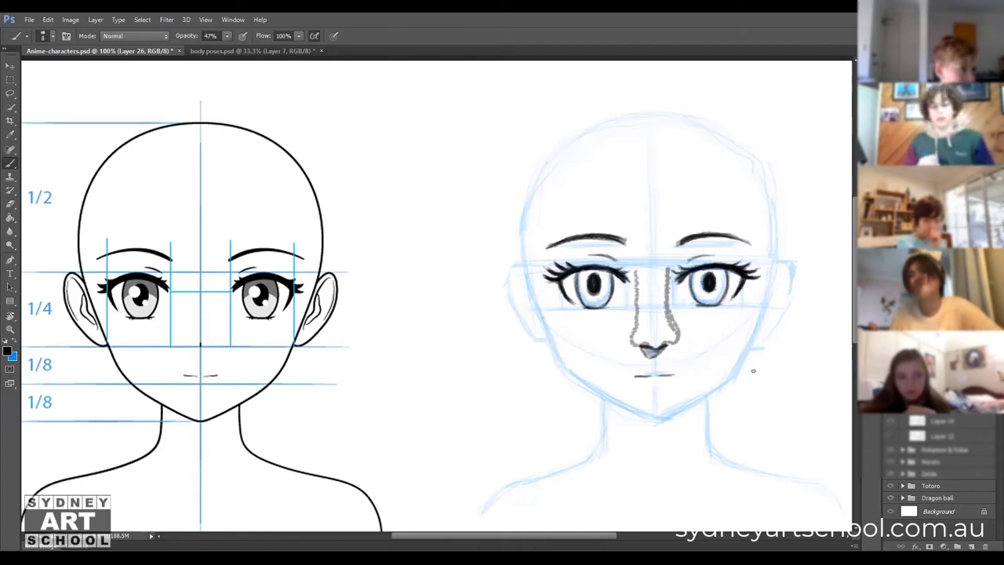
key("ctrl+z")
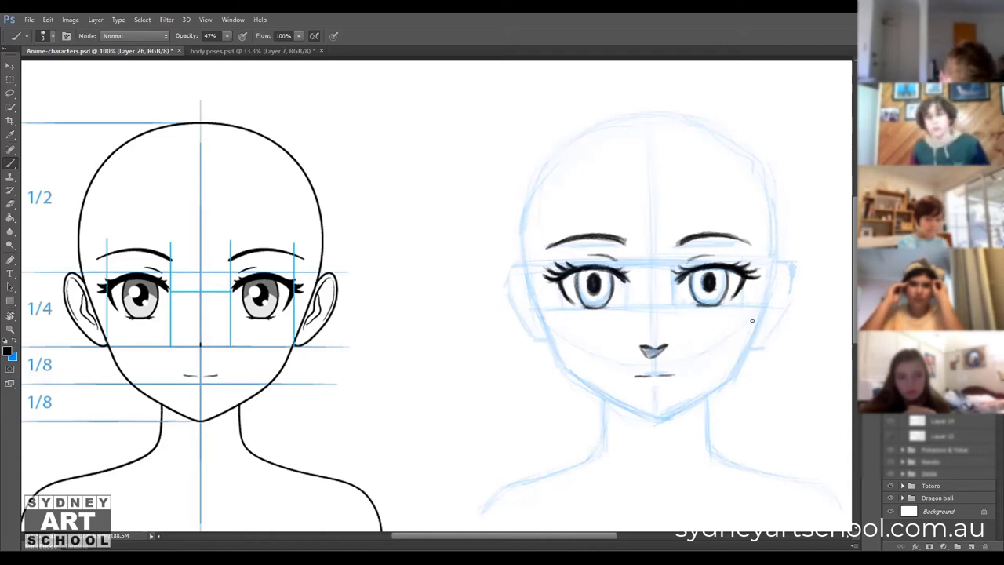
mouse_move(636, 253)
left_mouse_down()
mouse_move(639, 296)
mouse_move(622, 334)
mouse_move(651, 352)
mouse_move(679, 332)
mouse_move(663, 257)
left_mouse_up()
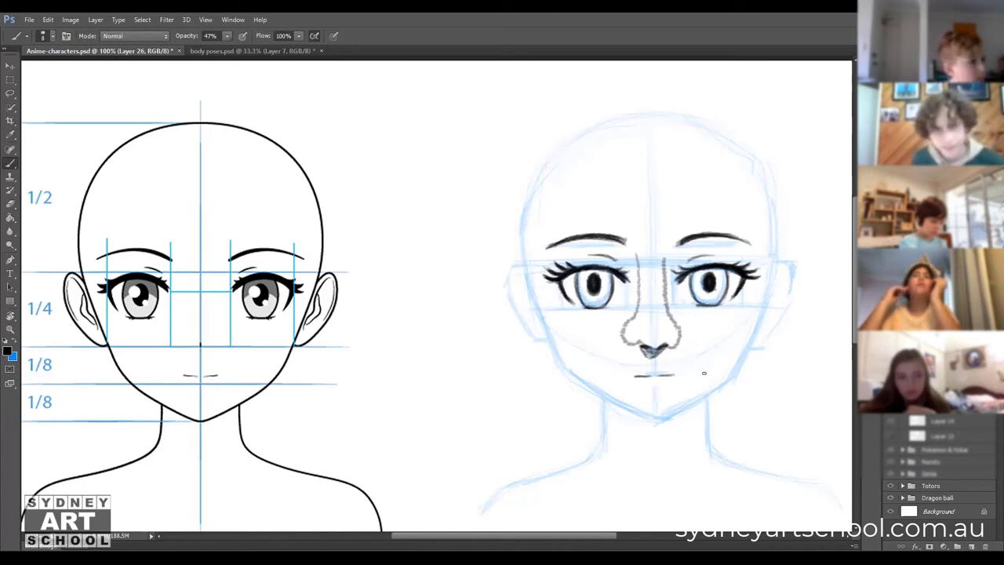
key("ctrl+alt+z")
key("ctrl+alt+z")
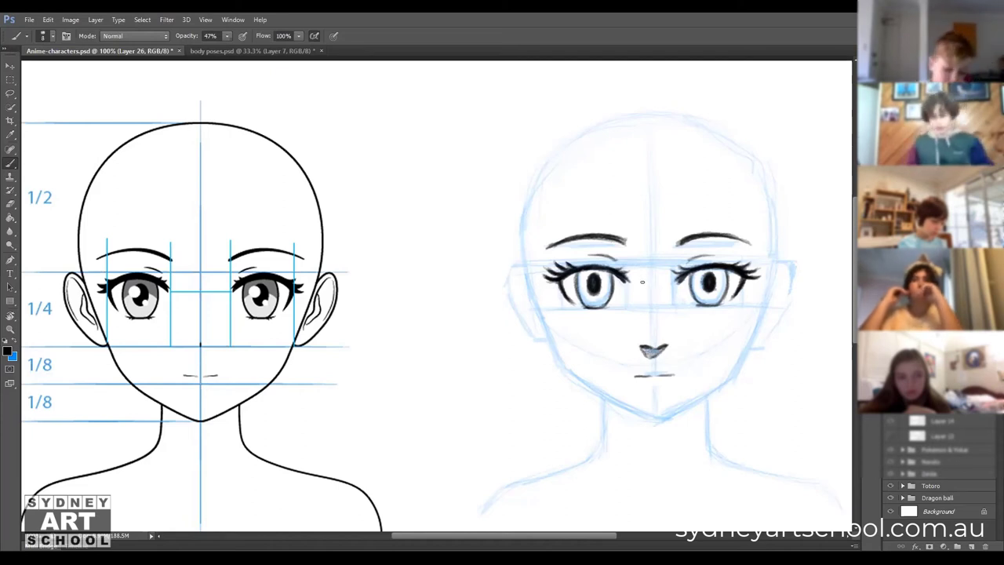
mouse_move(641, 271)
left_mouse_down()
mouse_move(644, 336)
mouse_move(639, 284)
mouse_move(640, 329)
mouse_move(643, 313)
left_mouse_up()
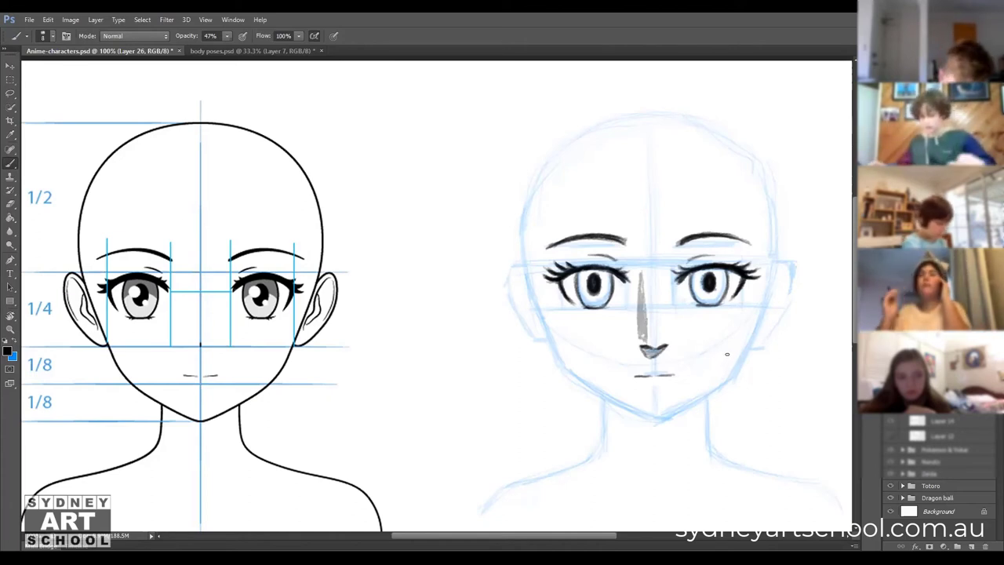
key("ctrl+z")
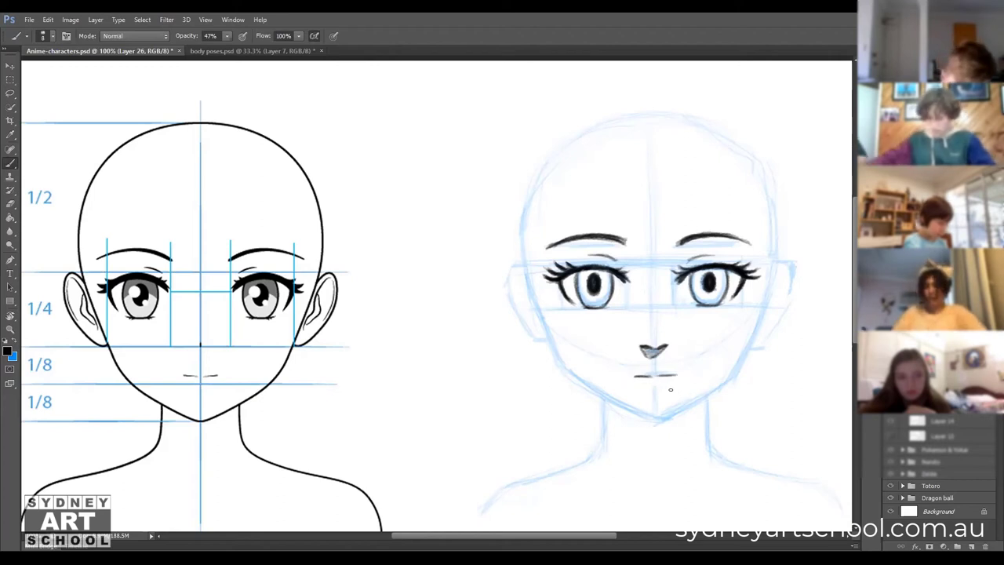
Shade a small dark lower-lip shadow centred beneath the mouth line.
mouse_move(660, 385)
left_mouse_down()
mouse_move(649, 386)
mouse_move(660, 388)
left_mouse_up()
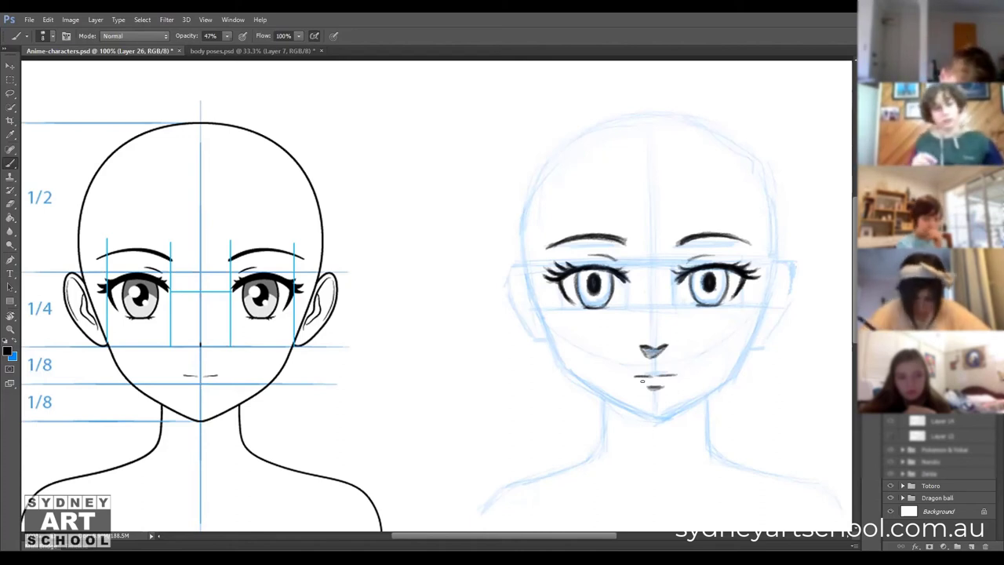
Try a full lip outline around the mouth line and small philtrum marks beneath the nose, undoing each attempt.
mouse_move(630, 376)
left_mouse_down()
mouse_move(662, 366)
mouse_move(677, 373)
mouse_move(638, 369)
mouse_move(642, 384)
mouse_move(655, 387)
mouse_move(676, 374)
left_mouse_up()
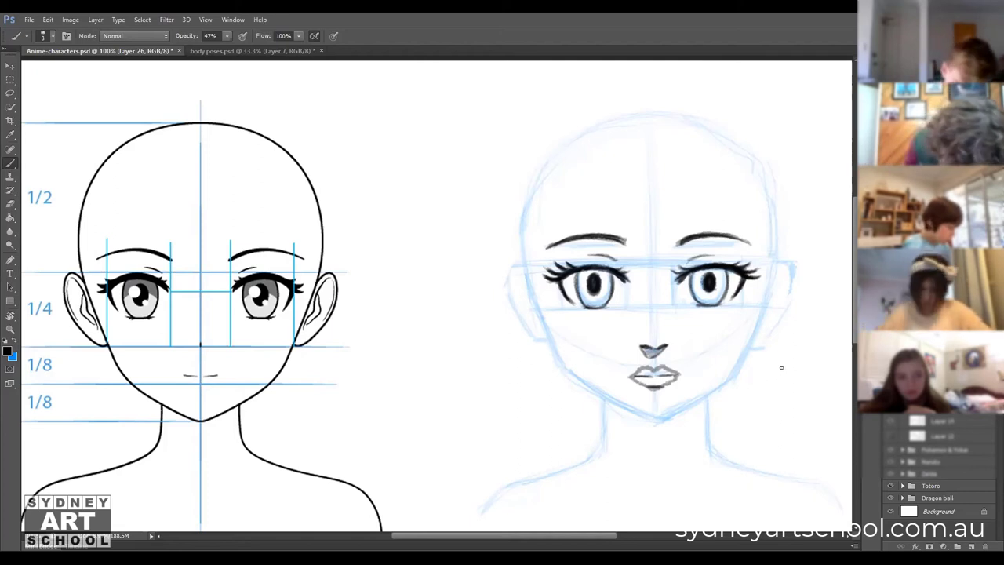
key("ctrl+z")
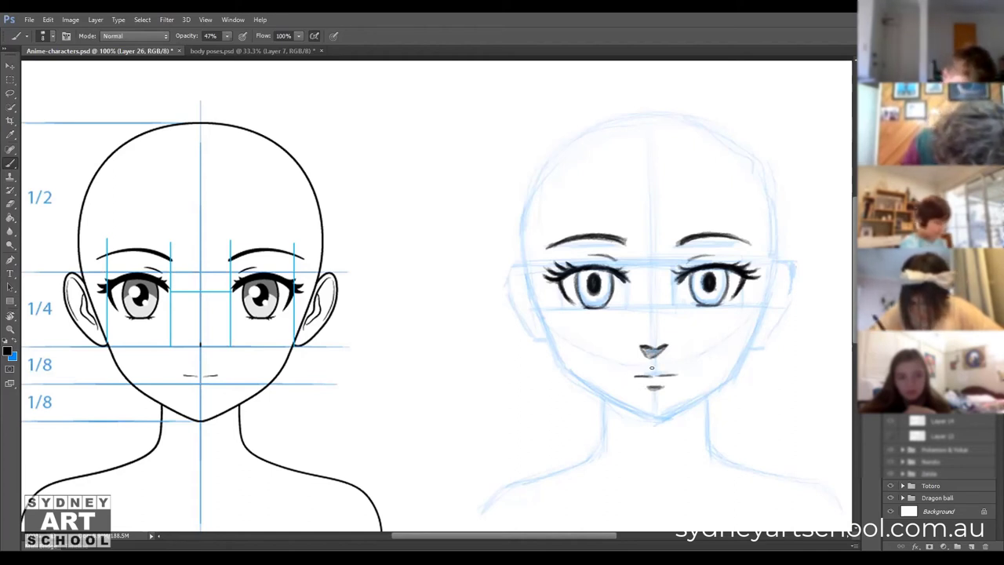
mouse_move(646, 365)
left_mouse_down()
mouse_move(662, 367)
mouse_move(653, 363)
left_mouse_up()
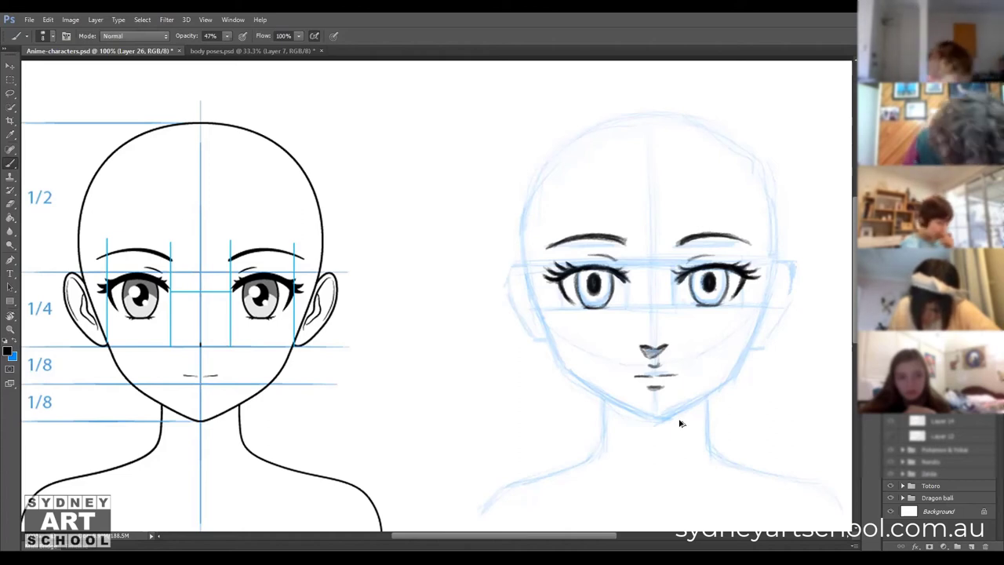
key("ctrl+alt+z")
key("ctrl+alt+z")
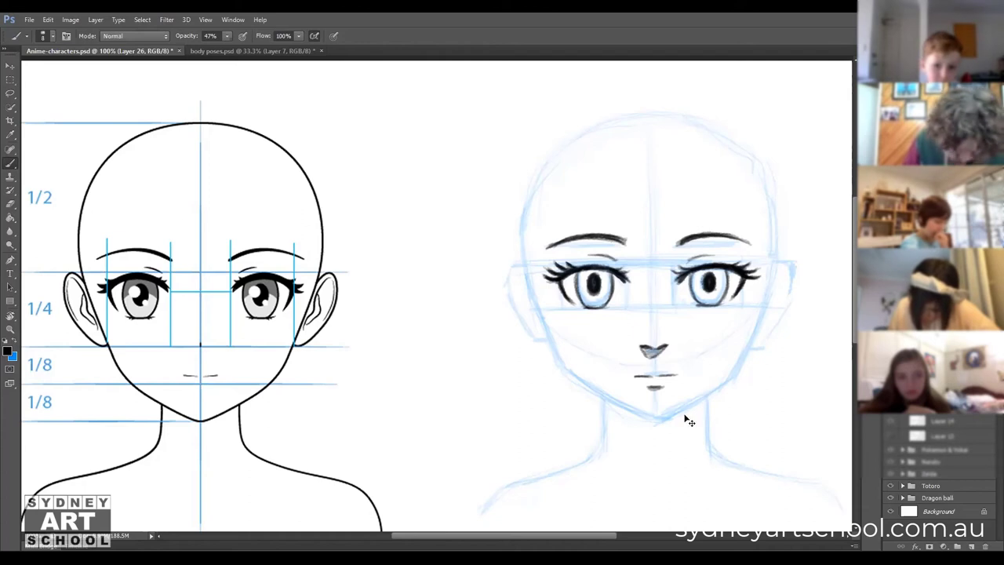
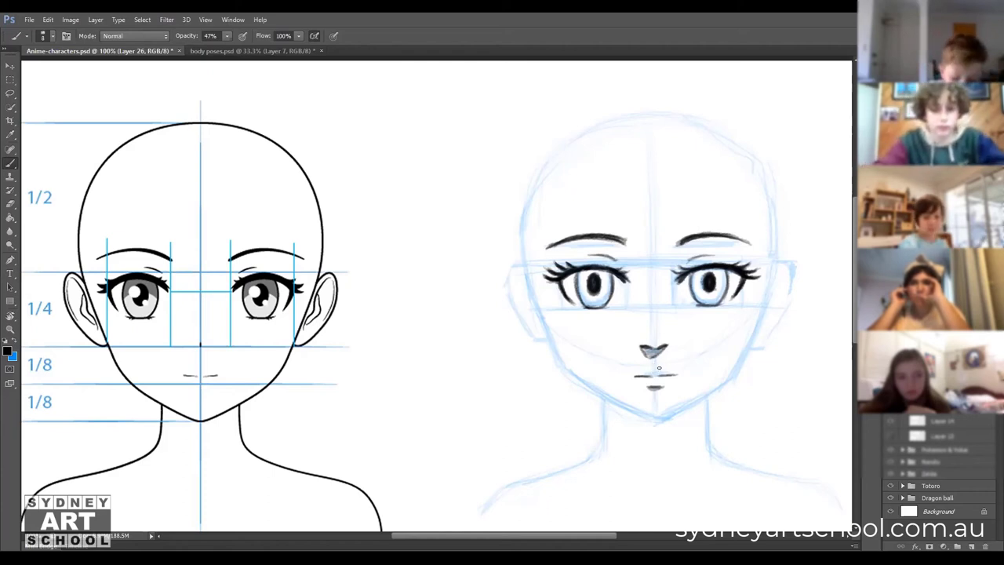
left_click_drag(650, 352, 653, 367)
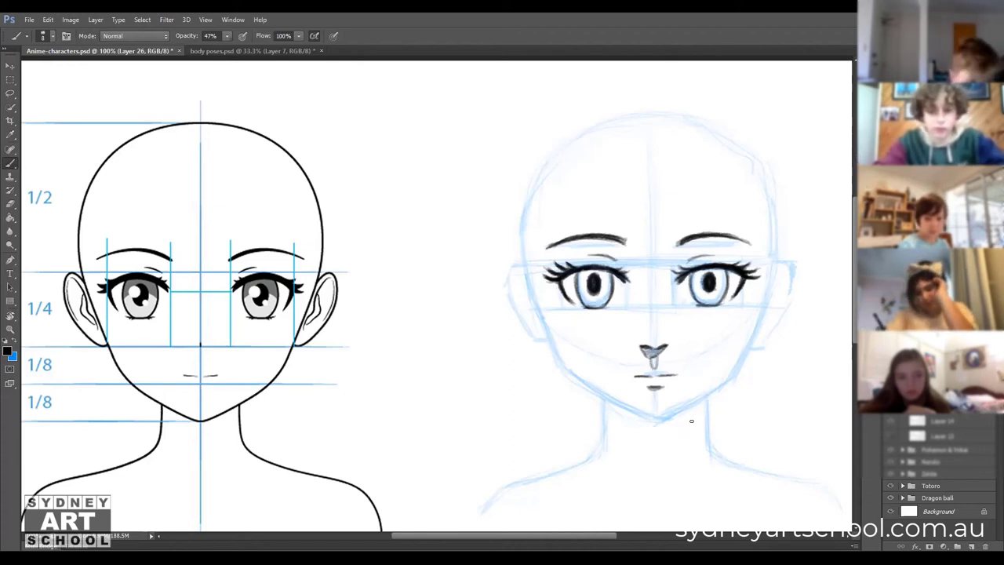
key("ctrl+z")
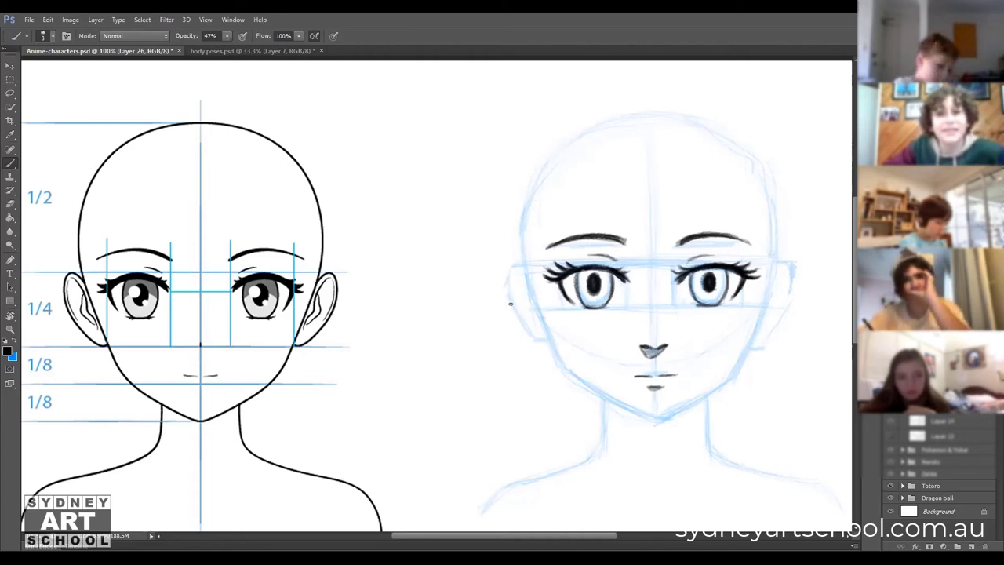
Rotate the canvas until the sketched face lies on its side and return to the brush.
key("r")
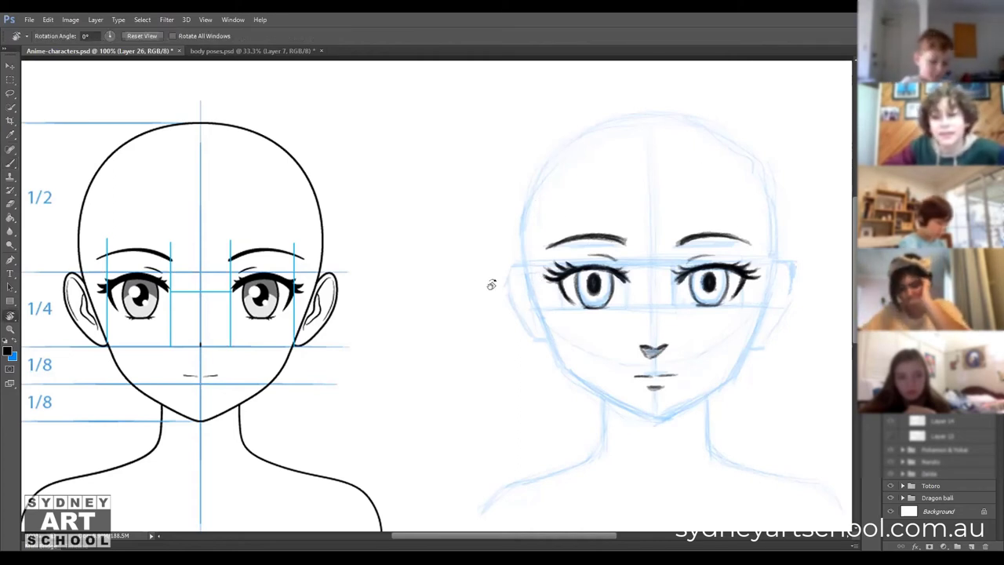
left_click_drag(428, 285, 475, 219)
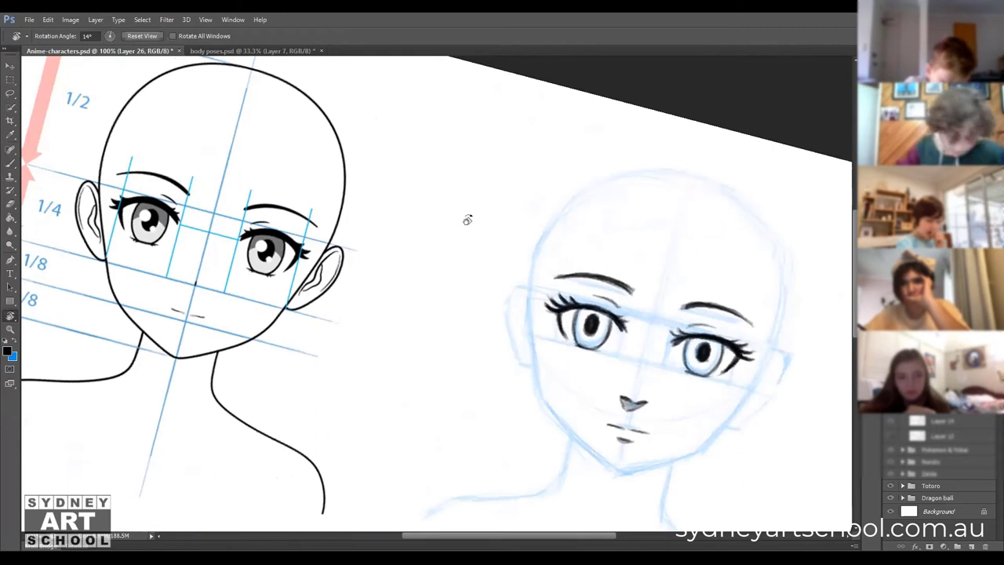
left_click_drag(403, 353, 489, 105)
key("b")
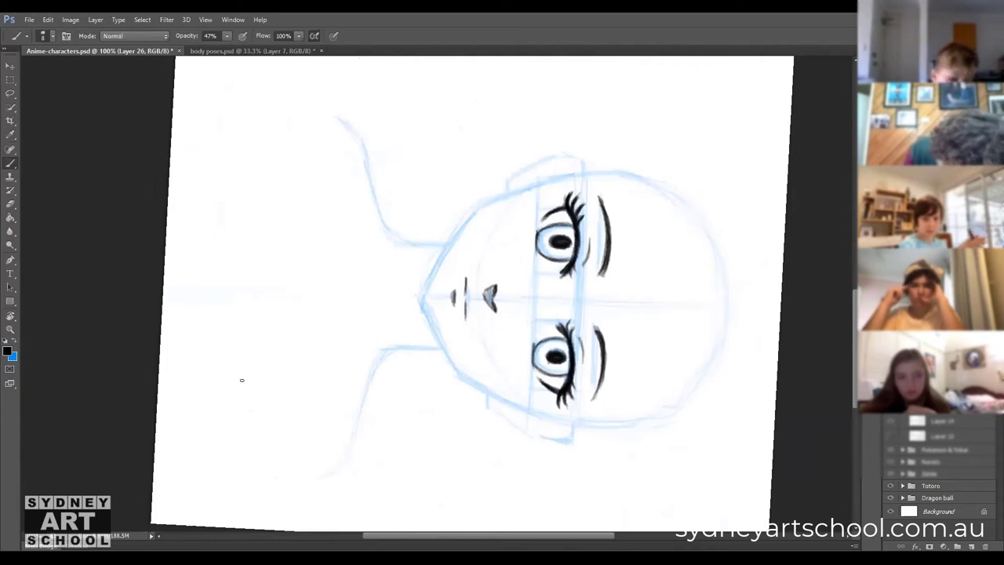
Try a few long diagonal practice strokes across the blank area below the chin and undo them all.
mouse_move(209, 415)
left_mouse_down()
mouse_move(352, 264)
mouse_move(366, 265)
left_mouse_up()
mouse_move(224, 401)
left_mouse_down()
mouse_move(332, 296)
mouse_move(379, 280)
left_mouse_up()
mouse_move(254, 421)
left_mouse_down()
mouse_move(383, 303)
mouse_move(397, 310)
left_mouse_up()
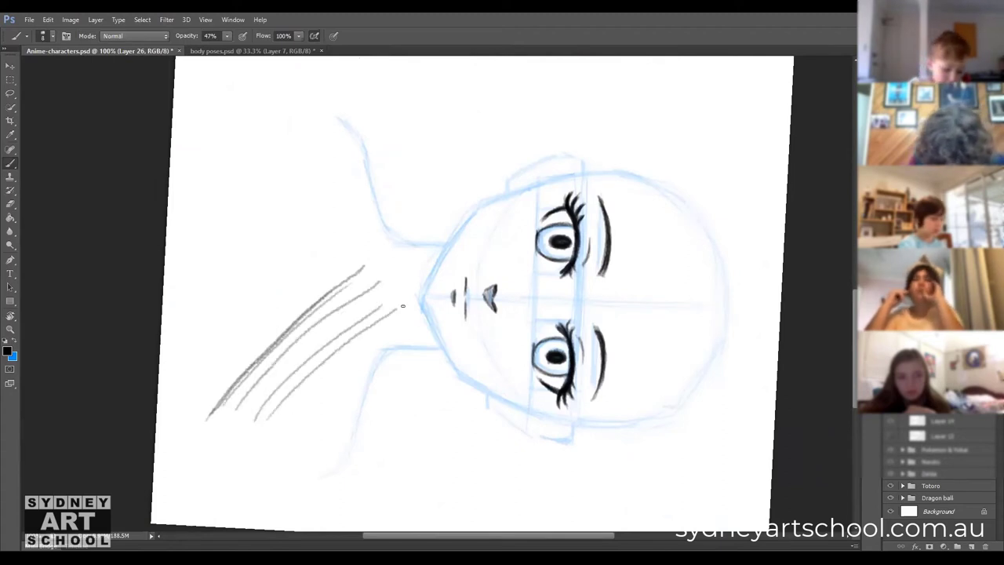
key("ctrl+alt+z")
key("ctrl+alt+z")
key("ctrl+alt+z")
key("ctrl+alt+z")
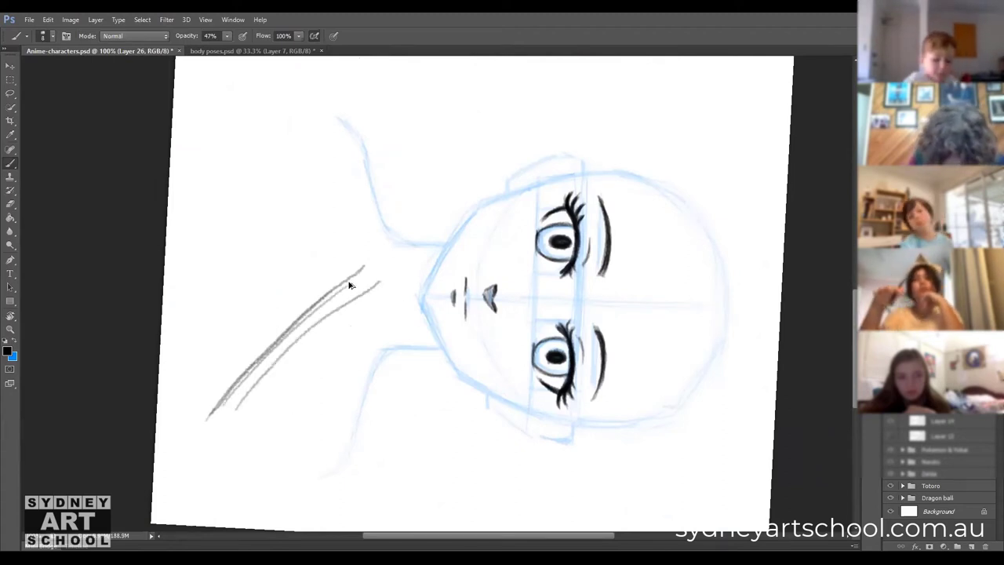
key("ctrl+alt+z")
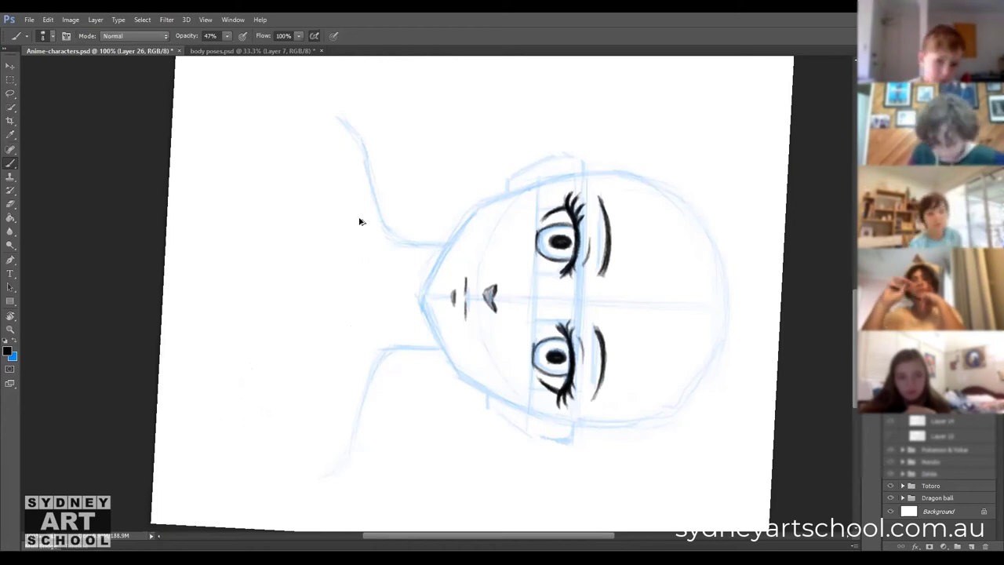
Try steeper curved practice strokes across the shoulder area in different directions, undoing all of them.
left_click_drag(368, 210, 292, 357)
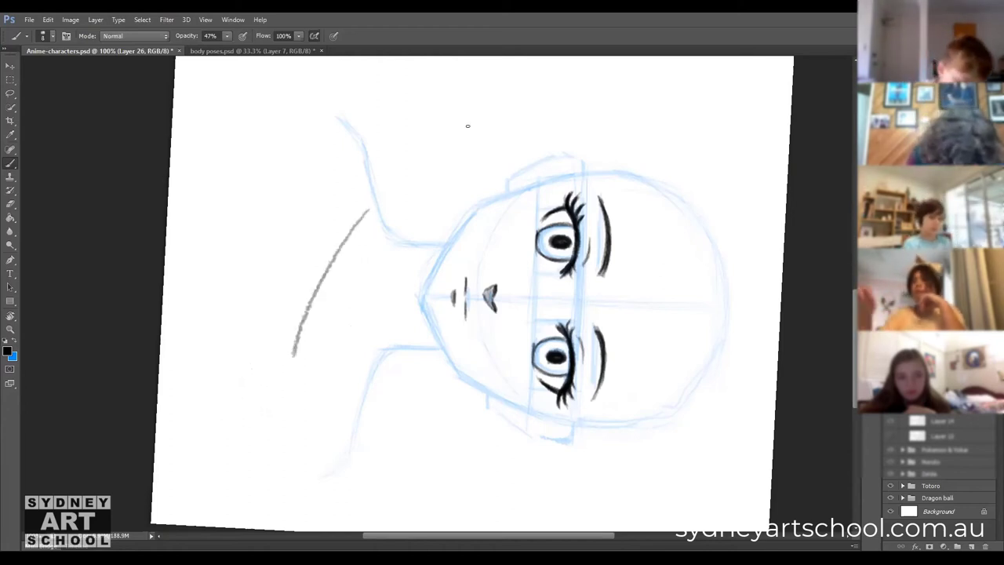
mouse_move(343, 202)
left_mouse_down()
mouse_move(279, 332)
mouse_move(274, 364)
left_mouse_up()
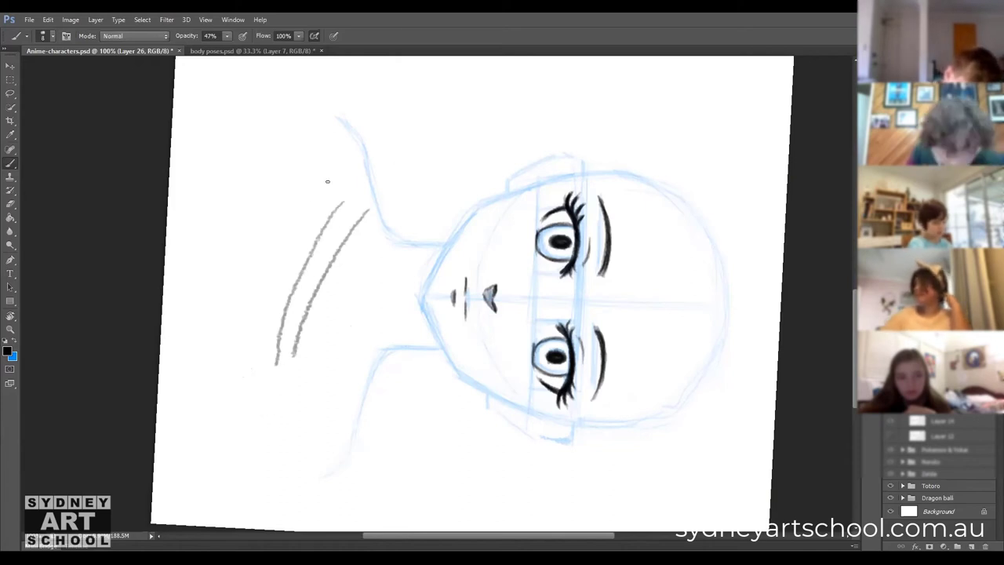
left_click_drag(320, 194, 241, 300)
mouse_move(319, 196)
left_mouse_down()
mouse_move(246, 318)
mouse_move(240, 300)
mouse_move(236, 317)
left_mouse_up()
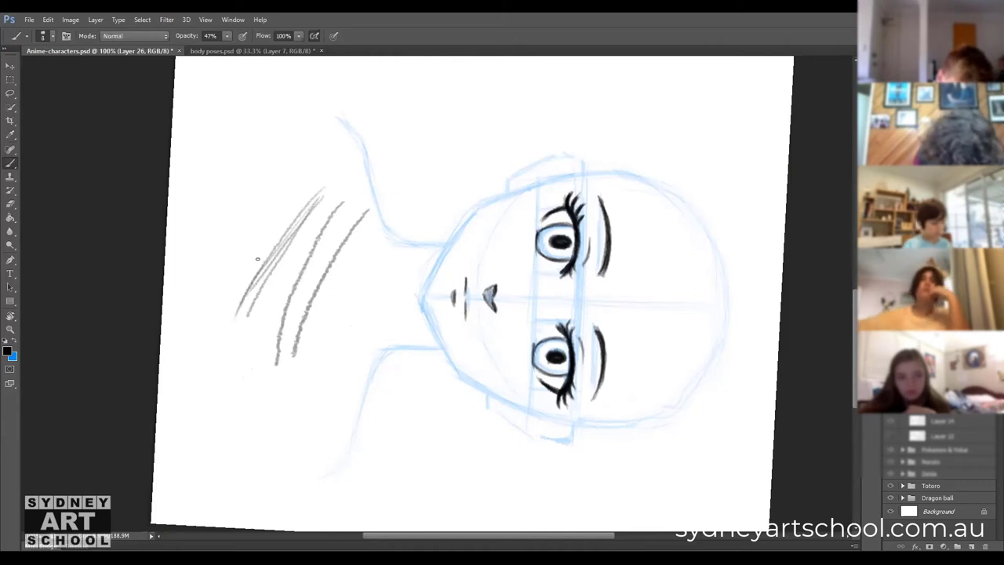
key("ctrl+alt+z")
key("ctrl+alt+z")
key("ctrl+alt+z")
key("ctrl+alt+z")
key("ctrl+alt+z")
key("ctrl+alt+z")
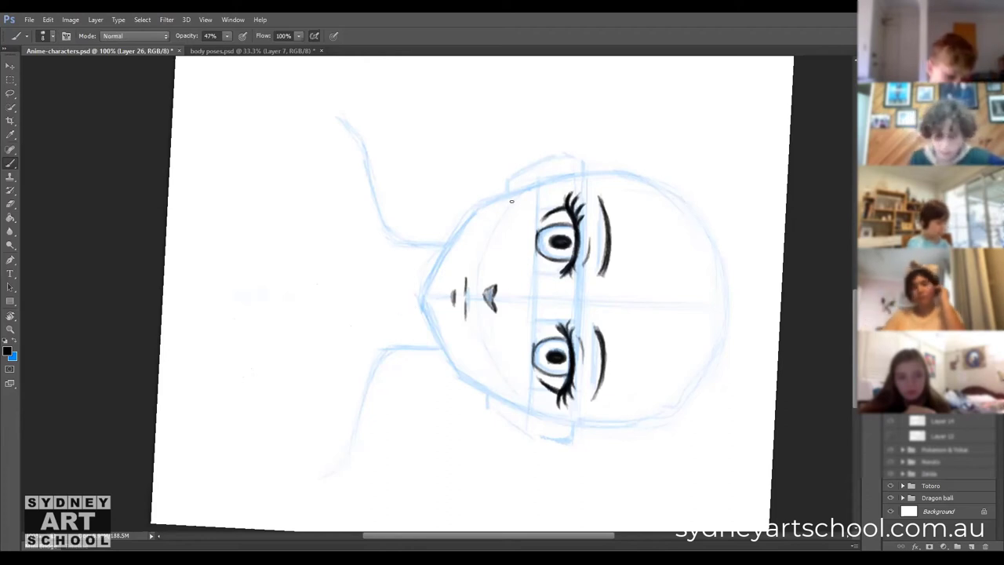
Ink the left side of the jaw in black from the chin up to the cheek, following the blue sketch.
key("ctrl+space")
mouse_move(441, 286)
left_mouse_down()
mouse_move(459, 284)
mouse_move(475, 262)
mouse_move(373, 264)
mouse_move(383, 260)
left_mouse_up()
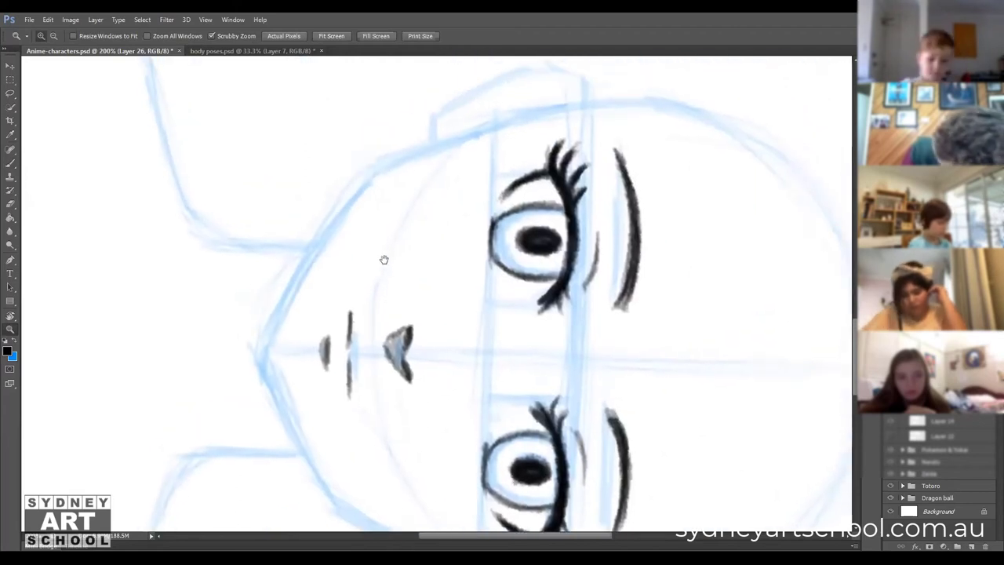
mouse_move(270, 333)
left_mouse_down()
mouse_move(268, 383)
mouse_move(269, 338)
mouse_move(289, 296)
left_mouse_up()
mouse_move(310, 260)
left_mouse_down()
mouse_move(277, 313)
mouse_move(376, 178)
mouse_move(344, 211)
mouse_move(398, 161)
left_mouse_up()
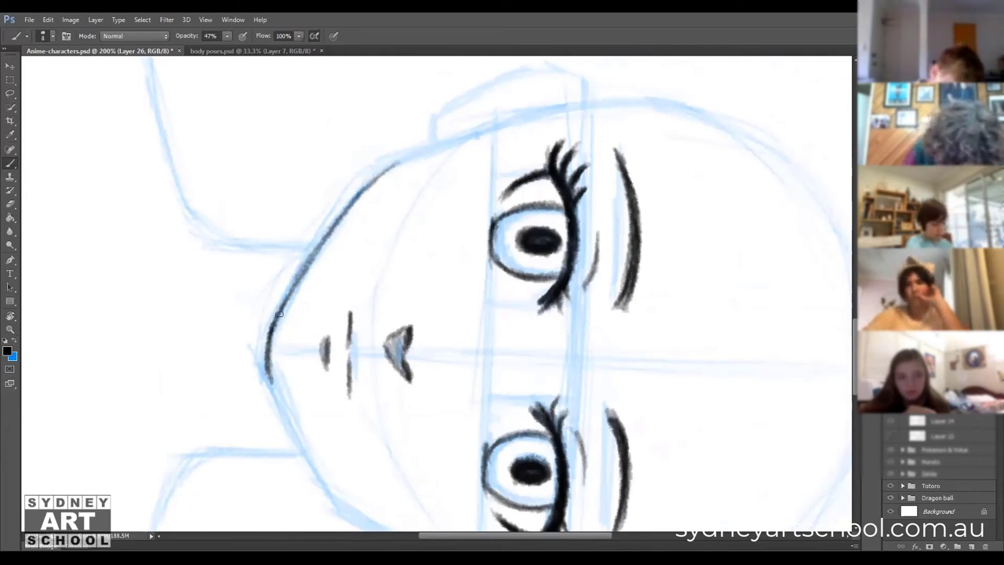
mouse_move(296, 281)
left_mouse_down()
mouse_move(353, 207)
mouse_move(419, 154)
mouse_move(395, 166)
mouse_move(447, 141)
left_mouse_up()
Extend the left face outline from the cheek toward the outer eye and erase the stray end of the line.
key("r")
mouse_move(446, 180)
left_mouse_down()
mouse_move(231, 318)
mouse_move(290, 340)
mouse_move(428, 313)
mouse_move(404, 330)
left_mouse_up()
left_click_drag(580, 166, 541, 317)
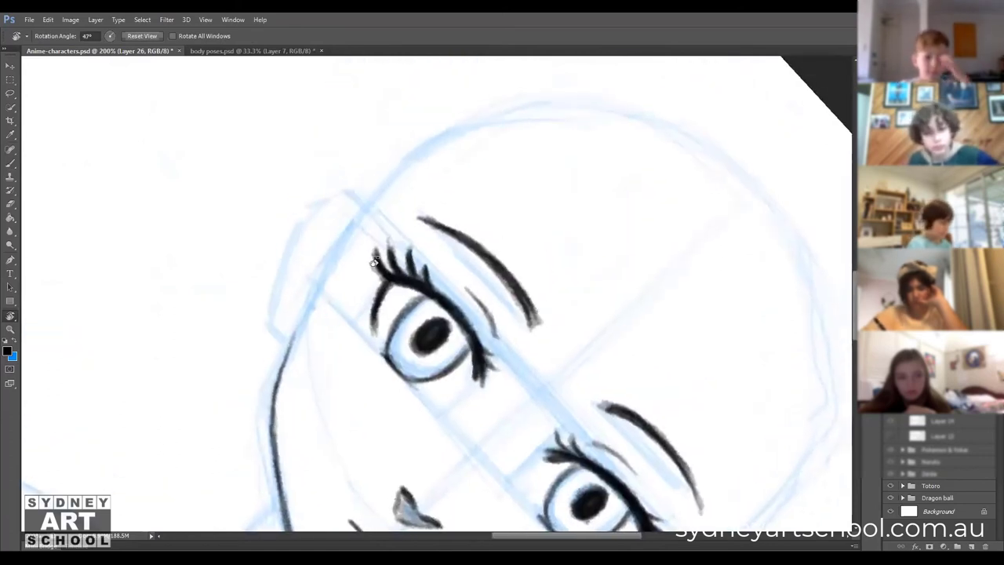
key("b")
left_click_drag(281, 361, 348, 253)
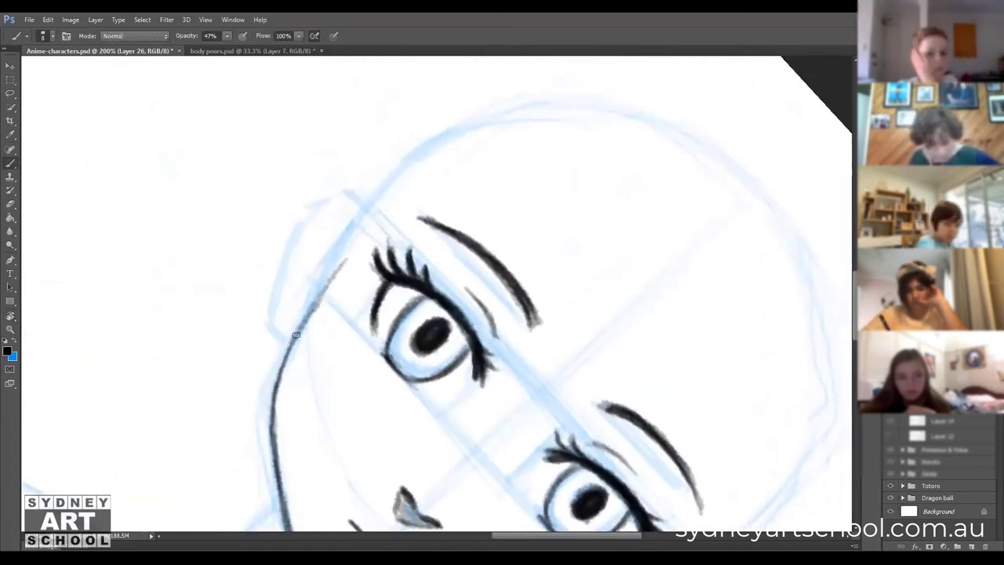
key("e")
mouse_move(319, 300)
left_mouse_down()
mouse_move(316, 330)
mouse_move(314, 311)
mouse_move(345, 262)
mouse_move(308, 320)
mouse_move(342, 258)
left_mouse_up()
key("b")
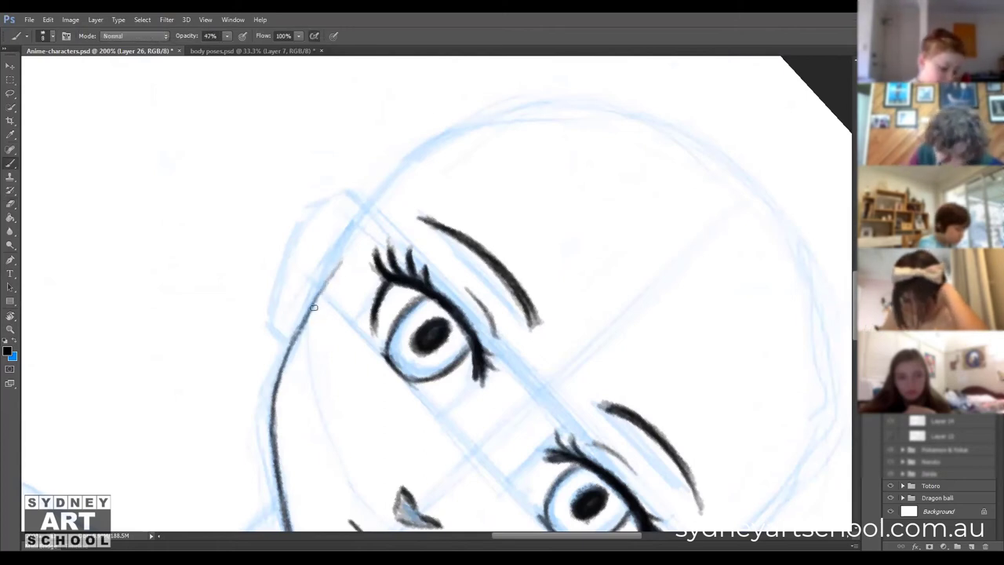
Continue the left head outline past the ear and temple toward the crown, darkening it with repeated strokes.
left_click_drag(302, 324, 366, 213)
mouse_move(322, 283)
left_mouse_down()
mouse_move(410, 160)
mouse_move(500, 112)
mouse_move(461, 126)
mouse_move(556, 97)
left_mouse_up()
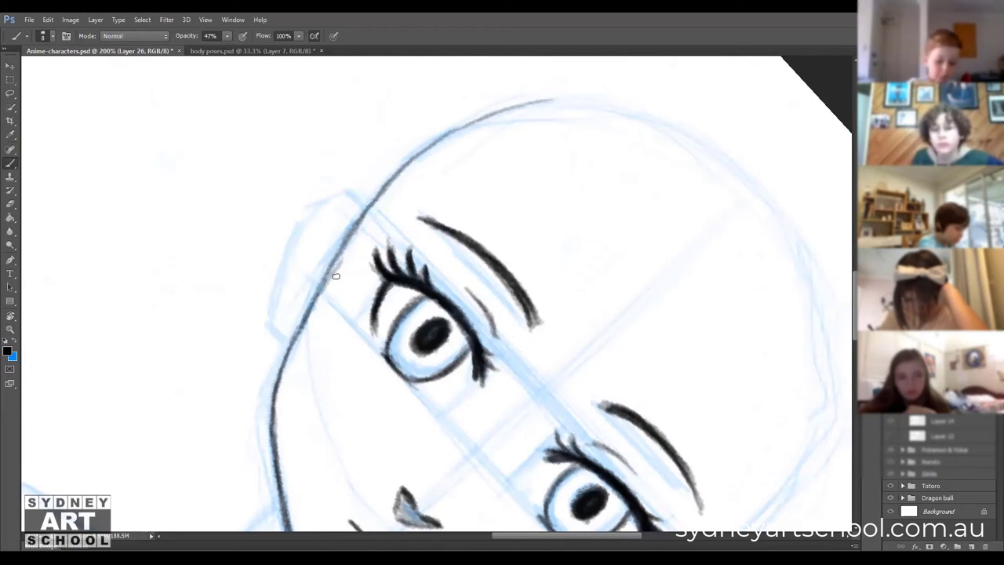
key("e")
key("b")
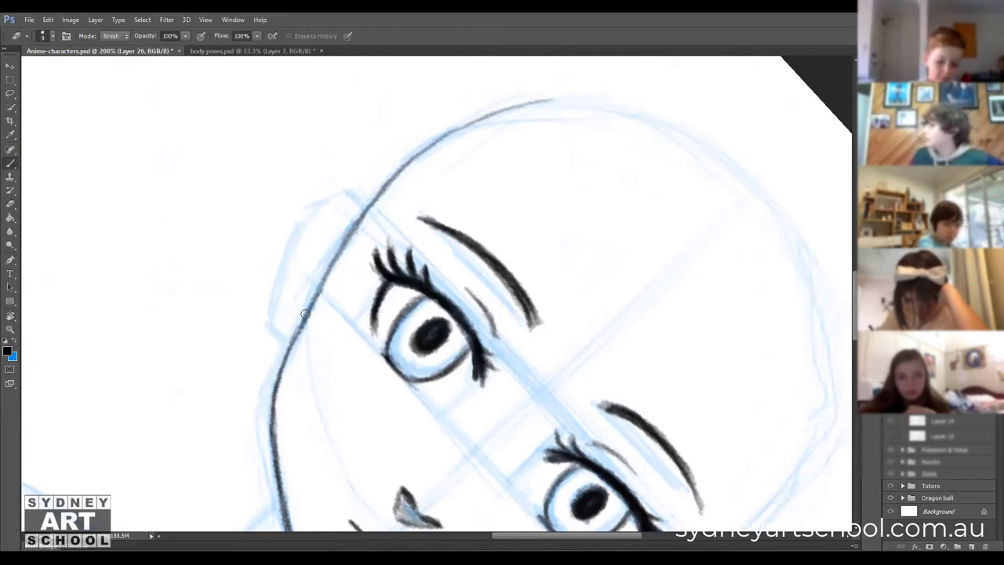
mouse_move(315, 296)
left_mouse_down()
mouse_move(326, 273)
mouse_move(309, 307)
mouse_move(398, 177)
mouse_move(542, 103)
left_mouse_up()
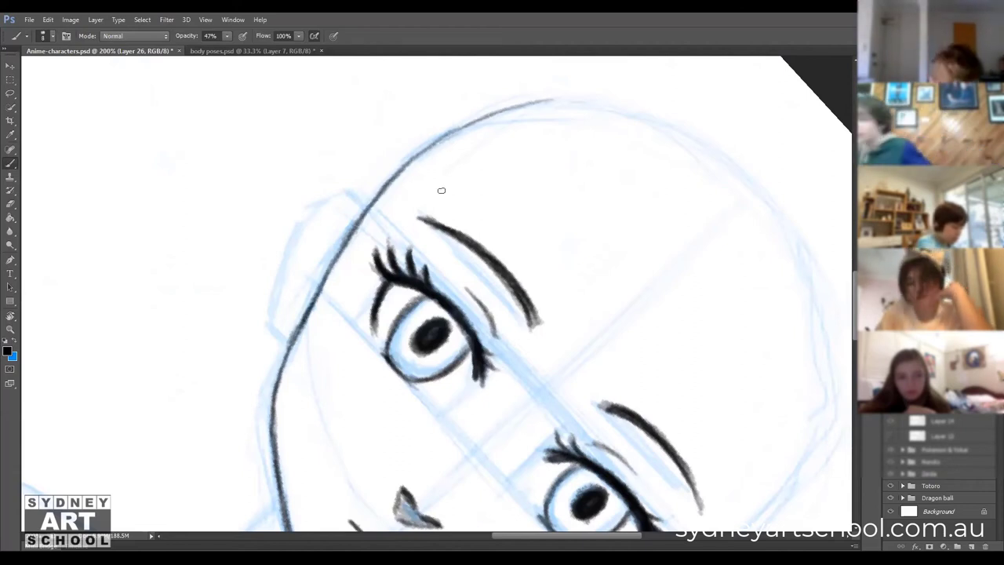
Ink the left ear's rounded outer contour down to the lobe and a short inner fold near the top.
mouse_move(292, 241)
left_mouse_down()
mouse_move(340, 192)
mouse_move(354, 193)
mouse_move(362, 209)
mouse_move(338, 230)
mouse_move(341, 214)
mouse_move(336, 248)
mouse_move(340, 206)
mouse_move(328, 268)
left_mouse_up()
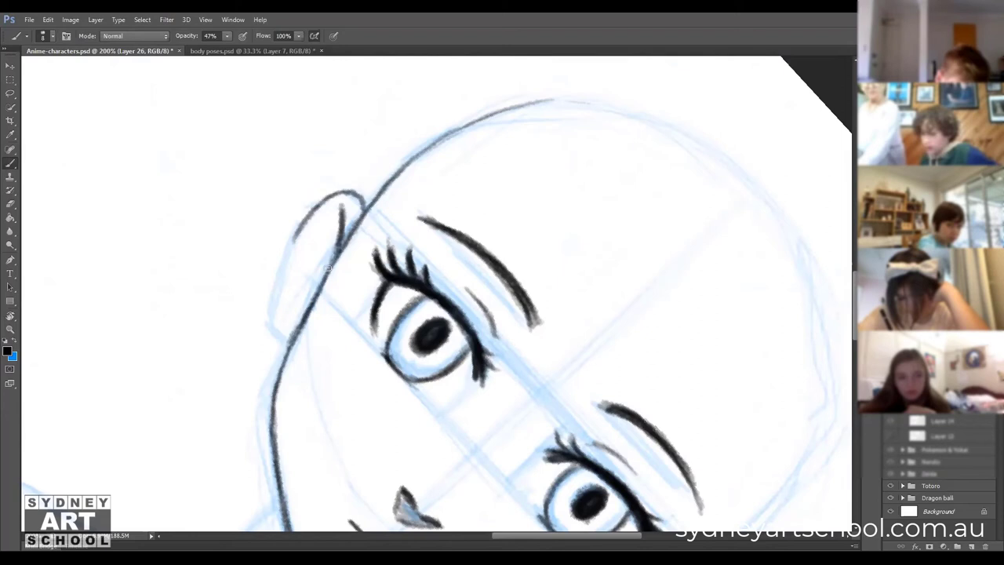
key("r")
left_click_drag(201, 320, 405, 354)
scroll(405, 354, "down", 2)
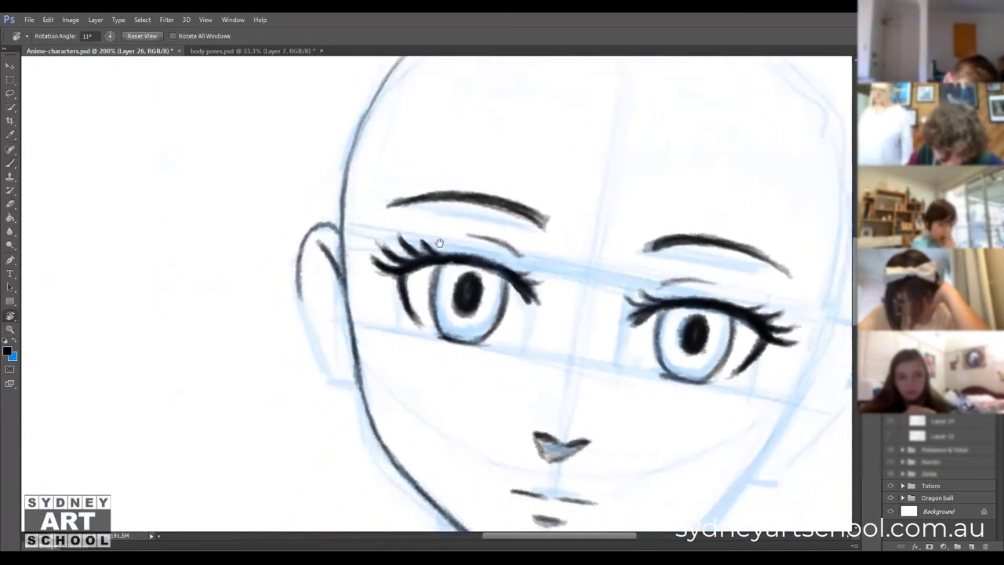
key("b")
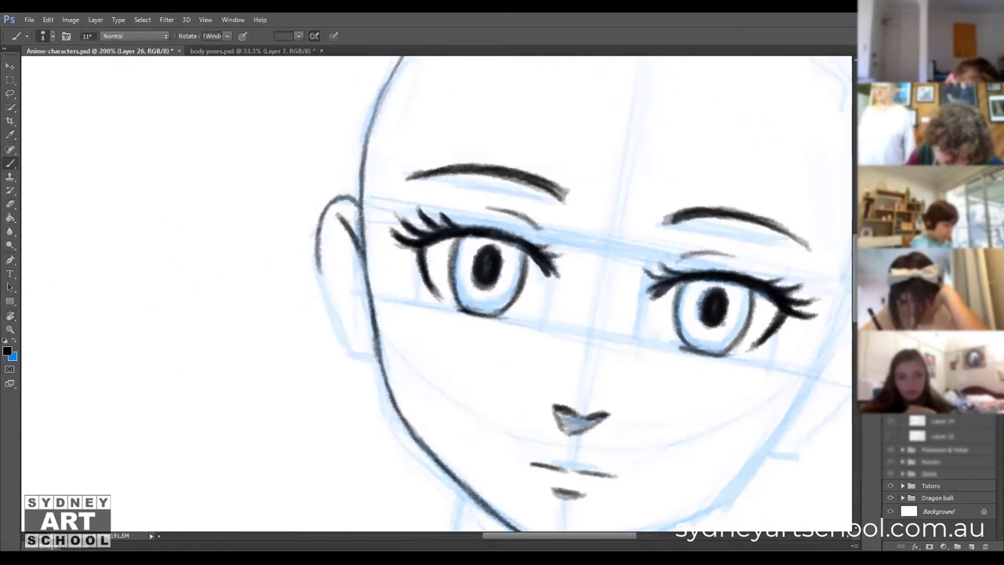
left_click_drag(317, 249, 337, 326)
left_click_drag(322, 277, 351, 352)
mouse_move(328, 295)
left_mouse_down()
mouse_move(359, 359)
mouse_move(352, 351)
mouse_move(375, 359)
left_mouse_up()
left_click_drag(337, 321, 356, 355)
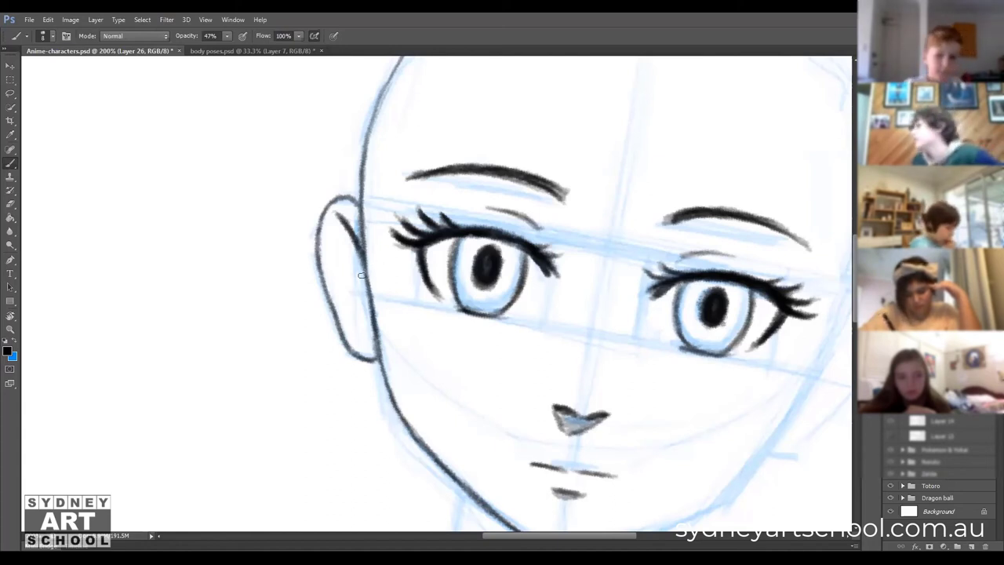
Add a small curved flap at the left ear's opening and a darker curved fold line inside the ear.
left_click_drag(360, 292, 372, 323)
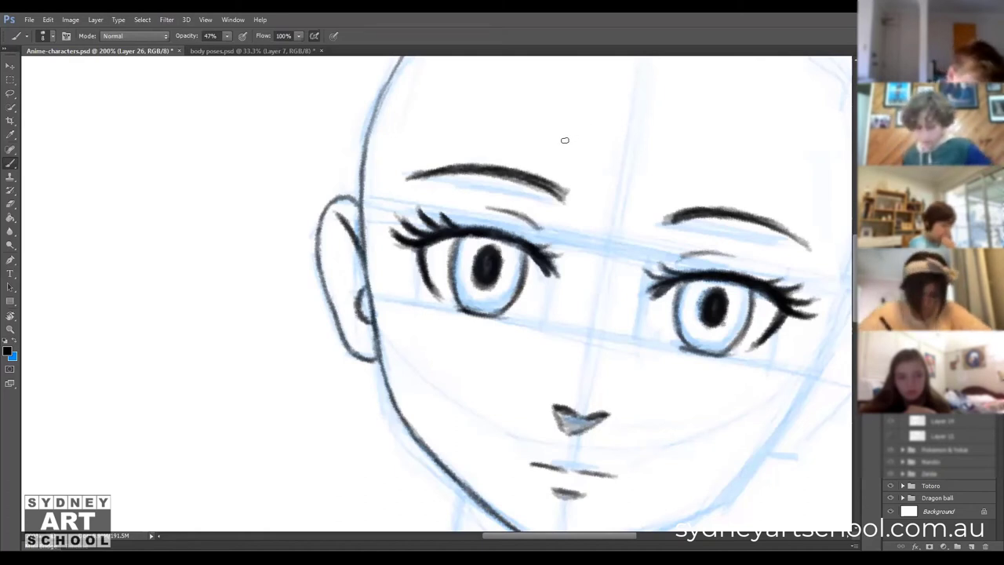
left_click_drag(353, 240, 342, 287)
left_click_drag(353, 240, 340, 286)
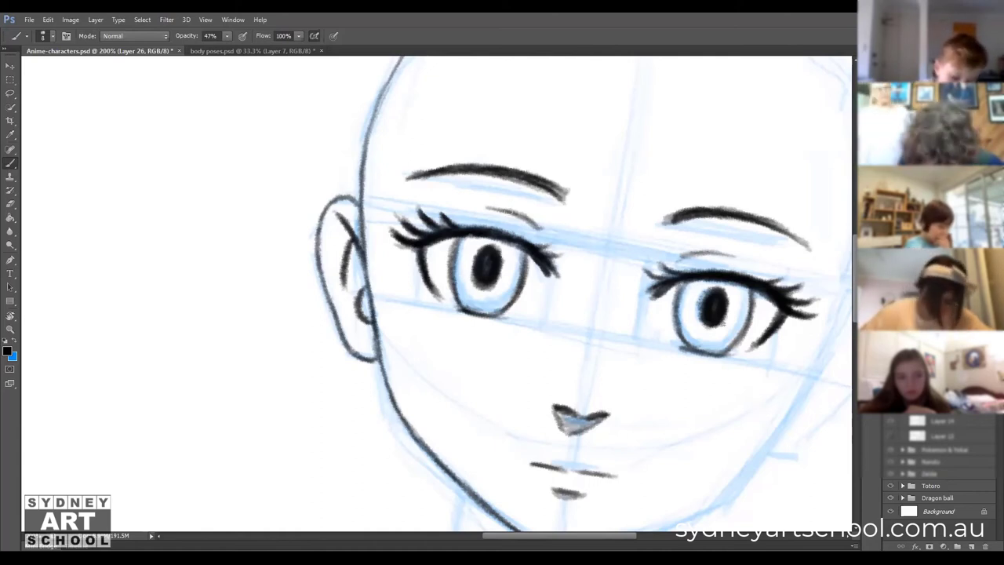
right_click(494, 213)
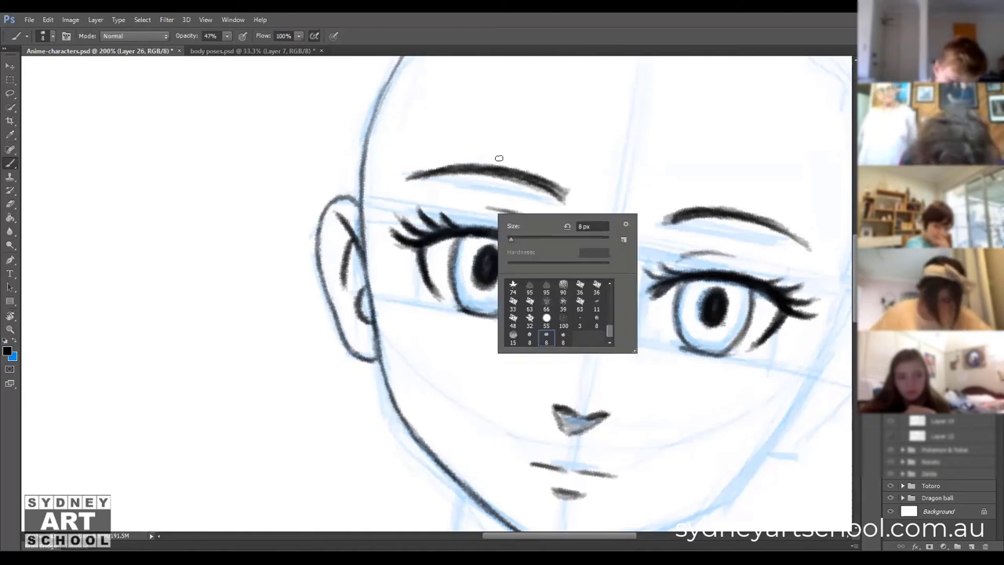
left_click(499, 157)
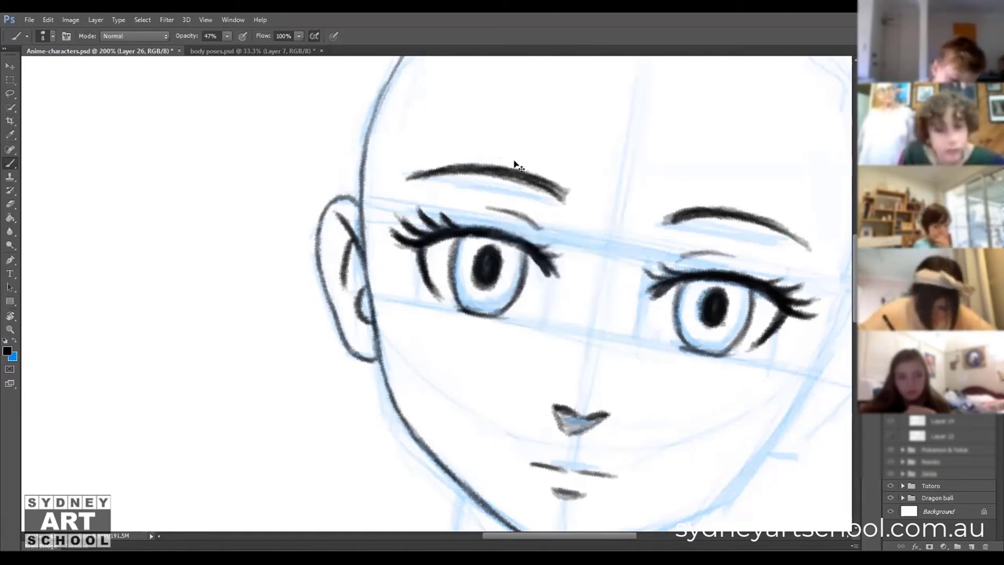
Rotate the canvas and ink the right head outline from the temple down along the cheek with repeated strokes.
left_click_drag(670, 275, 473, 228)
key("r")
left_click_drag(284, 321, 470, 312)
left_click_drag(299, 295, 405, 258)
key("b")
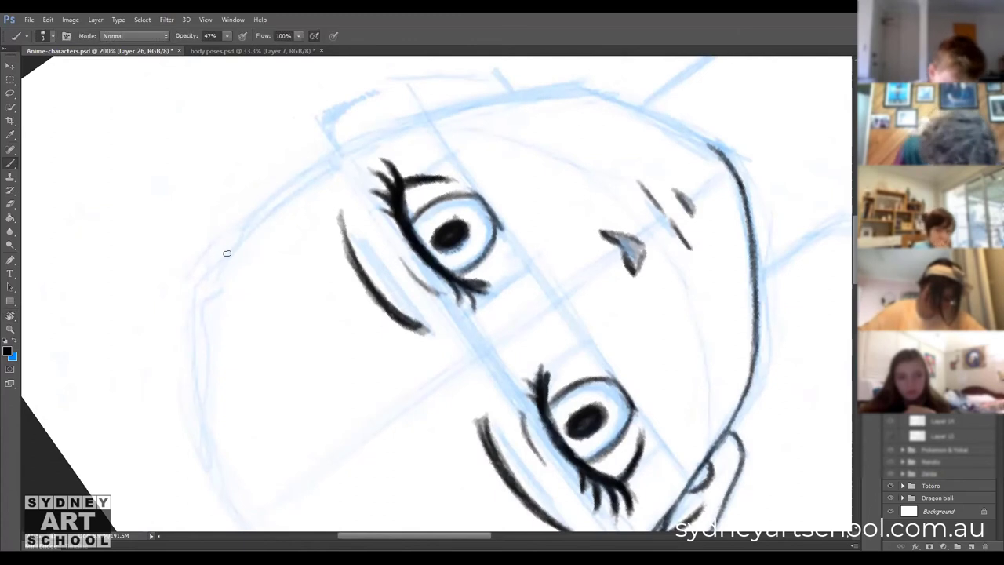
left_click_drag(226, 250, 313, 167)
left_click_drag(251, 216, 337, 156)
left_click_drag(282, 190, 374, 136)
left_click_drag(324, 162, 430, 120)
left_click_drag(366, 141, 493, 100)
left_click_drag(396, 126, 502, 100)
left_click_drag(384, 131, 541, 94)
left_click_drag(471, 106, 582, 90)
Continue the right face outline around the jaw and join it to the chin line with overlapping strokes.
key("r")
mouse_move(266, 250)
left_mouse_down()
mouse_move(296, 295)
mouse_move(411, 178)
left_mouse_up()
scroll(408, 176, "up", 4)
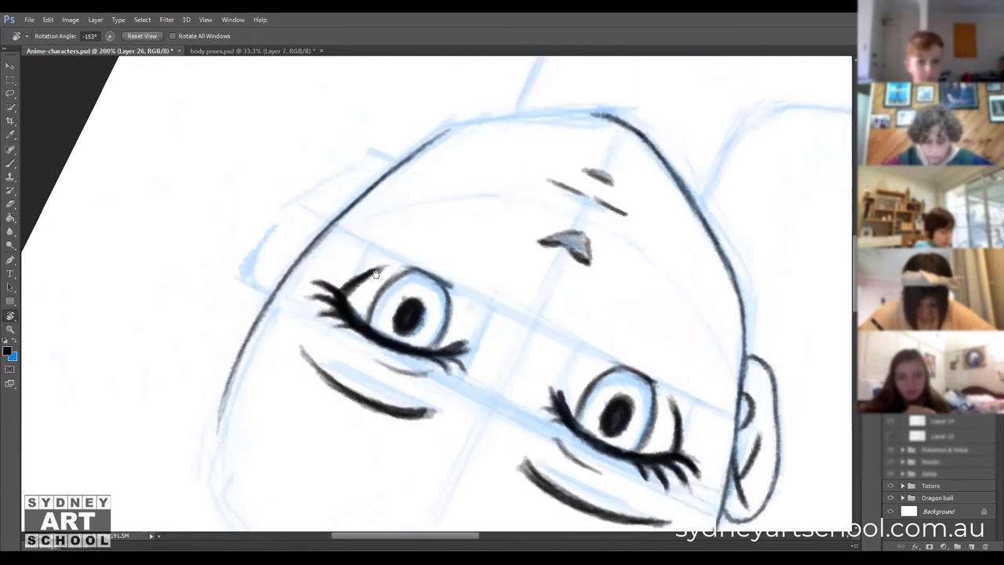
key("b")
left_click_drag(437, 154, 544, 135)
left_click_drag(479, 146, 571, 134)
left_click_drag(509, 139, 596, 135)
mouse_move(442, 152)
left_mouse_down()
mouse_move(406, 176)
mouse_move(447, 155)
left_mouse_up()
left_click_drag(396, 185, 489, 147)
mouse_move(427, 160)
left_mouse_down()
mouse_move(512, 139)
mouse_move(441, 156)
mouse_move(598, 136)
left_mouse_up()
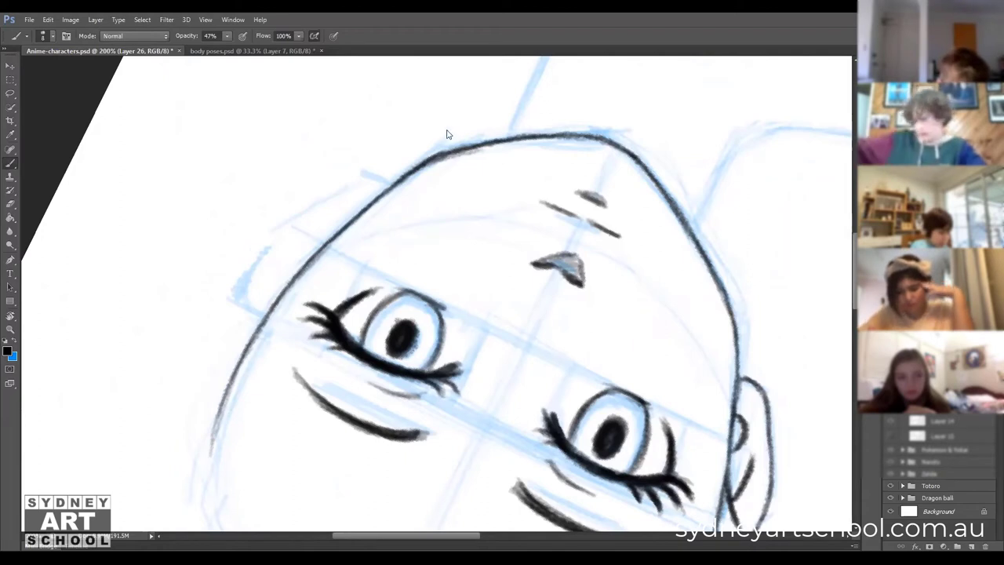
Thicken the outer edge of the right jaw curve and erase the excess so the contour runs smoothly.
left_click_drag(418, 160, 456, 140)
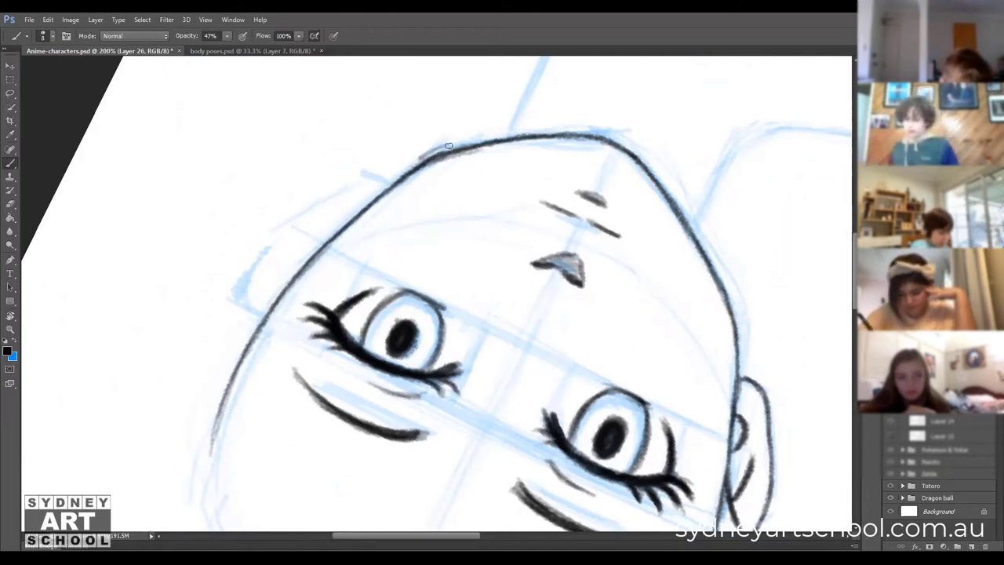
key("e")
left_click_drag(411, 162, 453, 140)
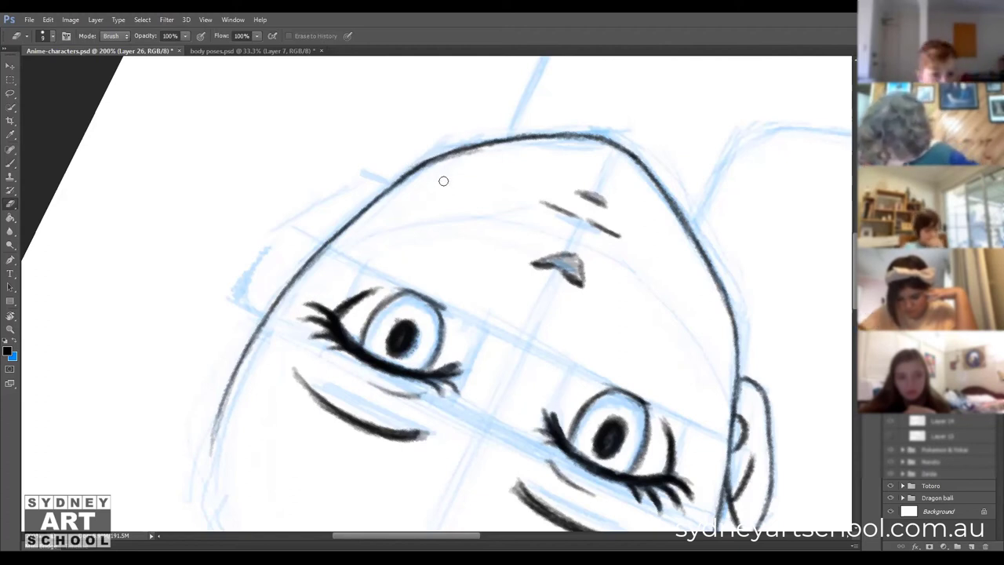
key("b")
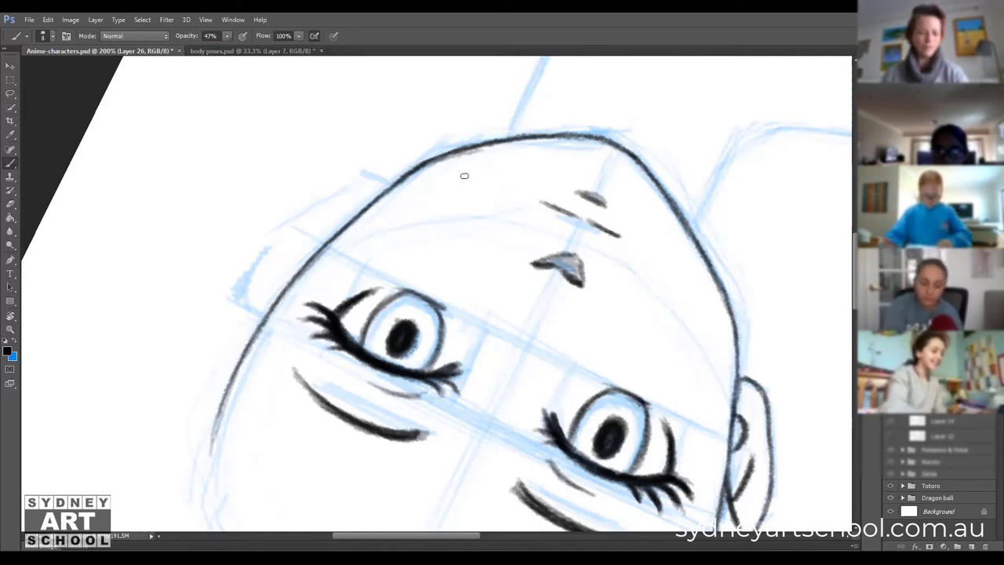
key("e")
left_click_drag(443, 169, 442, 165)
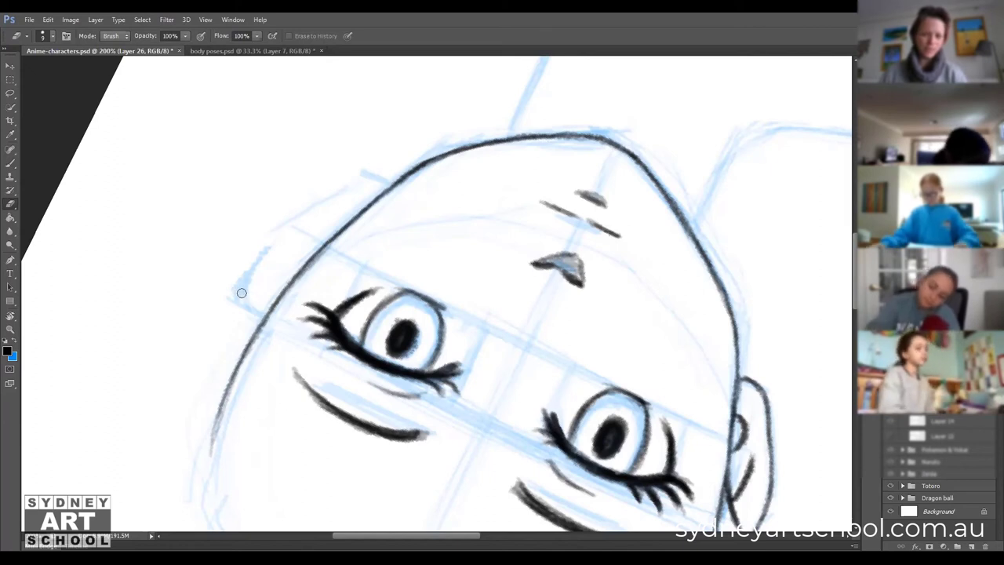
Ink the right ear's outer contour down to the lobe, with a small inner flap and curved inner fold lines.
key("b")
key("r")
mouse_move(197, 309)
left_mouse_down()
mouse_move(372, 134)
mouse_move(551, 153)
mouse_move(593, 191)
mouse_move(542, 224)
mouse_move(582, 233)
left_mouse_up()
key("b")
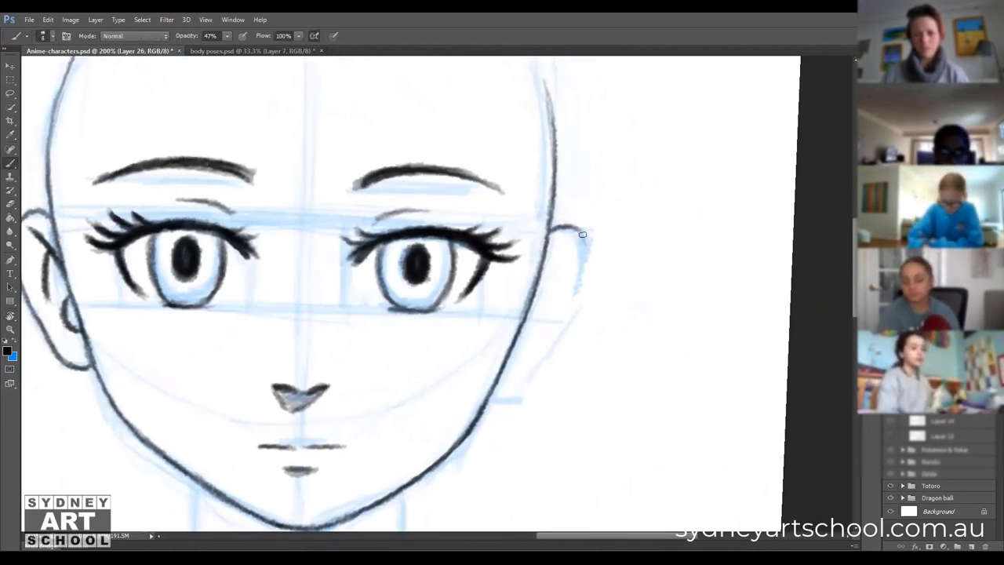
mouse_move(585, 276)
left_mouse_down()
mouse_move(515, 397)
mouse_move(521, 390)
mouse_move(494, 392)
mouse_move(530, 380)
left_mouse_up()
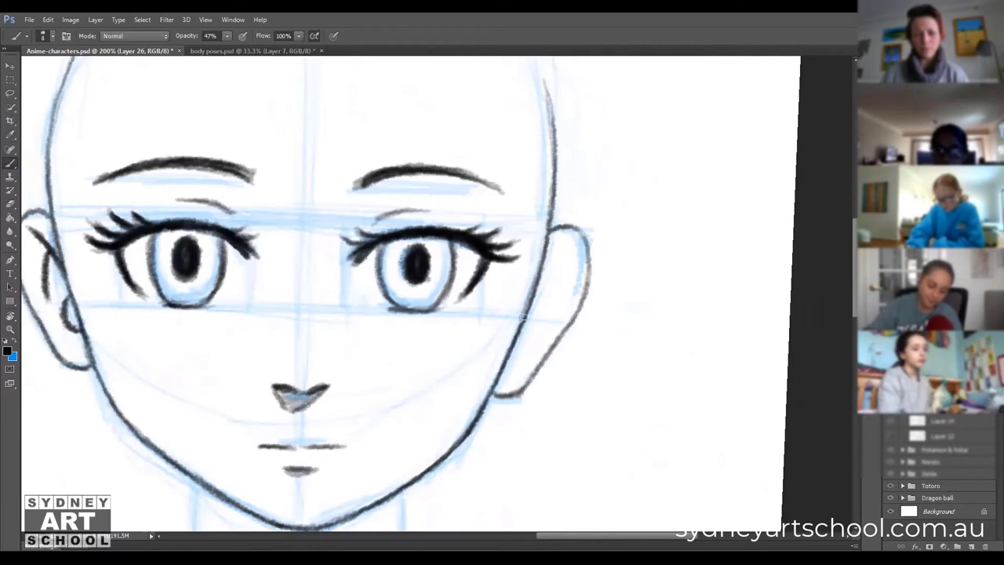
mouse_move(524, 325)
left_mouse_down()
mouse_move(528, 348)
mouse_move(510, 363)
left_mouse_up()
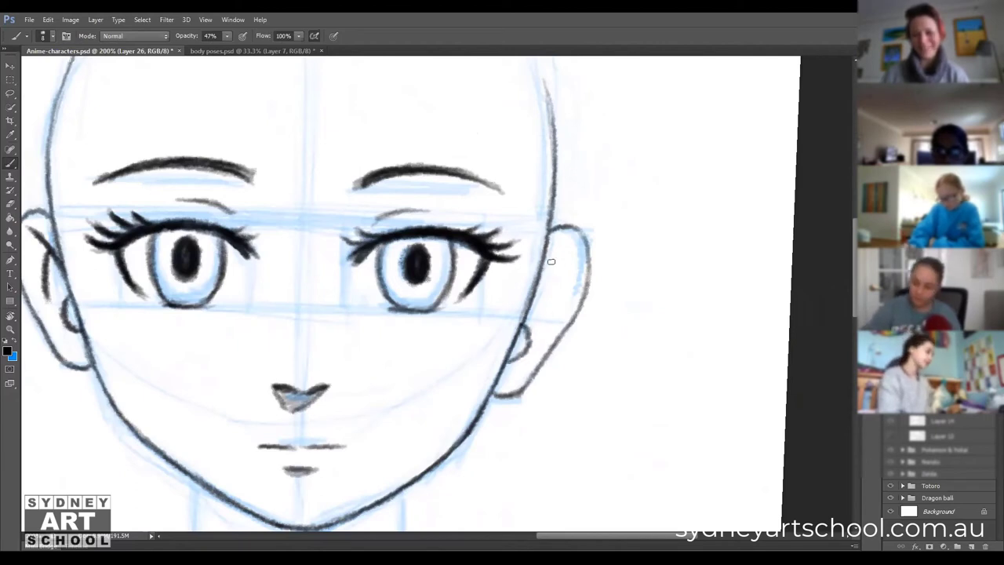
mouse_move(539, 273)
left_mouse_down()
mouse_move(576, 251)
mouse_move(548, 267)
mouse_move(558, 262)
mouse_move(565, 275)
mouse_move(555, 312)
left_mouse_up()
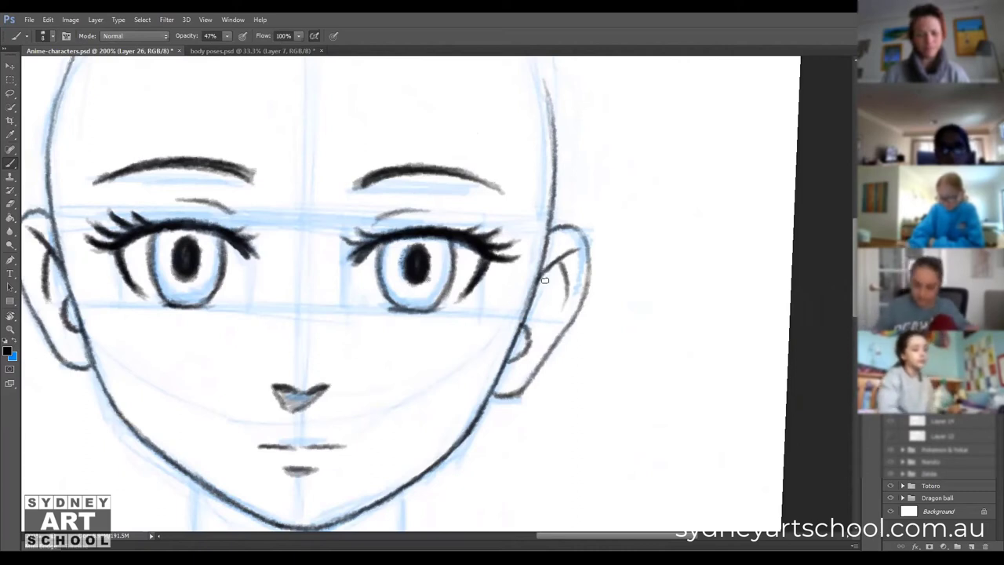
Reset the canvas rotation and compare the inked face with the front-view template at 100% zoom.
key("r")
left_click(142, 36)
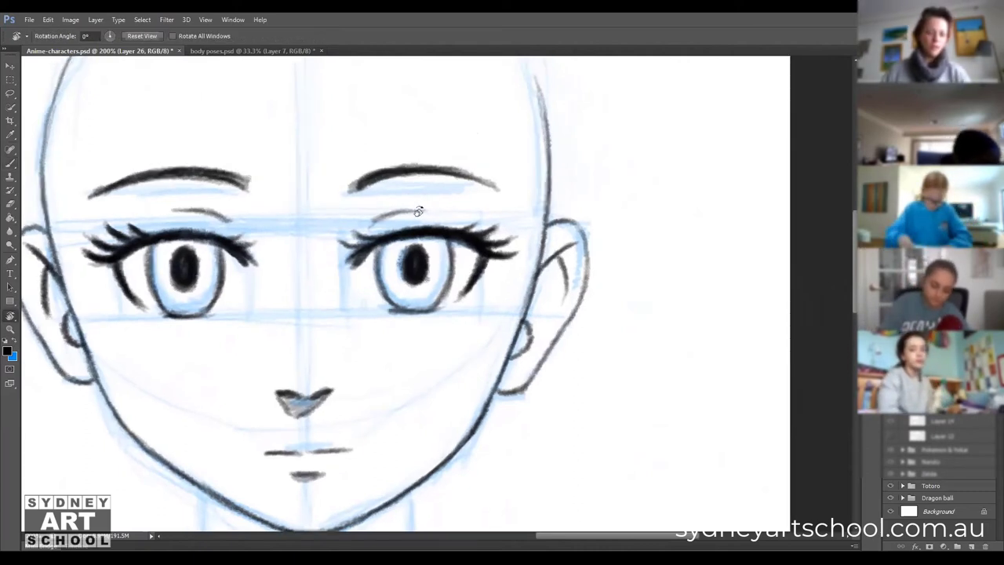
key("z")
left_click(384, 311, "alt")
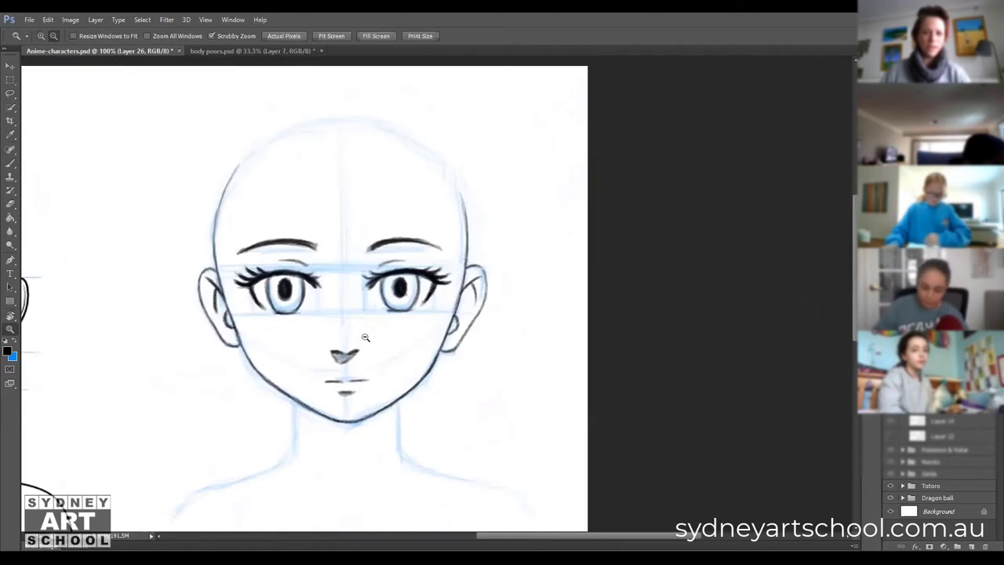
mouse_move(407, 239)
left_mouse_down()
mouse_move(556, 173)
mouse_move(614, 244)
left_mouse_up()
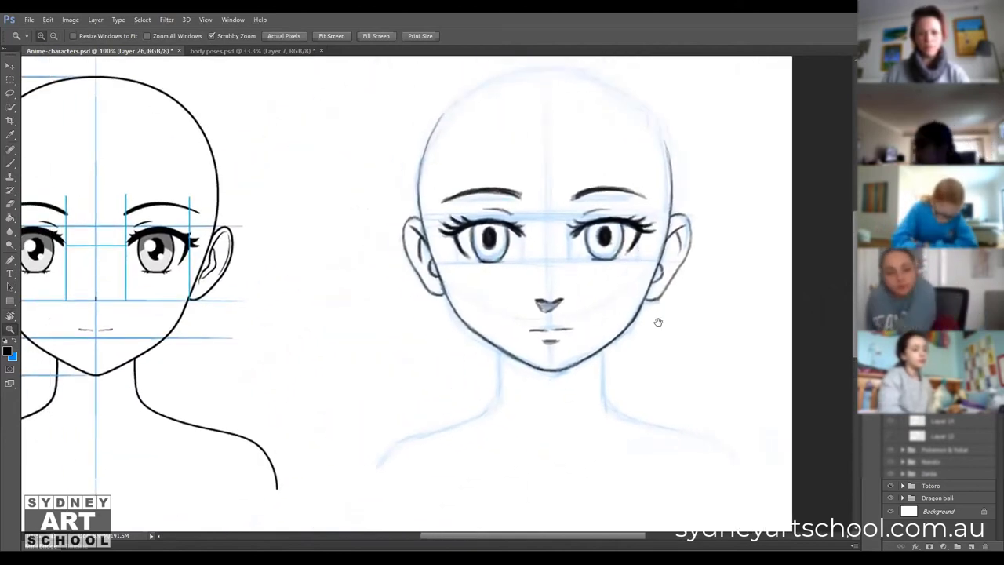
key("b")
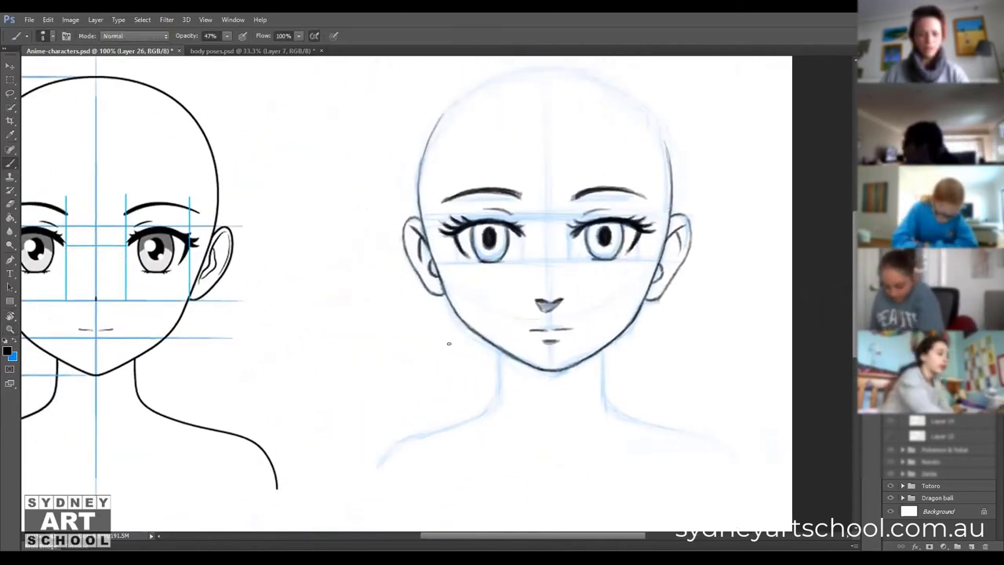
key("h")
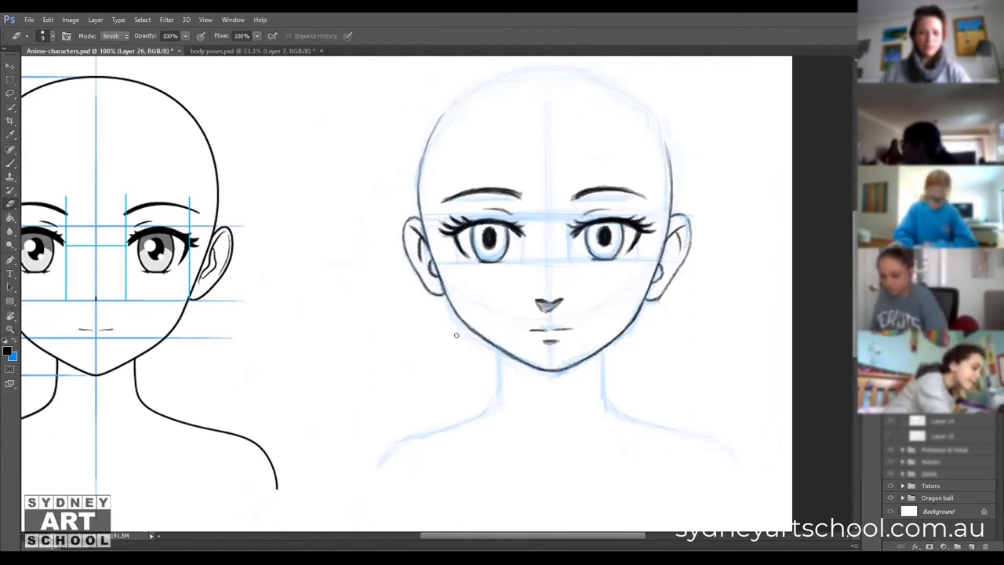
key("r")
key("z")
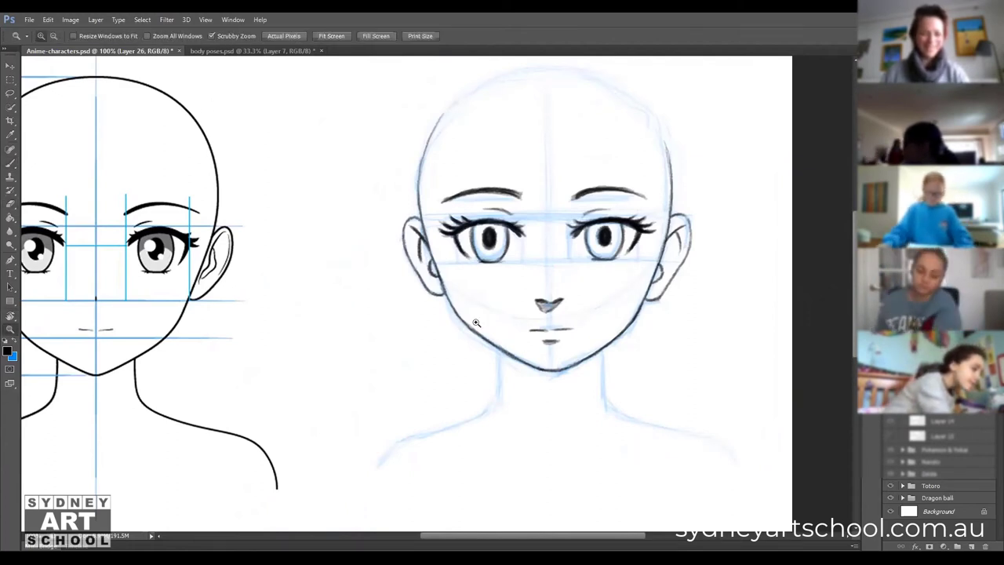
Ink both sides of the neck from the jaw down to the curve into the shoulders, following the blue sketch.
left_click(540, 325)
mouse_move(549, 320)
left_mouse_down()
mouse_move(472, 204)
mouse_move(523, 252)
left_mouse_up()
key("b")
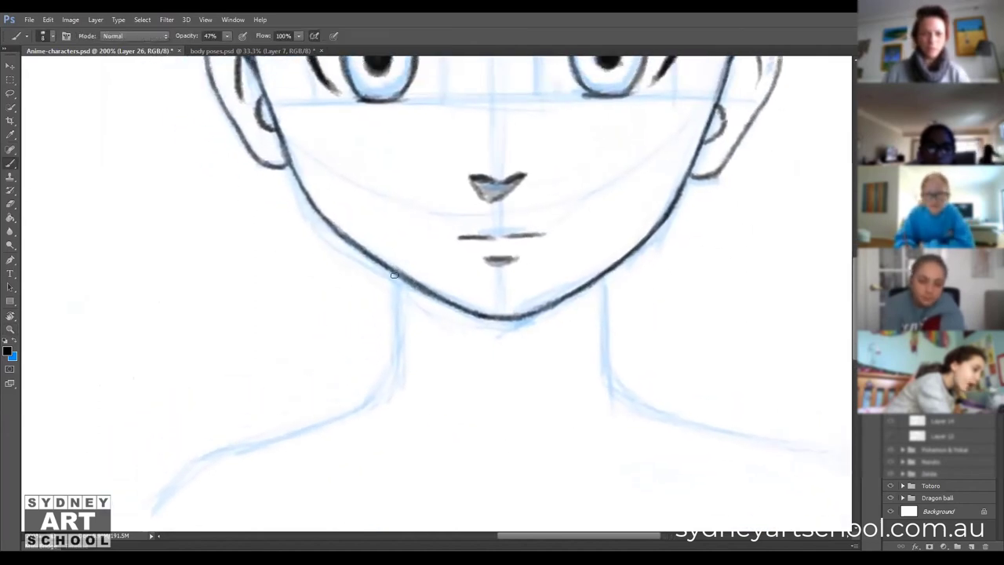
left_click_drag(396, 273, 390, 370)
mouse_move(397, 308)
left_mouse_down()
mouse_move(386, 371)
mouse_move(388, 362)
mouse_move(357, 407)
left_mouse_up()
left_click_drag(391, 365, 350, 412)
left_click_drag(606, 280, 606, 320)
left_click_drag(606, 273, 612, 379)
left_click_drag(608, 315, 619, 388)
left_click_drag(609, 352, 628, 399)
Rotate the canvas and ink the right shoulder line from the base of the neck outward along the sketch.
key("r")
left_click_drag(525, 417, 513, 280)
key("b")
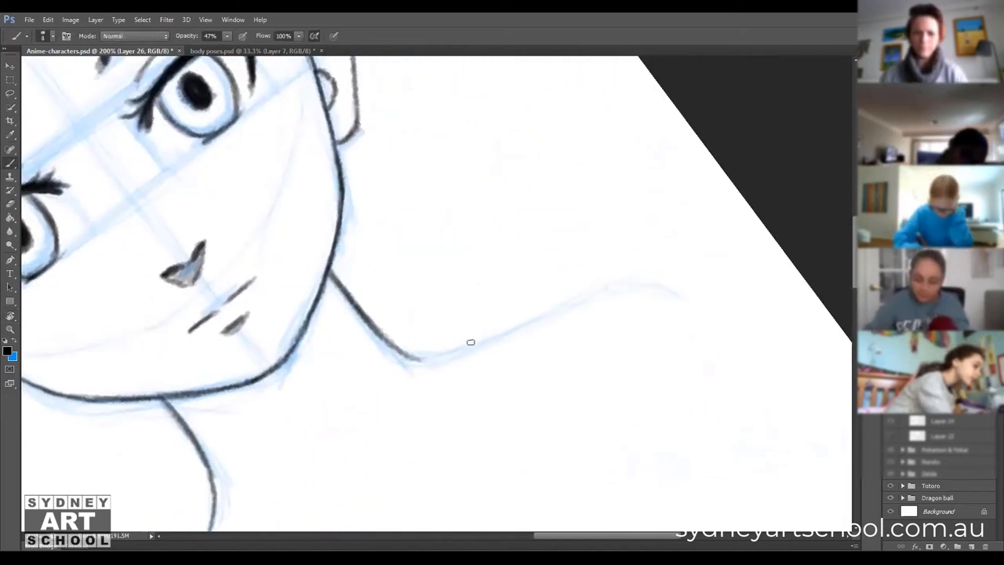
mouse_move(397, 353)
left_mouse_down()
mouse_move(466, 347)
mouse_move(452, 353)
mouse_move(608, 288)
mouse_move(672, 285)
left_mouse_up()
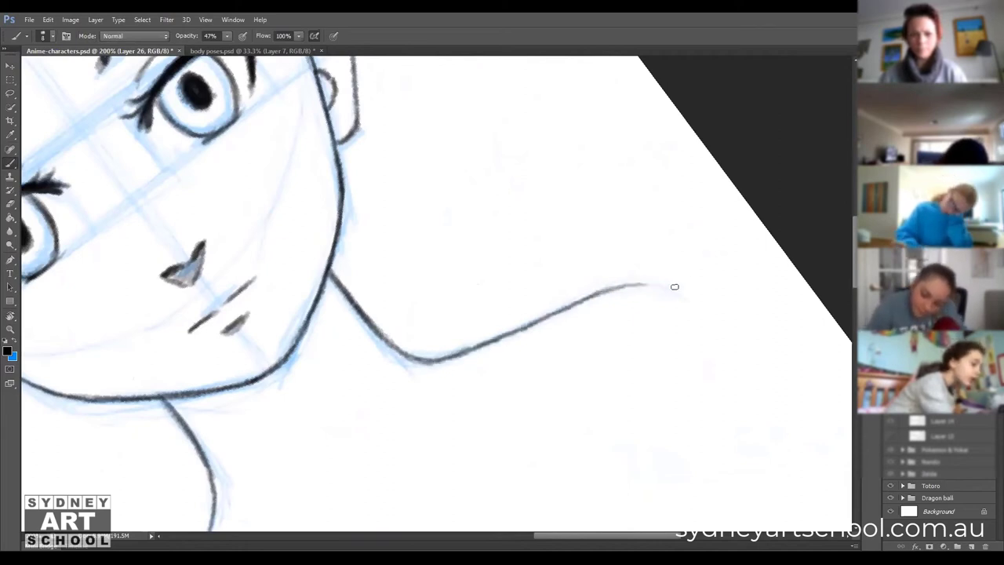
Ink the left shoulder line from the base of the neck to its outer end.
mouse_move(274, 428)
left_mouse_down()
mouse_move(554, 180)
mouse_move(568, 95)
left_mouse_up()
key("r")
mouse_move(358, 330)
left_mouse_down()
mouse_move(332, 150)
mouse_move(255, 287)
mouse_move(378, 374)
mouse_move(408, 358)
mouse_move(606, 381)
left_mouse_up()
key("b")
mouse_move(429, 357)
left_mouse_down()
mouse_move(379, 369)
mouse_move(371, 239)
left_mouse_up()
key("r")
key("ctrl+minus")
key("ctrl+minus")
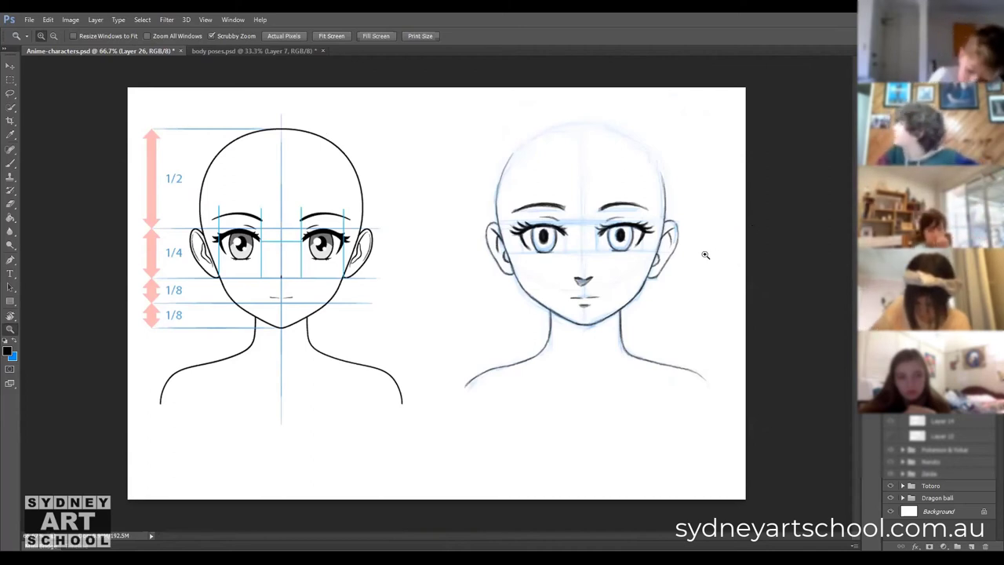
On Layer 24, sketch light fringe strands sweeping across the forehead toward both temples, plus a hair line outside the right temple.
left_click(633, 246)
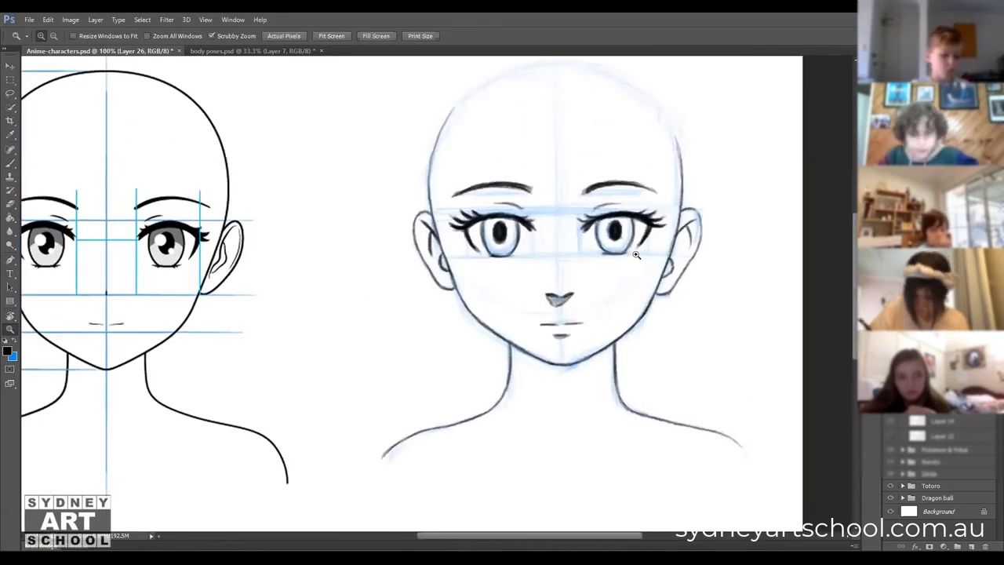
left_click(624, 257, "alt")
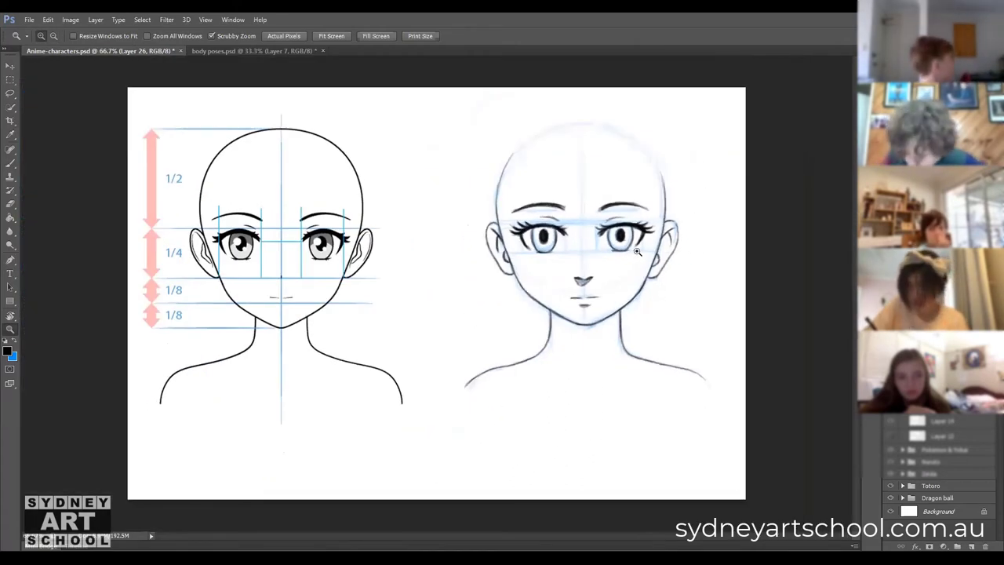
left_click(625, 253)
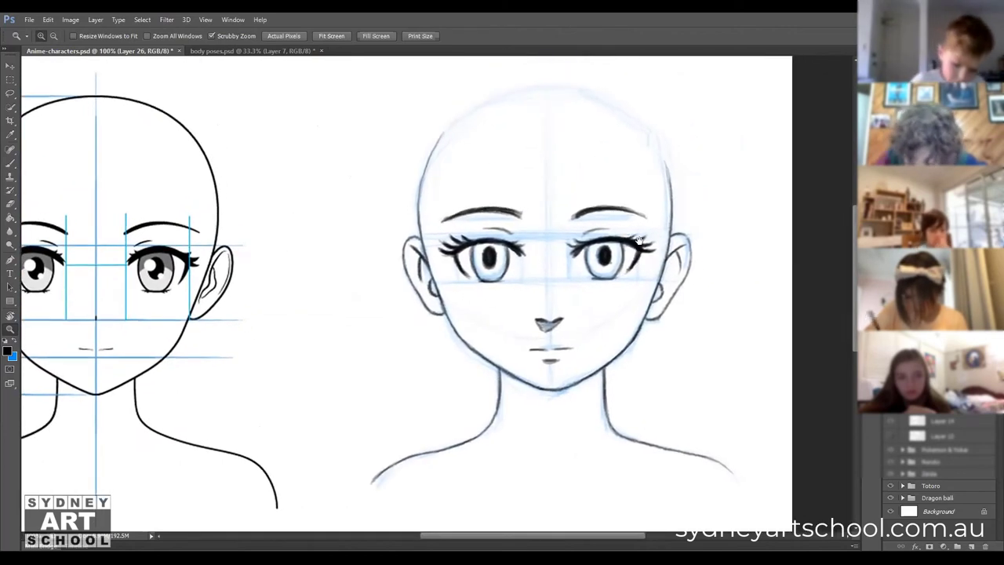
key("b")
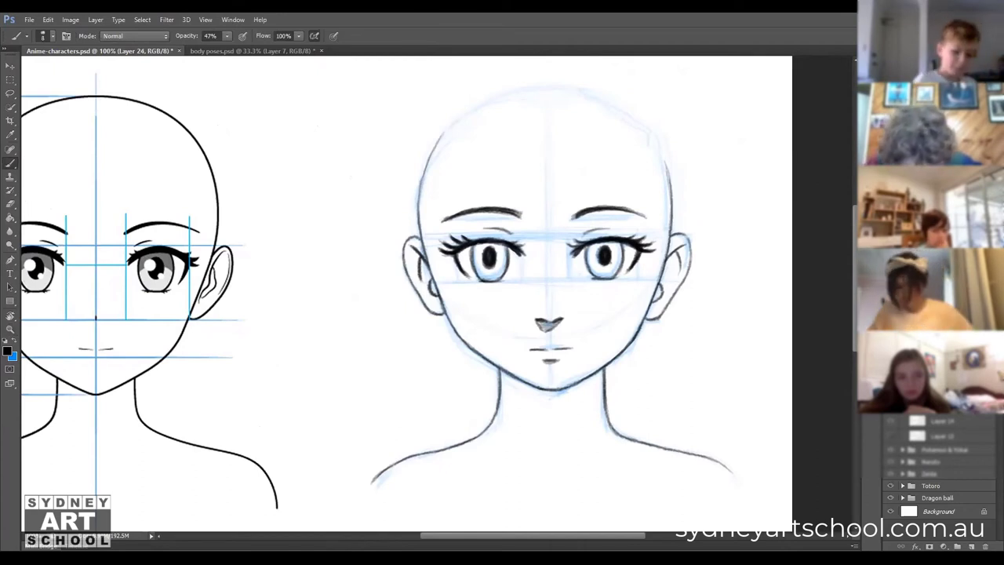
mouse_move(558, 128)
left_mouse_down()
mouse_move(500, 125)
mouse_move(530, 113)
left_mouse_up()
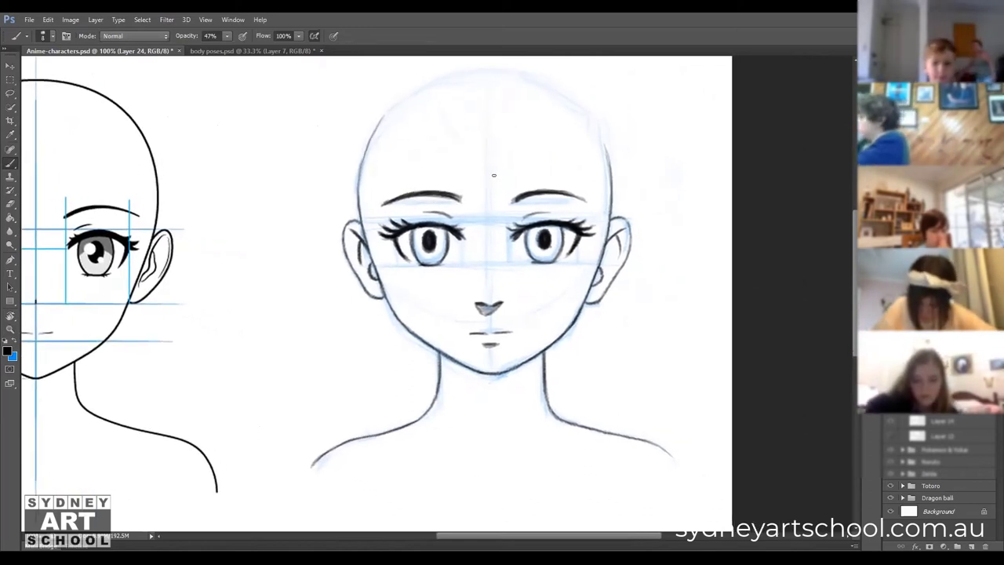
left_click_drag(451, 137, 504, 182)
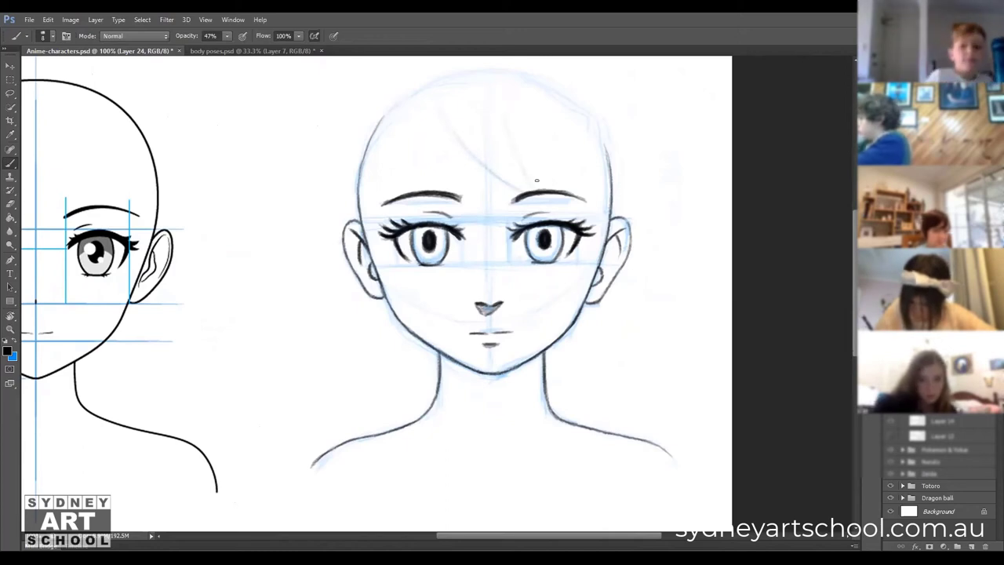
left_click_drag(512, 147, 524, 188)
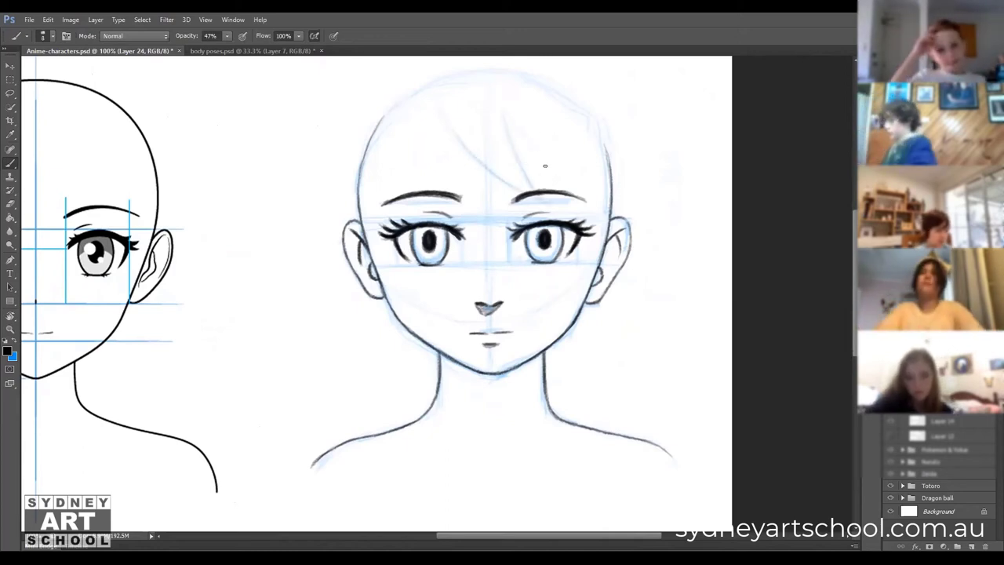
left_click_drag(579, 151, 593, 214)
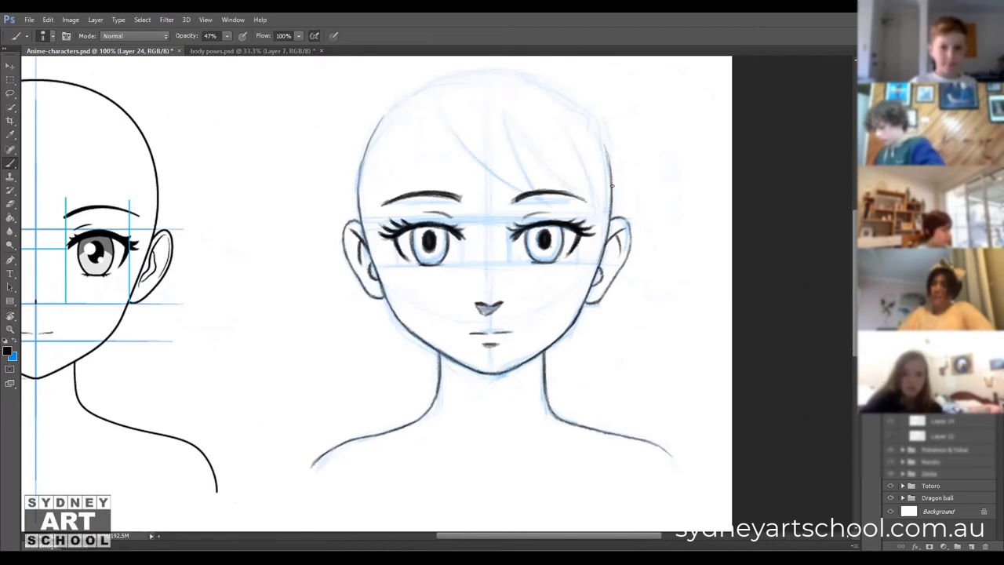
left_click_drag(622, 162, 618, 203)
mouse_move(442, 106)
left_mouse_down()
mouse_move(433, 170)
mouse_move(370, 205)
left_mouse_up()
left_click_drag(405, 163, 364, 218)
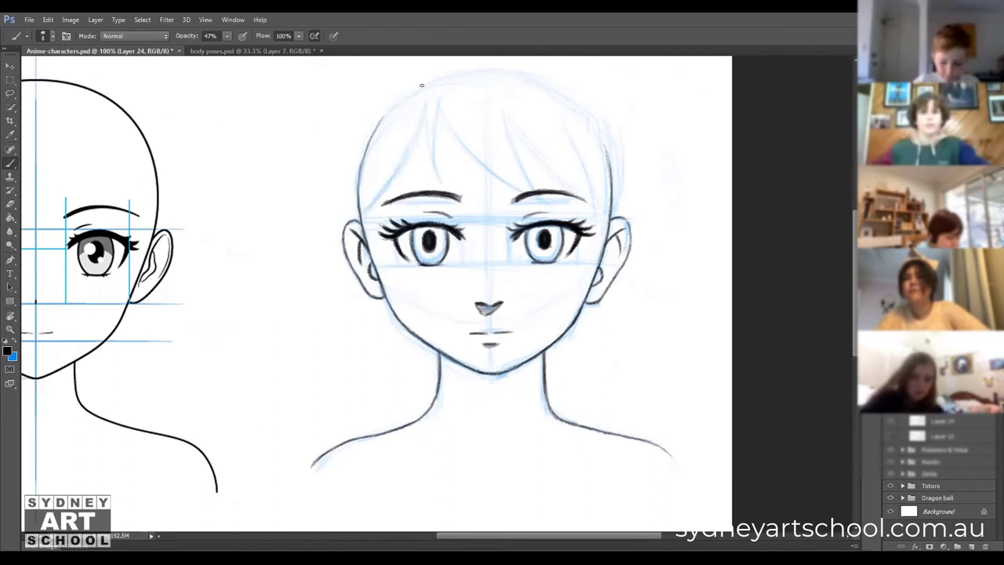
Sketch the hair's outline above the crown and down the right side past the ear to the shoulder, adding inner strands.
scroll(529, 118, "up", 2)
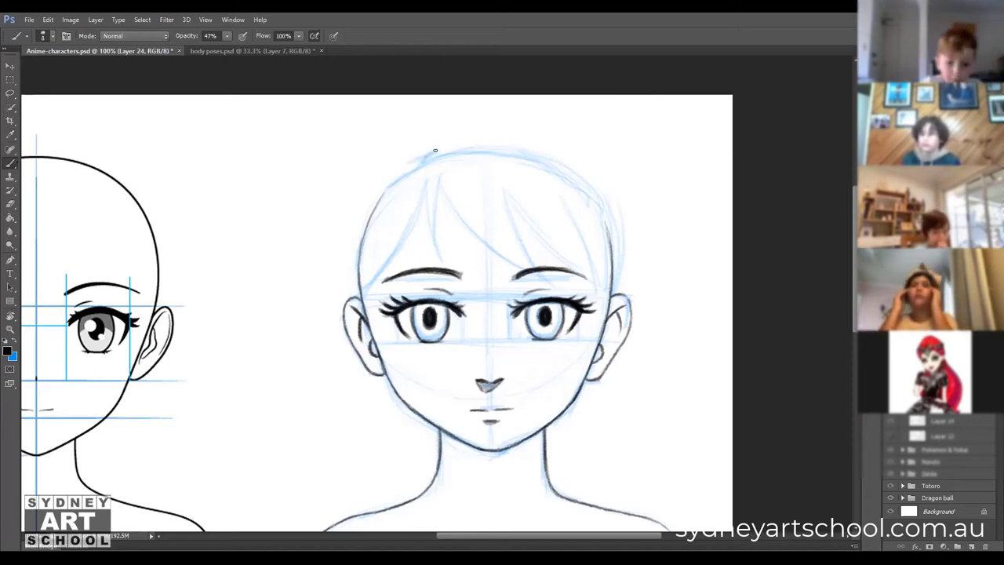
mouse_move(451, 147)
left_mouse_down()
mouse_move(494, 138)
mouse_move(447, 148)
mouse_move(470, 141)
left_mouse_up()
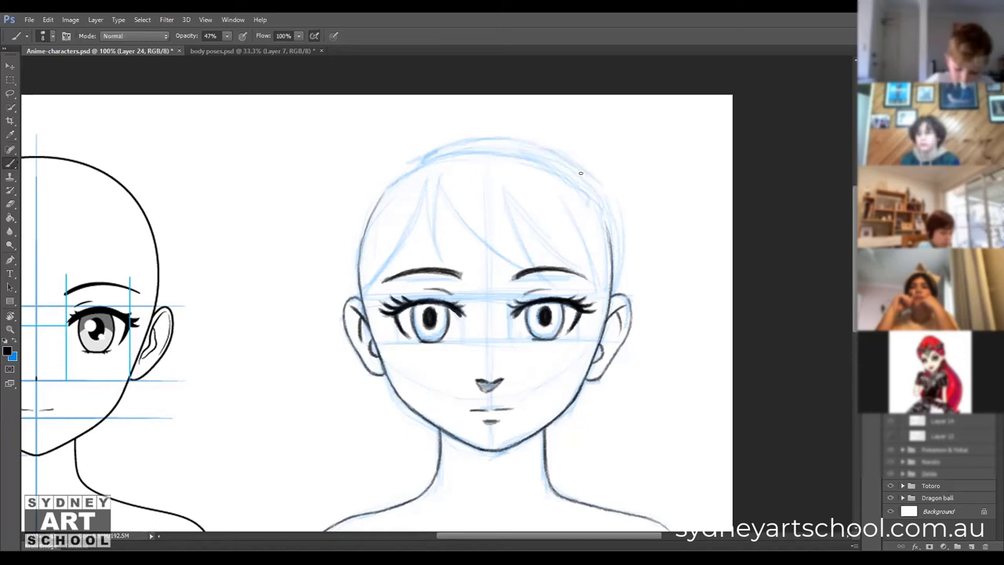
mouse_move(626, 241)
left_mouse_down()
mouse_move(633, 307)
mouse_move(581, 480)
left_mouse_up()
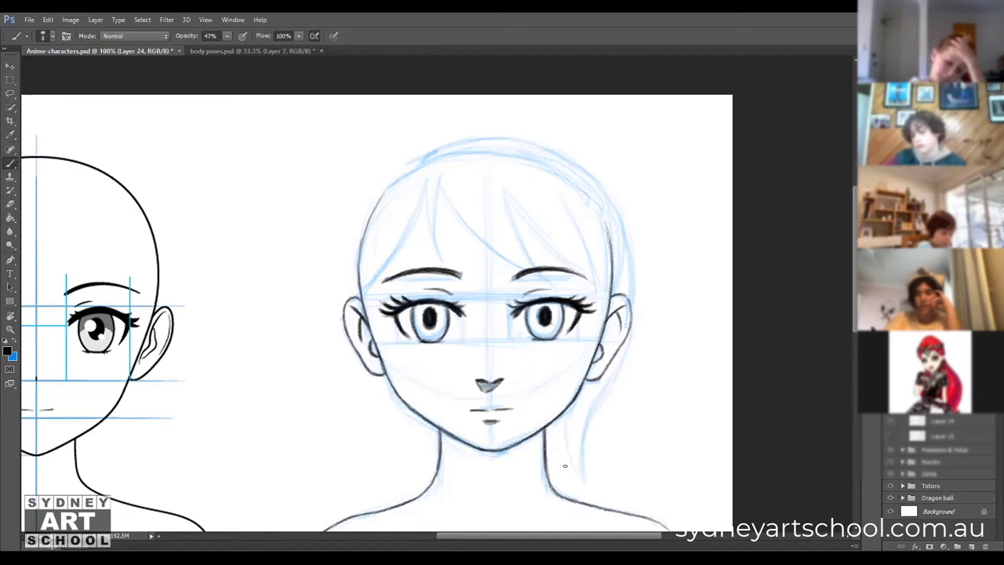
left_click_drag(584, 433, 554, 483)
Sketch the left side's outer hair outline down to the shoulder and strands falling in front of the left ear.
mouse_move(363, 202)
left_mouse_down()
mouse_move(345, 246)
mouse_move(345, 287)
left_mouse_up()
mouse_move(388, 413)
left_mouse_down()
mouse_move(372, 481)
mouse_move(413, 436)
mouse_move(377, 482)
mouse_move(432, 431)
mouse_move(410, 483)
left_mouse_up()
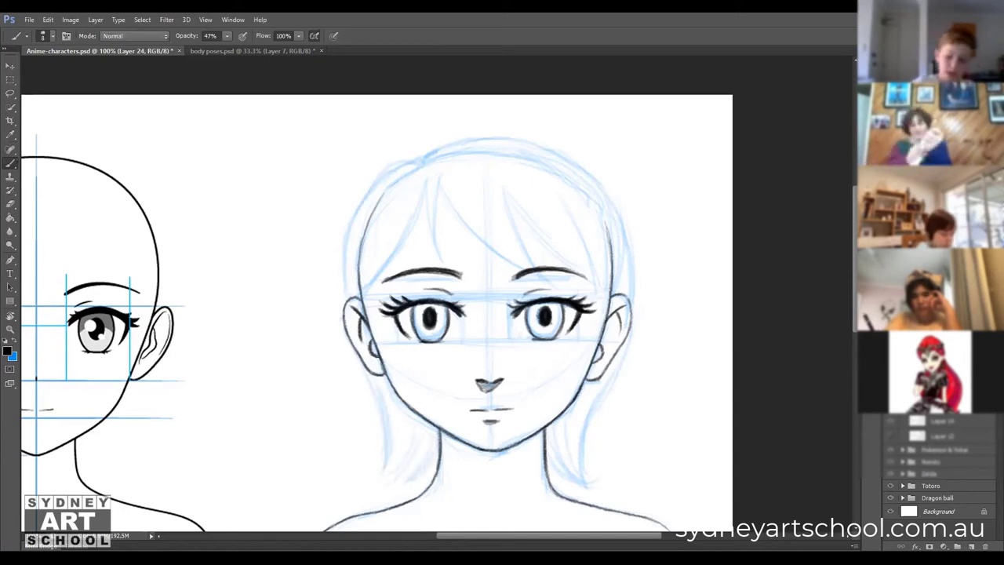
left_click_drag(375, 367, 376, 408)
left_click_drag(380, 319, 374, 400)
left_click_drag(380, 276, 374, 371)
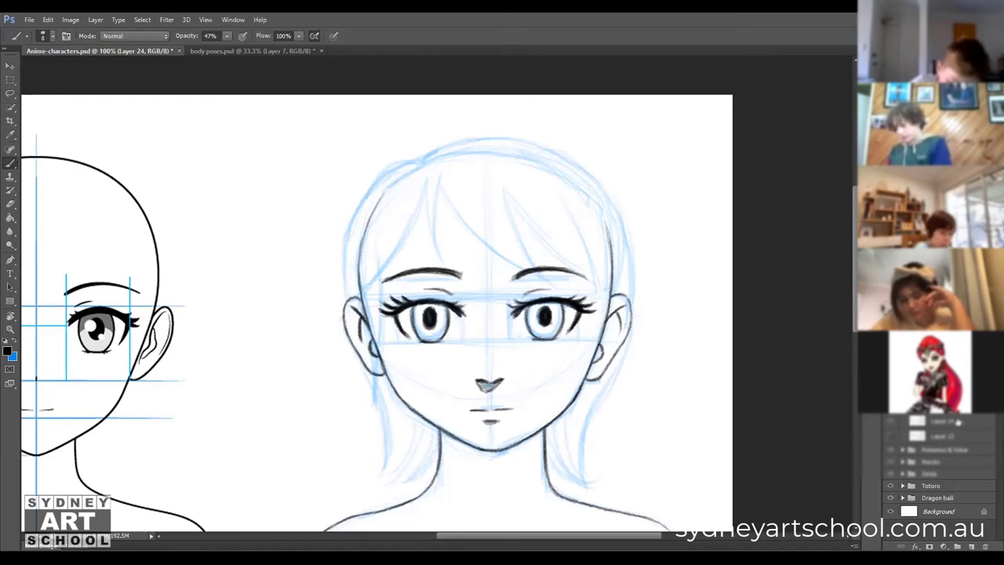
On Layer 26, erase the inked head outline above the left ear.
key("ctrl+shift+alt+n")
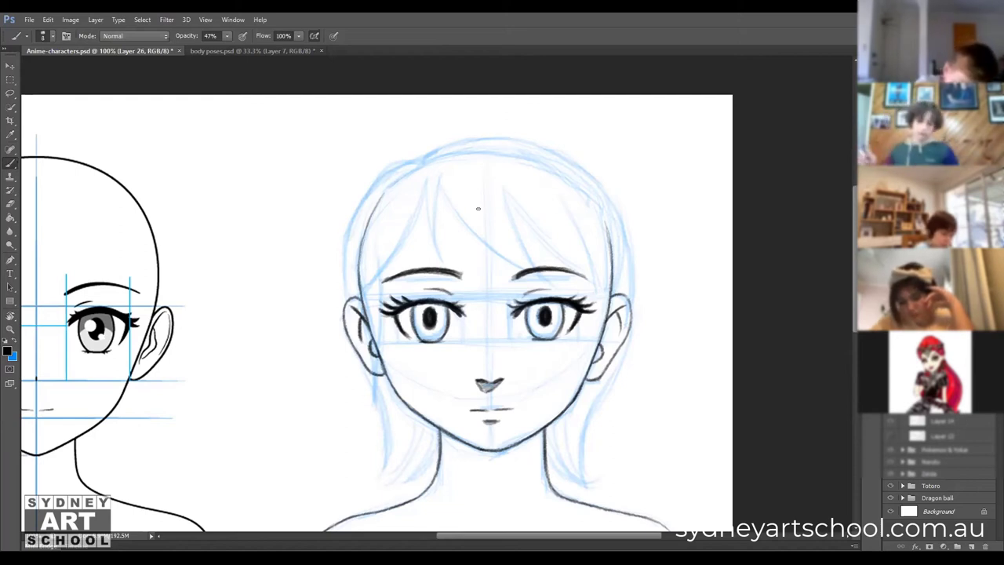
key("z")
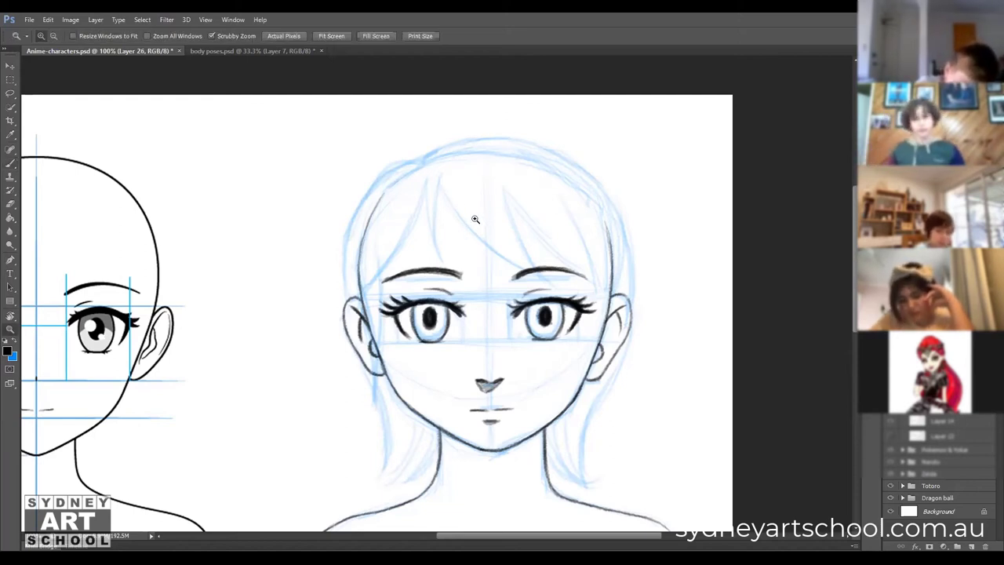
left_click(482, 222)
mouse_move(531, 243)
left_mouse_down()
mouse_move(428, 102)
mouse_move(486, 89)
mouse_move(495, 220)
mouse_move(479, 197)
left_mouse_up()
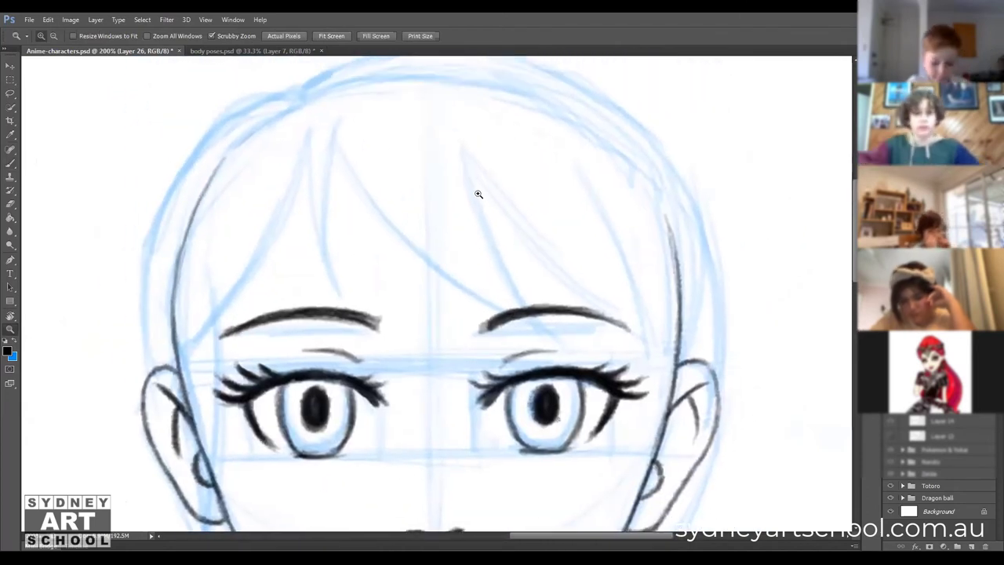
key("b")
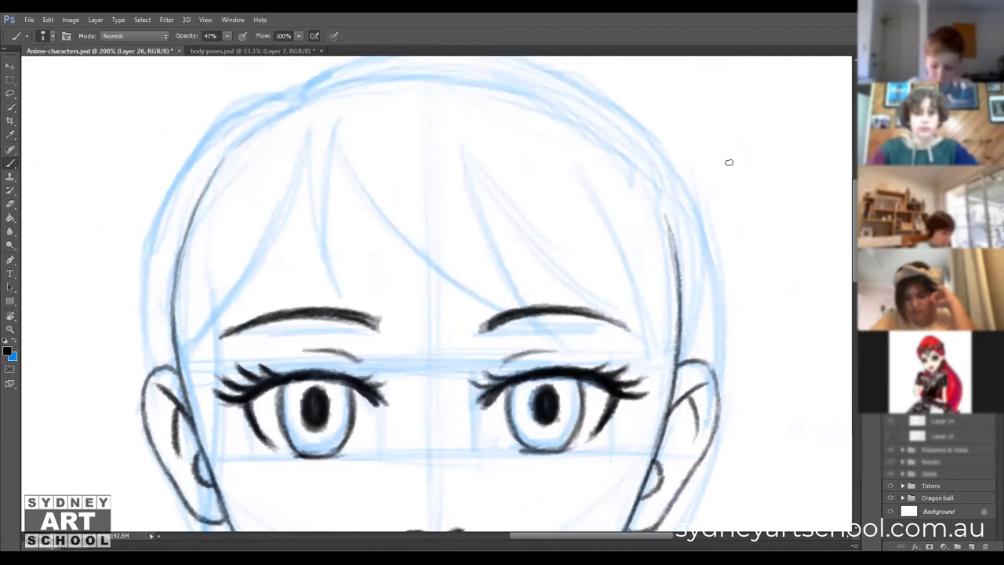
left_click_drag(591, 197, 646, 213)
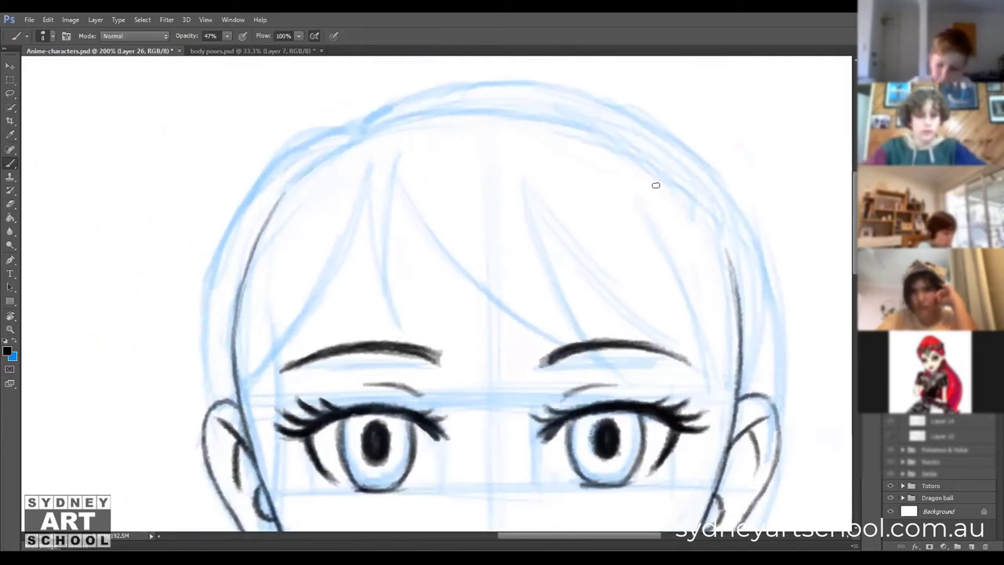
key("e")
mouse_move(280, 191)
left_mouse_down()
mouse_move(234, 281)
mouse_move(277, 207)
mouse_move(221, 347)
mouse_move(235, 355)
mouse_move(232, 383)
left_mouse_up()
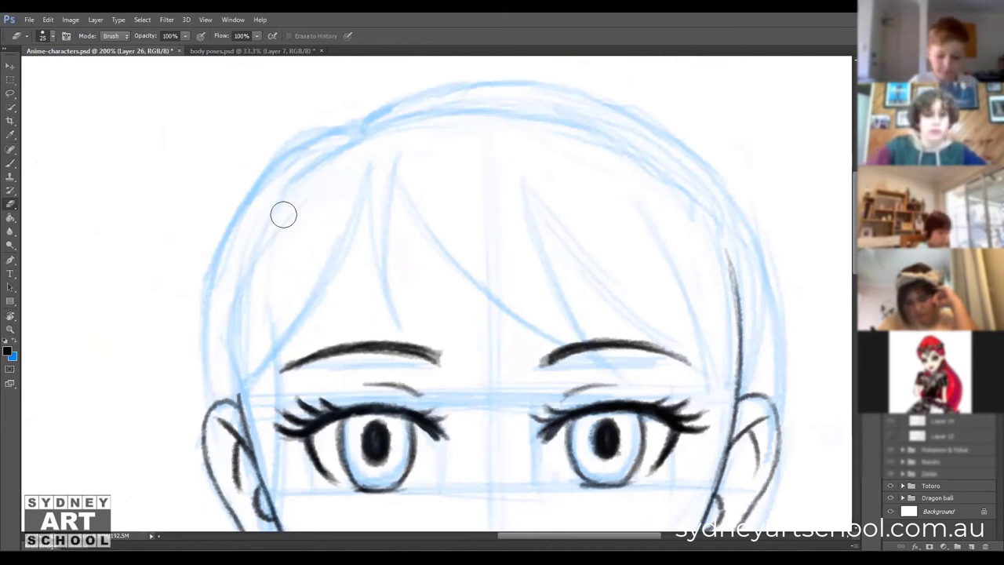
Ink the fringe strand sweeping from the parting down past the left eyebrow to the top of the left ear.
key("b")
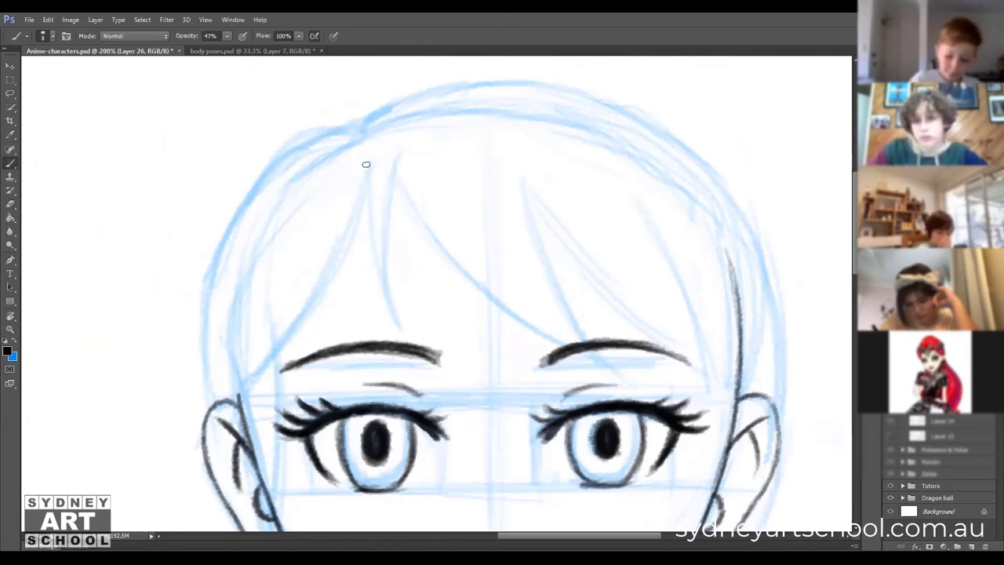
mouse_move(370, 164)
left_mouse_down()
mouse_move(318, 278)
mouse_move(345, 229)
mouse_move(306, 258)
left_mouse_up()
mouse_move(314, 292)
left_mouse_down()
mouse_move(216, 406)
mouse_move(309, 297)
left_mouse_up()
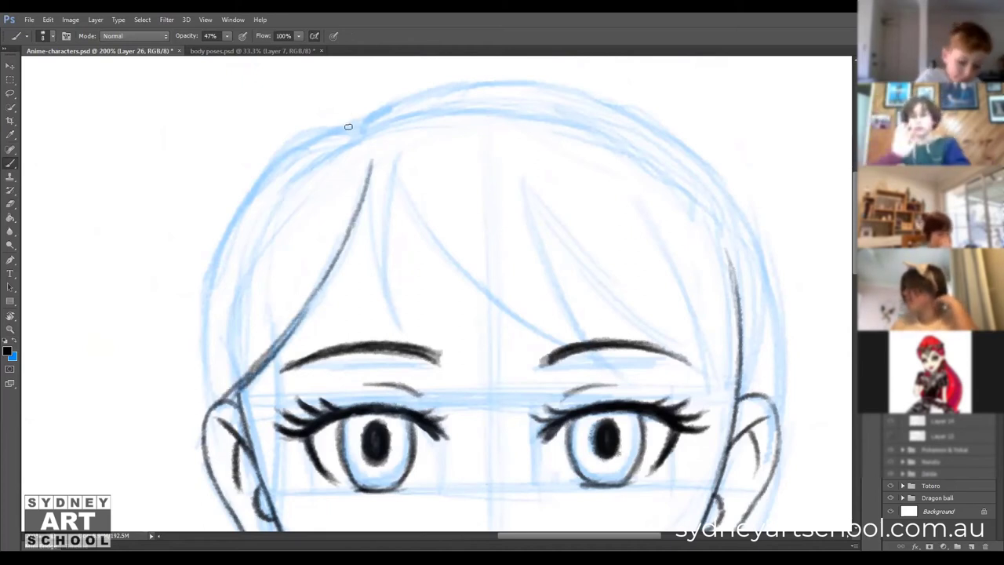
Ink the outer hair outline from the parting down the left side to the ear, adding two inner strands beside the temple.
mouse_move(357, 127)
left_mouse_down()
mouse_move(332, 117)
mouse_move(358, 127)
mouse_move(286, 135)
mouse_move(223, 238)
mouse_move(201, 338)
mouse_move(203, 456)
left_mouse_up()
key("e")
key("b")
left_click_drag(308, 166, 242, 267)
left_click_drag(290, 188, 258, 282)
left_click_drag(278, 249, 229, 356)
Erase the inked face edge beside the left ear and redraw it as a hair strand.
scroll(375, 357, "down", 8)
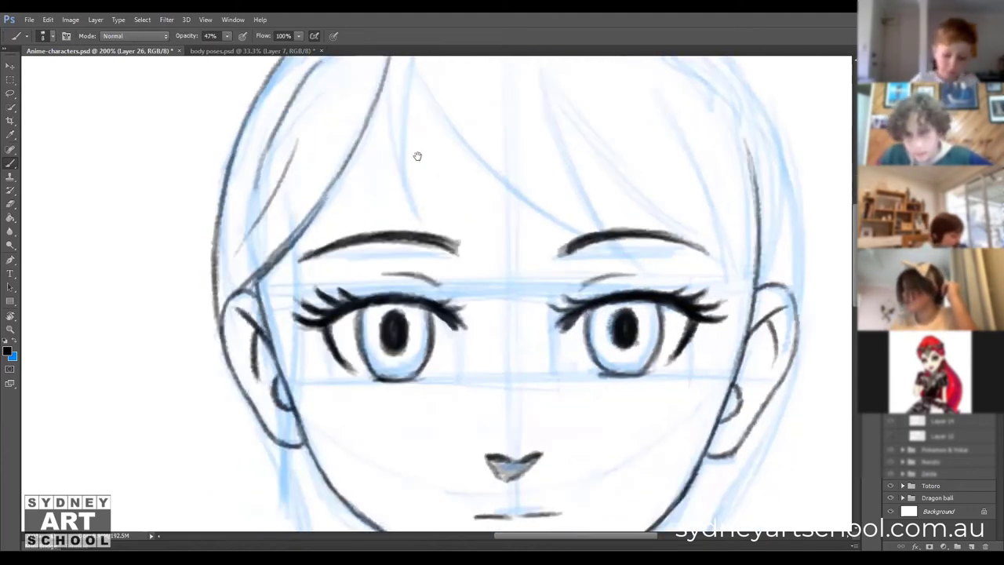
scroll(377, 264, "up", 4)
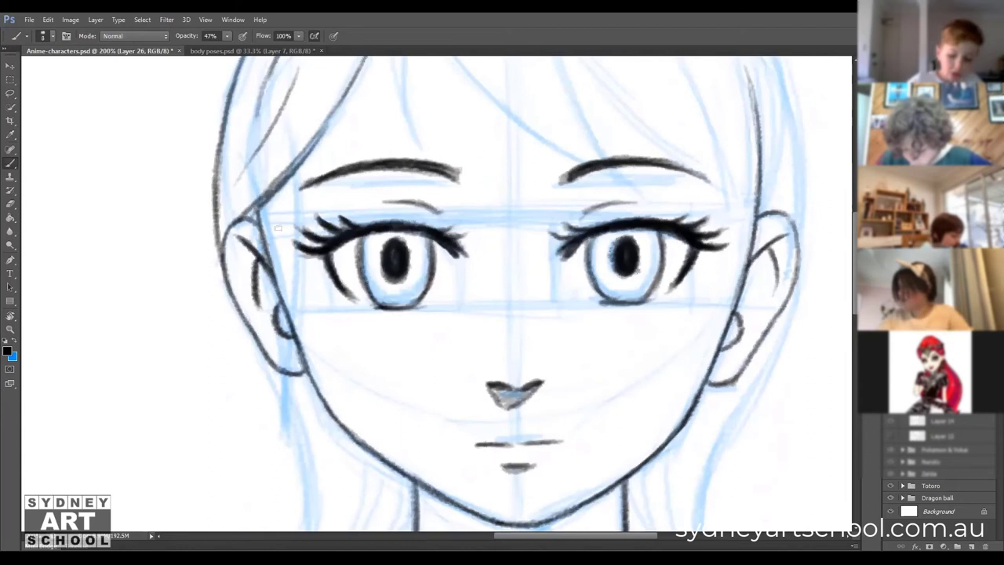
key("e")
mouse_move(267, 207)
left_mouse_down()
mouse_move(283, 182)
mouse_move(249, 207)
mouse_move(294, 153)
mouse_move(272, 261)
mouse_move(289, 163)
mouse_move(280, 283)
mouse_move(268, 219)
mouse_move(279, 284)
mouse_move(269, 203)
mouse_move(282, 303)
mouse_move(263, 214)
mouse_move(284, 358)
mouse_move(273, 227)
mouse_move(285, 381)
left_mouse_up()
key("b")
left_click_drag(256, 232, 280, 375)
Ink the side lock in front of the left ear with two lines, carrying it down below the jaw.
left_click_drag(281, 338, 279, 447)
left_click_drag(297, 157, 291, 470)
left_click_drag(289, 364, 295, 494)
left_click_drag(287, 458, 301, 514)
left_click_drag(331, 257, 335, 141)
left_click_drag(287, 279, 301, 397)
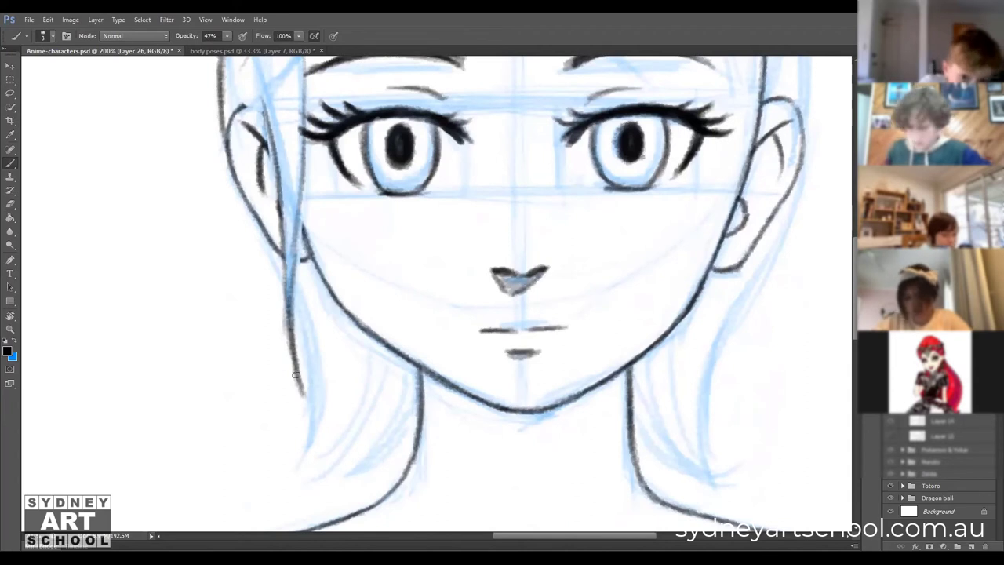
Reinforce the side lock's lines by the left ear and extend its outer edge down toward the shoulder.
left_click_drag(381, 223, 359, 418)
left_click_drag(320, 183, 262, 273)
mouse_move(298, 214)
left_mouse_down()
mouse_move(213, 301)
mouse_move(268, 260)
left_mouse_up()
left_click_drag(214, 298, 281, 253)
mouse_move(257, 287)
left_mouse_down()
mouse_move(236, 354)
mouse_move(258, 393)
left_mouse_up()
left_click_drag(319, 319, 303, 184)
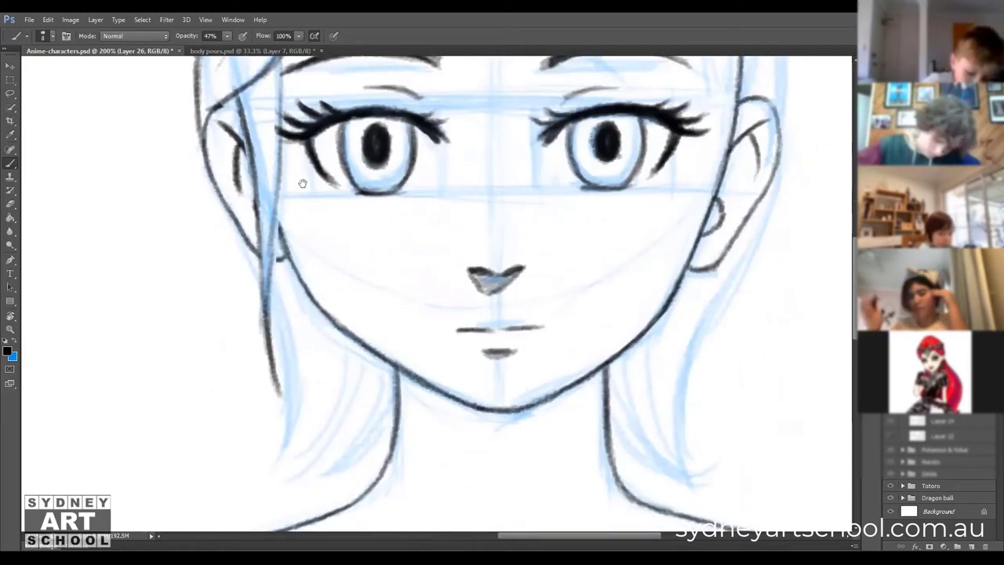
left_click_drag(267, 301, 260, 225)
left_click_drag(271, 135, 276, 179)
mouse_move(267, 132)
left_mouse_down()
mouse_move(262, 244)
mouse_move(266, 236)
mouse_move(276, 279)
left_mouse_up()
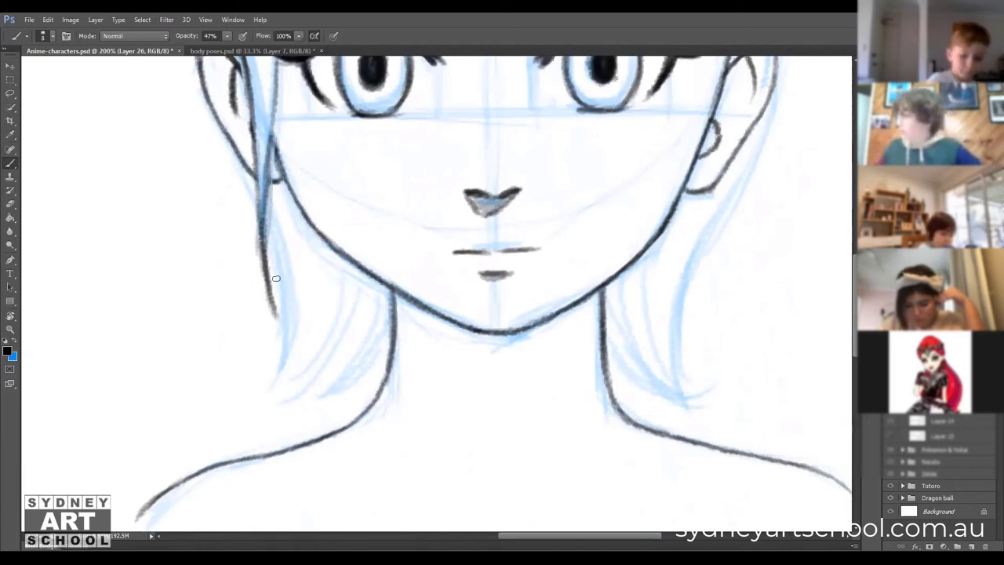
left_click_drag(236, 160, 257, 211)
left_click_drag(266, 289, 280, 389)
Ink the outer tip of the left hair lock, with thin strands tapering to a point above the shoulder.
left_click_drag(322, 303, 290, 365)
left_click_drag(328, 320, 253, 416)
left_click_drag(314, 357, 245, 417)
left_click_drag(311, 305, 259, 400)
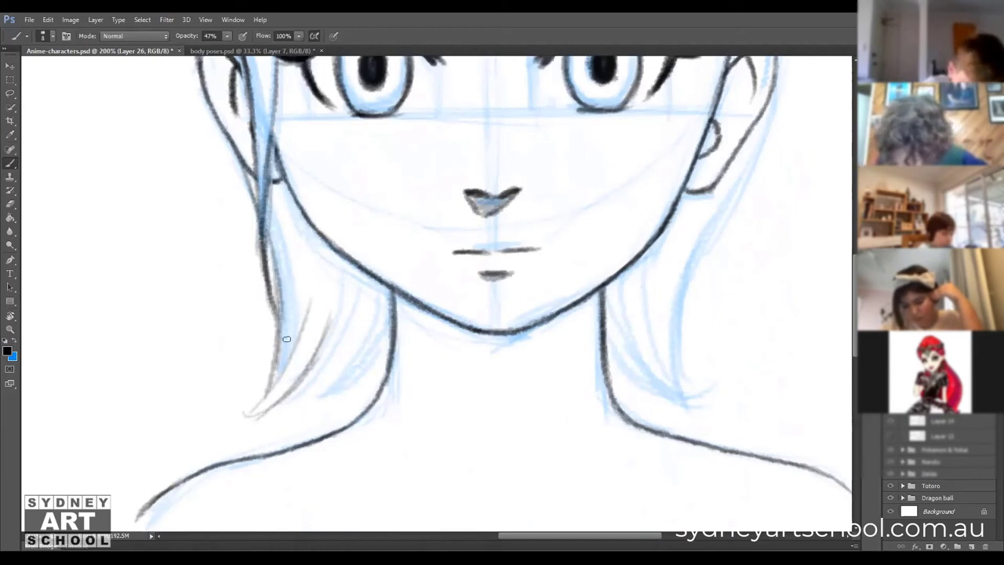
left_click_drag(286, 339, 261, 409)
Ink the inner edge of the left hair lock curving away from the neck, and fill it with tapering strands.
left_click_drag(389, 298, 359, 365)
left_click_drag(391, 329, 306, 403)
mouse_move(335, 358)
left_mouse_down()
mouse_move(301, 403)
mouse_move(316, 357)
mouse_move(276, 419)
left_mouse_up()
mouse_move(345, 294)
left_mouse_down()
mouse_move(306, 383)
mouse_move(267, 423)
left_mouse_up()
left_click_drag(334, 387, 284, 414)
left_click_drag(359, 361, 287, 412)
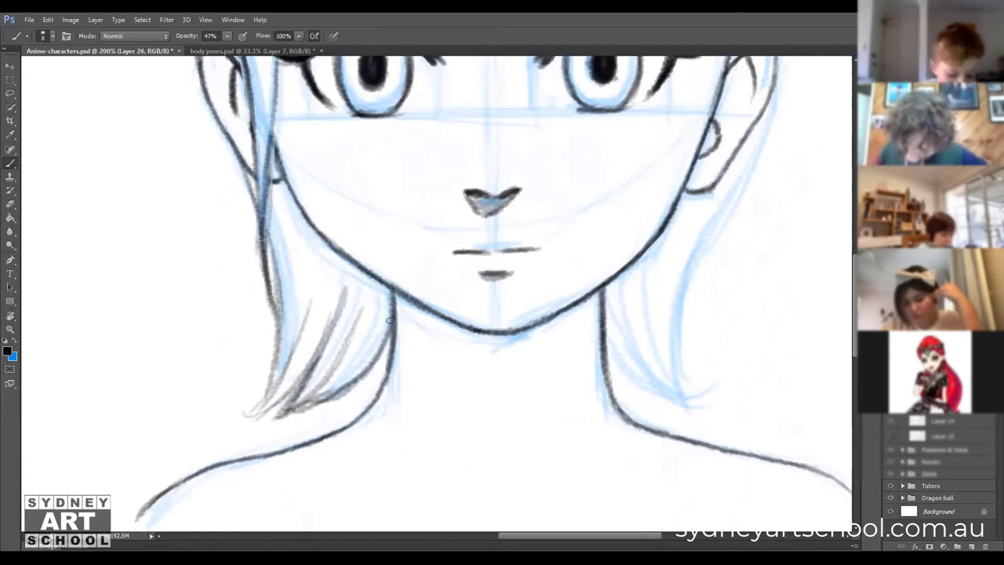
left_click_drag(390, 322, 337, 393)
Ink two short fringe strands falling from the parting toward the inner end of the left eyebrow.
mouse_move(600, 190)
left_mouse_down()
mouse_move(551, 191)
mouse_move(447, 395)
mouse_move(514, 339)
mouse_move(500, 228)
mouse_move(488, 280)
mouse_move(489, 229)
mouse_move(374, 138)
left_mouse_up()
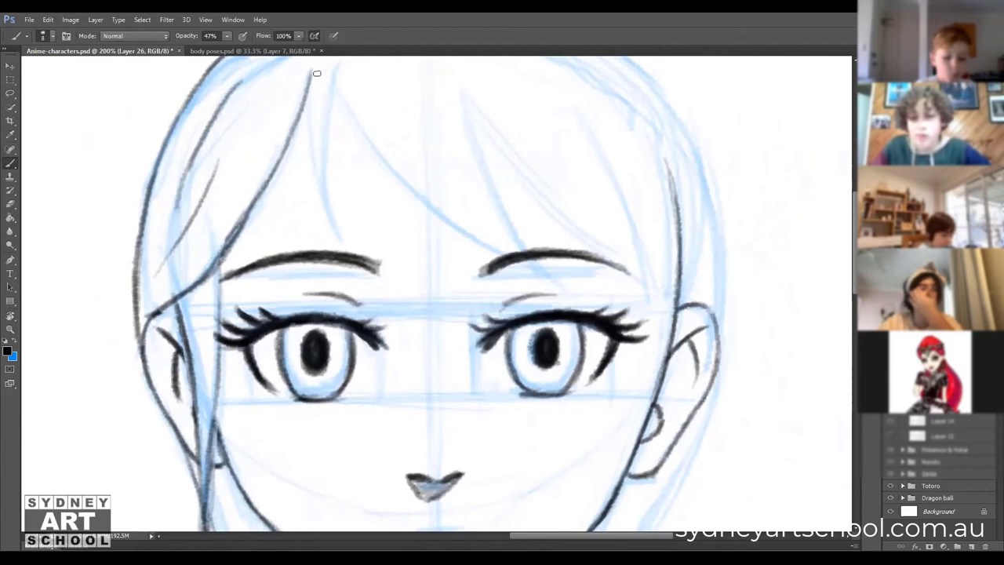
left_click_drag(316, 73, 287, 82)
mouse_move(314, 119)
left_mouse_down()
mouse_move(330, 240)
mouse_move(352, 253)
mouse_move(384, 320)
left_mouse_up()
left_click_drag(340, 115, 386, 338)
left_click_drag(462, 306, 375, 334)
Ink the long fringe strand sweeping from the parting across the forehead, plus the central strands reaching the right eyebrow.
left_click_drag(250, 127, 388, 319)
left_click_drag(290, 208, 414, 338)
mouse_move(368, 295)
left_mouse_down()
mouse_move(416, 335)
mouse_move(480, 365)
left_mouse_up()
left_click_drag(344, 157, 439, 308)
left_click_drag(368, 197, 474, 345)
left_click_drag(381, 149, 471, 329)
left_click_drag(396, 193, 488, 352)
left_click_drag(440, 268, 498, 377)
Ink the right-hand fringe strands sweeping over the right eyebrow toward the temple and the top of the ear.
left_click_drag(396, 189, 486, 305)
left_click_drag(453, 261, 538, 339)
left_click_drag(501, 307, 594, 416)
left_click_drag(522, 226, 595, 409)
Erase the inked head outline above the right ear and ink a hair strand down the right temple in its place.
scroll(560, 271, "right", 3)
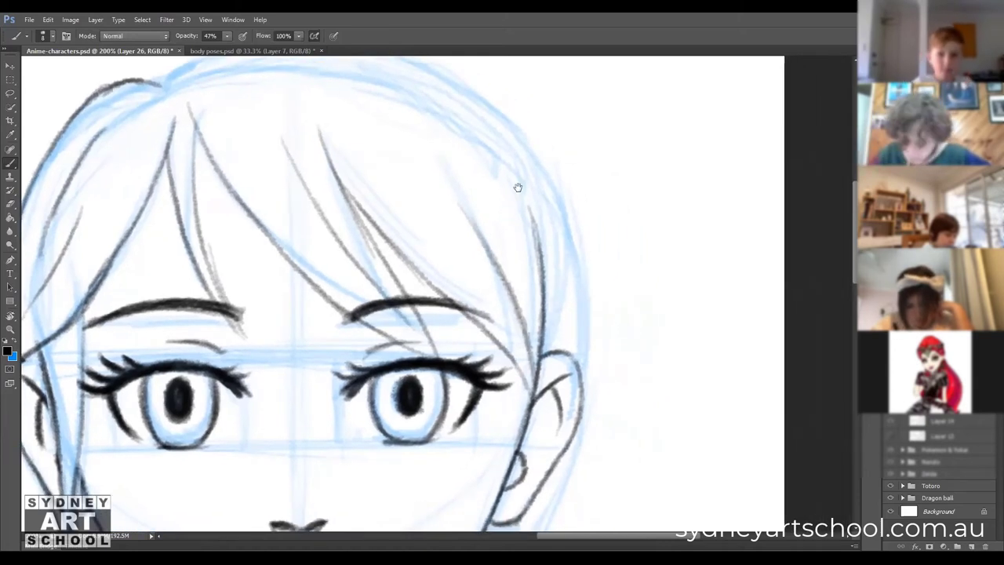
key("e")
left_click_drag(538, 304, 538, 348)
key("b")
left_click_drag(516, 187, 535, 324)
left_click_drag(523, 220, 533, 368)
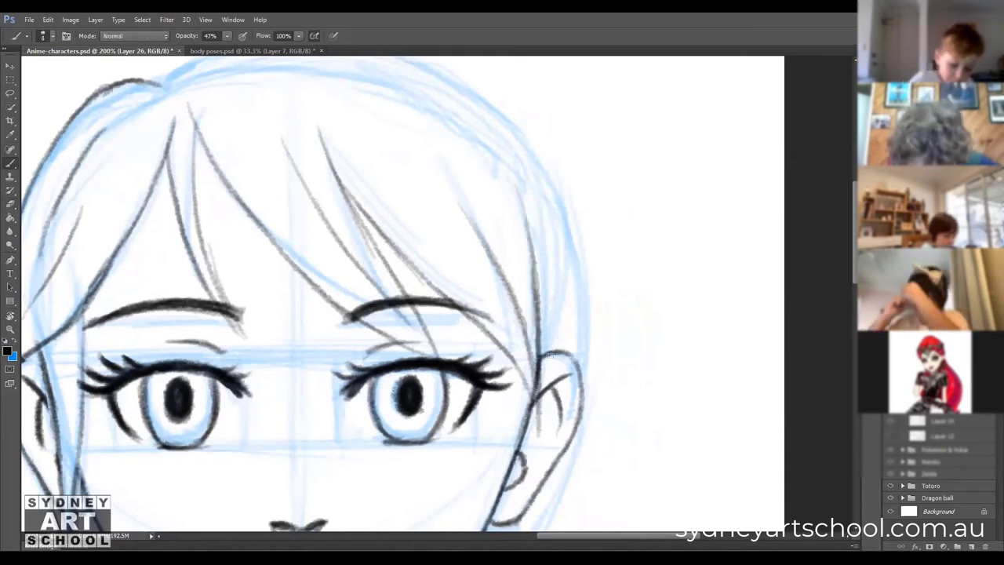
left_click_drag(544, 235, 536, 123)
Clean up the overlapping lines at the top of the right ear and ink the temple strands down over it.
key("e")
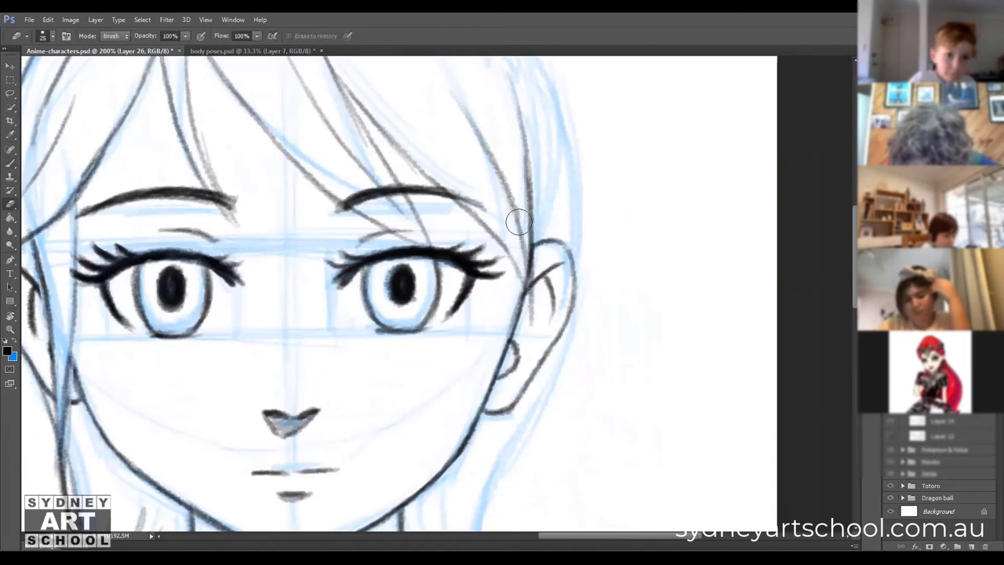
mouse_move(527, 266)
left_mouse_down()
mouse_move(524, 220)
mouse_move(531, 329)
mouse_move(532, 316)
left_mouse_up()
key("b")
mouse_move(502, 227)
left_mouse_down()
mouse_move(529, 324)
mouse_move(522, 200)
mouse_move(530, 306)
left_mouse_up()
mouse_move(529, 254)
left_mouse_down()
mouse_move(534, 378)
mouse_move(528, 276)
left_mouse_up()
Ink the outer hair outline from the parting over the crown and down the right side past the ear to the shoulder.
left_click_drag(502, 65, 505, 226)
mouse_move(157, 143)
left_mouse_down()
mouse_move(253, 92)
mouse_move(356, 100)
mouse_move(232, 94)
mouse_move(431, 102)
mouse_move(399, 105)
mouse_move(435, 132)
mouse_move(396, 109)
mouse_move(545, 259)
mouse_move(584, 361)
mouse_move(599, 366)
left_mouse_up()
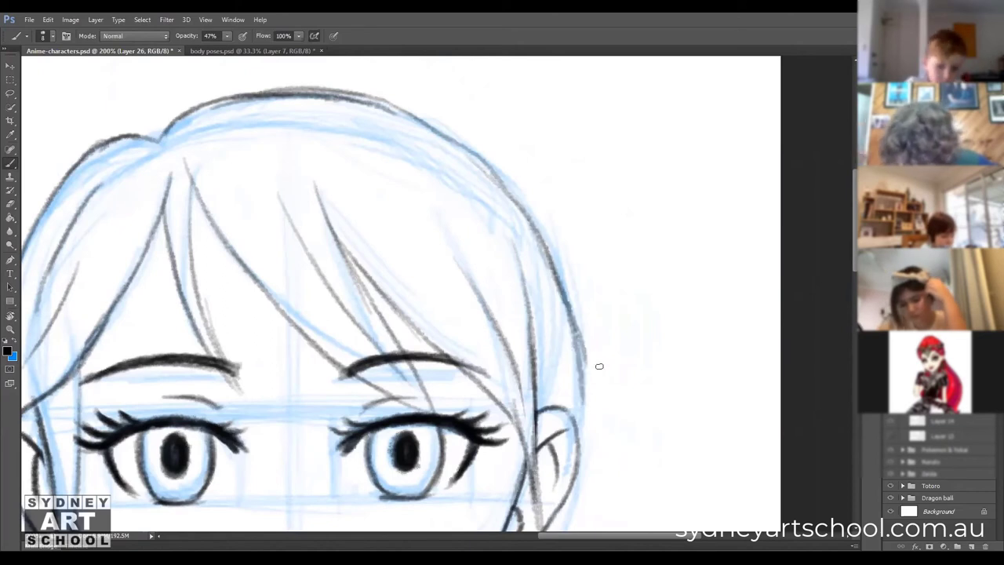
scroll(583, 217, "down", 5)
mouse_move(582, 149)
left_mouse_down()
mouse_move(579, 248)
mouse_move(557, 327)
mouse_move(575, 207)
left_mouse_up()
left_click_drag(589, 143, 532, 306)
left_click_drag(554, 255, 502, 408)
left_click_drag(533, 306, 506, 462)
left_click_drag(509, 369, 502, 461)
mouse_move(556, 247)
left_mouse_down()
mouse_move(513, 338)
mouse_move(521, 477)
left_mouse_up()
Ink the inner edge of the right hair lock along the neck and add strands converging at its tip.
left_click_drag(455, 325, 474, 430)
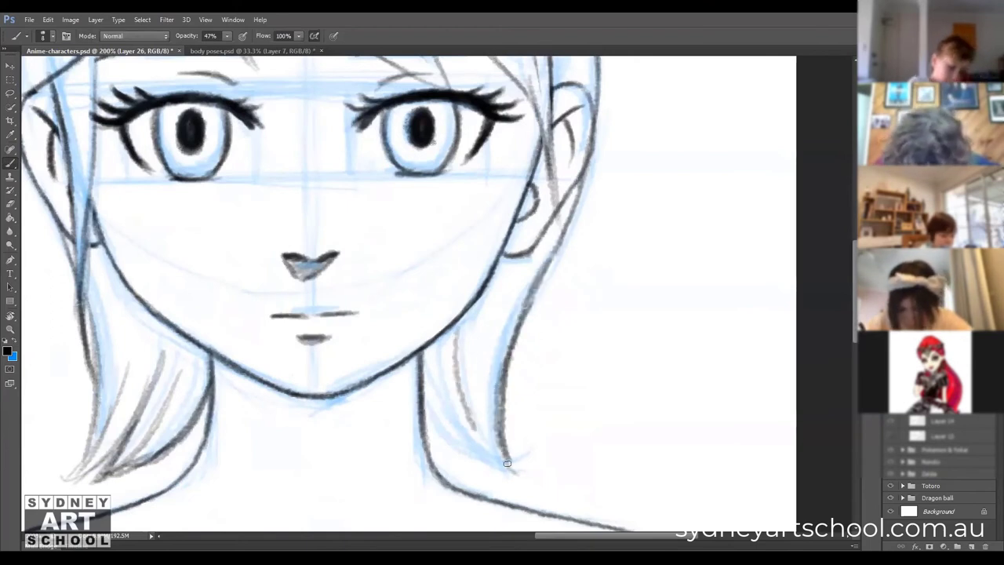
left_click_drag(425, 387, 453, 454)
mouse_move(420, 405)
left_mouse_down()
mouse_move(495, 468)
mouse_move(506, 463)
left_mouse_up()
left_click_drag(475, 406, 517, 473)
mouse_move(496, 271)
left_mouse_down()
mouse_move(471, 388)
mouse_move(473, 378)
left_mouse_up()
mouse_move(476, 307)
left_mouse_down()
mouse_move(459, 384)
mouse_move(451, 382)
left_mouse_up()
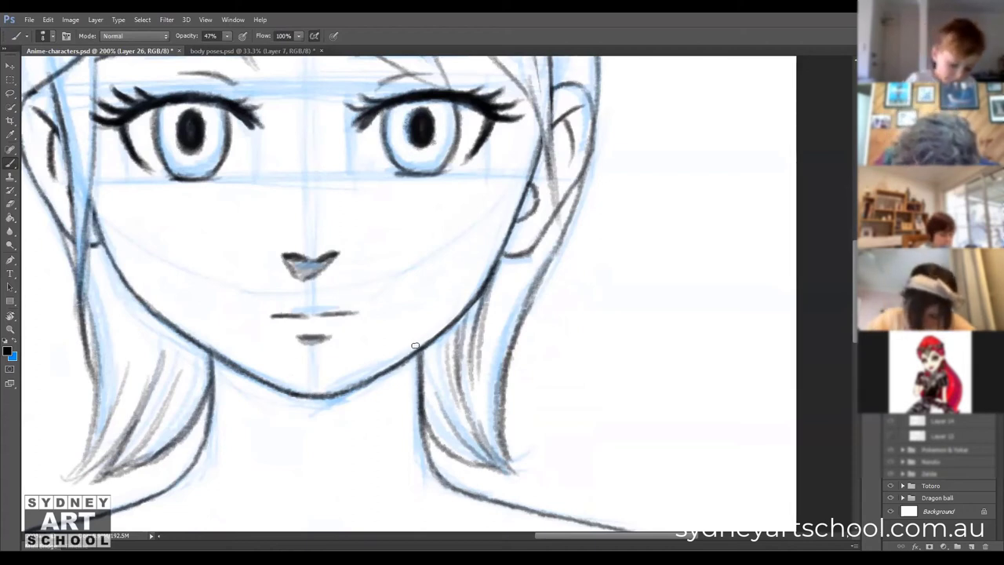
View the whole page and compare the inked character with the blue construction sketch hidden and shown.
key("z")
left_click(455, 278, "alt")
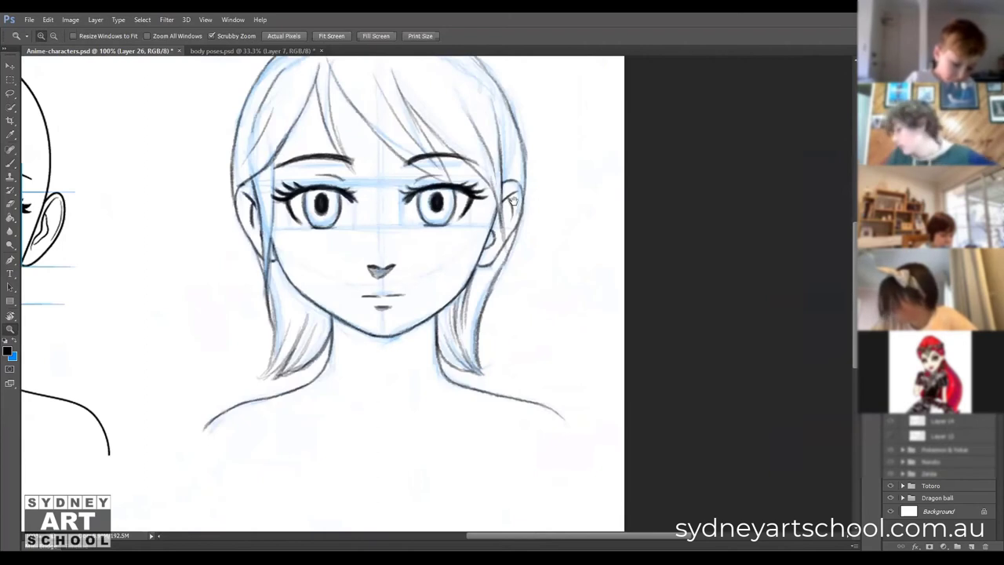
left_click_drag(533, 280, 596, 274)
left_click(499, 312, "alt")
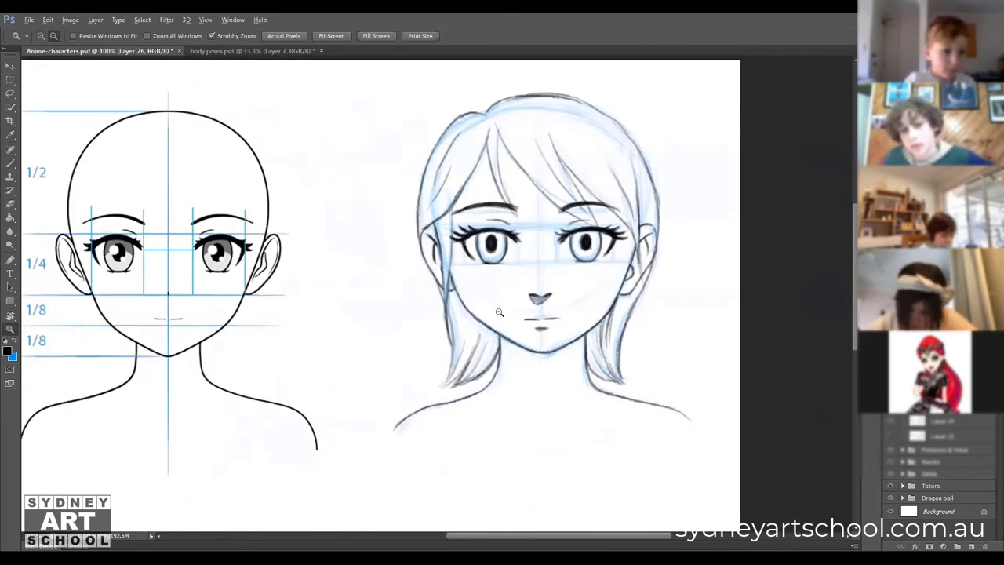
left_click(499, 313, "alt")
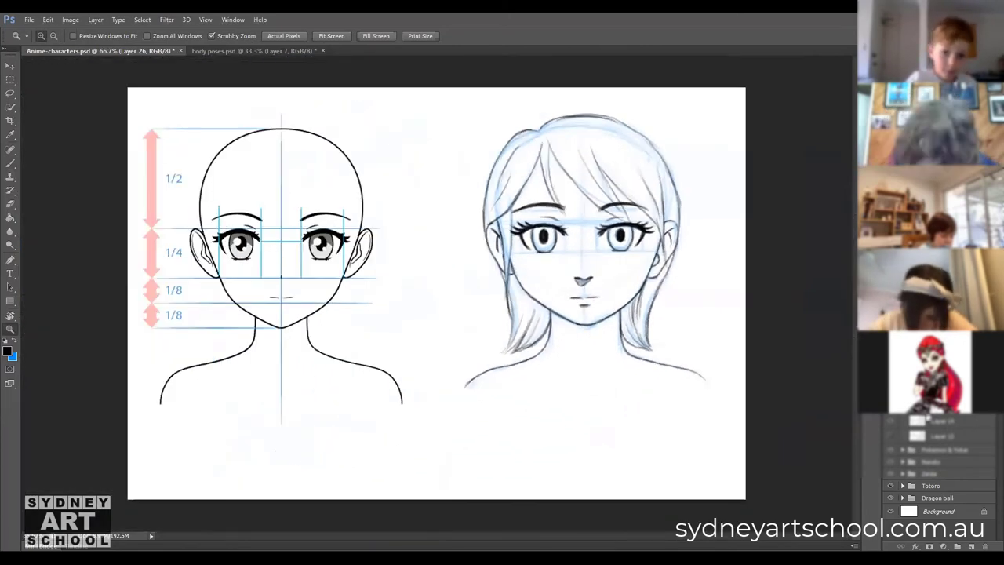
key("ctrl+comma")
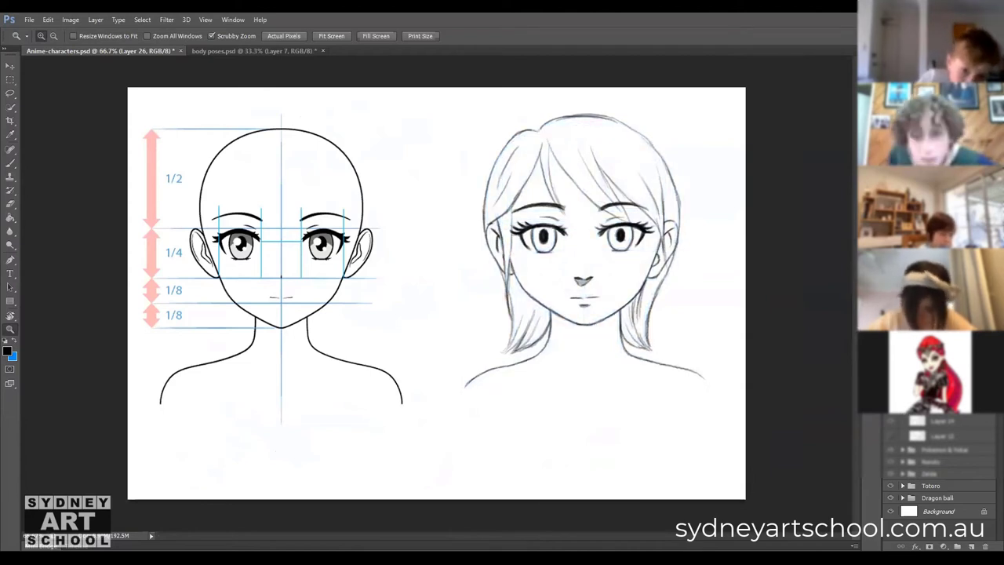
key("ctrl+comma")
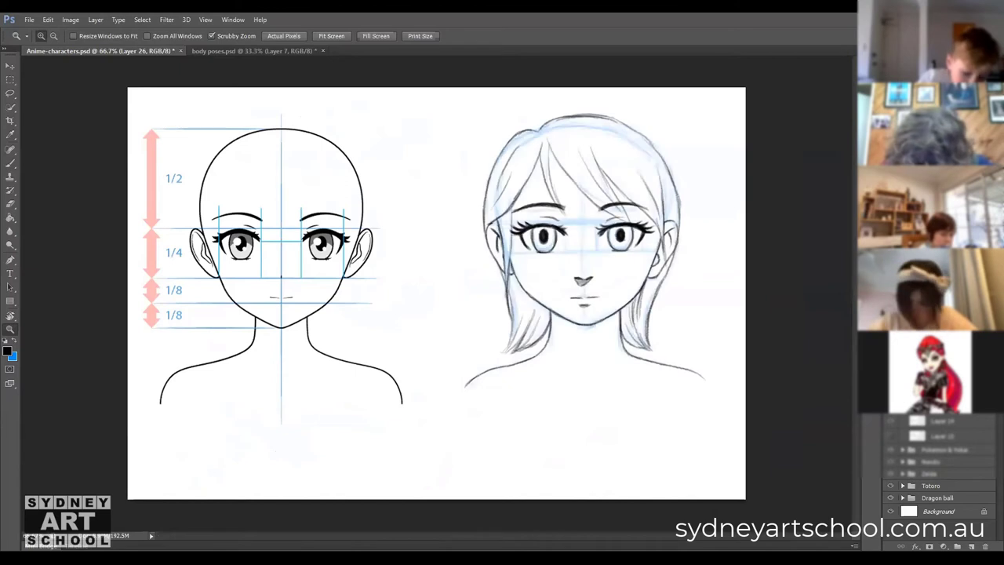
key("ctrl+comma")
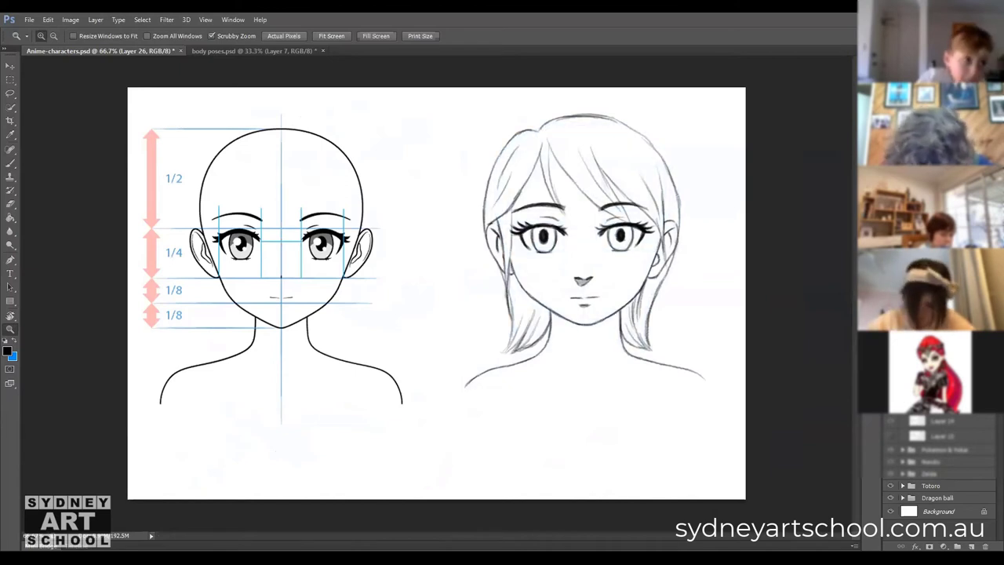
key("ctrl+comma")
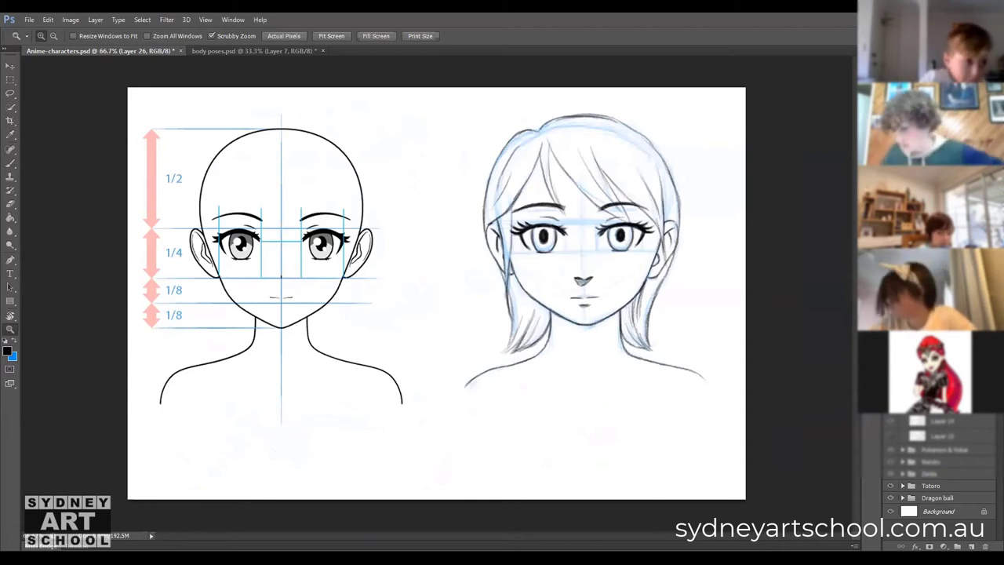
Examine the template's eyes up close and compare them with the drawn character's face.
left_click(562, 231)
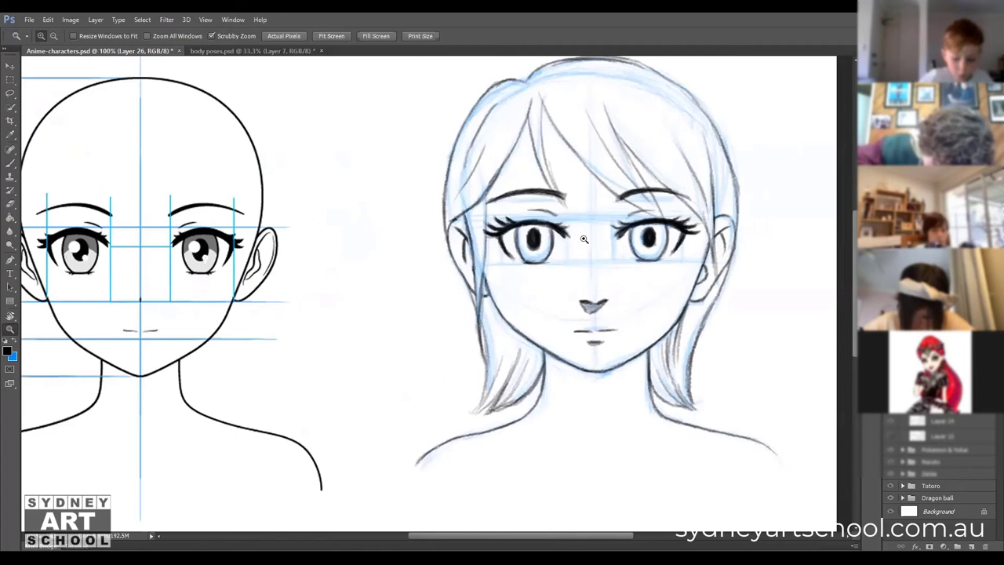
left_click(584, 238)
scroll(605, 247, "left", 10)
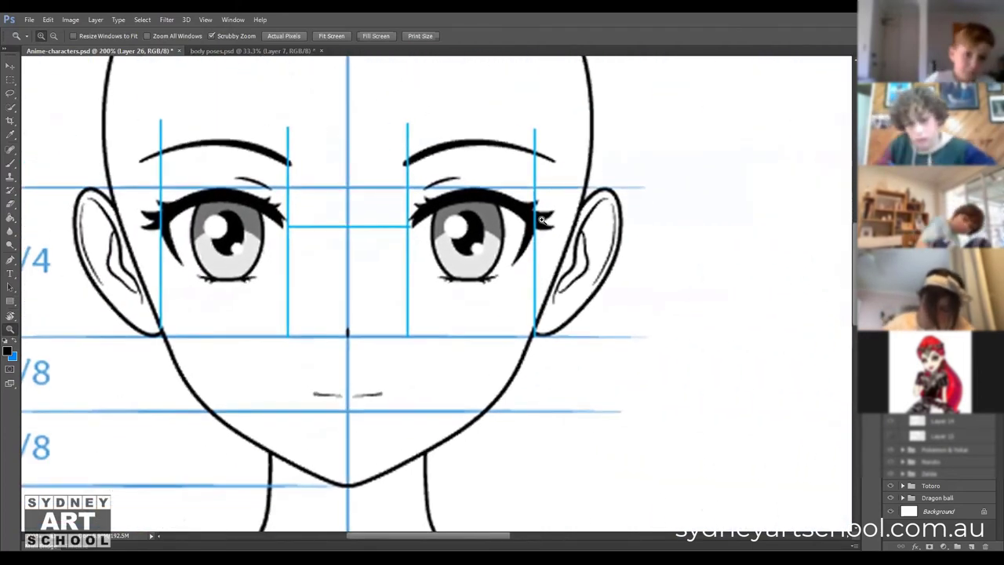
left_click(538, 214, "alt")
left_click_drag(653, 230, 480, 217)
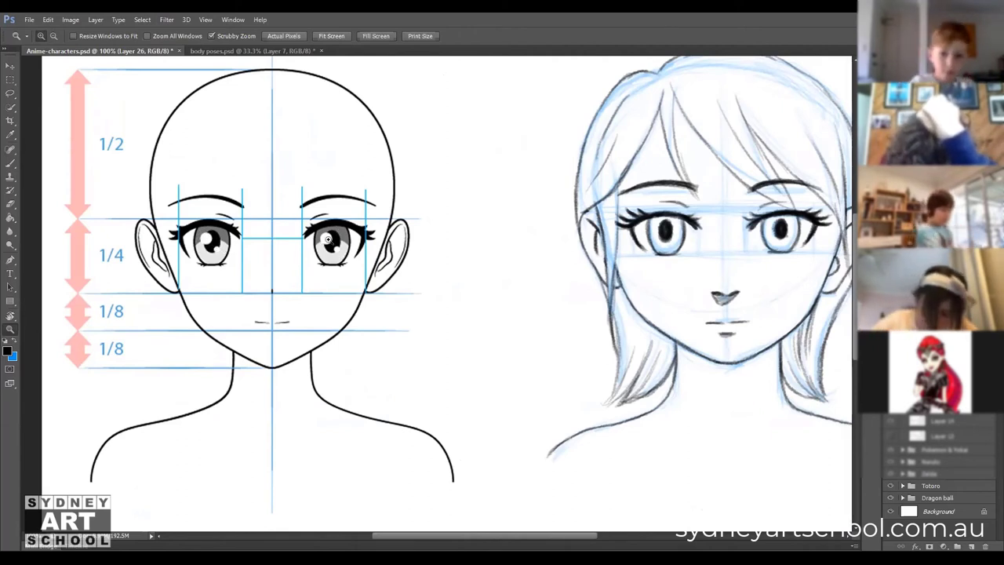
Set the Brush tool to size 10 and swap the colours so blue is the foreground.
key("b")
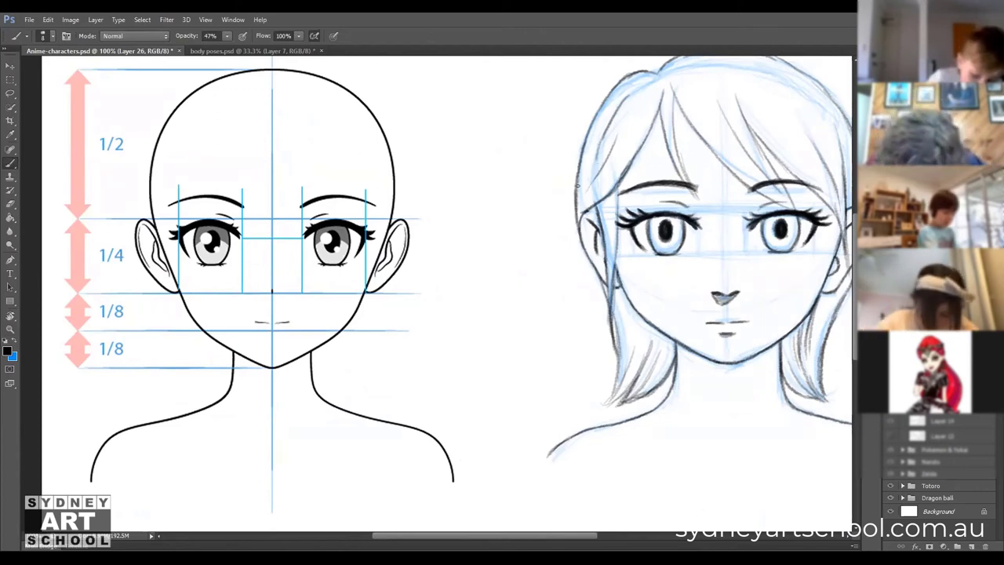
left_click_drag(683, 221, 540, 241)
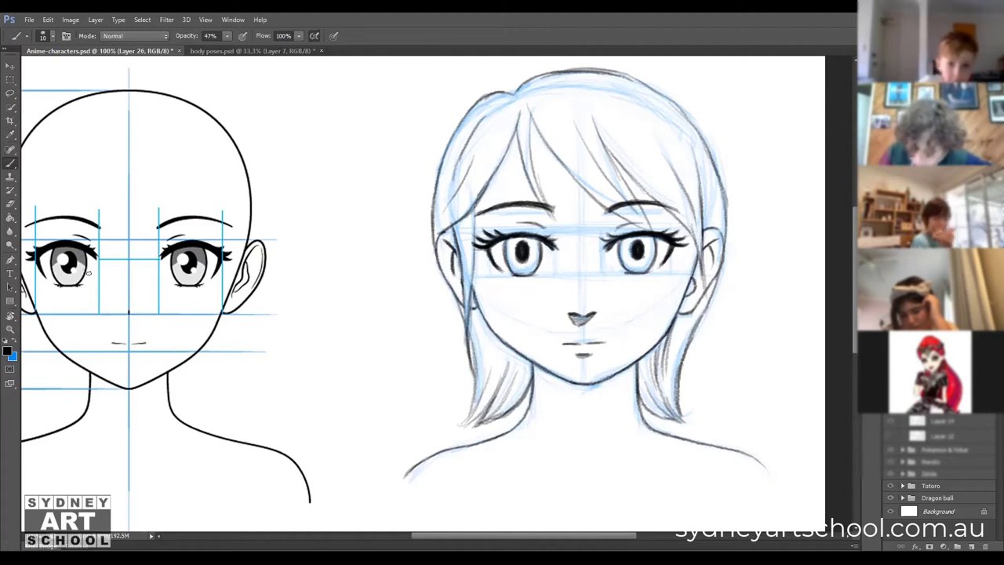
left_click(17, 342)
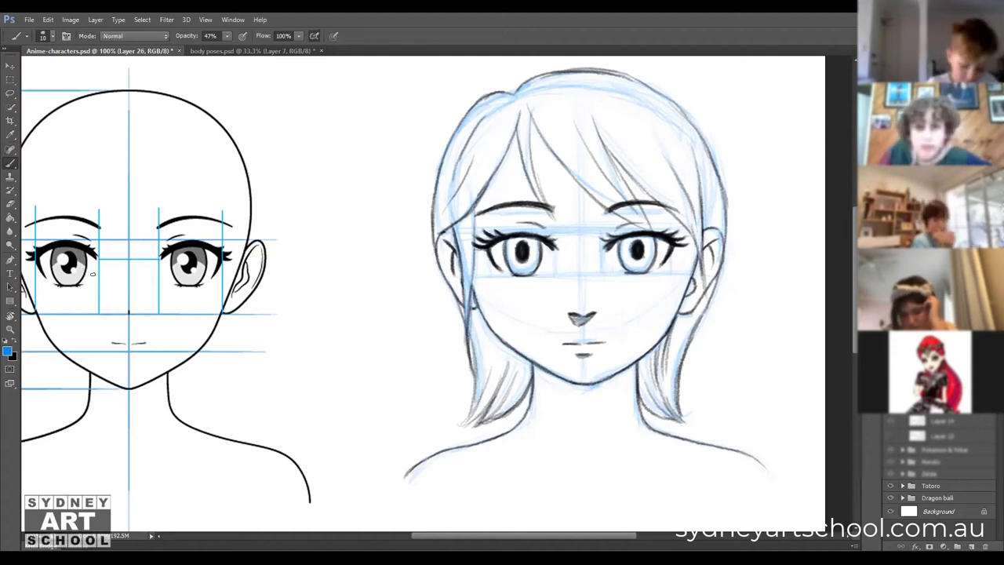
mouse_move(62, 257)
left_mouse_down()
mouse_move(50, 266)
mouse_move(68, 257)
mouse_move(92, 270)
left_mouse_up()
key("ctrl+alt+z")
key("ctrl+alt+z")
key("ctrl+alt+z")
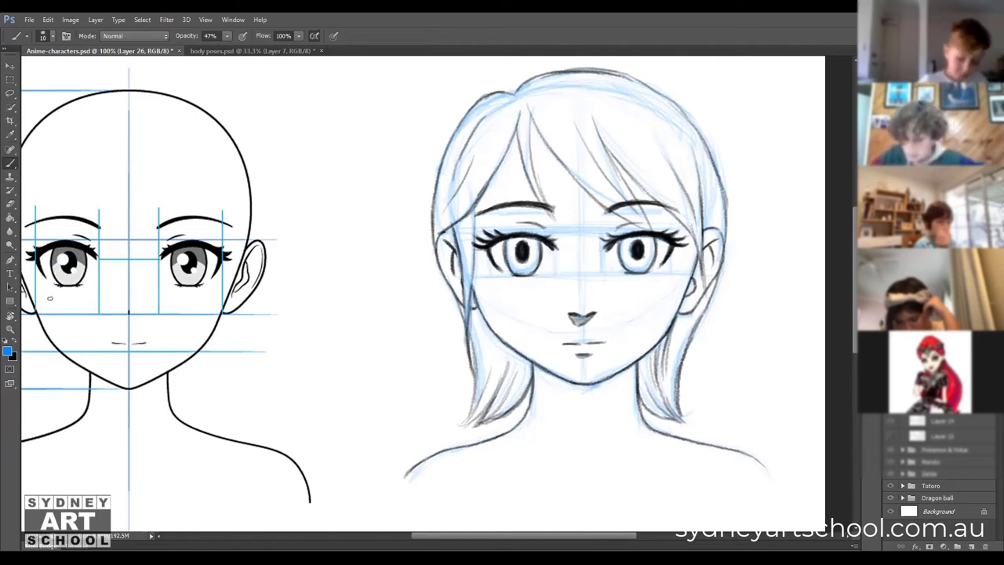
Shade both of the character's irises in black at 20% opacity and darken their upper parts at 40% opacity.
left_click(16, 343)
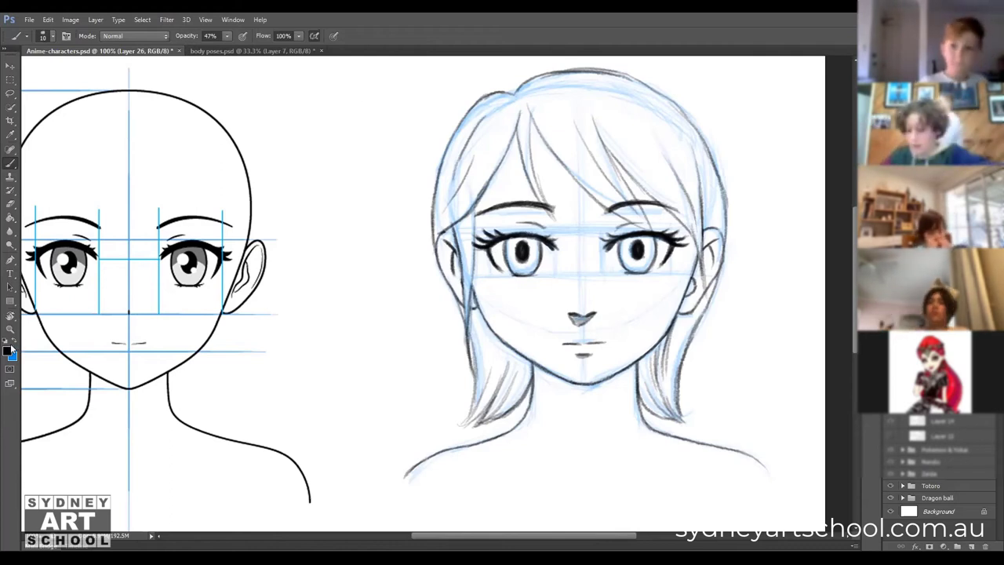
key("2")
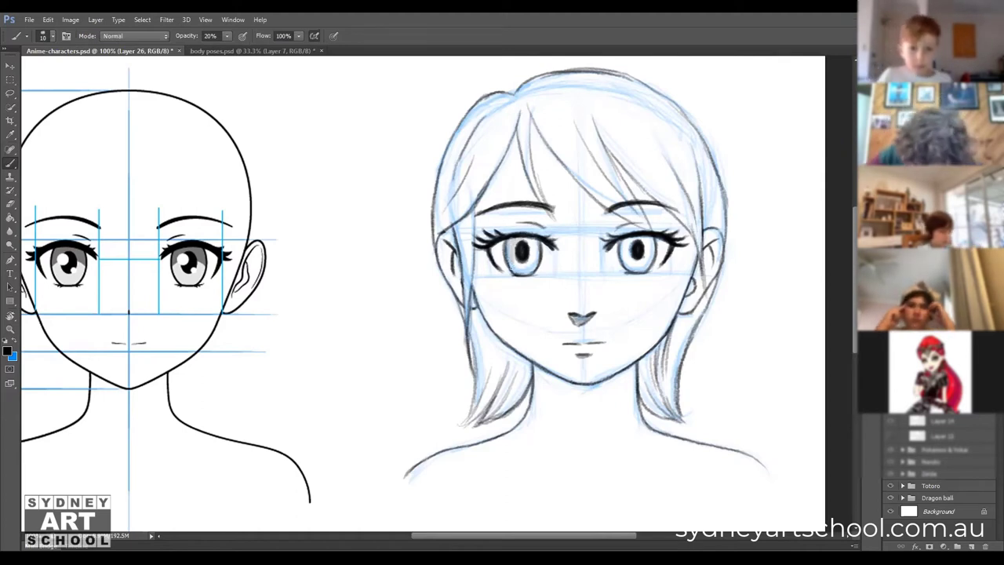
mouse_move(523, 266)
left_mouse_down()
mouse_move(530, 259)
mouse_move(536, 272)
left_mouse_up()
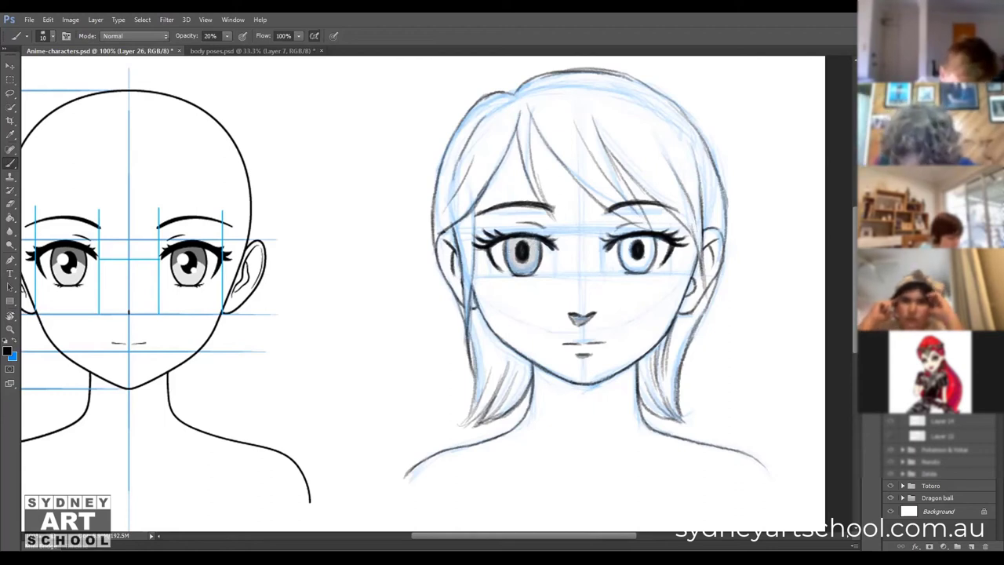
mouse_move(632, 245)
left_mouse_down()
mouse_move(646, 243)
mouse_move(648, 259)
mouse_move(627, 249)
mouse_move(628, 265)
mouse_move(652, 259)
left_mouse_up()
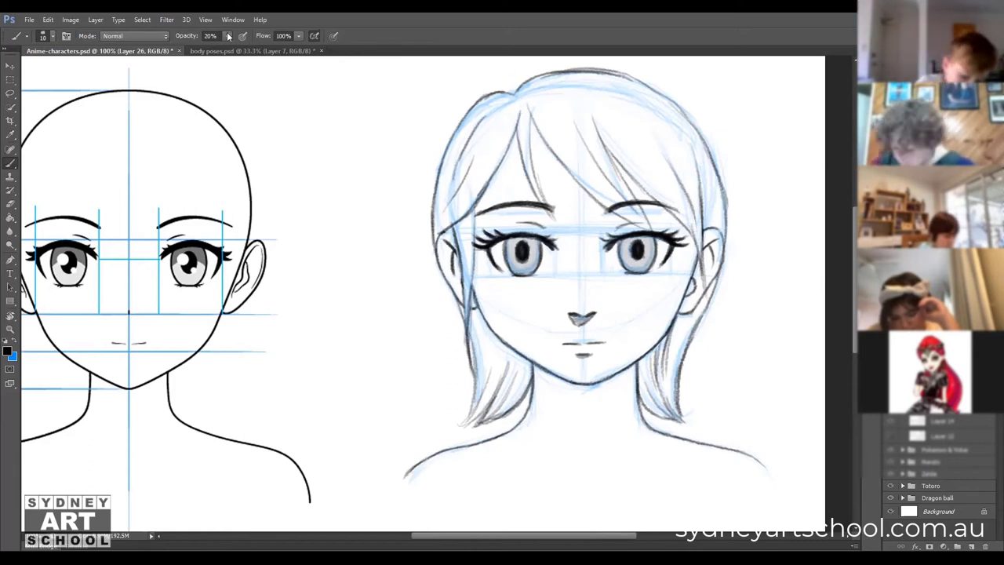
left_click_drag(228, 35, 239, 51)
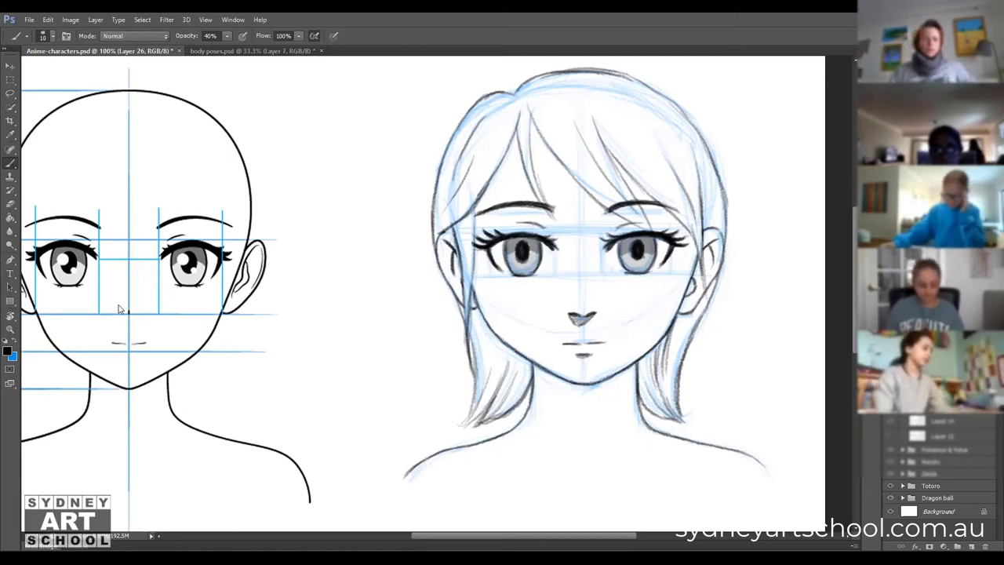
Set the foreground colour to white (ffffff) and paint highlights in both of the character's eyes at 100% opacity, reducing the brush size.
left_click(14, 343)
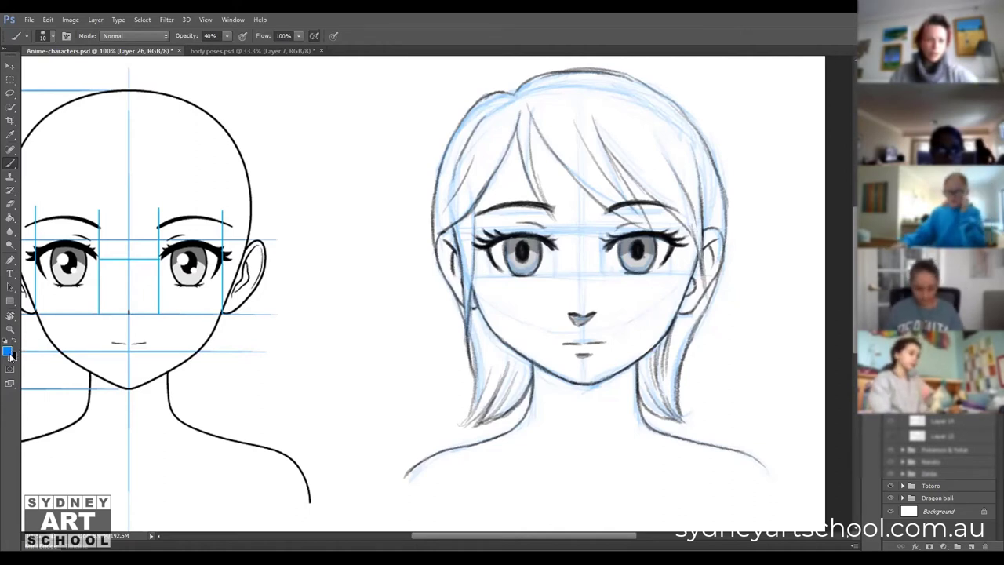
left_click(8, 350)
left_click(361, 162)
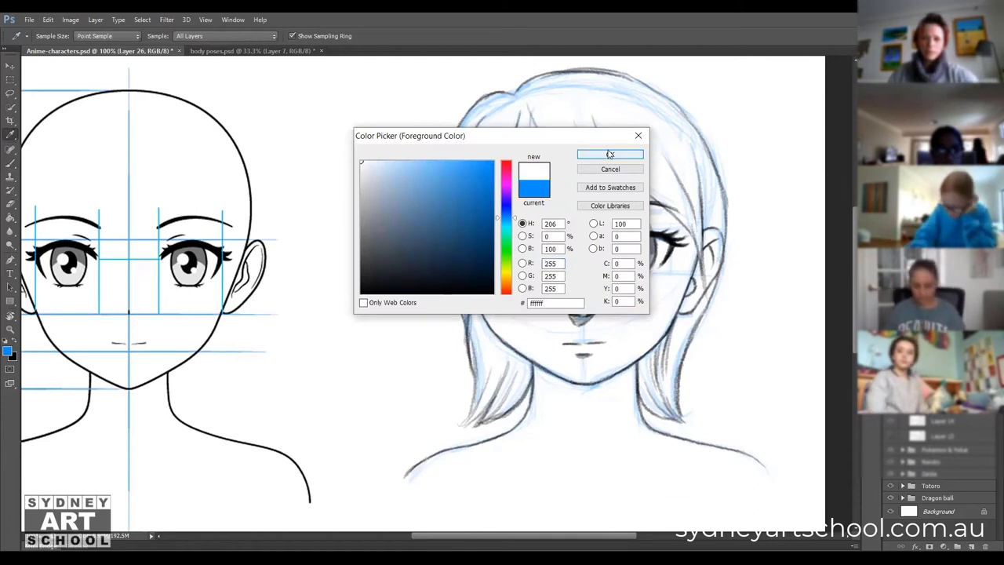
key("Return")
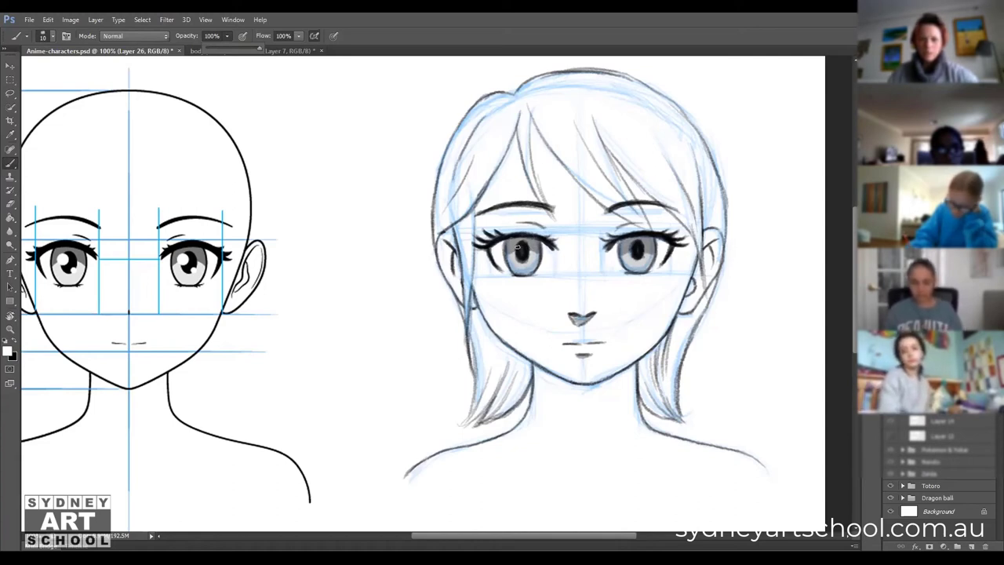
left_click(520, 247)
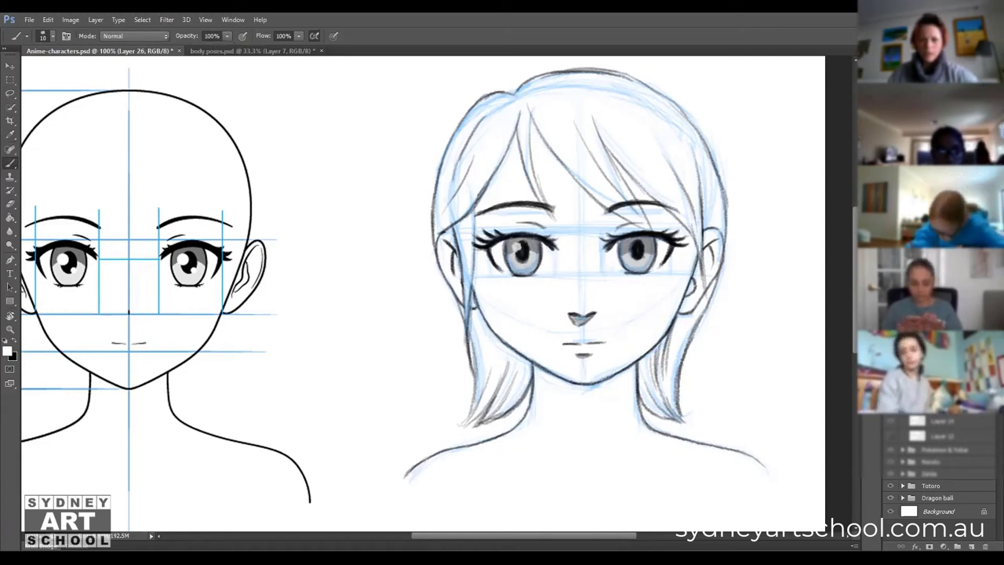
left_click_drag(515, 247, 518, 248)
key("ctrl+z")
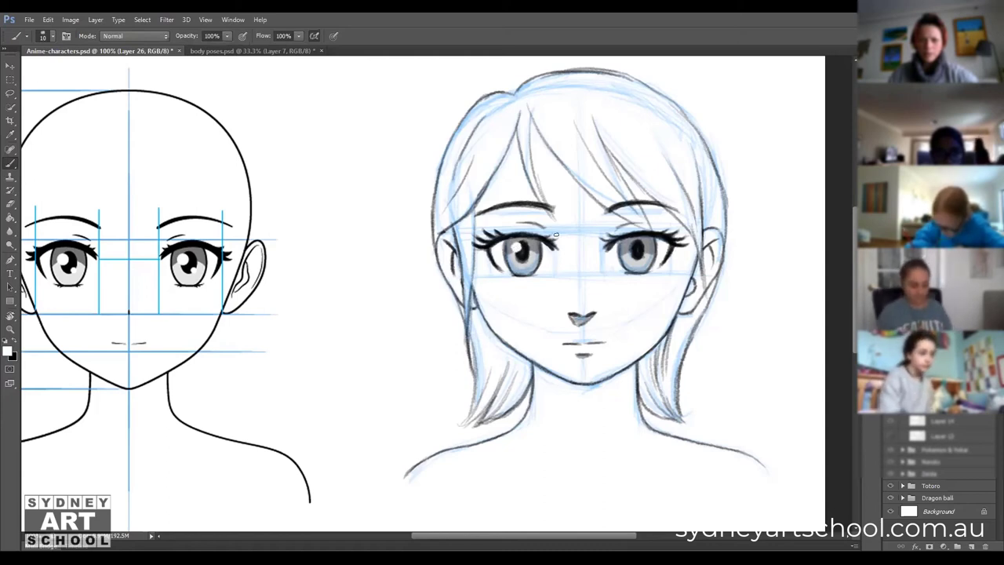
left_click_drag(632, 249, 631, 248)
key("bracketleft")
key("bracketleft")
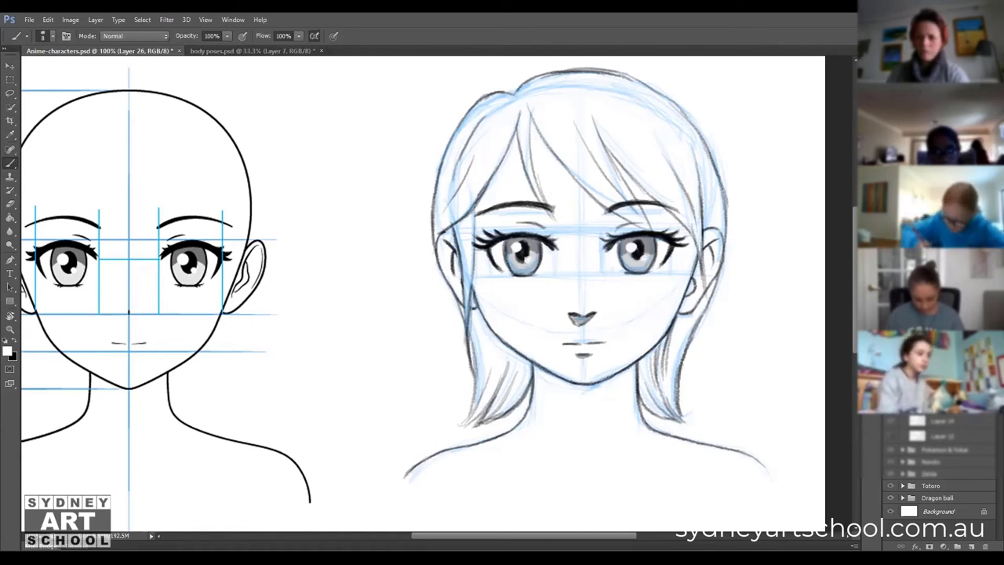
Hide the blue construction sketch, keeping the template and the inked character visible.
key("ctrl+comma")
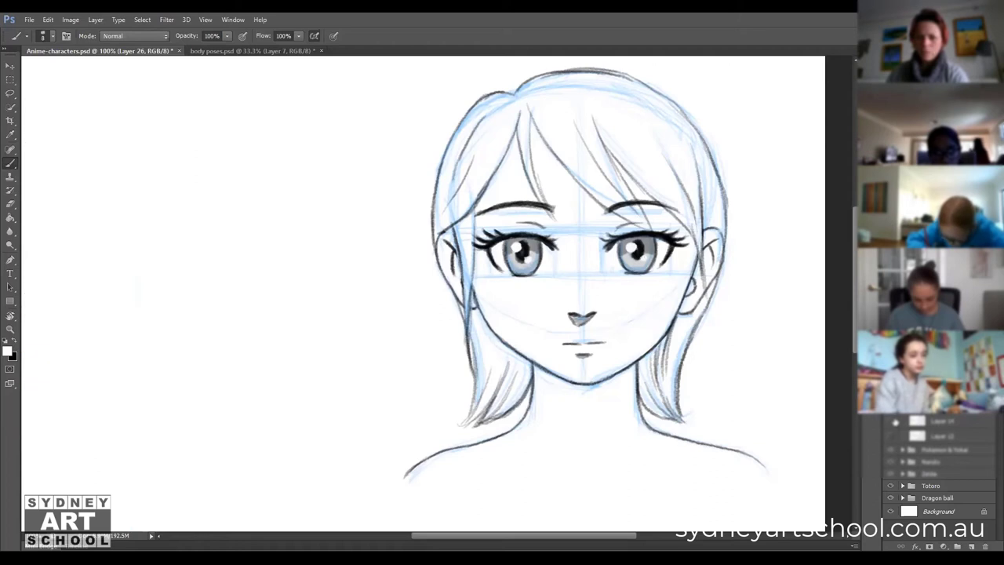
key("ctrl+comma")
key("ctrl+comma")
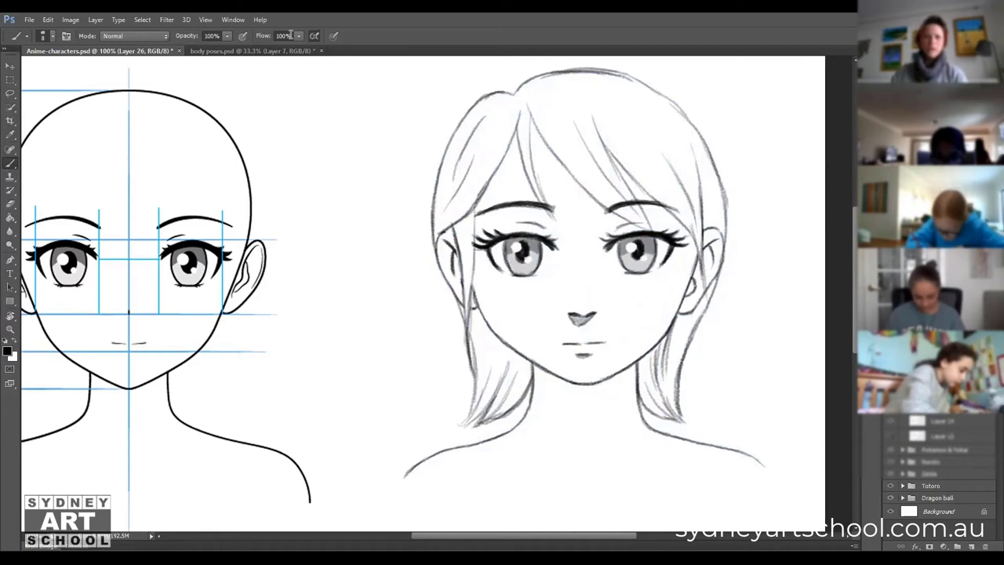
Draw a thick black circle between the template's head and the character using the brush at 100% opacity.
left_click_drag(227, 50, 209, 50)
left_click(226, 37)
left_click_drag(226, 34, 227, 50)
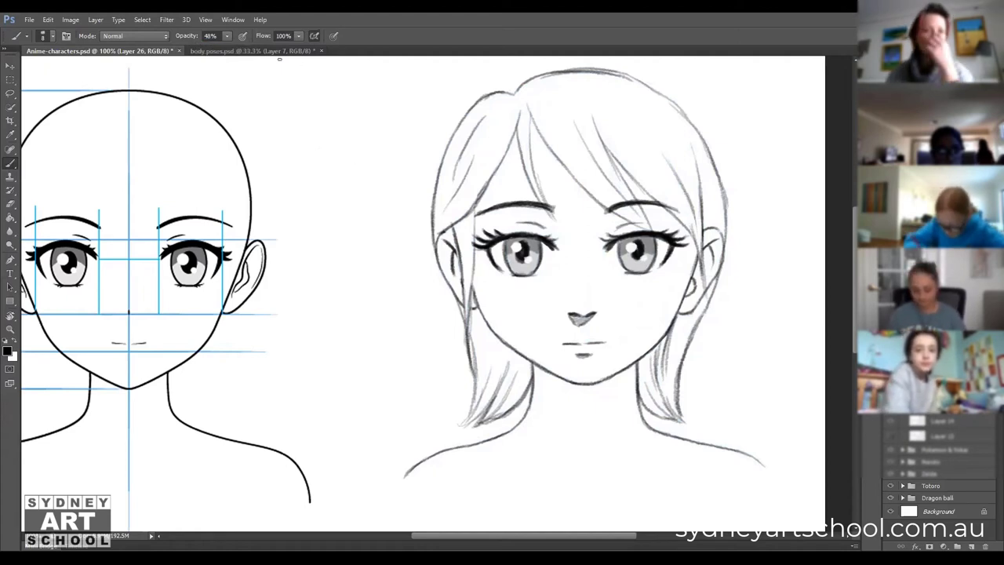
left_click_drag(227, 36, 267, 53)
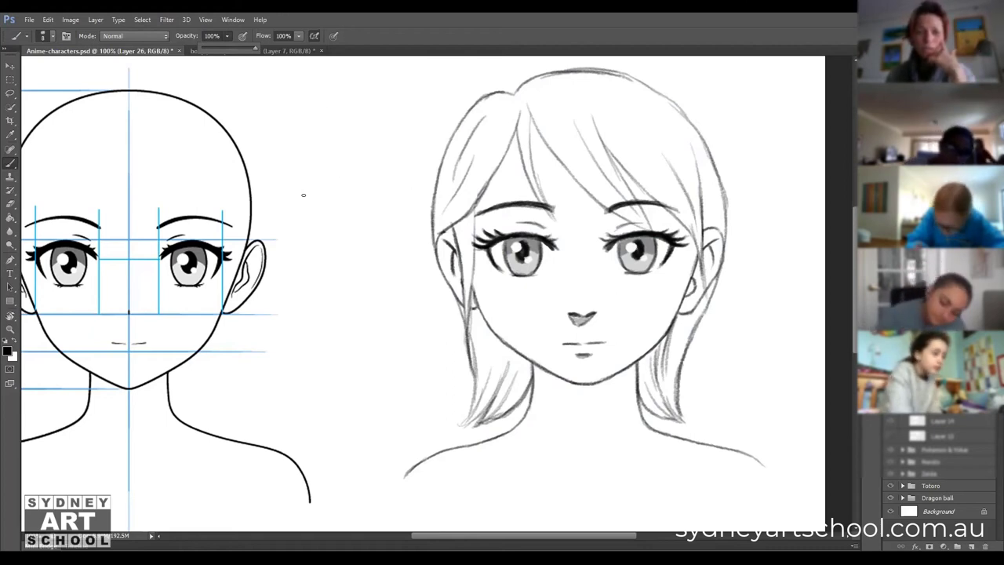
mouse_move(310, 199)
left_mouse_down()
mouse_move(299, 180)
mouse_move(308, 151)
mouse_move(330, 148)
mouse_move(352, 182)
mouse_move(326, 203)
mouse_move(299, 181)
mouse_move(300, 160)
mouse_move(337, 147)
left_mouse_up()
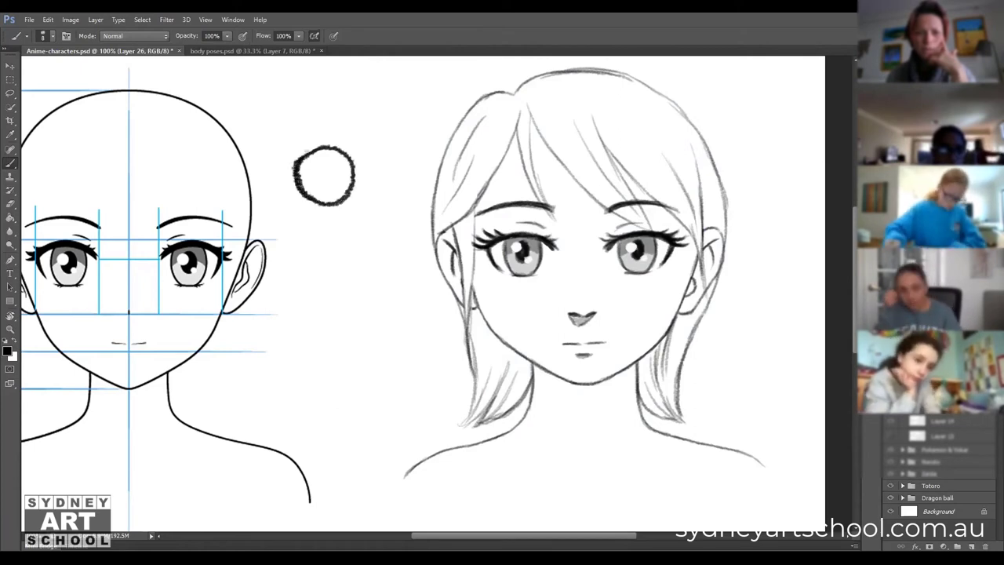
left_click_drag(302, 154, 333, 146)
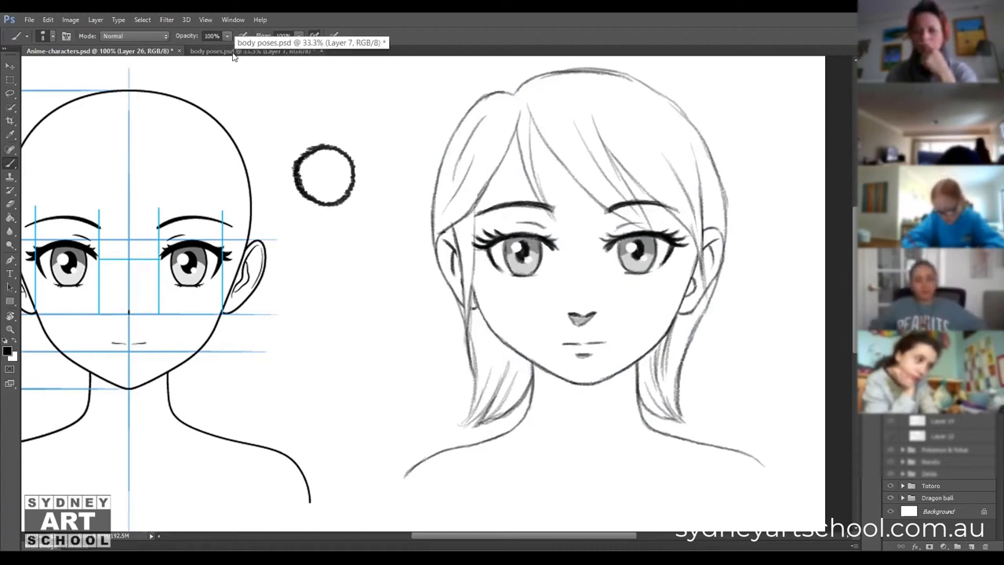
Fill the circle with light grey using an enlarged black brush at 20% opacity.
left_click_drag(228, 35, 191, 51)
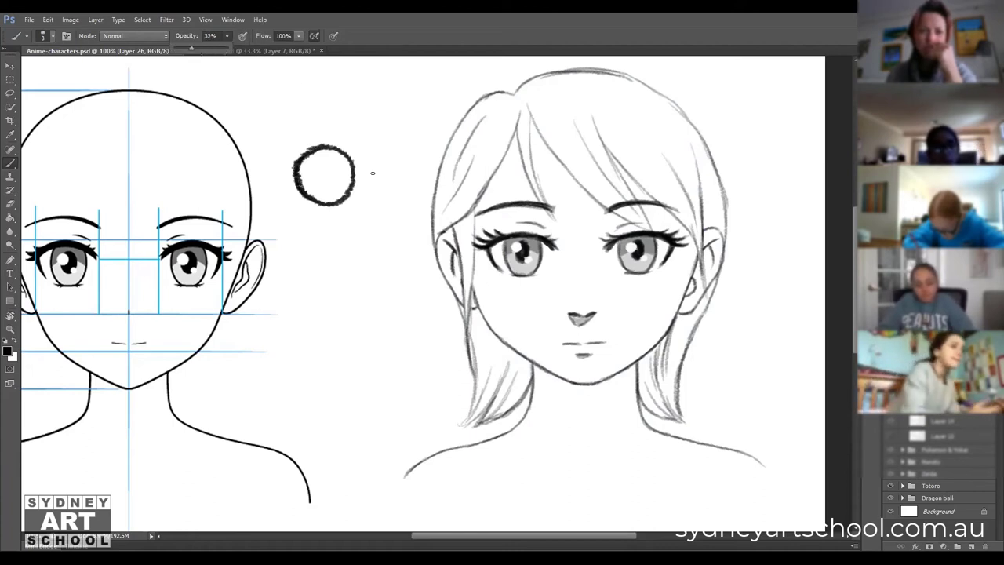
key("bracketright")
key("bracketright")
key("bracketright")
key("bracketright")
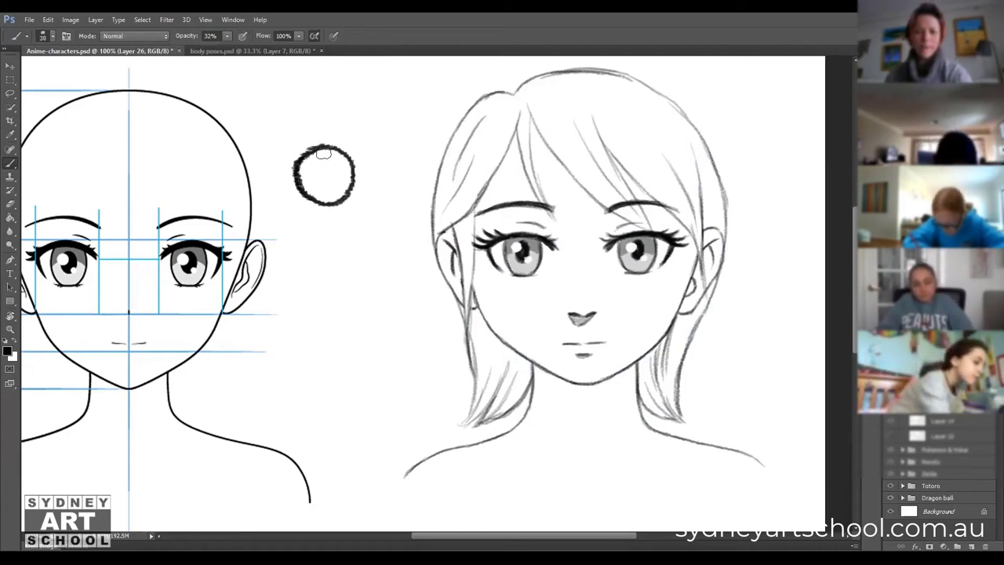
left_click_drag(228, 35, 221, 50)
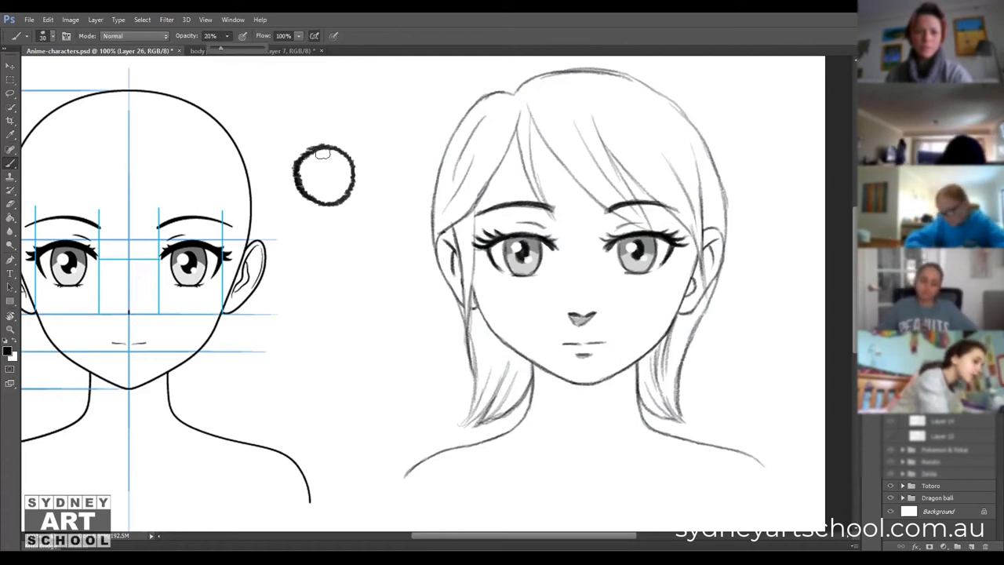
mouse_move(307, 161)
left_mouse_down()
mouse_move(343, 184)
mouse_move(334, 153)
mouse_move(333, 171)
mouse_move(324, 166)
mouse_move(313, 182)
mouse_move(317, 196)
mouse_move(339, 180)
mouse_move(334, 196)
mouse_move(343, 189)
mouse_move(311, 183)
mouse_move(330, 154)
mouse_move(308, 188)
mouse_move(328, 199)
left_mouse_up()
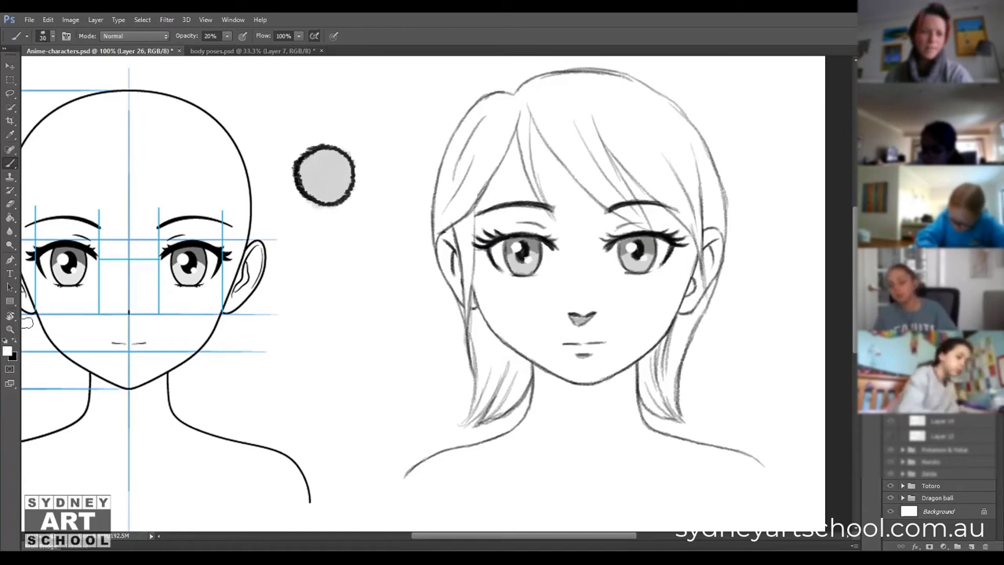
Paint a white highlight at 100% opacity in the upper left of the grey circle.
left_click_drag(226, 36, 270, 48)
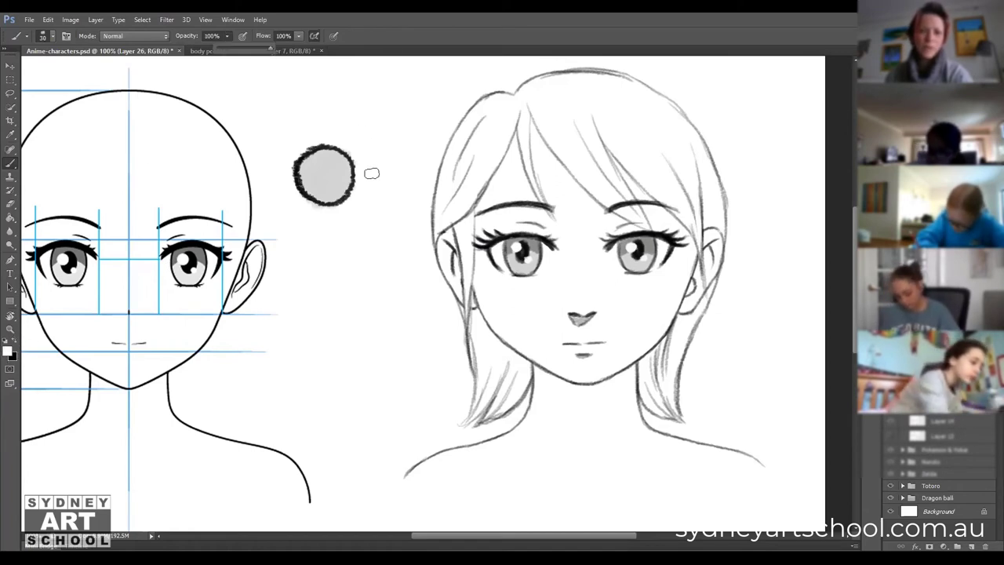
left_click(342, 165)
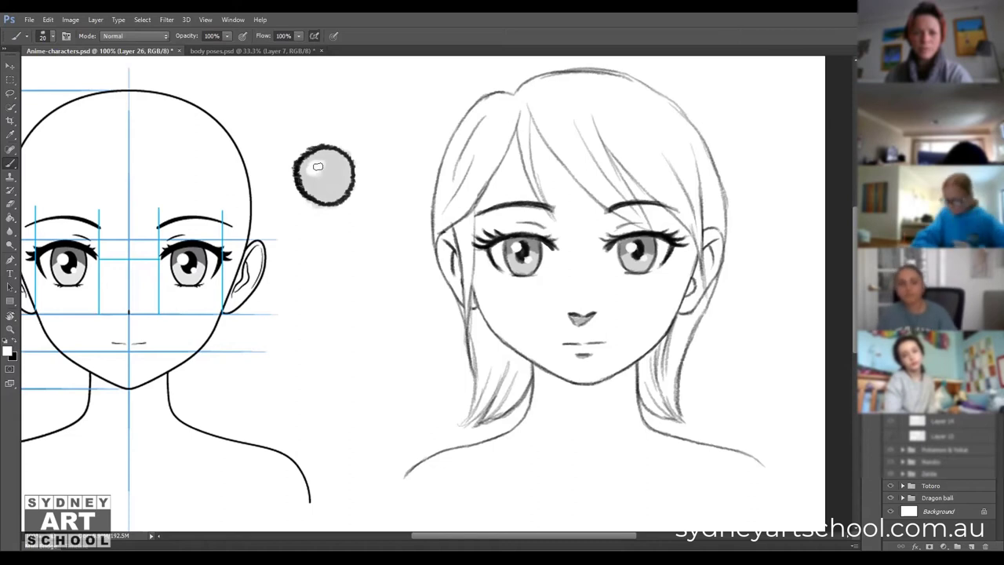
left_click(315, 169)
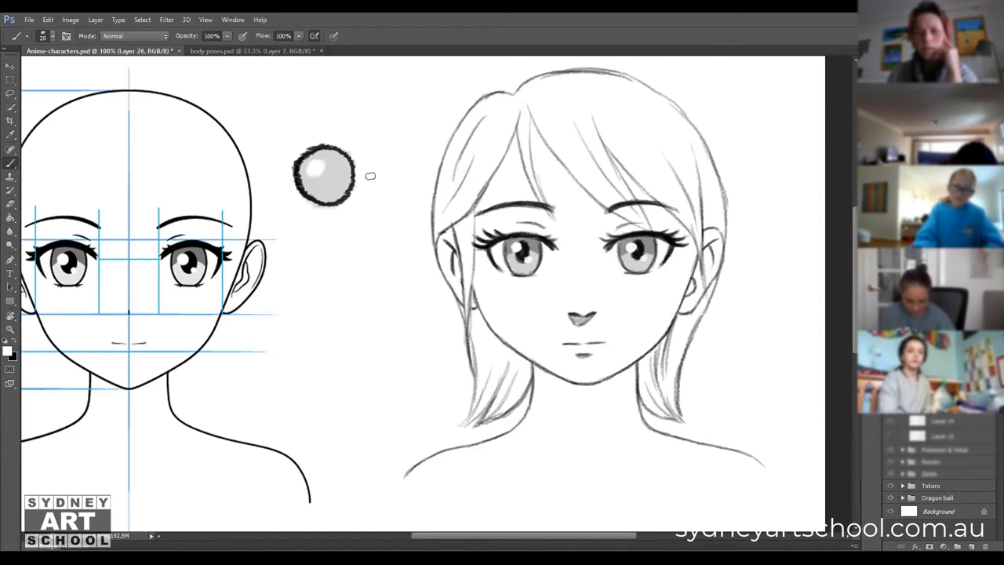
Switch to black and draw an arrow pointing at the circle from its upper left with a size 7 brush.
left_click(9, 350)
left_click(602, 152)
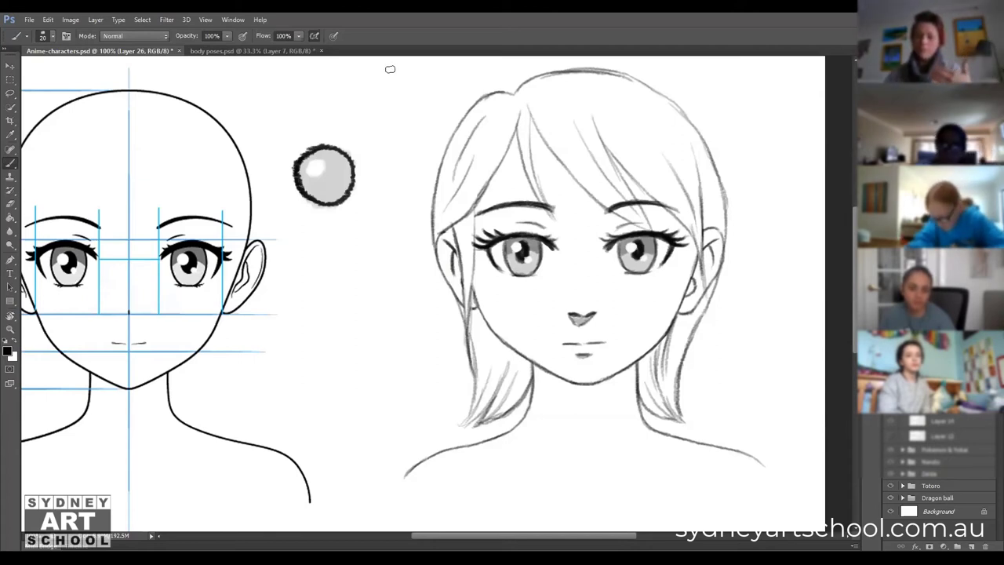
mouse_move(271, 98)
left_mouse_down()
mouse_move(296, 140)
mouse_move(297, 122)
left_mouse_up()
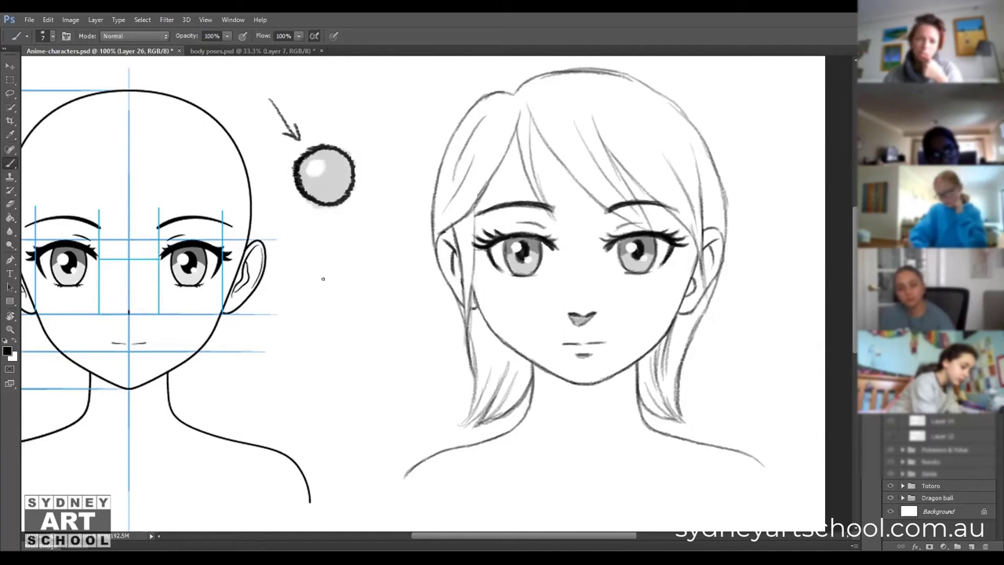
Draw a half-dome below the circle with a light arrow, a small highlight oval on its upper right, connecting lines and an oval underneath.
mouse_move(295, 342)
left_mouse_down()
mouse_move(351, 319)
mouse_move(370, 324)
mouse_move(305, 323)
mouse_move(349, 351)
mouse_move(374, 347)
left_mouse_up()
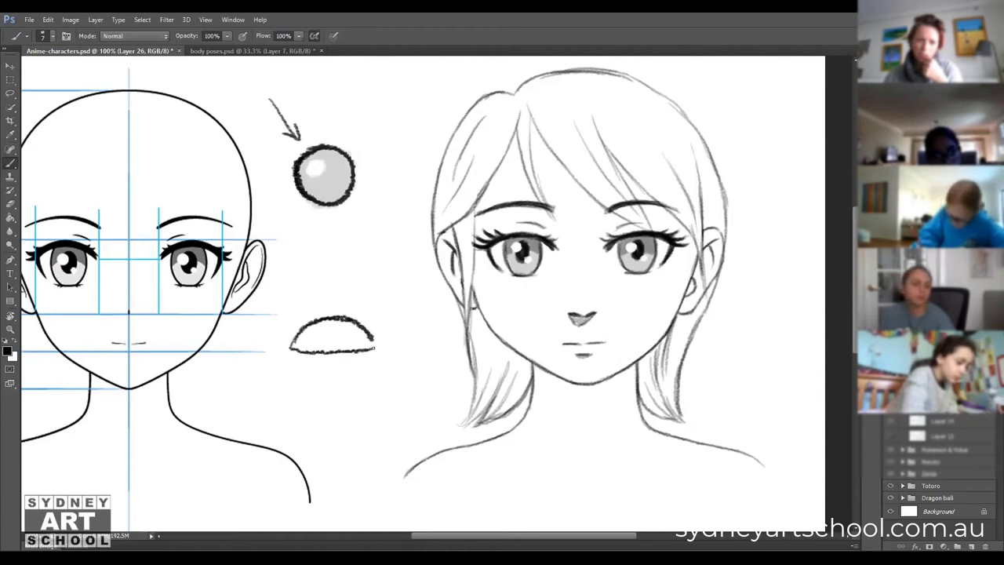
left_click_drag(390, 259, 366, 302)
left_click_drag(364, 291, 366, 304)
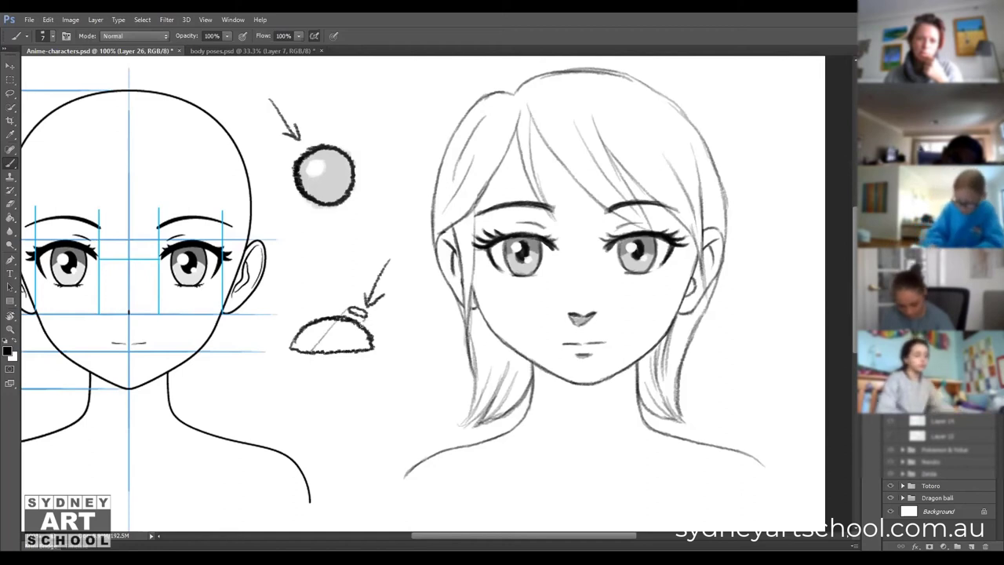
mouse_move(311, 358)
left_mouse_down()
mouse_move(347, 364)
mouse_move(307, 360)
left_mouse_up()
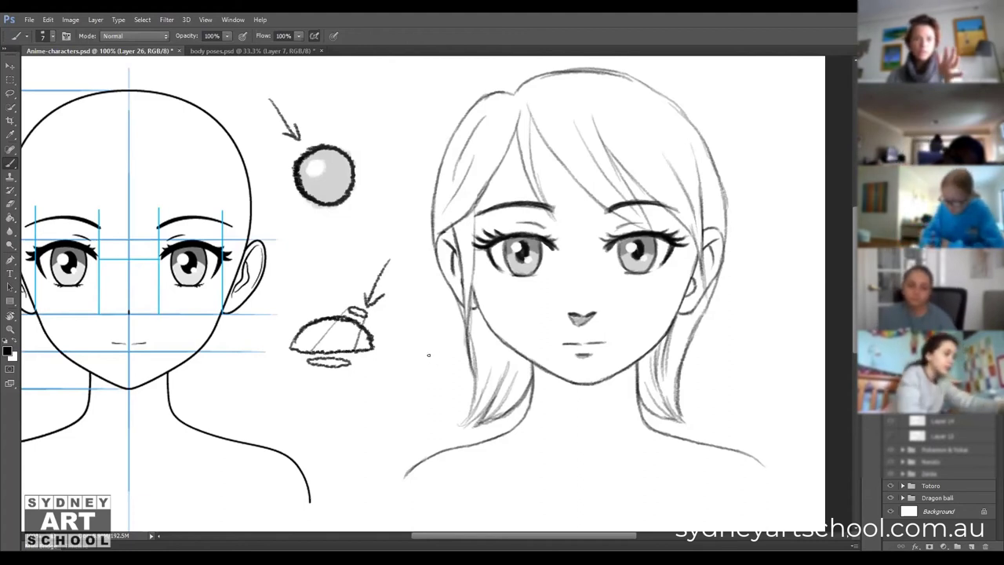
At 34% opacity, draw a curved line inside the grey circle and a faint arrow pointing at the oval under the dome.
left_click(226, 35)
left_click_drag(225, 48, 198, 49)
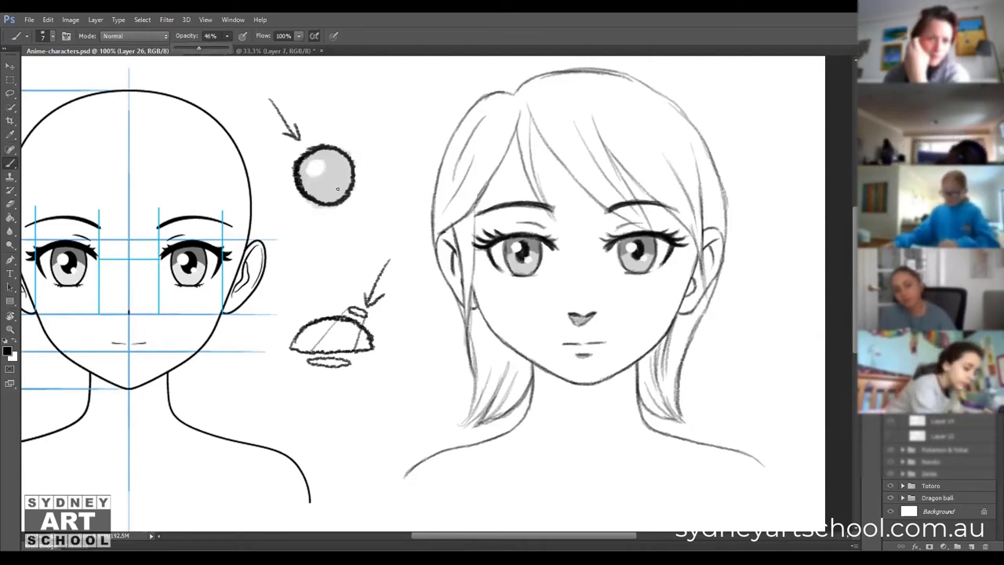
key("3")
key("4")
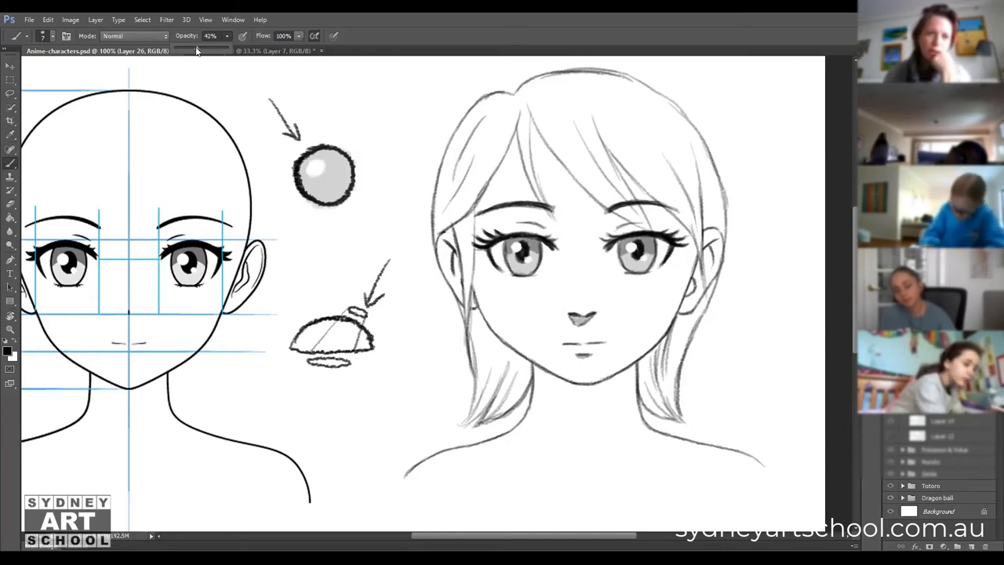
left_click(308, 168)
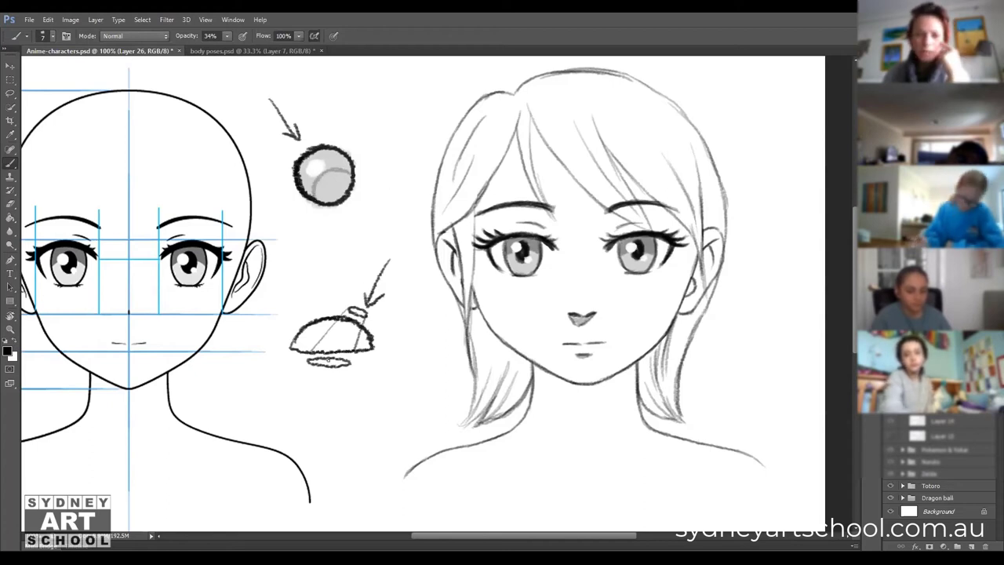
left_click_drag(305, 371, 319, 368)
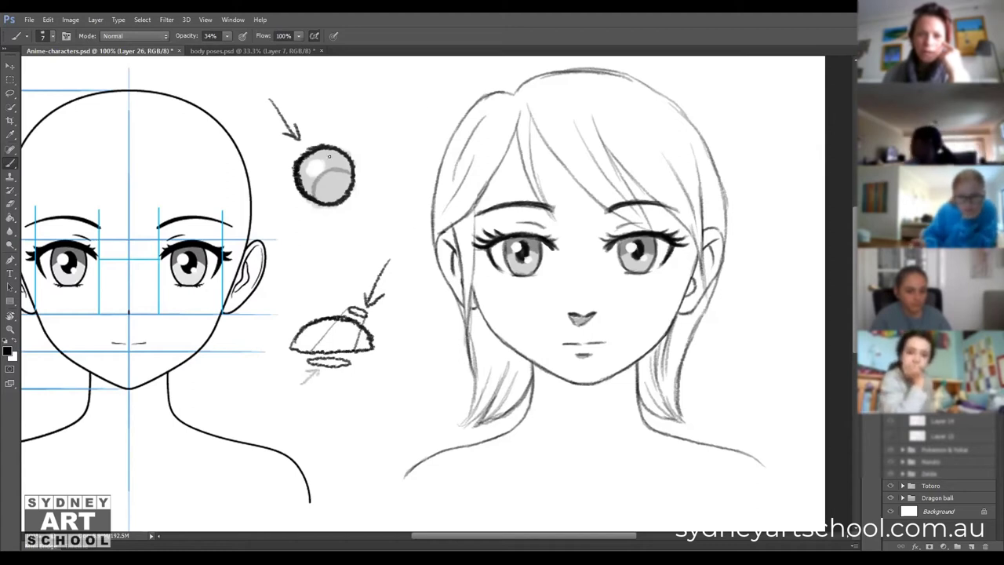
Darken the grey circle above the curved line around the highlight using a size 20 brush.
key("bracketright")
key("bracketright")
key("bracketright")
key("bracketright")
key("bracketright")
left_click_drag(322, 150, 341, 159)
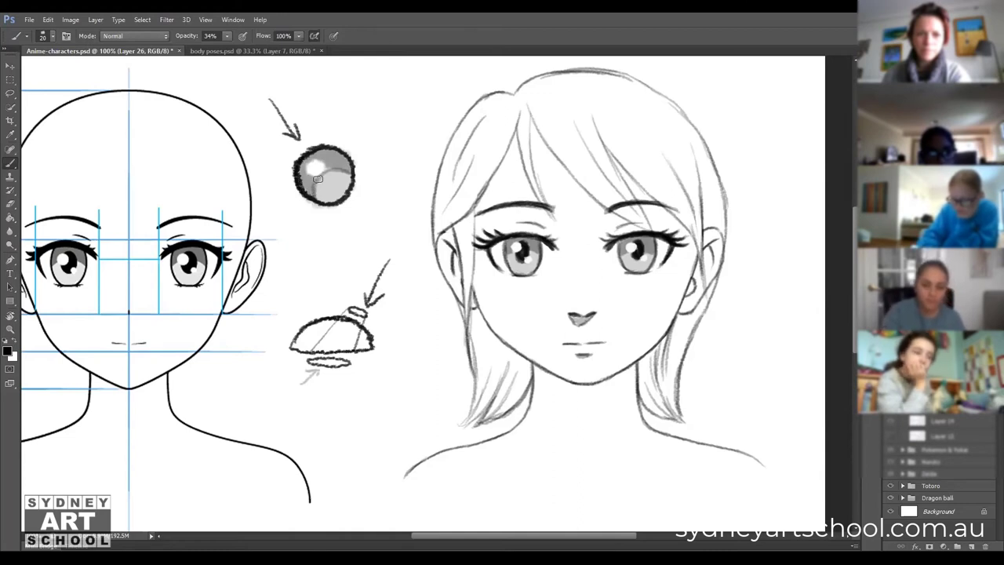
Erase stray shading at the lower left of the grey circle and deepen the grey along its upper part at 34% opacity.
key("e")
left_click_drag(318, 190, 315, 185)
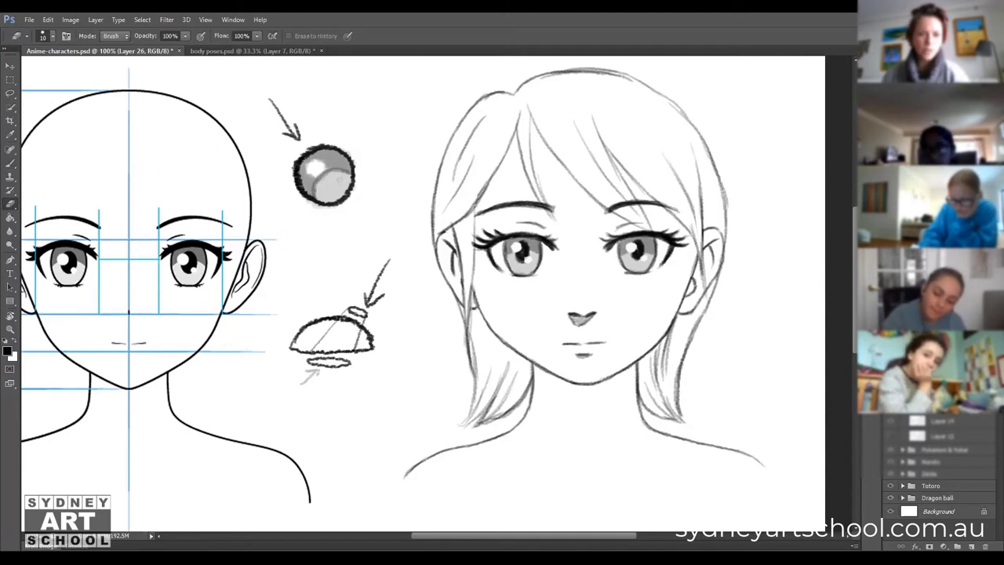
key("b")
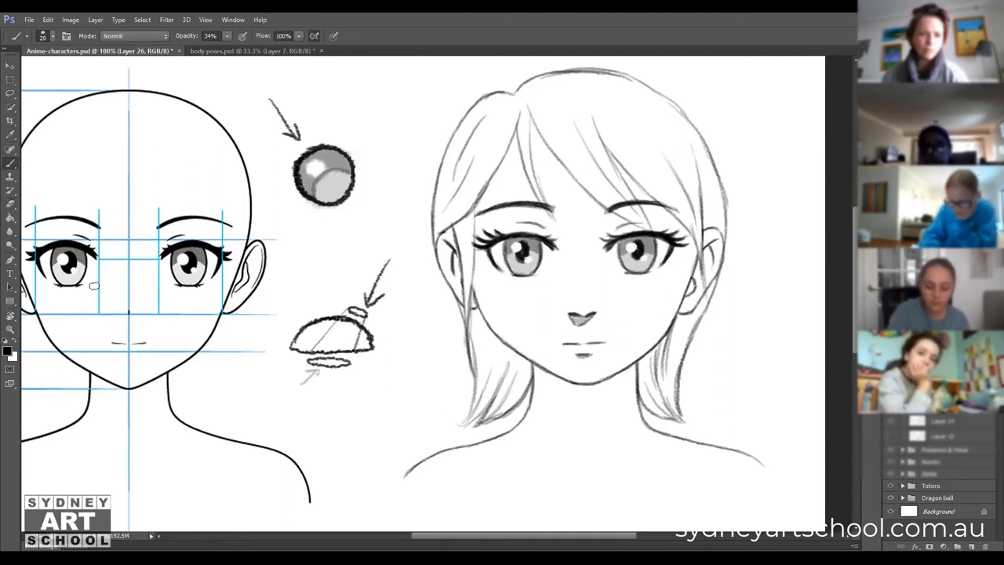
left_click(16, 345)
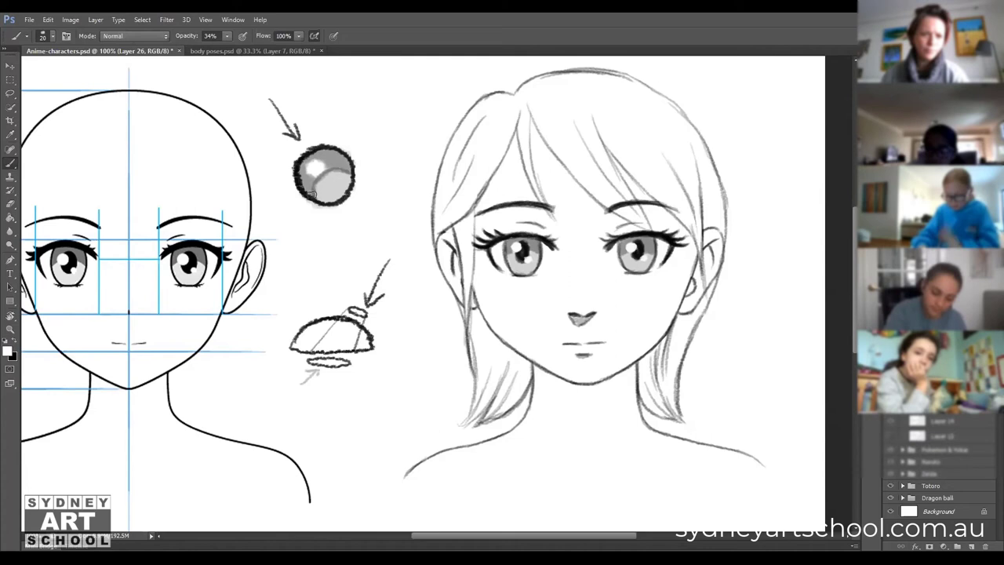
left_click(18, 345)
left_click_drag(305, 179, 312, 159)
left_click(325, 166)
mouse_move(329, 149)
left_mouse_down()
mouse_move(338, 160)
mouse_move(325, 170)
left_mouse_up()
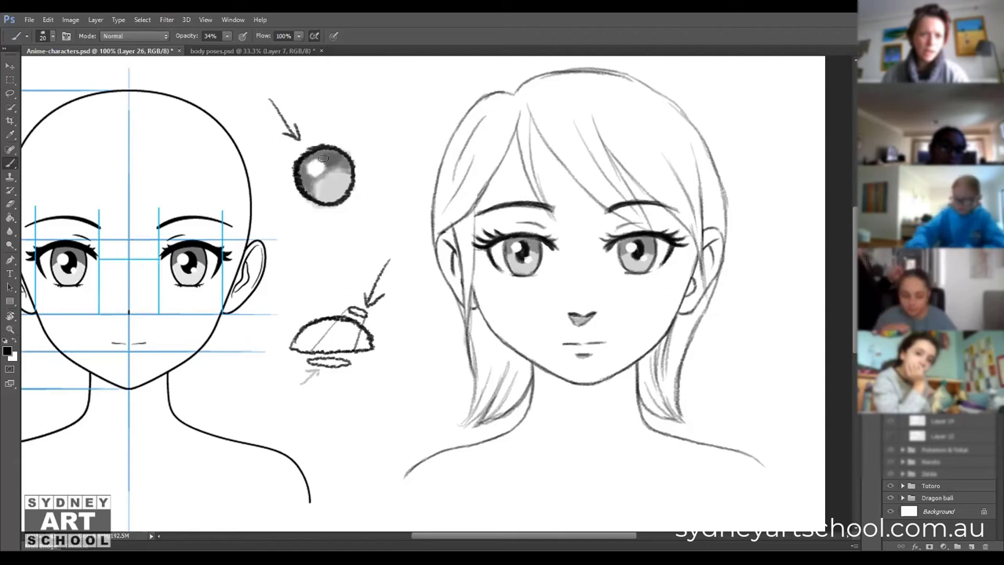
left_click_drag(298, 173, 304, 176)
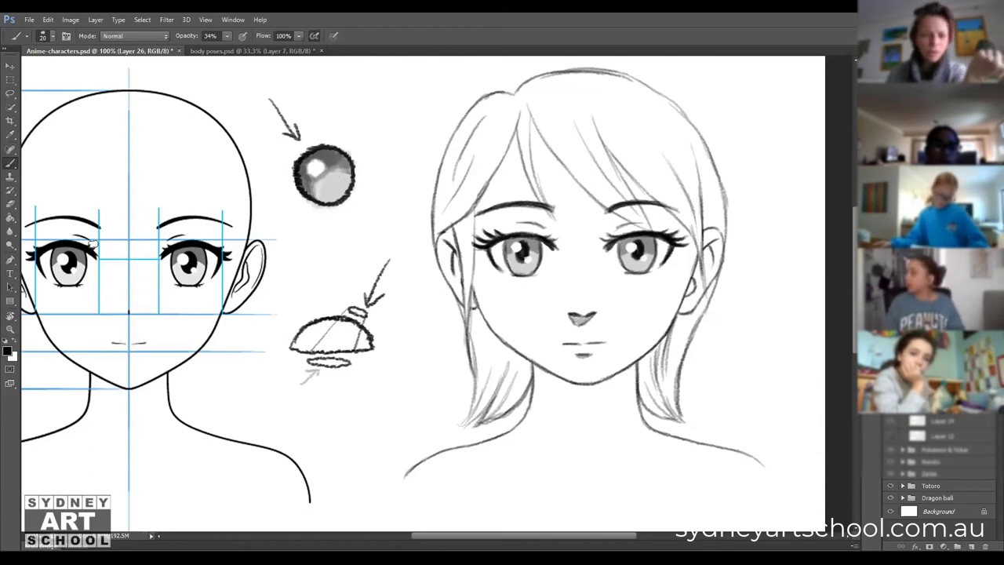
At 100% brush opacity, paint a solid black pupil in the circle beside the white highlight.
left_click_drag(226, 33, 268, 36)
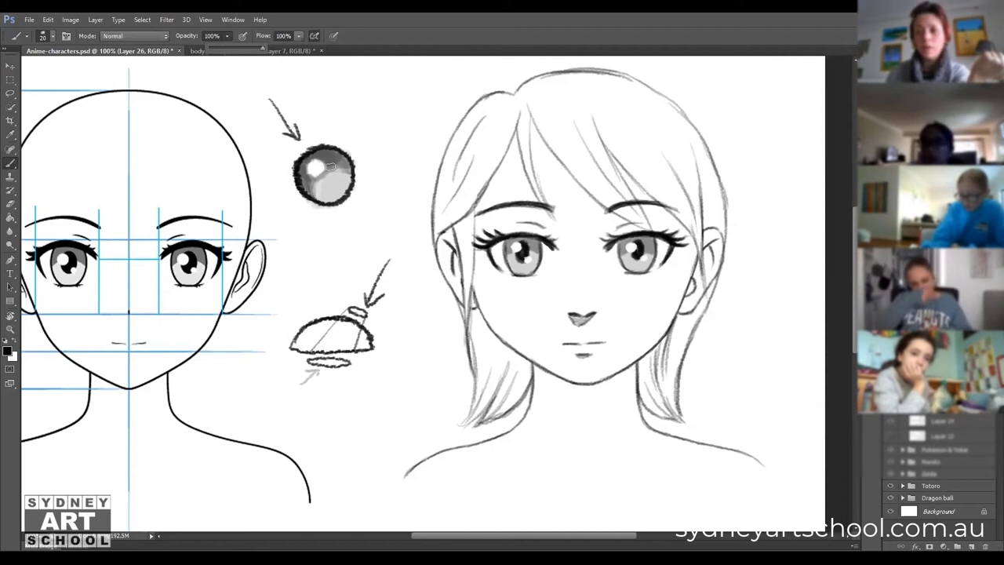
mouse_move(328, 166)
left_mouse_down()
mouse_move(328, 180)
mouse_move(320, 177)
mouse_move(330, 181)
mouse_move(329, 163)
mouse_move(321, 179)
mouse_move(327, 164)
mouse_move(321, 175)
mouse_move(330, 177)
left_mouse_up()
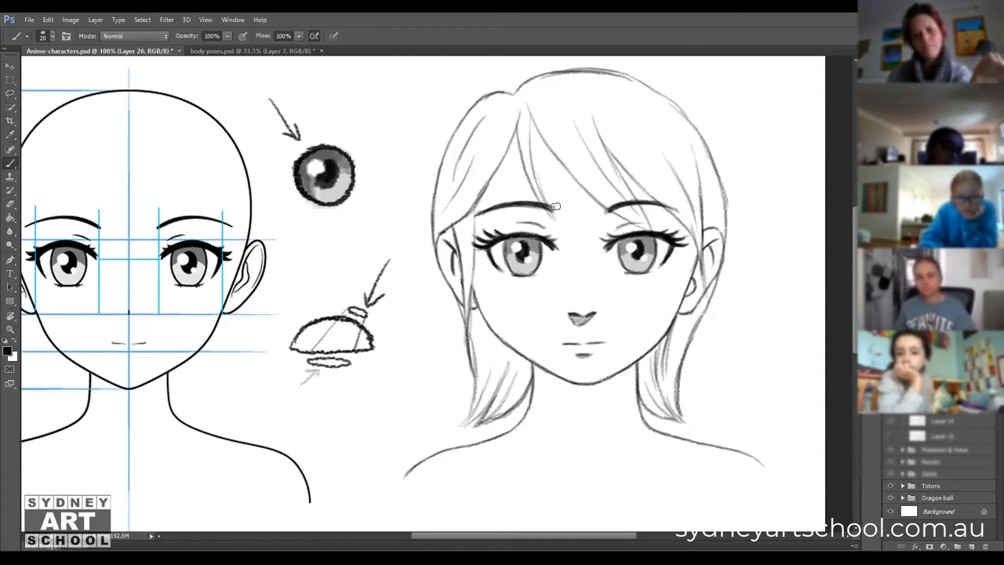
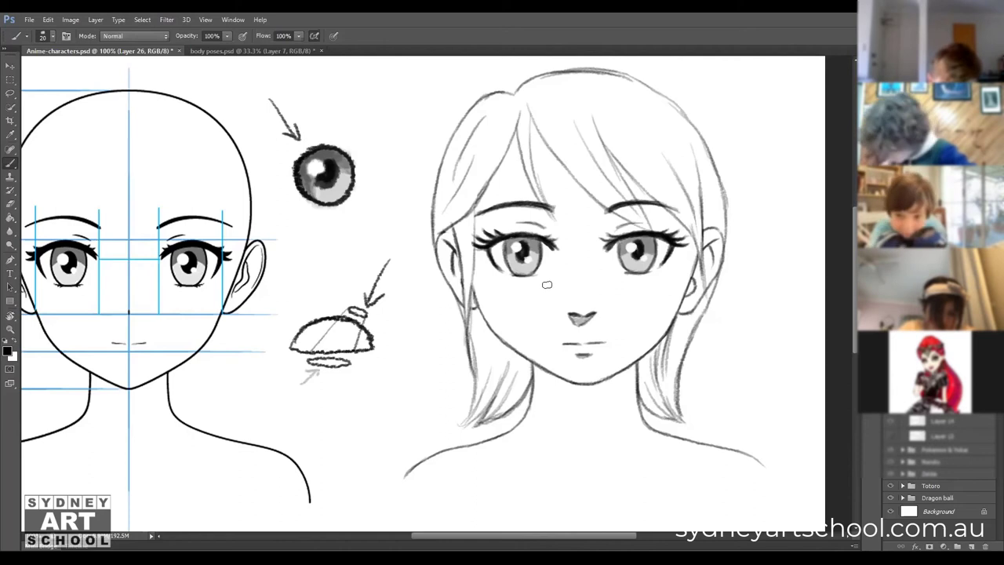
Draw a large oval around the character's nose, mouth and chin and undo it.
mouse_move(643, 290)
left_mouse_down()
mouse_move(541, 294)
mouse_move(660, 392)
mouse_move(584, 277)
left_mouse_up()
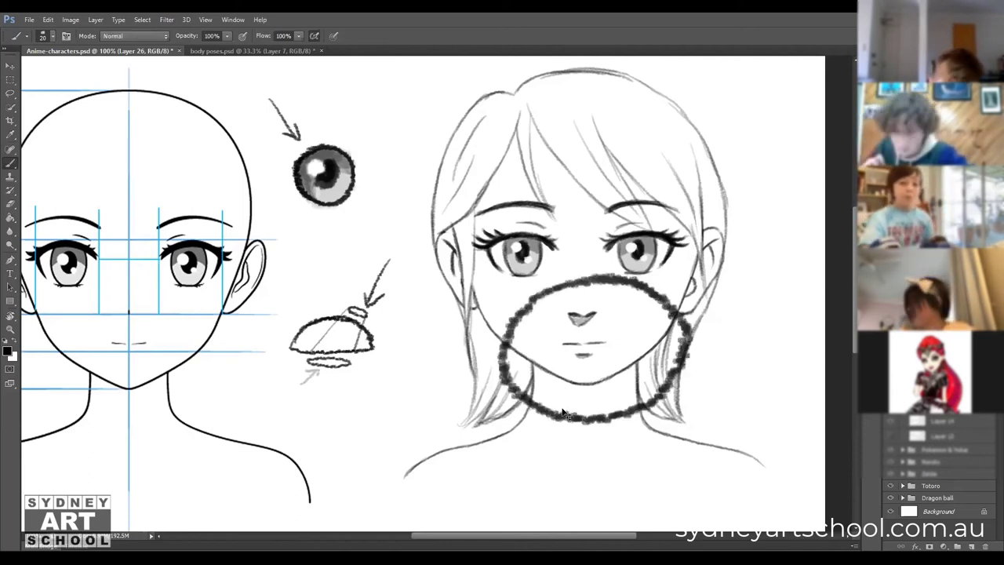
key("ctrl+z")
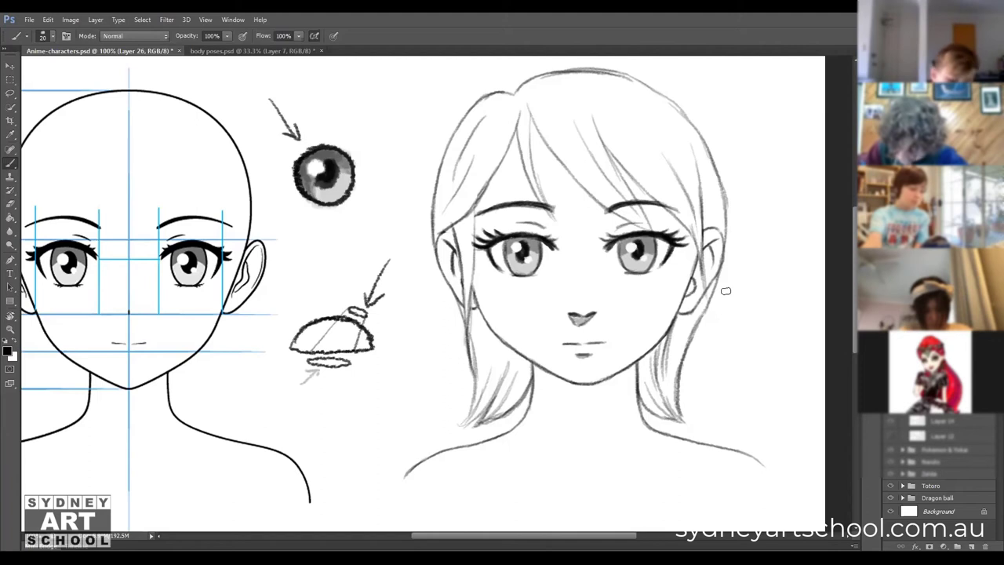
Mark the heights from eye line to crown and from eye line to chin beside the character, undoing each mark.
mouse_move(746, 232)
left_mouse_down()
mouse_move(761, 94)
mouse_move(744, 80)
mouse_move(781, 76)
left_mouse_up()
key("ctrl+alt+z")
key("ctrl+alt+z")
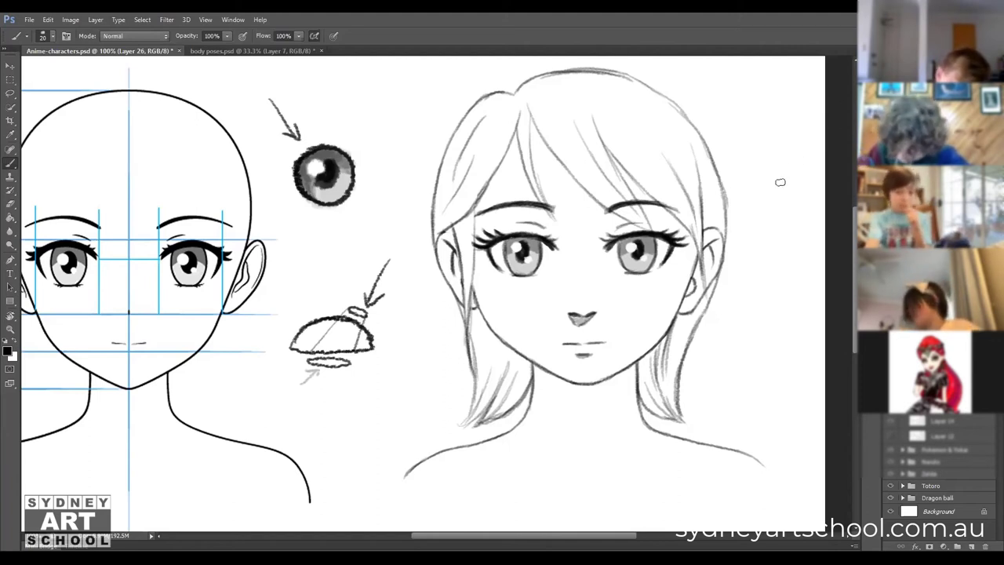
mouse_move(747, 234)
left_mouse_down()
mouse_move(753, 385)
mouse_move(735, 384)
mouse_move(783, 381)
left_mouse_up()
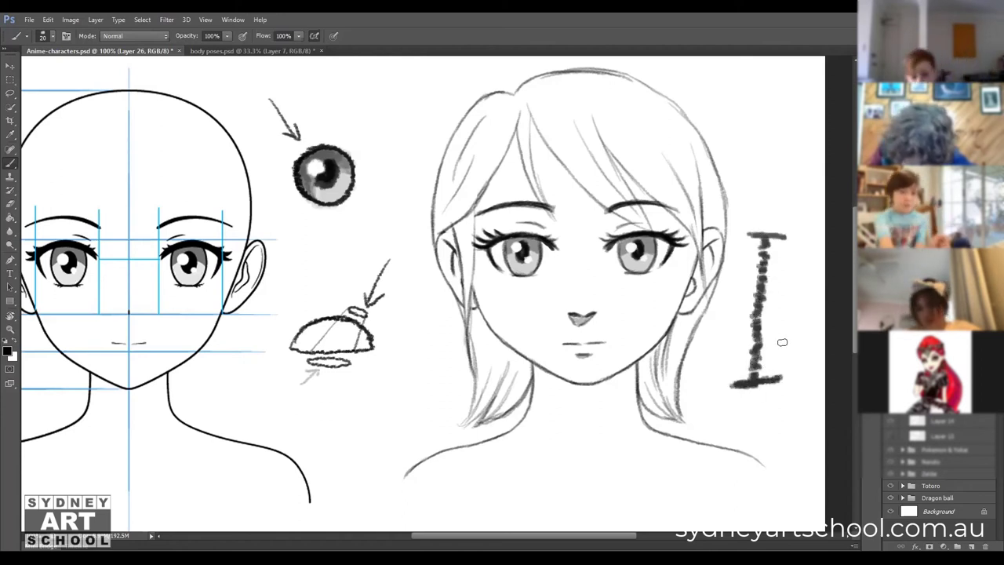
key("ctrl+alt+z")
key("ctrl+alt+z")
key("ctrl+alt+z")
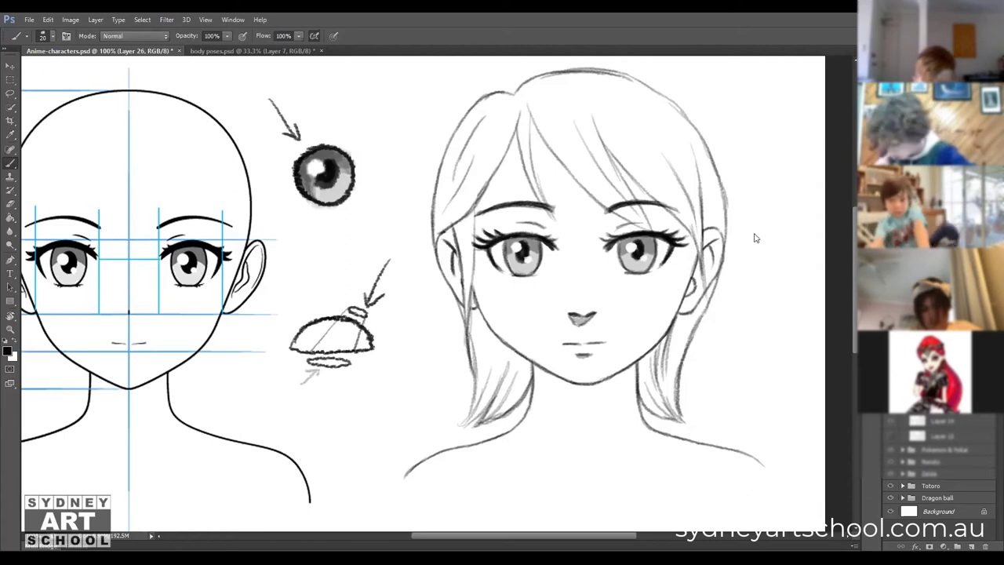
Compare the face's two halves again with capped vertical lines, first below the eye line and again above it, undoing both.
mouse_move(742, 232)
left_mouse_down()
mouse_move(779, 232)
mouse_move(749, 373)
mouse_move(771, 374)
left_mouse_up()
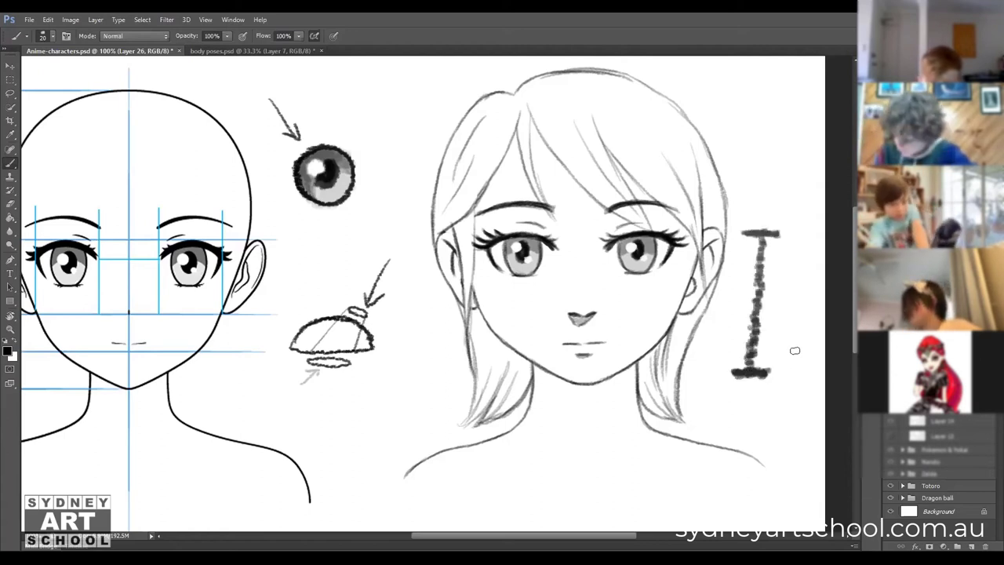
key("ctrl+alt+z")
key("ctrl+alt+z")
key("ctrl+alt+z")
key("ctrl+alt+z")
left_click_drag(751, 238, 786, 233)
left_click_drag(760, 234, 759, 81)
left_click_drag(734, 81, 786, 80)
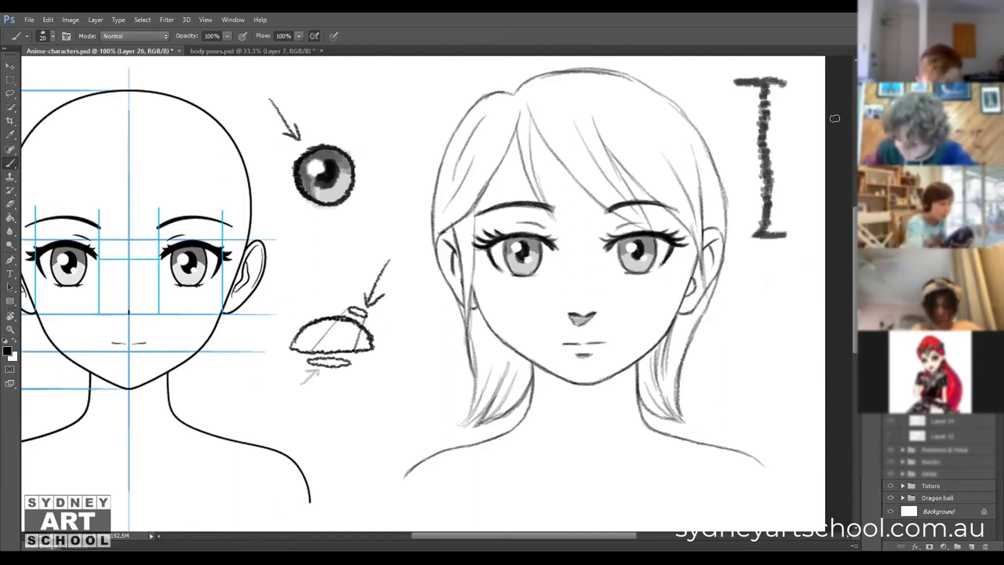
key("ctrl+alt+z")
key("ctrl+alt+z")
key("ctrl+alt+z")
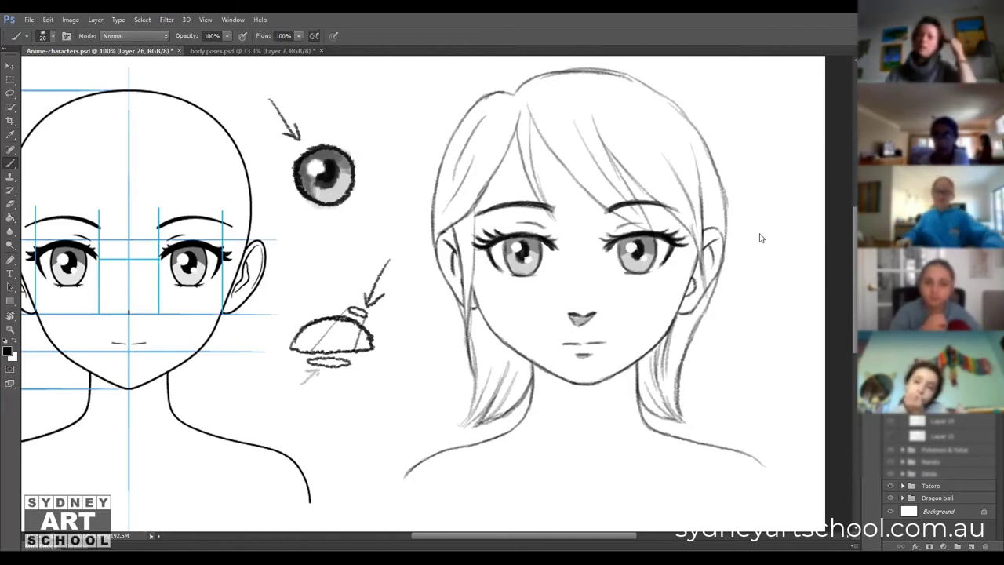
Draw a capped vertical line beside the face from eye level to chin level and undo the last stroke.
mouse_move(740, 232)
left_mouse_down()
mouse_move(784, 232)
mouse_move(759, 385)
mouse_move(781, 383)
left_mouse_up()
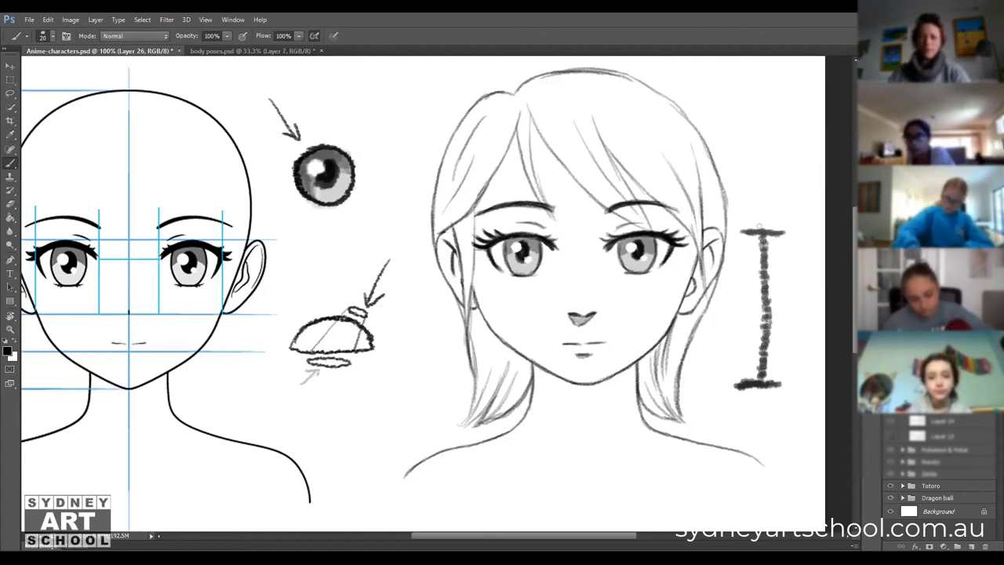
key("e")
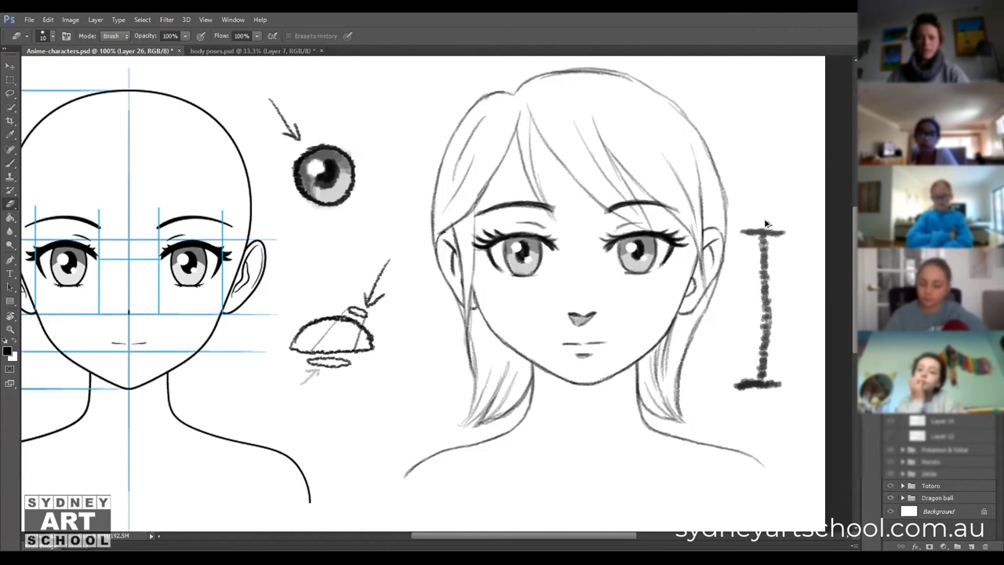
key("ctrl+z")
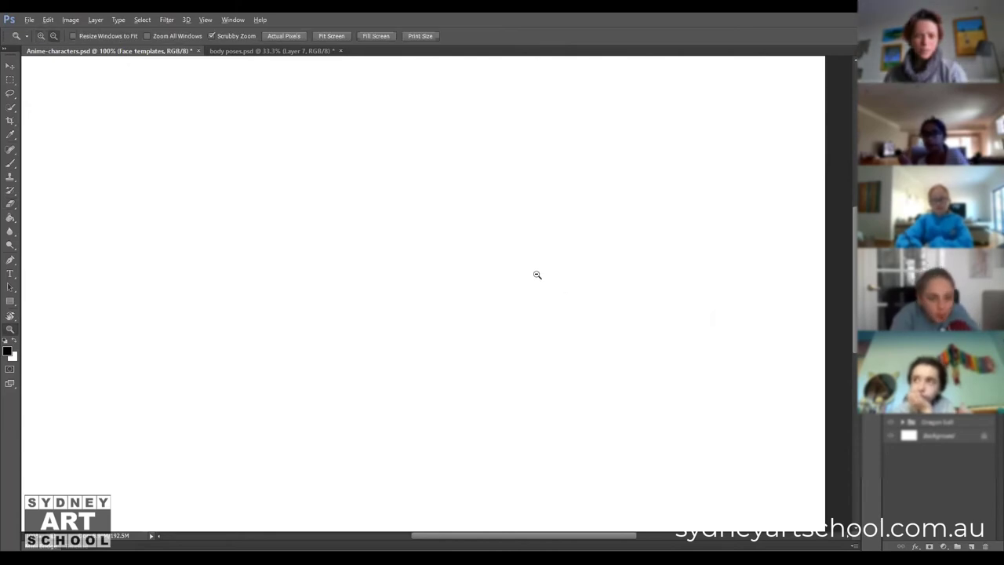
Zoom out to 66.7% and preview the hidden character references, including the Dragon Ball and Zelda images, hiding each again.
left_click(572, 269, "alt")
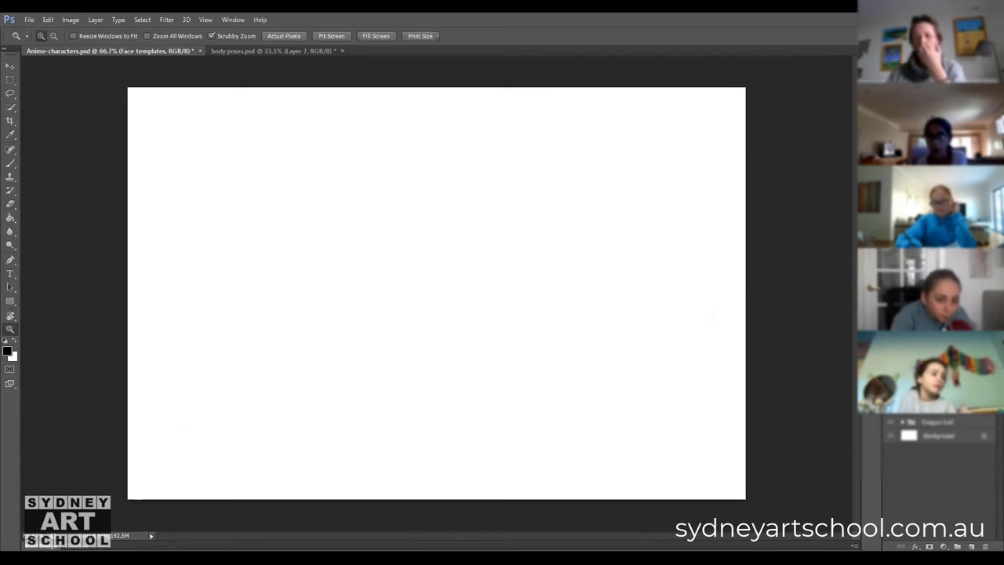
key("ctrl+v")
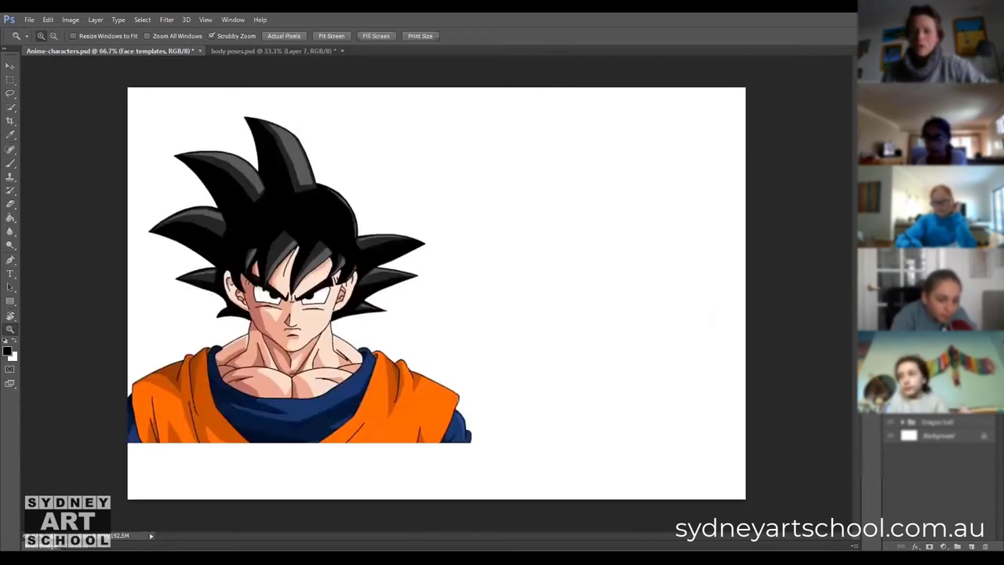
key("ctrl+z")
key("ctrl+v")
key("ctrl+z")
key("ctrl+v")
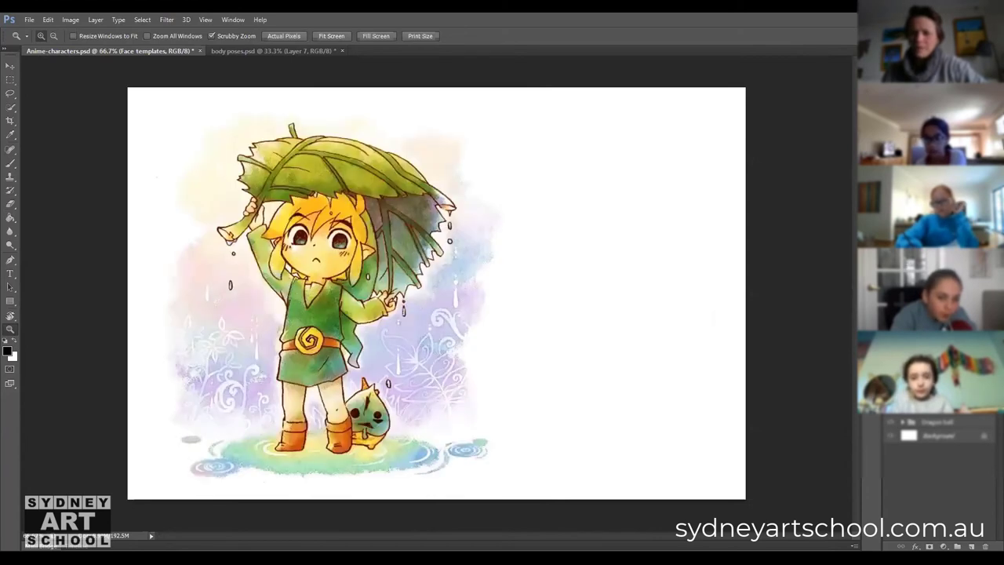
key("ctrl+z")
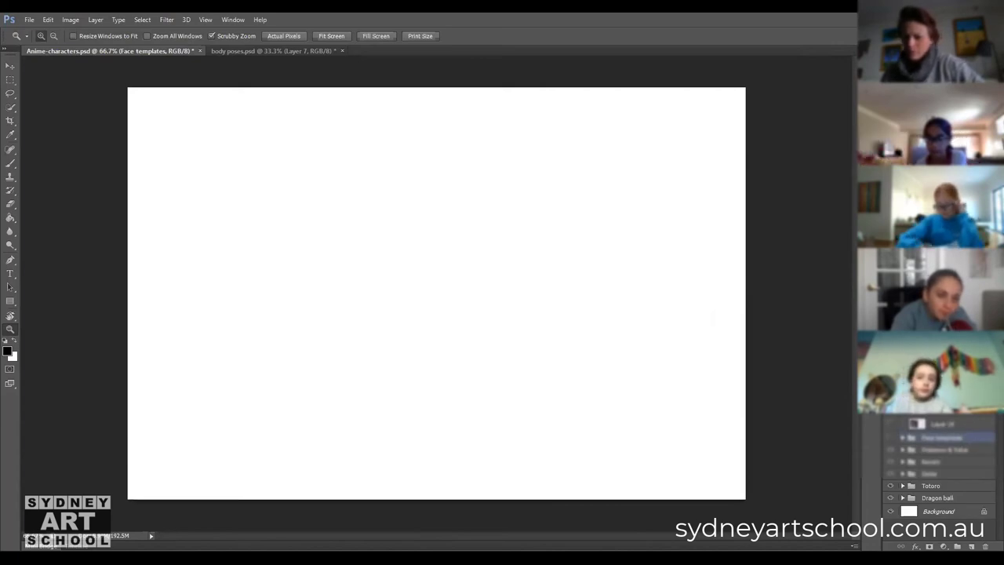
Select Layer 23 above the Face templates group.
left_click(941, 423)
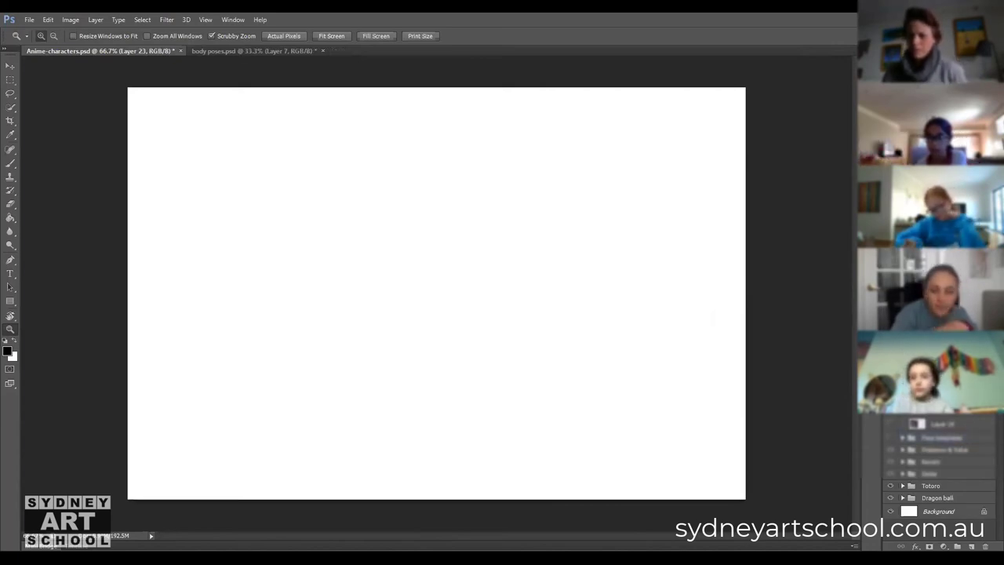
Create a new blank layer in the anime characters document.
key("ctrl+j")
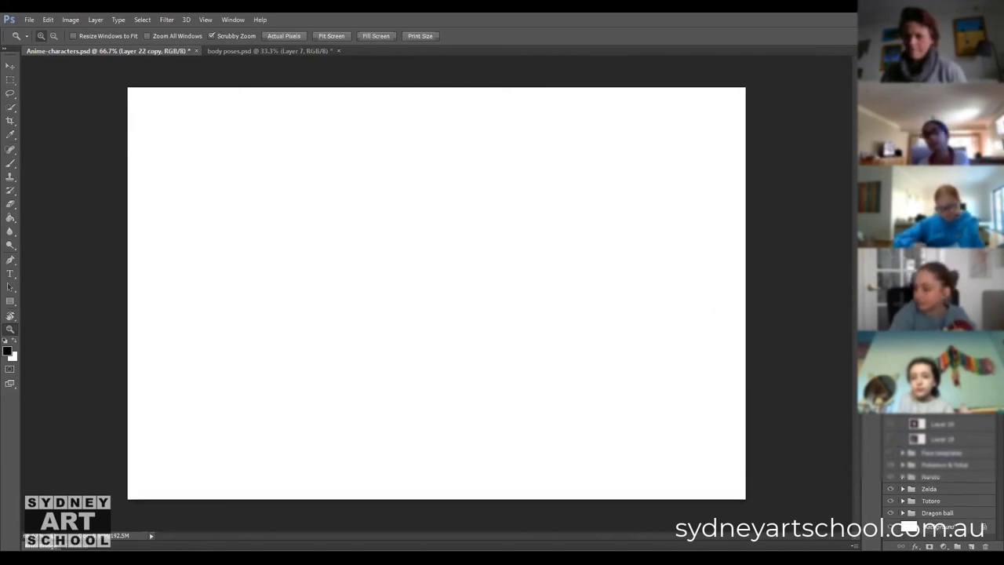
left_click(971, 546)
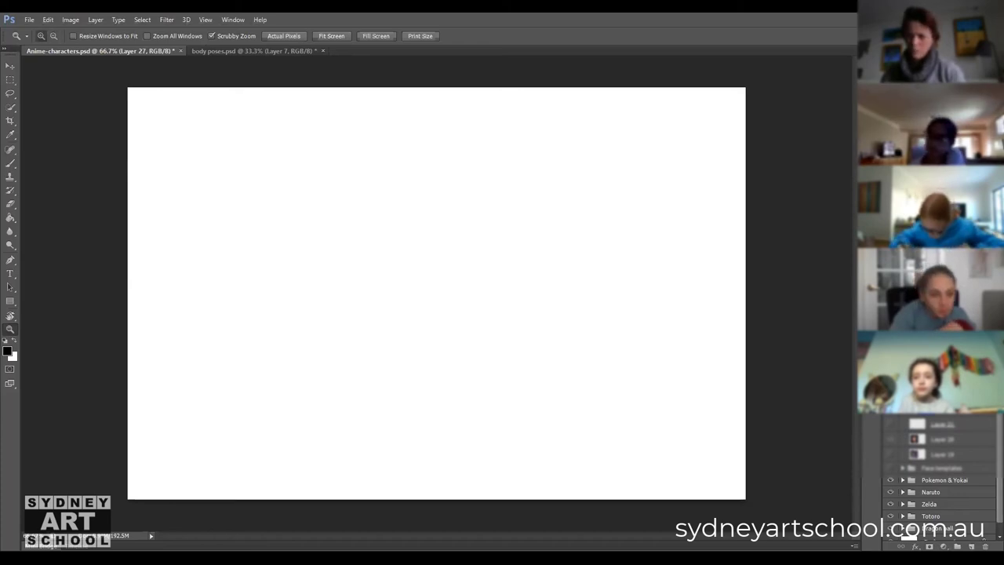
key("ctrl+v")
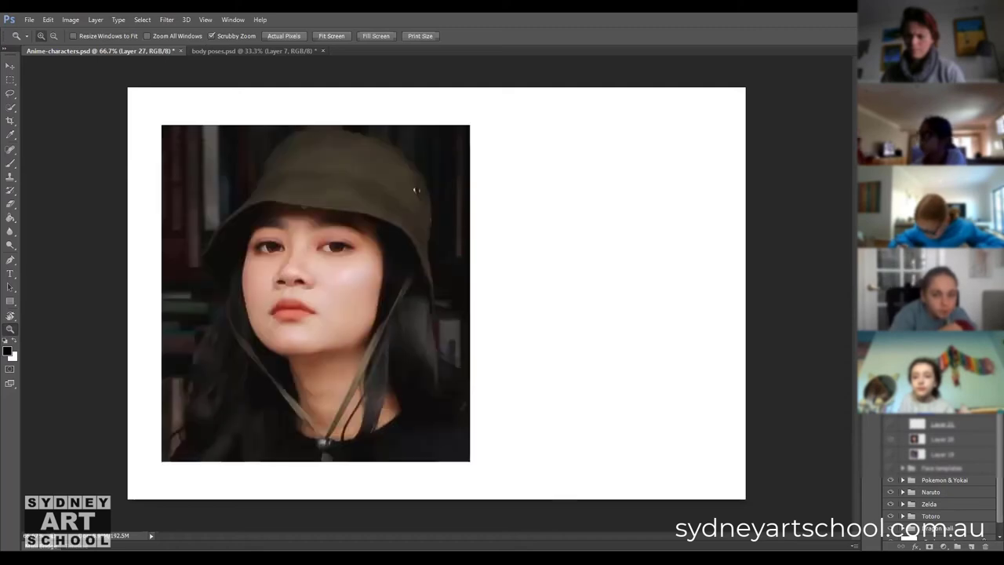
key("ctrl+z")
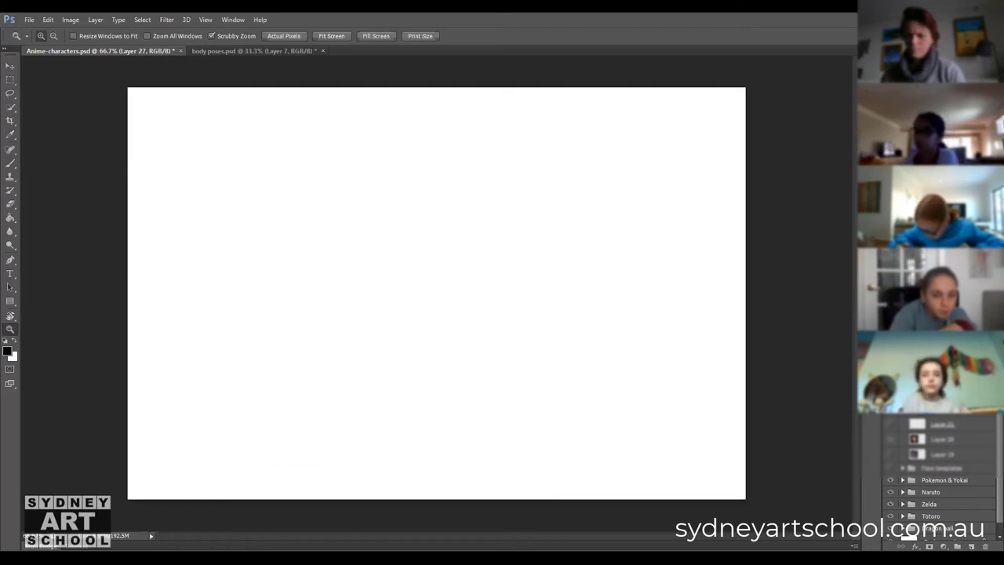
key("ctrl+z")
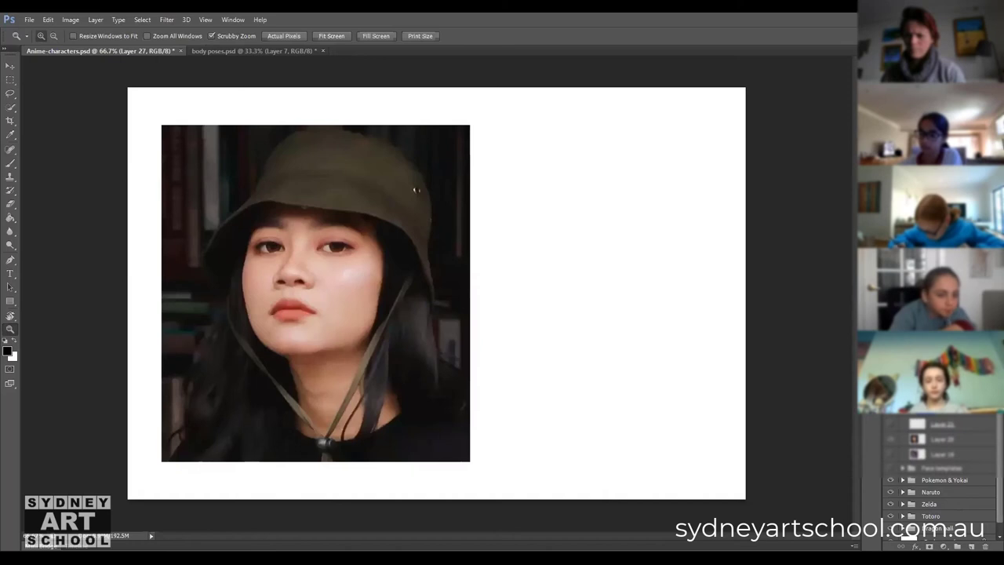
key("ctrl+z")
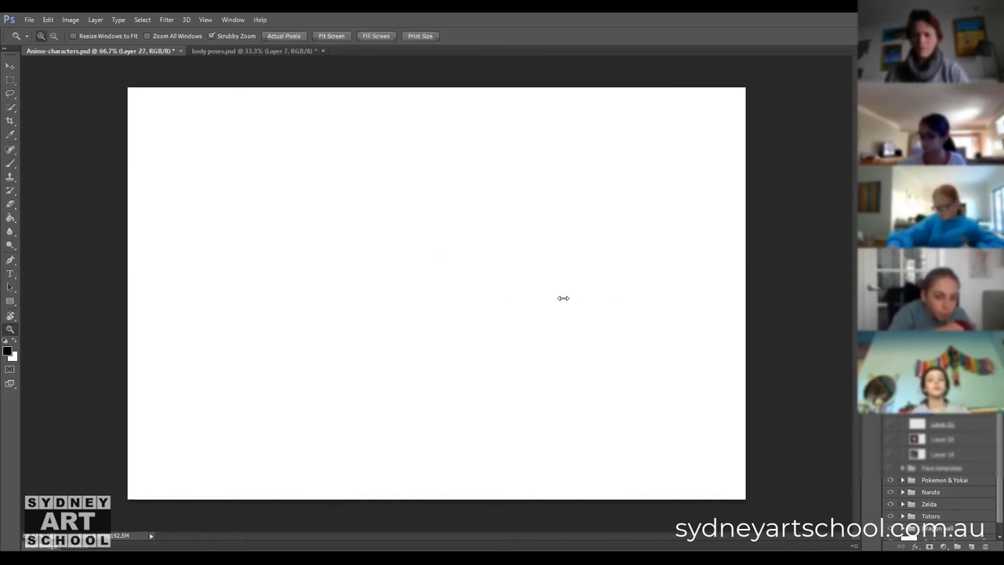
Set the brush to size 10 and 59% opacity, and sketch a blue square with an arched curve inside it.
key("b")
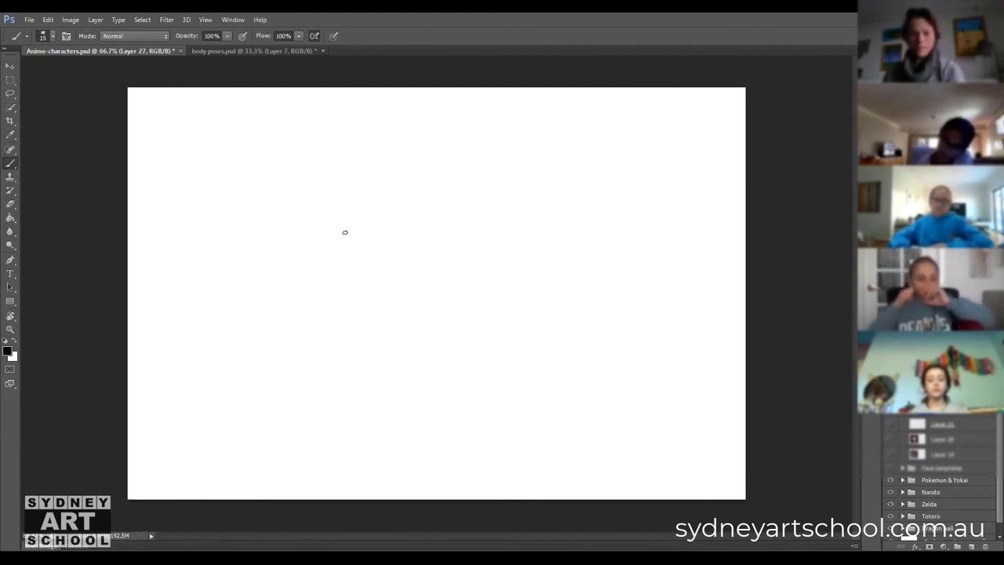
left_click(226, 35)
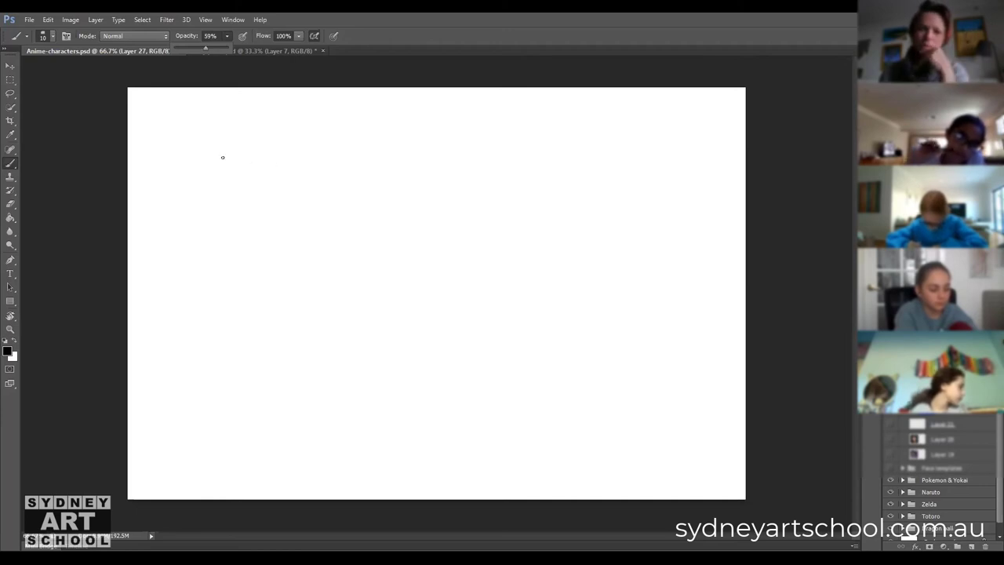
left_click(251, 158)
left_click_drag(270, 159, 276, 216)
mouse_move(209, 159)
left_mouse_down()
mouse_move(209, 219)
mouse_move(264, 217)
left_mouse_up()
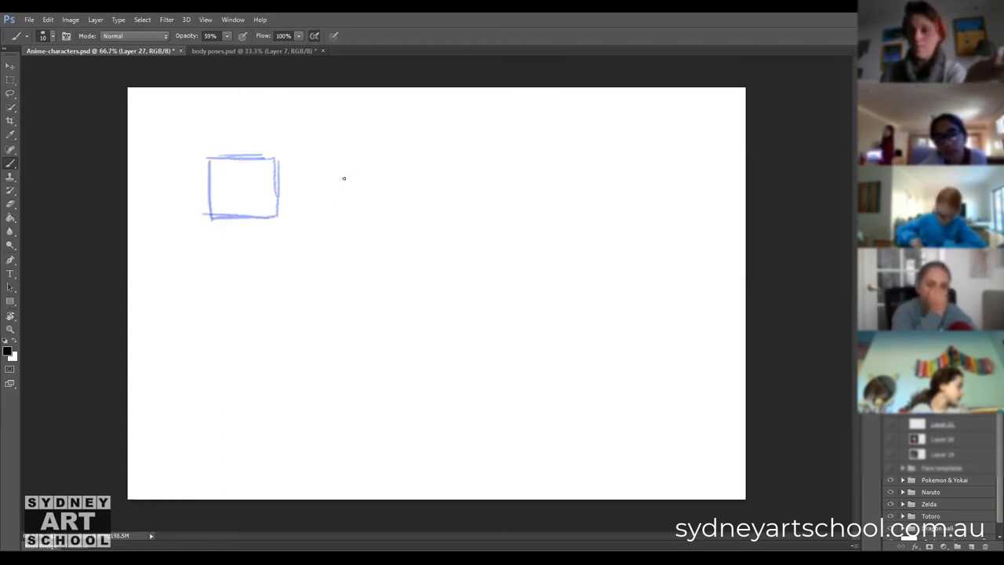
mouse_move(209, 177)
left_mouse_down()
mouse_move(252, 160)
mouse_move(229, 164)
mouse_move(280, 180)
left_mouse_up()
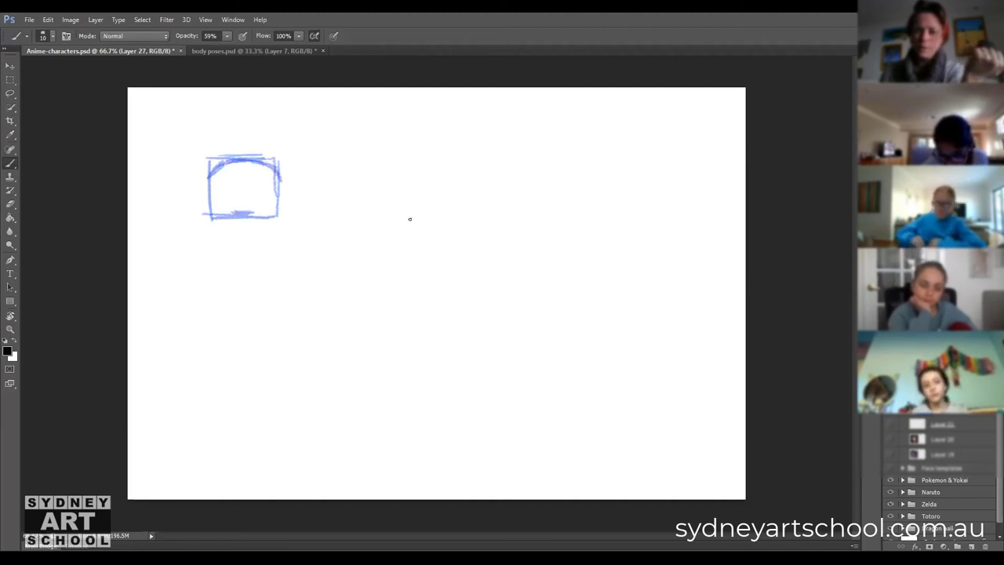
Sketch a sideways-pointing triangle, a right triangle and a narrow upright rectangle with a rounded top in a row beside the square.
mouse_move(322, 153)
left_mouse_down()
mouse_move(385, 179)
mouse_move(318, 151)
mouse_move(326, 201)
mouse_move(385, 183)
mouse_move(499, 198)
left_mouse_up()
mouse_move(423, 200)
left_mouse_down()
mouse_move(422, 152)
mouse_move(497, 197)
left_mouse_up()
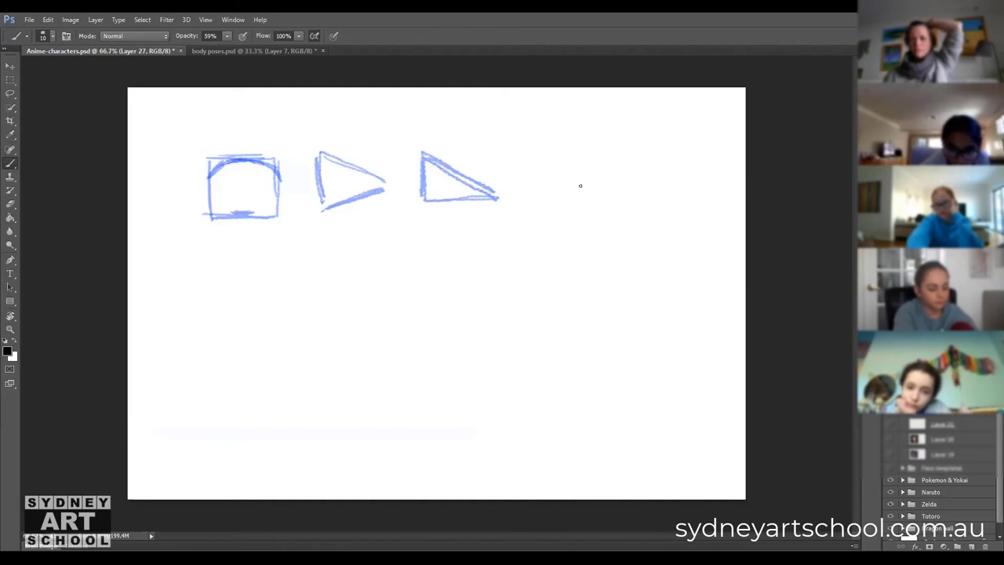
mouse_move(542, 158)
left_mouse_down()
mouse_move(544, 195)
mouse_move(543, 158)
mouse_move(578, 139)
mouse_move(544, 147)
mouse_move(586, 141)
mouse_move(588, 203)
mouse_move(548, 203)
mouse_move(544, 192)
mouse_move(549, 153)
mouse_move(583, 154)
mouse_move(547, 160)
mouse_move(556, 146)
mouse_move(581, 147)
left_mouse_up()
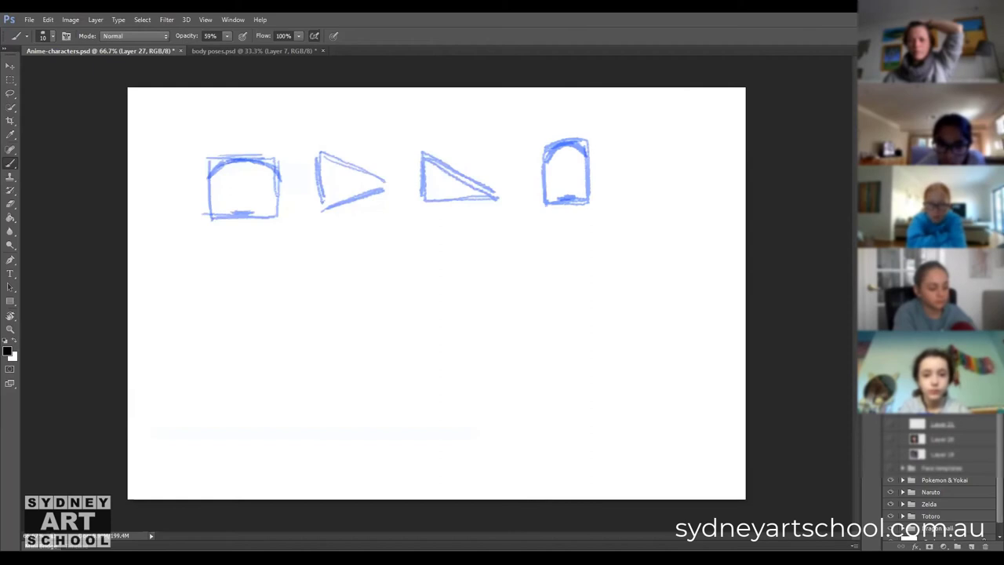
Sketch a slanted parallelogram with rounded inner corners below the square, and darken the outlines of both shapes.
mouse_move(217, 263)
left_mouse_down()
mouse_move(264, 263)
mouse_move(209, 263)
left_mouse_up()
mouse_move(304, 297)
left_mouse_down()
mouse_move(277, 262)
mouse_move(306, 304)
left_mouse_up()
mouse_move(214, 263)
left_mouse_down()
mouse_move(228, 285)
mouse_move(233, 276)
mouse_move(305, 304)
left_mouse_up()
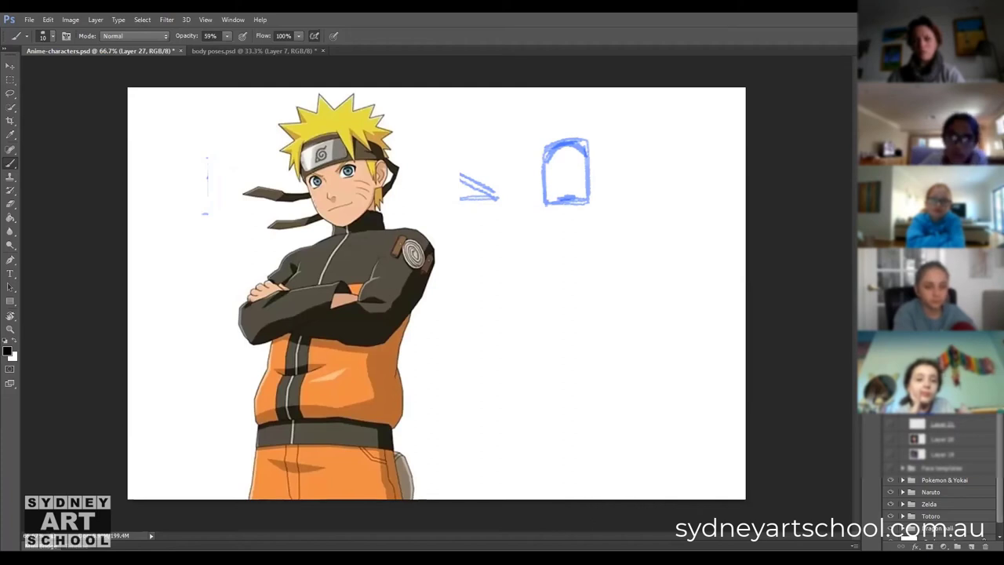
key("ctrl+z")
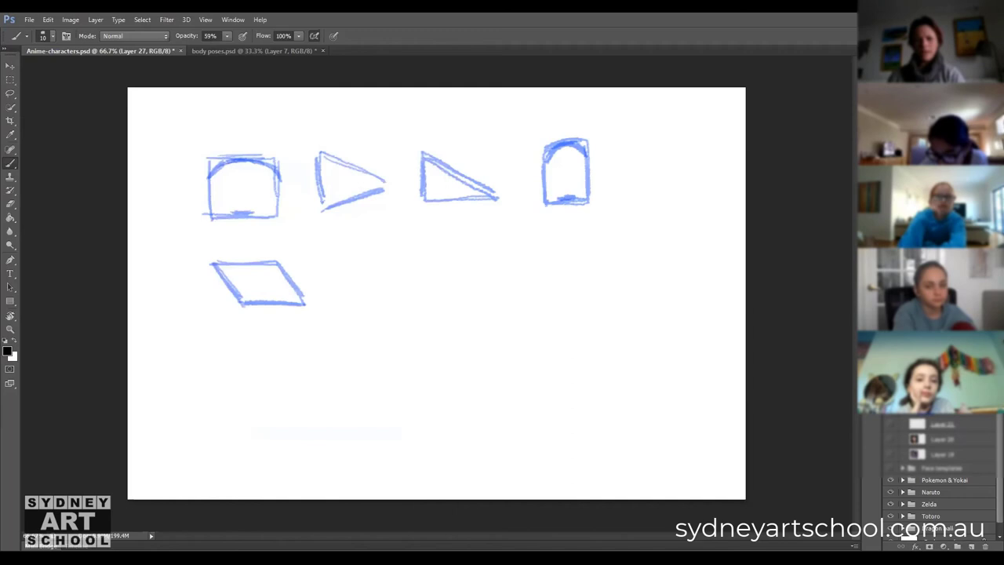
left_click_drag(262, 263, 222, 264)
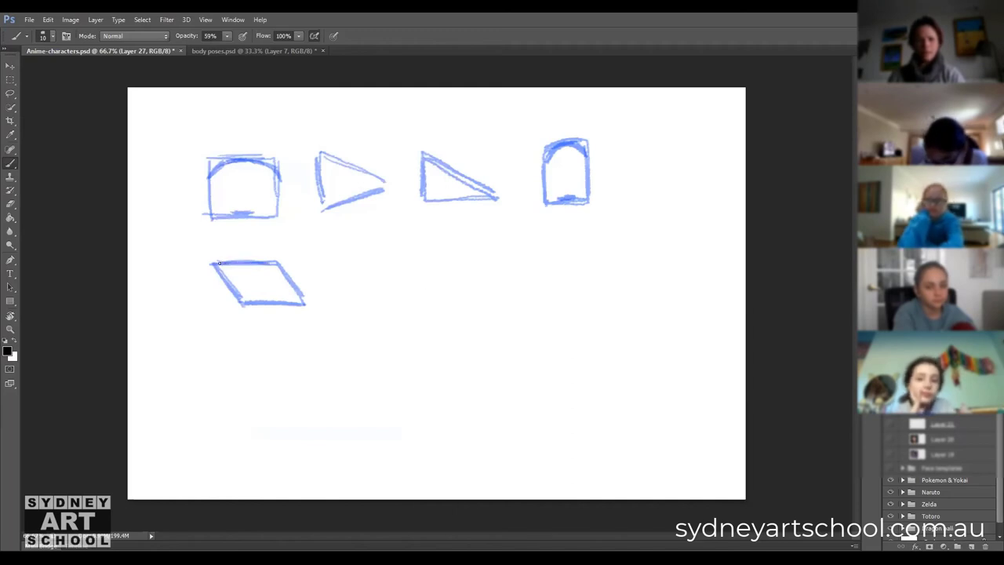
mouse_move(279, 273)
left_mouse_down()
mouse_move(228, 264)
mouse_move(215, 276)
mouse_move(235, 301)
left_mouse_up()
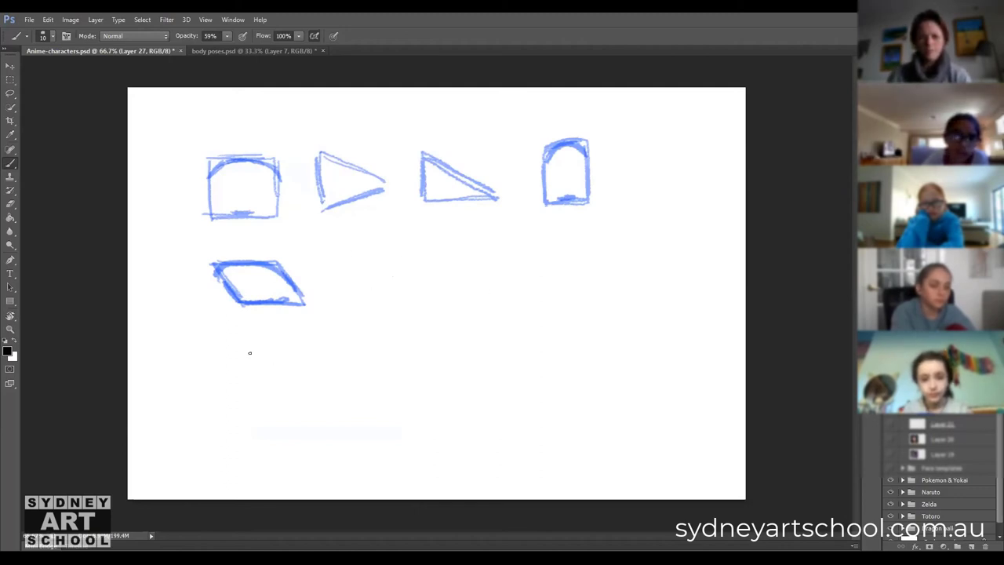
mouse_move(211, 167)
left_mouse_down()
mouse_move(207, 158)
mouse_move(267, 159)
mouse_move(276, 214)
mouse_move(214, 217)
left_mouse_up()
mouse_move(206, 160)
left_mouse_down()
mouse_move(276, 171)
mouse_move(275, 217)
mouse_move(220, 217)
mouse_move(200, 179)
mouse_move(207, 199)
mouse_move(203, 159)
left_mouse_up()
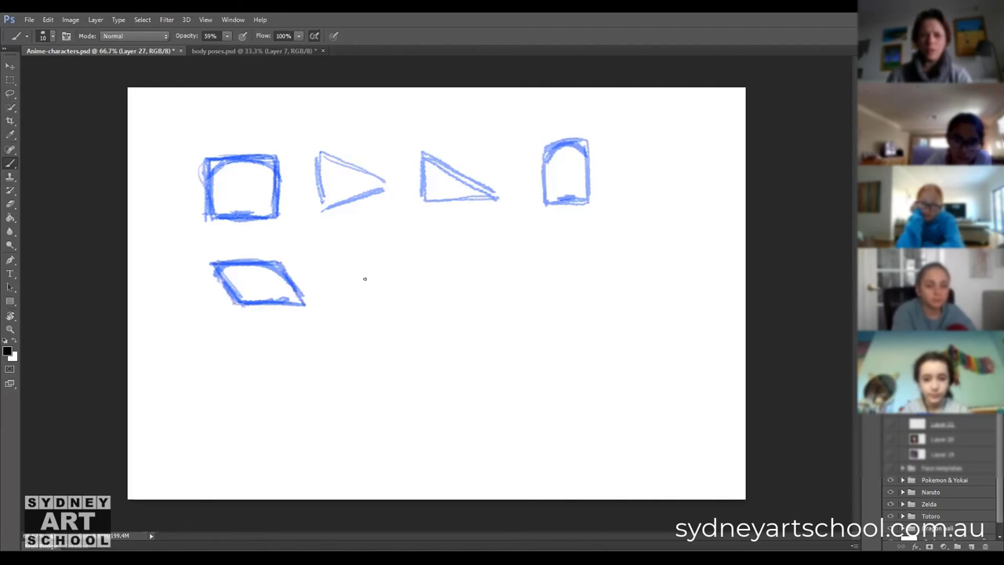
Sketch a right triangle and a tall rectangle with a rounded inner top beside the parallelogram.
left_click_drag(340, 262, 344, 306)
mouse_move(343, 257)
left_mouse_down()
mouse_move(398, 281)
mouse_move(339, 259)
mouse_move(353, 305)
mouse_move(418, 308)
mouse_move(356, 305)
mouse_move(403, 302)
left_mouse_up()
mouse_move(466, 243)
left_mouse_down()
mouse_move(466, 299)
mouse_move(464, 240)
left_mouse_up()
left_click_drag(503, 238, 462, 241)
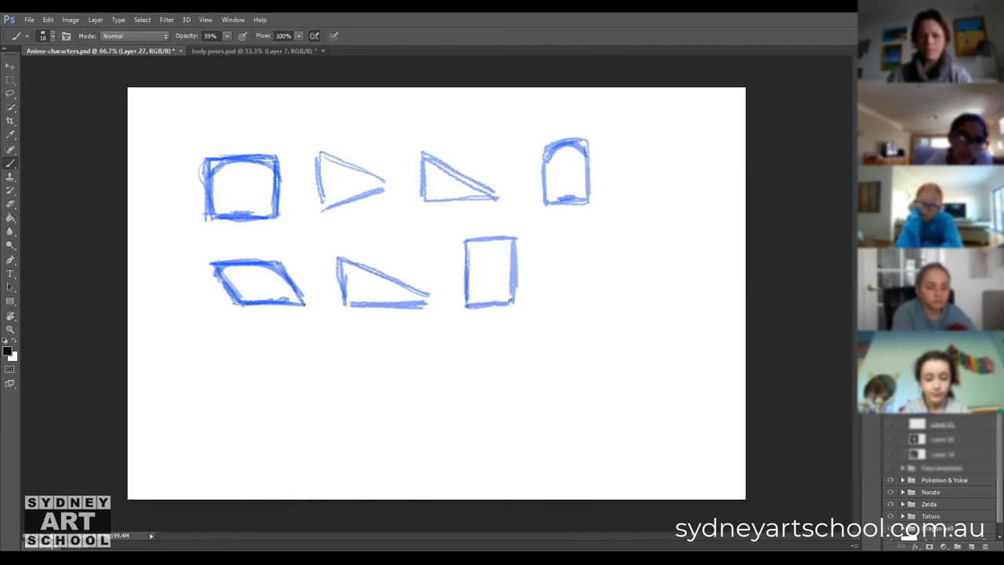
mouse_move(470, 243)
left_mouse_down()
mouse_move(505, 237)
mouse_move(468, 249)
left_mouse_up()
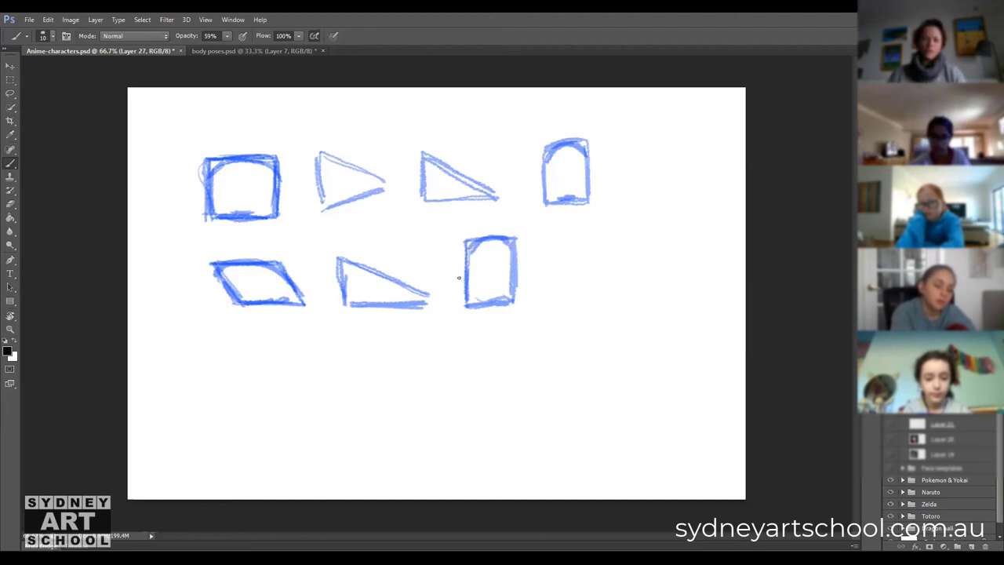
Examine the sketched shapes at 100% zoom and compare them with the anime character reference images.
key("z")
left_click(434, 298)
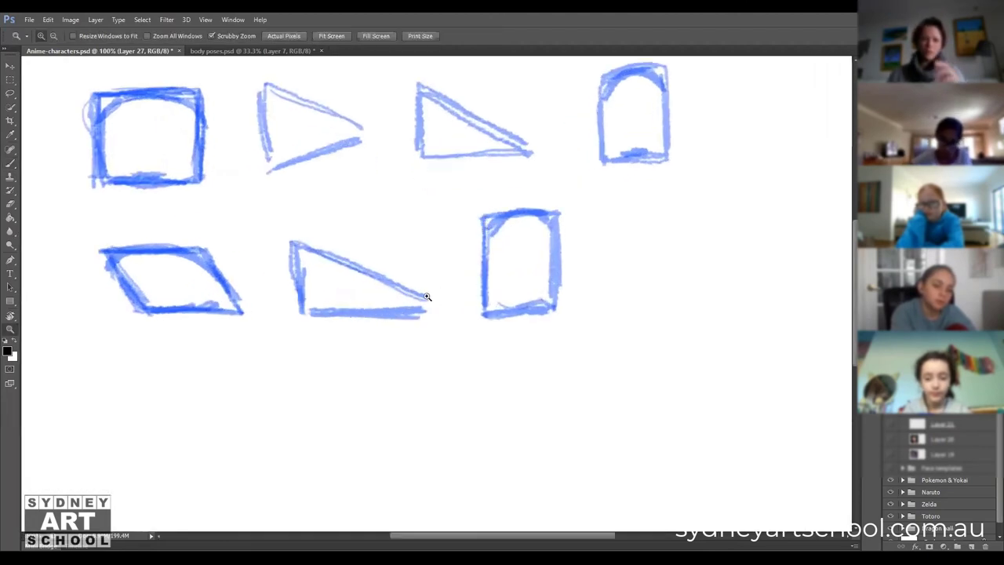
left_click(389, 304)
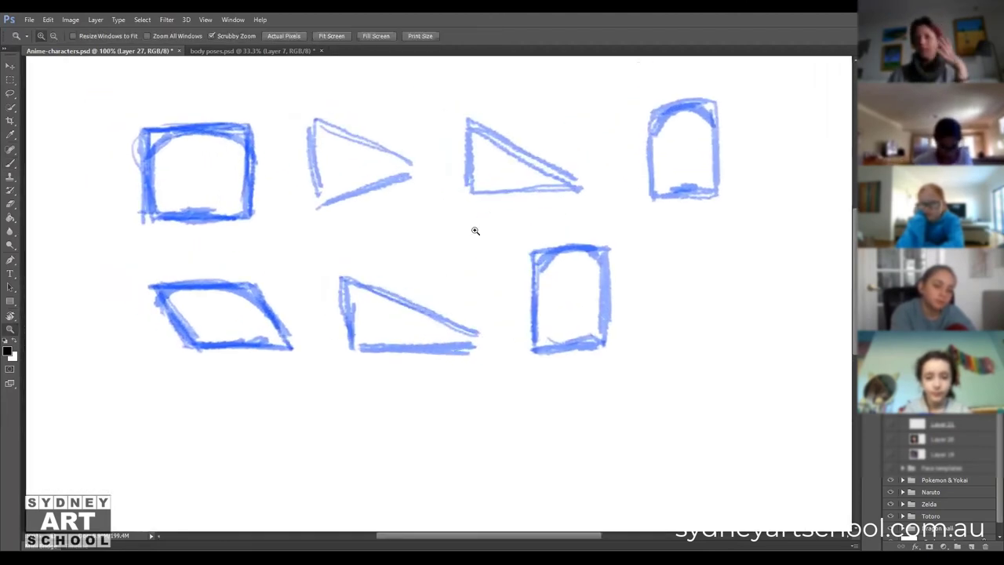
key("b")
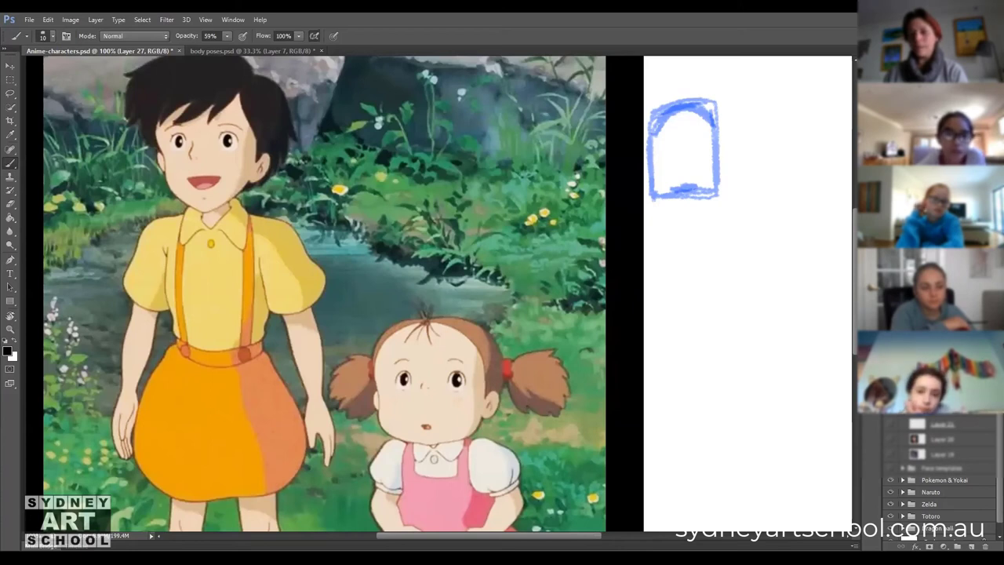
key("alt+Tab")
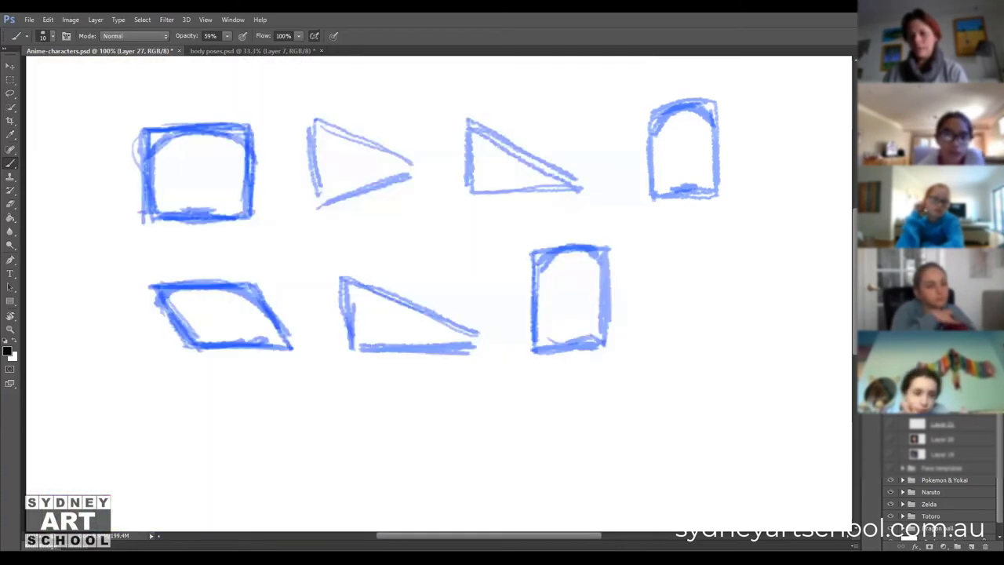
key("alt+Tab")
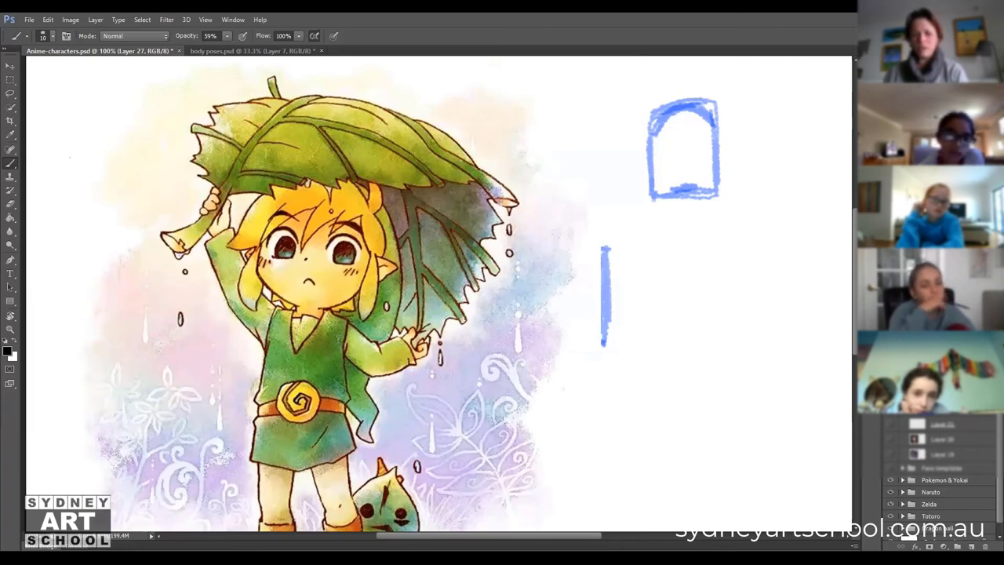
key("alt+Tab")
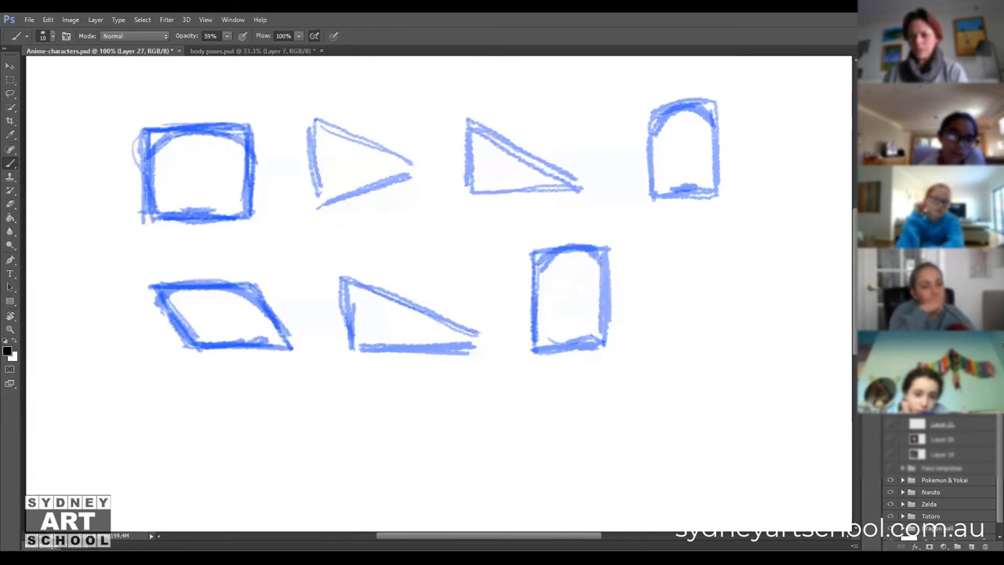
key("alt+Tab")
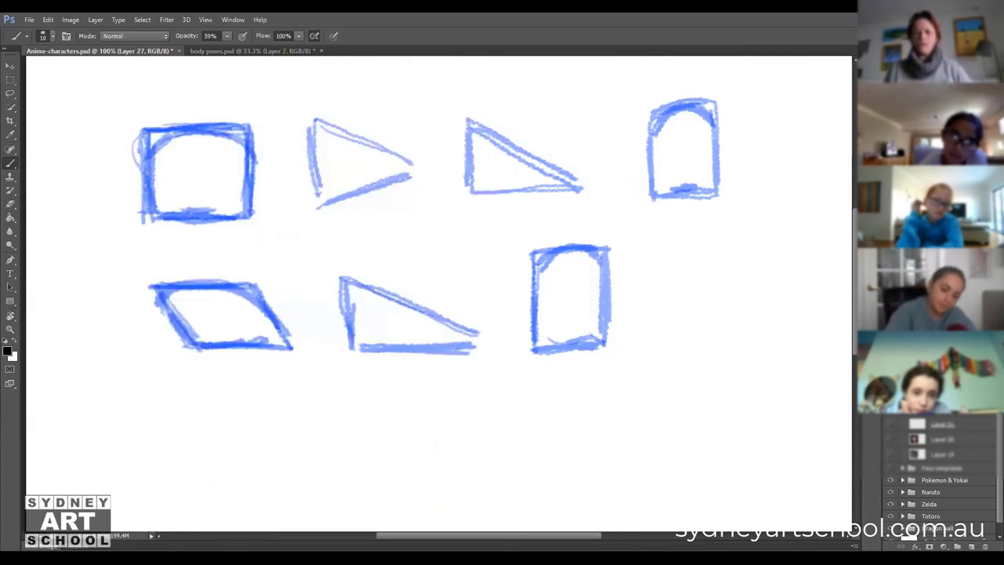
Darken the slanted edge of the second-row triangle and the sides of the tall rectangle beside it.
left_click_drag(353, 281, 461, 326)
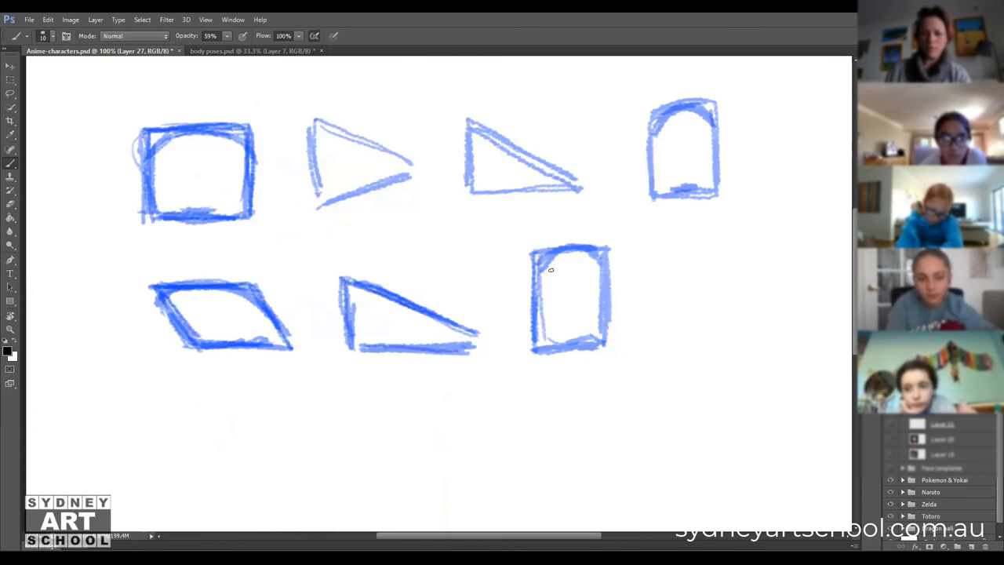
mouse_move(605, 253)
left_mouse_down()
mouse_move(608, 339)
mouse_move(549, 349)
left_mouse_up()
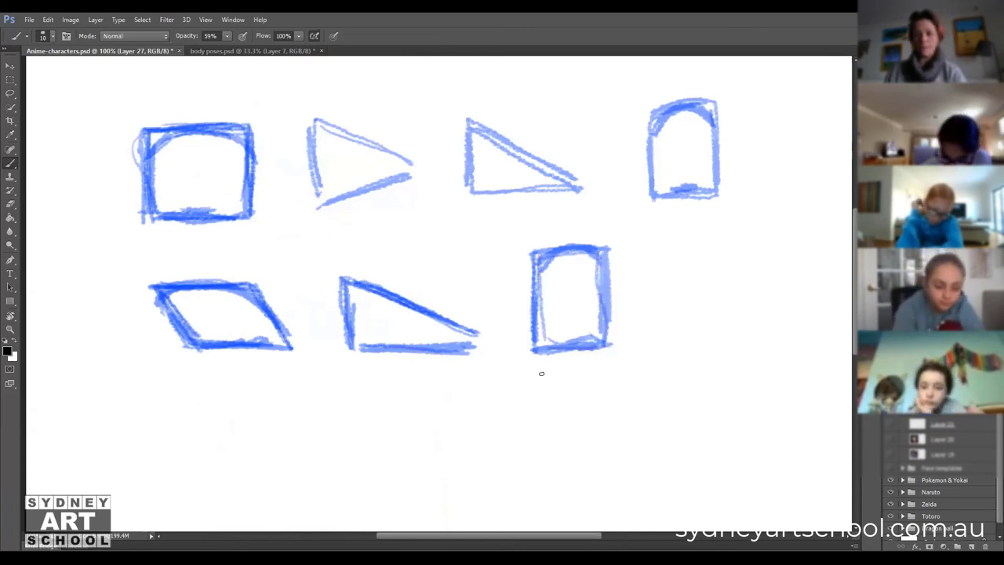
Erase the triangle and the tall rectangle in the second row with a size 50 eraser.
scroll(430, 413, "down", 3)
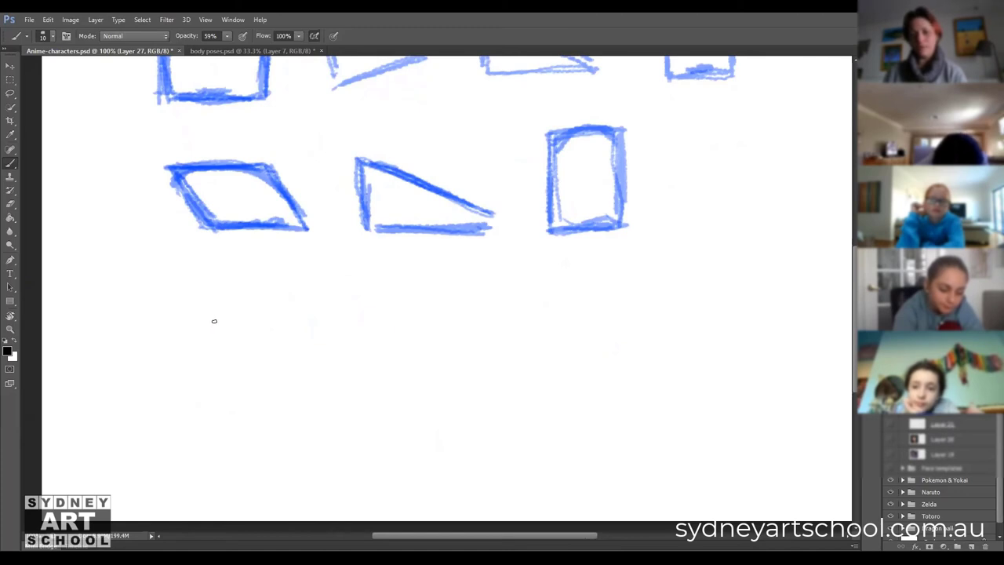
key("e")
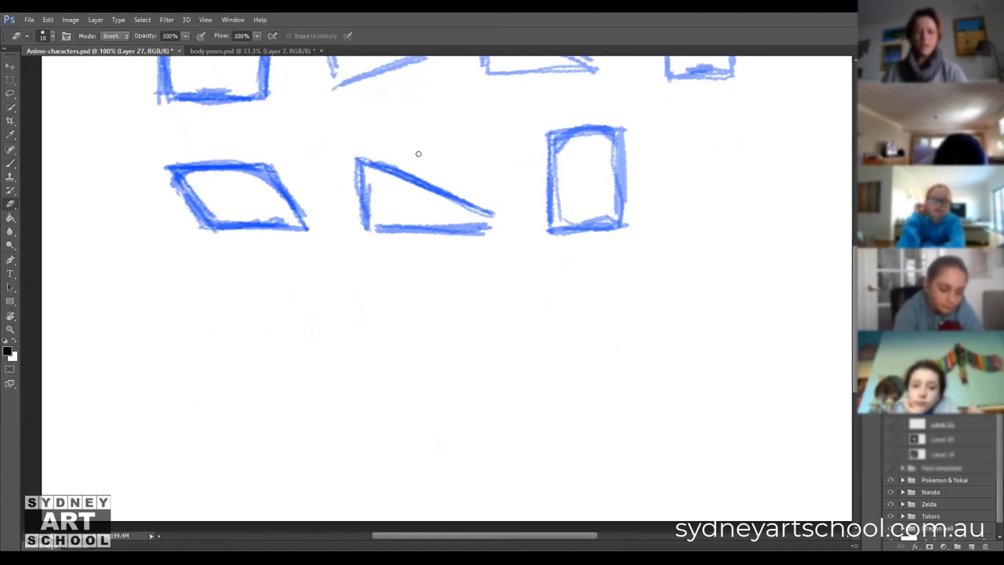
key("bracketright")
key("bracketright")
key("bracketright")
key("bracketright")
mouse_move(363, 157)
left_mouse_down()
mouse_move(368, 184)
mouse_move(383, 164)
mouse_move(461, 194)
mouse_move(388, 225)
mouse_move(489, 230)
mouse_move(573, 140)
mouse_move(562, 133)
mouse_move(520, 175)
mouse_move(580, 191)
mouse_move(535, 212)
mouse_move(626, 217)
mouse_move(583, 282)
left_mouse_up()
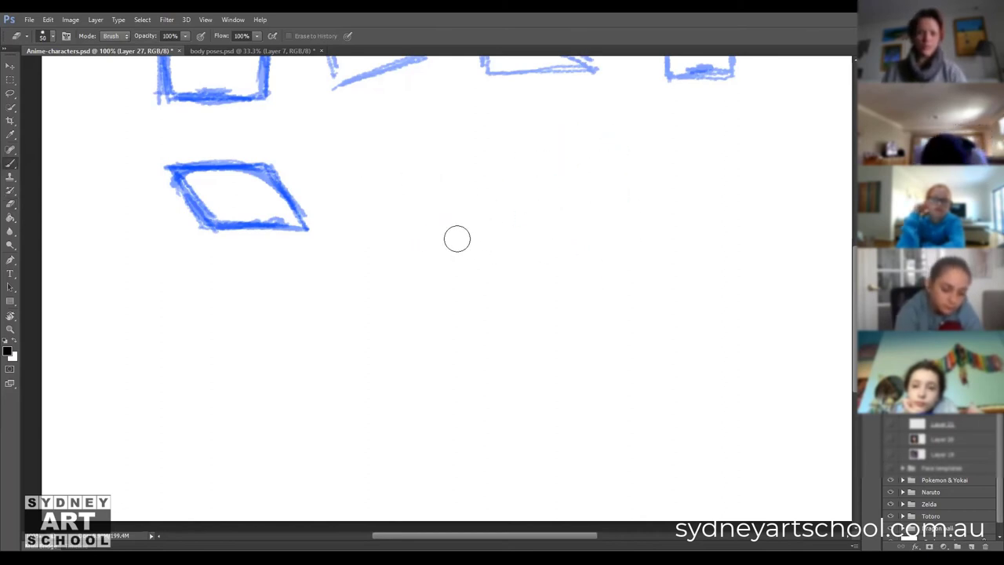
Draw light vertical guide lines with the Brush at both outer corners of the second-row parallelogram.
key("b")
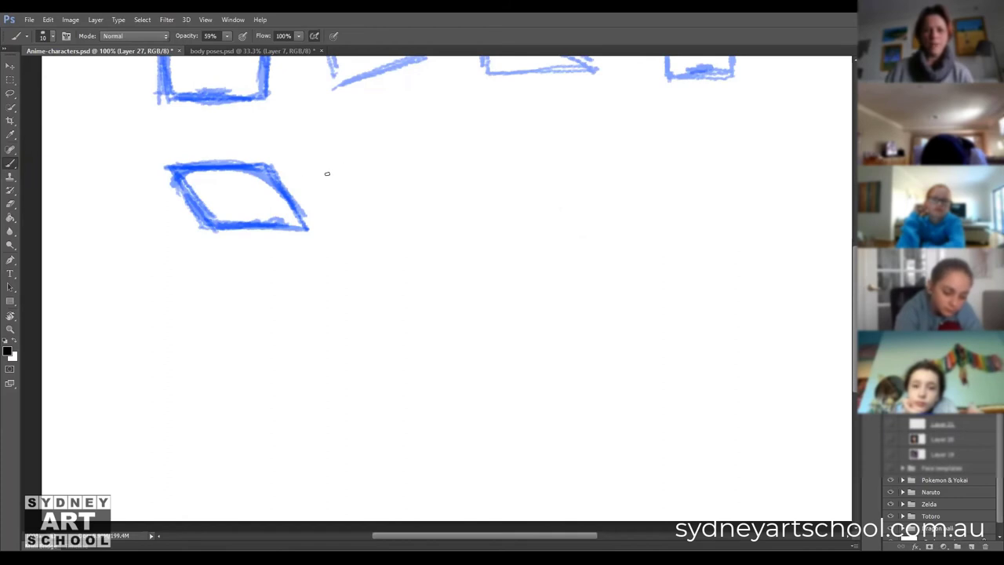
left_click_drag(302, 157, 304, 230)
left_click_drag(173, 230, 166, 151)
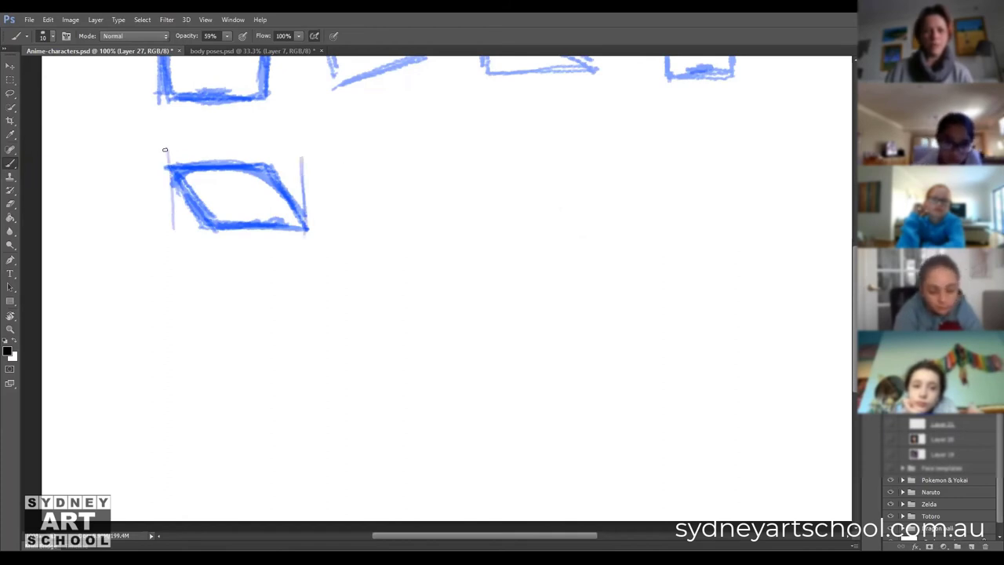
Sketch a mirrored parallelogram with a vertical guide beside the first one, and retrace the first one's slanted end edge.
mouse_move(438, 229)
left_mouse_down()
mouse_move(430, 156)
mouse_move(432, 237)
left_mouse_up()
mouse_move(433, 234)
left_mouse_down()
mouse_move(430, 149)
mouse_move(435, 226)
left_mouse_up()
mouse_move(476, 166)
left_mouse_down()
mouse_move(533, 164)
mouse_move(468, 163)
mouse_move(557, 159)
mouse_move(500, 162)
mouse_move(465, 180)
mouse_move(427, 229)
left_mouse_up()
left_click_drag(538, 226, 582, 163)
mouse_move(552, 228)
left_mouse_down()
mouse_move(586, 155)
mouse_move(550, 226)
left_mouse_up()
left_click_drag(428, 227, 570, 226)
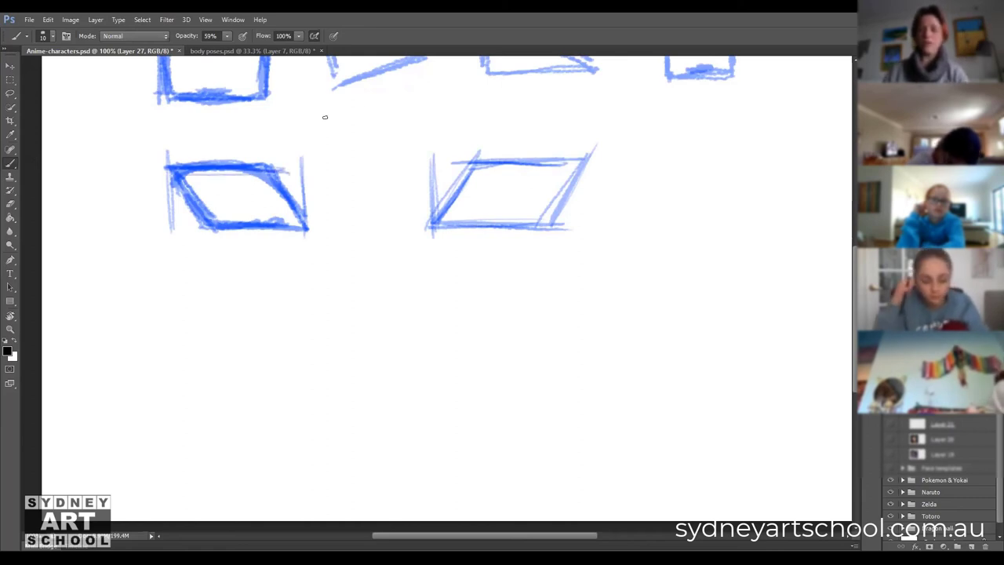
left_click_drag(262, 156, 313, 233)
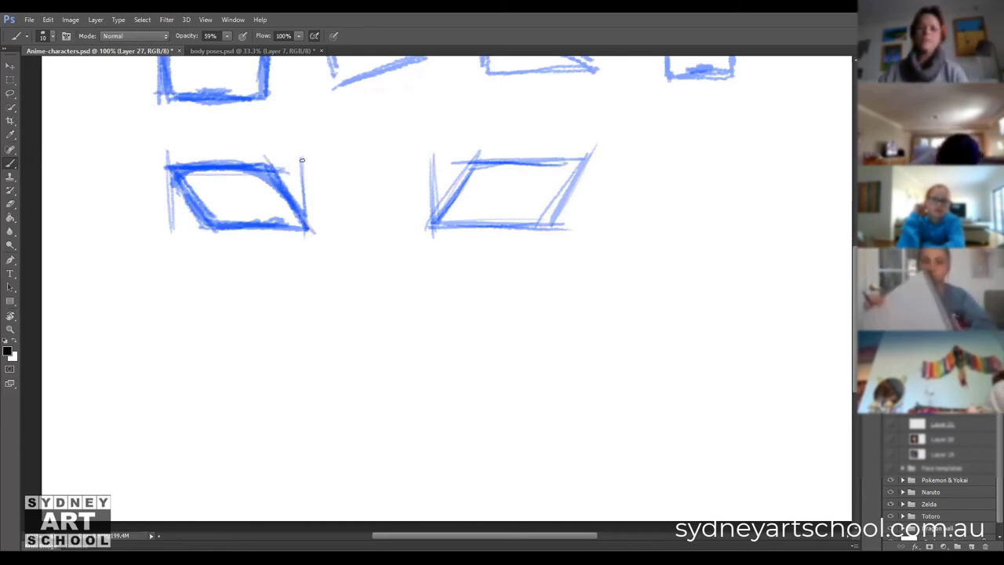
Add baseline and vertical guide strokes to the two parallelograms, and round their edges into curved upper and lower eyelids.
left_click_drag(584, 229, 409, 233)
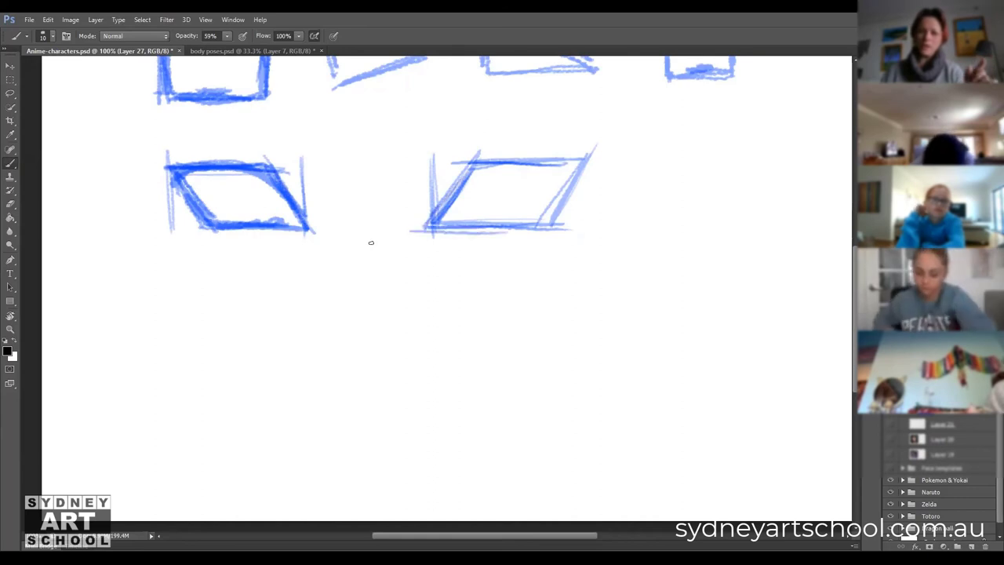
mouse_move(318, 229)
left_mouse_down()
mouse_move(243, 228)
mouse_move(314, 232)
left_mouse_up()
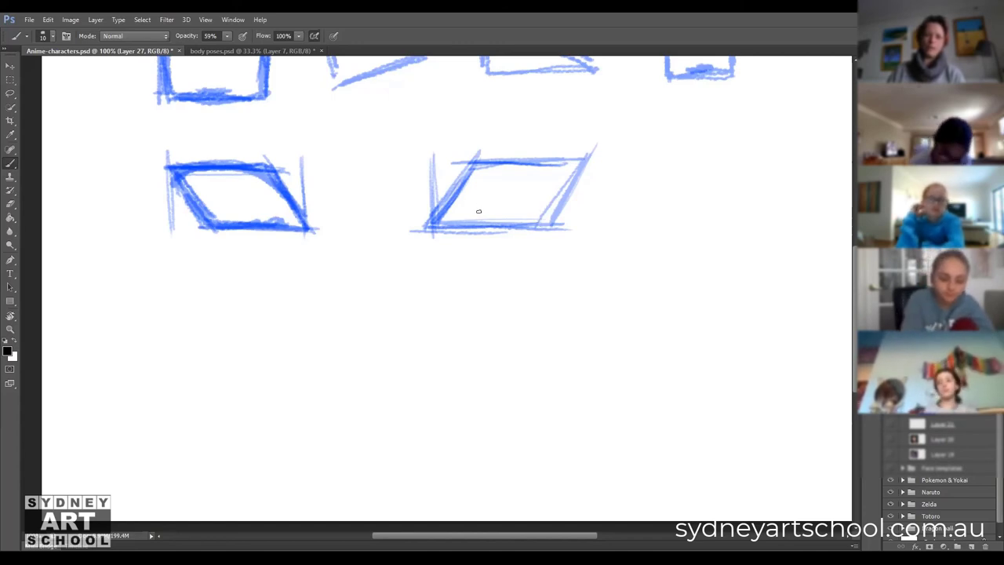
left_click_drag(426, 153, 426, 227)
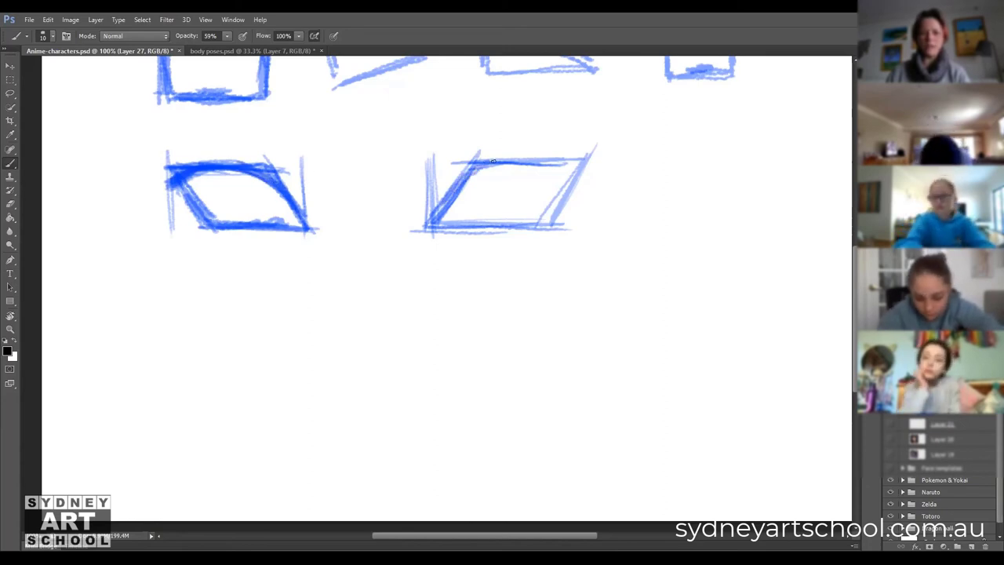
left_click_drag(444, 204, 491, 164)
left_click_drag(553, 164, 539, 159)
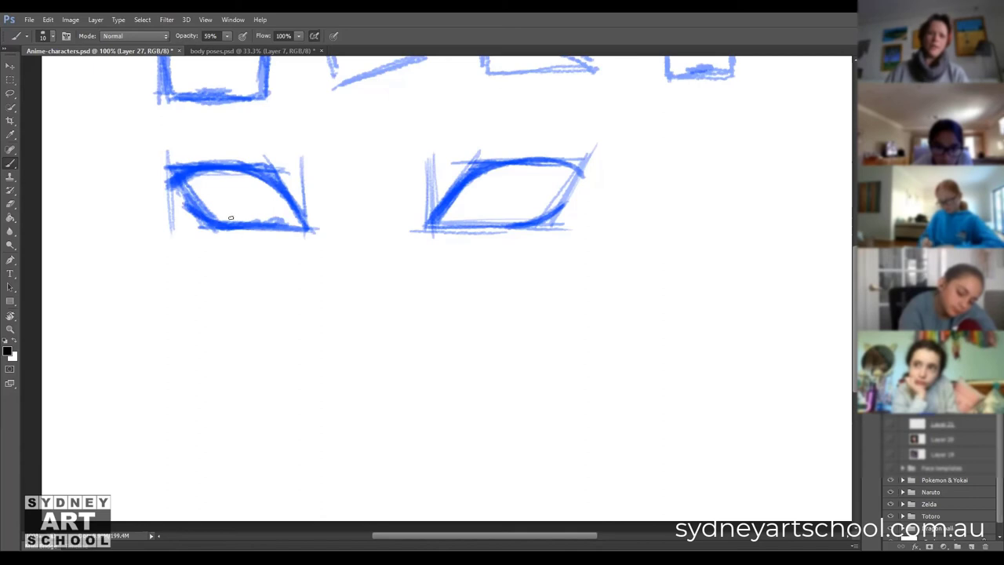
Draw a filled oval pupil with a larger iris around it in each of the two eyes.
left_click_drag(241, 180, 232, 205)
mouse_move(499, 195)
left_mouse_down()
mouse_move(510, 203)
mouse_move(505, 186)
mouse_move(503, 202)
left_mouse_up()
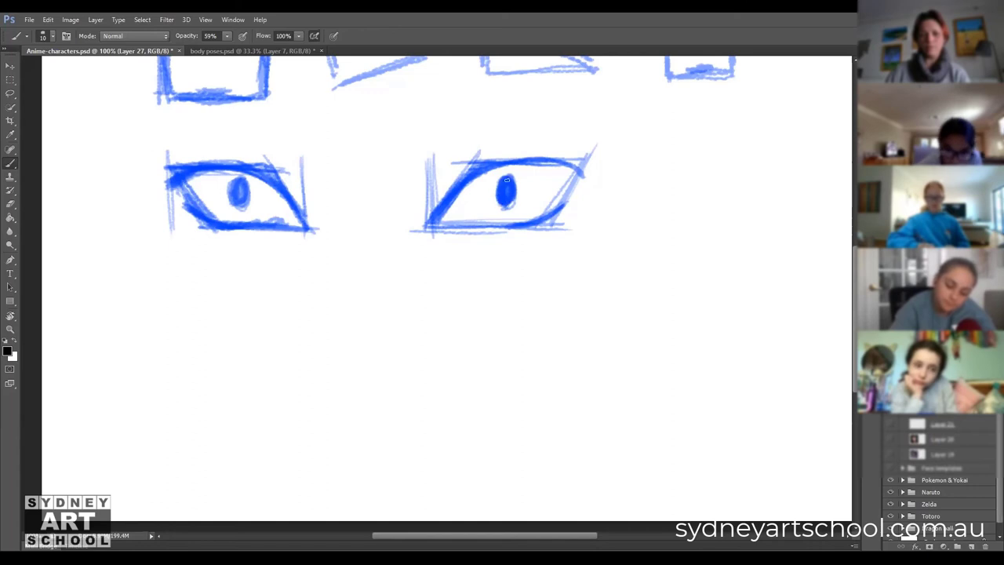
mouse_move(224, 171)
left_mouse_down()
mouse_move(219, 201)
mouse_move(217, 163)
mouse_move(240, 220)
mouse_move(221, 208)
mouse_move(254, 222)
mouse_move(266, 177)
mouse_move(252, 221)
left_mouse_up()
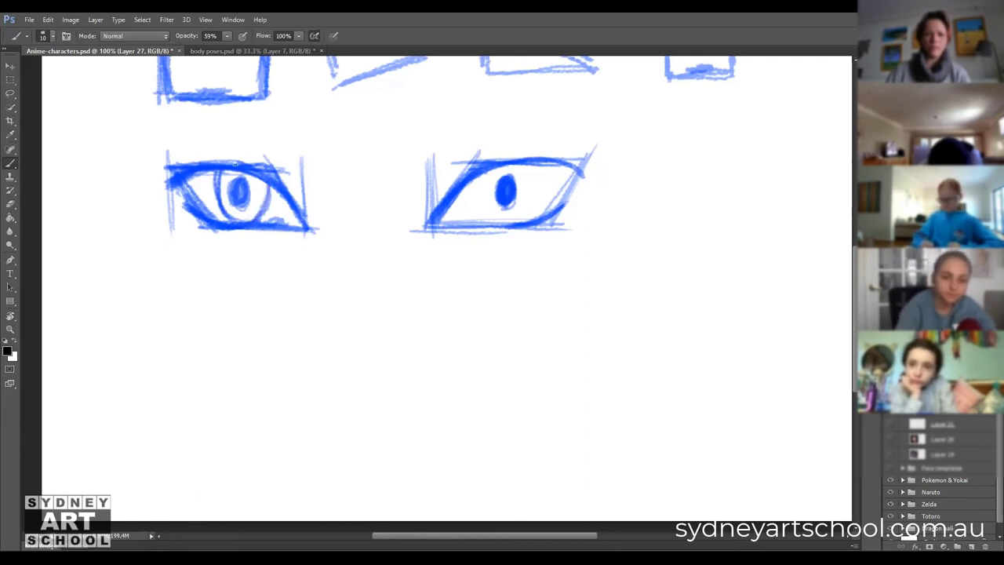
mouse_move(493, 174)
left_mouse_down()
mouse_move(507, 227)
mouse_move(487, 204)
mouse_move(535, 197)
mouse_move(529, 162)
mouse_move(531, 203)
mouse_move(533, 185)
mouse_move(518, 222)
left_mouse_up()
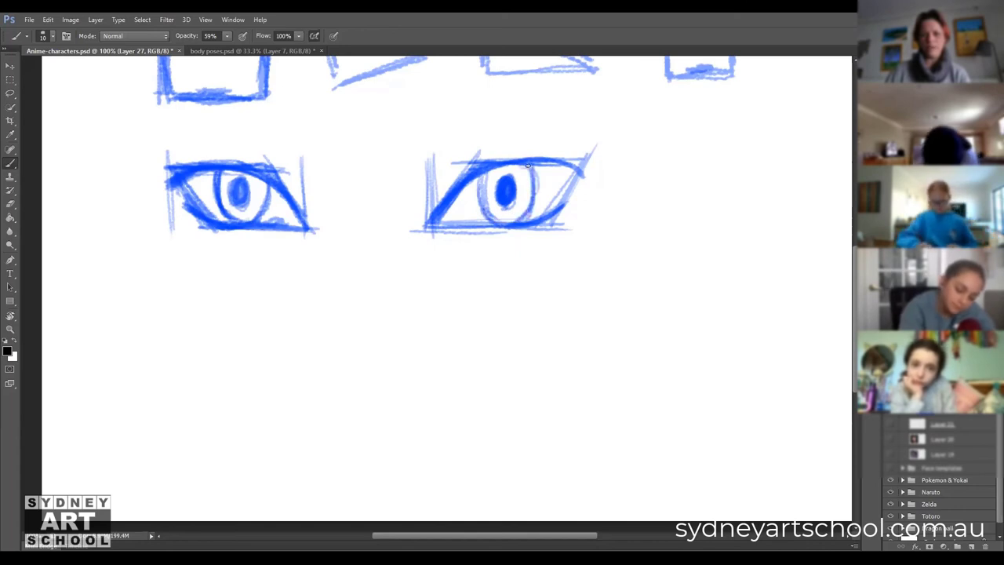
Extend the right eye's upper lid past its outer corner and add short eyelash flicks at both eyes' outer corners.
mouse_move(491, 173)
left_mouse_down()
mouse_move(481, 216)
mouse_move(483, 182)
mouse_move(570, 171)
mouse_move(592, 179)
left_mouse_up()
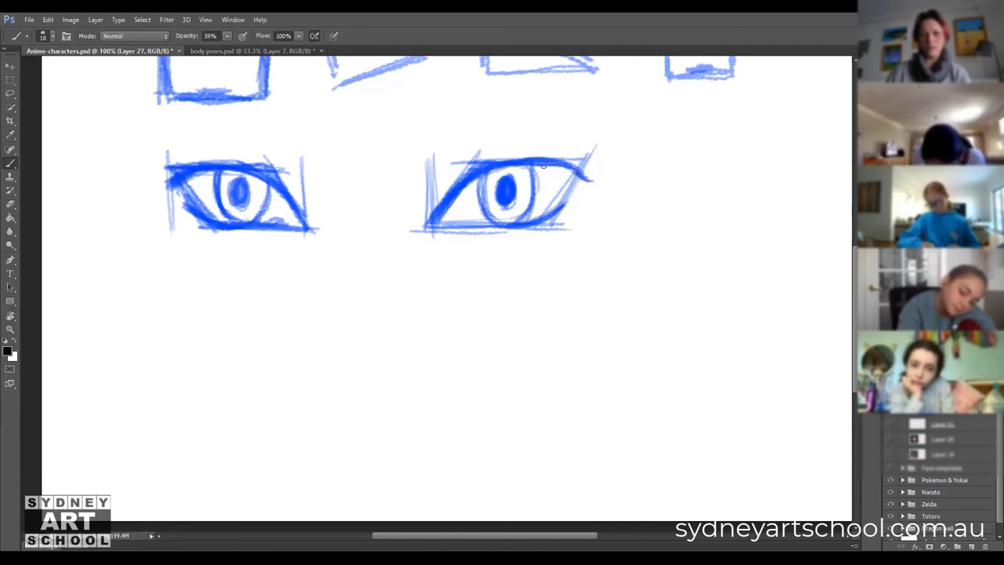
mouse_move(168, 185)
left_mouse_down()
mouse_move(143, 182)
mouse_move(170, 180)
left_mouse_up()
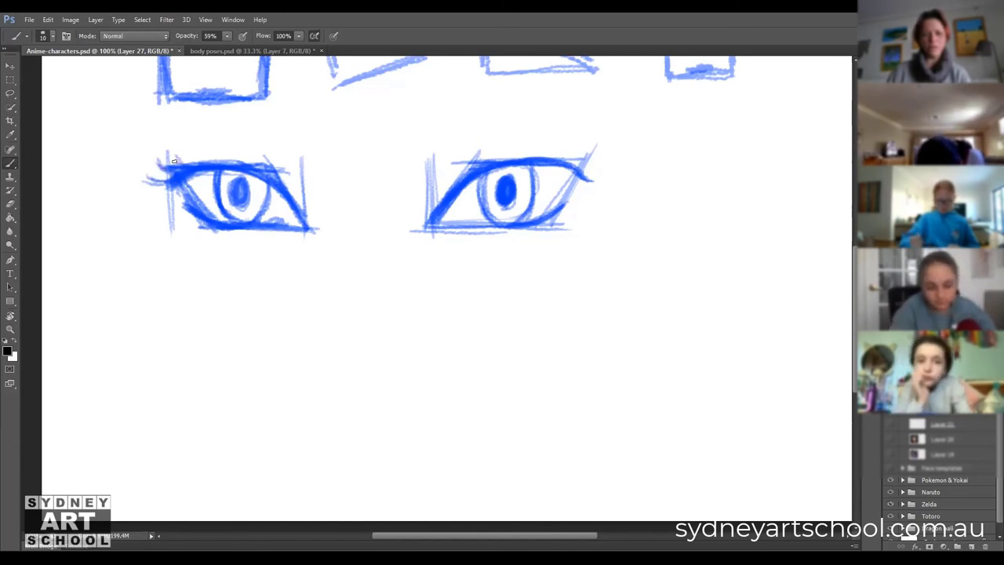
left_click_drag(201, 160, 239, 161)
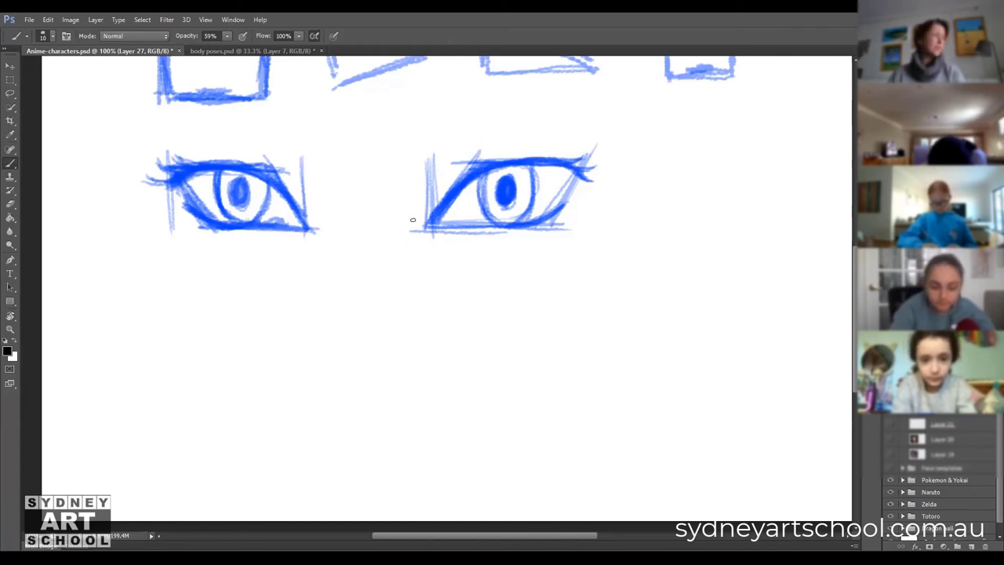
Erase the smudge above the left eye's lower lid near the inner corner with a size 20 eraser.
key("e")
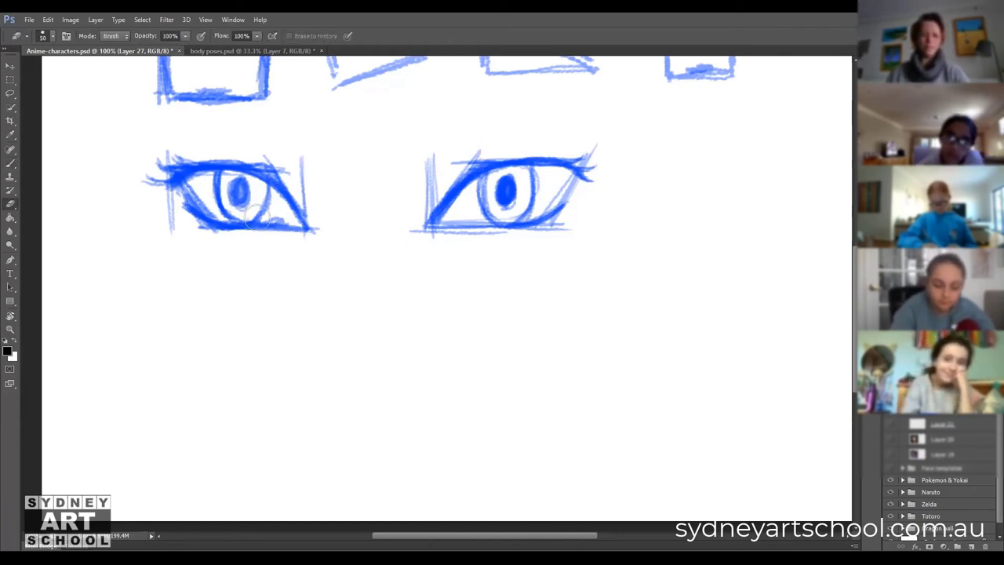
key("bracketleft")
key("bracketleft")
key("bracketleft")
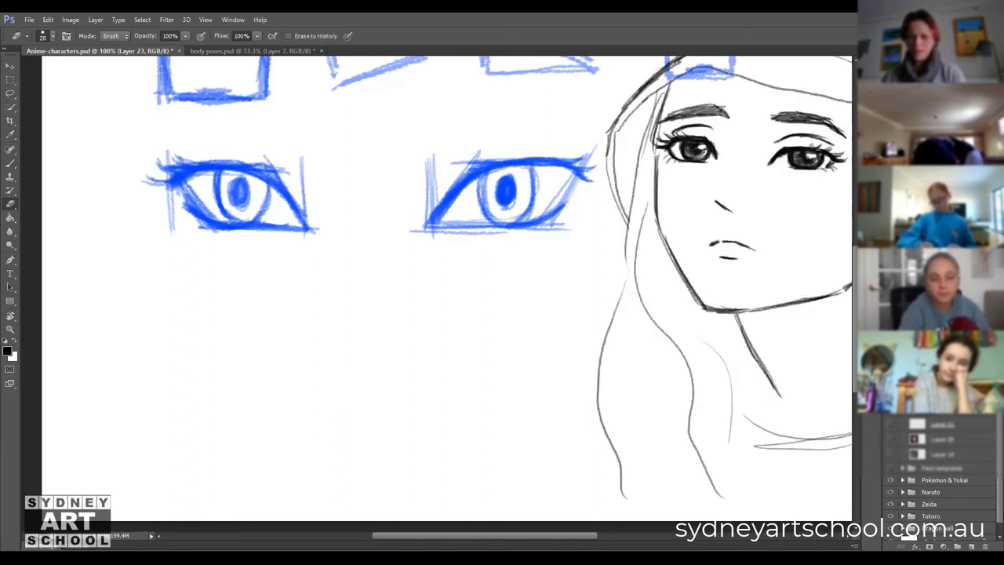
Add a new layer above the blue eye sketch and lower the sketch layer's opacity.
key("ctrl+z")
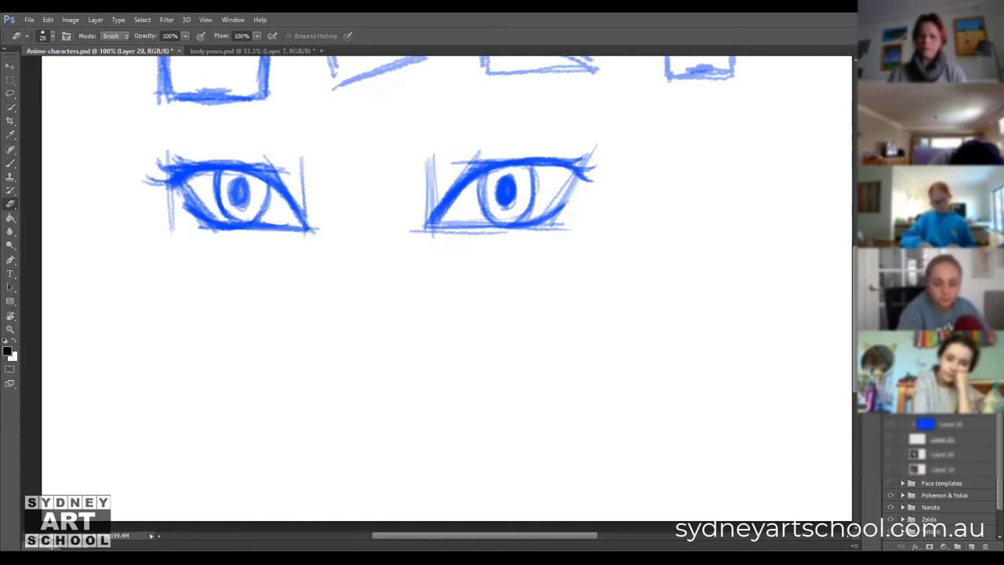
key("alt+bracketleft")
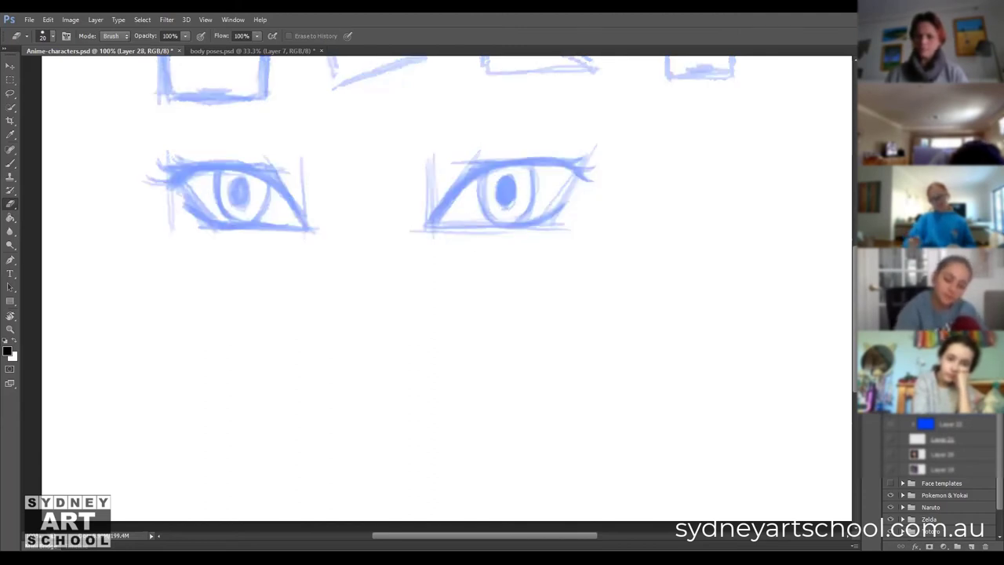
key("alt+bracketright")
Ink the upper eyelid curves of both eyes in thick black with the Brush at size 10 and 59% opacity.
key("b")
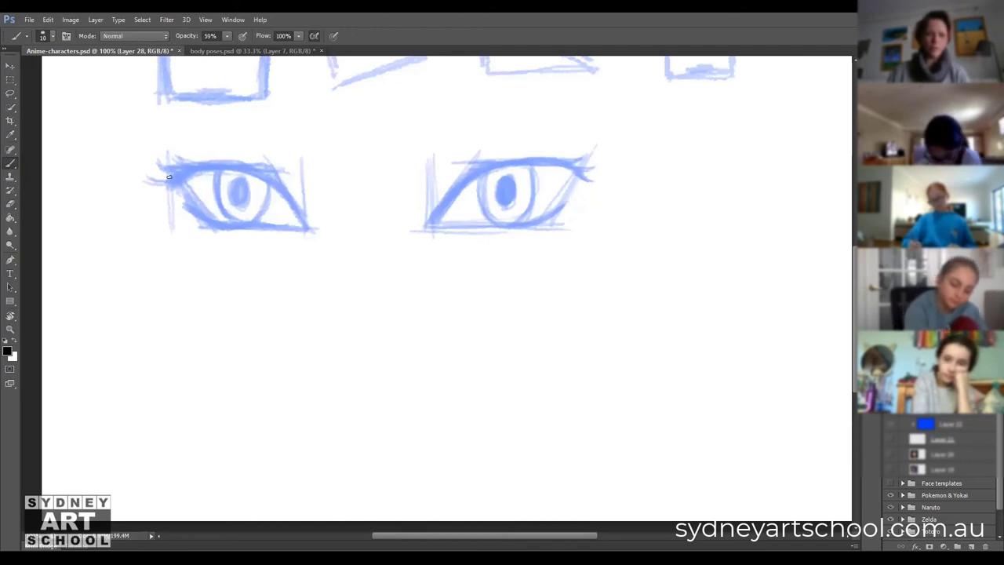
mouse_move(163, 178)
left_mouse_down()
mouse_move(263, 173)
mouse_move(200, 167)
mouse_move(267, 176)
mouse_move(220, 167)
mouse_move(261, 175)
mouse_move(289, 201)
mouse_move(268, 181)
mouse_move(300, 208)
left_mouse_up()
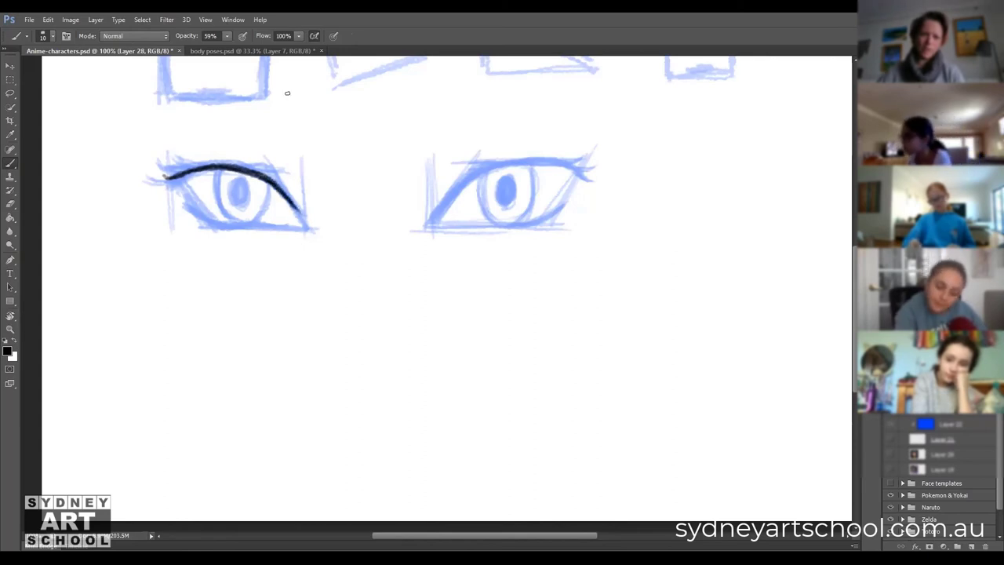
left_click_drag(207, 169, 174, 181)
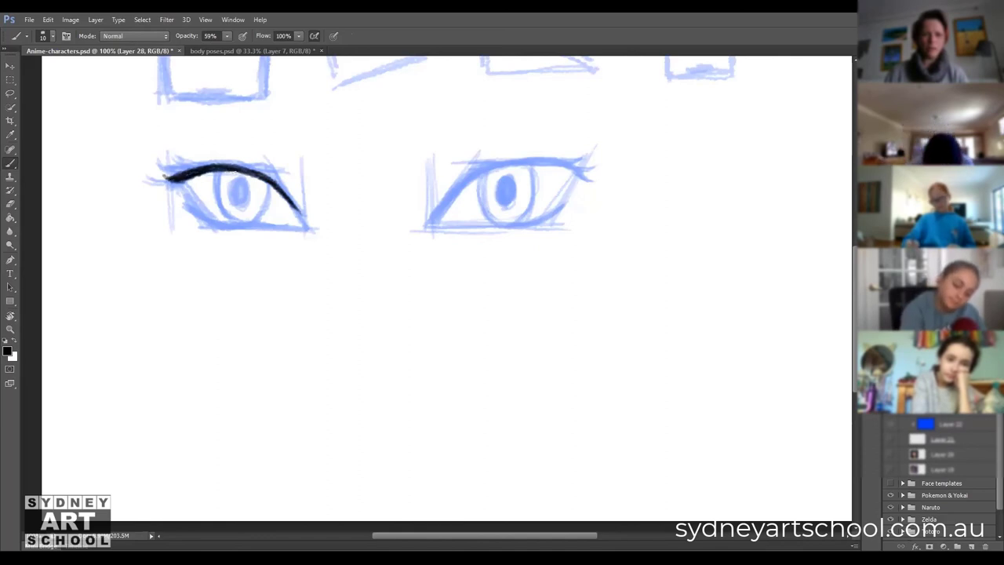
left_click_drag(233, 171, 206, 170)
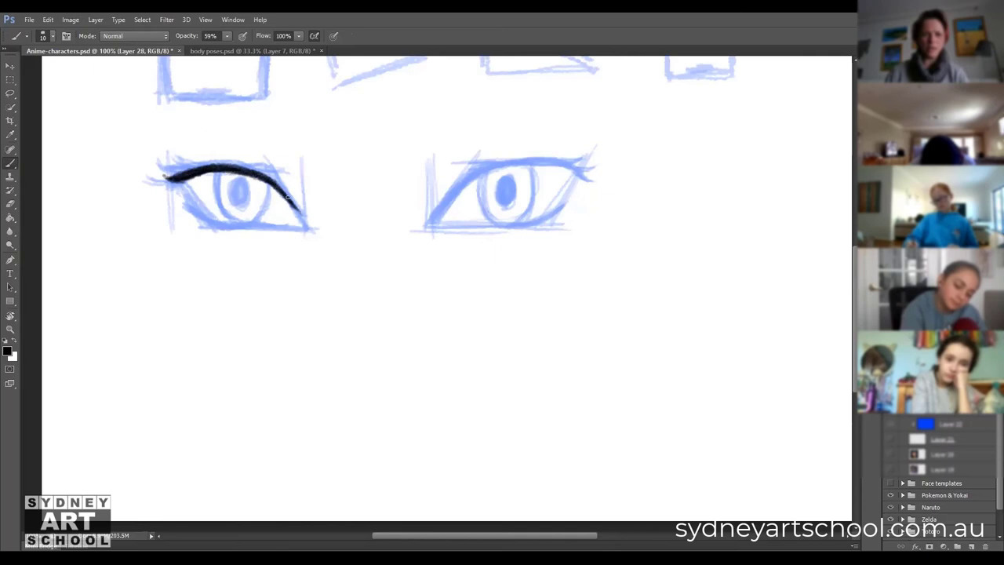
mouse_move(460, 183)
left_mouse_down()
mouse_move(444, 203)
mouse_move(527, 162)
mouse_move(478, 177)
mouse_move(498, 165)
mouse_move(537, 160)
mouse_move(485, 172)
mouse_move(554, 166)
mouse_move(510, 163)
left_mouse_up()
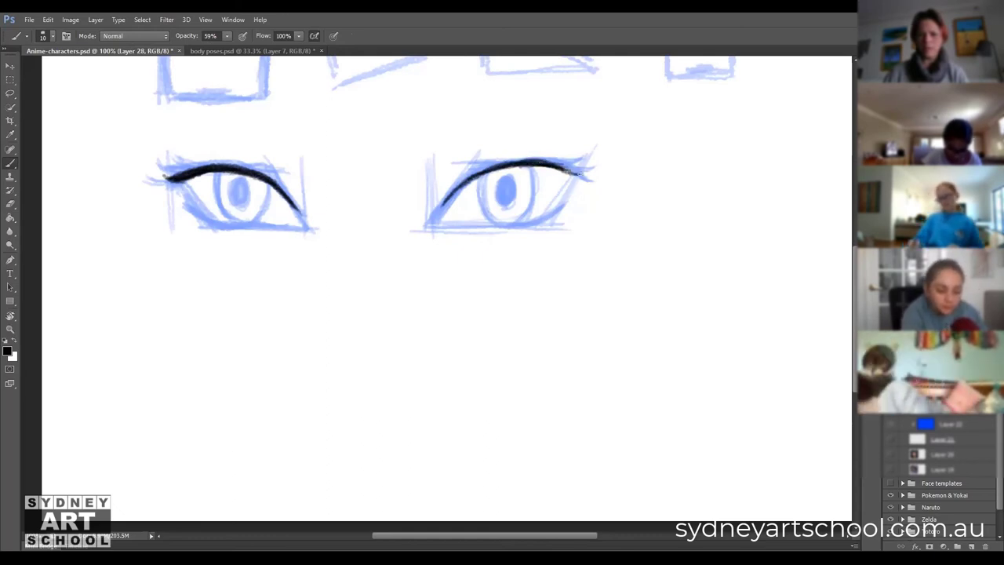
mouse_move(576, 173)
left_mouse_down()
mouse_move(540, 164)
mouse_move(552, 164)
left_mouse_up()
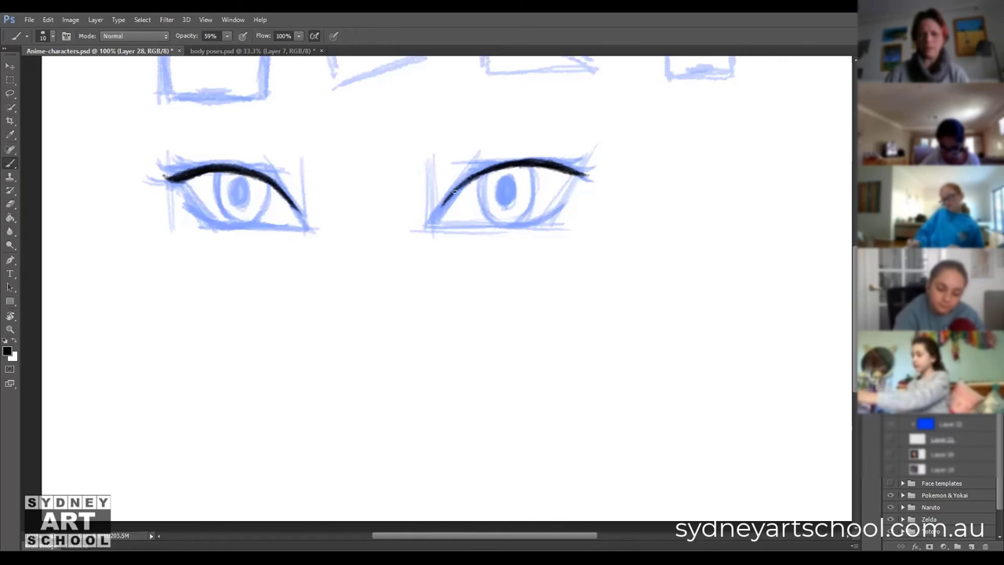
left_click_drag(476, 172, 443, 203)
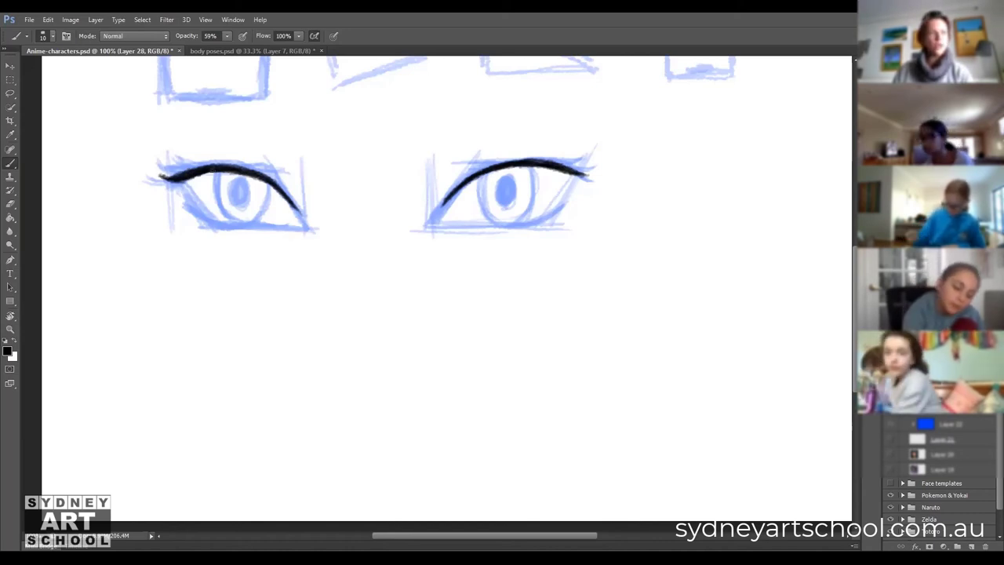
Lasso the left eye on the blue sketch layer and scale it up to about 104.7%, then deselect it.
key("alt+bracketleft")
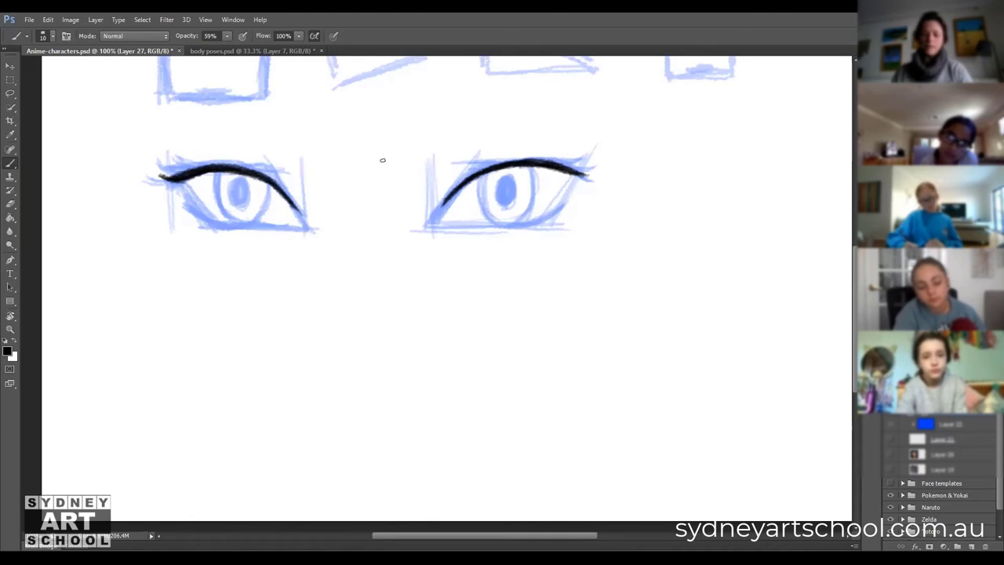
key("l")
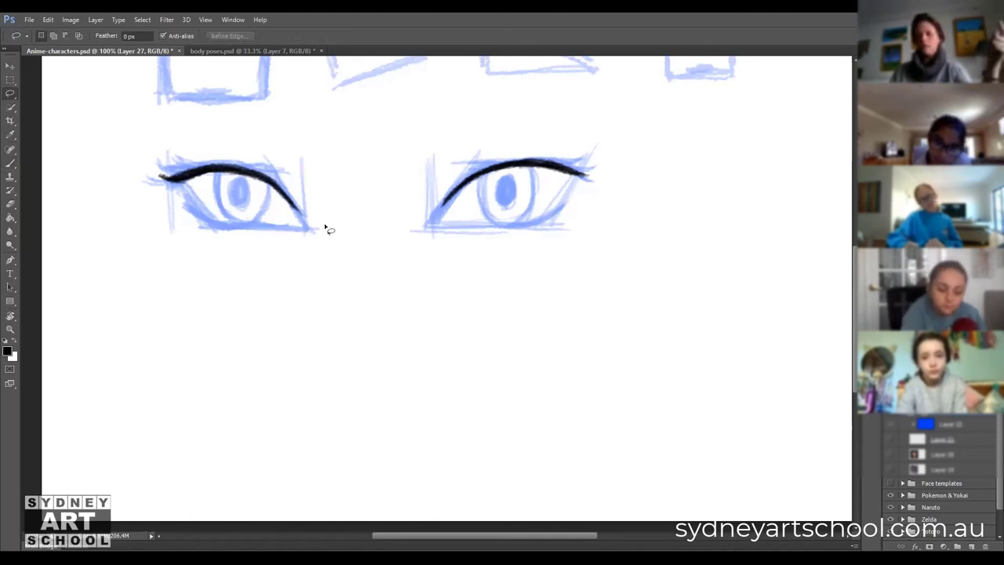
mouse_move(138, 149)
left_mouse_down()
mouse_move(219, 149)
mouse_move(350, 222)
mouse_move(131, 219)
mouse_move(148, 120)
left_mouse_up()
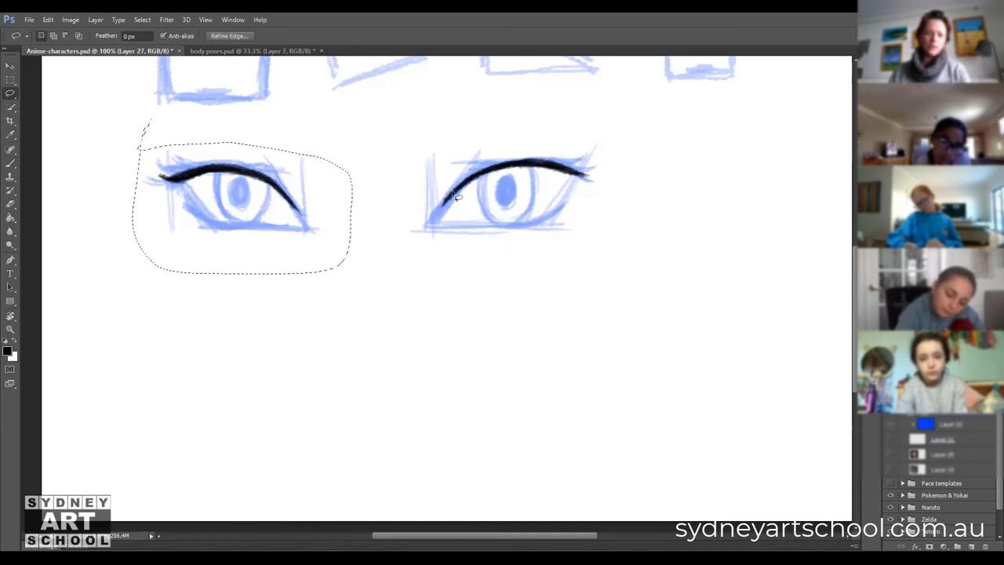
key("ctrl+t")
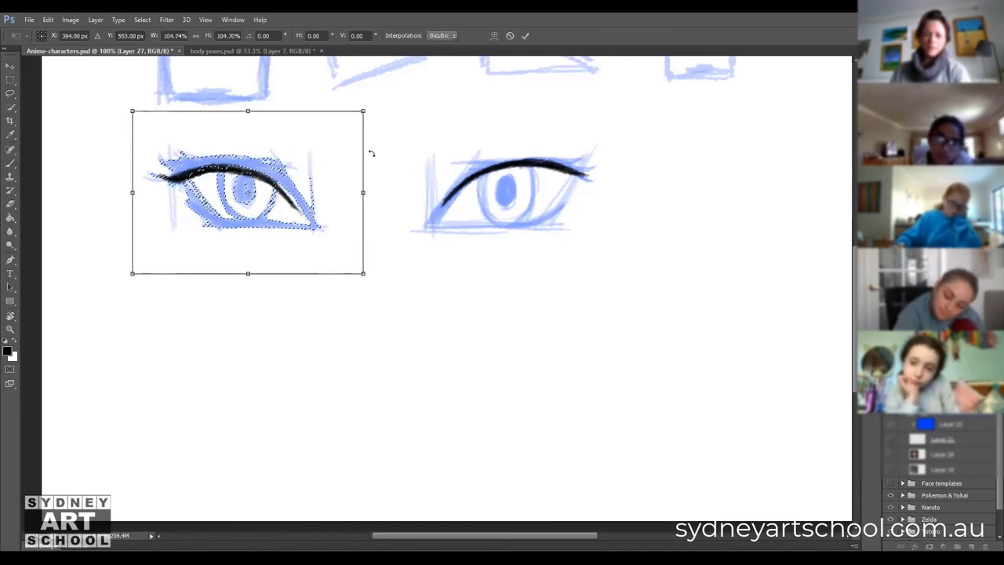
key("Return")
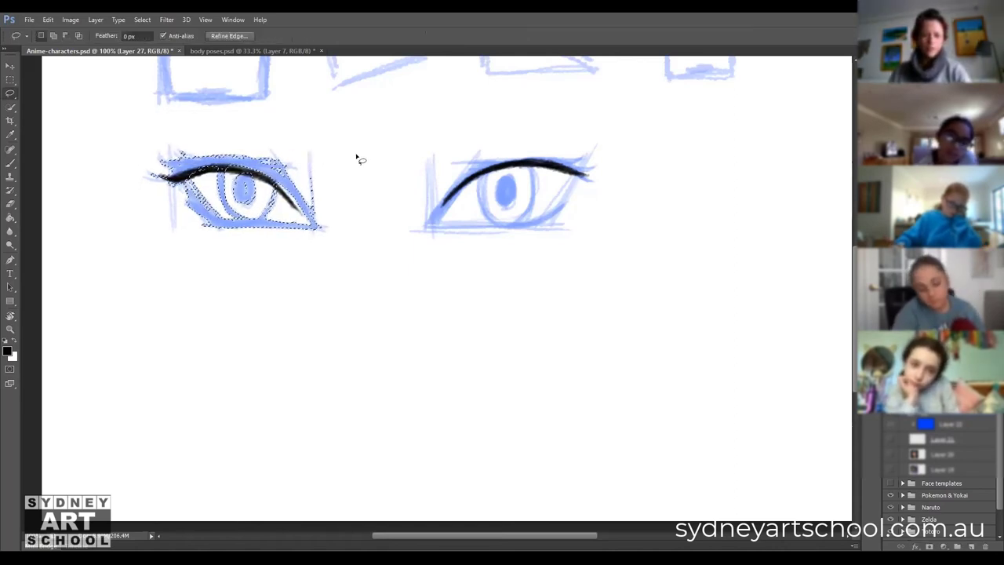
key("ctrl+d")
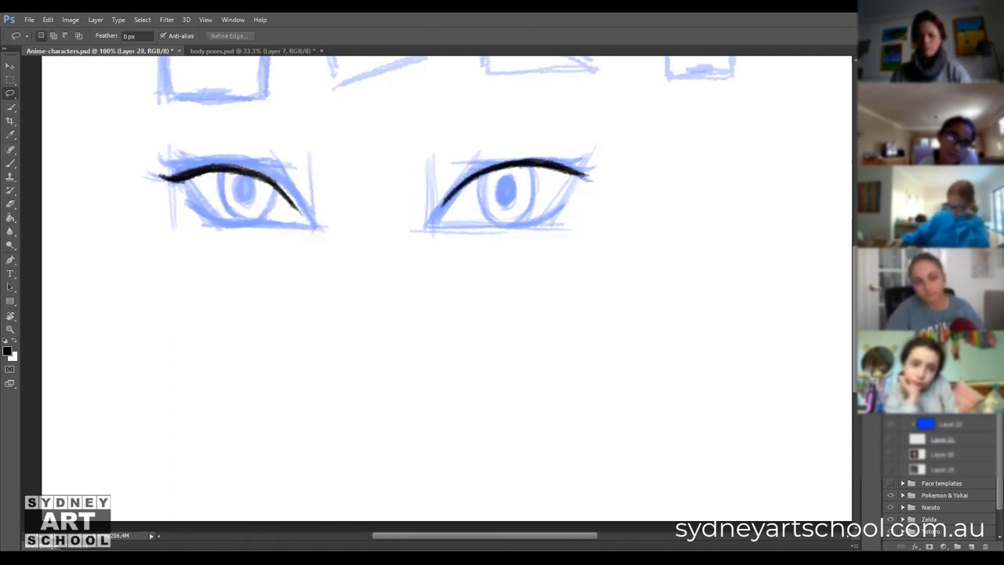
Lasso the left eye's black upper lid on the ink layer and move it to match the enlarged sketch.
mouse_move(168, 161)
left_mouse_down()
mouse_move(336, 180)
mouse_move(128, 193)
mouse_move(157, 161)
left_mouse_up()
key("v")
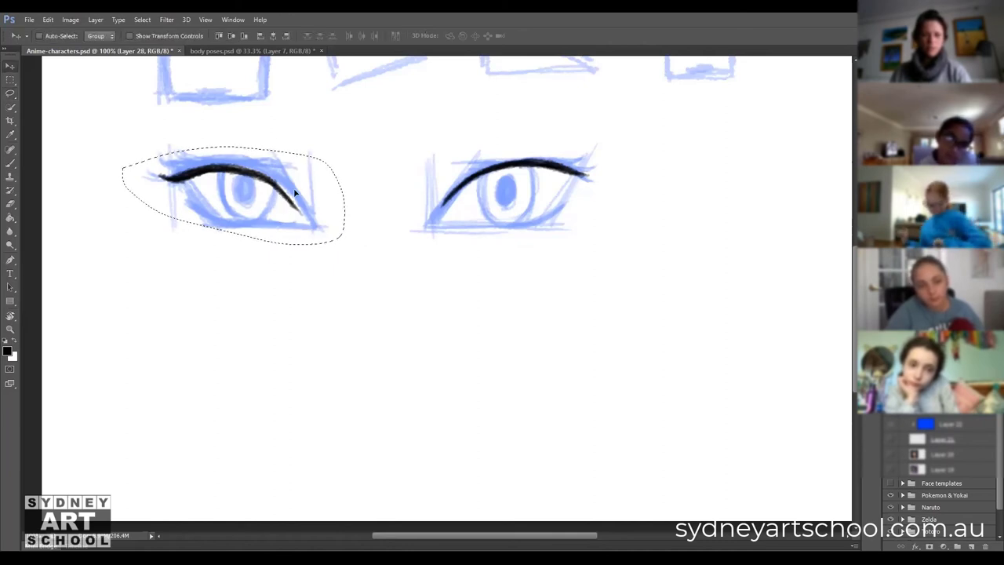
left_click_drag(294, 190, 302, 199)
key("ctrl+d")
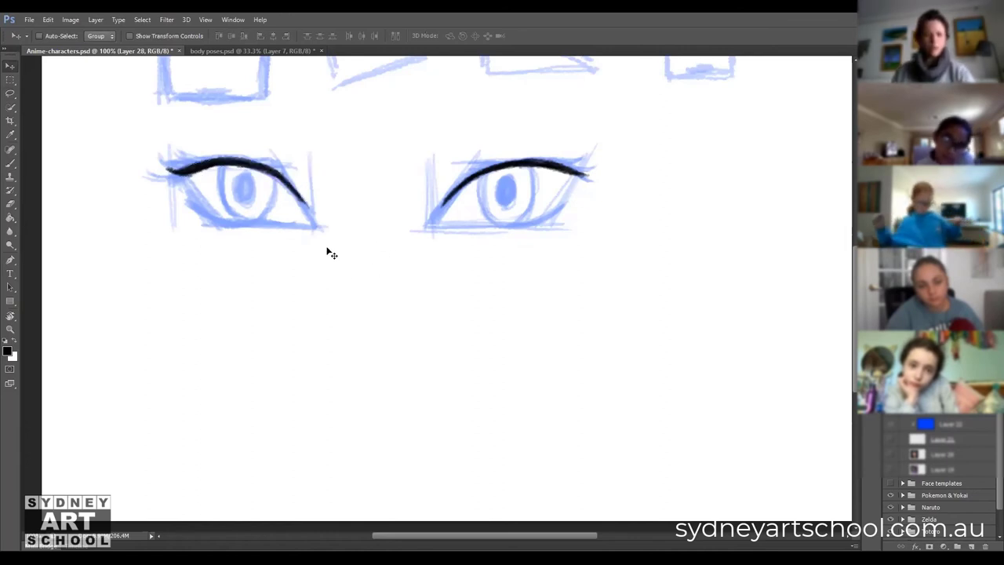
Thicken the outer ends of both black upper lids with the Brush and extend them into small lash wings.
key("b")
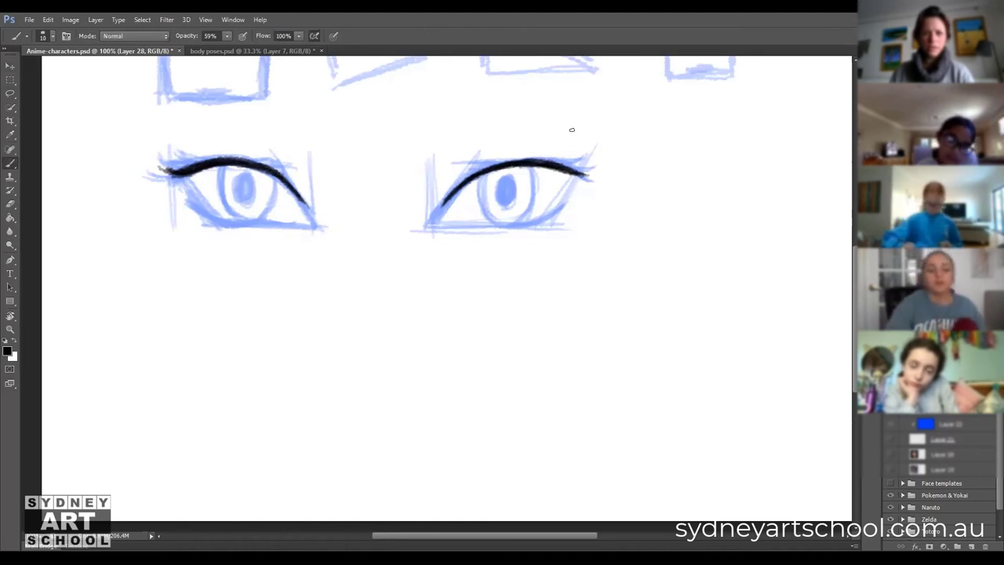
mouse_move(589, 176)
left_mouse_down()
mouse_move(562, 165)
mouse_move(593, 174)
mouse_move(573, 166)
left_mouse_up()
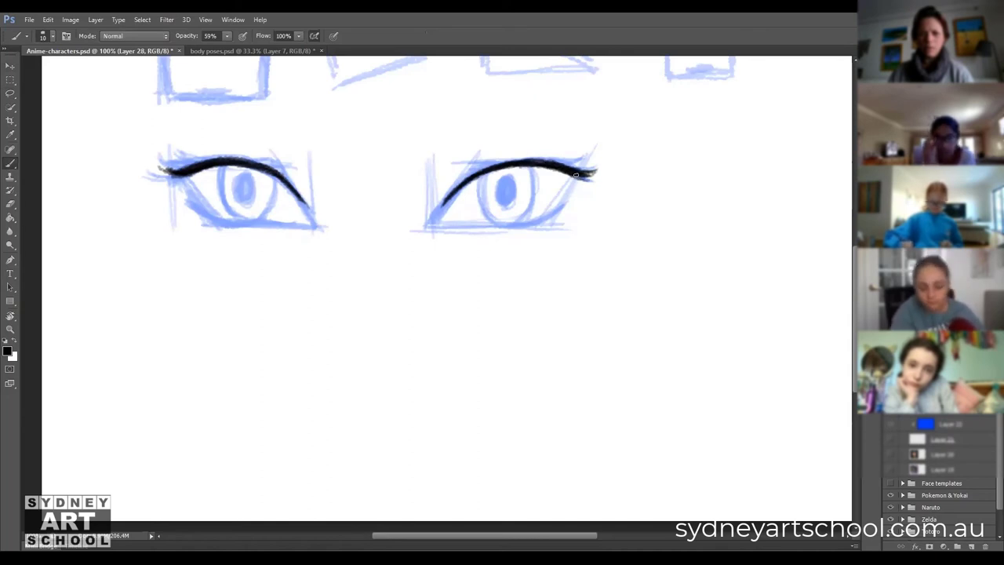
left_click_drag(579, 174, 593, 173)
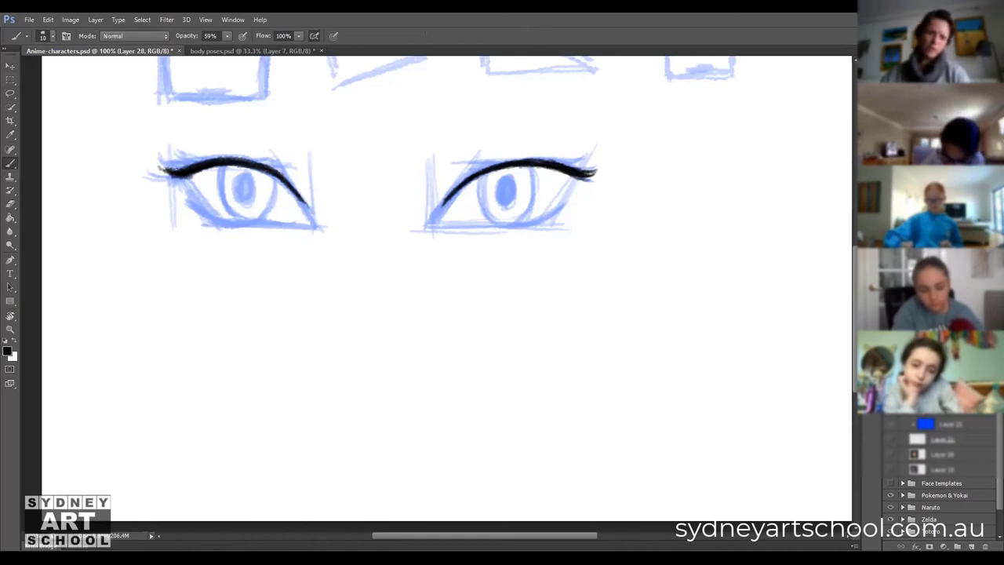
Ink the outer part of the lower eyelid on both eyes, from the outer corner down toward the base.
left_click_drag(178, 178, 187, 202)
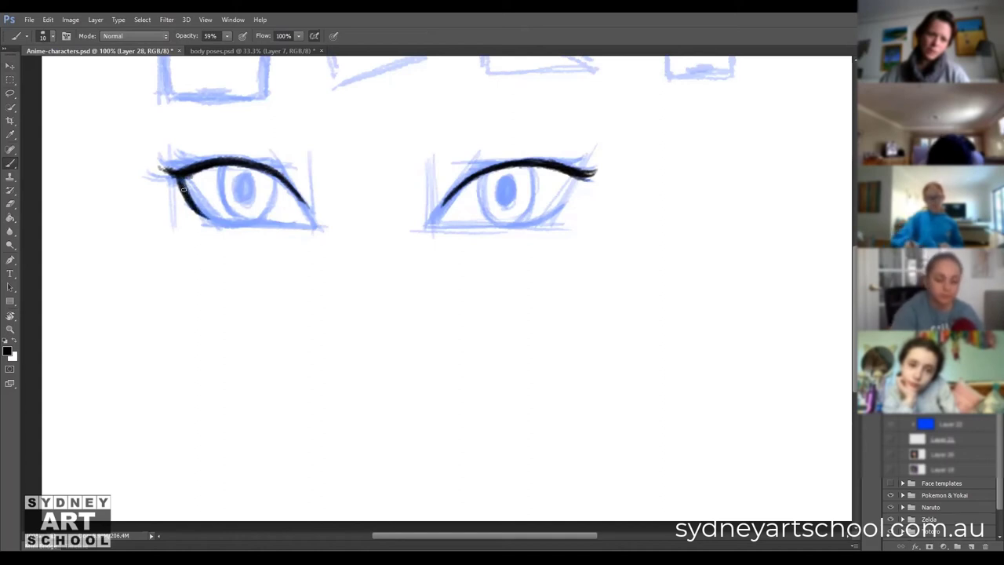
left_click_drag(552, 213, 582, 179)
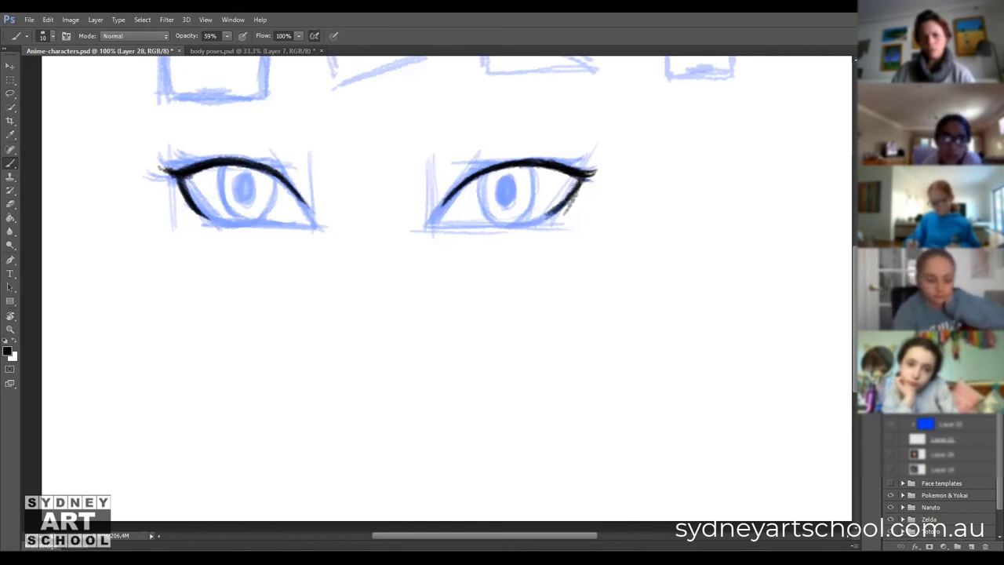
left_click_drag(553, 212, 582, 179)
key("e")
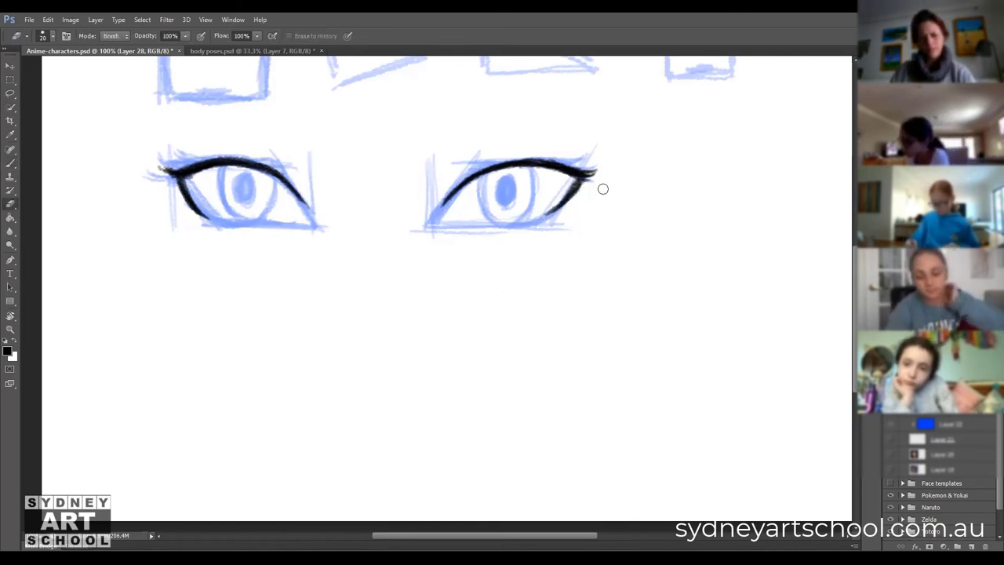
Ink a short base line under each iris and extend both black upper lids down to the inner corners.
key("b")
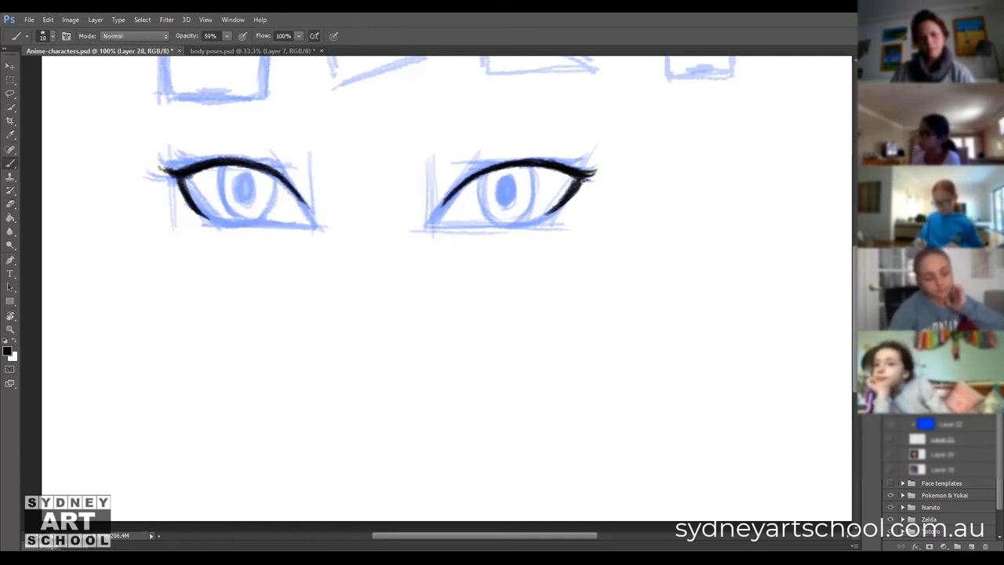
left_click_drag(580, 184, 543, 219)
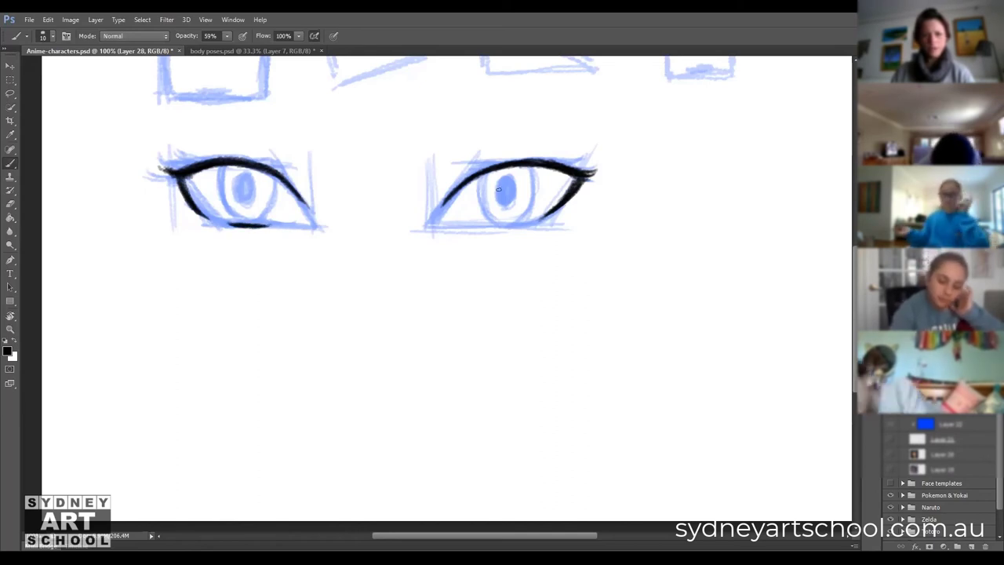
mouse_move(509, 227)
left_mouse_down()
mouse_move(493, 228)
mouse_move(525, 226)
left_mouse_up()
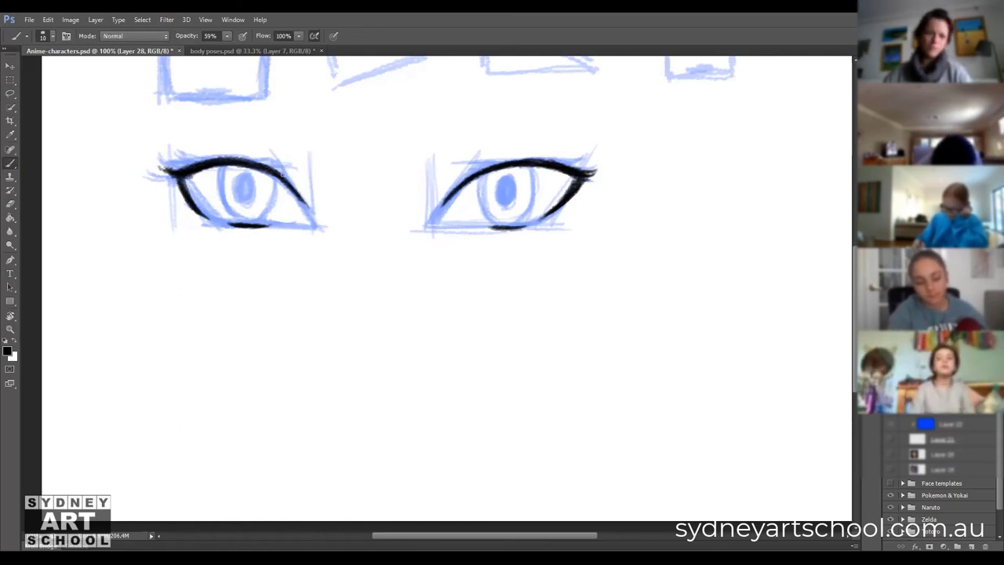
mouse_move(279, 179)
left_mouse_down()
mouse_move(304, 210)
mouse_move(288, 191)
left_mouse_up()
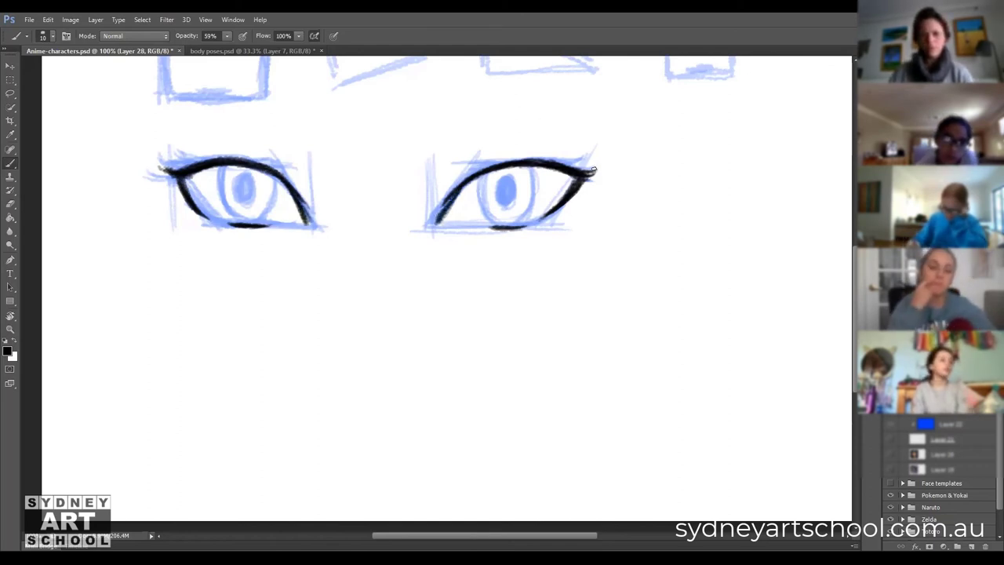
Paint tapered black lashes at the outer corner of both eyes, flicking outward and upward from the upper lids.
left_click_drag(563, 168, 595, 162)
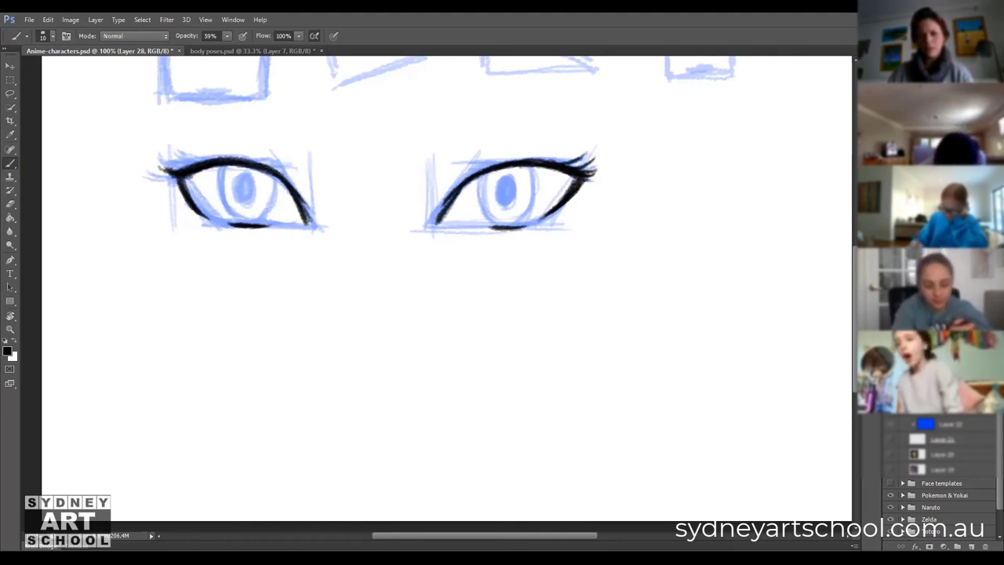
left_click_drag(582, 175, 604, 171)
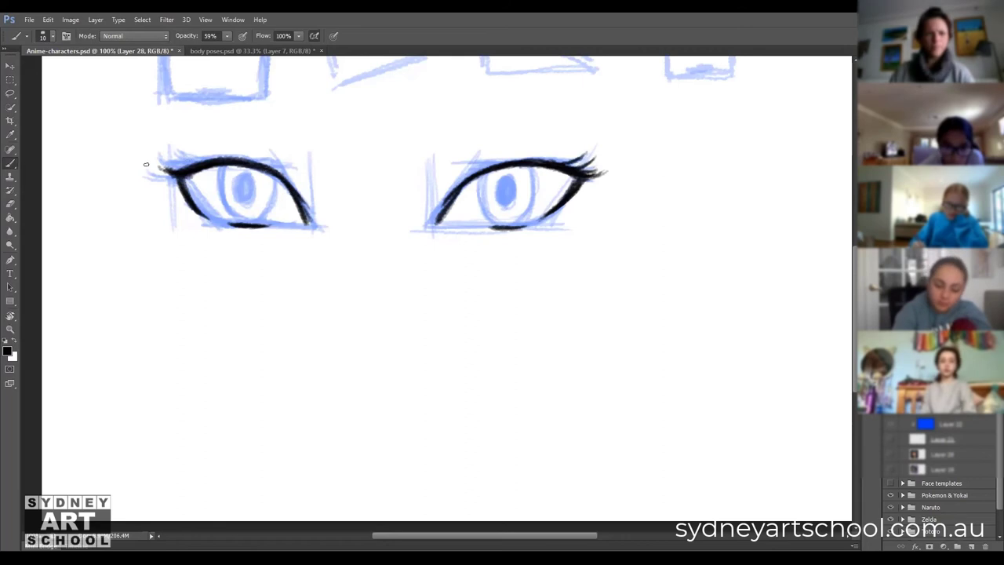
mouse_move(176, 173)
left_mouse_down()
mouse_move(149, 161)
mouse_move(157, 156)
left_mouse_up()
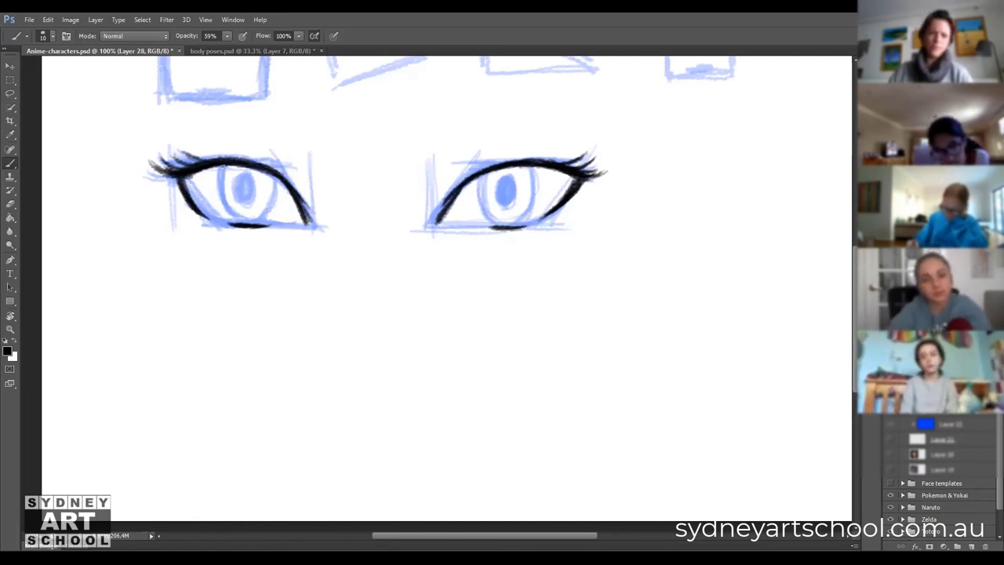
Ink both sides of the iris outline in each eye, curving from the upper lid to the base line.
left_click_drag(221, 167, 227, 221)
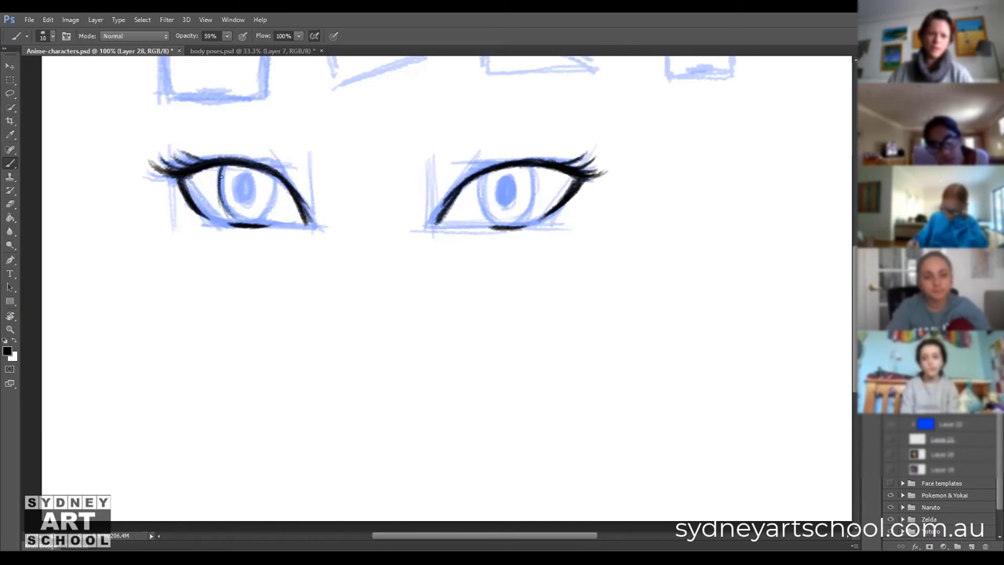
key("ctrl+z")
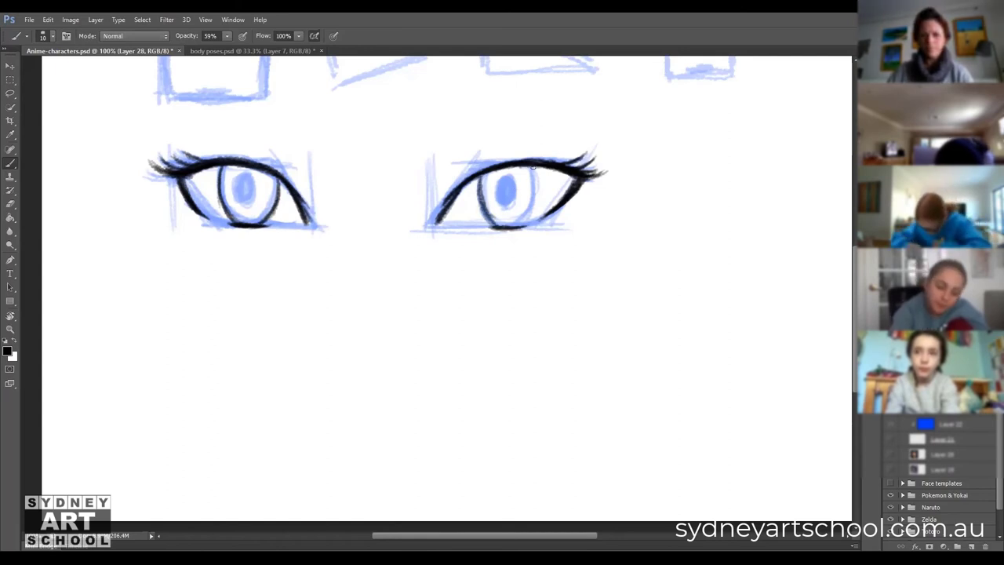
left_click_drag(539, 169, 531, 214)
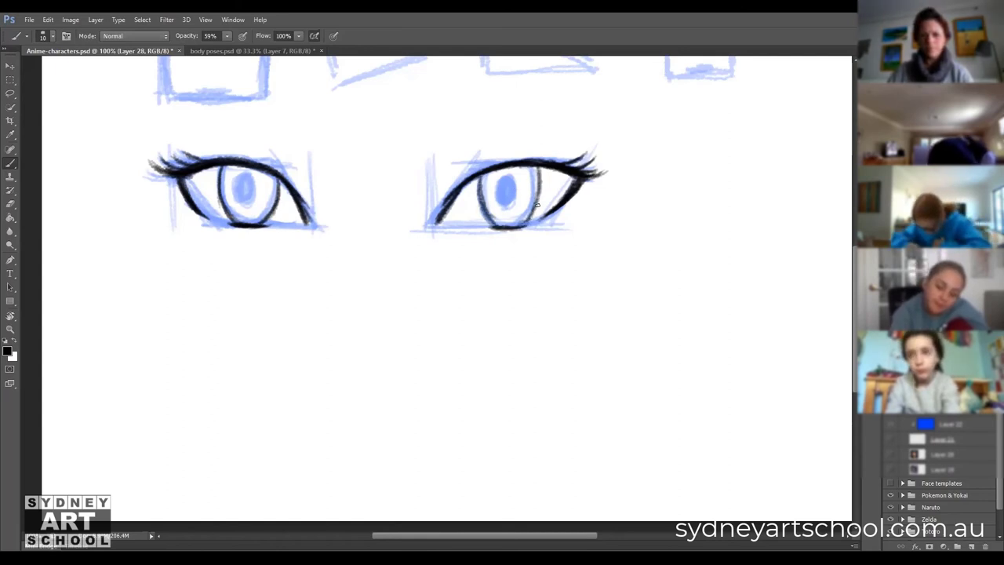
Fill the oval pupils of both eyes solid black over the blue sketch.
left_click_drag(517, 177, 508, 192)
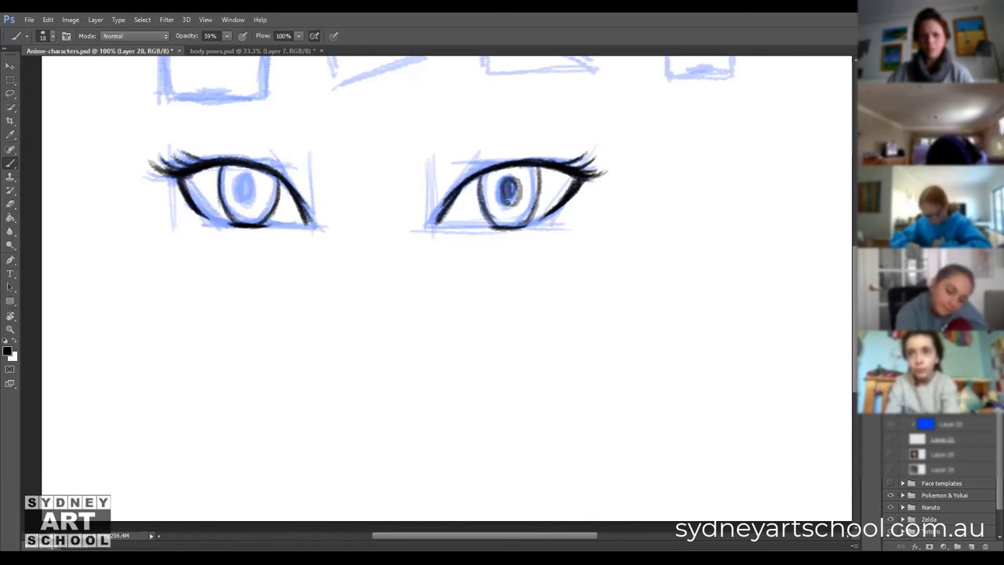
left_click_drag(508, 192, 513, 200)
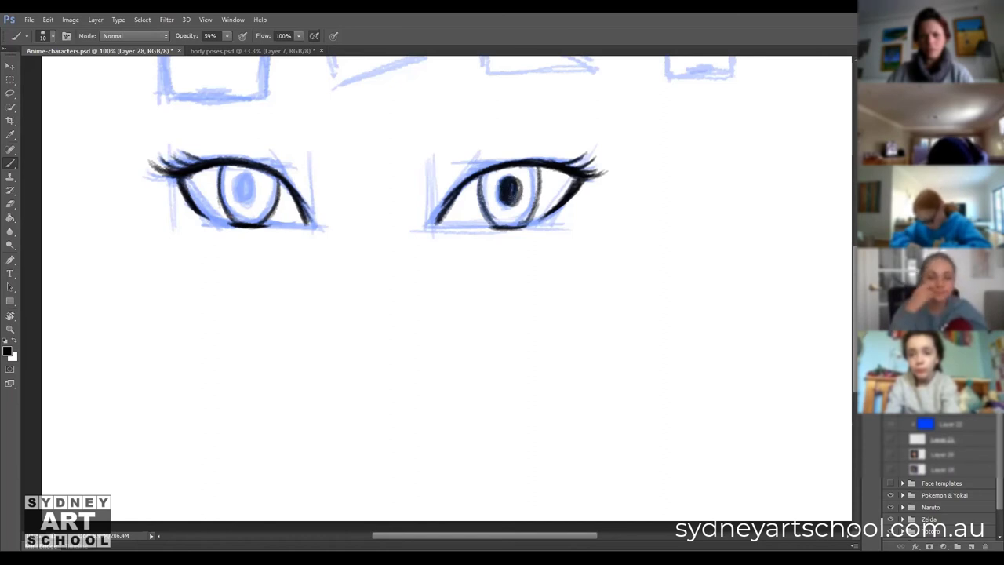
mouse_move(251, 192)
left_mouse_down()
mouse_move(245, 175)
mouse_move(248, 200)
mouse_move(247, 185)
left_mouse_up()
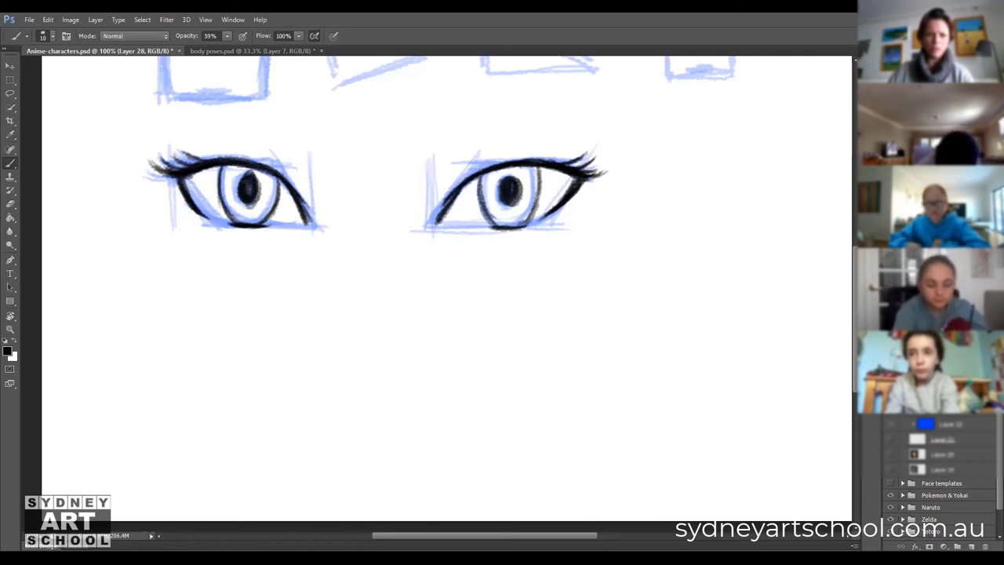
key("e")
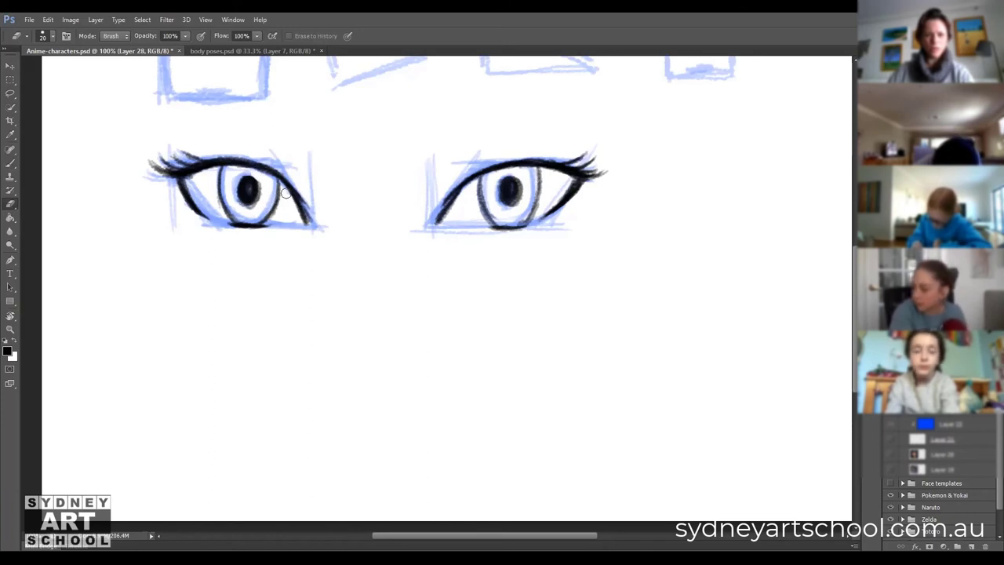
Enlarge the brush to 25, lower its opacity to 22% and tone both irises light grey around the pupils.
key("b")
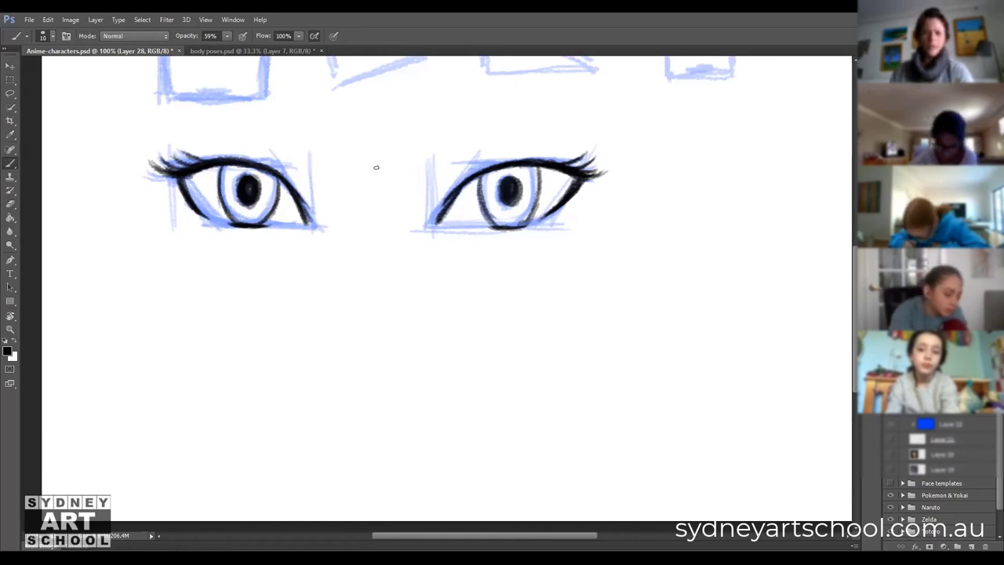
left_click(227, 35)
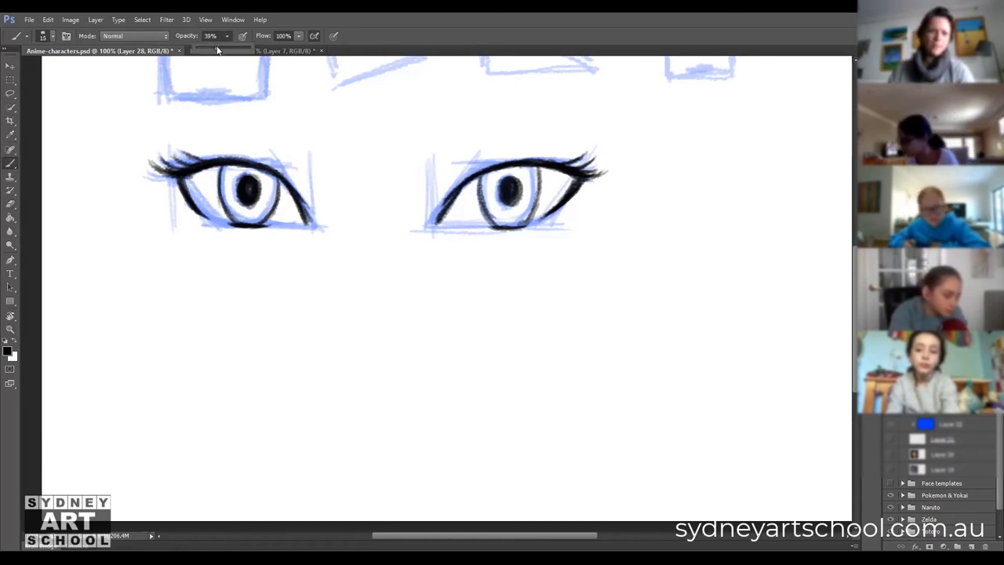
left_click_drag(230, 50, 206, 52)
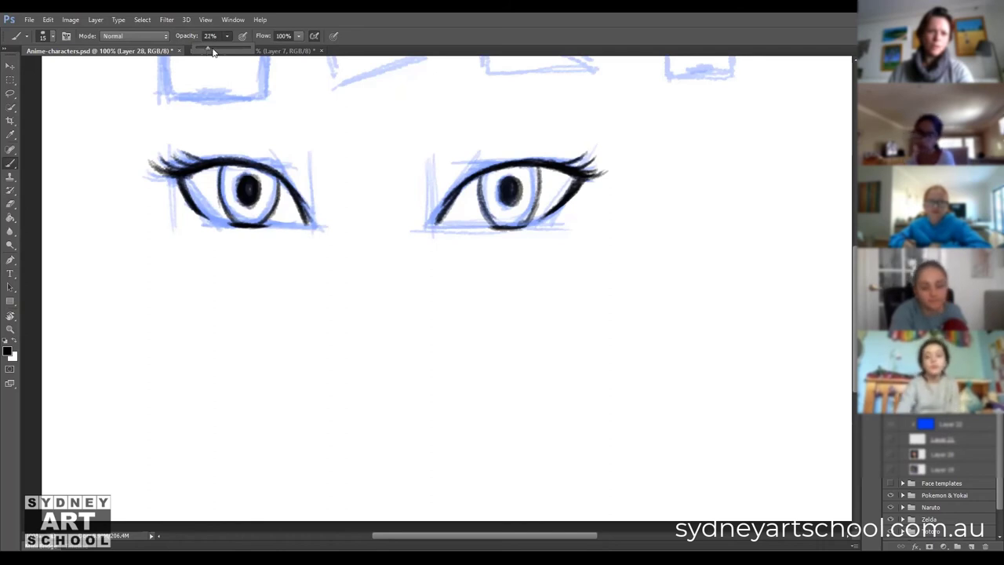
left_click(235, 171)
key("bracketright")
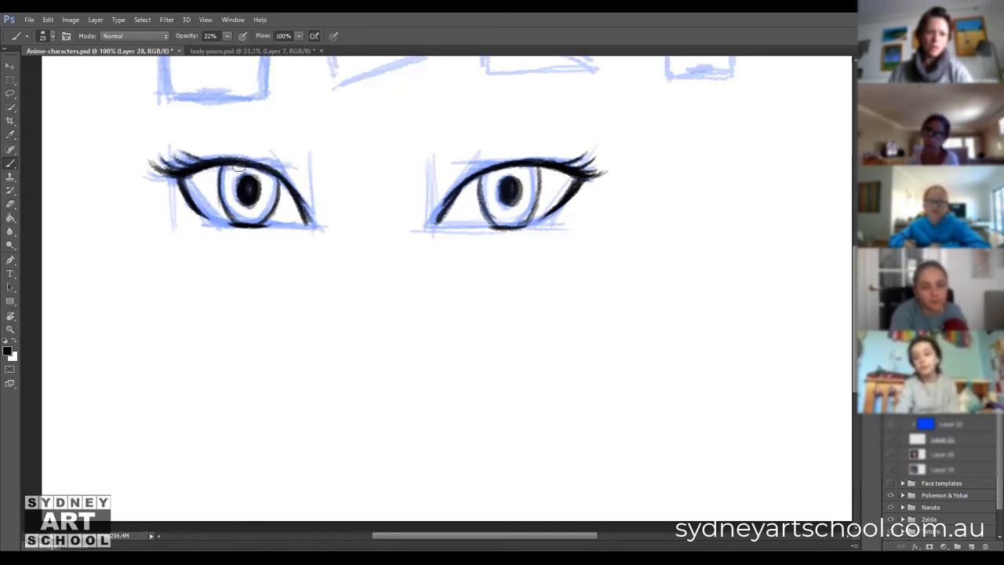
mouse_move(247, 180)
left_mouse_down()
mouse_move(268, 195)
mouse_move(228, 197)
mouse_move(239, 218)
mouse_move(268, 204)
mouse_move(252, 220)
left_mouse_up()
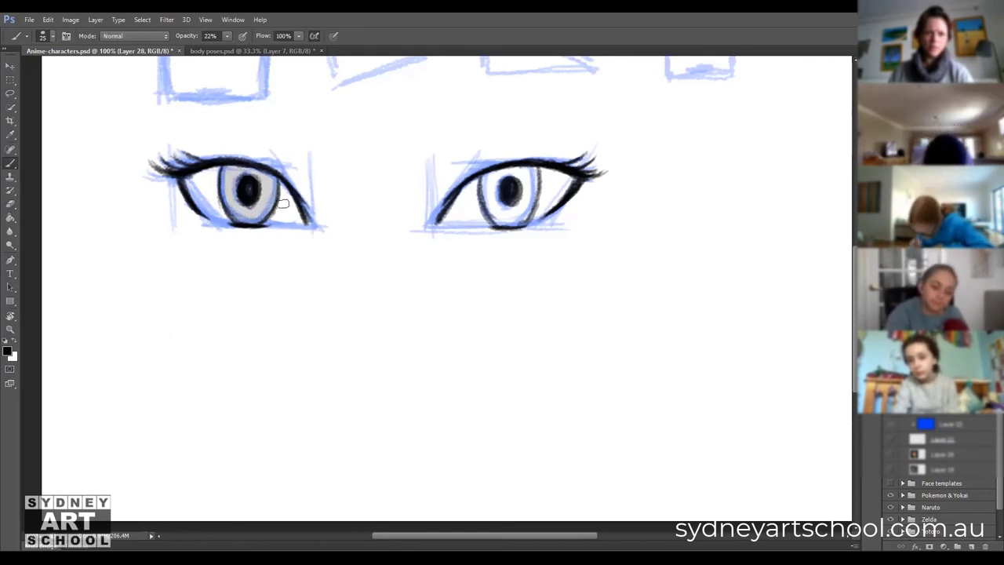
mouse_move(521, 176)
left_mouse_down()
mouse_move(494, 185)
mouse_move(493, 174)
mouse_move(489, 190)
mouse_move(526, 170)
mouse_move(501, 174)
mouse_move(526, 175)
mouse_move(507, 221)
left_mouse_up()
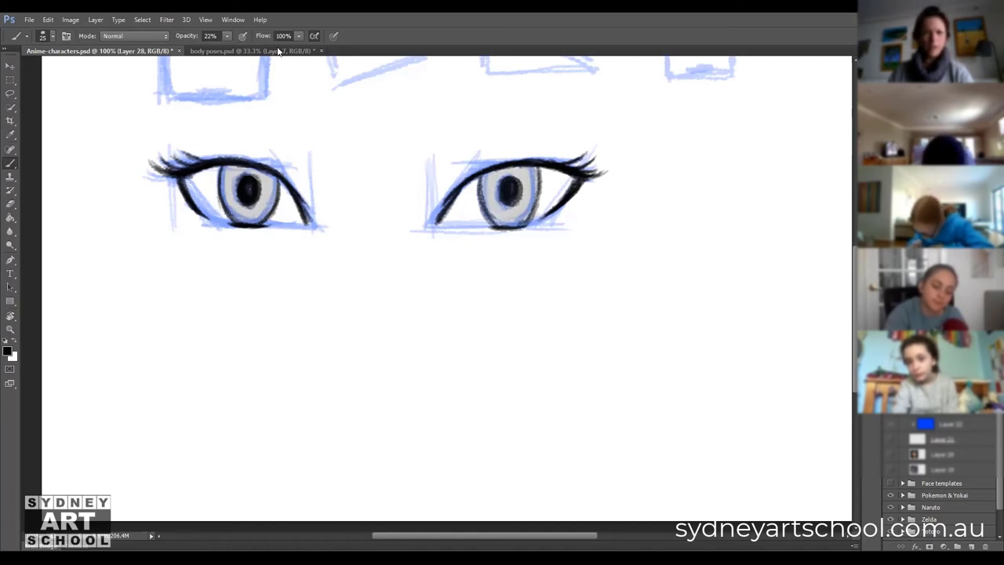
Shade the upper half of both irises darker at 53% brush opacity and add white highlights at 68% opacity.
left_click(227, 35)
left_click_drag(227, 49, 244, 49)
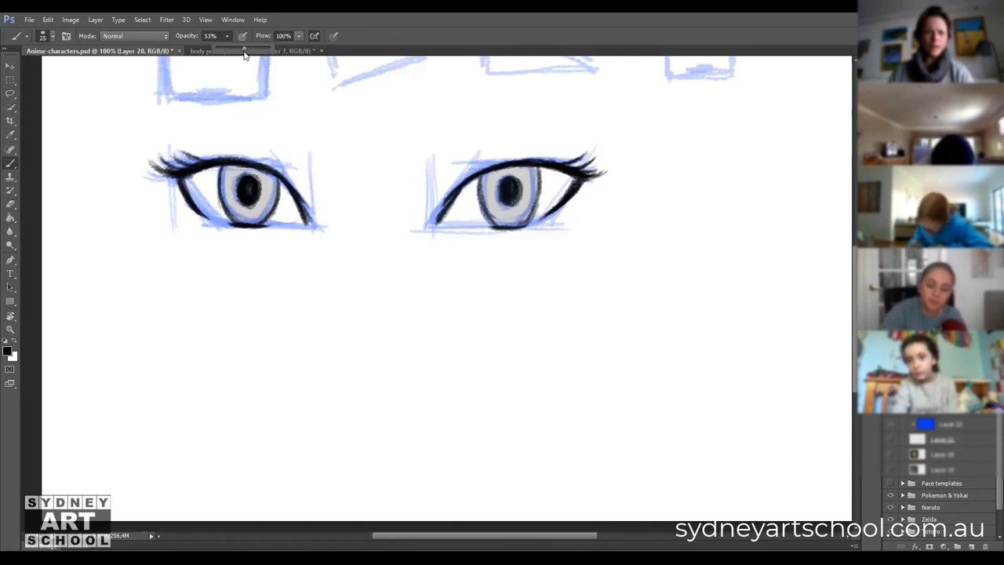
mouse_move(231, 167)
left_mouse_down()
mouse_move(227, 187)
mouse_move(258, 172)
mouse_move(264, 190)
mouse_move(276, 183)
mouse_move(266, 188)
left_mouse_up()
mouse_move(490, 179)
left_mouse_down()
mouse_move(483, 187)
mouse_move(497, 192)
mouse_move(523, 174)
mouse_move(527, 188)
mouse_move(535, 166)
left_mouse_up()
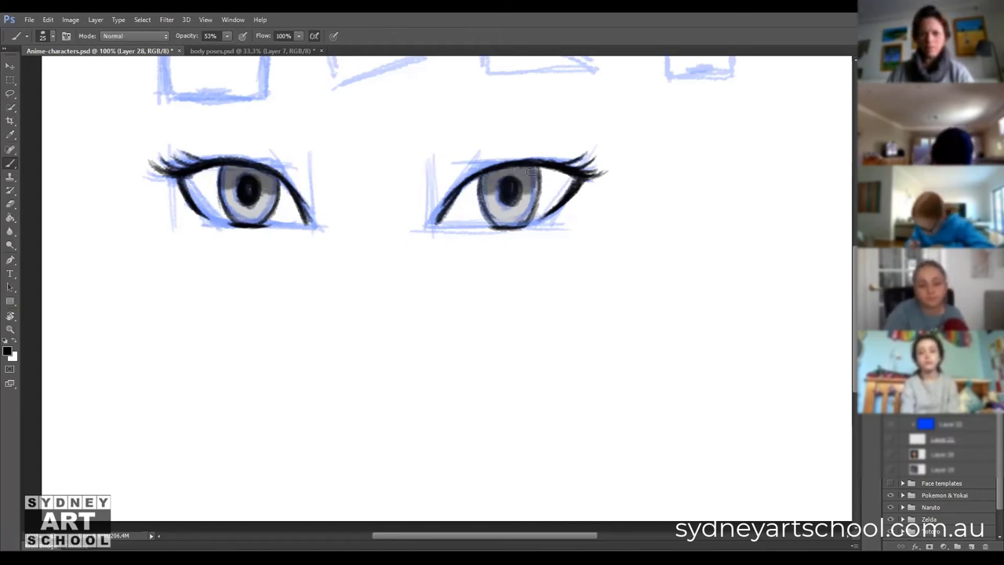
key("x")
left_click_drag(227, 34, 236, 50)
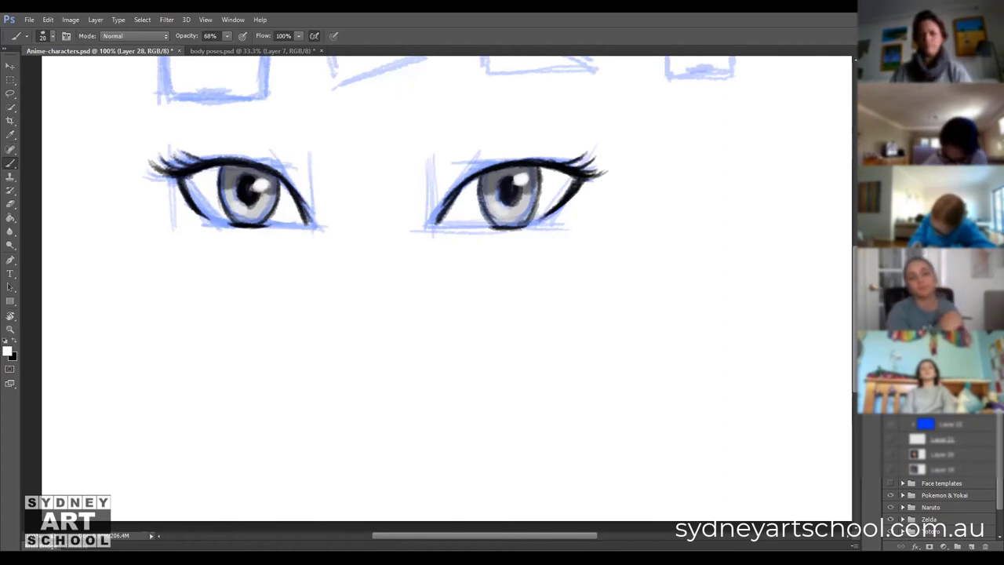
Hide the blue sketch to examine the inked eyes on their own, and show it again.
key("ctrl+comma")
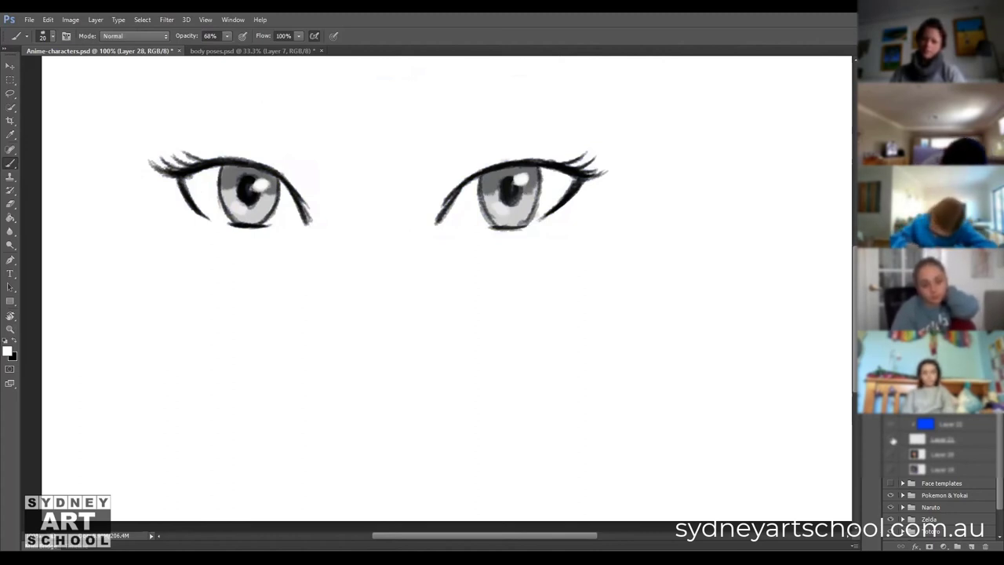
left_click(892, 441)
left_click(891, 440)
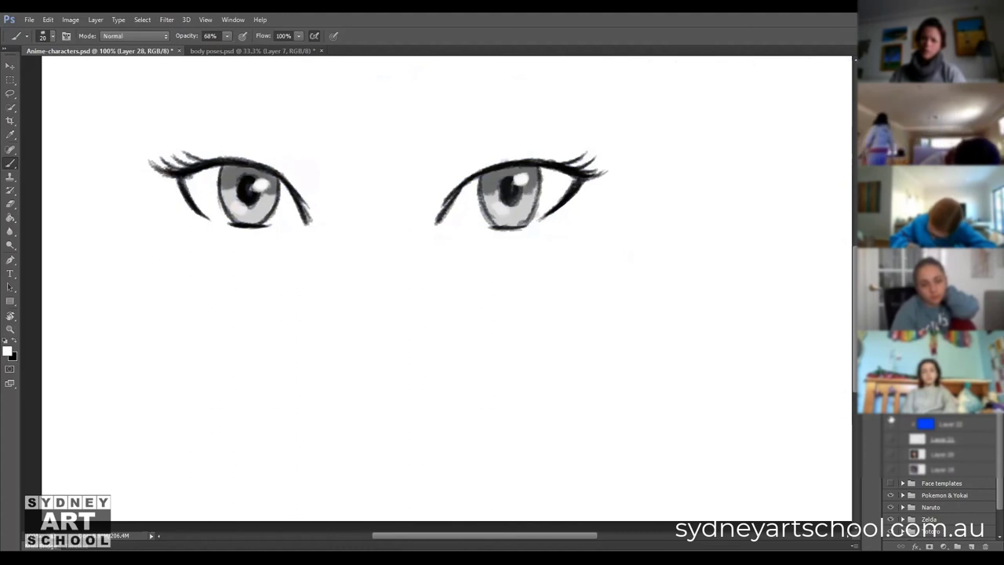
left_click(890, 423)
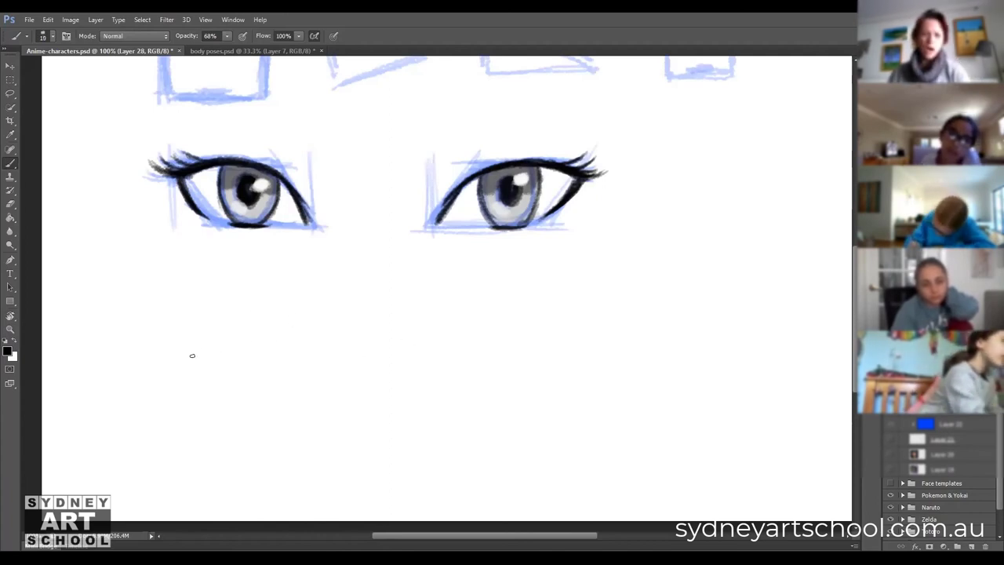
Draw a new eye below the left one in black, with an arched upper lid, extended corners and a curved lower lid.
mouse_move(172, 361)
left_mouse_down()
mouse_move(202, 337)
mouse_move(279, 345)
mouse_move(289, 360)
mouse_move(218, 329)
mouse_move(168, 357)
mouse_move(276, 338)
mouse_move(298, 362)
left_mouse_up()
mouse_move(179, 376)
left_mouse_down()
mouse_move(220, 395)
mouse_move(272, 386)
mouse_move(187, 384)
mouse_move(242, 401)
left_mouse_up()
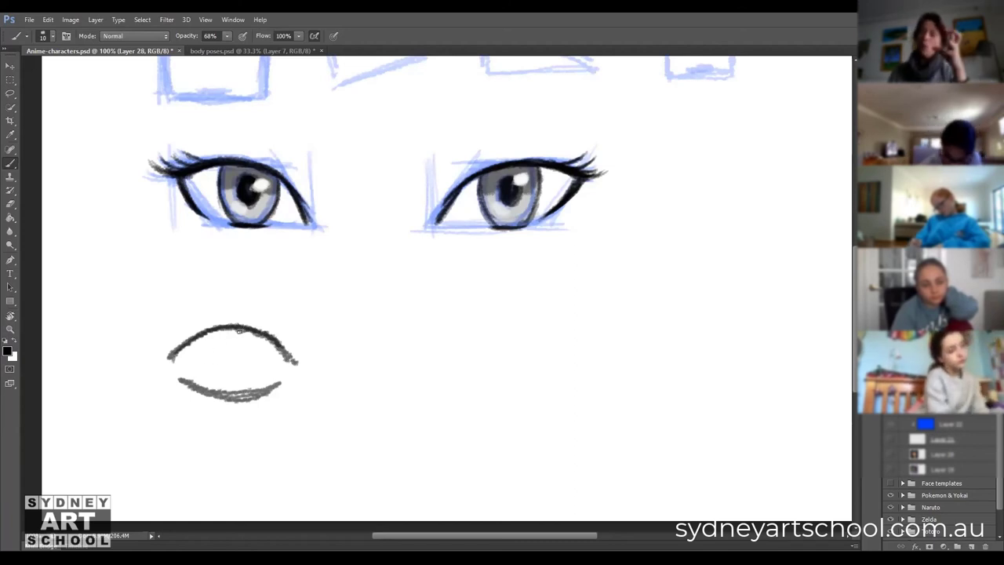
mouse_move(170, 357)
left_mouse_down()
mouse_move(157, 360)
mouse_move(231, 325)
mouse_move(272, 342)
left_mouse_up()
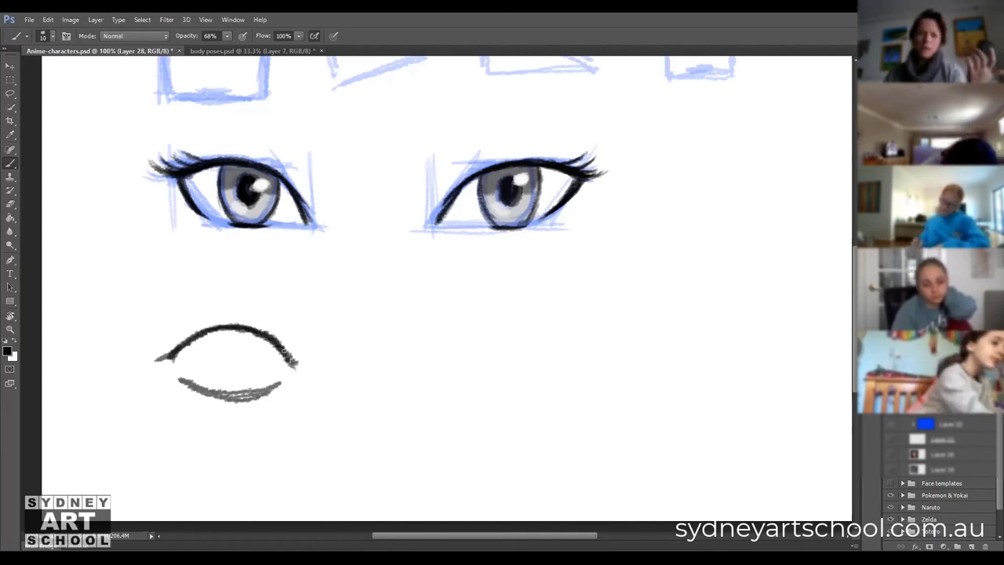
left_click_drag(289, 361, 300, 379)
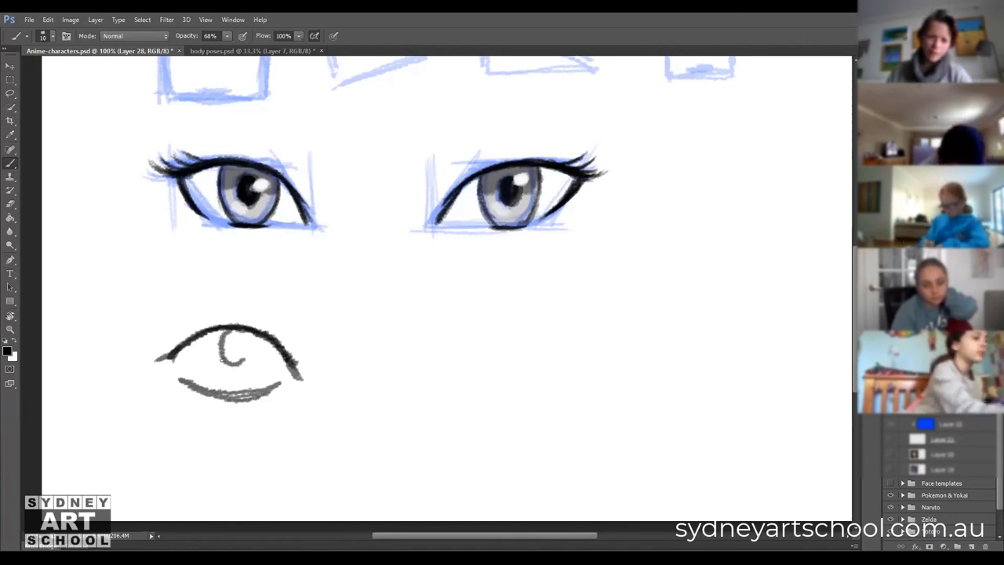
Draw the new eye's black pupil and round iris outline beneath the upper lid, and shade the iris grey.
mouse_move(231, 361)
left_mouse_down()
mouse_move(234, 336)
mouse_move(233, 357)
mouse_move(269, 345)
left_mouse_up()
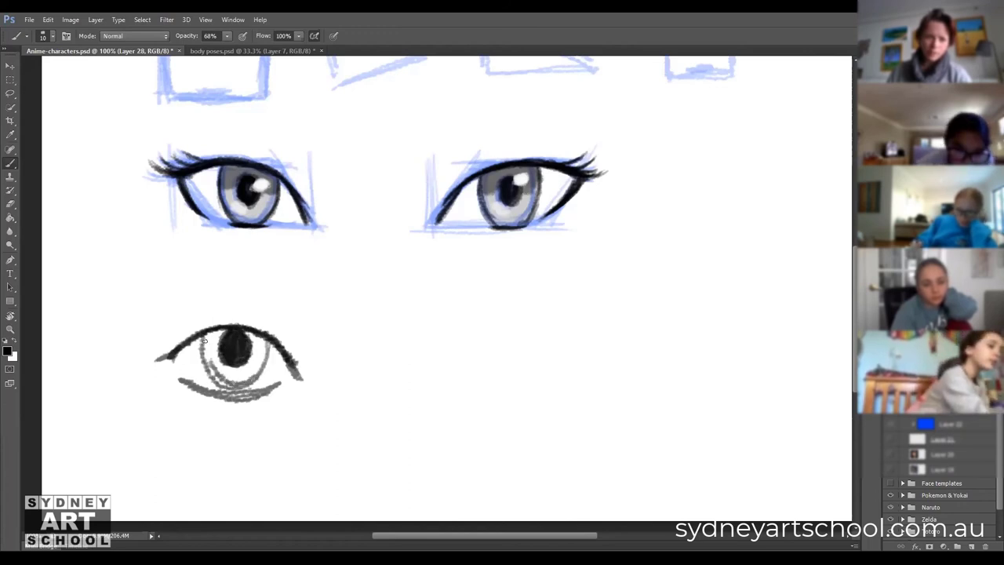
key("bracketright")
left_click_drag(208, 337, 222, 383)
key("bracketright")
mouse_move(257, 347)
left_mouse_down()
mouse_move(235, 375)
mouse_move(248, 335)
mouse_move(245, 384)
left_mouse_up()
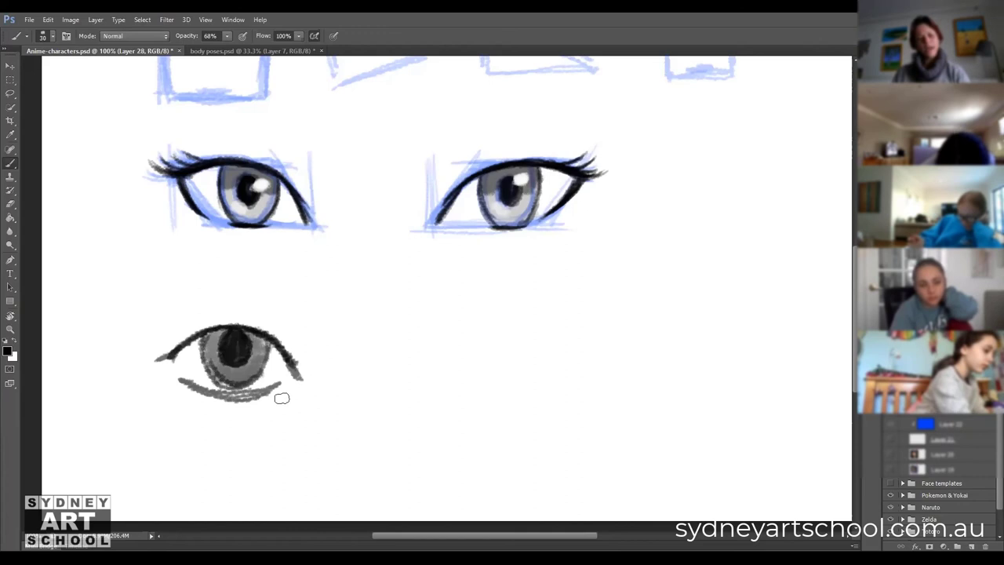
Erase the underside of the new eye's thick lower lid and redraw it as a thinner, darker line.
key("e")
mouse_move(197, 395)
left_mouse_down()
mouse_move(269, 398)
mouse_move(187, 394)
mouse_move(281, 396)
mouse_move(227, 400)
mouse_move(182, 386)
mouse_move(285, 408)
left_mouse_up()
key("b")
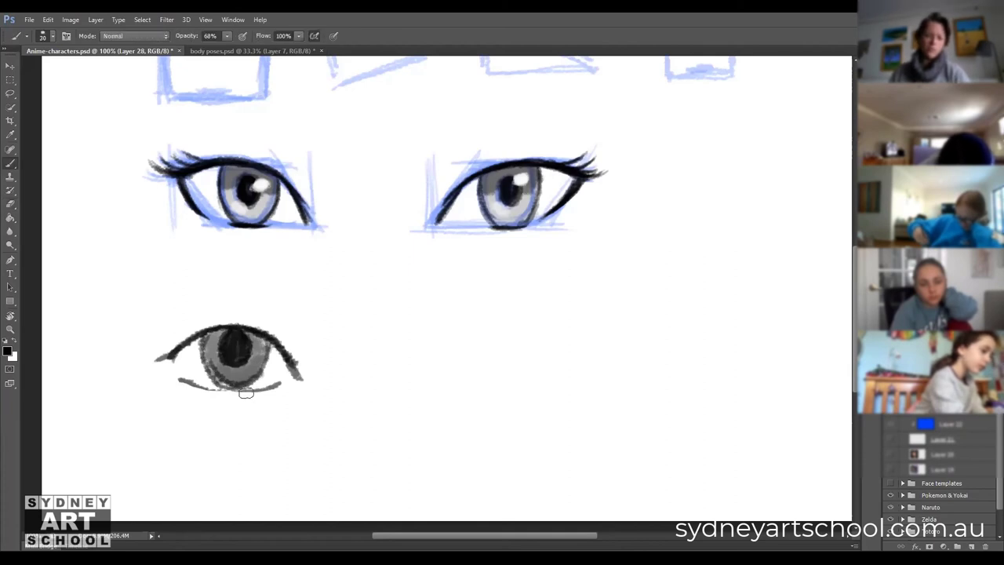
mouse_move(182, 378)
left_mouse_down()
mouse_move(281, 385)
mouse_move(197, 384)
left_mouse_up()
Draw a thin eyelid crease above the new eye and erase the top of its iris just beneath the upper lid.
left_click_drag(198, 306, 278, 311)
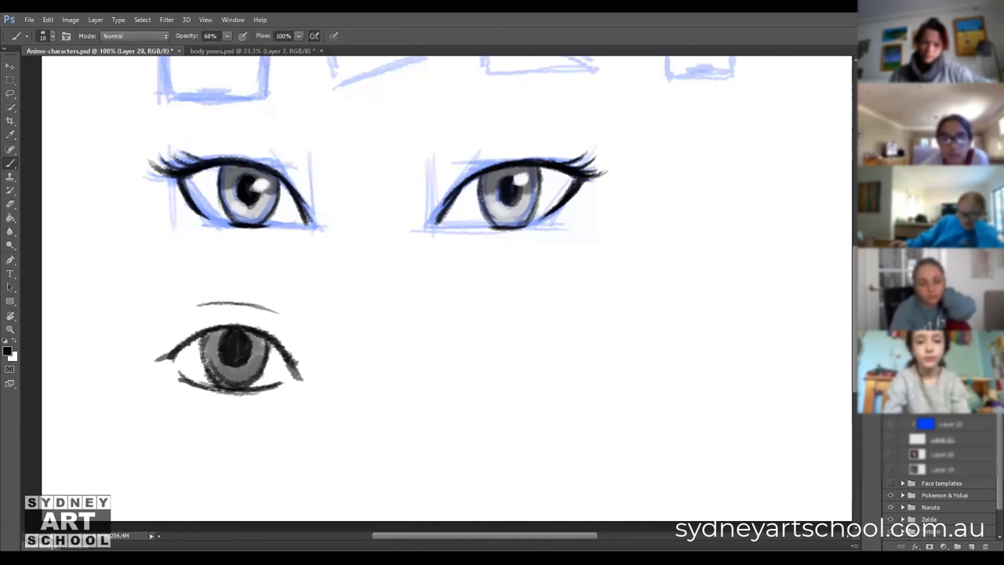
left_click_drag(207, 324, 235, 315)
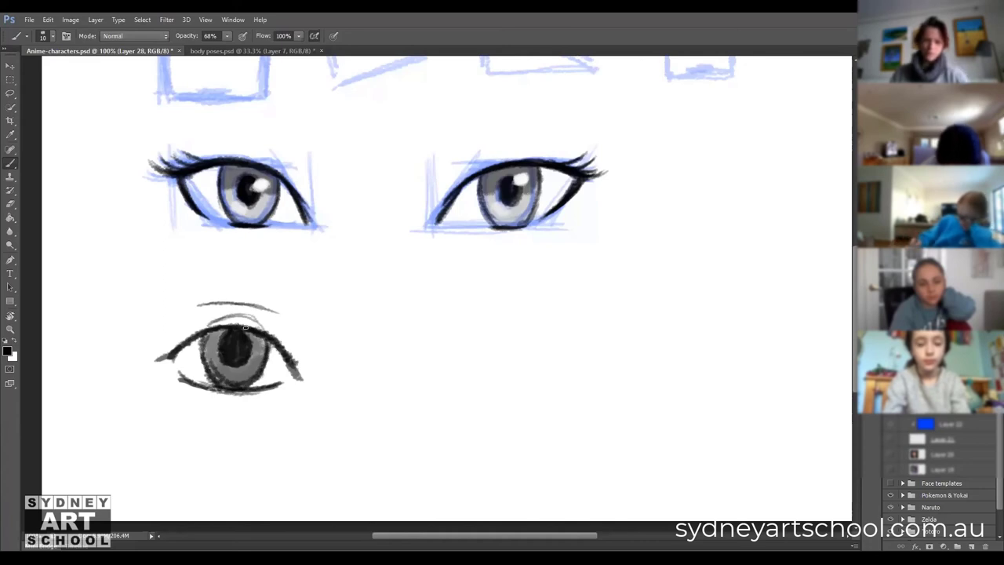
key("e")
mouse_move(226, 311)
left_mouse_down()
mouse_move(260, 318)
mouse_move(200, 322)
mouse_move(263, 327)
left_mouse_up()
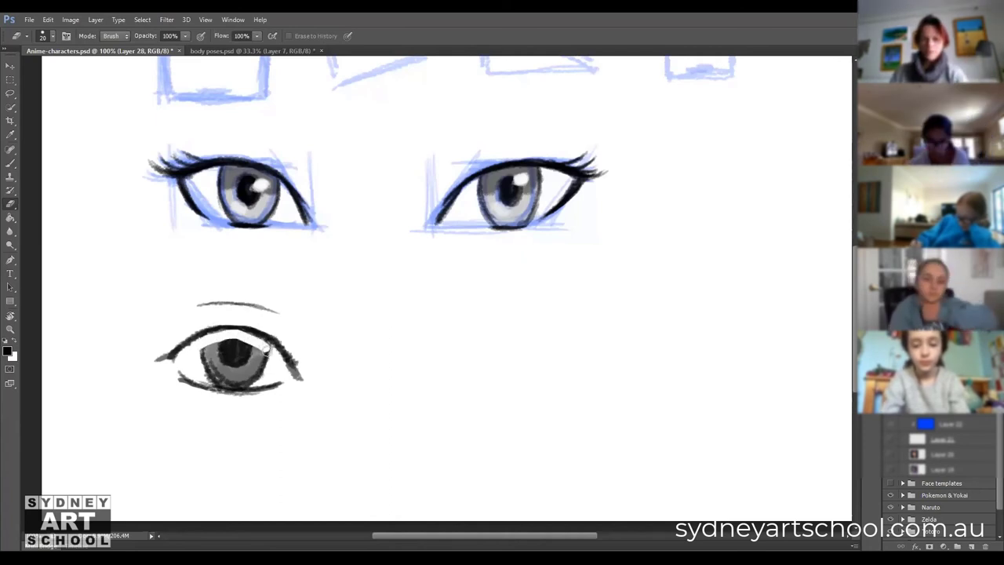
Replace the lower black eye's iris with a full round one between both lids, with a central black pupil and grey shading.
mouse_move(195, 349)
left_mouse_down()
mouse_move(265, 358)
mouse_move(227, 368)
mouse_move(259, 374)
mouse_move(210, 375)
mouse_move(260, 380)
mouse_move(210, 379)
left_mouse_up()
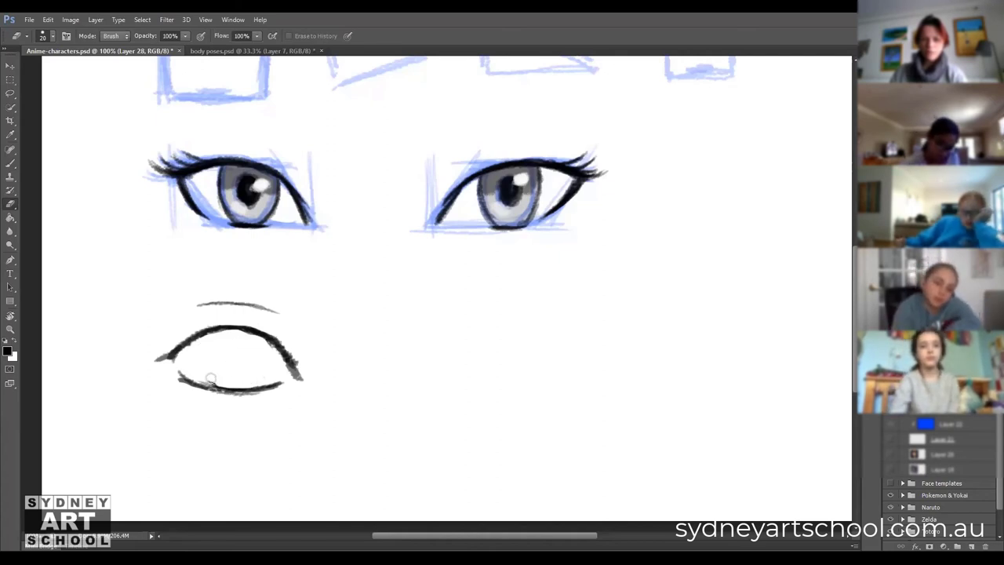
key("b")
left_click_drag(200, 335, 259, 335)
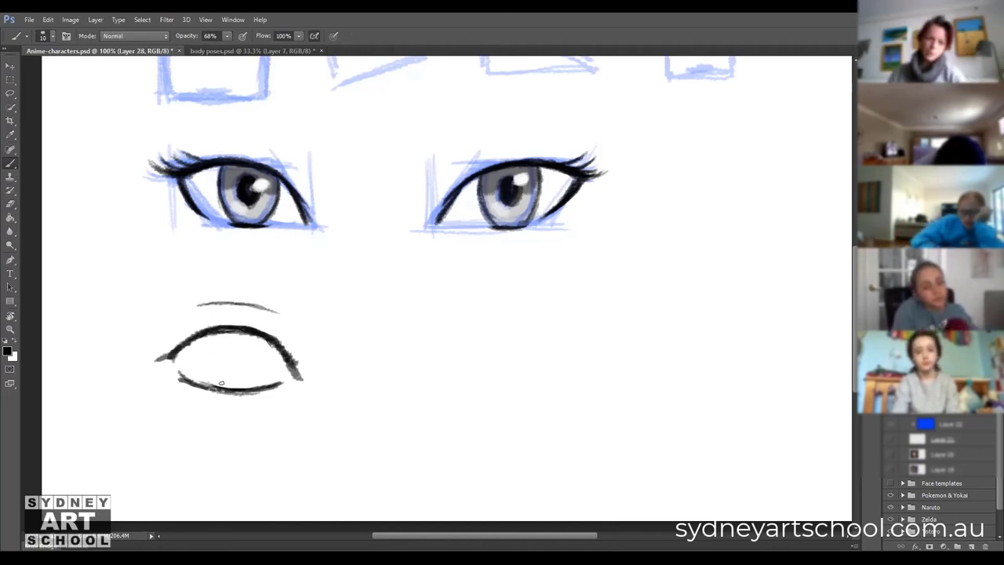
mouse_move(216, 385)
left_mouse_down()
mouse_move(205, 367)
mouse_move(211, 342)
mouse_move(242, 333)
mouse_move(252, 337)
mouse_move(257, 379)
left_mouse_up()
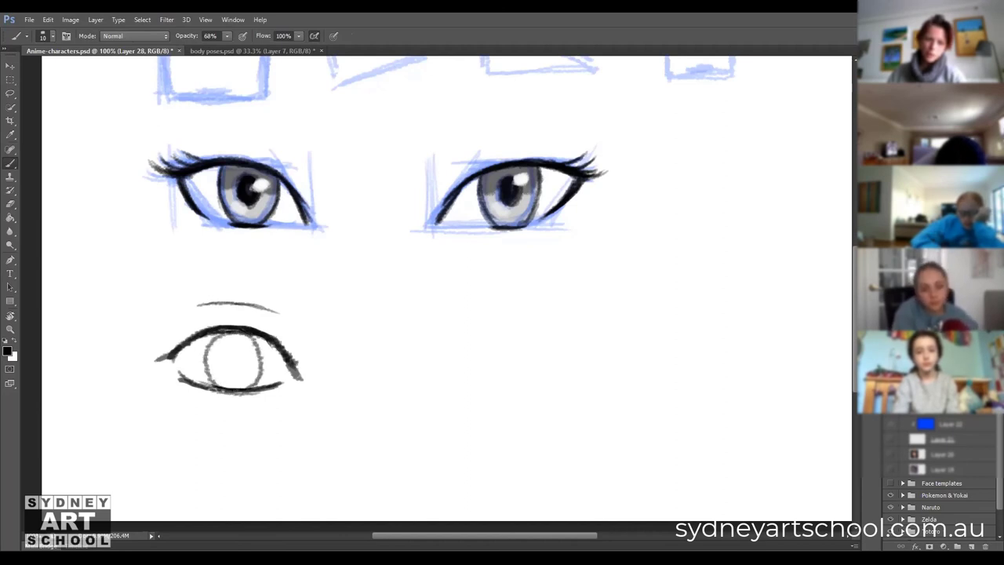
left_click_drag(234, 348, 235, 367)
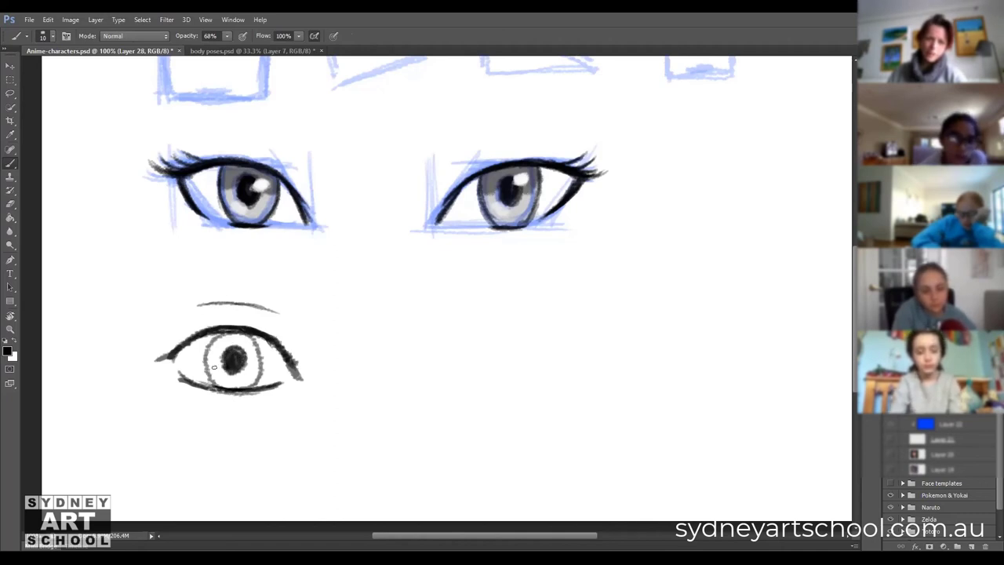
key("bracketright")
mouse_move(225, 333)
left_mouse_down()
mouse_move(219, 383)
mouse_move(240, 339)
mouse_move(243, 381)
mouse_move(231, 383)
mouse_move(251, 342)
left_mouse_up()
key("bracketleft")
key("bracketleft")
key("bracketleft")
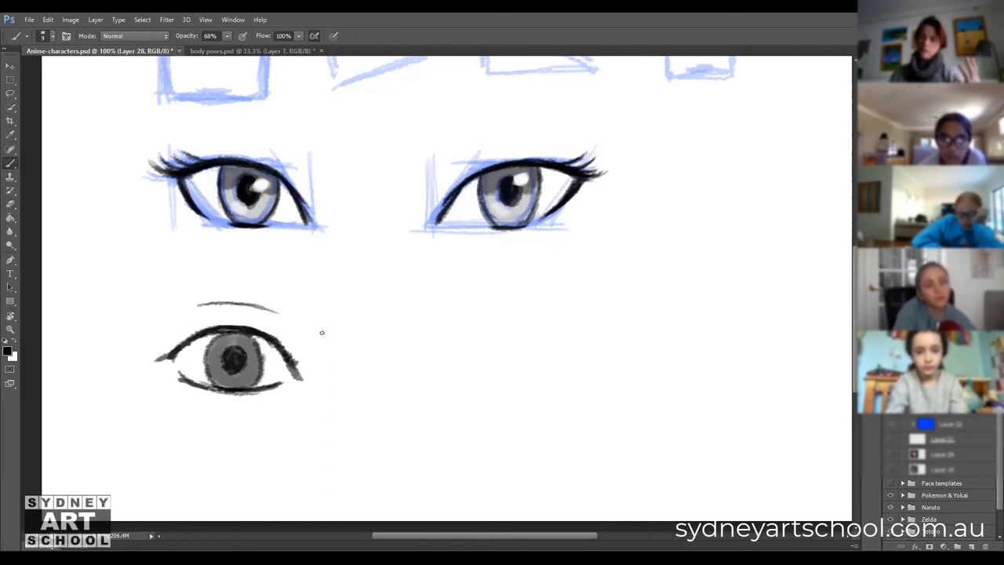
Erase the round iris and redraw it resting on the lower lid with a gap beneath the upper lid, black pupil and grey shading.
key("e")
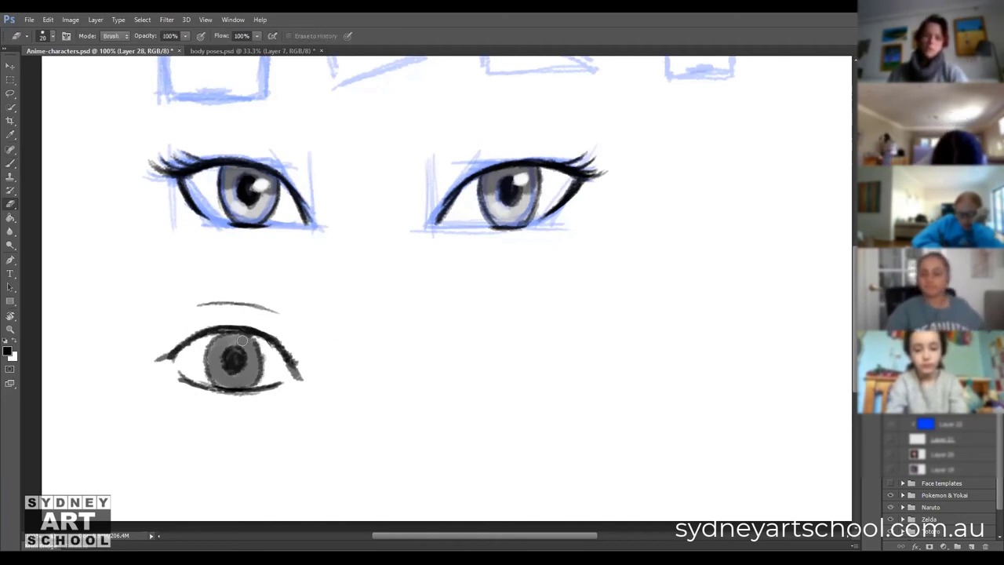
mouse_move(250, 344)
left_mouse_down()
mouse_move(209, 342)
mouse_move(260, 342)
mouse_move(209, 342)
mouse_move(248, 344)
mouse_move(207, 352)
mouse_move(261, 354)
mouse_move(219, 356)
mouse_move(203, 363)
mouse_move(242, 371)
mouse_move(200, 377)
left_mouse_up()
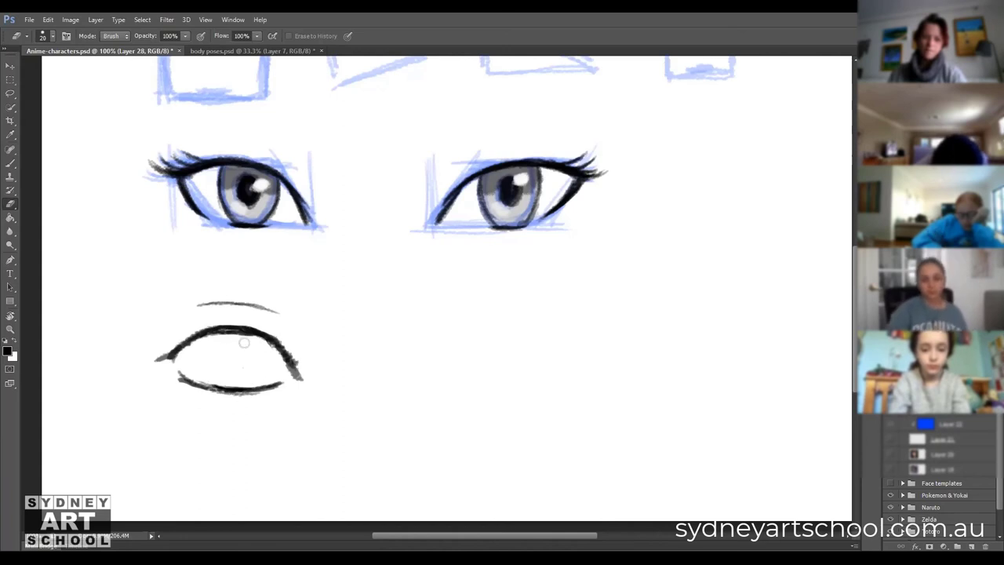
key("b")
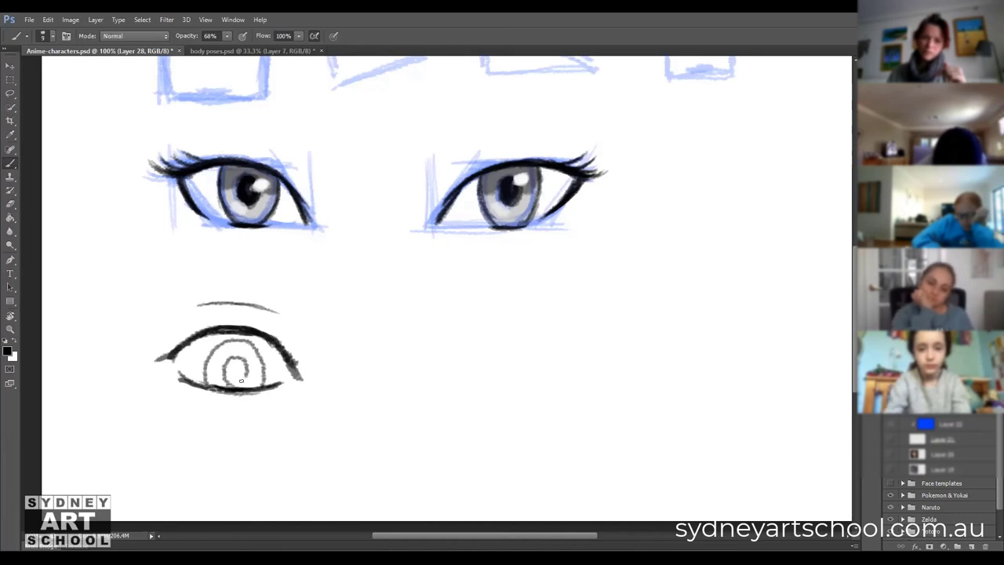
mouse_move(235, 367)
left_mouse_down()
mouse_move(228, 343)
mouse_move(208, 377)
mouse_move(226, 357)
mouse_move(223, 382)
mouse_move(244, 355)
mouse_move(235, 349)
mouse_move(245, 349)
mouse_move(253, 370)
mouse_move(245, 385)
mouse_move(225, 364)
mouse_move(217, 376)
mouse_move(264, 380)
left_mouse_up()
key("bracketright")
key("bracketright")
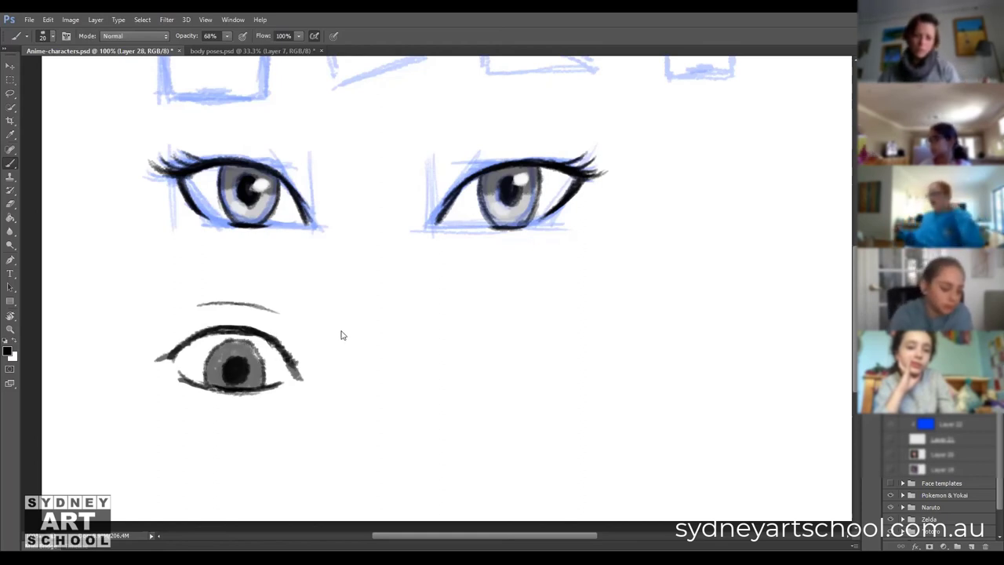
Erase the low iris and redraw it hanging from the upper lid, with an oval black pupil, grey shading and a dark outline.
key("e")
mouse_move(227, 345)
left_mouse_down()
mouse_move(250, 345)
mouse_move(211, 345)
mouse_move(252, 349)
mouse_move(220, 356)
mouse_move(268, 357)
mouse_move(214, 370)
mouse_move(263, 371)
mouse_move(197, 378)
left_mouse_up()
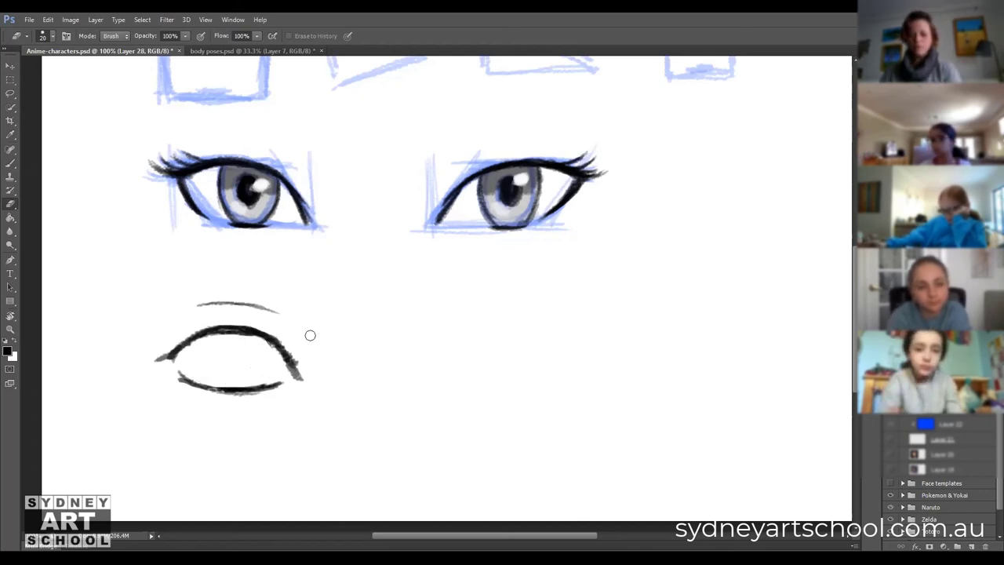
key("b")
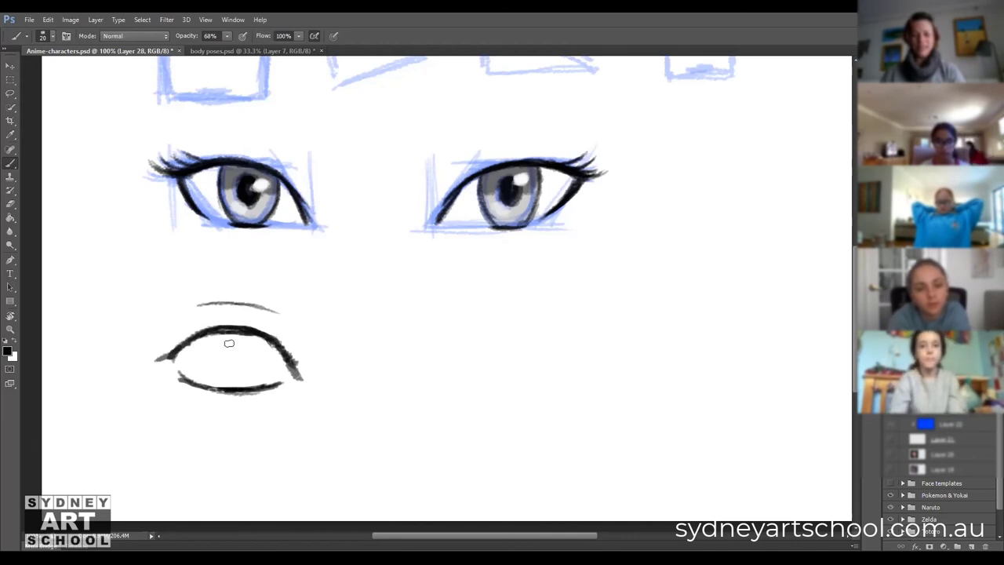
key("bracketleft")
key("bracketleft")
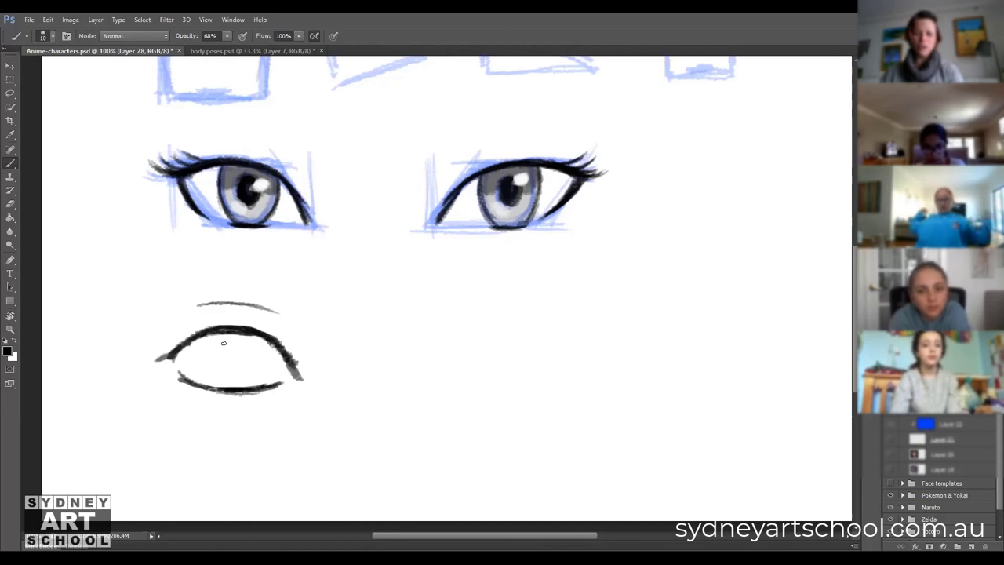
key("bracketright")
mouse_move(222, 343)
left_mouse_down()
mouse_move(223, 363)
mouse_move(229, 336)
mouse_move(227, 370)
mouse_move(236, 340)
mouse_move(229, 361)
mouse_move(232, 349)
left_mouse_up()
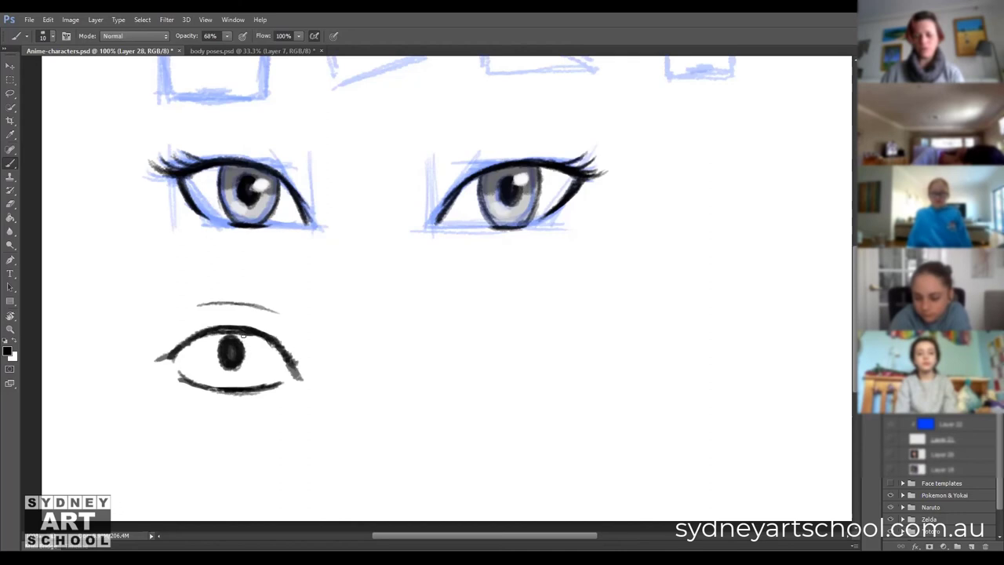
key("bracketright")
mouse_move(210, 345)
left_mouse_down()
mouse_move(236, 380)
mouse_move(250, 347)
mouse_move(221, 336)
left_mouse_up()
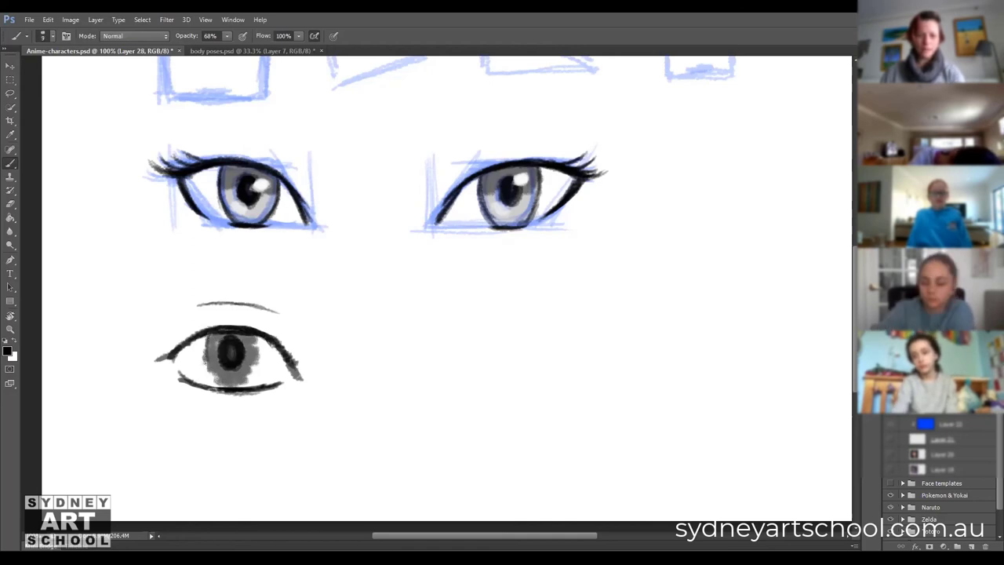
left_click_drag(258, 335, 251, 358)
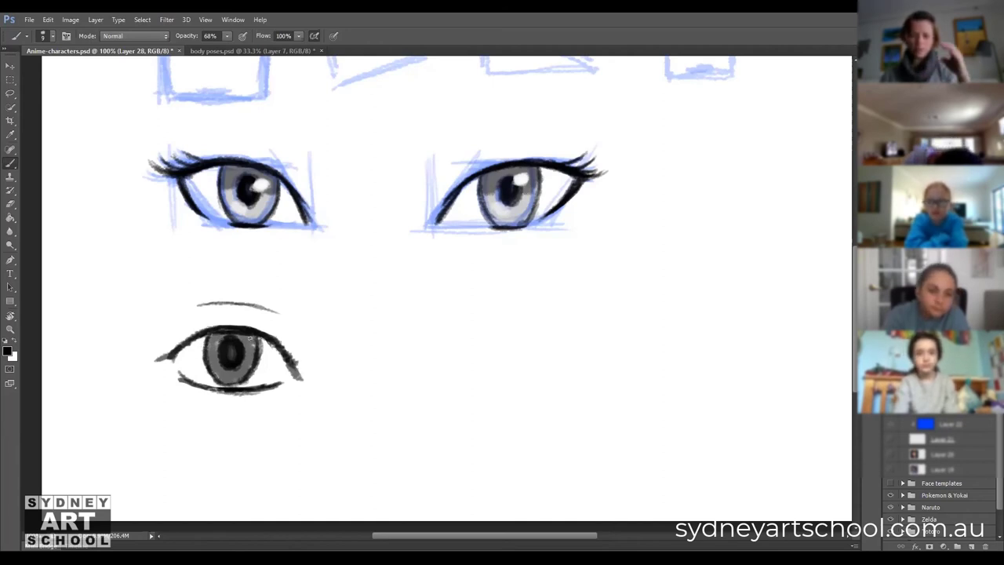
Erase the eye's arched upper lid together with the top of the iris, and redraw the lid lower and flatter across it.
key("e")
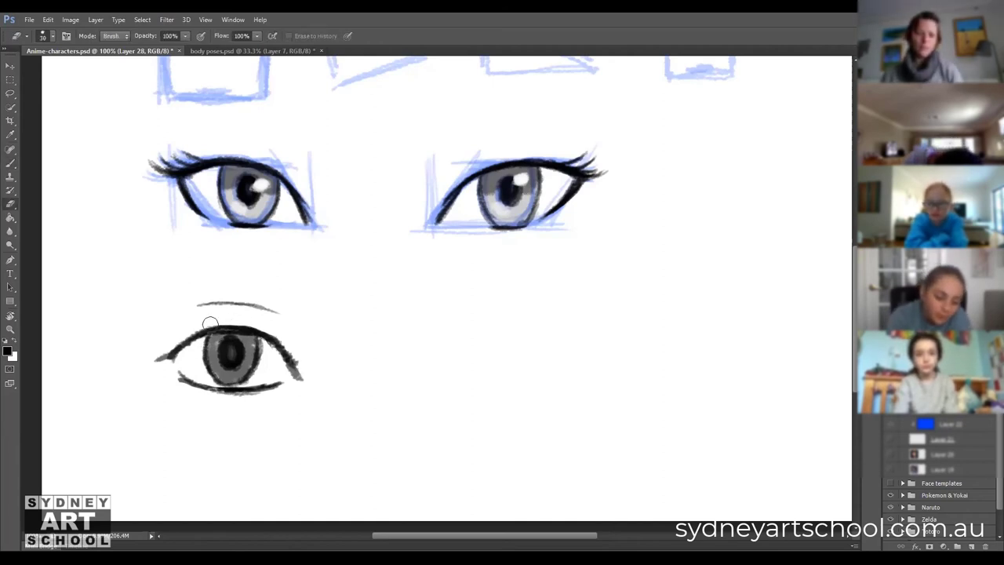
mouse_move(245, 323)
left_mouse_down()
mouse_move(284, 342)
mouse_move(245, 330)
mouse_move(176, 337)
mouse_move(247, 332)
mouse_move(288, 351)
mouse_move(235, 333)
mouse_move(174, 339)
mouse_move(273, 342)
mouse_move(292, 357)
left_mouse_up()
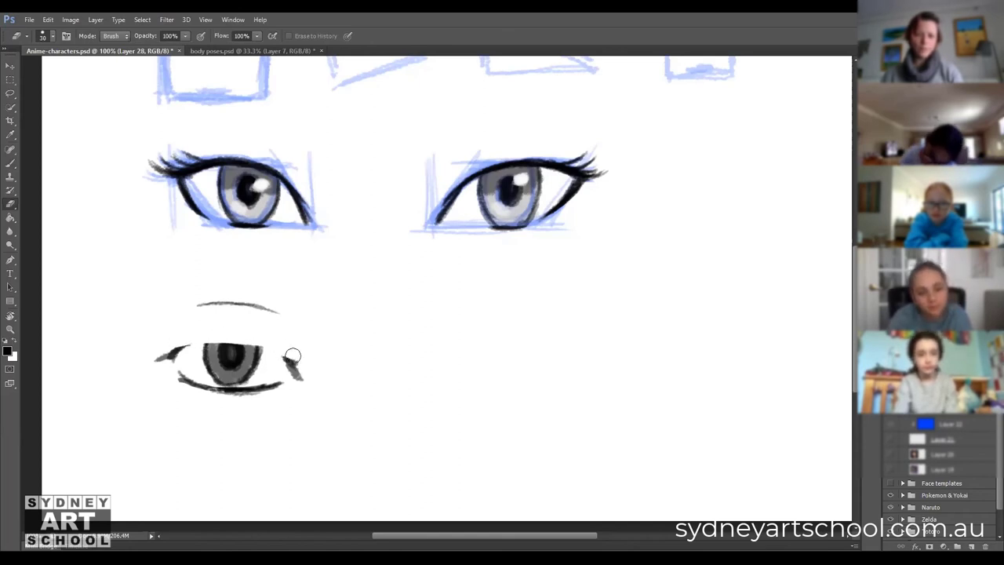
key("b")
mouse_move(178, 349)
left_mouse_down()
mouse_move(221, 341)
mouse_move(177, 348)
mouse_move(225, 342)
mouse_move(286, 360)
left_mouse_up()
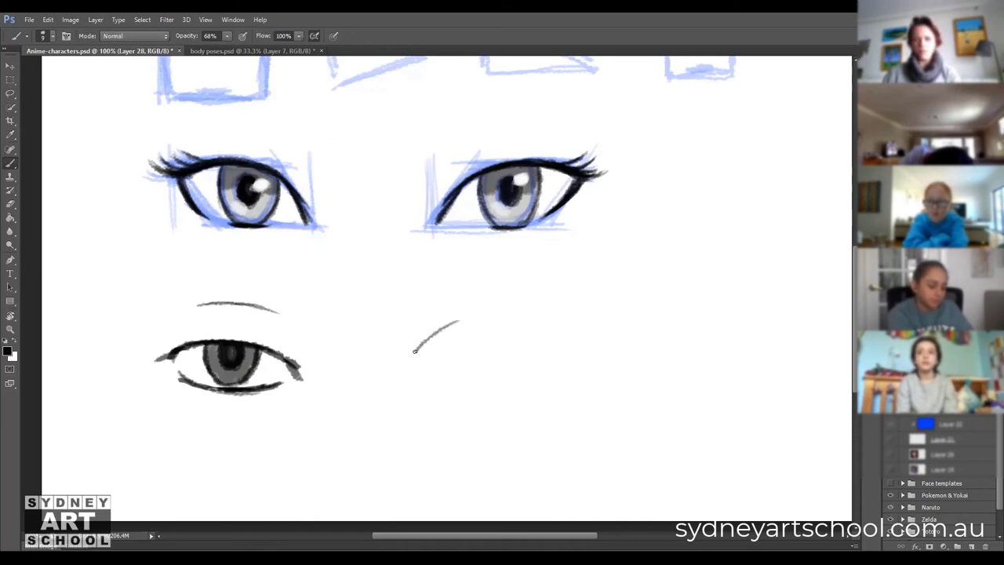
Draw another black eye beneath the finished right eye, with a thick arched upper lid, slanted outer corner, short lower lid and hatched iris.
left_click_drag(511, 316, 548, 325)
key("bracketright")
mouse_move(441, 331)
left_mouse_down()
mouse_move(488, 315)
mouse_move(535, 320)
mouse_move(551, 327)
mouse_move(529, 365)
left_mouse_up()
left_click_drag(549, 330, 530, 365)
mouse_move(473, 378)
left_mouse_down()
mouse_move(494, 375)
mouse_move(459, 385)
mouse_move(500, 377)
left_mouse_up()
key("e")
key("b")
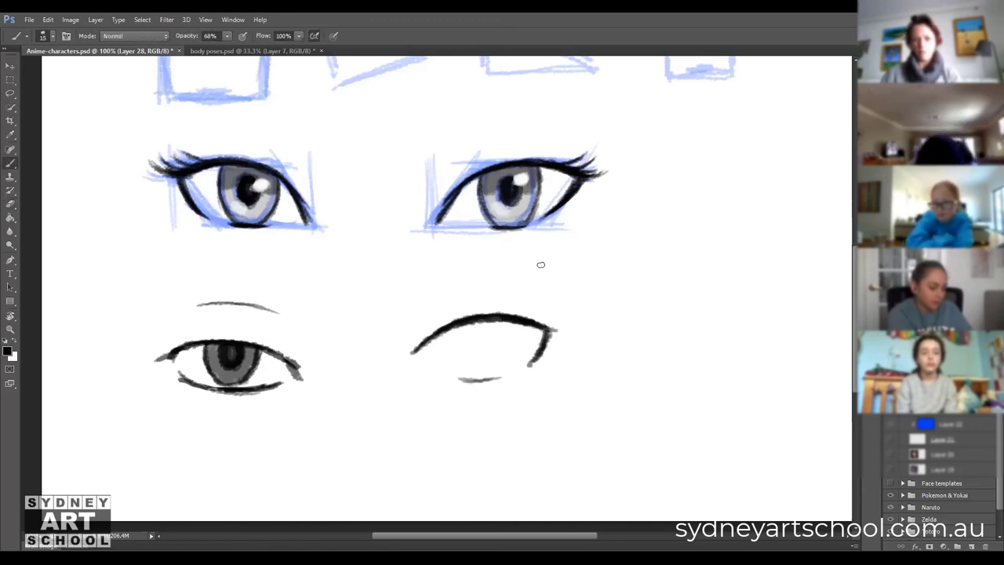
key("bracketleft")
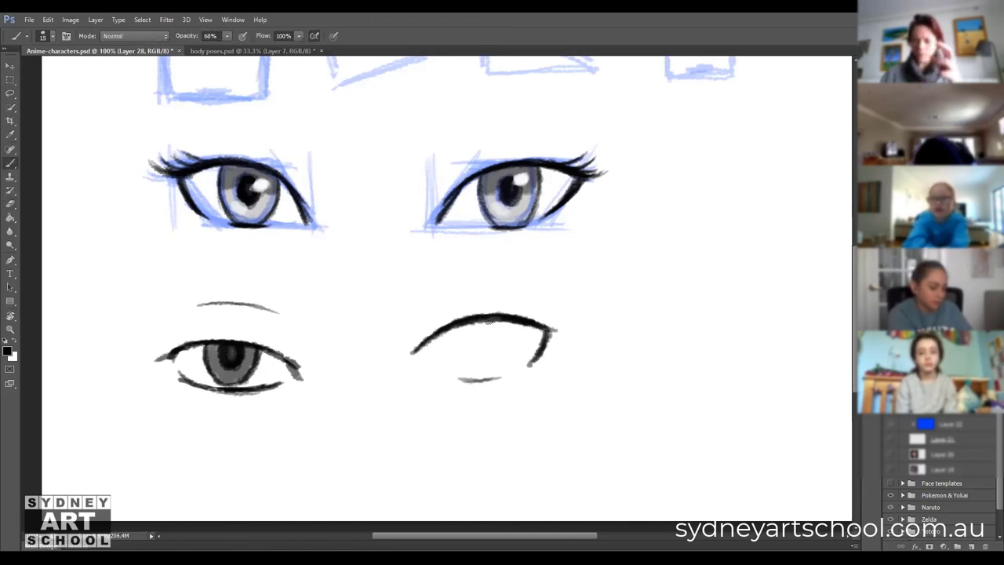
mouse_move(467, 325)
left_mouse_down()
mouse_move(494, 329)
mouse_move(461, 349)
mouse_move(498, 362)
mouse_move(476, 372)
mouse_move(498, 370)
mouse_move(465, 326)
mouse_move(499, 326)
mouse_move(460, 330)
mouse_move(500, 322)
mouse_move(460, 345)
mouse_move(513, 349)
mouse_move(482, 346)
left_mouse_up()
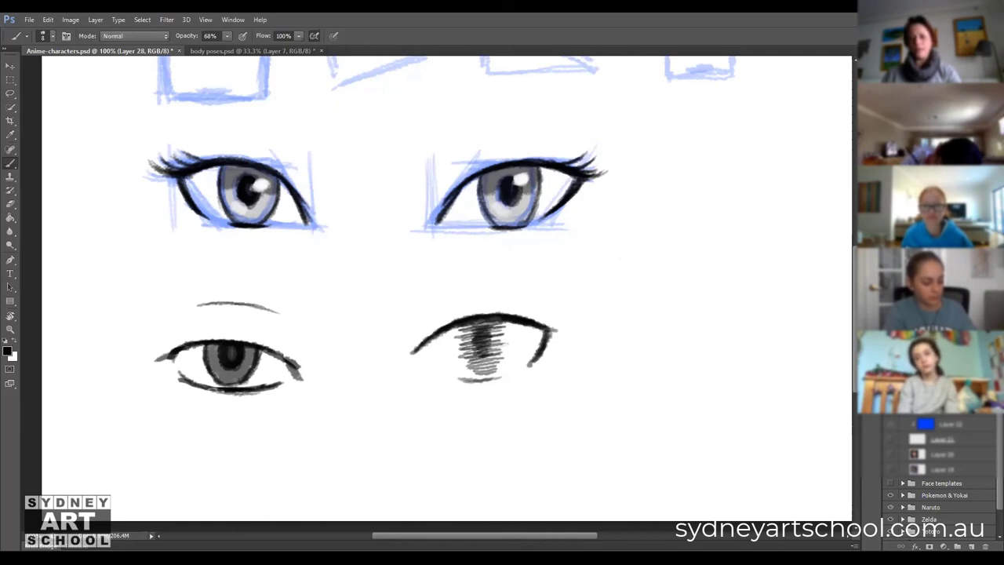
On Layer 27, sketch a blue eye frame beside the finished right eye, its upper edge sloping down toward the inner corner.
left_click(961, 440)
left_click_drag(397, 433, 413, 334)
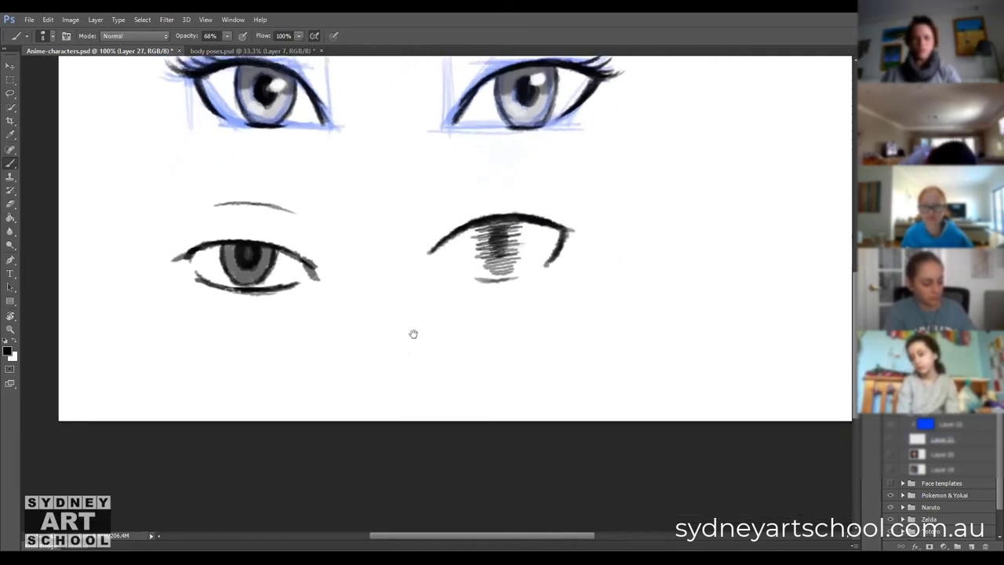
scroll(499, 316, "down", 2)
scroll(295, 298, "up", 3)
left_click_drag(296, 298, 390, 307)
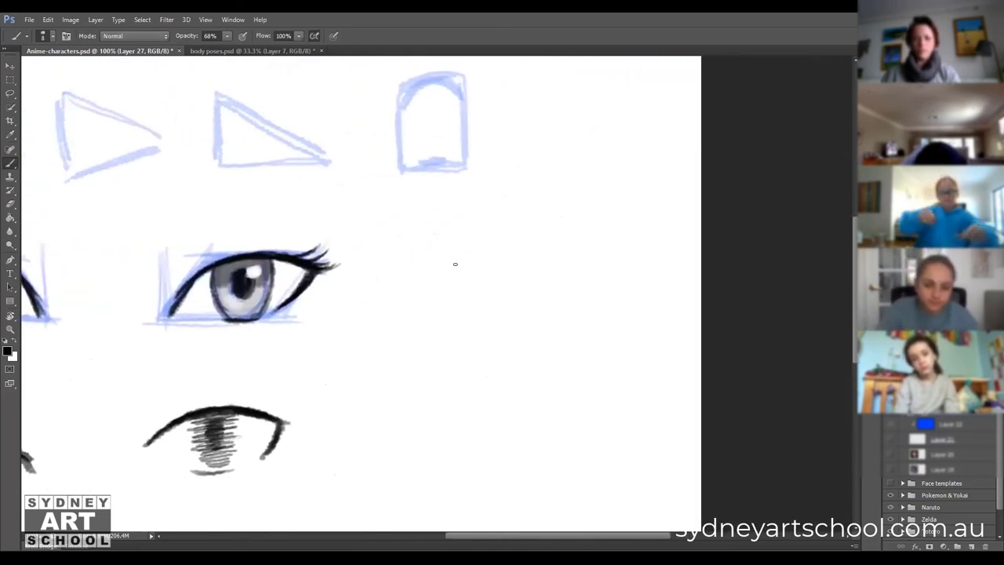
left_click_drag(416, 253, 515, 284)
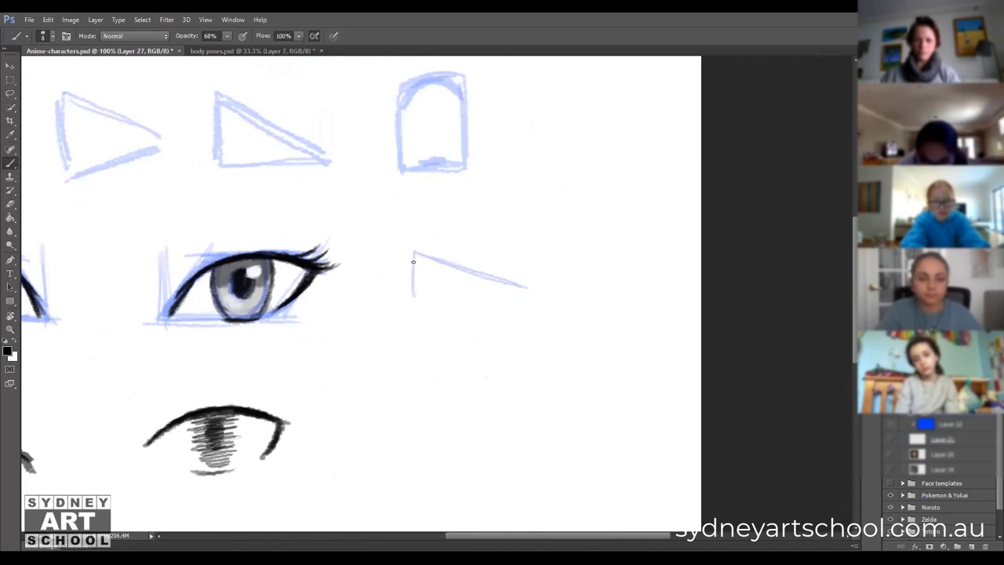
left_click_drag(419, 308, 515, 306)
left_click_drag(415, 253, 530, 292)
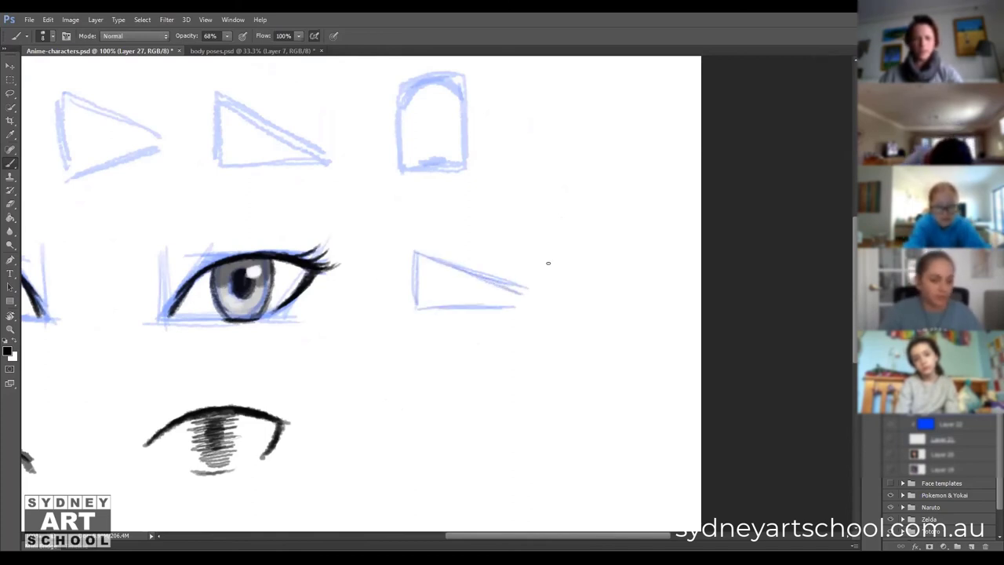
Sketch a mirrored blue eye frame opposite the first, then strengthen the sloping upper edges and close both inner corners.
key("e")
key("b")
mouse_move(632, 294)
left_mouse_down()
mouse_move(540, 309)
mouse_move(574, 292)
left_mouse_up()
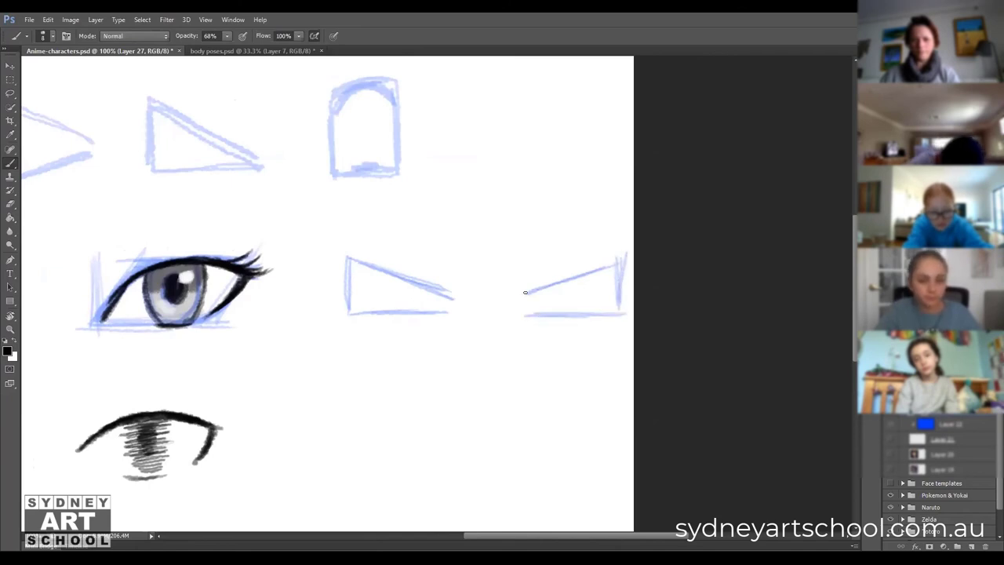
left_click_drag(348, 259, 431, 291)
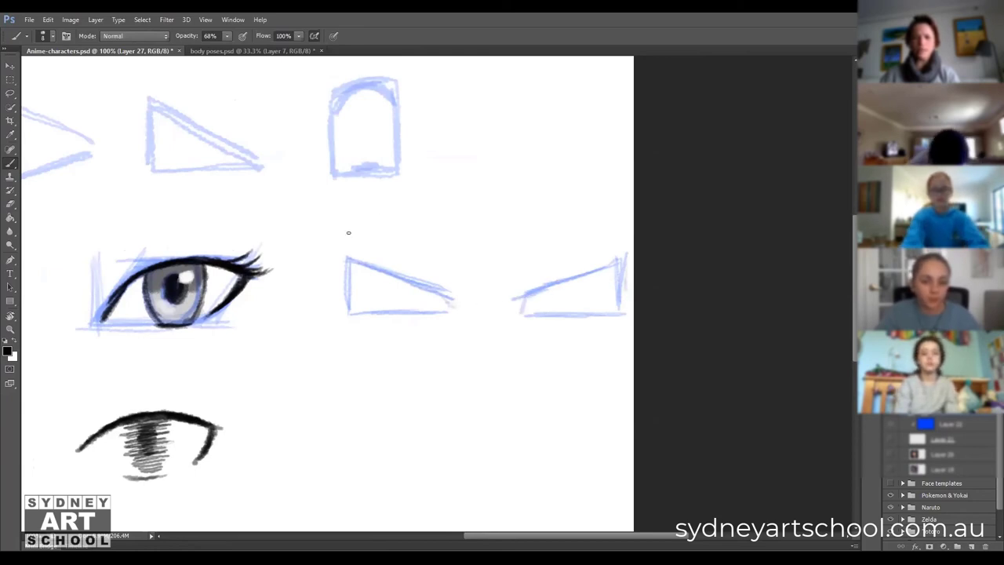
Sketch steeply slanted eyebrows above both blue eye frames, angled down toward the middle.
left_click_drag(343, 213, 445, 281)
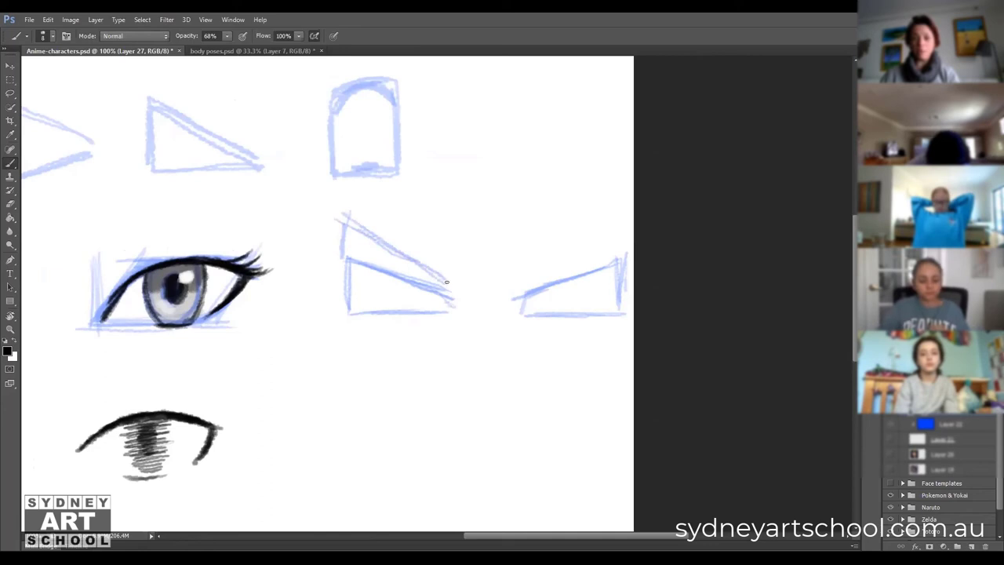
left_click_drag(527, 277, 627, 228)
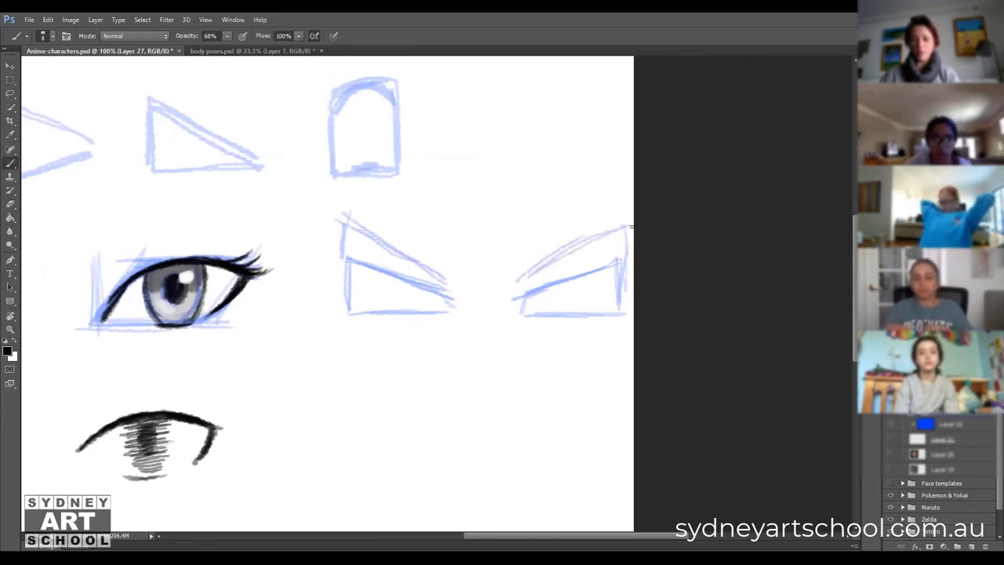
left_click_drag(524, 284, 623, 226)
Thicken the slanted upper lids and sketch partly covered irises with small oval pupils inside both blue frames.
mouse_move(600, 264)
left_mouse_down()
mouse_move(624, 257)
mouse_move(619, 296)
left_mouse_up()
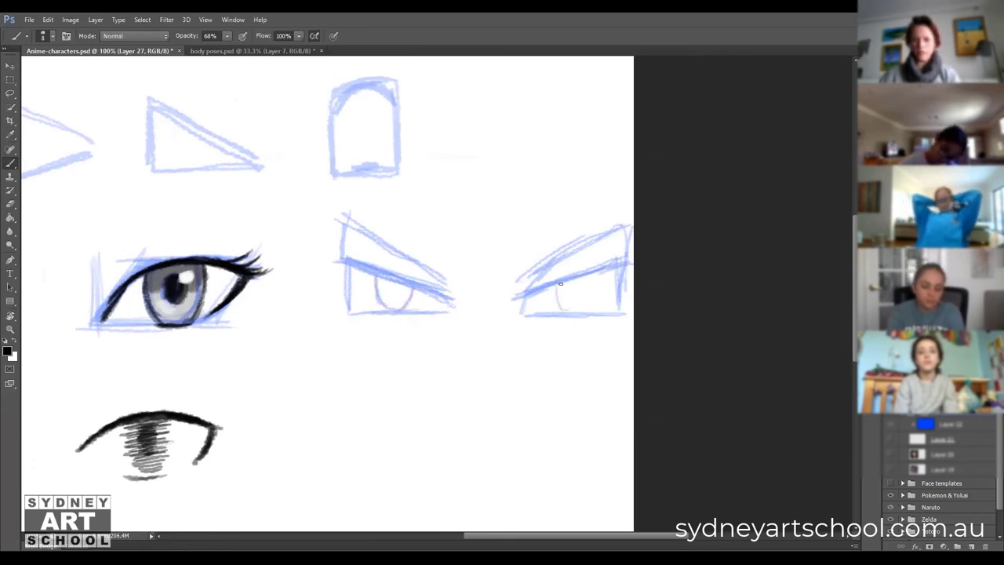
mouse_move(388, 284)
left_mouse_down()
mouse_move(387, 303)
mouse_move(403, 302)
left_mouse_up()
left_click_drag(569, 282, 570, 301)
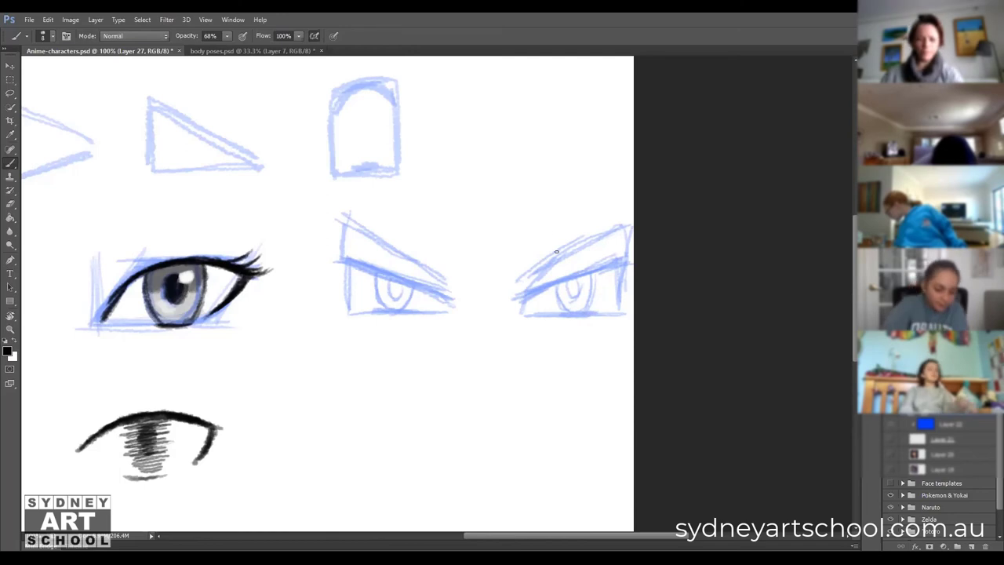
Lasso the angry eye pair, move it down and slightly left, then deselect it and make Layer 28 active.
key("l")
mouse_move(317, 206)
left_mouse_down()
mouse_move(622, 214)
mouse_move(654, 234)
mouse_move(645, 348)
mouse_move(415, 362)
mouse_move(328, 292)
mouse_move(318, 205)
left_mouse_up()
key("v")
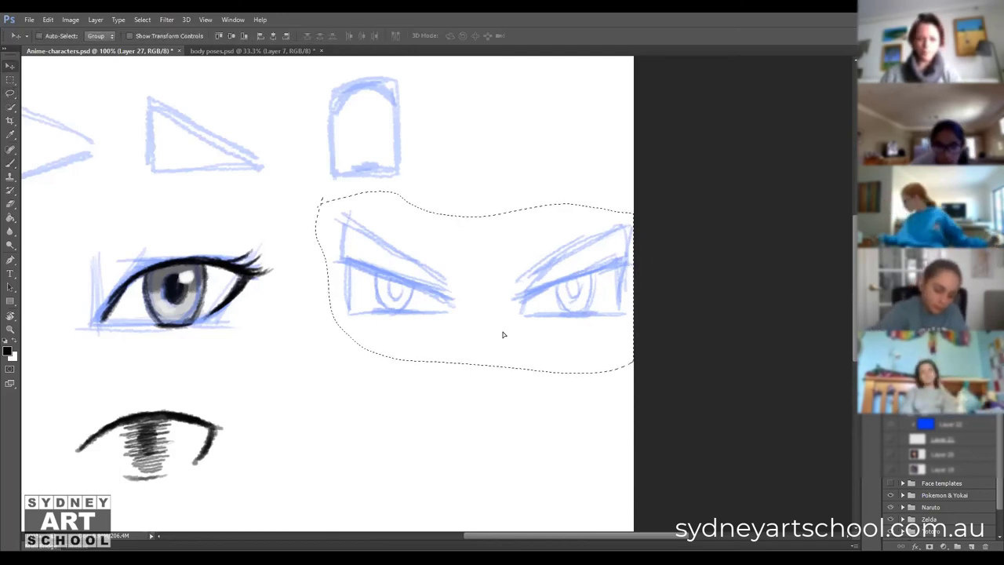
left_click_drag(479, 384, 450, 449)
key("ctrl+d")
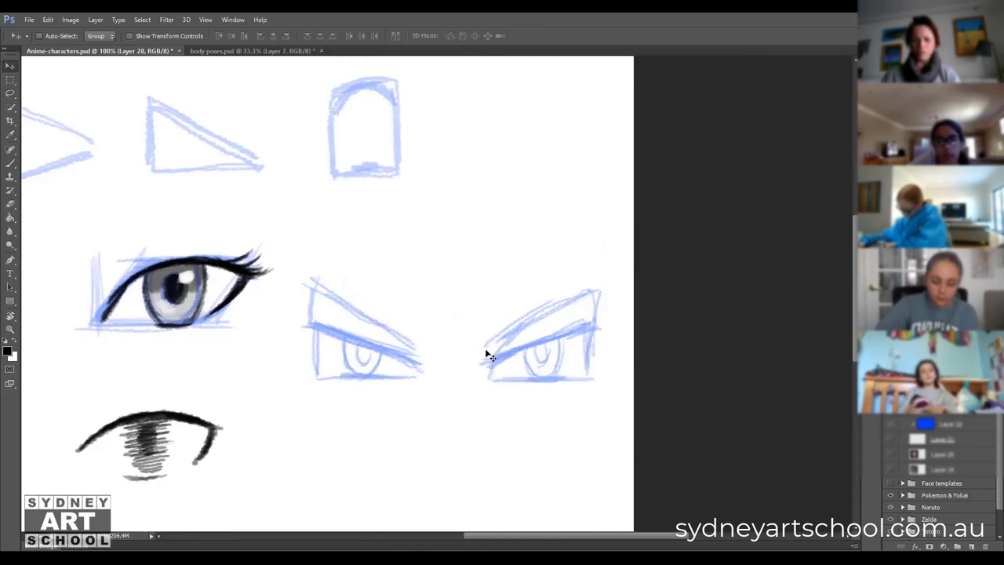
Ink the right-hand brow as a solid black tapered wedge covering the space between the blue brow and upper lid guides.
key("b")
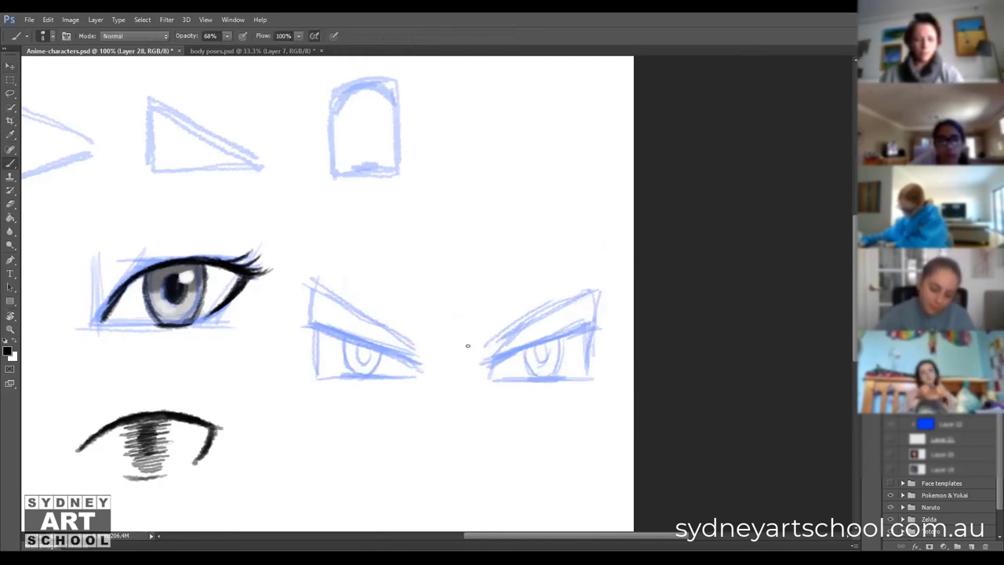
key("z")
left_click(510, 343)
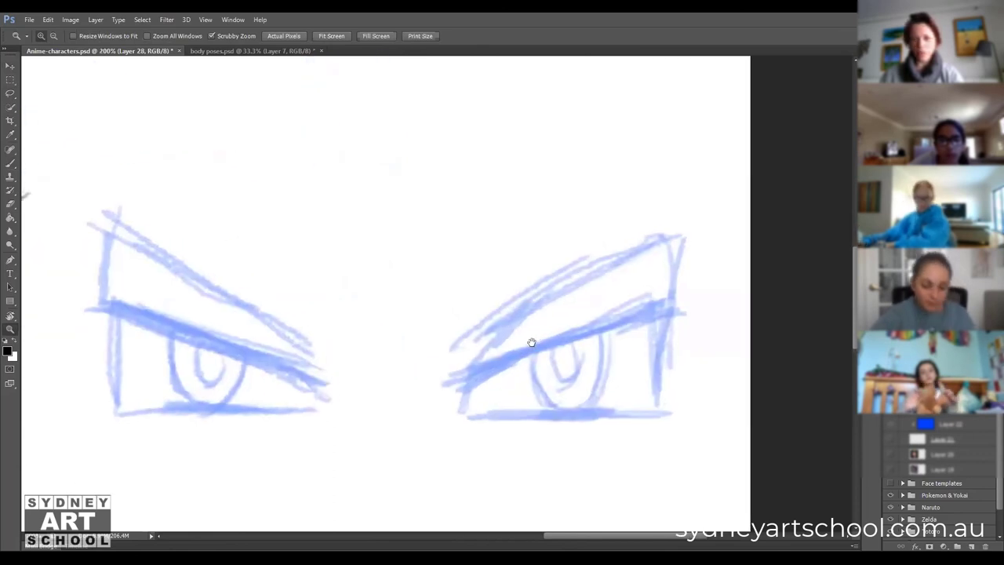
left_click_drag(549, 346, 533, 350)
key("b")
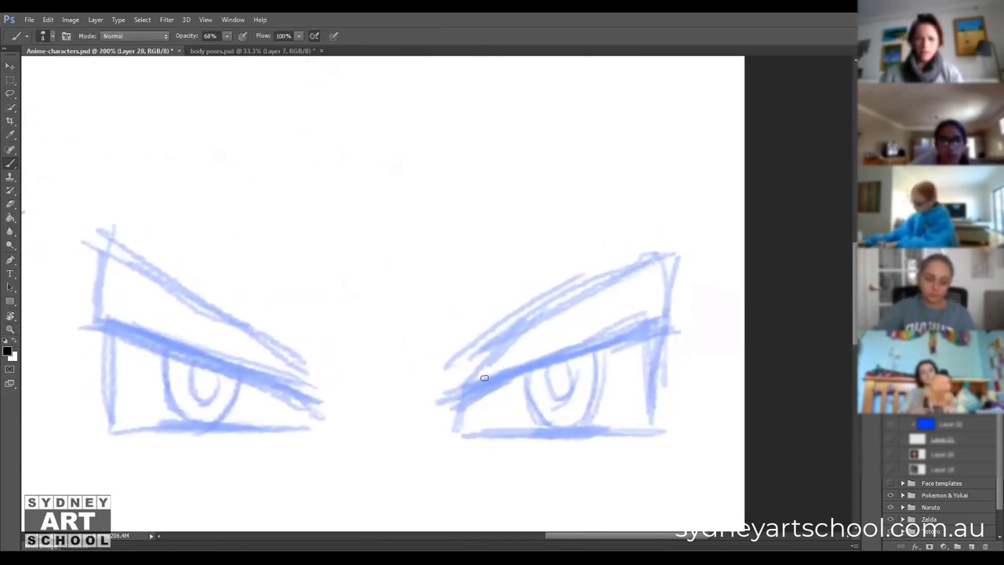
mouse_move(510, 376)
left_mouse_down()
mouse_move(463, 400)
mouse_move(675, 315)
left_mouse_up()
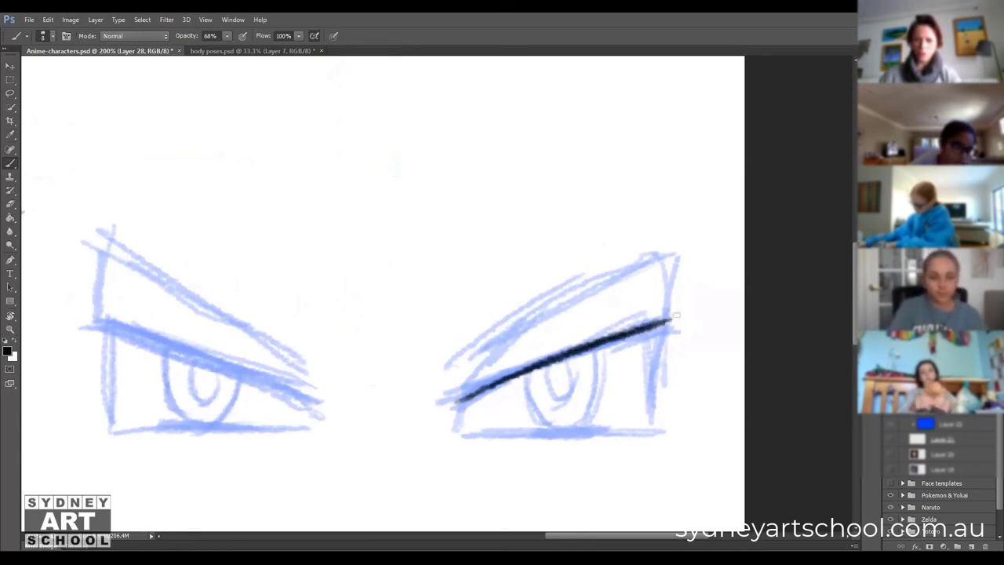
mouse_move(444, 383)
left_mouse_down()
mouse_move(669, 245)
mouse_move(680, 308)
mouse_move(648, 316)
left_mouse_up()
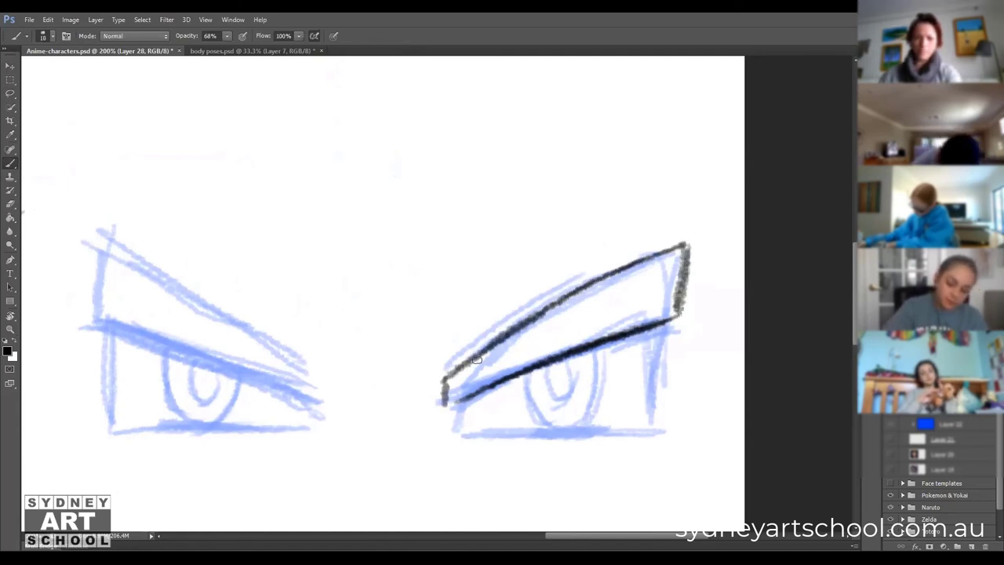
key("bracketright")
mouse_move(447, 384)
left_mouse_down()
mouse_move(453, 392)
mouse_move(502, 353)
mouse_move(447, 400)
left_mouse_up()
mouse_move(526, 357)
left_mouse_down()
mouse_move(549, 349)
mouse_move(568, 303)
mouse_move(612, 287)
mouse_move(493, 381)
mouse_move(461, 393)
mouse_move(639, 275)
mouse_move(581, 302)
mouse_move(674, 255)
mouse_move(565, 320)
mouse_move(610, 309)
mouse_move(565, 350)
mouse_move(659, 290)
mouse_move(652, 314)
mouse_move(666, 314)
mouse_move(558, 333)
mouse_move(639, 282)
left_mouse_up()
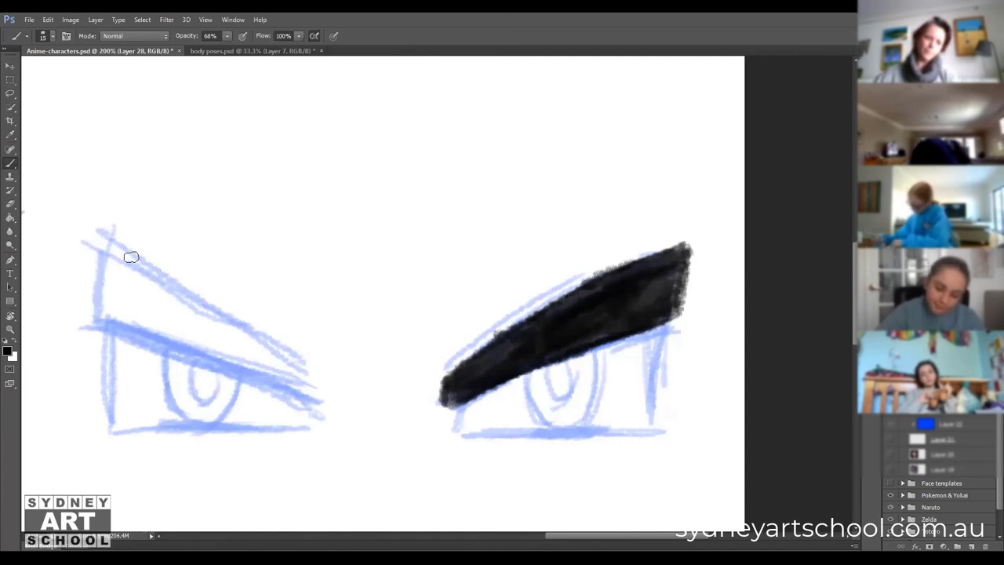
Outline the left-hand brow's sloping upper edge and its outer and inner ends in black over the blue guide.
left_click_drag(110, 241, 200, 299)
left_click_drag(102, 251, 97, 318)
left_click_drag(112, 242, 279, 350)
left_click_drag(180, 282, 294, 360)
left_click_drag(235, 316, 316, 378)
left_click_drag(298, 337, 322, 388)
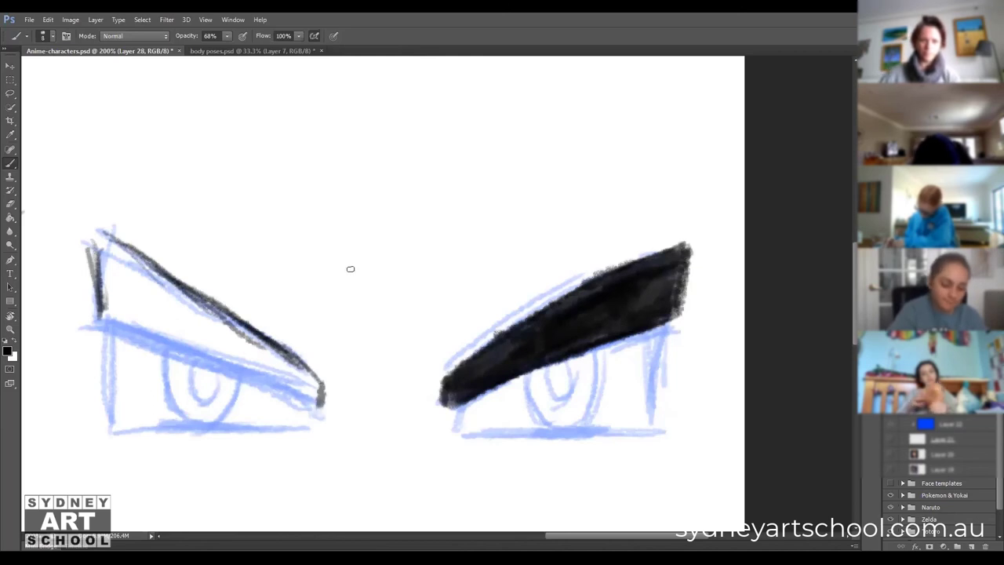
Ink the left-hand brow's lower edge along the upper lid guide and fill the wedge with black using a size 15 brush.
key("r")
mouse_move(126, 349)
left_mouse_down()
mouse_move(154, 400)
mouse_move(317, 405)
mouse_move(336, 416)
mouse_move(392, 291)
left_mouse_up()
key("b")
left_click_drag(232, 369, 455, 322)
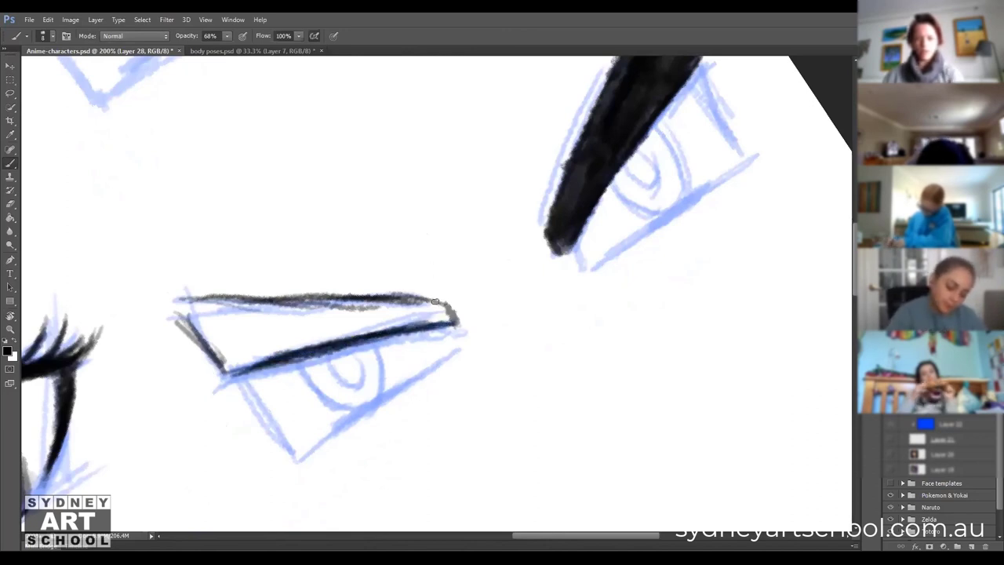
key("bracketright")
mouse_move(182, 312)
left_mouse_down()
mouse_move(259, 308)
mouse_move(196, 302)
mouse_move(249, 298)
mouse_move(176, 307)
mouse_move(376, 313)
mouse_move(193, 323)
mouse_move(329, 335)
mouse_move(227, 347)
mouse_move(235, 354)
mouse_move(212, 343)
mouse_move(231, 363)
mouse_move(337, 325)
mouse_move(356, 332)
mouse_move(316, 330)
mouse_move(439, 318)
mouse_move(424, 301)
mouse_move(365, 311)
mouse_move(369, 321)
mouse_move(428, 294)
left_mouse_up()
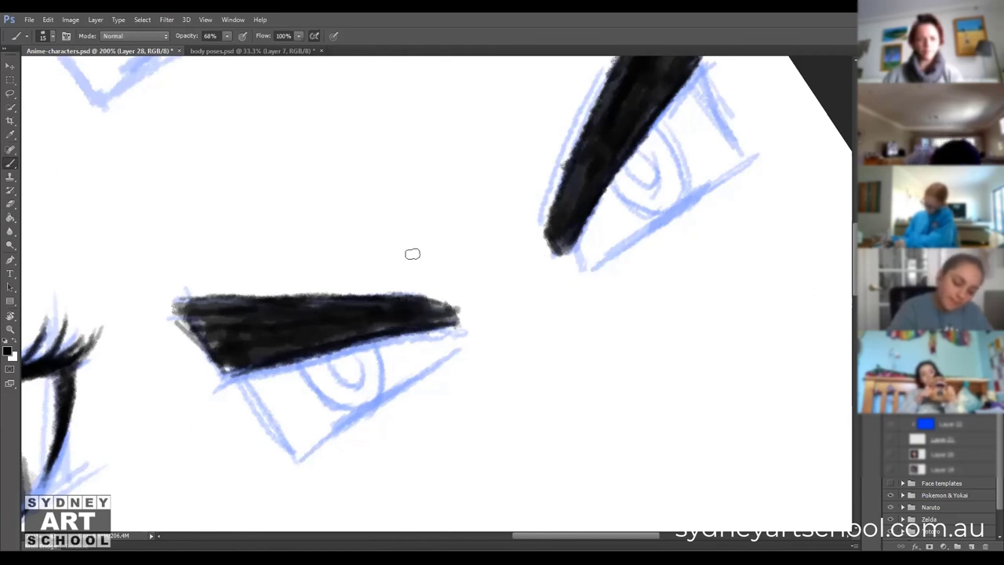
Restore the canvas to 0° rotation and outline both partly covered irises in black with a thin brush.
key("r")
left_click(145, 37)
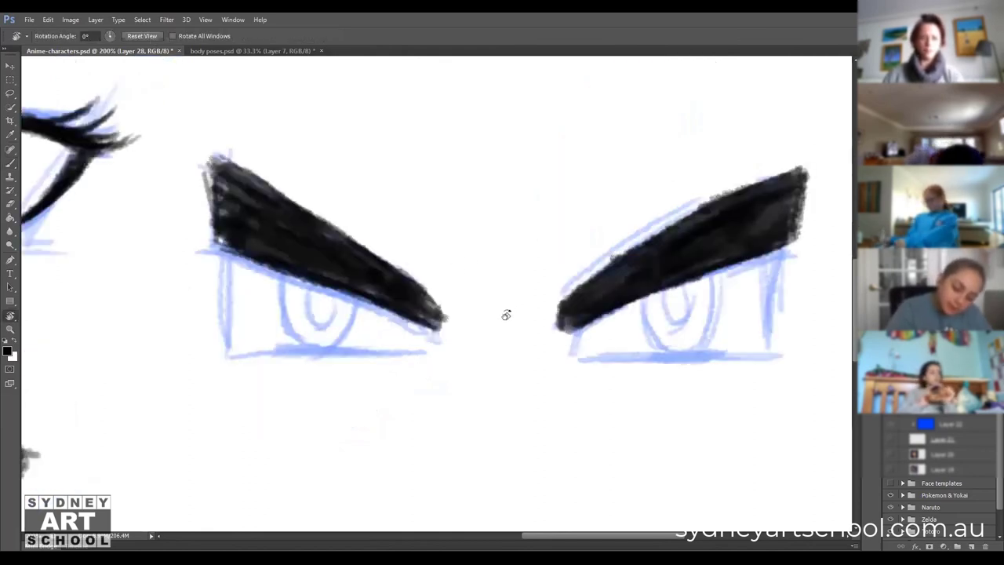
scroll(506, 314, "right", 5)
key("b")
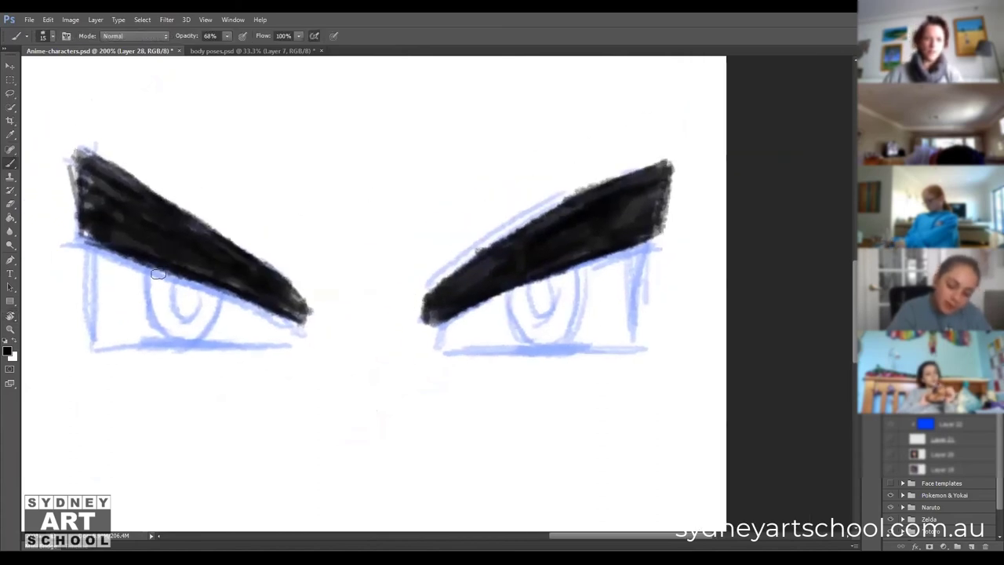
key("bracketleft")
key("bracketleft")
key("bracketleft")
key("bracketleft")
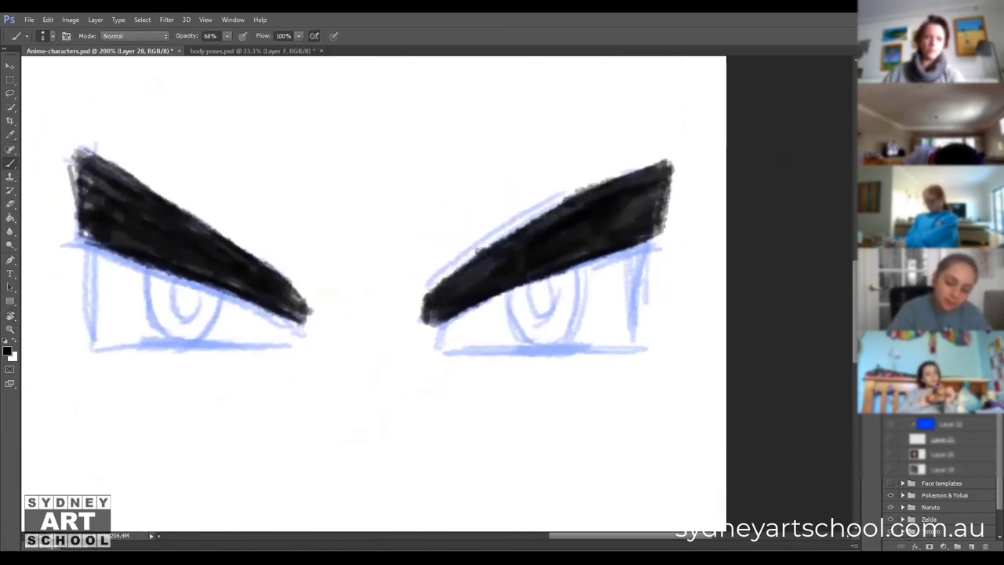
mouse_move(144, 266)
left_mouse_down()
mouse_move(165, 332)
mouse_move(155, 314)
mouse_move(189, 337)
left_mouse_up()
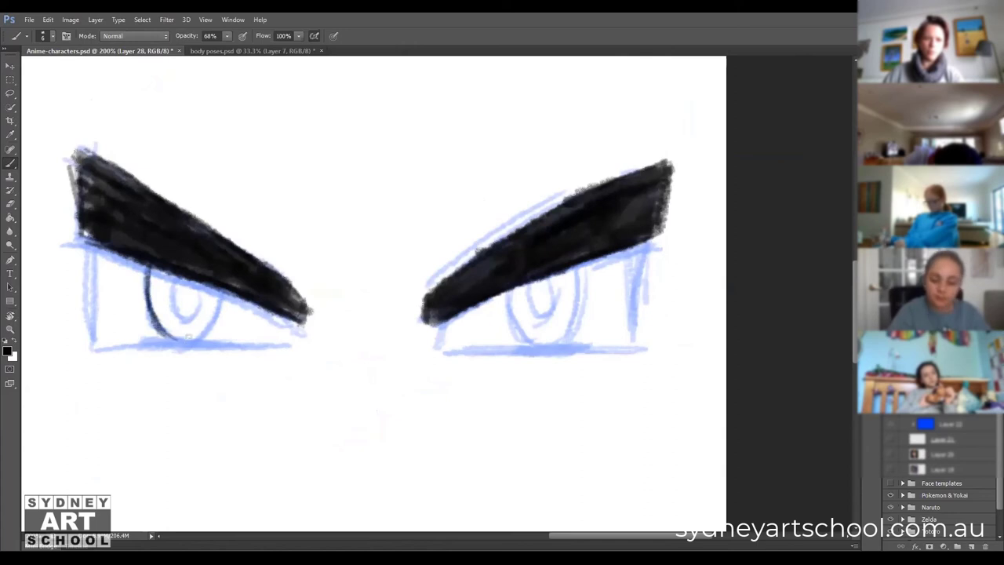
left_click_drag(225, 292, 206, 320)
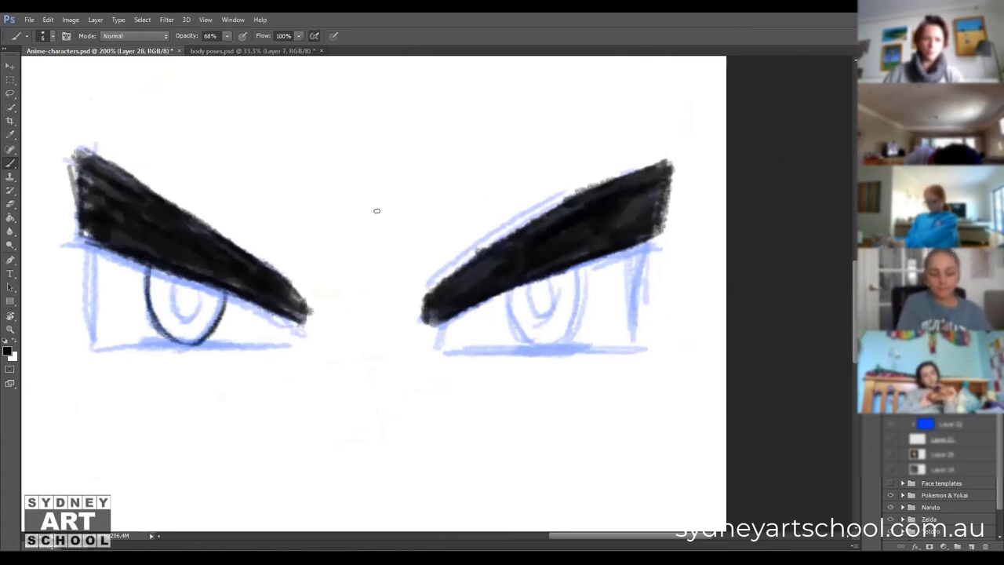
mouse_move(508, 292)
left_mouse_down()
mouse_move(524, 338)
mouse_move(549, 345)
left_mouse_up()
mouse_move(585, 267)
left_mouse_down()
mouse_move(568, 331)
mouse_move(582, 267)
mouse_move(566, 316)
mouse_move(541, 350)
left_mouse_up()
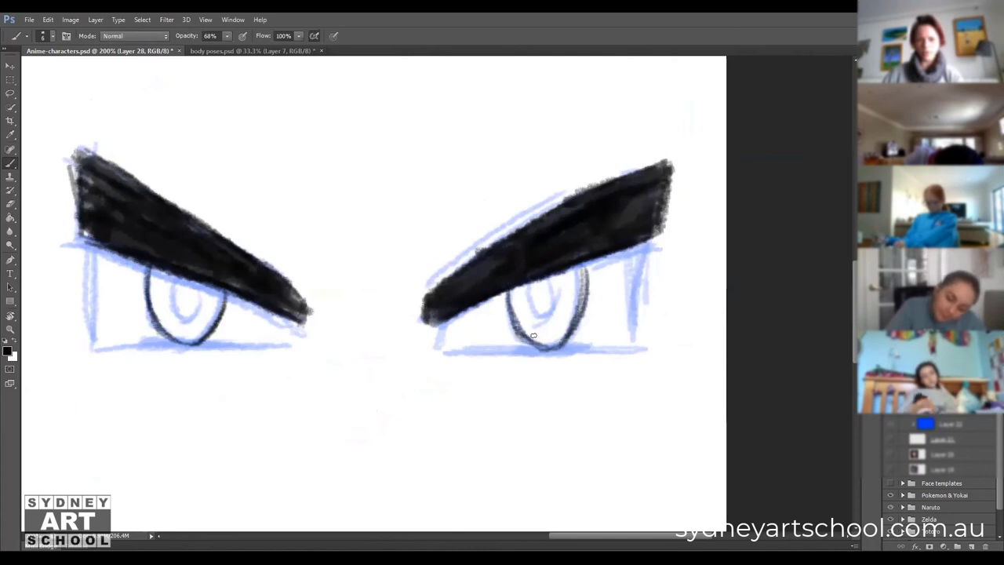
Strengthen the right-hand iris outline, then draw narrow oval pupils inside both irises and fill them dark.
mouse_move(587, 266)
left_mouse_down()
mouse_move(562, 343)
mouse_move(535, 282)
mouse_move(550, 317)
left_mouse_up()
left_click_drag(544, 282, 539, 313)
left_click_drag(174, 311, 176, 271)
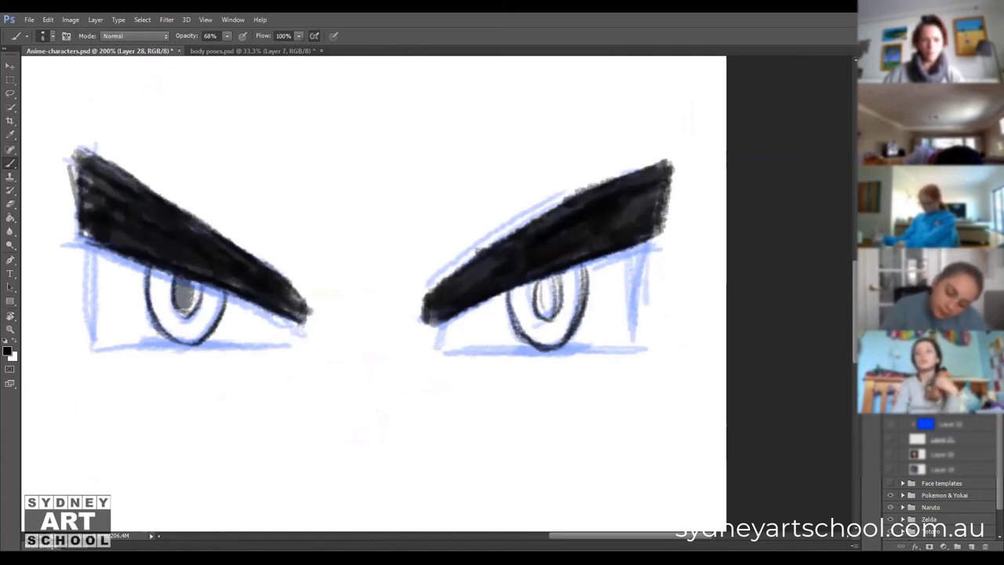
left_click_drag(185, 280, 197, 287)
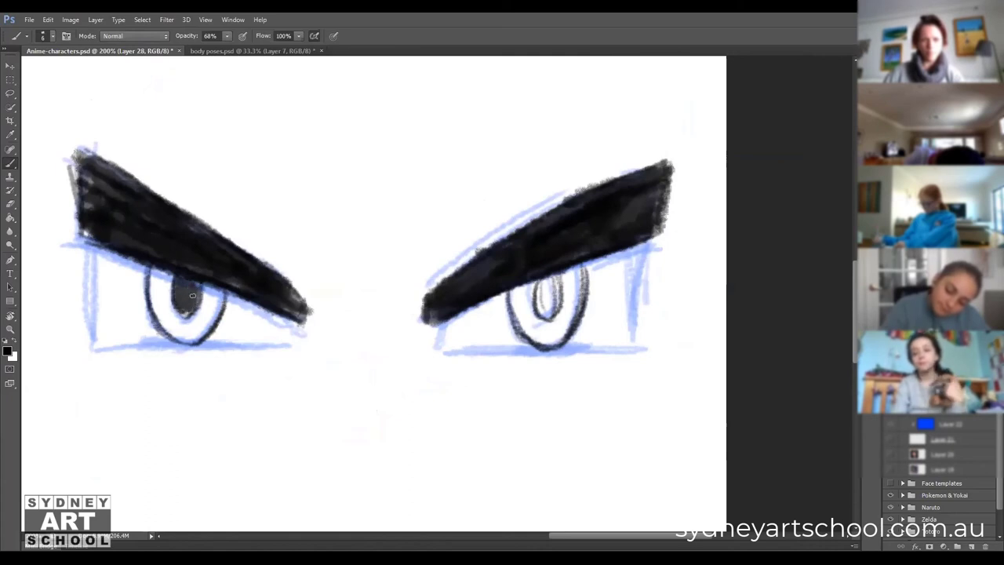
mouse_move(534, 286)
left_mouse_down()
mouse_move(538, 306)
mouse_move(550, 301)
mouse_move(555, 312)
mouse_move(552, 292)
left_mouse_up()
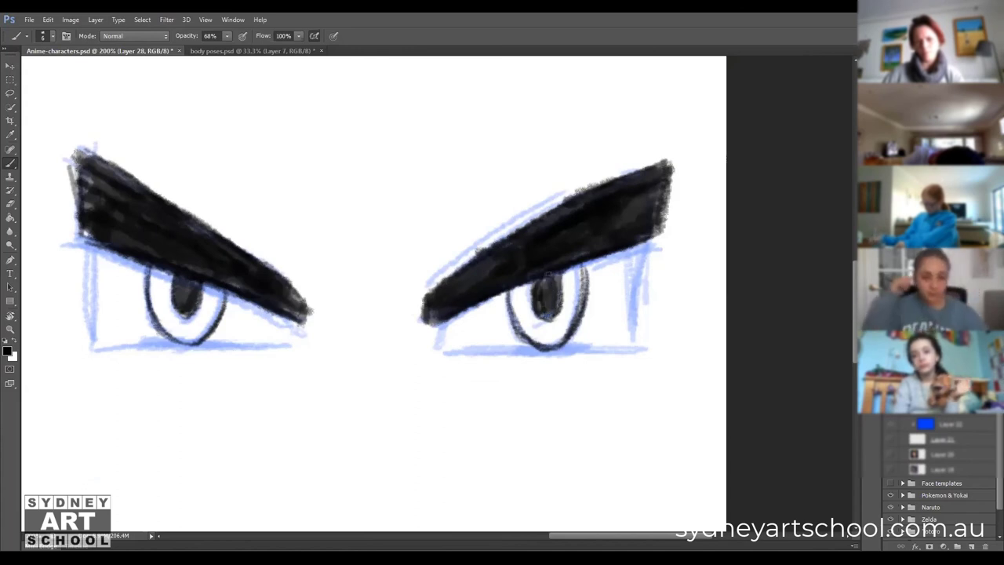
Add short black strokes at both inner eye corners and thick lower lid lines directly beneath the irises.
mouse_move(430, 320)
left_mouse_down()
mouse_move(464, 309)
mouse_move(440, 333)
left_mouse_up()
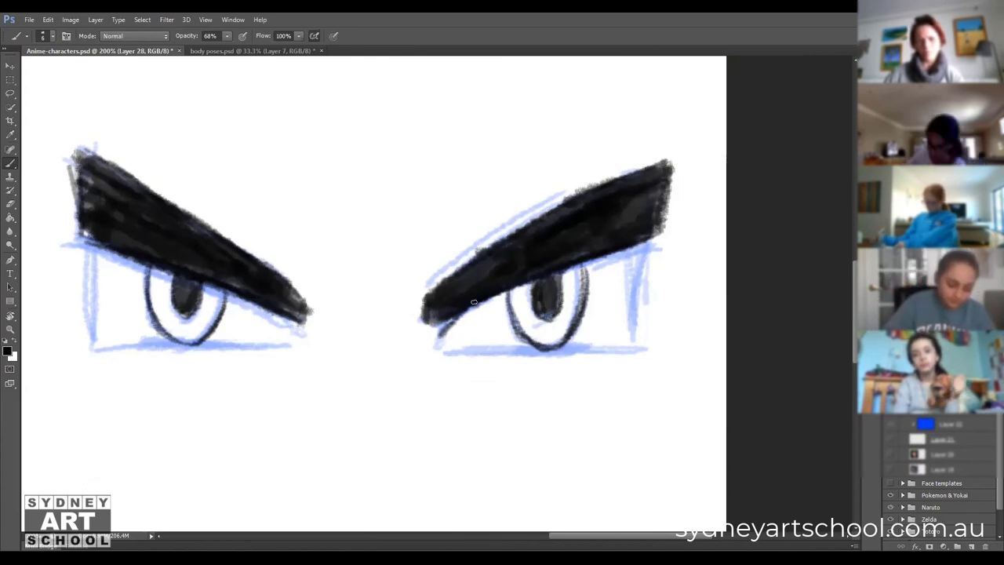
mouse_move(291, 316)
left_mouse_down()
mouse_move(282, 327)
mouse_move(297, 330)
left_mouse_up()
mouse_move(193, 346)
left_mouse_down()
mouse_move(159, 341)
mouse_move(202, 346)
mouse_move(156, 344)
mouse_move(218, 345)
mouse_move(158, 348)
left_mouse_up()
mouse_move(522, 350)
left_mouse_down()
mouse_move(574, 348)
mouse_move(524, 351)
mouse_move(580, 351)
left_mouse_up()
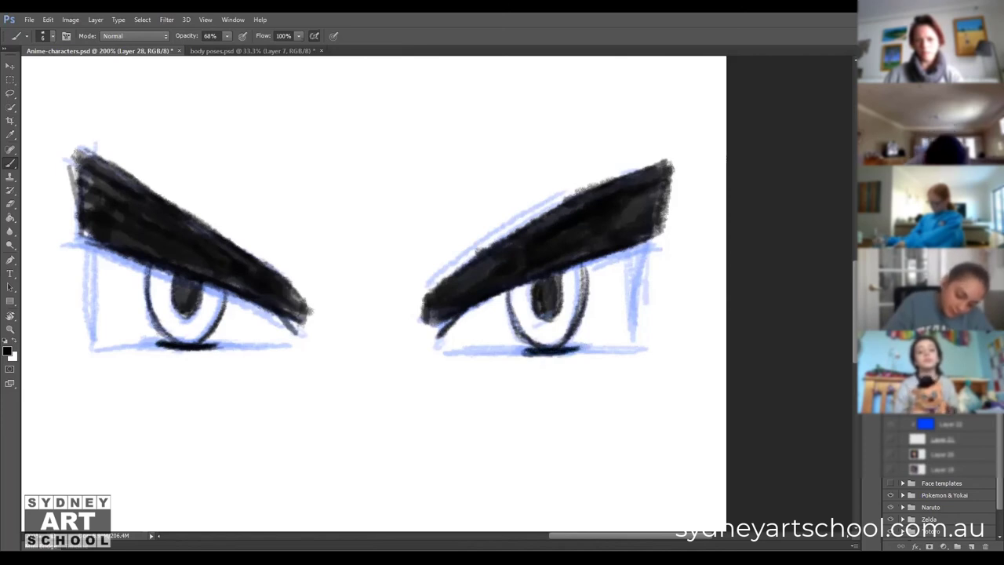
Shade both irises grey with a size 10 brush, adding a darker band under the upper lids.
key("]")
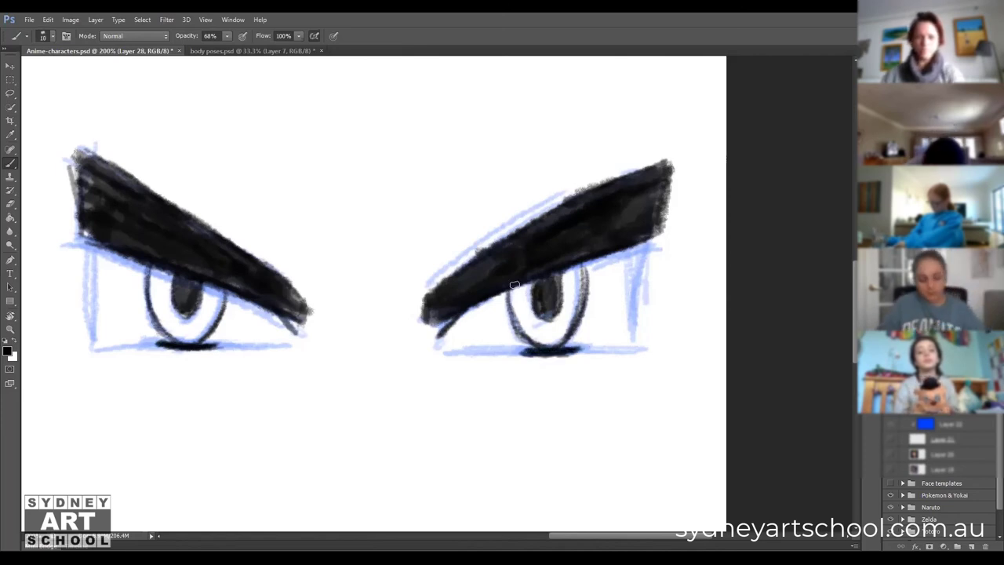
key("bracketright")
mouse_move(520, 291)
left_mouse_down()
mouse_move(525, 320)
mouse_move(529, 282)
mouse_move(539, 338)
mouse_move(534, 325)
mouse_move(568, 288)
mouse_move(566, 313)
left_mouse_up()
mouse_move(157, 271)
left_mouse_down()
mouse_move(187, 327)
mouse_move(218, 289)
mouse_move(187, 321)
left_mouse_up()
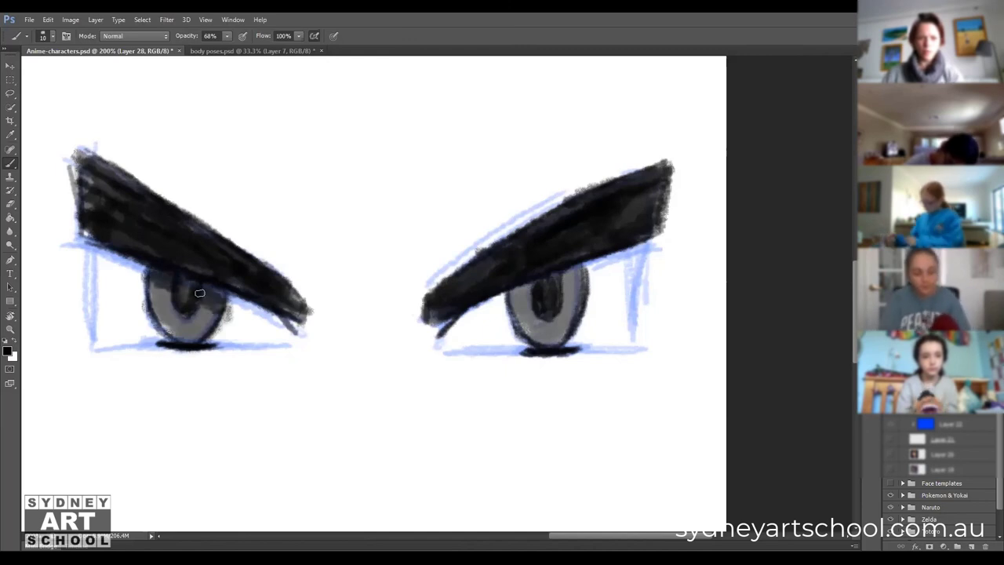
left_click_drag(512, 303, 562, 287)
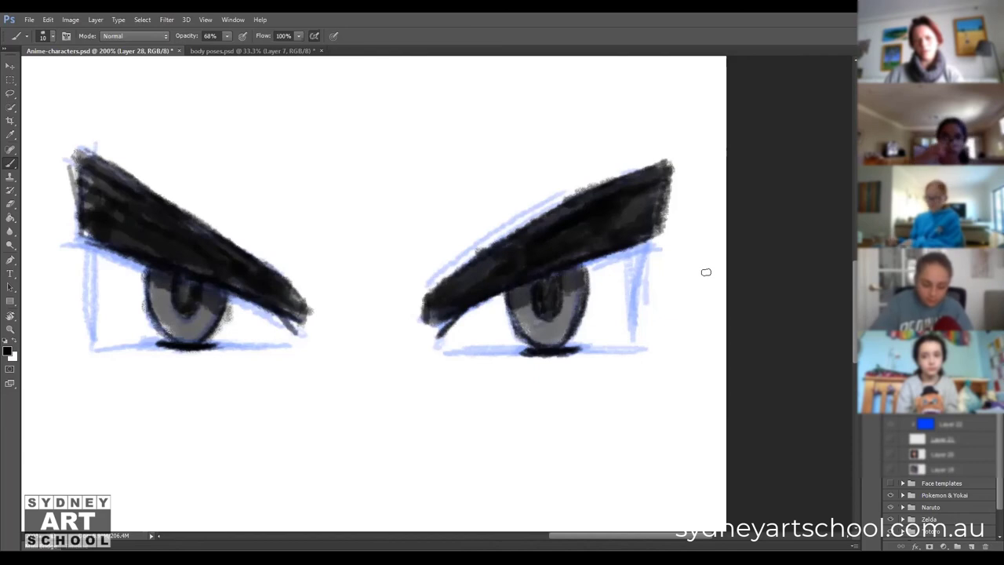
Draw curved outer eye edges below both brows and extend the outer ends of the brows in black.
mouse_move(82, 232)
left_mouse_down()
mouse_move(84, 259)
mouse_move(87, 247)
mouse_move(120, 319)
left_mouse_up()
left_click_drag(85, 261, 118, 321)
mouse_move(652, 233)
left_mouse_down()
mouse_move(642, 265)
mouse_move(652, 233)
mouse_move(618, 309)
mouse_move(644, 250)
mouse_move(622, 311)
left_mouse_up()
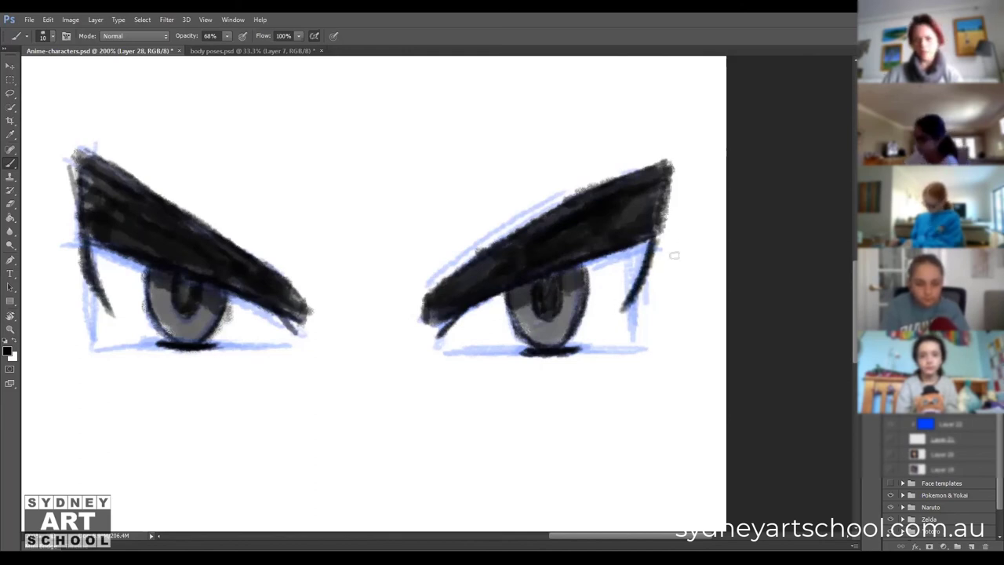
mouse_move(70, 153)
left_mouse_down()
mouse_move(72, 226)
mouse_move(86, 194)
mouse_move(83, 148)
mouse_move(70, 189)
mouse_move(66, 149)
mouse_move(98, 192)
left_mouse_up()
mouse_move(684, 232)
left_mouse_down()
mouse_move(675, 168)
mouse_move(659, 234)
mouse_move(684, 165)
mouse_move(663, 232)
mouse_move(665, 198)
left_mouse_up()
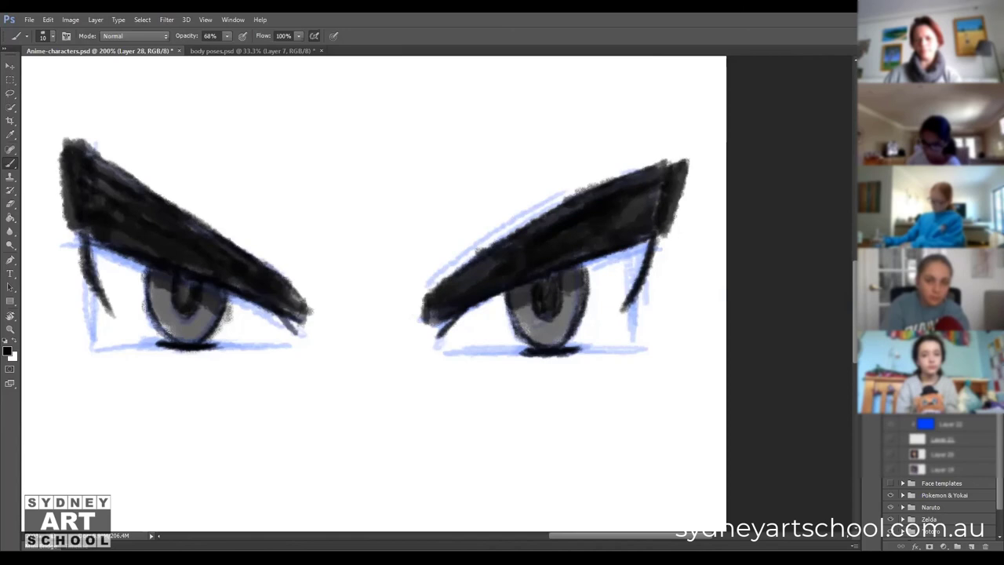
Hide the blue guide sketch and view the inked angry eyes alongside the other sample eyes.
left_click(893, 412)
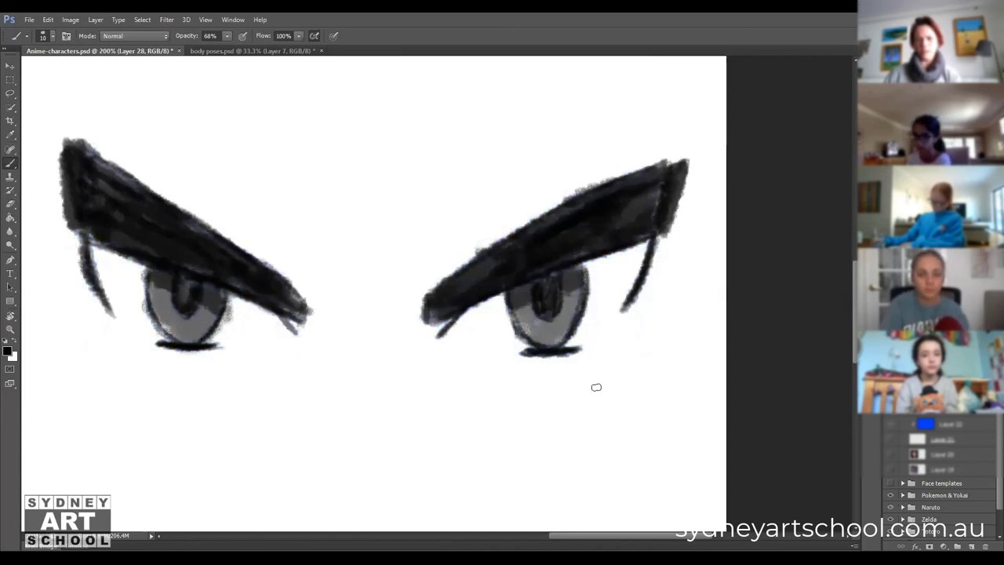
key("z")
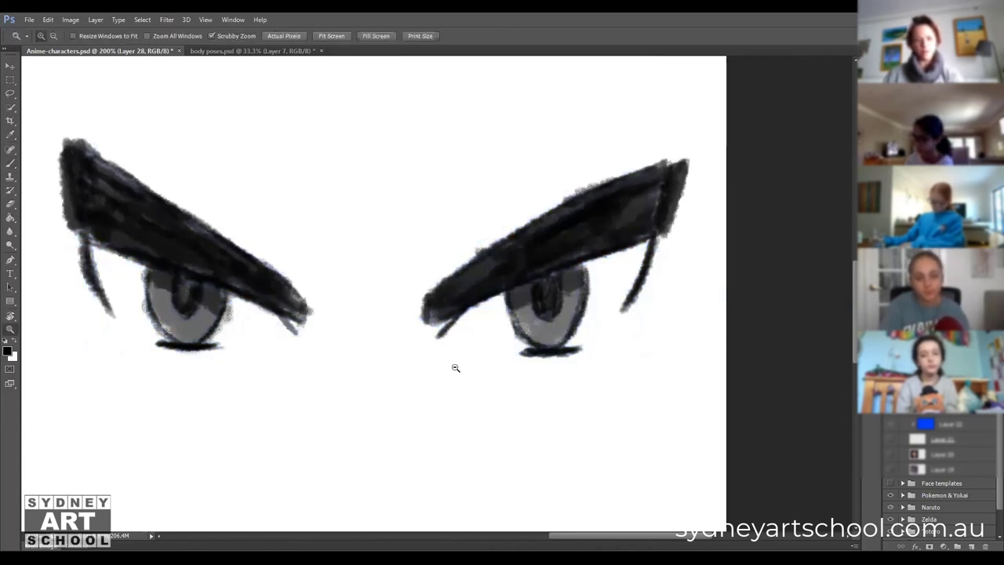
left_click(457, 366, "alt")
mouse_move(442, 374)
left_mouse_down()
mouse_move(445, 330)
mouse_move(495, 337)
mouse_move(419, 365)
left_mouse_up()
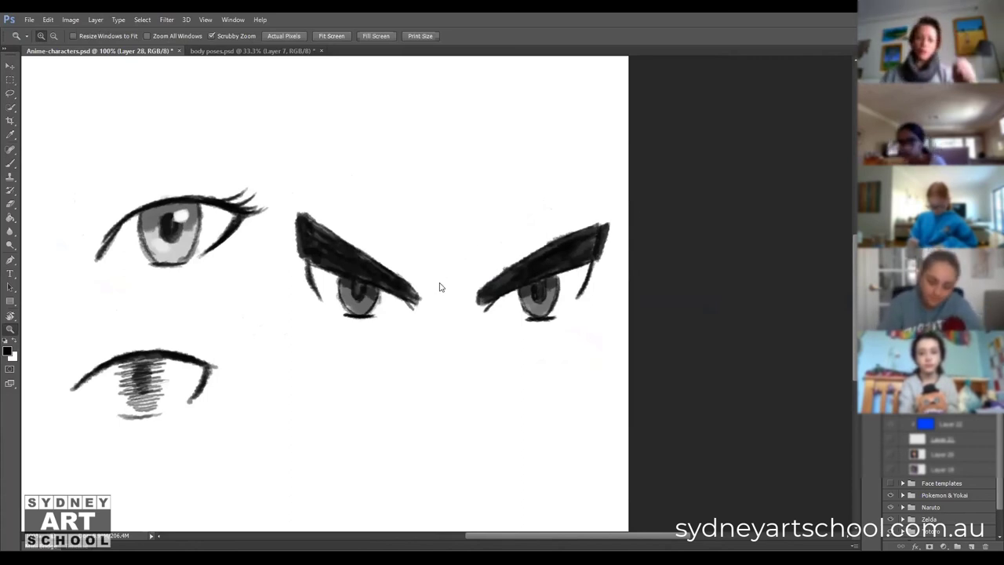
left_click_drag(383, 245, 522, 278)
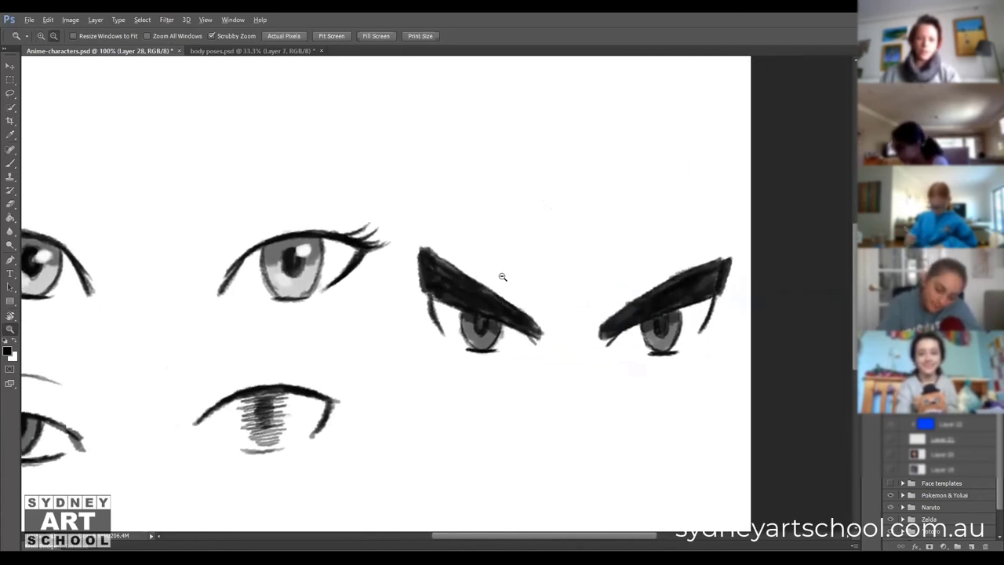
left_click(503, 277, "alt")
left_click(524, 275, "alt")
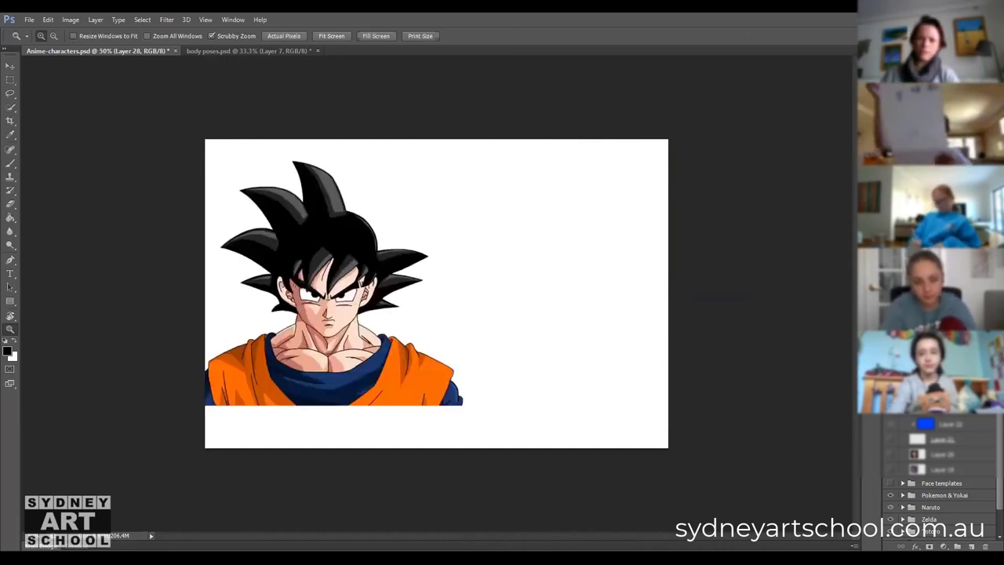
Show the Goku, two sisters and Naruto reference images in turn and examine how their eyes and brows are shaped.
left_click(336, 322)
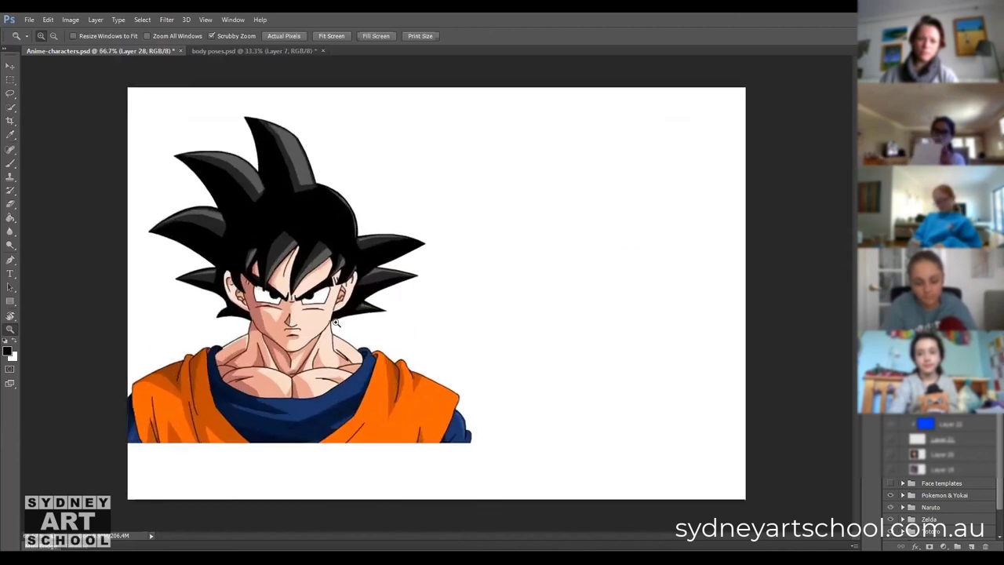
left_click(295, 324)
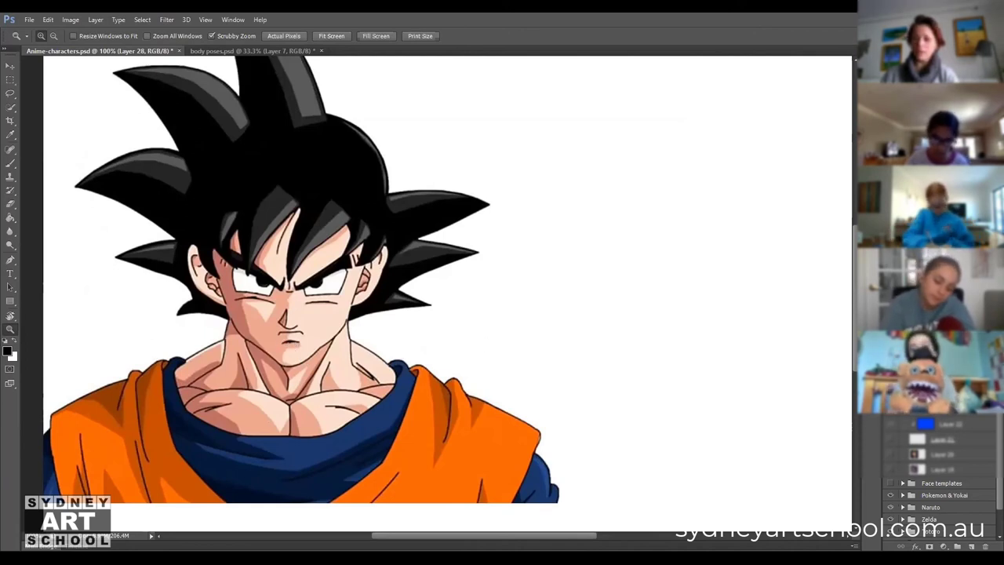
key("Delete")
key("ctrl+v")
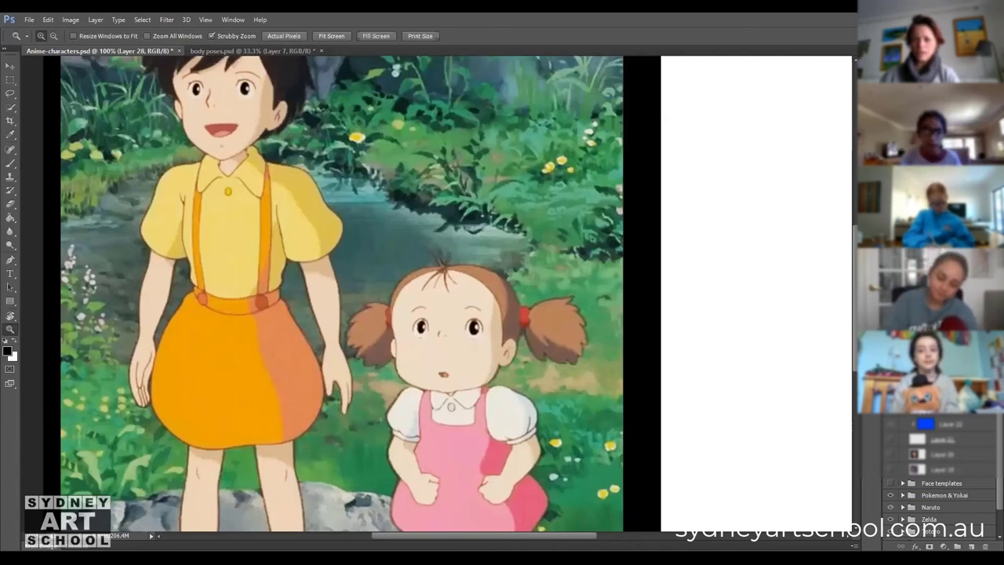
key("Delete")
key("ctrl+v")
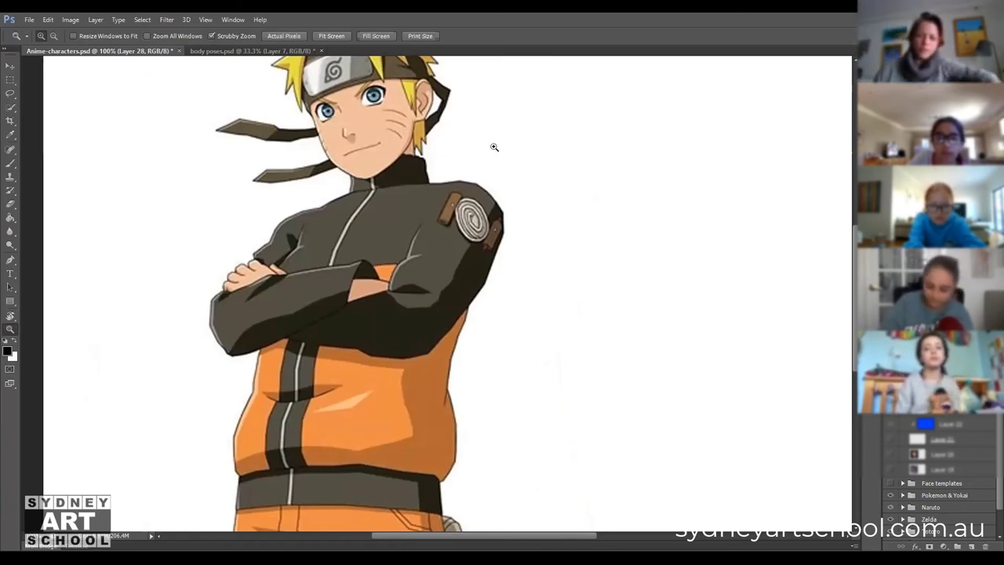
left_click_drag(478, 128, 510, 175)
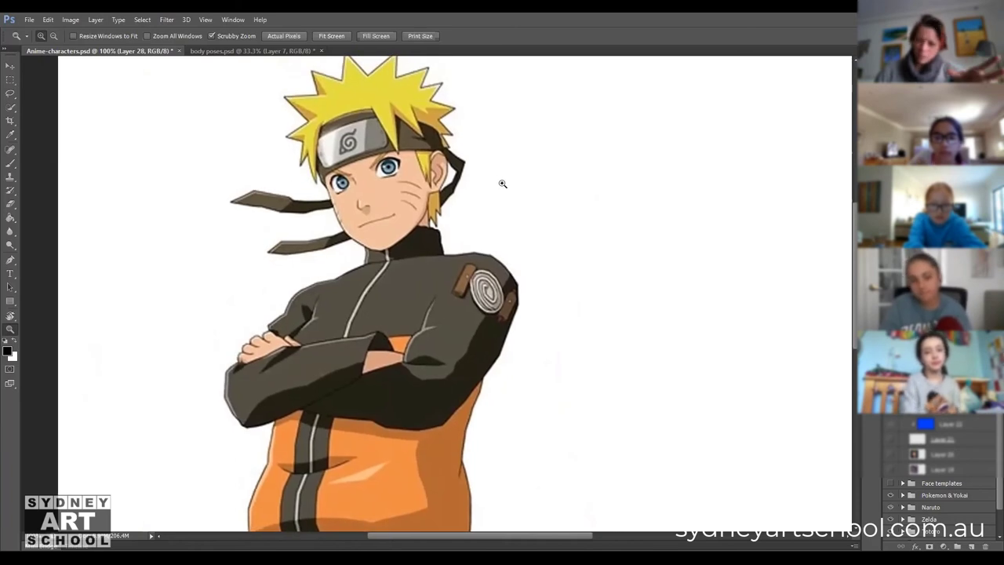
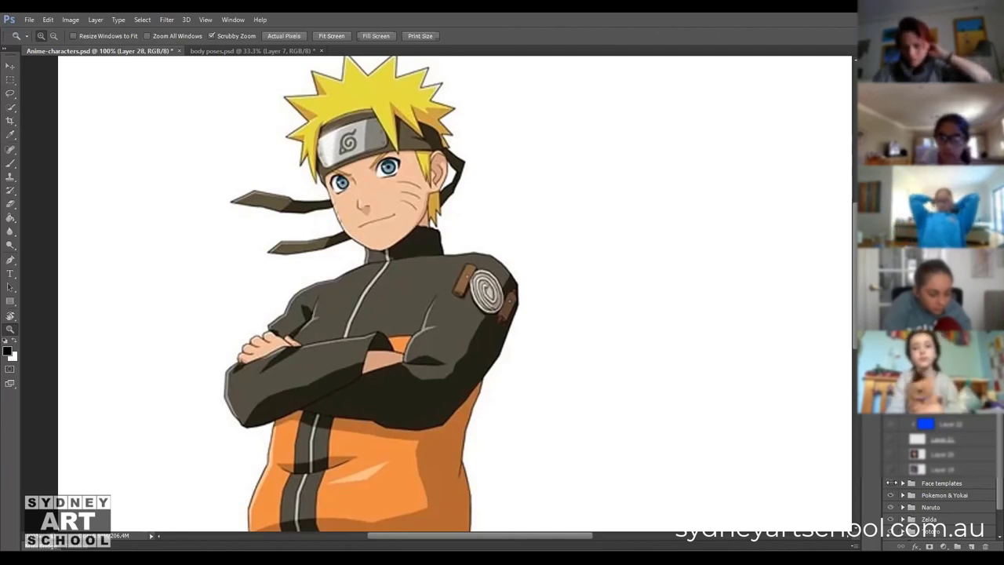
Show the portrait photo of the woman in the bucket hat and cover the Naruto image with the white layer.
left_click(890, 484)
left_click(889, 483)
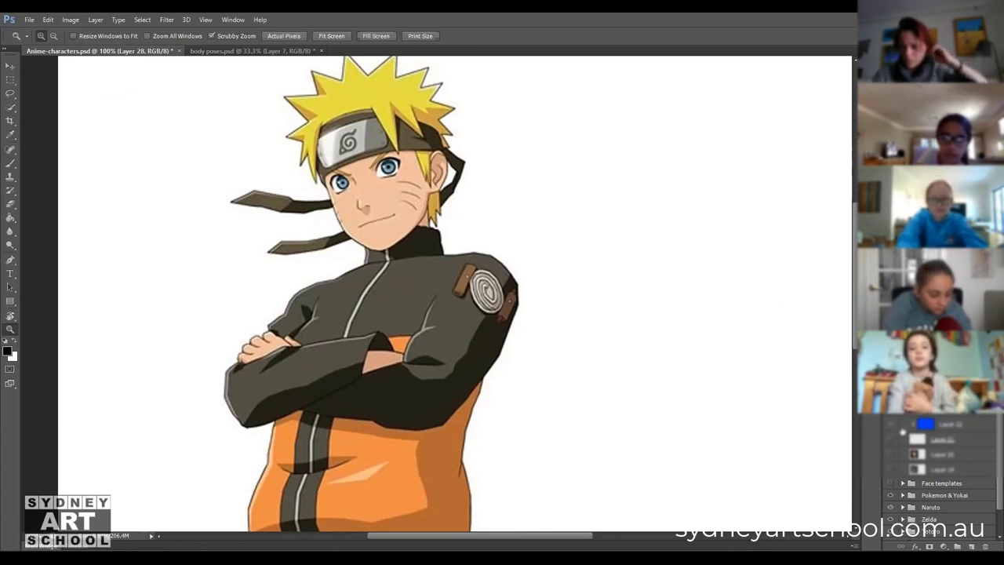
left_click(890, 456)
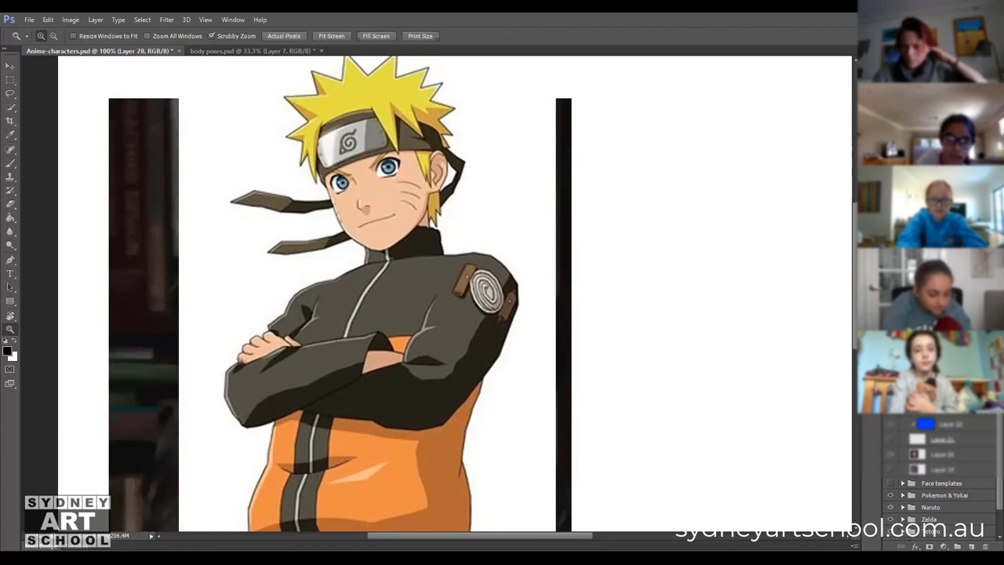
left_click(890, 439)
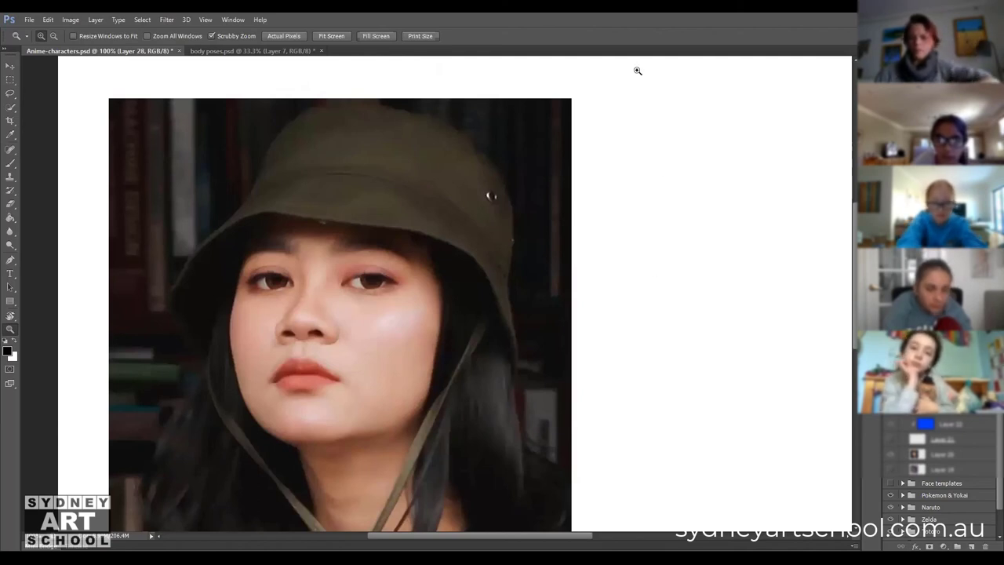
left_click(516, 325, "alt")
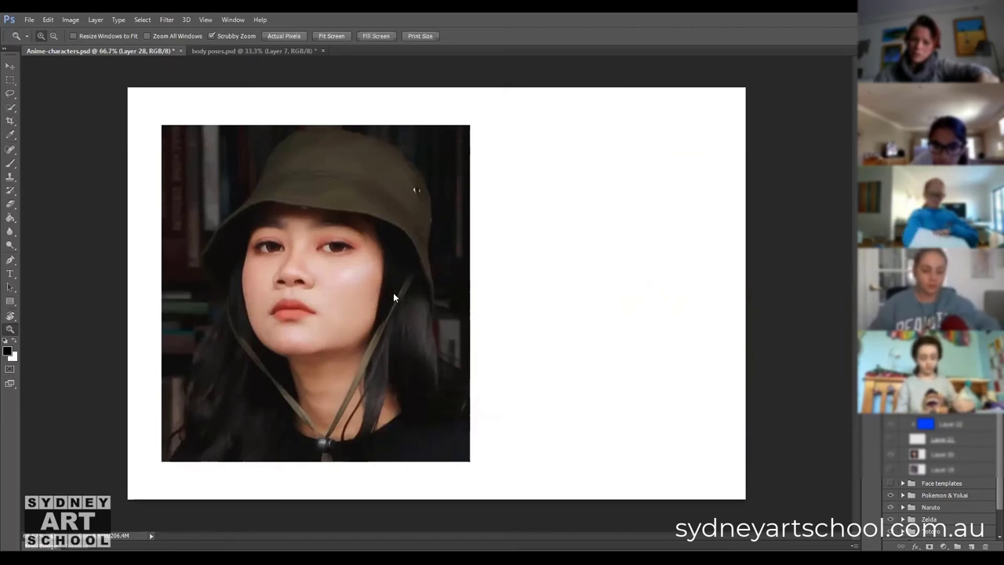
Scale down the portrait photo on its layer, leaving more empty white space around it.
left_click(958, 455)
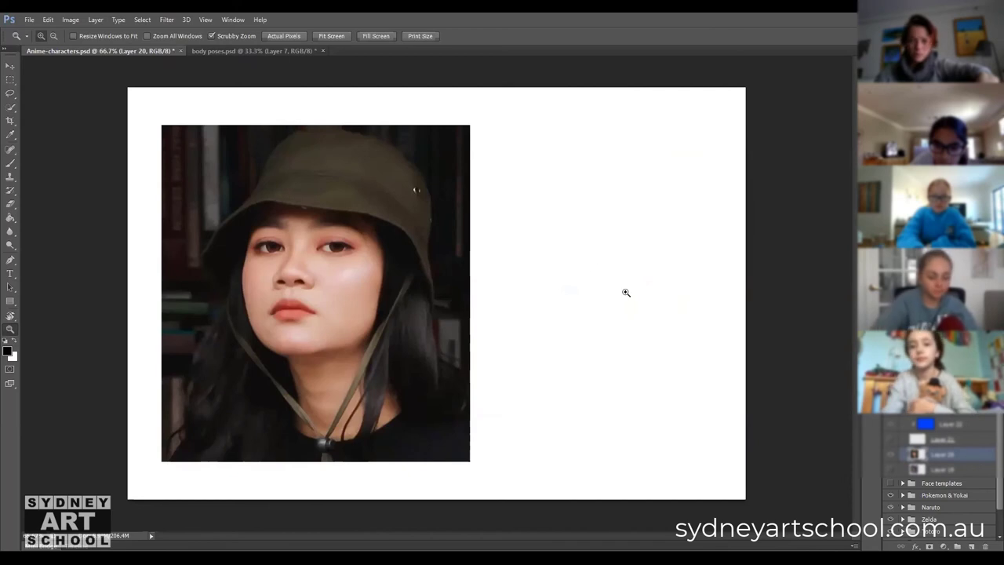
key("ctrl+t")
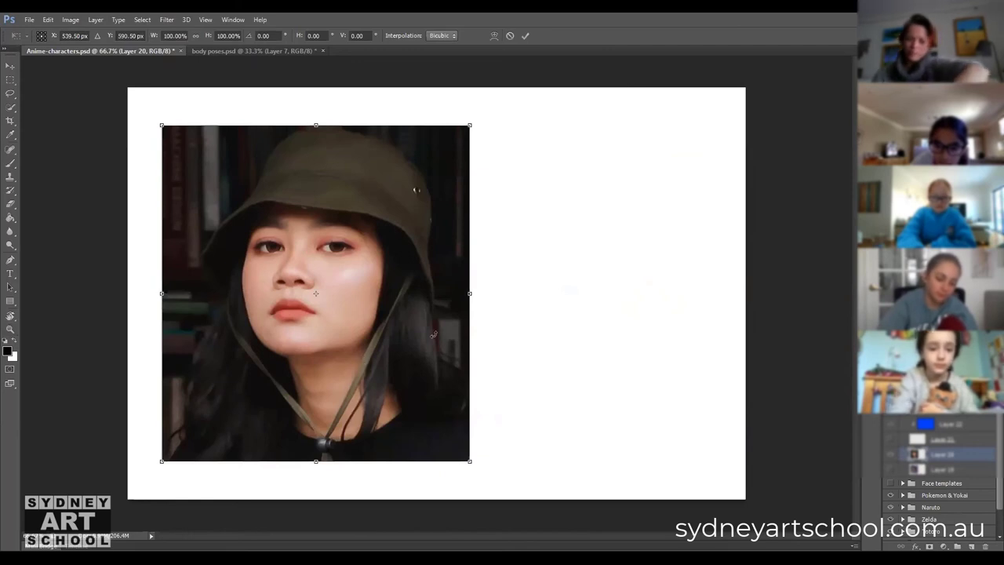
key("Escape")
key("z")
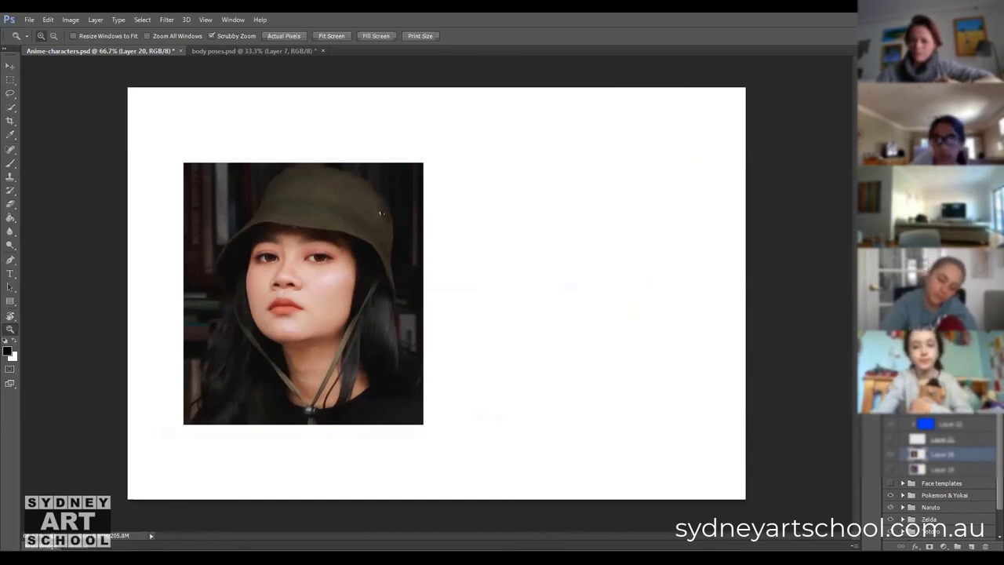
left_click(974, 439)
key("space")
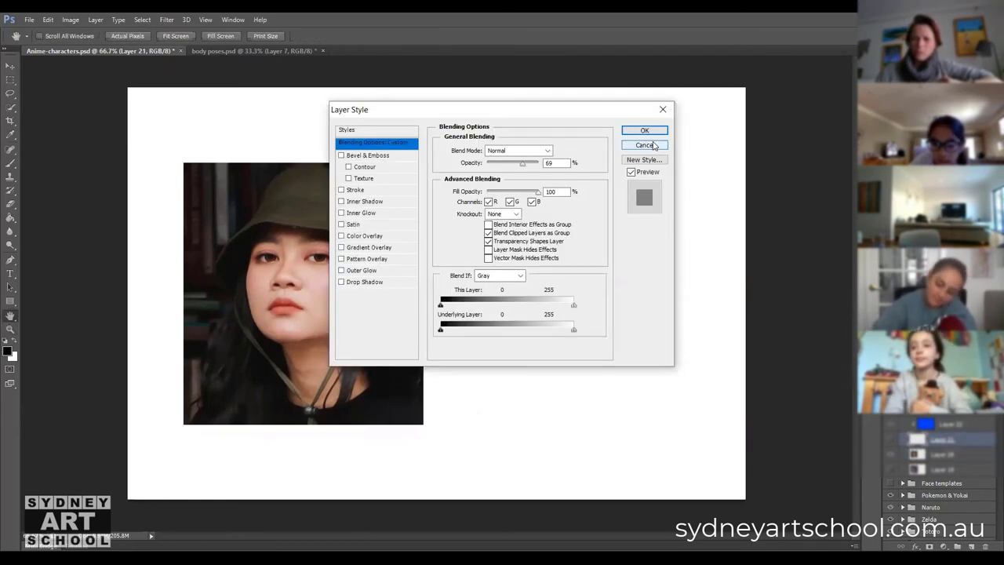
key("Escape")
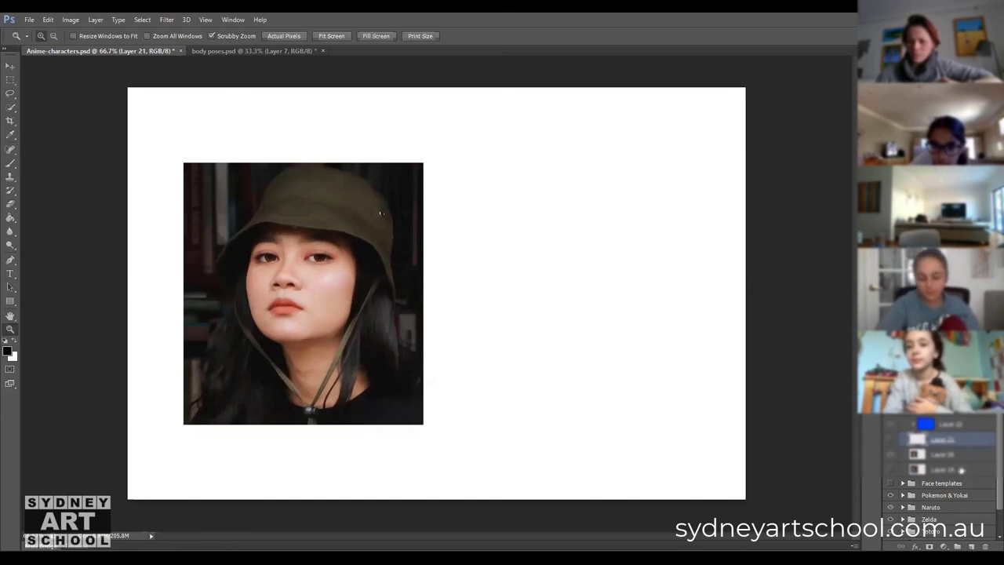
Create a new layer for the head sketch higher in the stack and clip a copy of the blue fill layer to it.
left_click(971, 547)
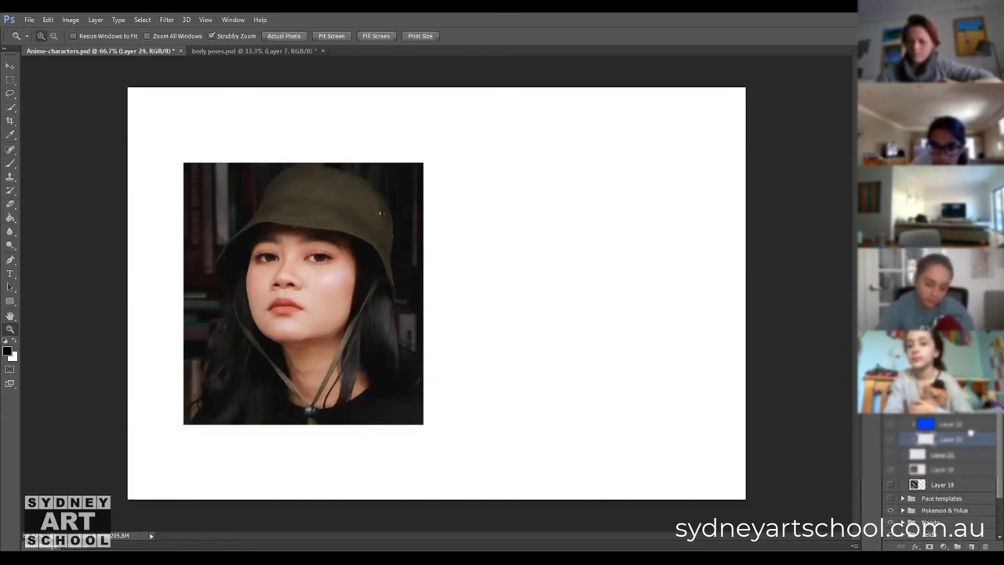
left_click_drag(970, 432, 973, 417)
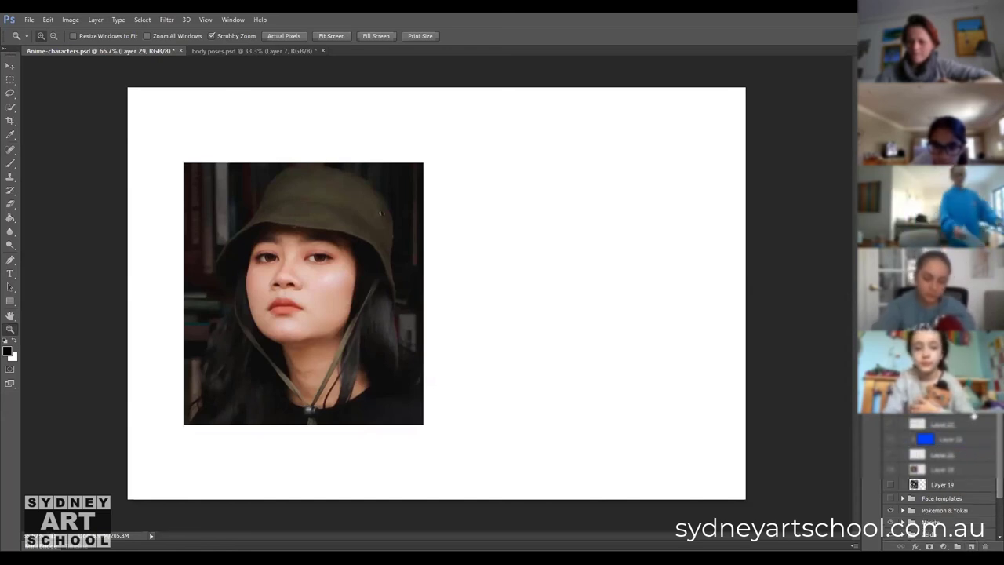
key("ctrl+j")
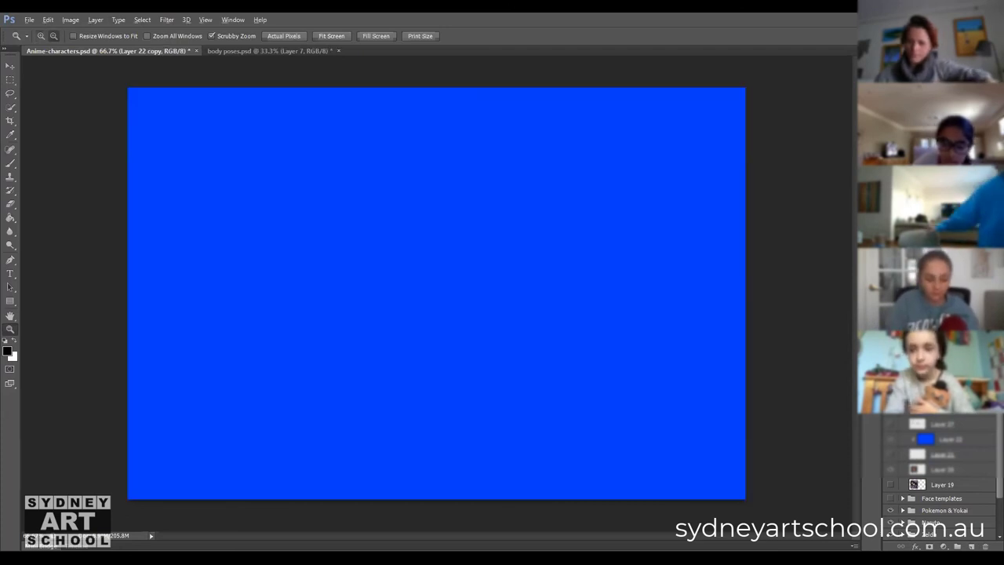
key("ctrl+z")
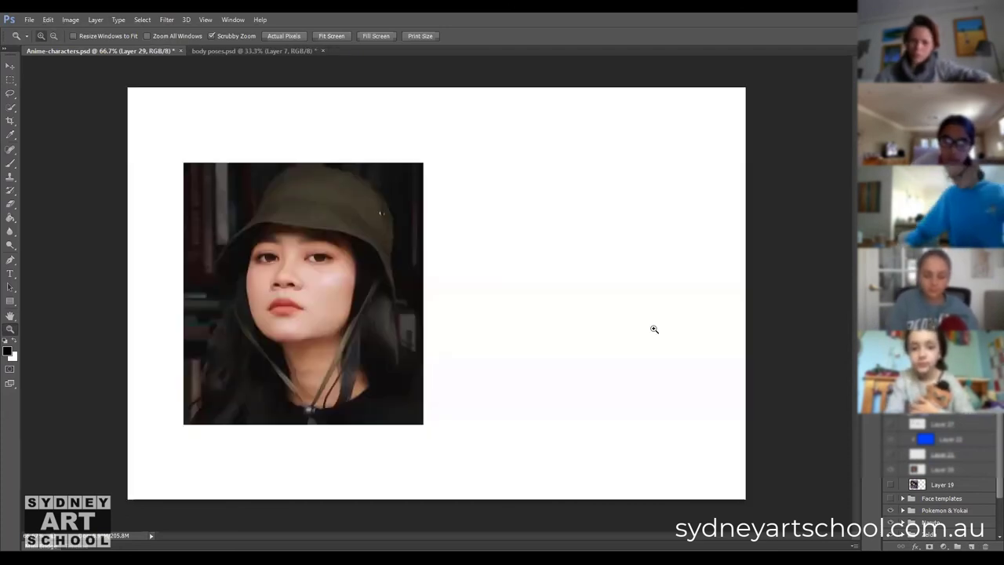
Sketch the upper arc and right side of a head circle beside the portrait with a size 10 brush at 68% opacity.
key("b")
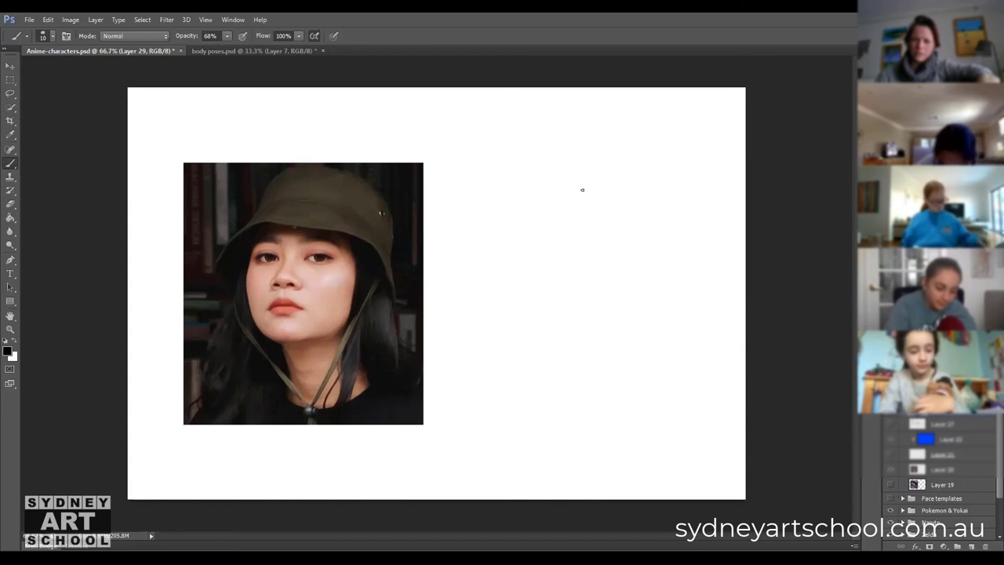
left_click_drag(616, 181, 667, 191)
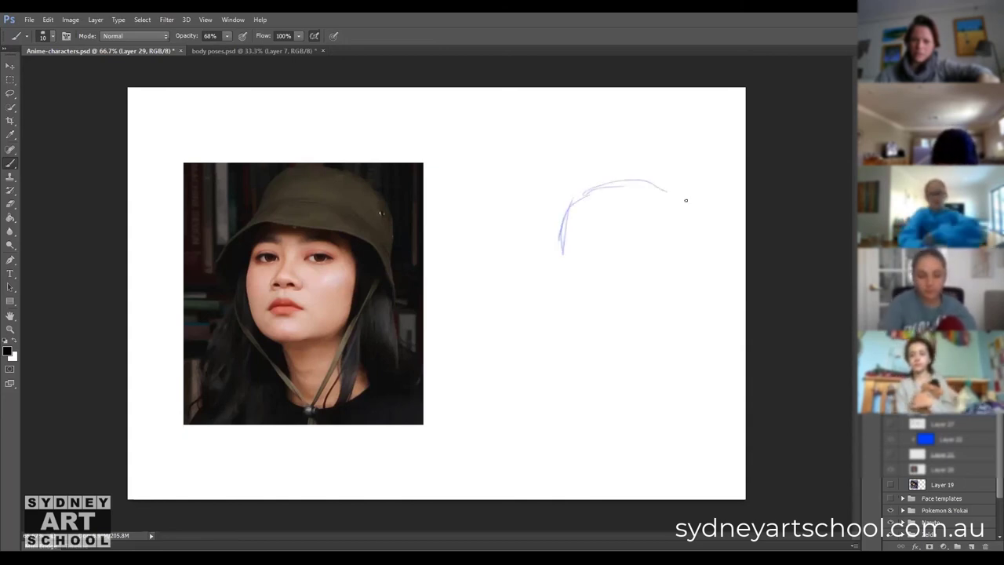
mouse_move(679, 313)
left_mouse_down()
mouse_move(692, 204)
mouse_move(610, 182)
left_mouse_up()
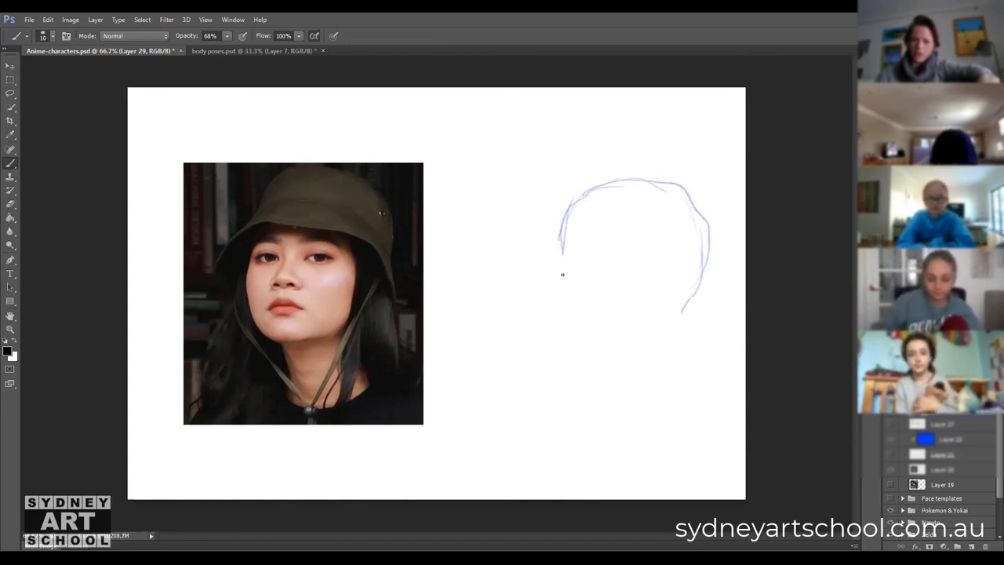
Lower the brush to 56% opacity and size 7 and close the head circle with loose, overlapping strokes.
left_click(225, 36)
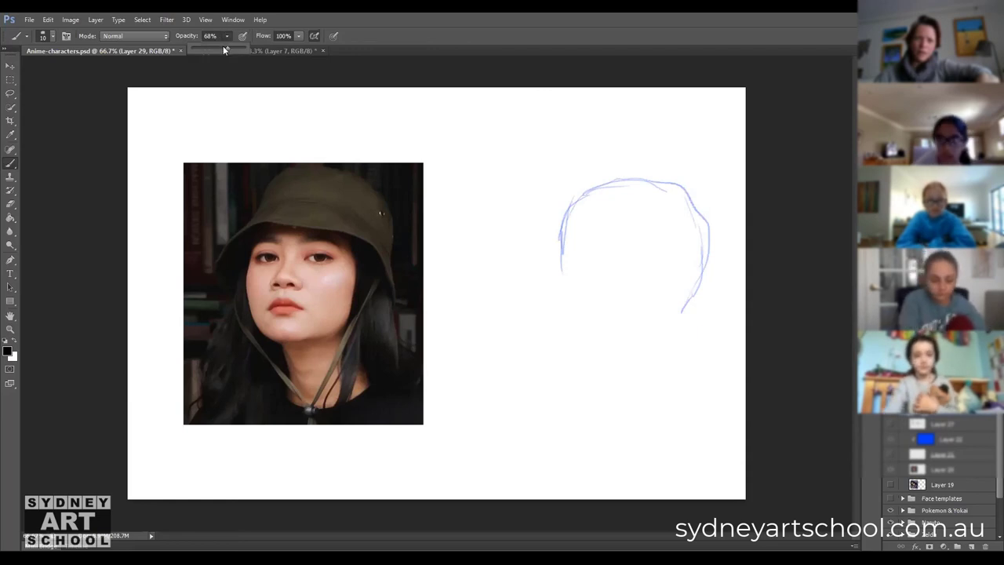
left_click_drag(223, 47, 221, 47)
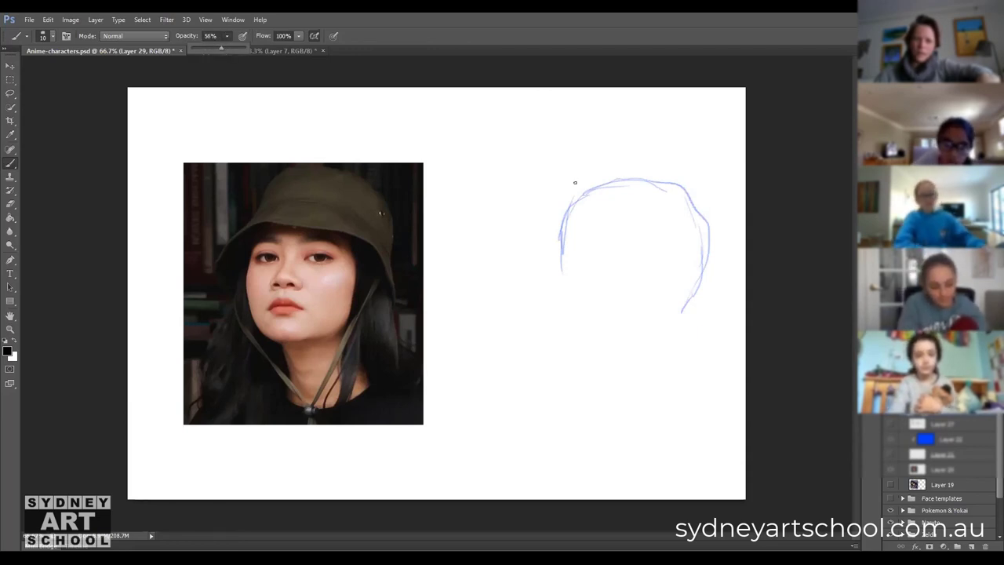
left_click(565, 224)
key("bracketleft")
key("bracketleft")
key("bracketleft")
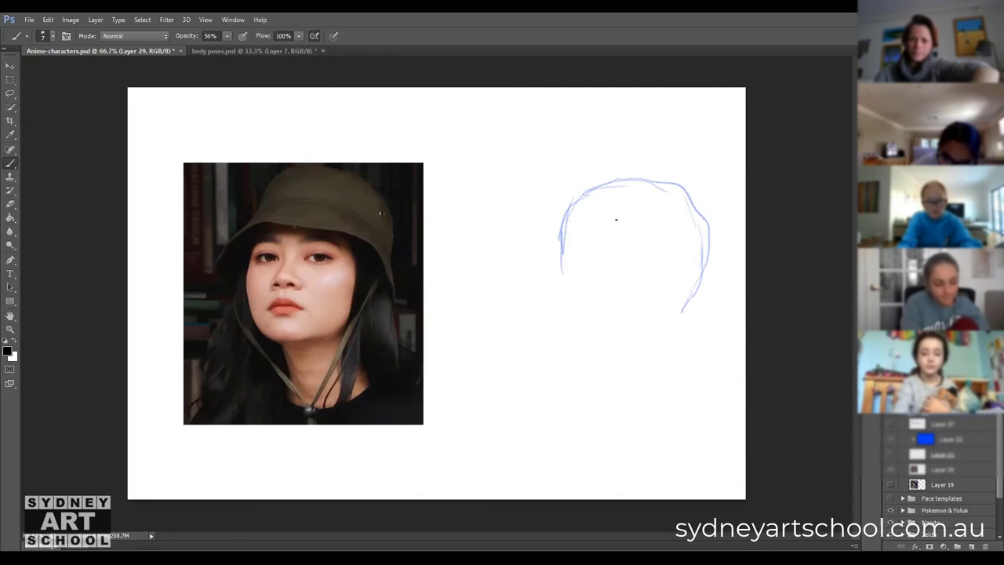
mouse_move(596, 187)
left_mouse_down()
mouse_move(582, 195)
mouse_move(560, 273)
mouse_move(658, 169)
left_mouse_up()
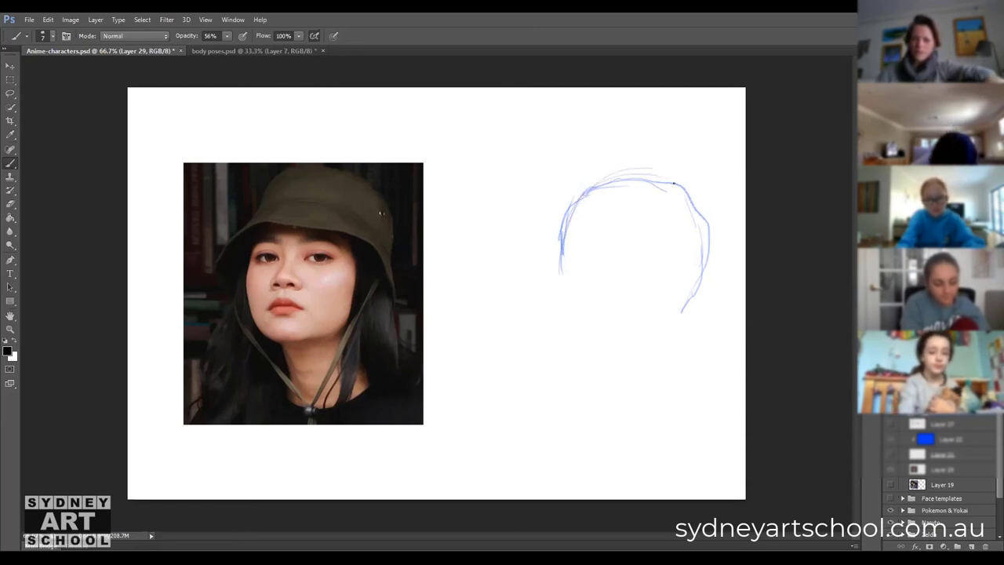
left_click_drag(561, 255, 588, 319)
left_click_drag(548, 250, 608, 333)
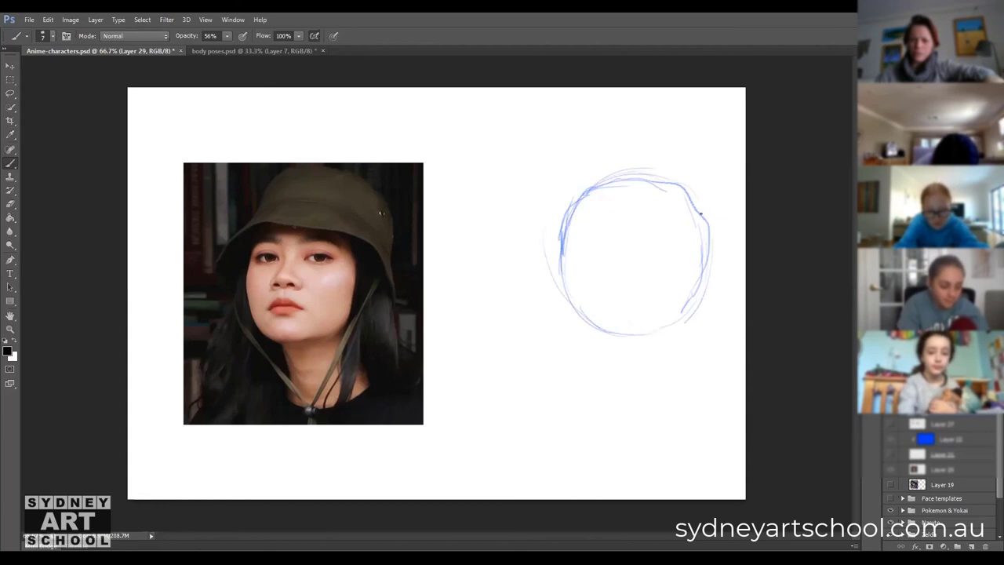
Reinforce the head circle's outline with more strokes and erase the stray inner lines along its upper edge.
mouse_move(566, 270)
left_mouse_down()
mouse_move(570, 300)
mouse_move(604, 333)
mouse_move(662, 335)
left_mouse_up()
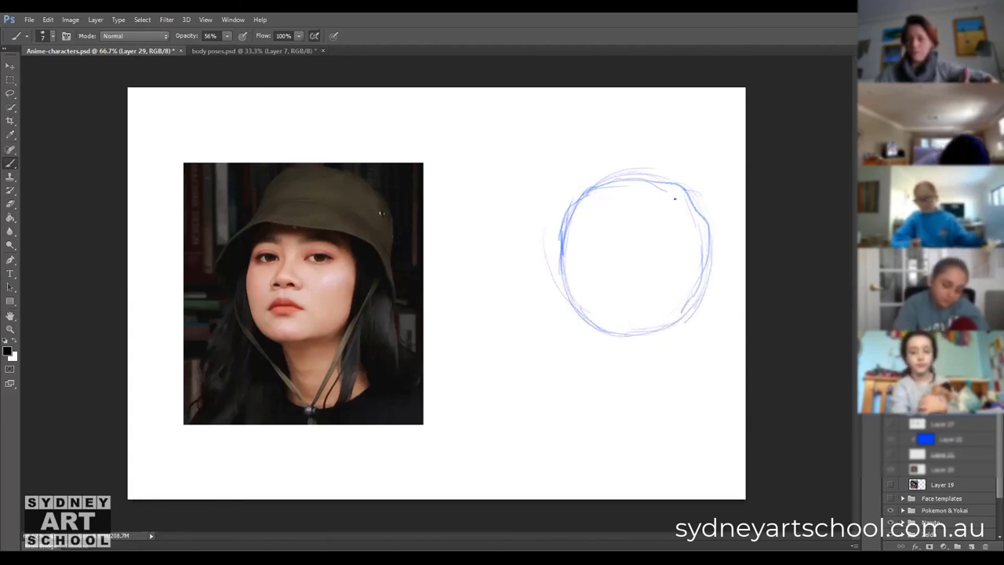
left_click_drag(560, 277, 562, 223)
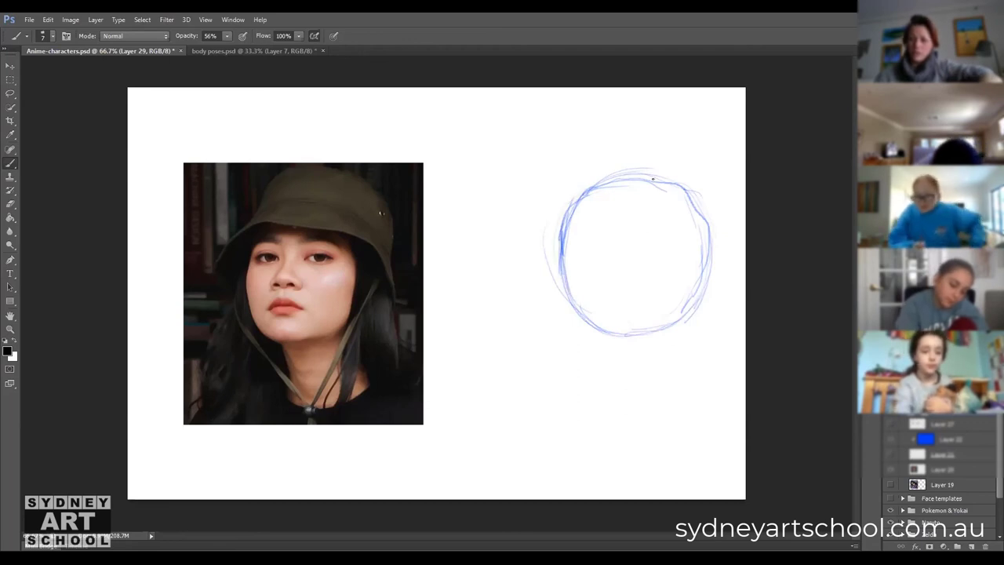
left_click_drag(694, 196, 650, 173)
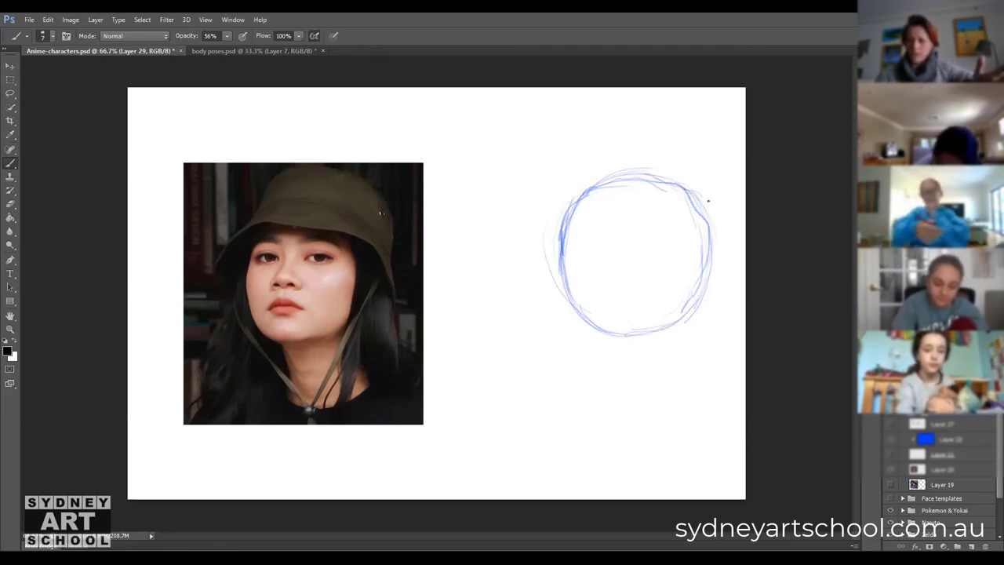
key("e")
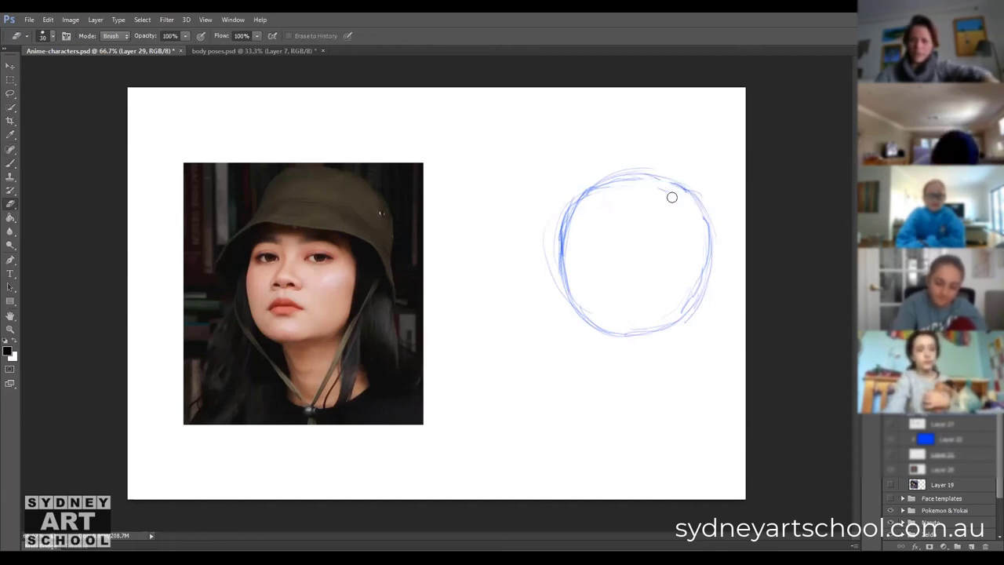
Trace the jawline and circle the chin in blue over the portrait photo, and undo those strokes.
key("b")
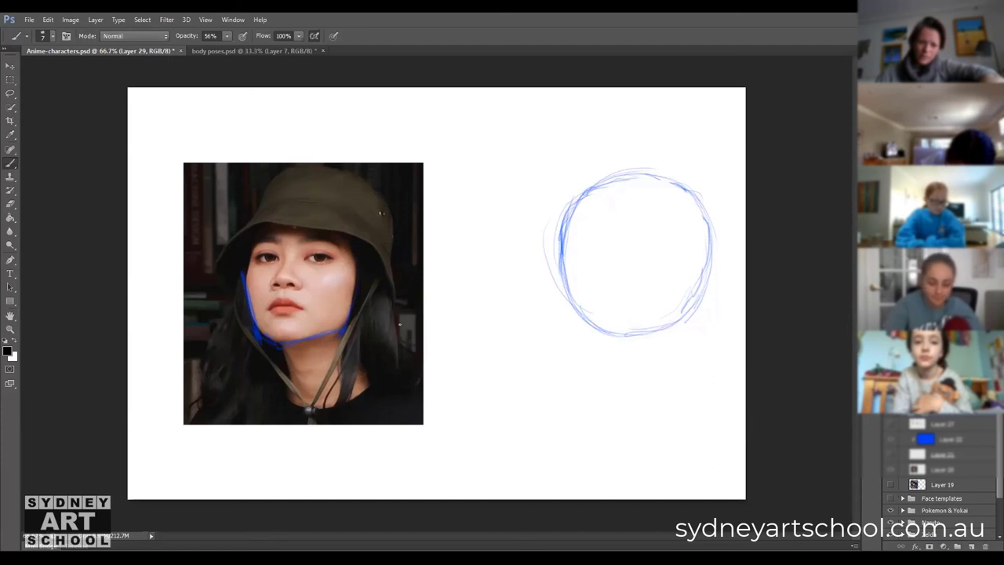
left_click_drag(274, 321, 292, 337)
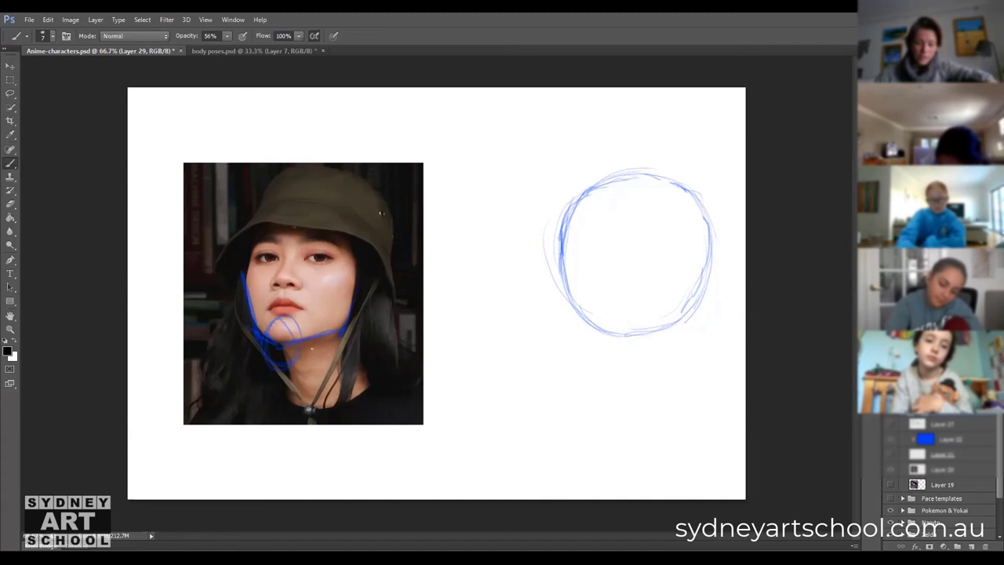
key("ctrl+z")
key("ctrl+z")
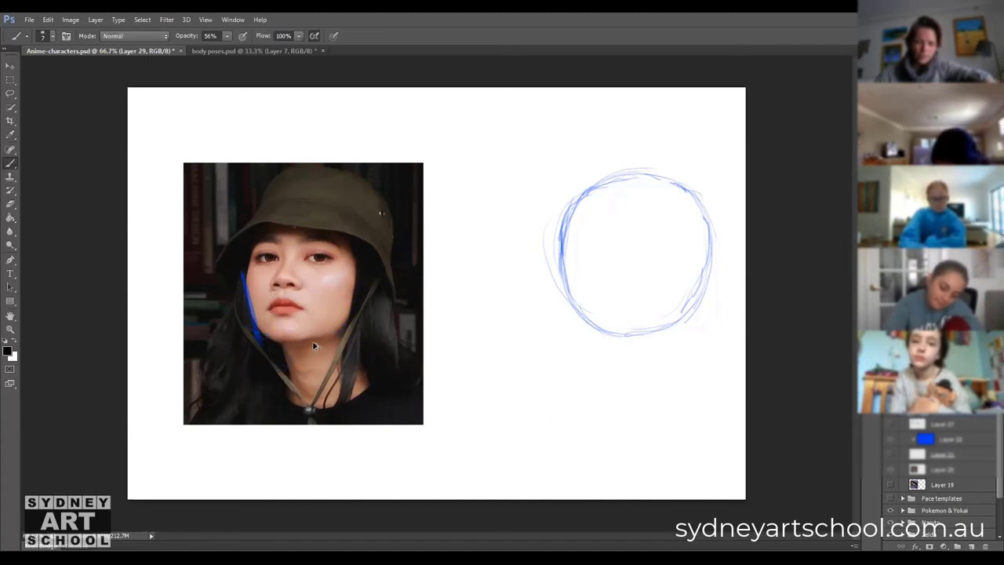
key("ctrl+z")
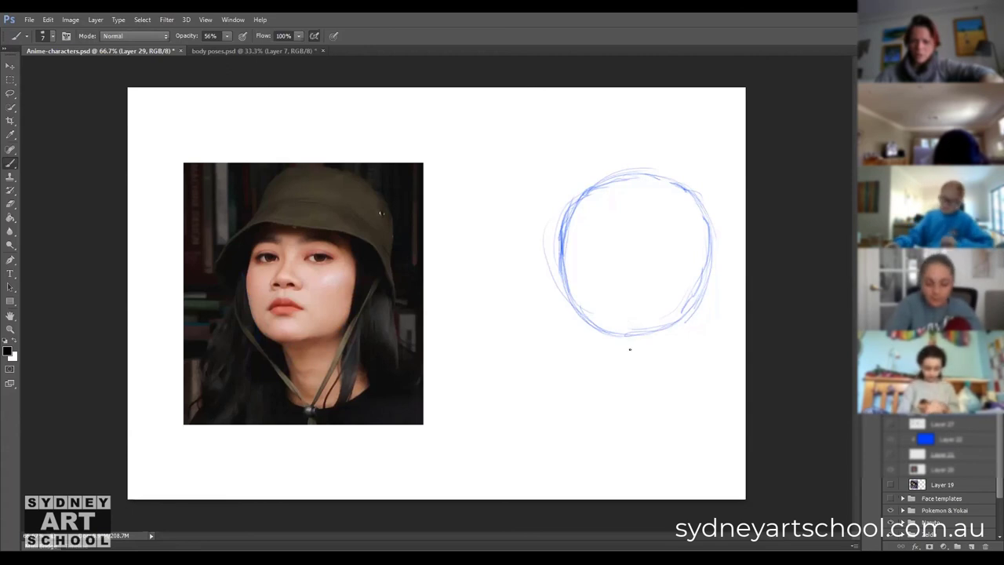
Draw a wide jaw and chin line just below the head circle, joining it to both sides and cleaning stray marks with the eraser.
mouse_move(570, 304)
left_mouse_down()
mouse_move(576, 339)
mouse_move(560, 259)
left_mouse_up()
left_click_drag(576, 339, 595, 342)
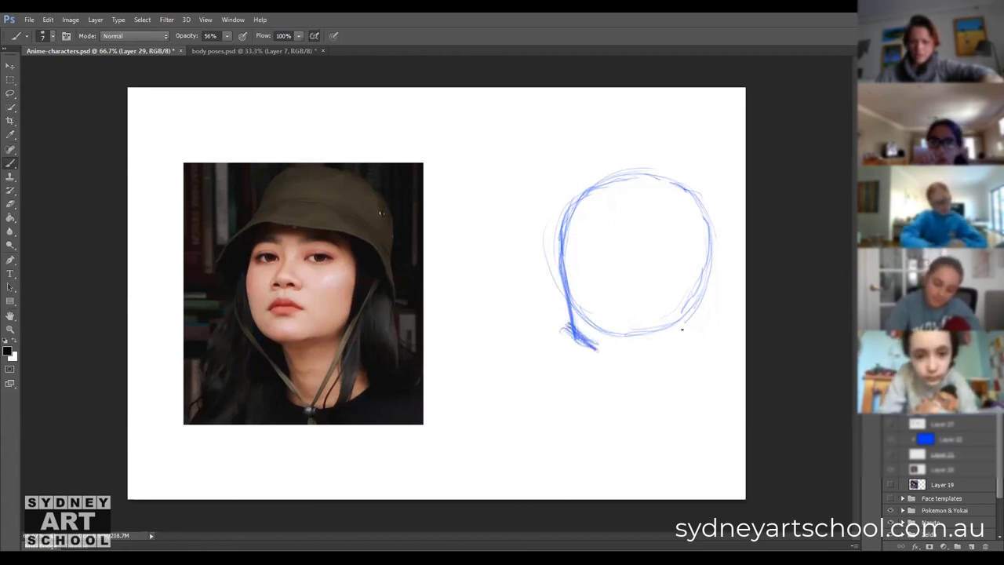
mouse_move(605, 351)
left_mouse_down()
mouse_move(690, 339)
mouse_move(676, 339)
left_mouse_up()
left_click_drag(698, 276, 690, 330)
mouse_move(610, 345)
left_mouse_down()
mouse_move(575, 347)
mouse_move(576, 339)
left_mouse_up()
key("e")
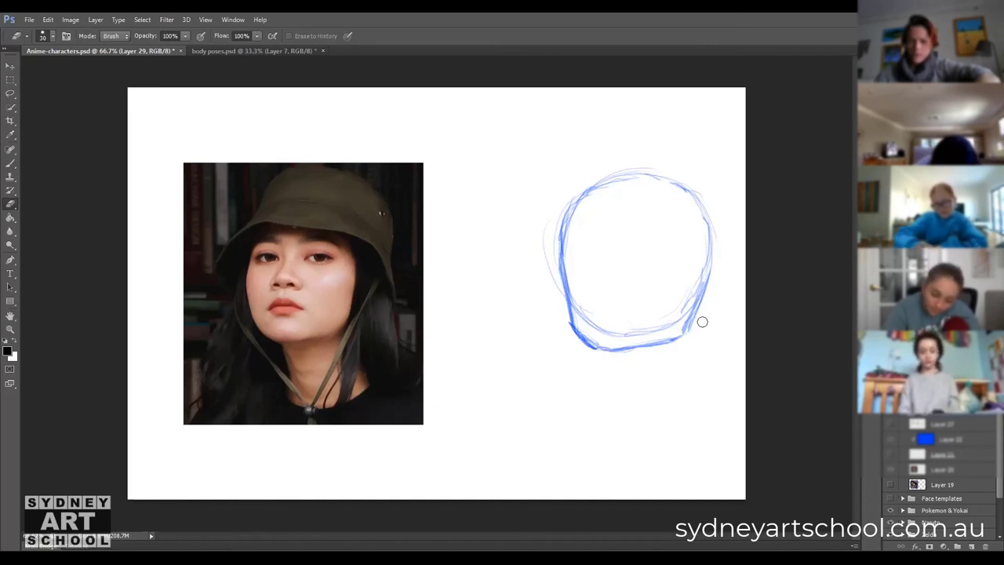
key("b")
mouse_move(692, 323)
left_mouse_down()
mouse_move(648, 344)
mouse_move(596, 346)
left_mouse_up()
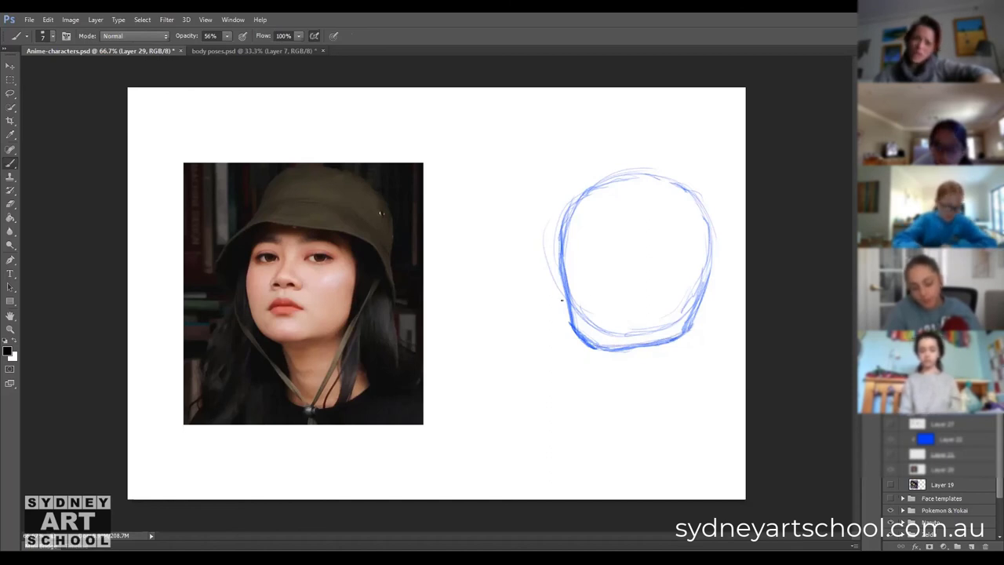
Erase the left jaw corner and redraw it as a straighter, more angular line down to the chin.
key("e")
left_click_drag(559, 318, 612, 379)
key("b")
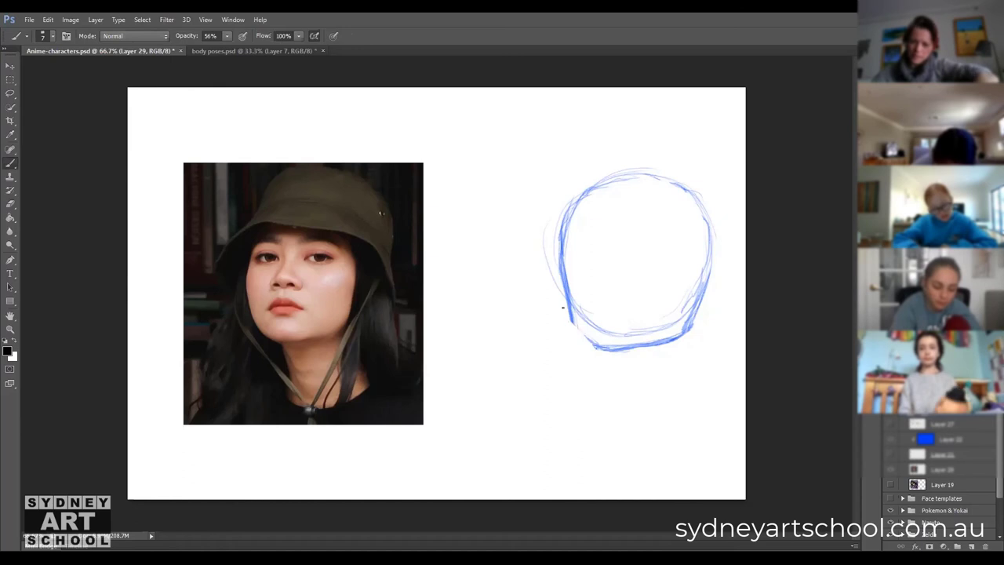
mouse_move(575, 322)
left_mouse_down()
mouse_move(590, 344)
mouse_move(571, 315)
left_mouse_up()
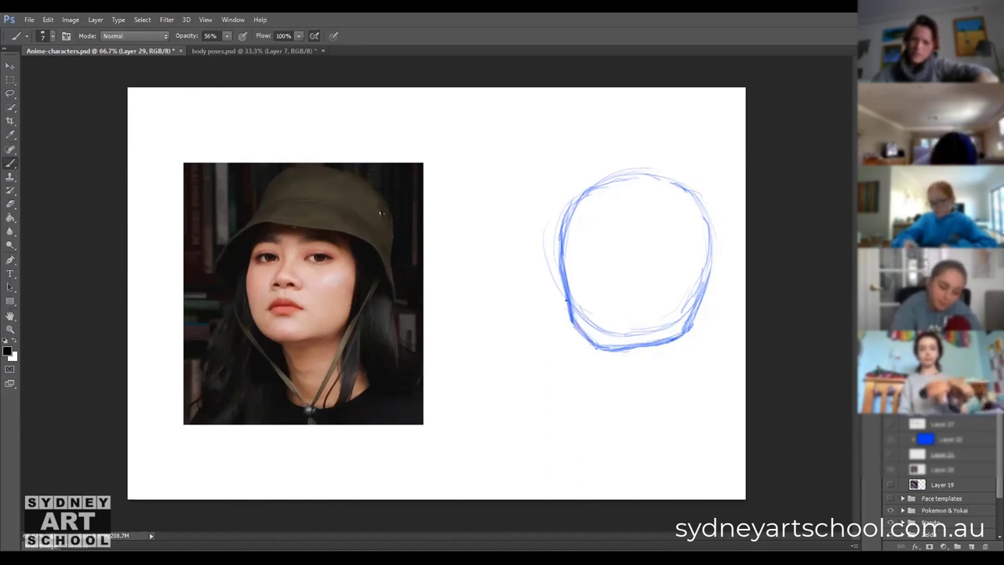
Reinforce the sketch's right jaw corner, and trace the head circle, jaw and tilted face centre line over the portrait photo.
mouse_move(638, 340)
left_mouse_down()
mouse_move(666, 337)
mouse_move(633, 347)
mouse_move(693, 328)
mouse_move(691, 318)
mouse_move(662, 342)
mouse_move(703, 314)
left_mouse_up()
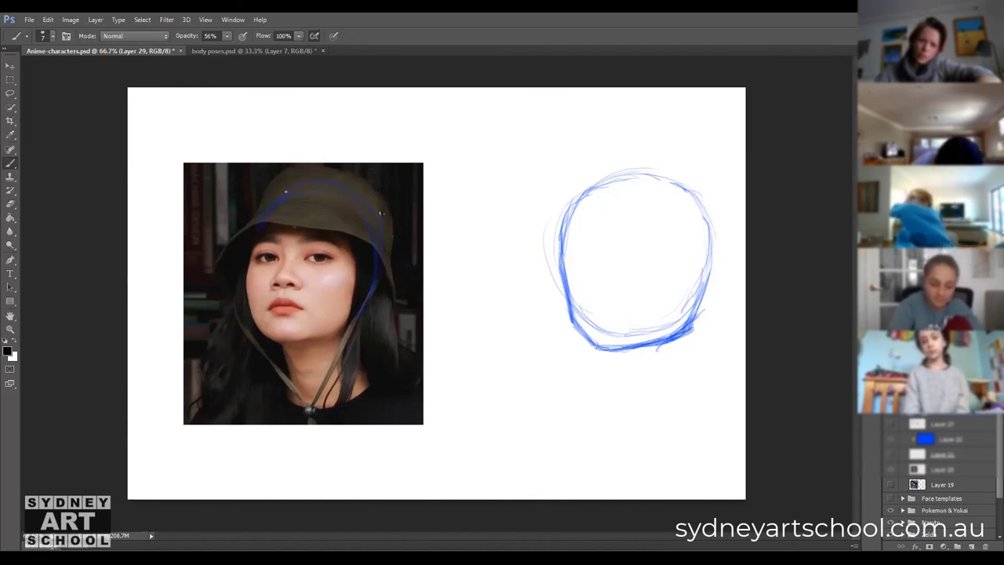
left_click_drag(252, 266, 318, 326)
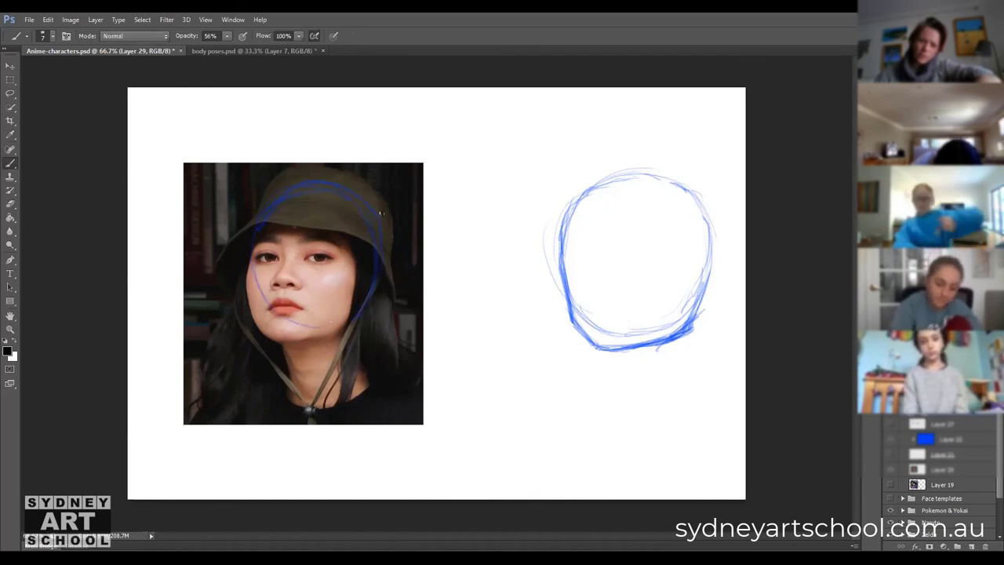
left_click_drag(255, 278, 260, 332)
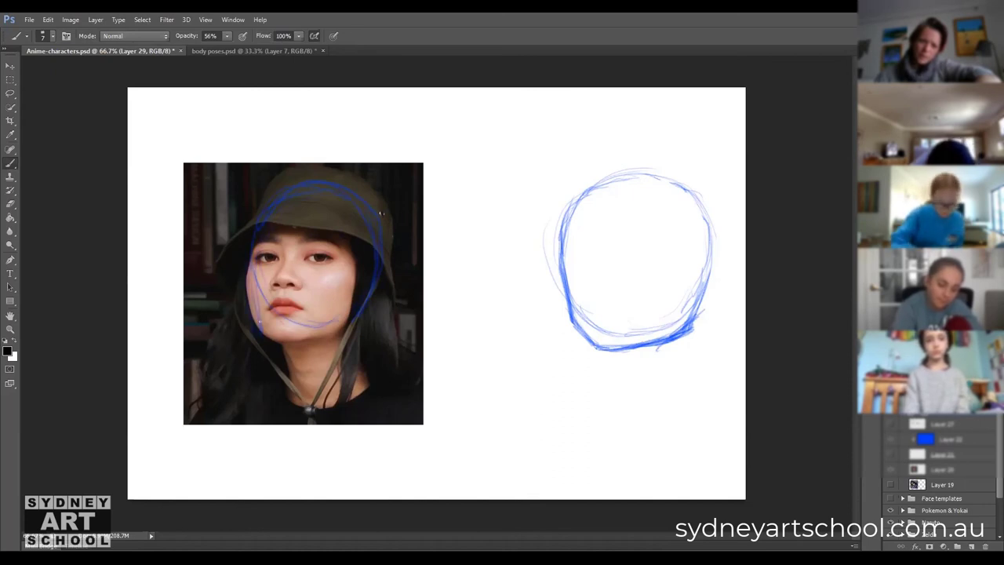
left_click_drag(287, 204, 276, 337)
left_click_drag(287, 245, 280, 282)
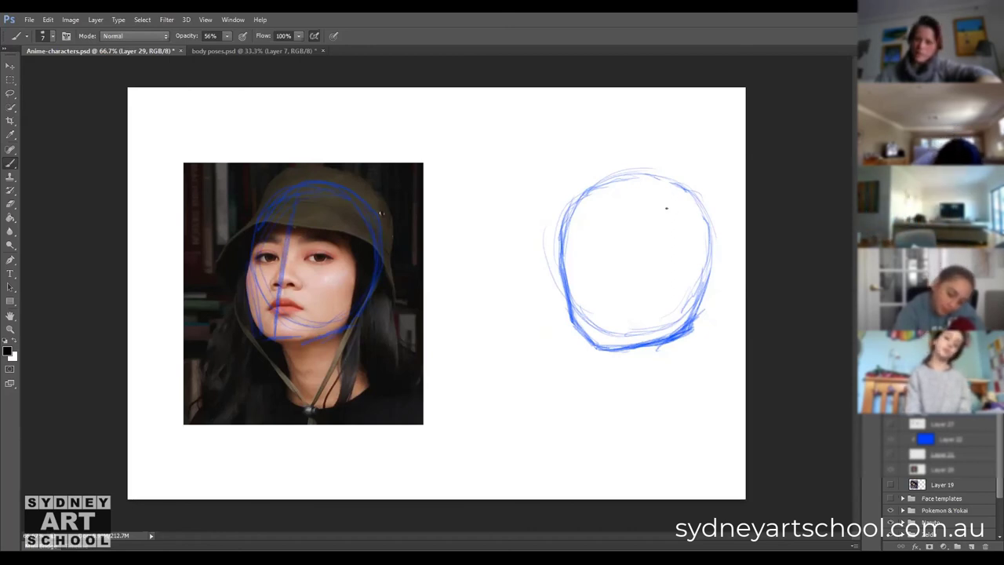
Draw a slightly tilted vertical centre line through the sketched head, from the top of the circle to just past the chin.
left_click_drag(616, 181, 605, 301)
left_click_drag(606, 244, 599, 345)
left_click_drag(603, 306, 598, 356)
left_click_drag(609, 236, 597, 360)
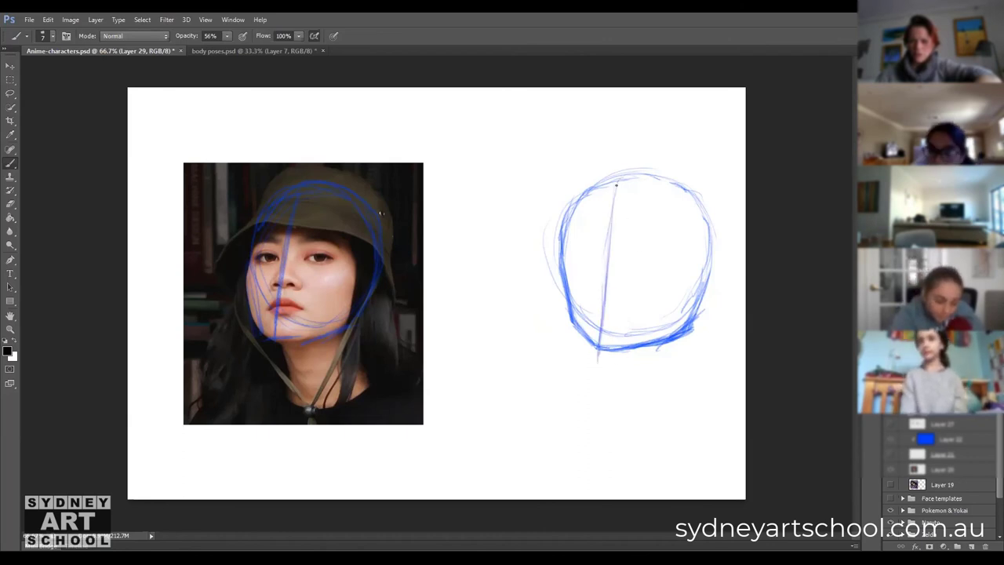
left_click_drag(618, 177, 603, 297)
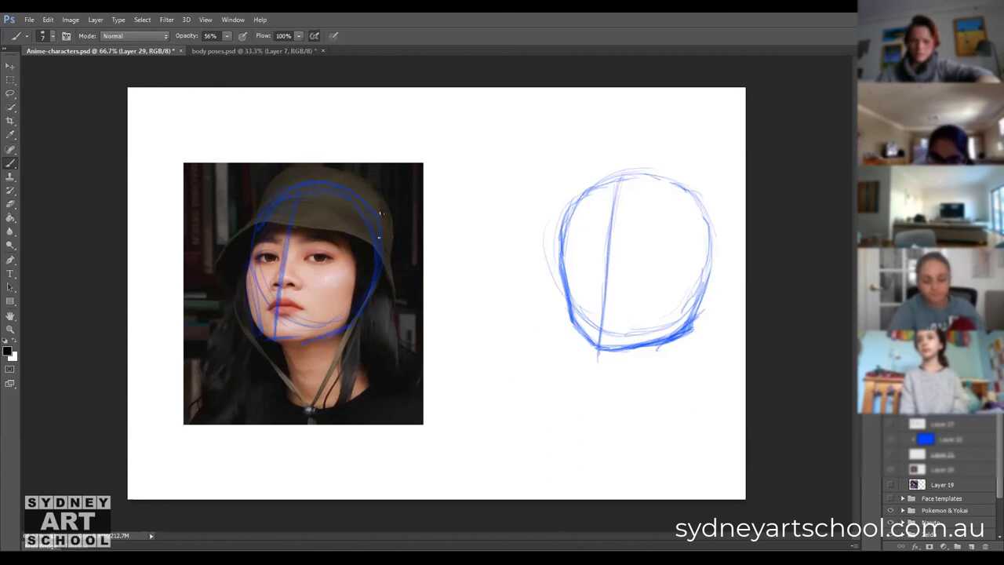
Erase the upper end of the blue centre line over the hat in the portrait photo.
key("e")
key("bracketright")
key("bracketright")
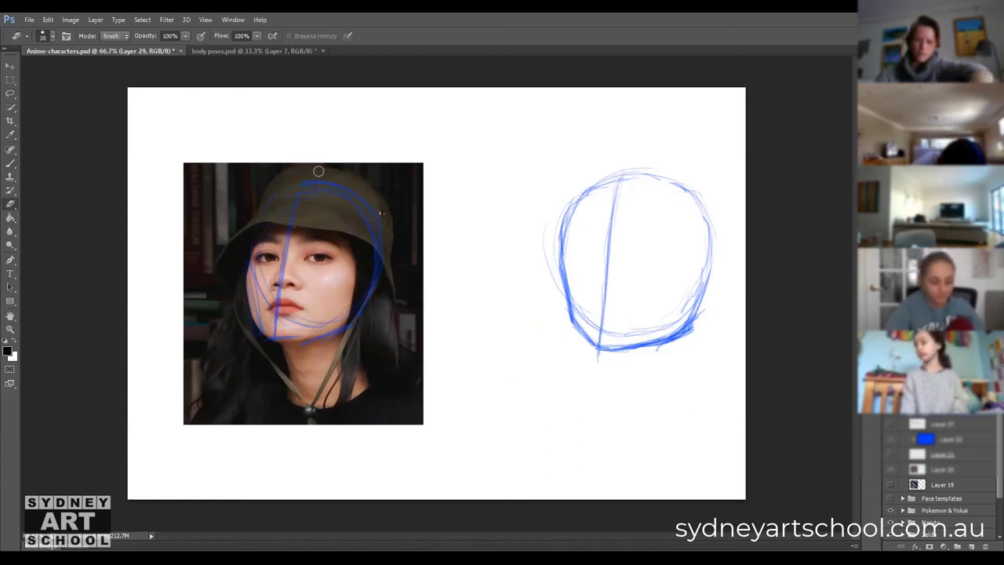
left_click_drag(307, 178, 293, 192)
key("b")
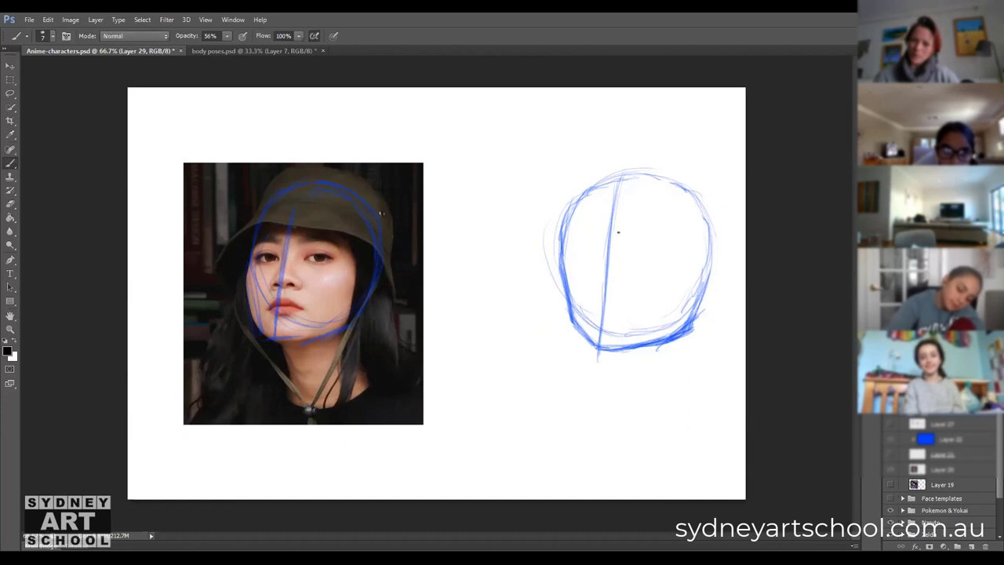
Draw two slightly sloping horizontal eye guidelines across the sketched head, and mark the nose and mouth levels on the centre line.
left_click_drag(565, 251, 601, 252)
left_click_drag(667, 260, 602, 258)
mouse_move(680, 264)
left_mouse_down()
mouse_move(563, 253)
mouse_move(681, 263)
left_mouse_up()
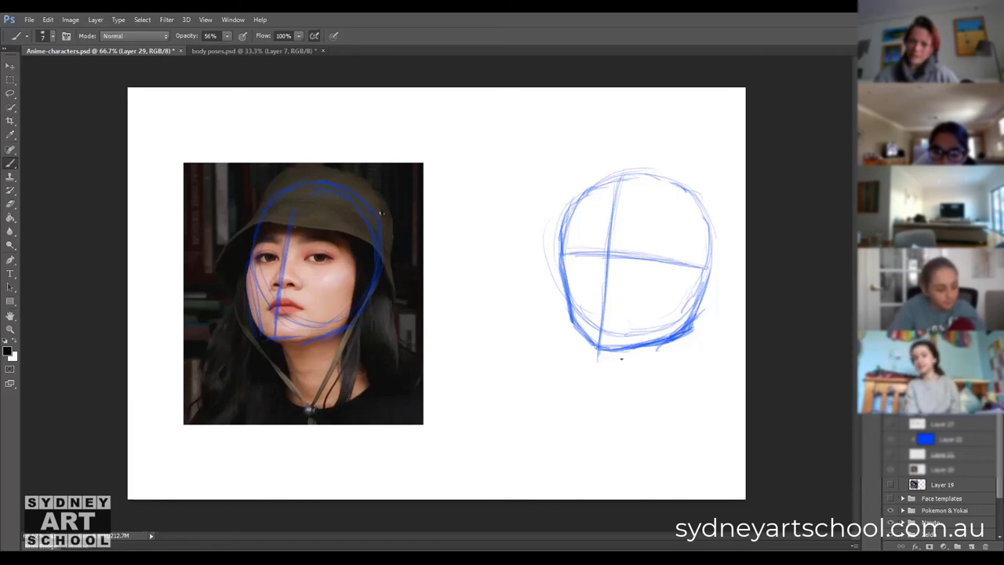
left_click_drag(569, 275, 706, 289)
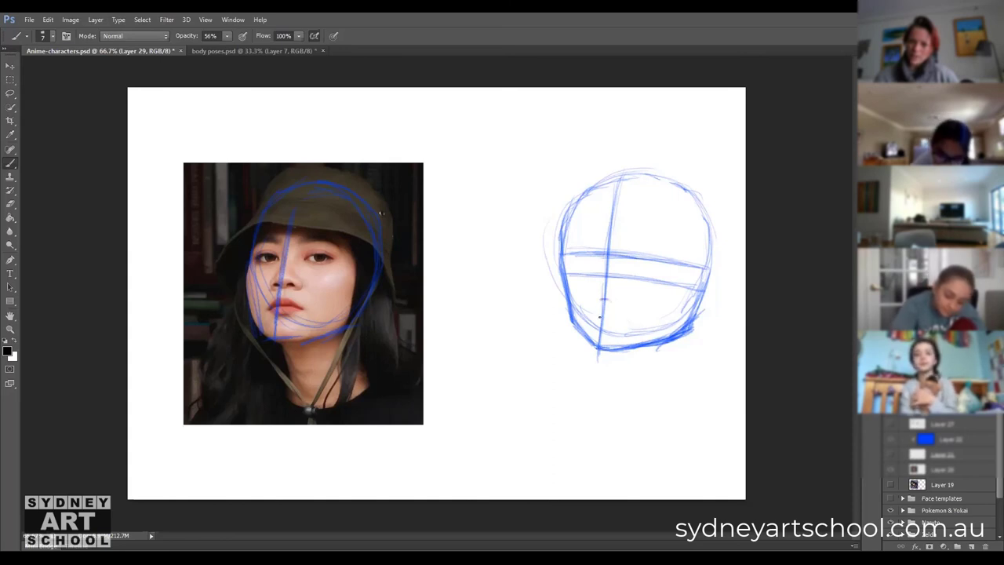
left_click_drag(600, 317, 611, 318)
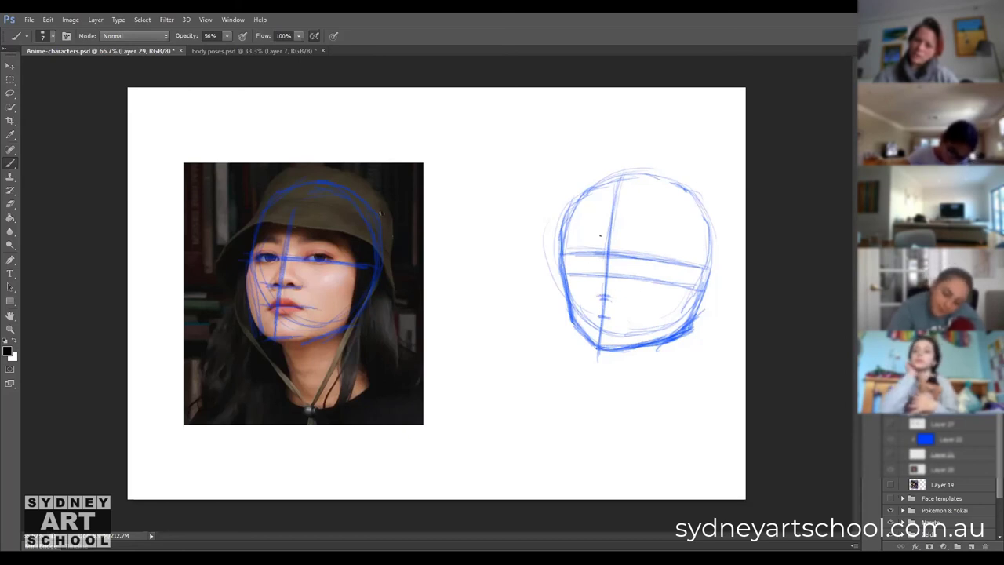
Reinforce the sketch's eye guidelines and centre line, and mark the eye widths with short vertical strokes inside the band.
mouse_move(564, 248)
left_mouse_down()
mouse_move(674, 253)
mouse_move(709, 271)
left_mouse_up()
left_click_drag(576, 276, 651, 280)
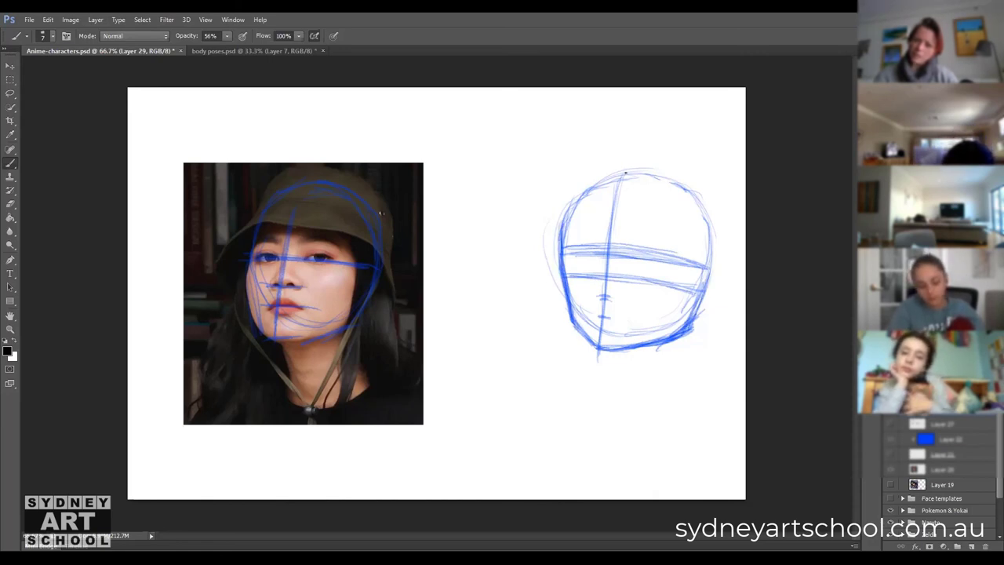
left_click_drag(621, 178, 597, 381)
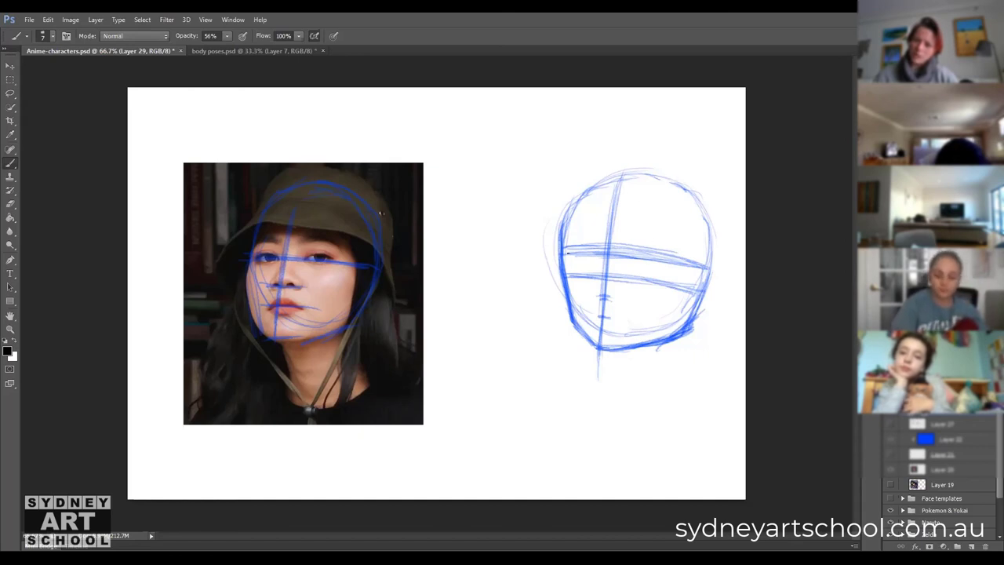
left_click_drag(580, 254, 659, 261)
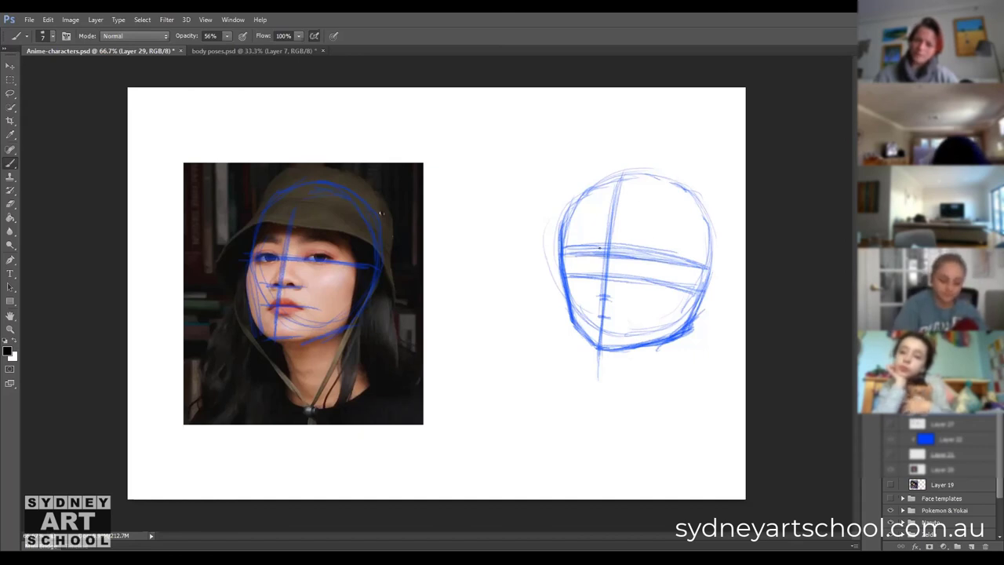
left_click_drag(572, 255, 572, 281)
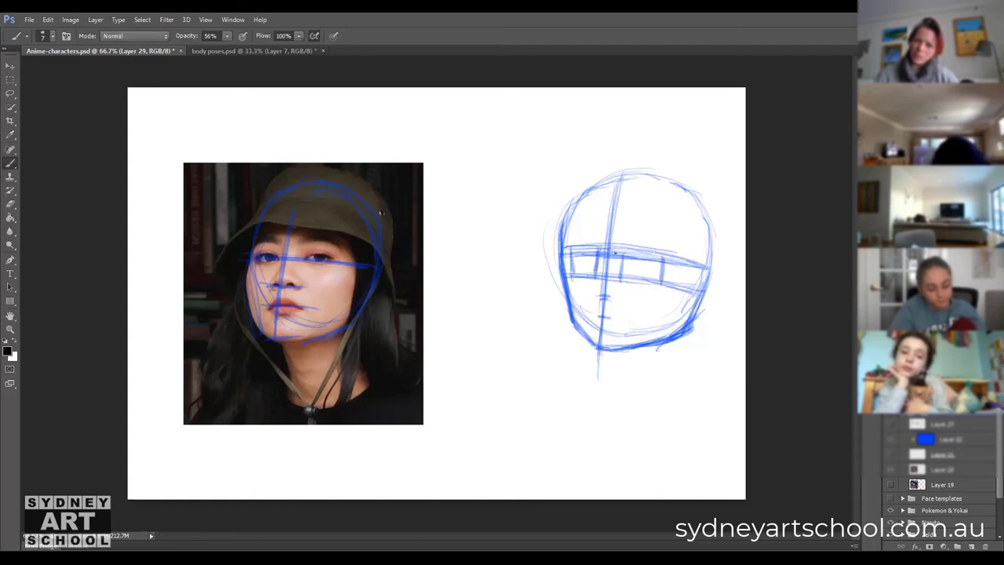
left_click_drag(666, 256, 667, 281)
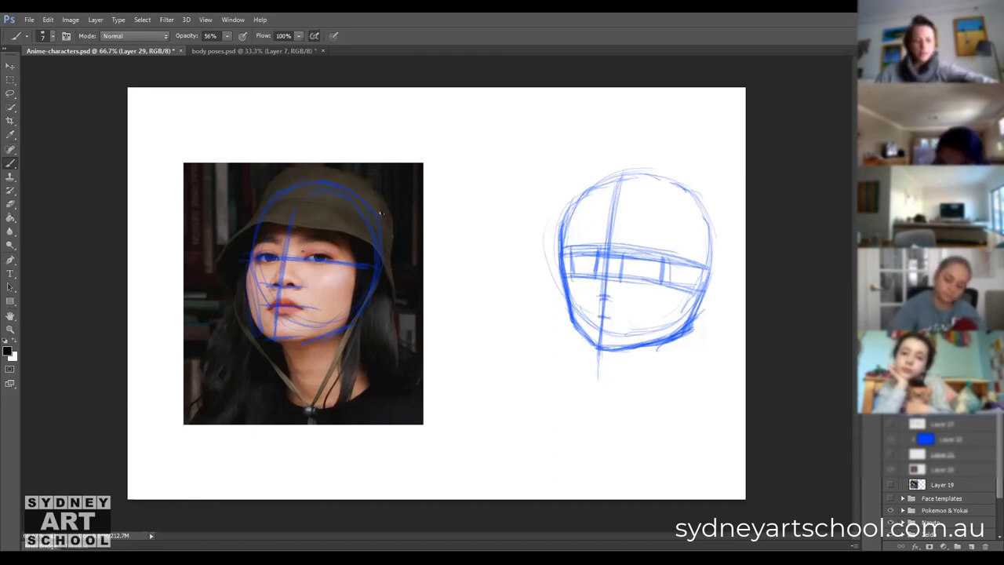
Trace the angular outline of the portrait's right-hand eye in blue over the photo.
key("z")
left_click_drag(312, 258, 376, 288)
key("b")
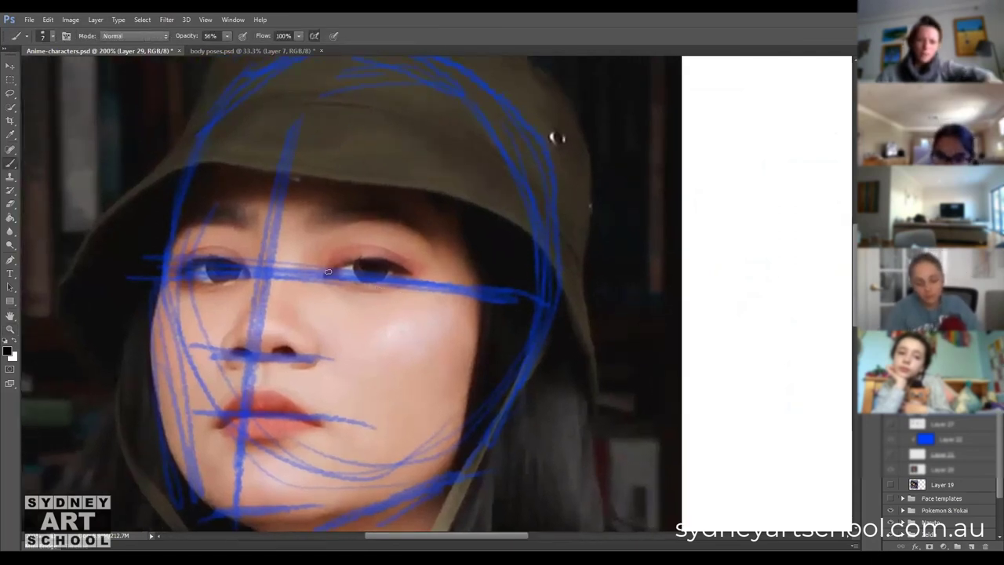
mouse_move(365, 254)
left_mouse_down()
mouse_move(417, 259)
mouse_move(384, 295)
mouse_move(416, 274)
left_mouse_up()
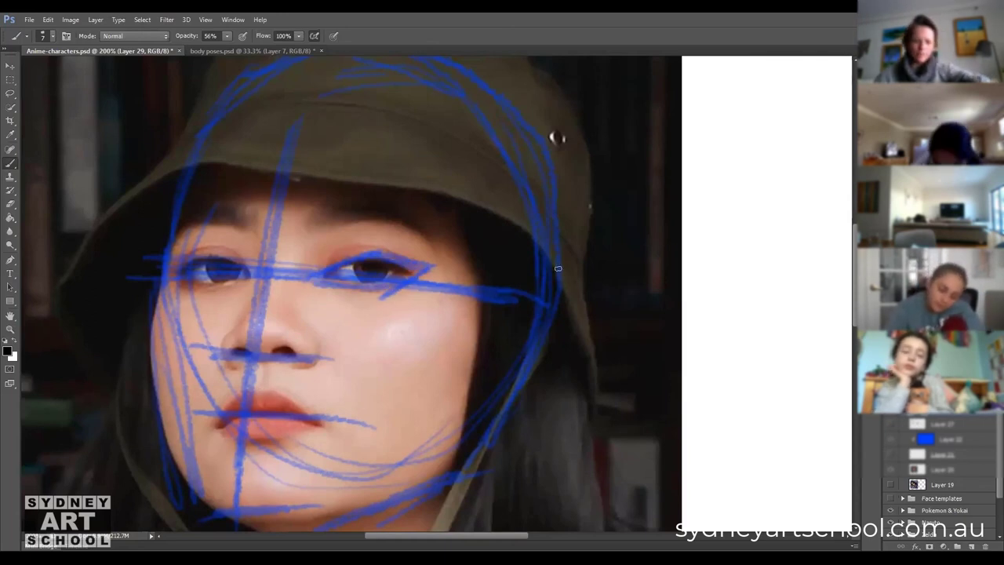
Draw the angular outlines of both eyes inside the eye band of the sketched head, making the left-hand eye narrower.
key("z")
left_click(505, 322, "alt")
mouse_move(605, 319)
left_mouse_down()
mouse_move(298, 298)
mouse_move(307, 302)
left_mouse_up()
key("b")
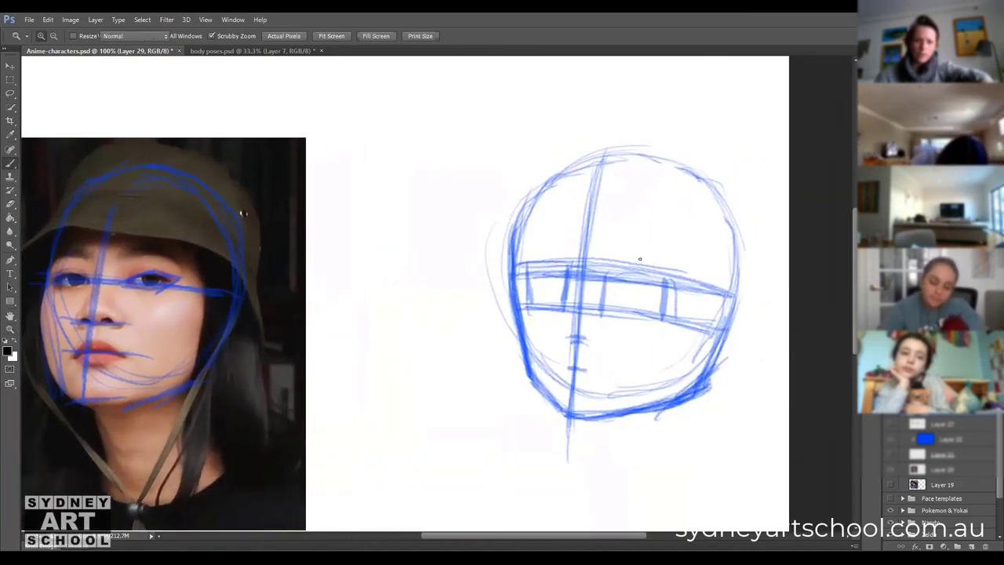
mouse_move(601, 296)
left_mouse_down()
mouse_move(643, 277)
mouse_move(603, 294)
mouse_move(642, 278)
mouse_move(663, 280)
mouse_move(628, 280)
mouse_move(681, 288)
mouse_move(665, 300)
mouse_move(681, 287)
mouse_move(626, 308)
mouse_move(600, 305)
mouse_move(634, 307)
mouse_move(601, 308)
left_mouse_up()
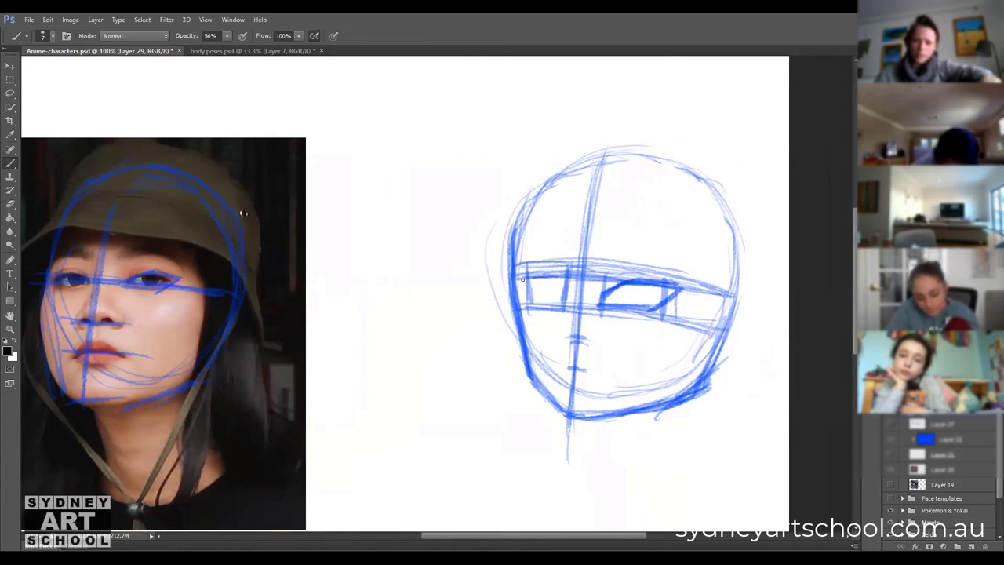
left_click_drag(519, 276, 560, 276)
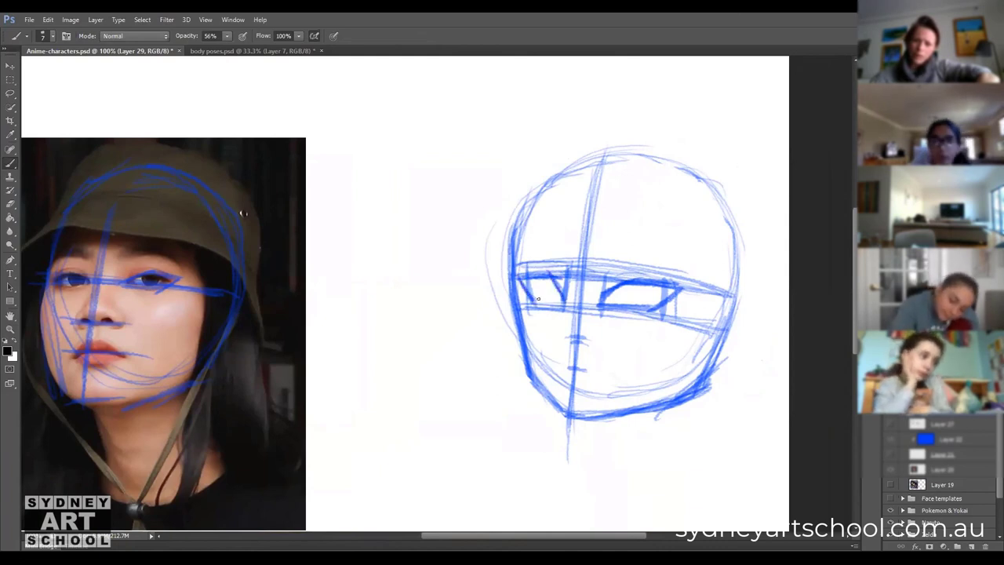
left_click_drag(531, 301, 558, 302)
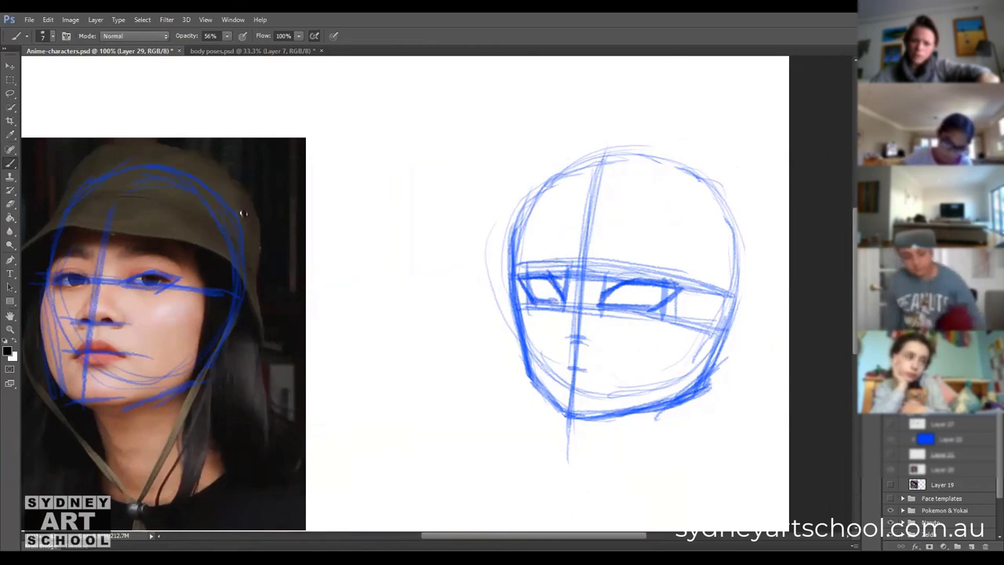
Draw eyebrows above both eyes, and sketch a short nose shadow and mouth line across the centre line.
mouse_move(647, 246)
left_mouse_down()
mouse_move(604, 249)
mouse_move(679, 260)
mouse_move(642, 241)
mouse_move(690, 273)
left_mouse_up()
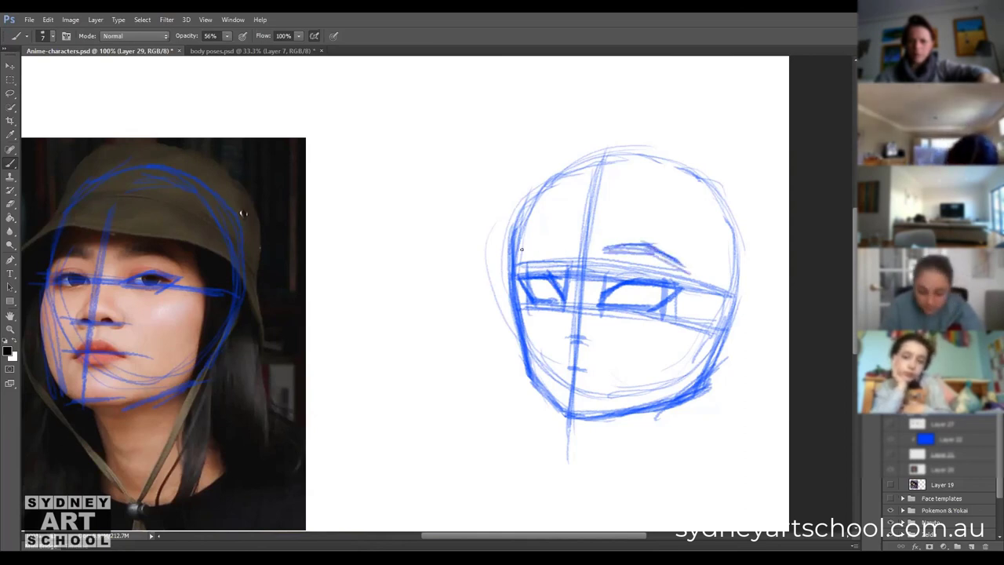
left_click_drag(516, 251, 551, 244)
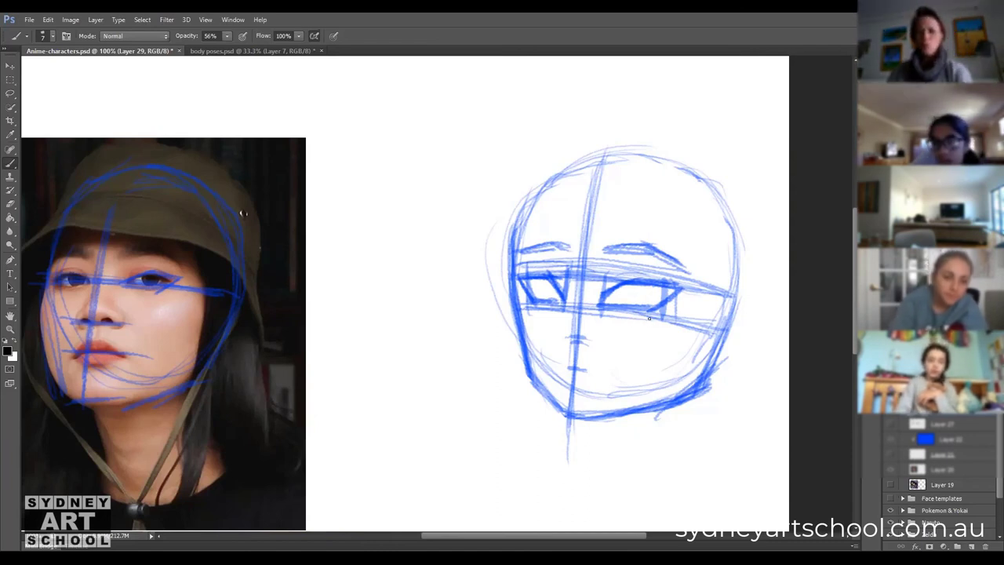
scroll(581, 328, "down", 2)
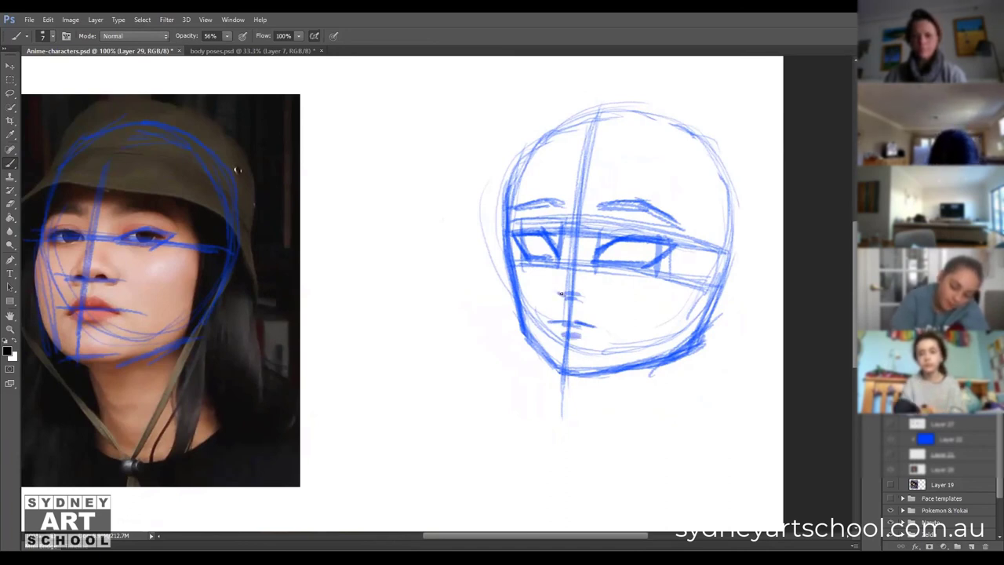
left_click_drag(560, 293, 574, 298)
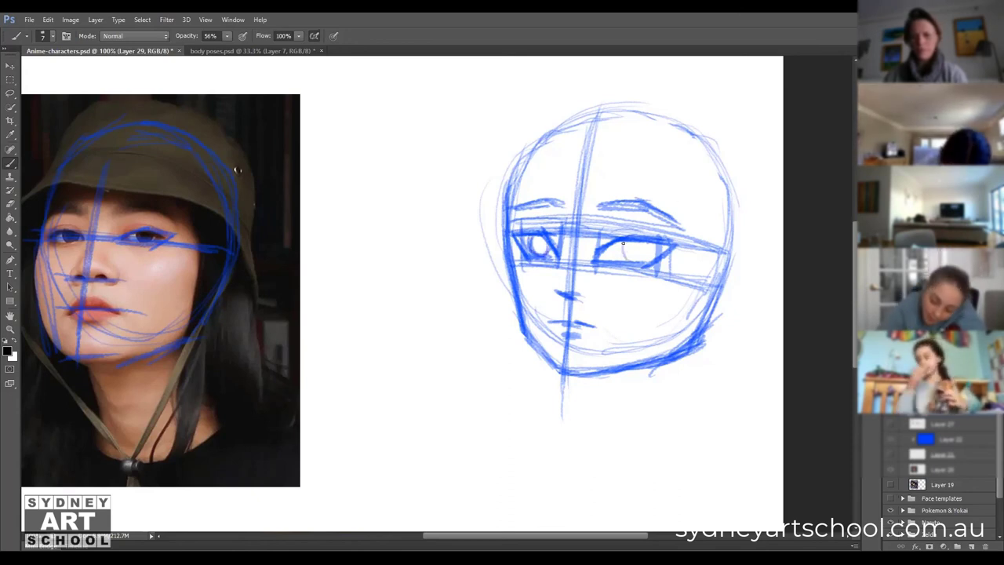
Draw round irises with pupils inside both eyes of the sketched head.
mouse_move(623, 244)
left_mouse_down()
mouse_move(650, 244)
mouse_move(631, 258)
left_mouse_up()
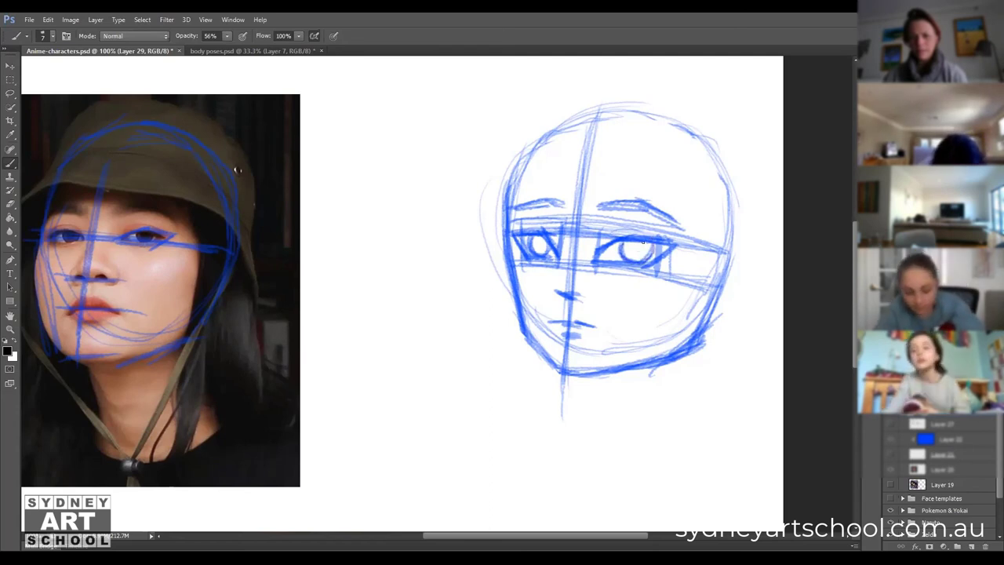
left_click_drag(540, 244, 541, 244)
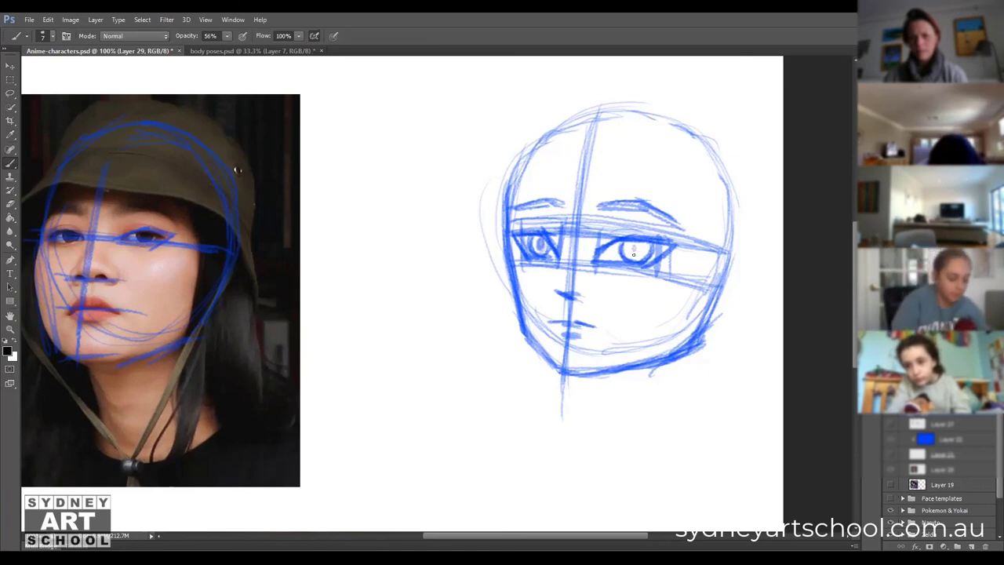
left_click_drag(634, 249, 631, 248)
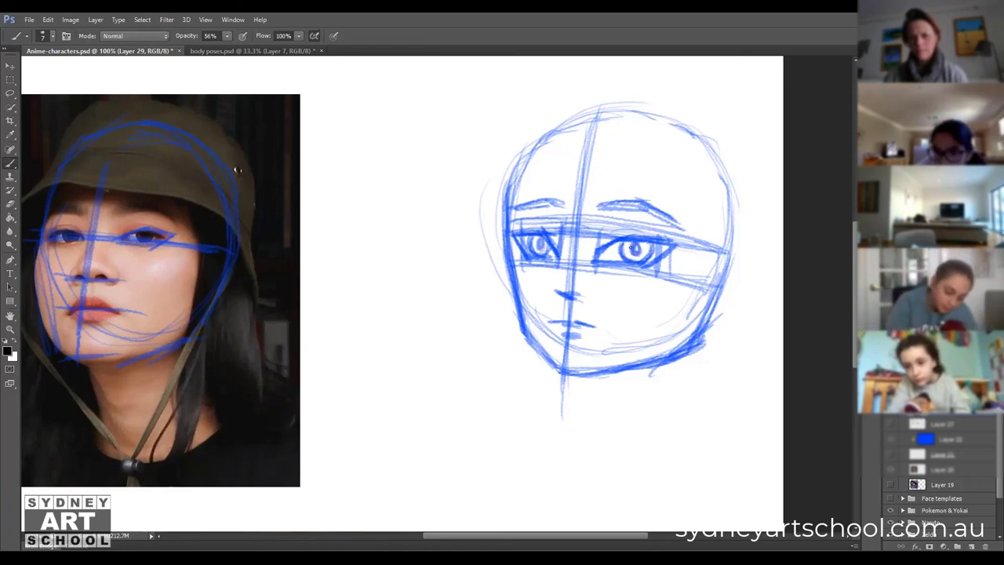
Sketch long hair strands down the right side of the face, falling below the jaw.
mouse_move(645, 313)
left_mouse_down()
mouse_move(544, 311)
mouse_move(627, 314)
mouse_move(564, 309)
mouse_move(594, 313)
left_mouse_up()
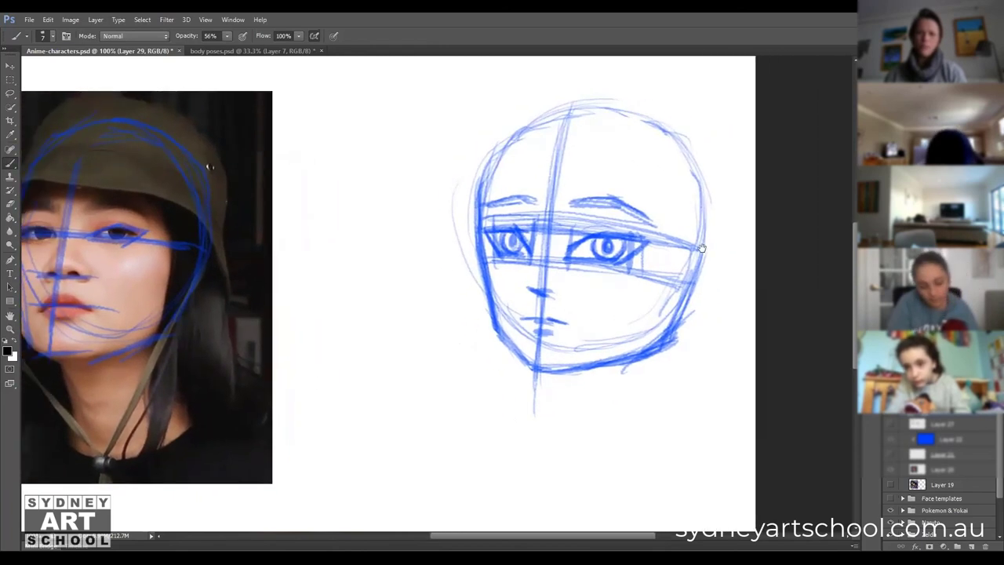
left_click_drag(701, 247, 675, 257)
mouse_move(642, 200)
left_mouse_down()
mouse_move(639, 318)
mouse_move(643, 218)
mouse_move(627, 357)
left_mouse_up()
mouse_move(597, 432)
left_mouse_down()
mouse_move(623, 354)
mouse_move(599, 494)
mouse_move(602, 482)
left_mouse_up()
left_click_drag(651, 302, 629, 447)
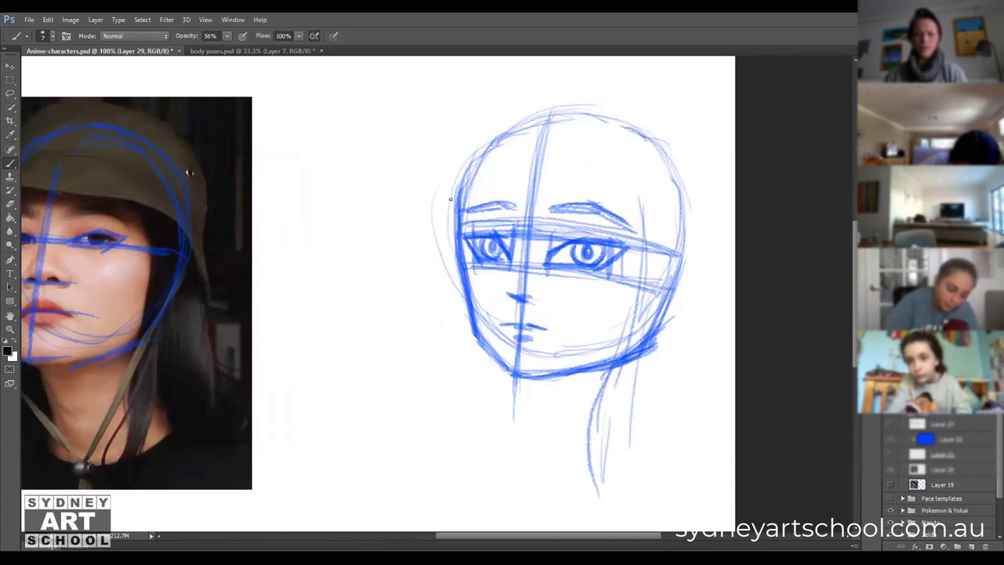
Sketch long hair strands down the left side of the head, and add a curved neck line below the jaw.
key("v")
scroll(490, 209, "left", 5)
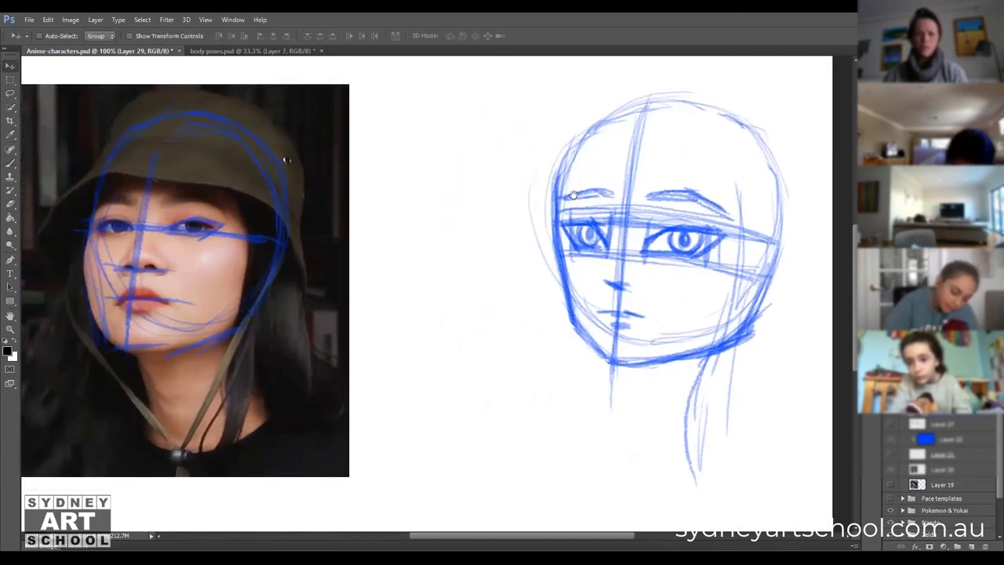
scroll(501, 210, "right", 2)
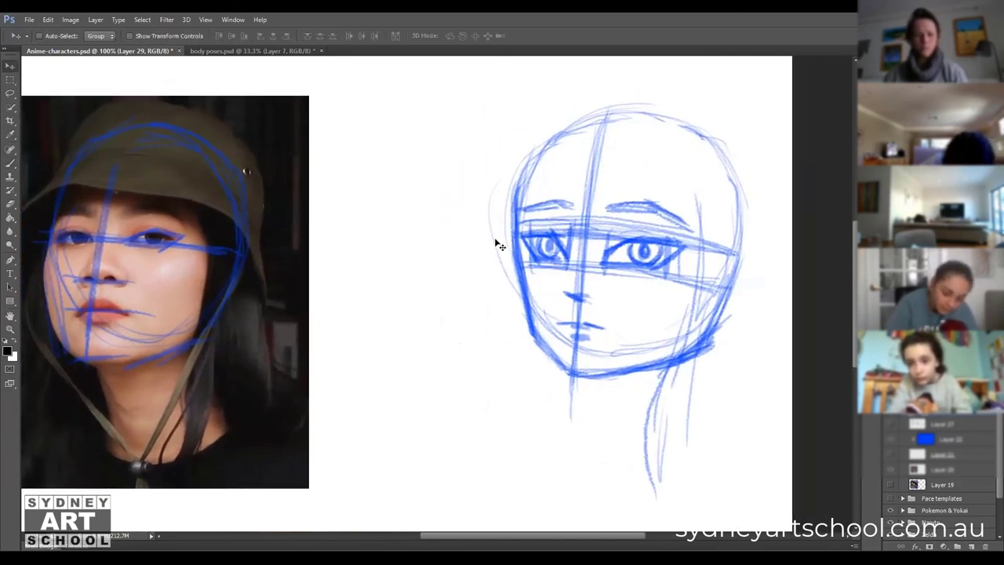
key("b")
mouse_move(505, 178)
left_mouse_down()
mouse_move(490, 300)
mouse_move(487, 230)
mouse_move(493, 424)
left_mouse_up()
left_click_drag(502, 341, 486, 453)
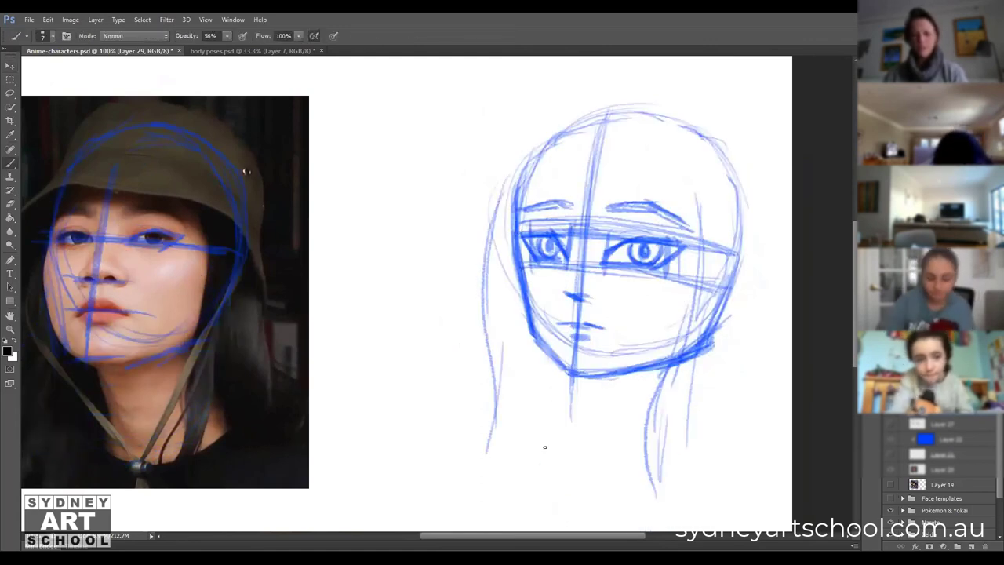
mouse_move(617, 408)
left_mouse_down()
mouse_move(496, 311)
mouse_move(582, 371)
mouse_move(606, 313)
left_mouse_up()
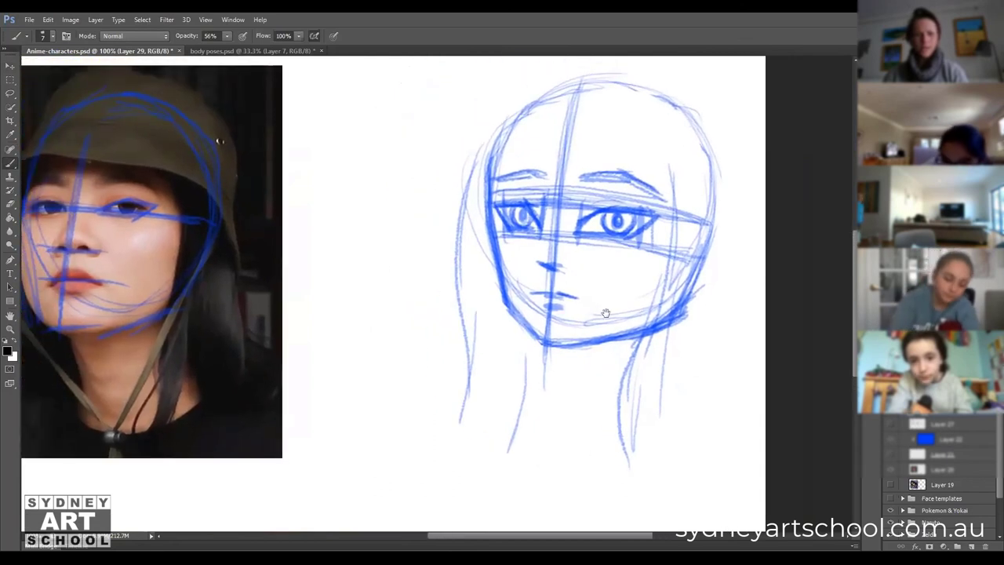
Draw a slanting neck line below the chin, and sketch the hat brim across the forehead with its turned-down left end.
left_click_drag(562, 346, 592, 416)
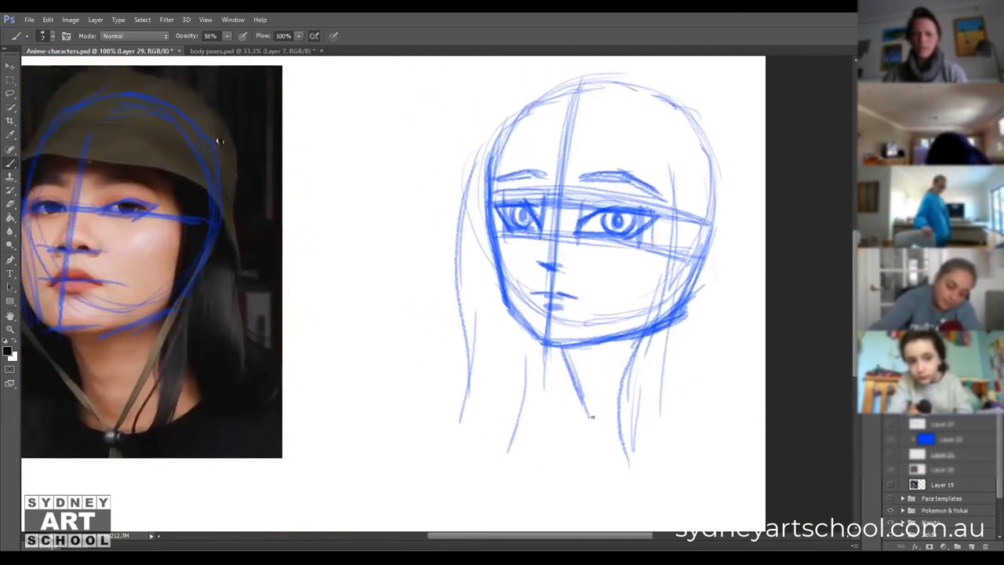
mouse_move(535, 332)
left_mouse_down()
mouse_move(571, 342)
mouse_move(559, 336)
left_mouse_up()
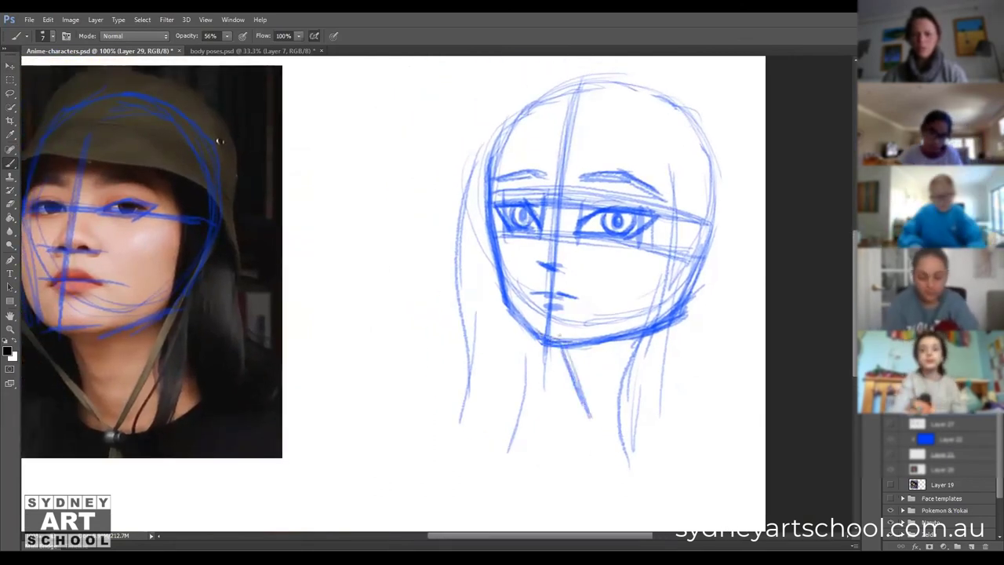
mouse_move(528, 143)
left_mouse_down()
mouse_move(510, 183)
mouse_move(425, 205)
mouse_move(675, 229)
mouse_move(723, 251)
left_mouse_up()
mouse_move(451, 194)
left_mouse_down()
mouse_move(396, 230)
mouse_move(415, 268)
left_mouse_up()
scroll(526, 250, "up", 3)
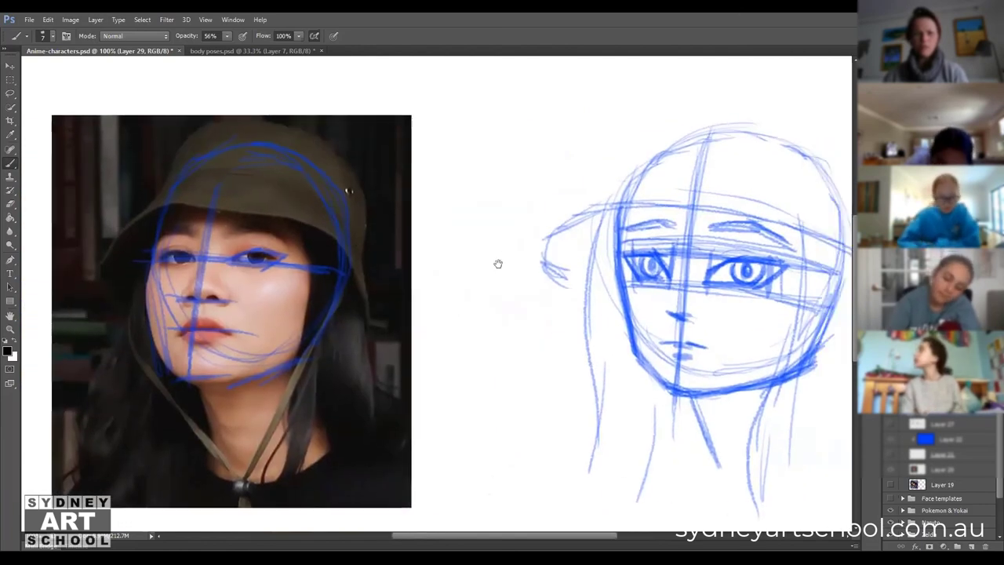
Sketch the bucket hat's crown above the head, and connect its sloping sides to the brim.
scroll(497, 262, "down", 3)
mouse_move(440, 220)
left_mouse_down()
mouse_move(354, 282)
mouse_move(339, 280)
mouse_move(405, 245)
mouse_move(427, 181)
left_mouse_up()
mouse_move(435, 166)
left_mouse_down()
mouse_move(511, 163)
mouse_move(490, 163)
mouse_move(635, 197)
mouse_move(644, 275)
mouse_move(653, 304)
left_mouse_up()
mouse_move(610, 292)
left_mouse_down()
mouse_move(655, 337)
mouse_move(660, 357)
left_mouse_up()
mouse_move(625, 268)
left_mouse_down()
mouse_move(628, 237)
mouse_move(698, 162)
left_mouse_up()
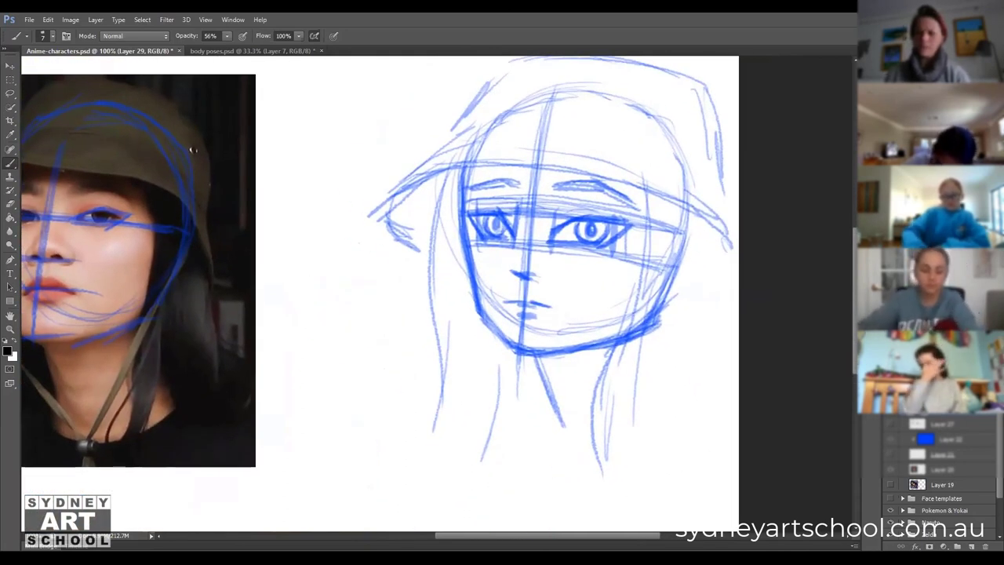
Fade the blue sketch by lowering its layer's opacity, and add a new empty layer for inking.
key("5")
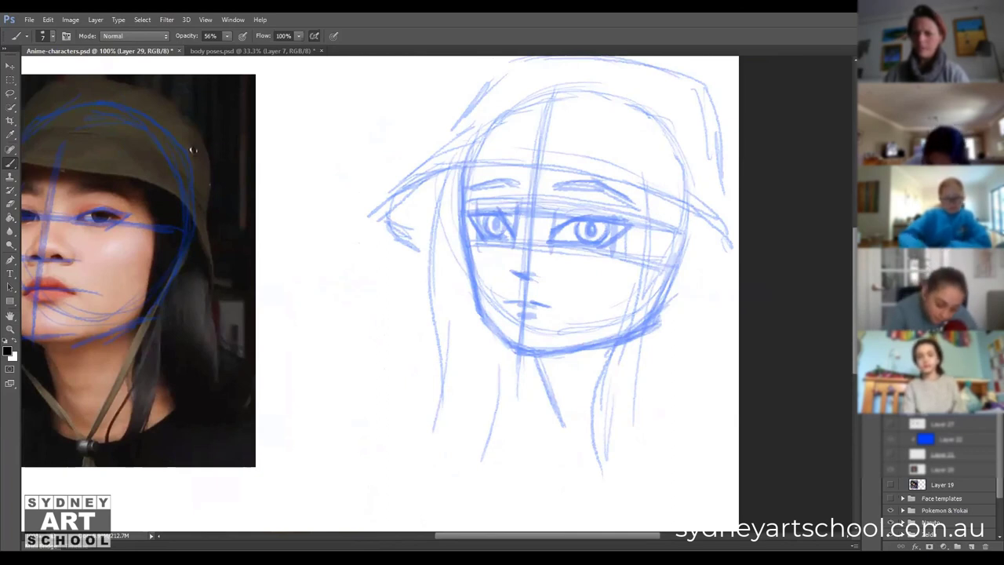
left_click(967, 548)
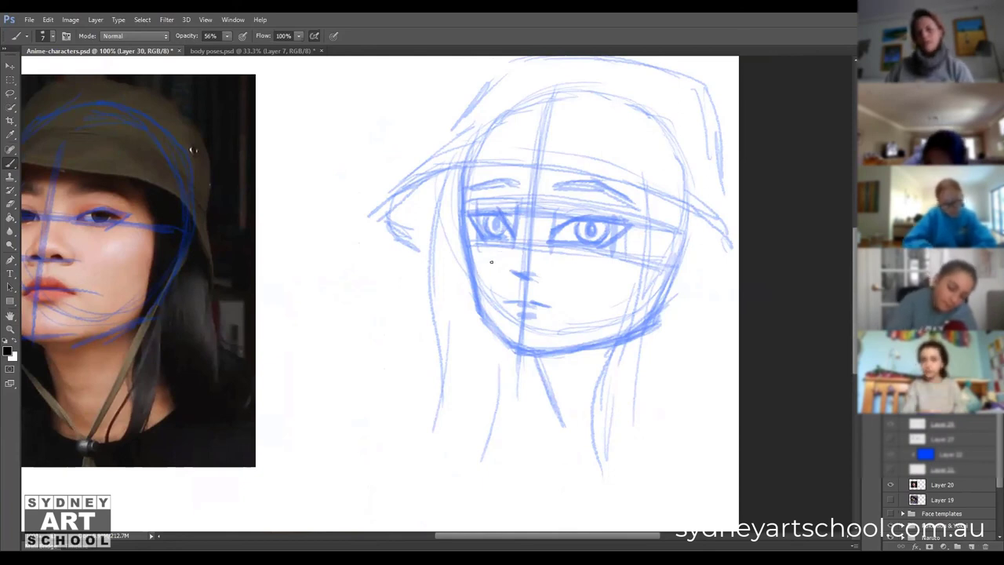
On the sketch layer, erase the construction lines directly beneath both eyes.
key("z")
left_click(546, 230)
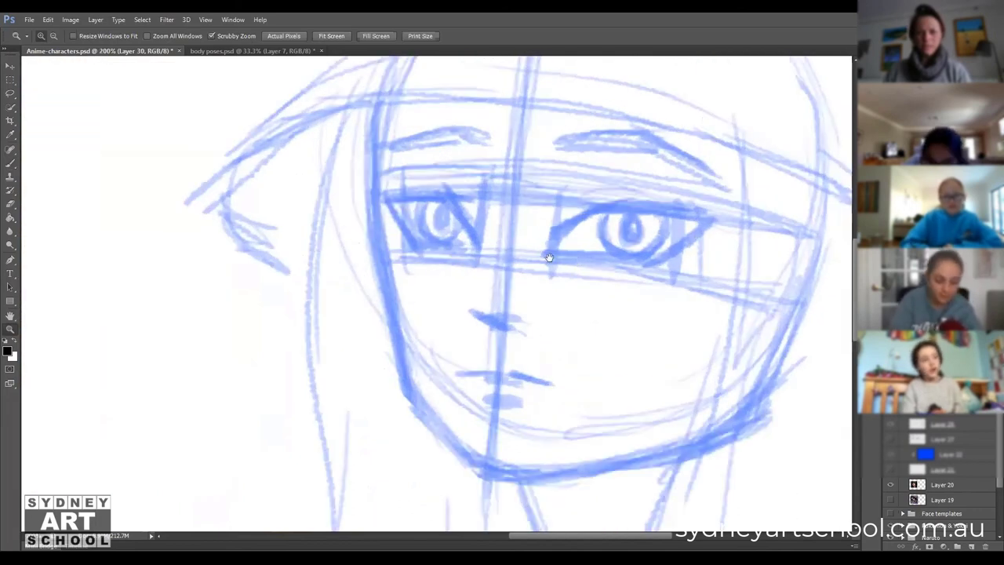
left_click_drag(549, 258, 497, 254)
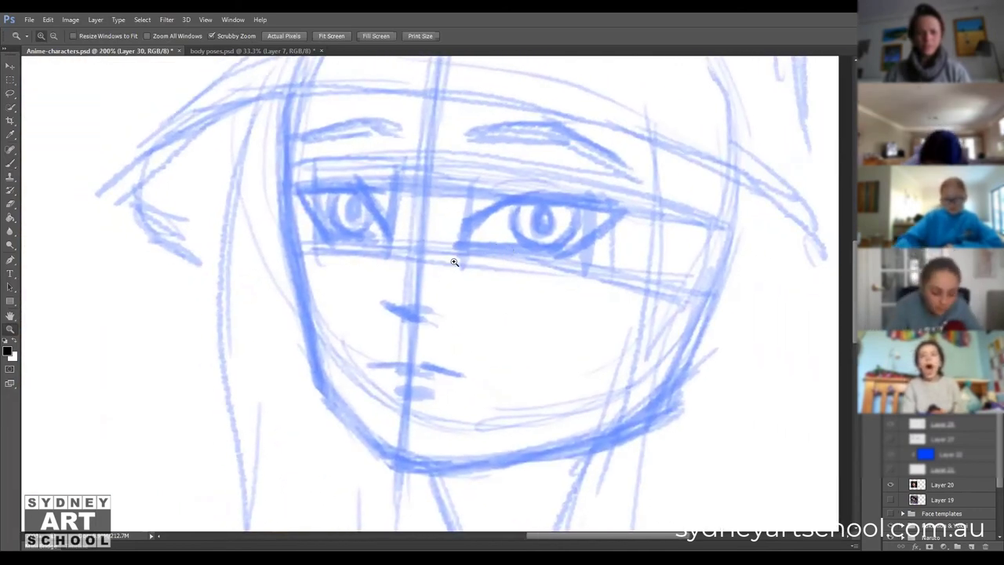
left_click(417, 275, "alt")
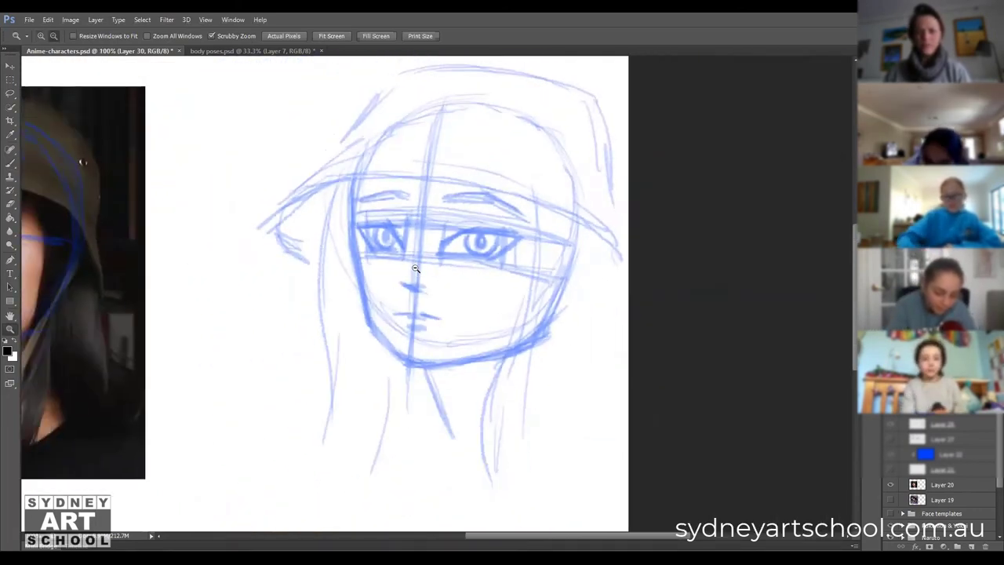
left_click(417, 274, "alt")
left_click(417, 274, "alt")
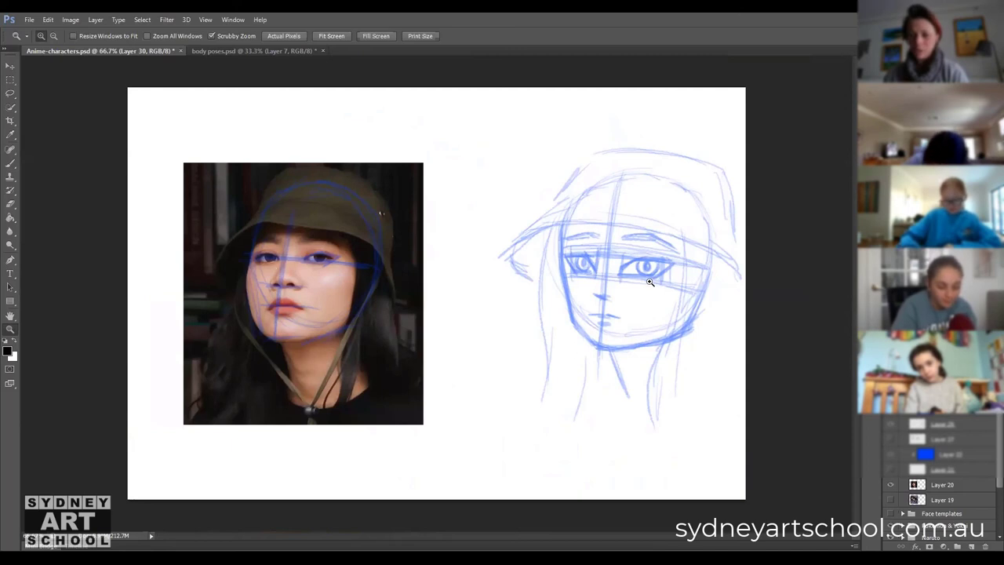
key("e")
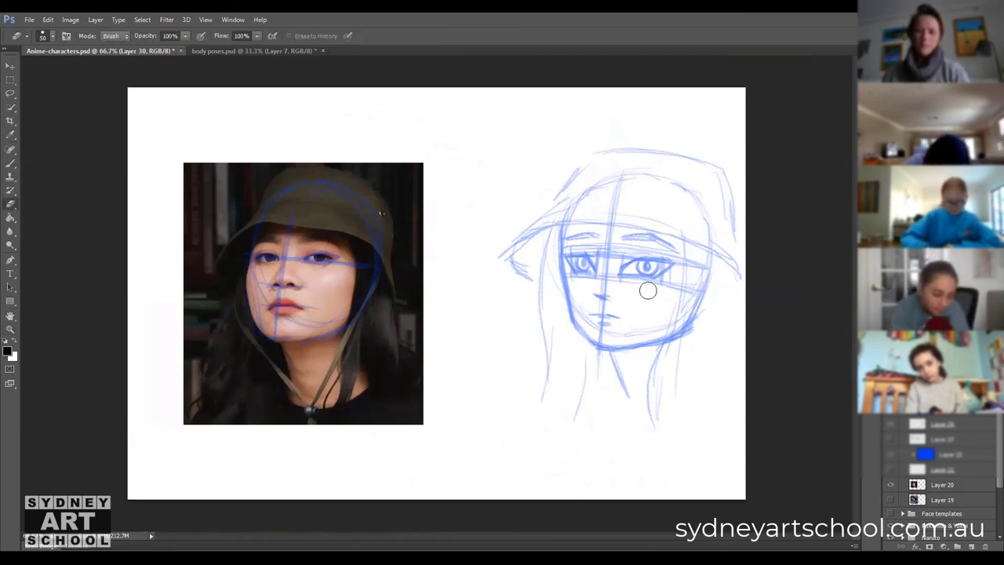
left_click(958, 428)
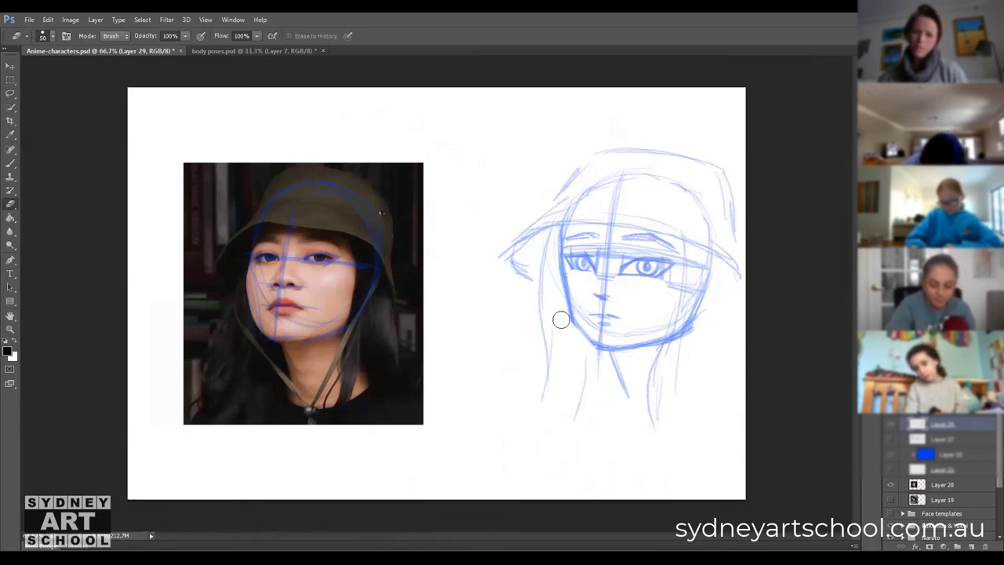
Erase and redraw the slanting neck line below the chin, and sketch curved collar lines at its base.
key("b")
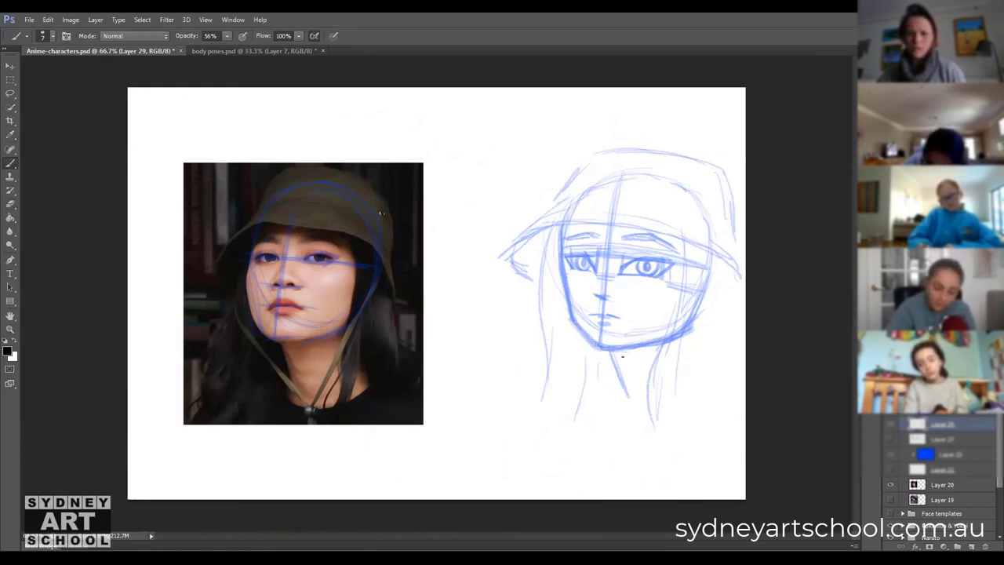
key("e")
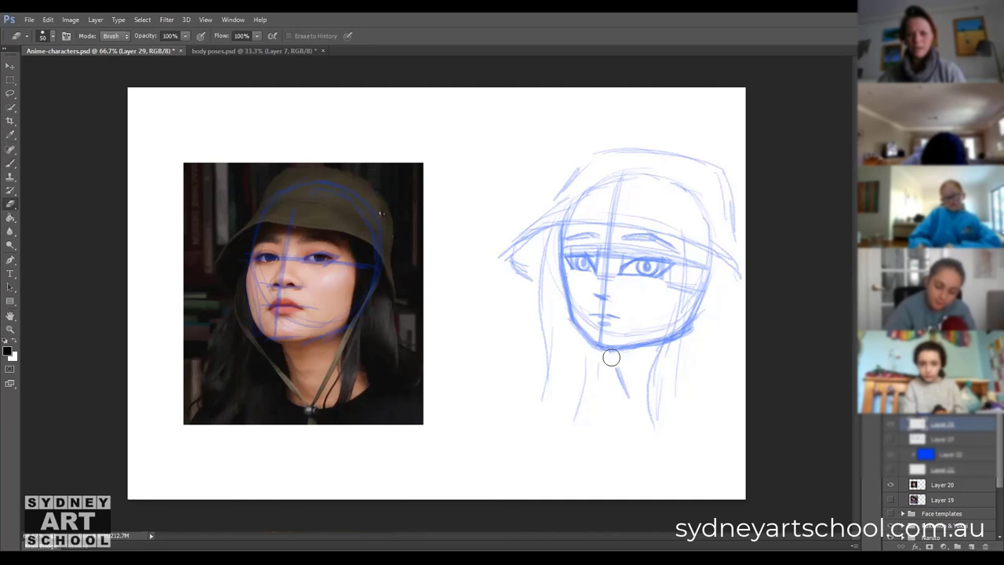
key("b")
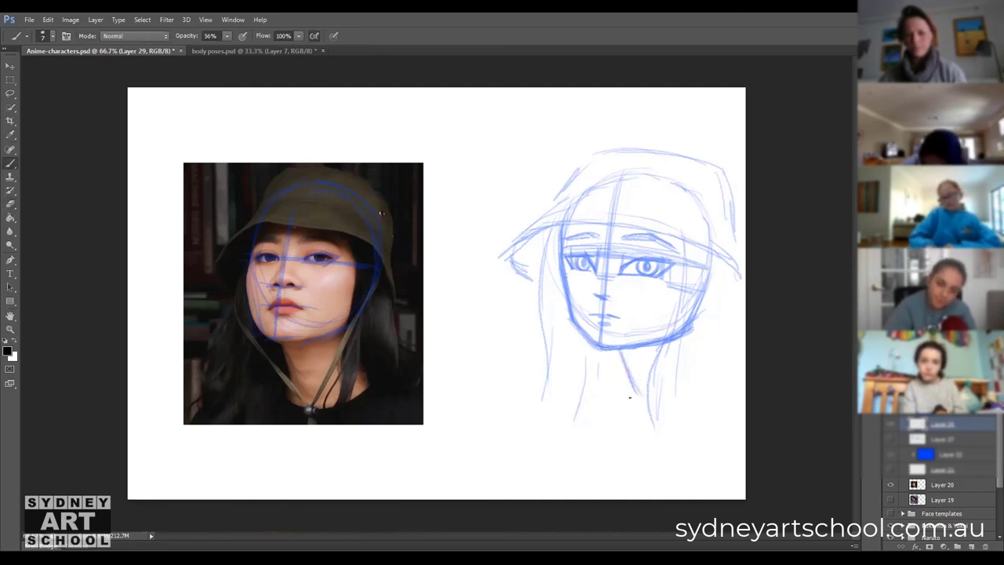
mouse_move(617, 405)
left_mouse_down()
mouse_move(627, 432)
mouse_move(690, 425)
left_mouse_up()
mouse_move(627, 431)
left_mouse_down()
mouse_move(699, 420)
mouse_move(611, 399)
mouse_move(630, 416)
mouse_move(635, 400)
mouse_move(624, 395)
mouse_move(606, 411)
mouse_move(681, 431)
left_mouse_up()
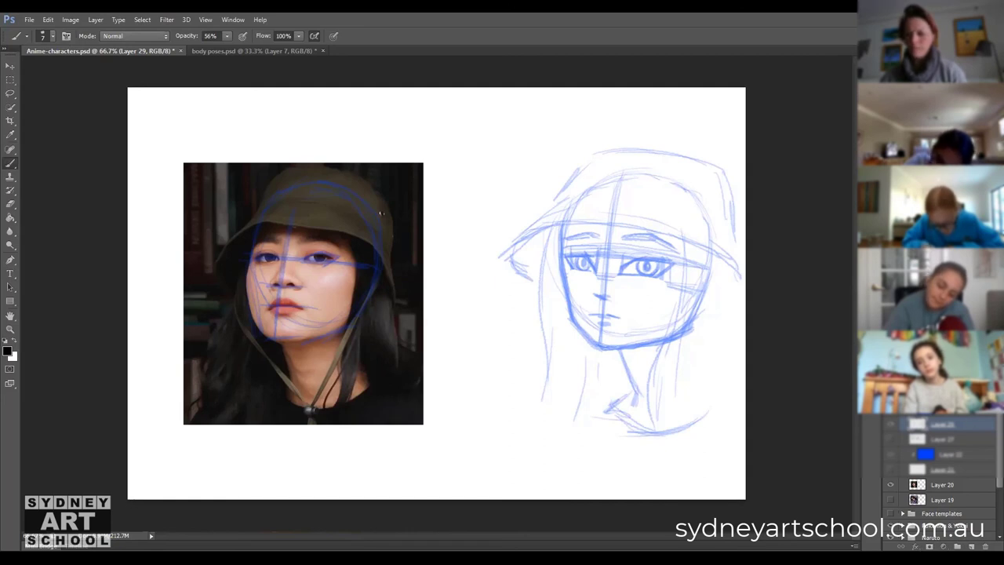
Return to Layer 30 and ink the left eye's upper lid in black with lashes at the outer corner.
key("ctrl+shift+alt+n")
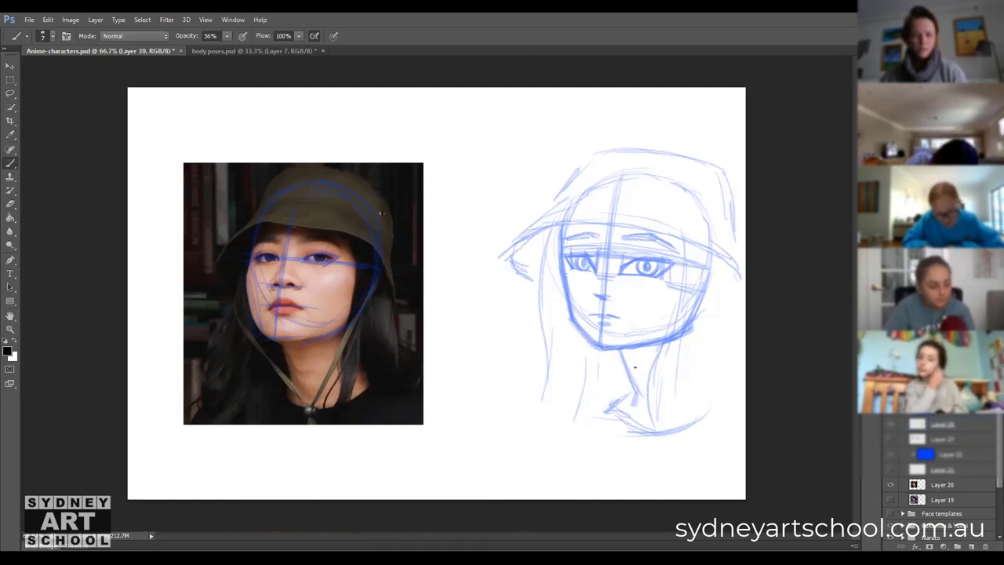
key("z")
left_click(649, 289)
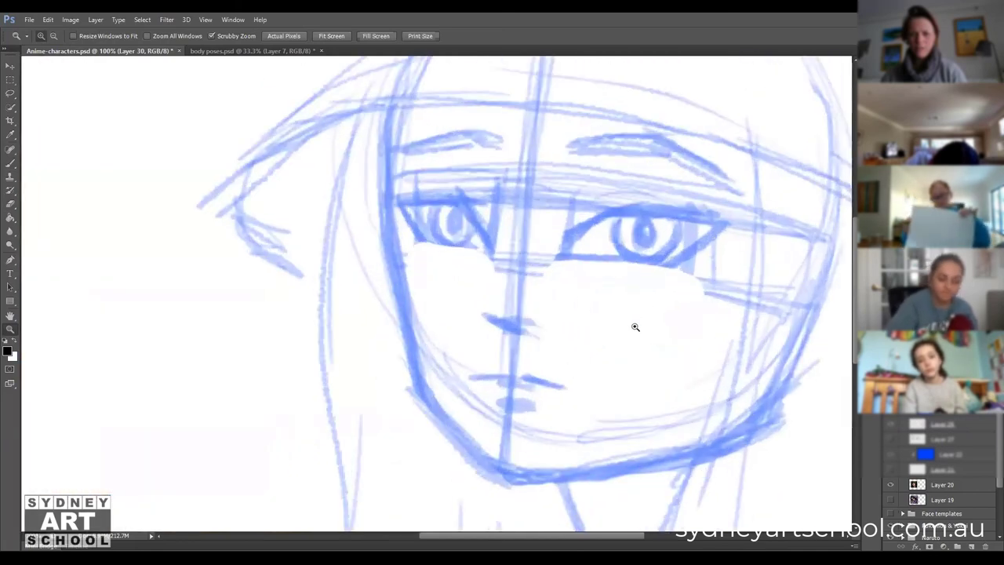
mouse_move(635, 326)
left_mouse_down()
mouse_move(583, 341)
mouse_move(541, 327)
mouse_move(515, 347)
left_mouse_up()
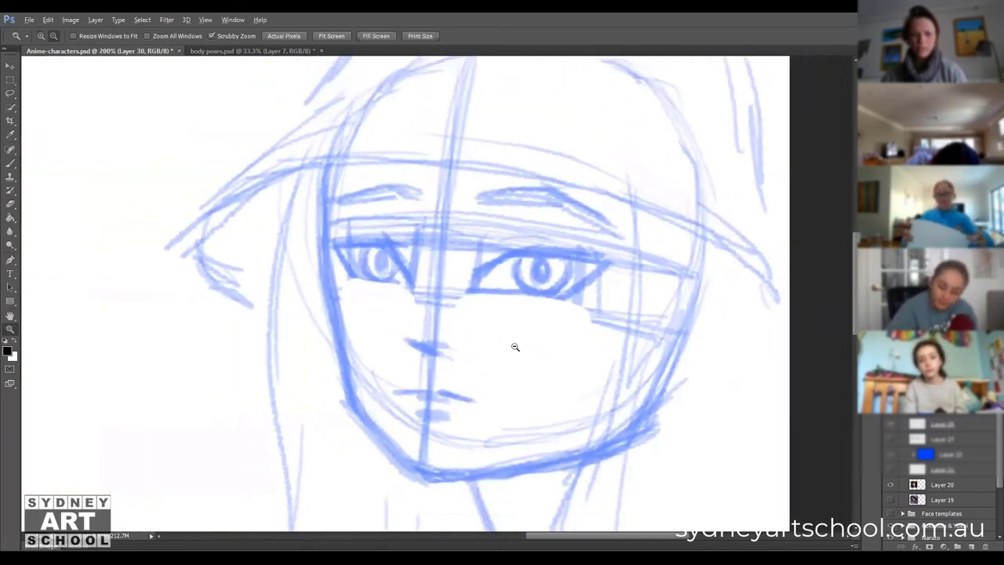
left_click(515, 347, "alt")
key("b")
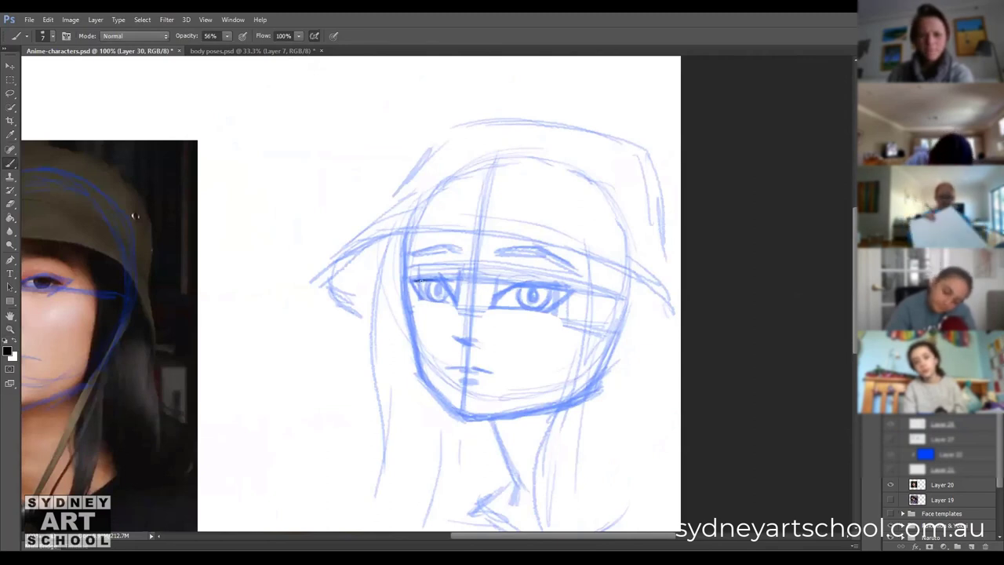
left_click_drag(413, 280, 443, 282)
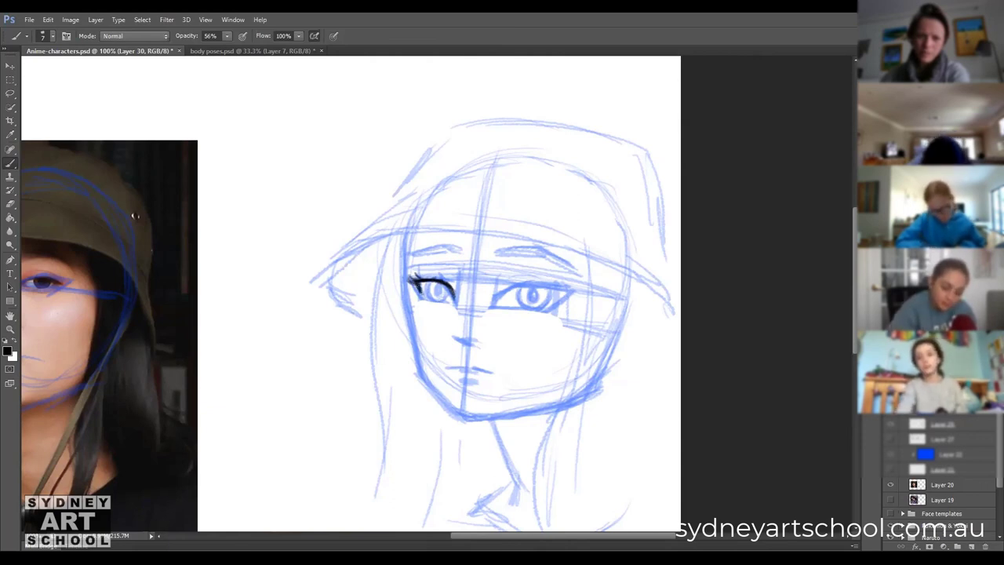
Ink the right eye's upper lid as a thick black curve with lashes at the outer corner.
left_click_drag(500, 294, 561, 291)
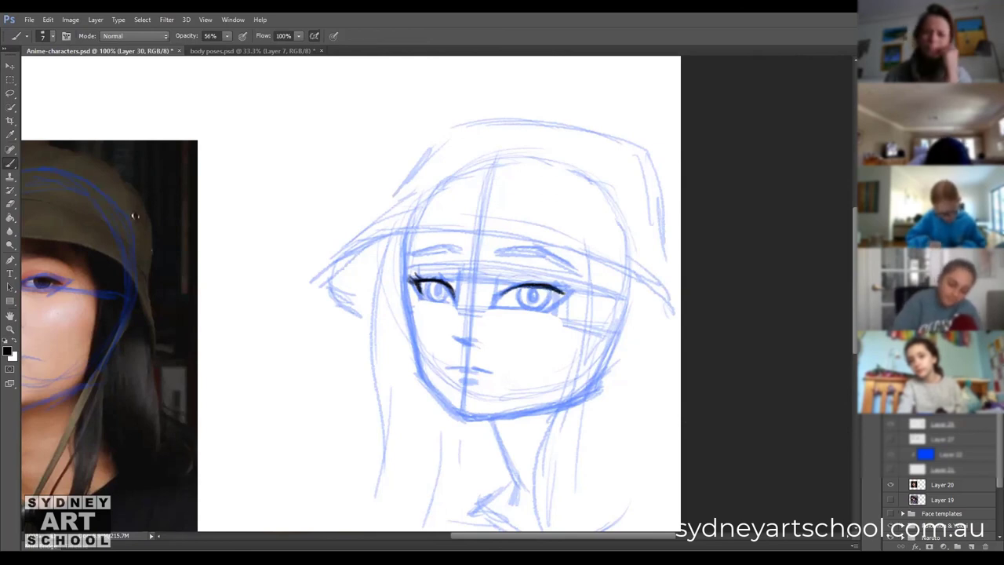
left_click_drag(556, 289, 566, 293)
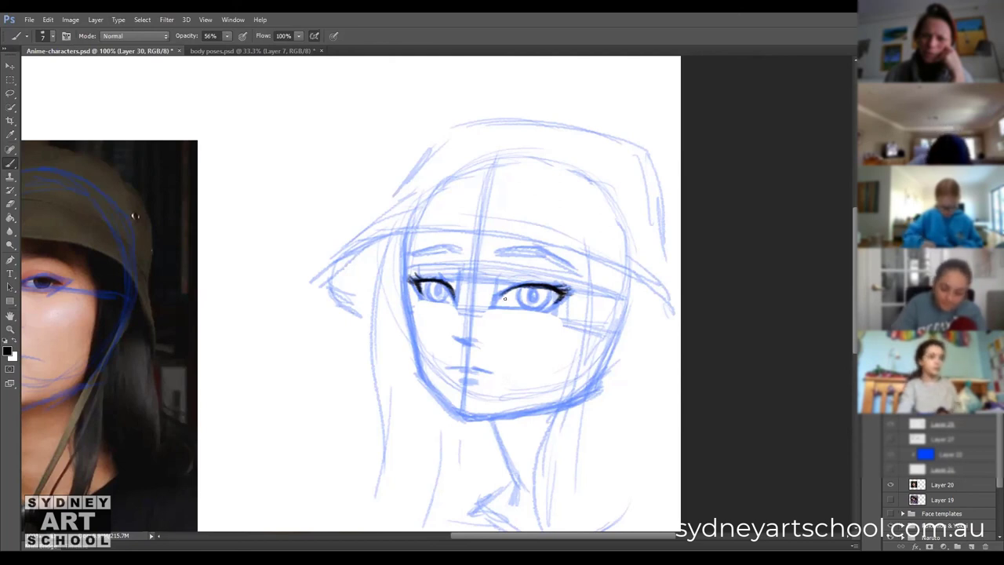
mouse_move(499, 291)
left_mouse_down()
mouse_move(534, 289)
mouse_move(517, 289)
left_mouse_up()
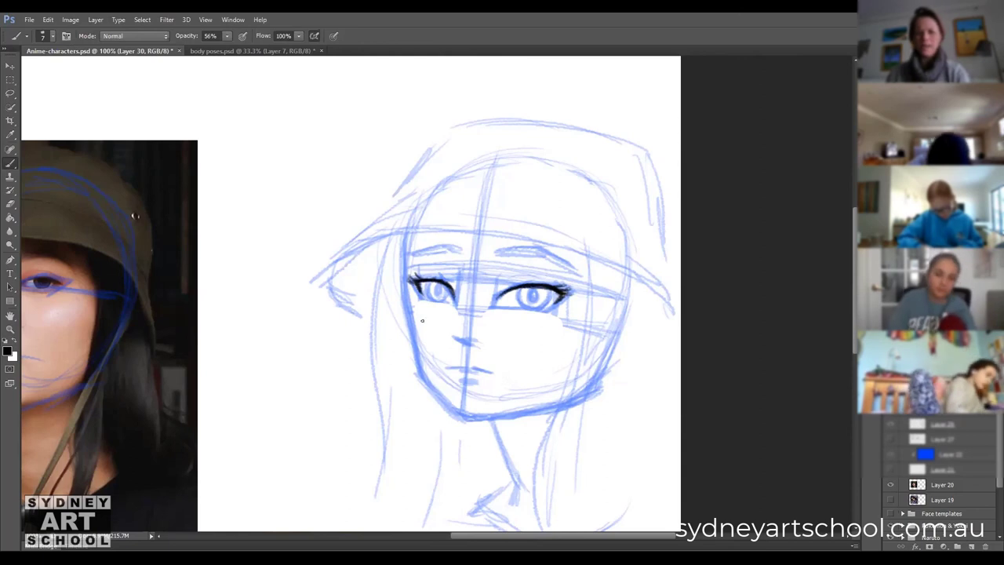
Examine the eyes in the portrait photo up close, noting how the irises sit under the upper lids.
mouse_move(330, 342)
left_mouse_down()
mouse_move(519, 327)
mouse_move(377, 320)
mouse_move(555, 355)
left_mouse_up()
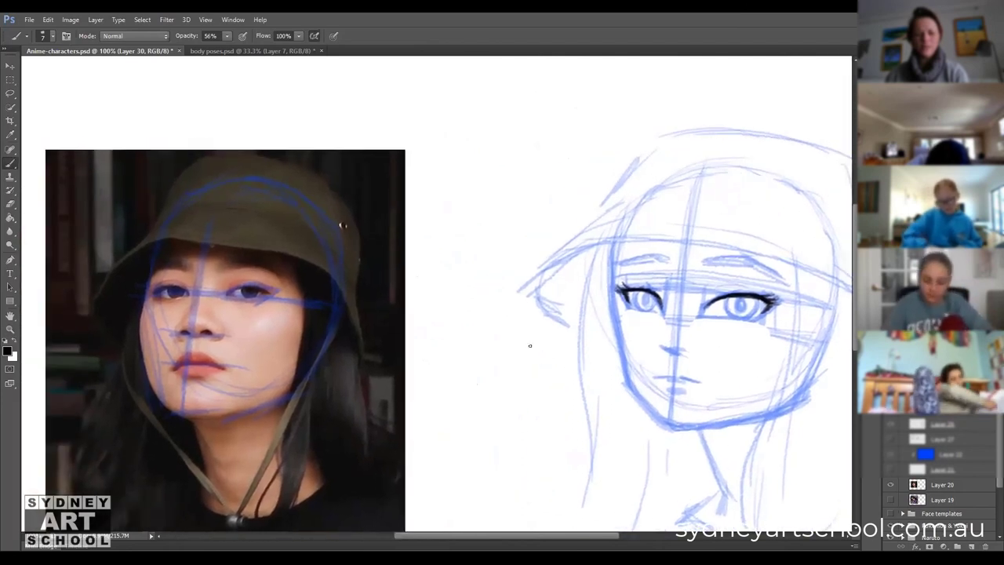
key("z")
left_click(240, 303)
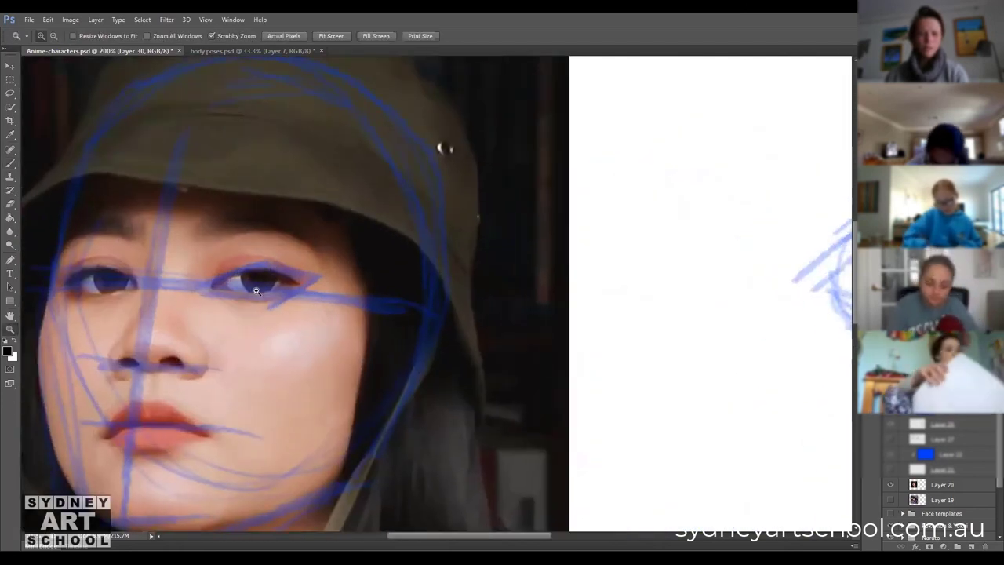
left_click(259, 304)
mouse_move(261, 308)
left_mouse_down()
mouse_move(458, 300)
mouse_move(335, 285)
left_mouse_up()
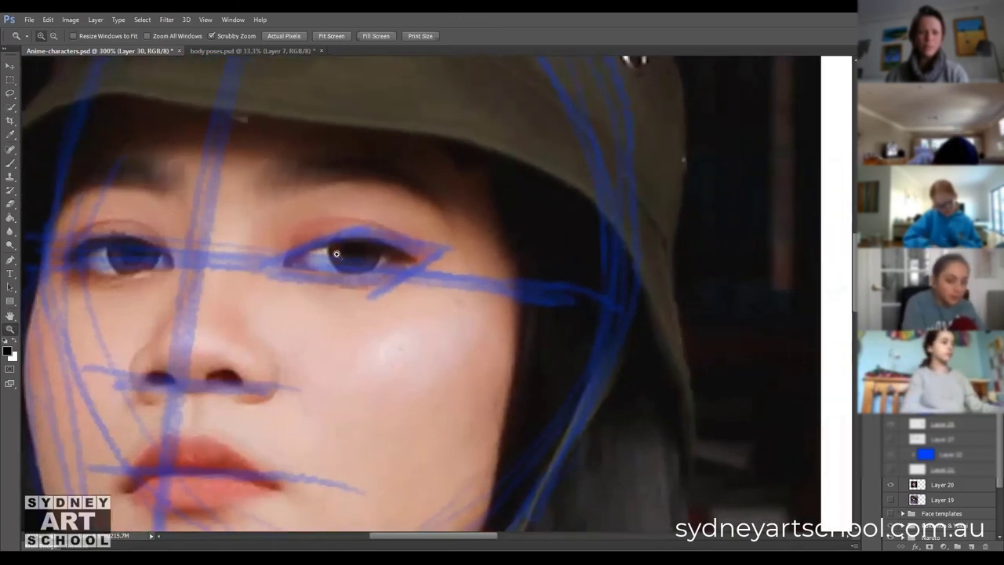
left_click(392, 296, "alt")
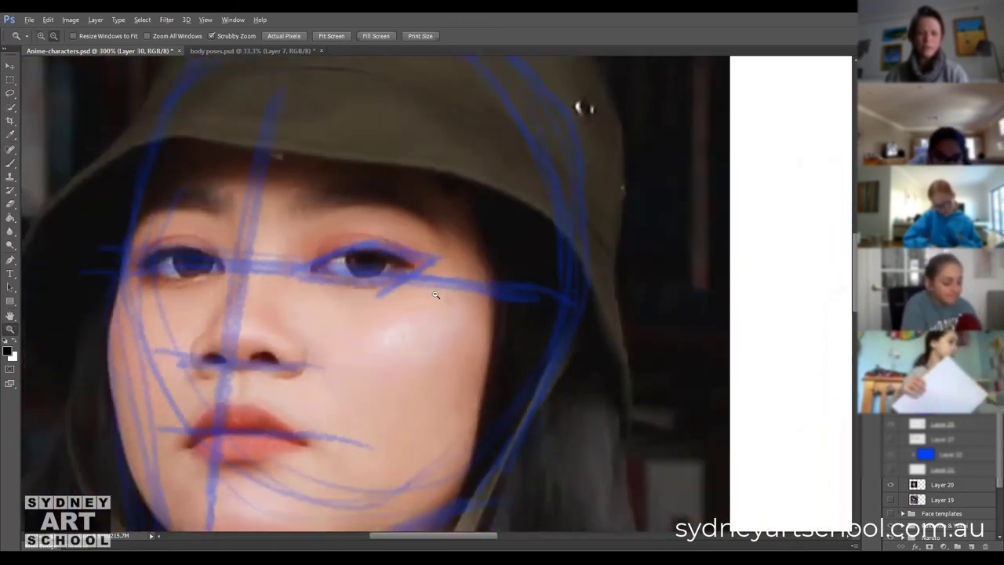
left_click(436, 295, "alt")
left_click(605, 284, "alt")
left_click_drag(604, 285, 316, 309)
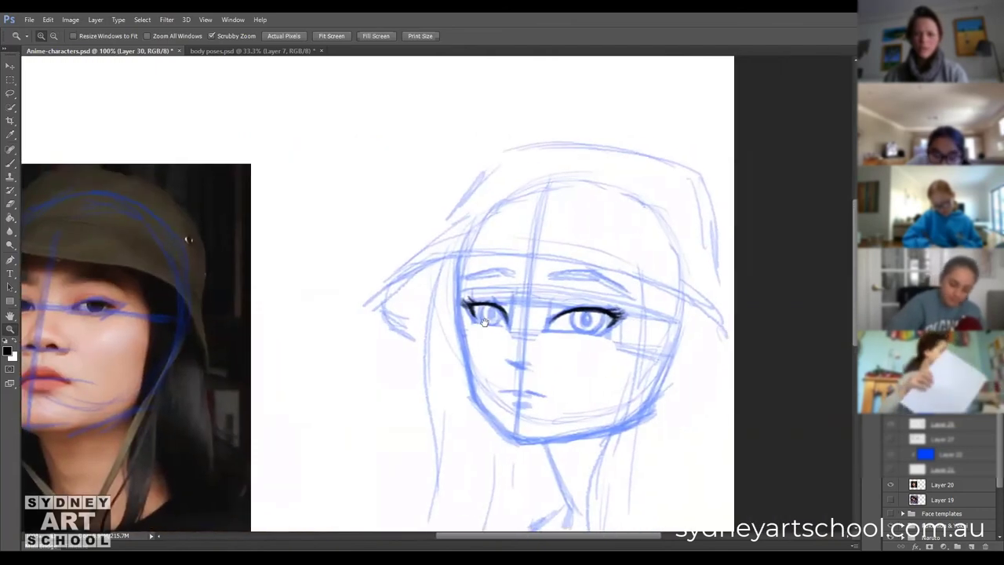
On the sketch layer, erase the blue irises of both eyes with a smaller eraser and redraw them below the upper lids.
key("b")
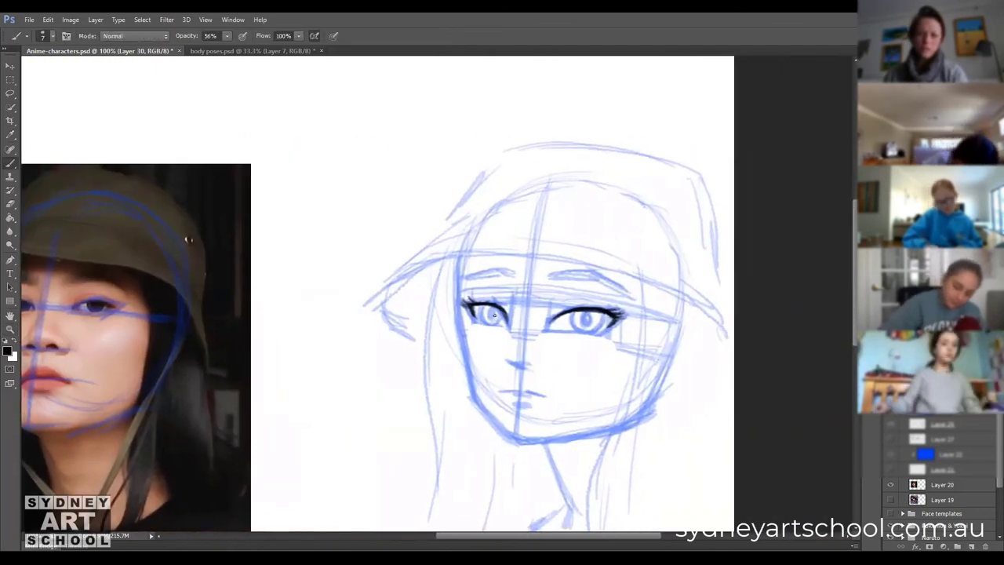
left_click(958, 424)
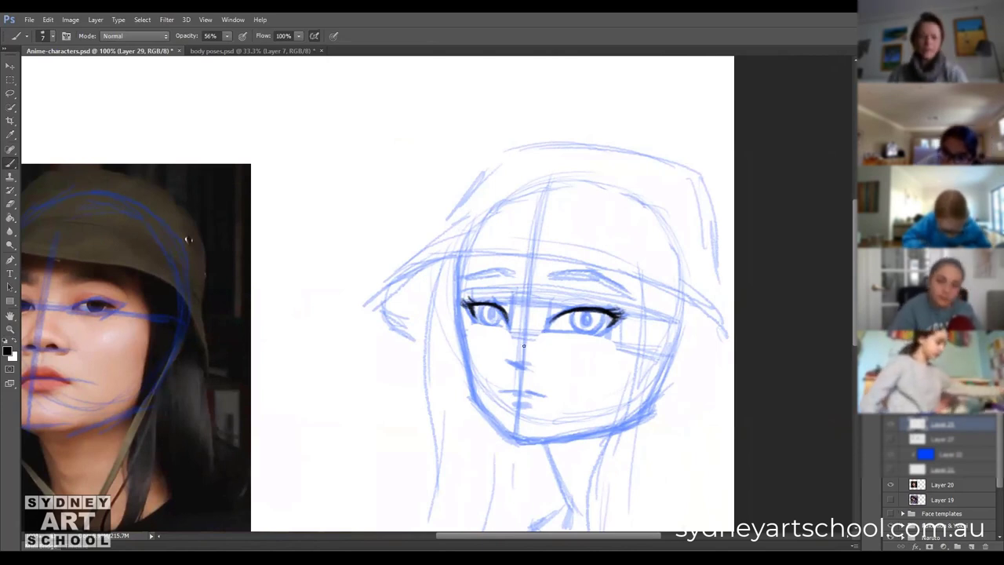
key("e")
key("bracketleft")
key("bracketleft")
key("bracketleft")
mouse_move(488, 328)
left_mouse_down()
mouse_move(484, 316)
mouse_move(496, 316)
left_mouse_up()
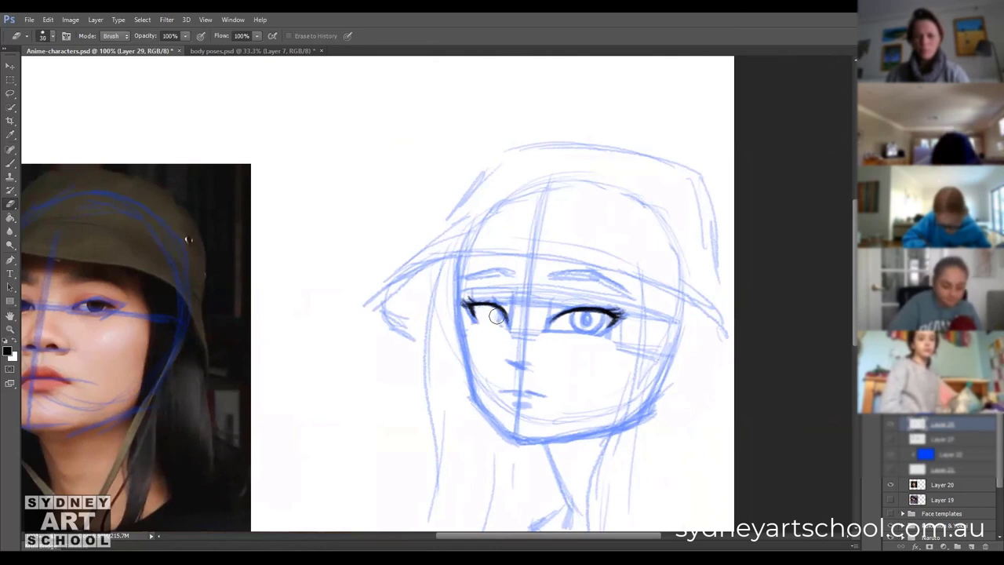
left_click_drag(588, 323, 596, 327)
key("b")
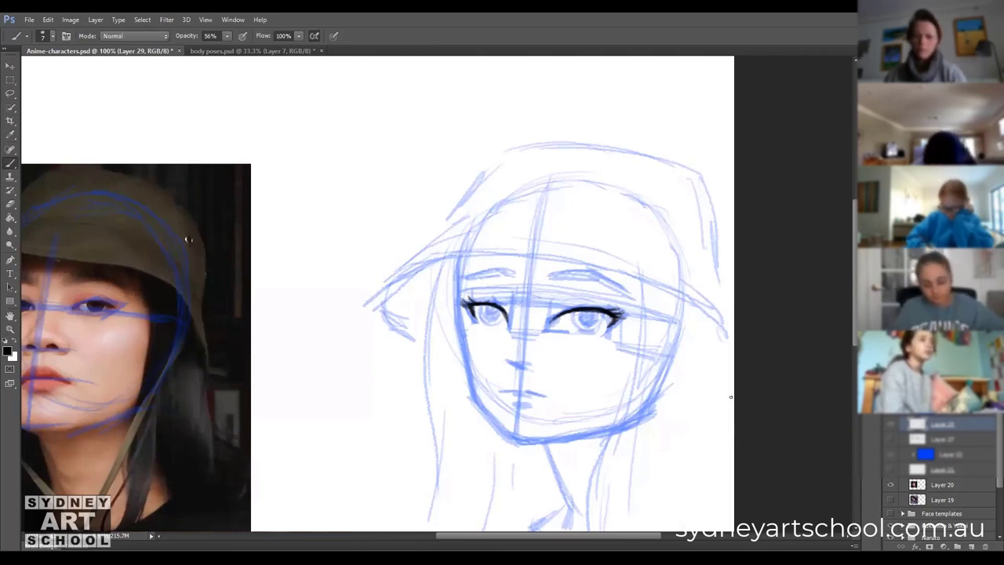
On Layer 30, ink both eyes' pupils, iris outlines and short lower lids in black.
key("ctrl+shift+alt+n")
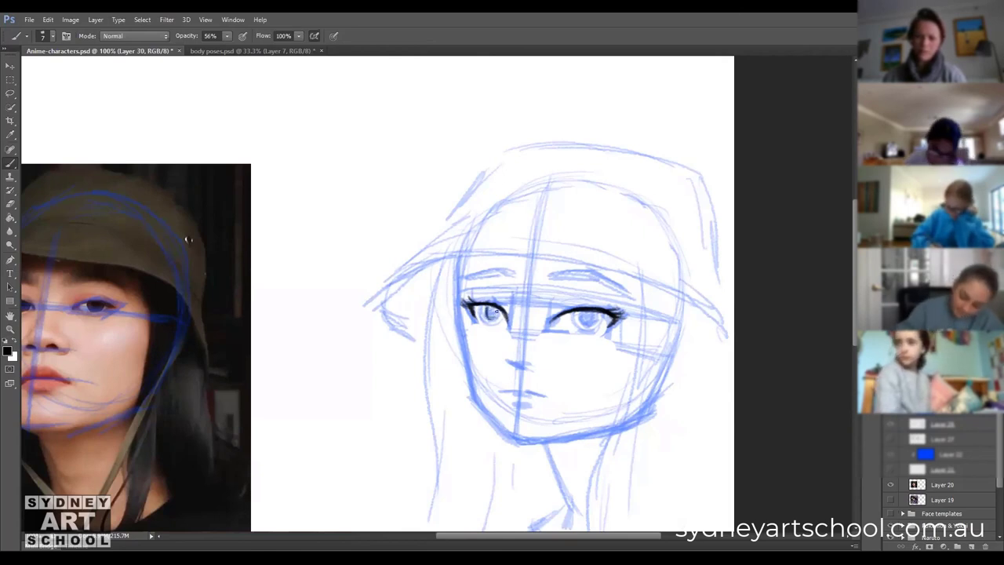
left_click_drag(489, 310, 494, 313)
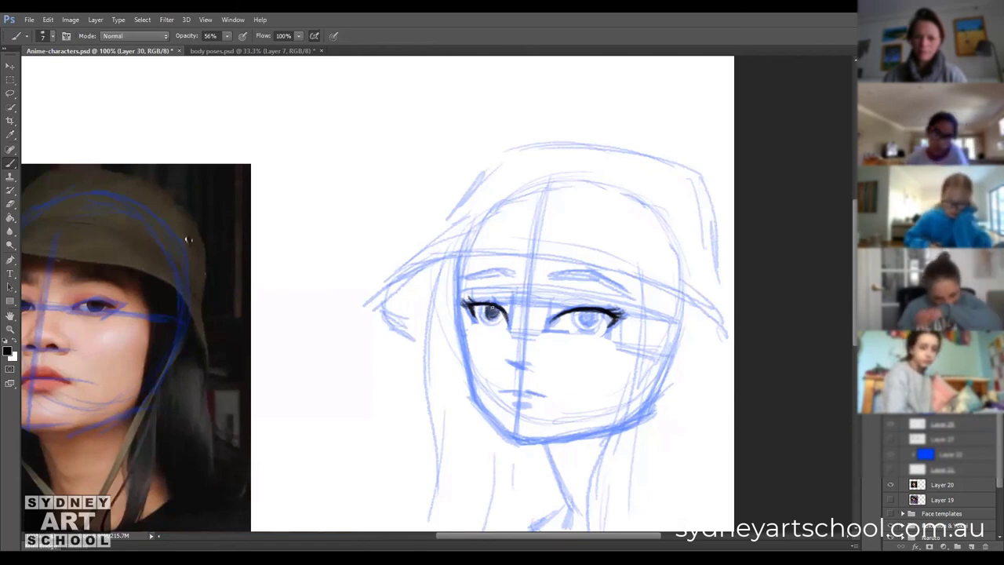
left_click_drag(488, 310, 481, 315)
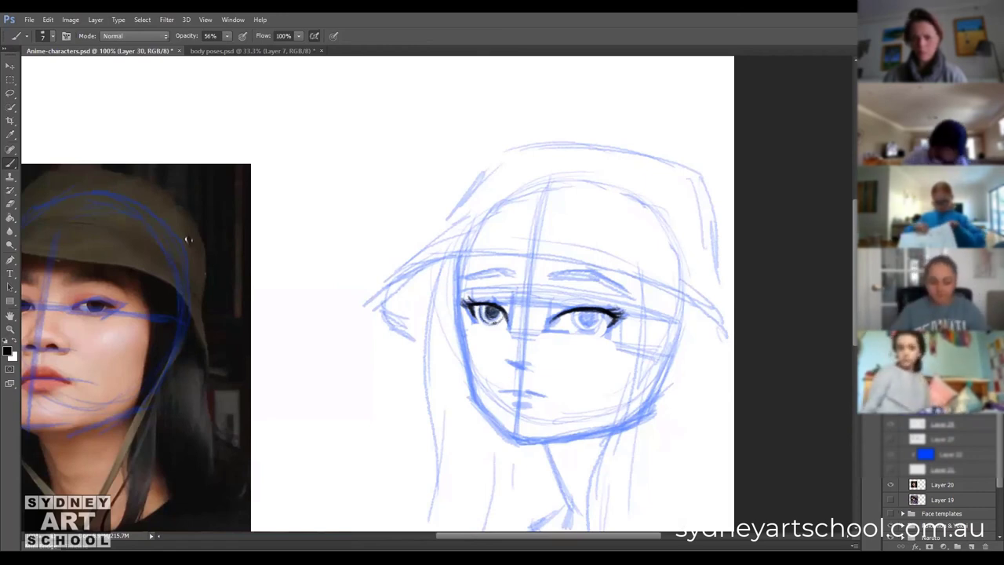
left_click_drag(587, 317, 582, 312)
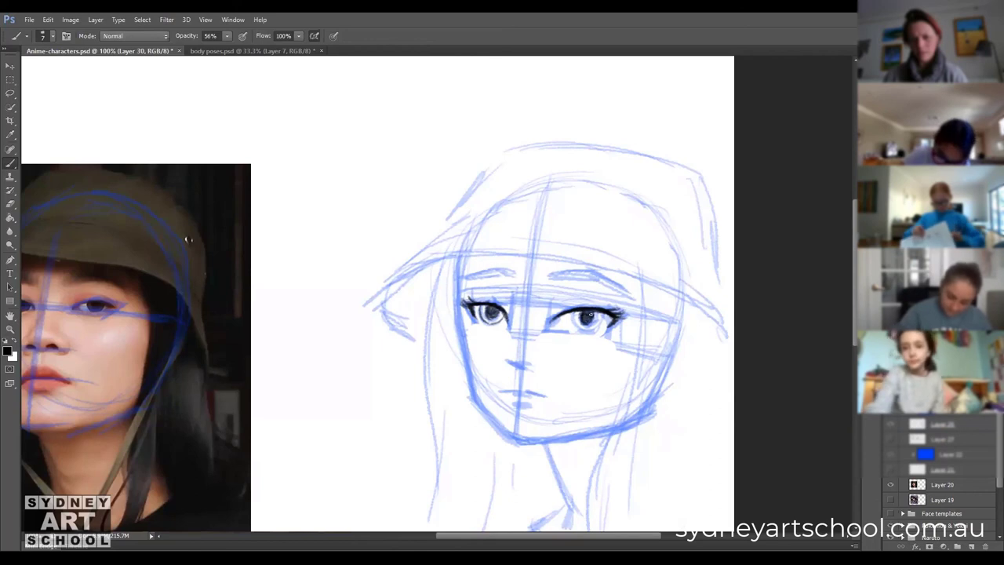
left_click(589, 319)
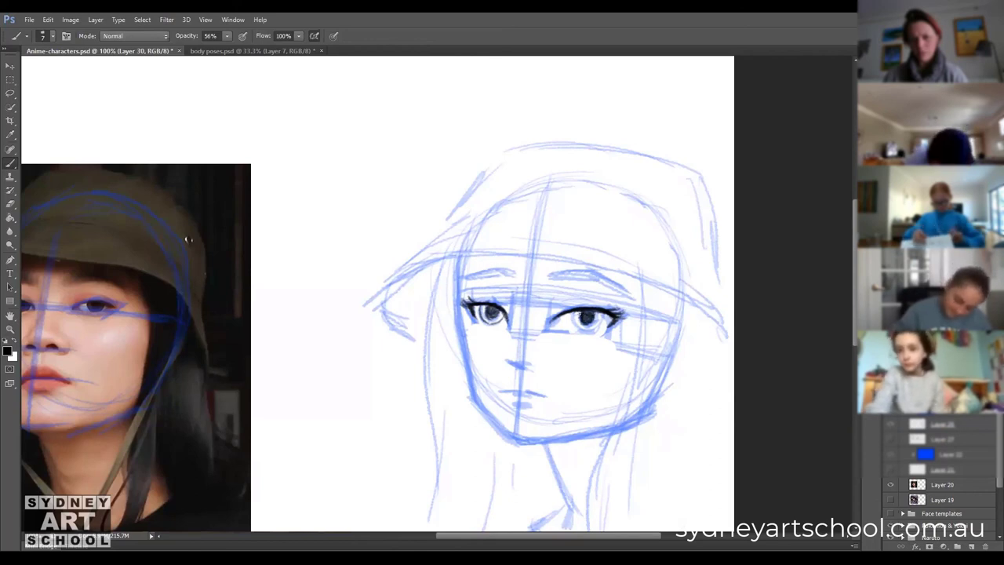
left_click(598, 322)
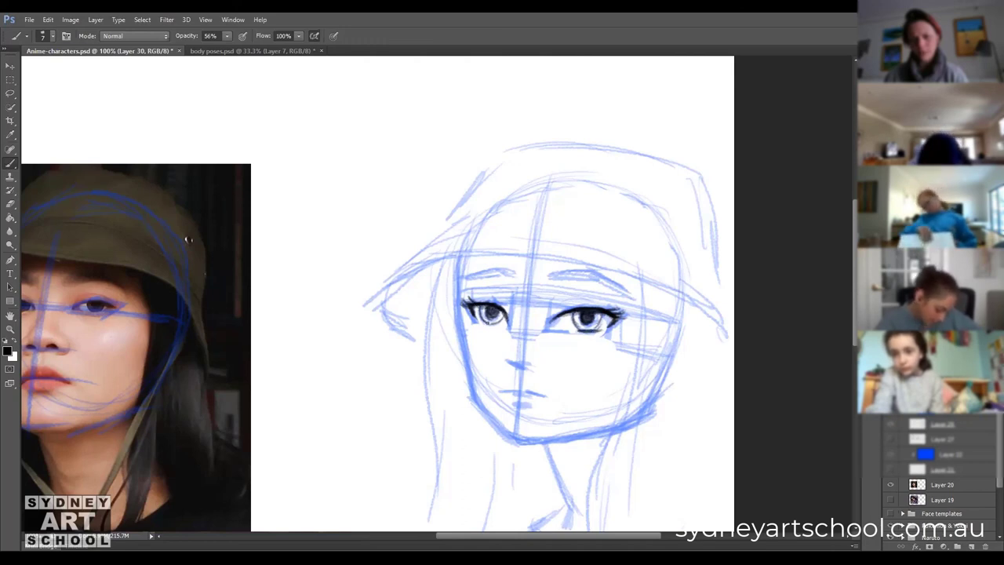
left_click_drag(484, 323, 497, 324)
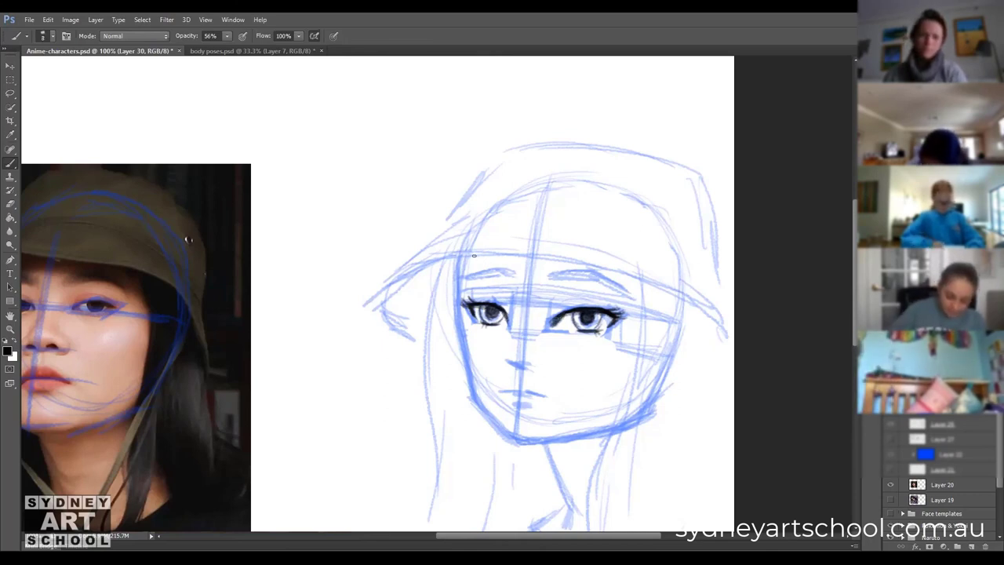
Ink thick black eyebrows, the nose and the mouth, and check the inked features with the blue sketch temporarily hidden.
mouse_move(461, 276)
left_mouse_down()
mouse_move(518, 264)
mouse_move(591, 269)
mouse_move(580, 275)
mouse_move(629, 293)
left_mouse_up()
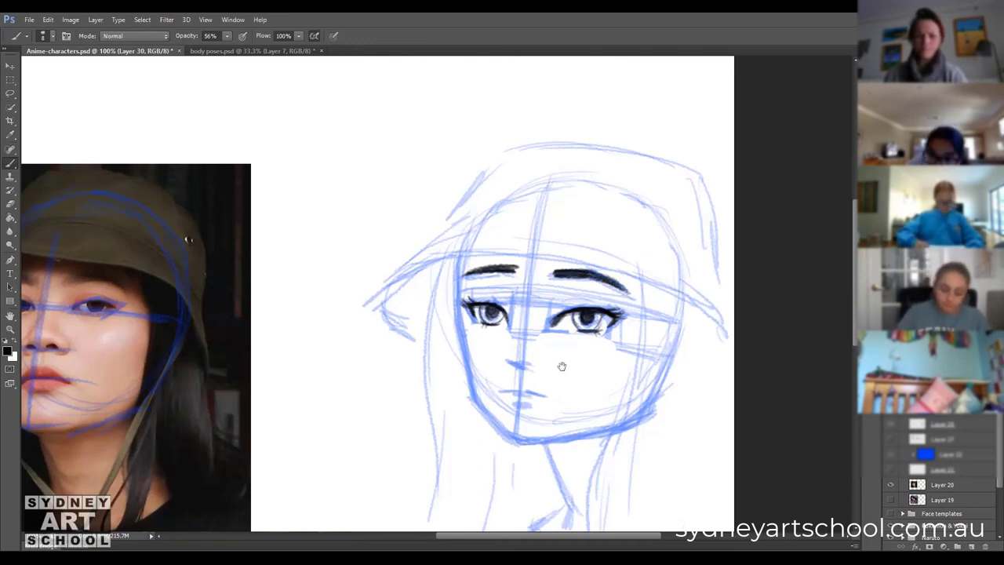
left_click_drag(566, 349, 543, 288)
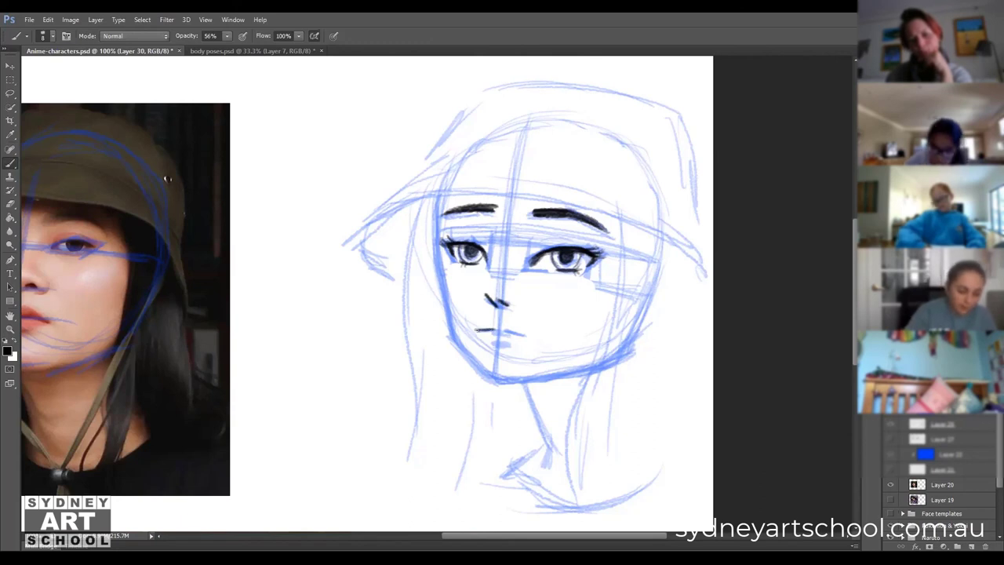
left_click_drag(500, 328, 527, 334)
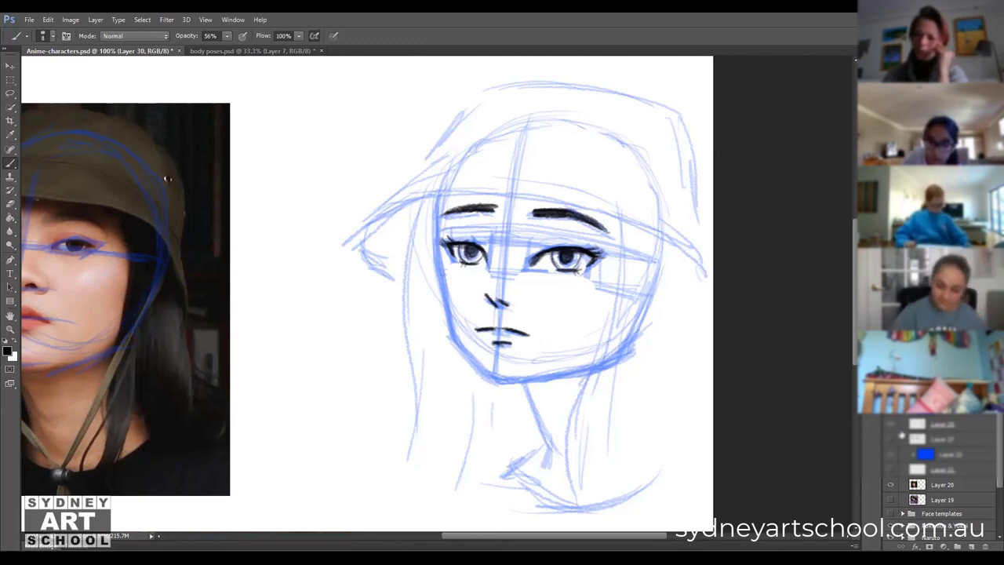
left_click(894, 428)
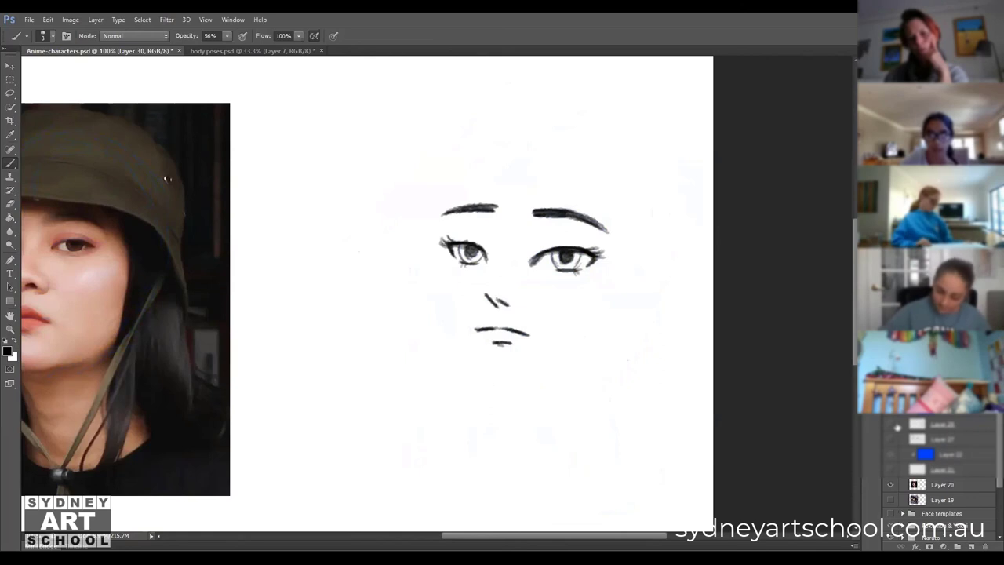
left_click(894, 425)
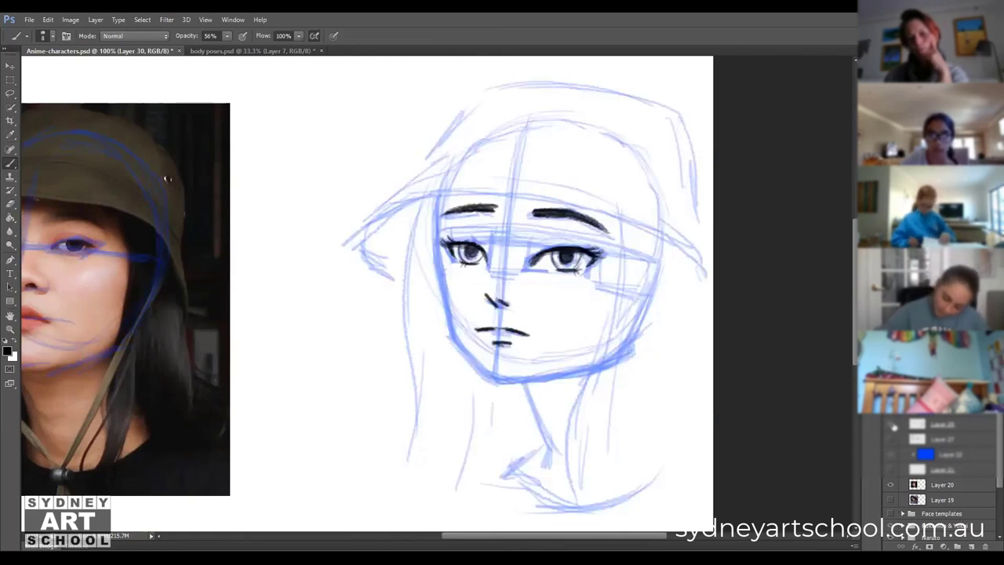
Ink the face outline from the left temple around the chin to the right jaw, and erase the jaw line's overshoot.
mouse_move(439, 205)
left_mouse_down()
mouse_move(436, 253)
mouse_move(439, 210)
left_mouse_up()
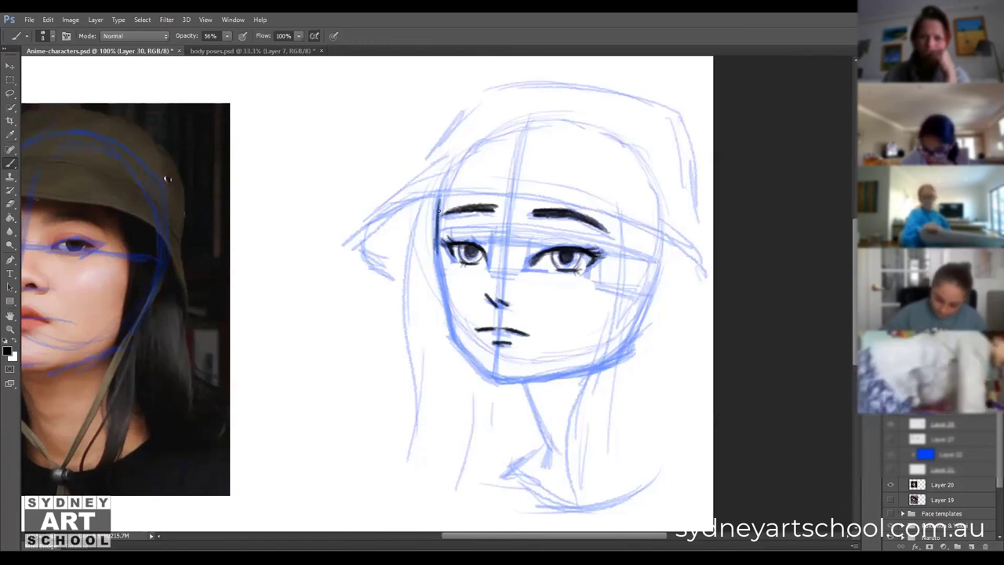
mouse_move(431, 270)
left_mouse_down()
mouse_move(522, 259)
mouse_move(429, 277)
mouse_move(458, 167)
mouse_move(430, 252)
mouse_move(437, 315)
mouse_move(478, 368)
left_mouse_up()
mouse_move(450, 335)
left_mouse_down()
mouse_move(485, 380)
mouse_move(498, 376)
mouse_move(478, 372)
mouse_move(517, 377)
left_mouse_up()
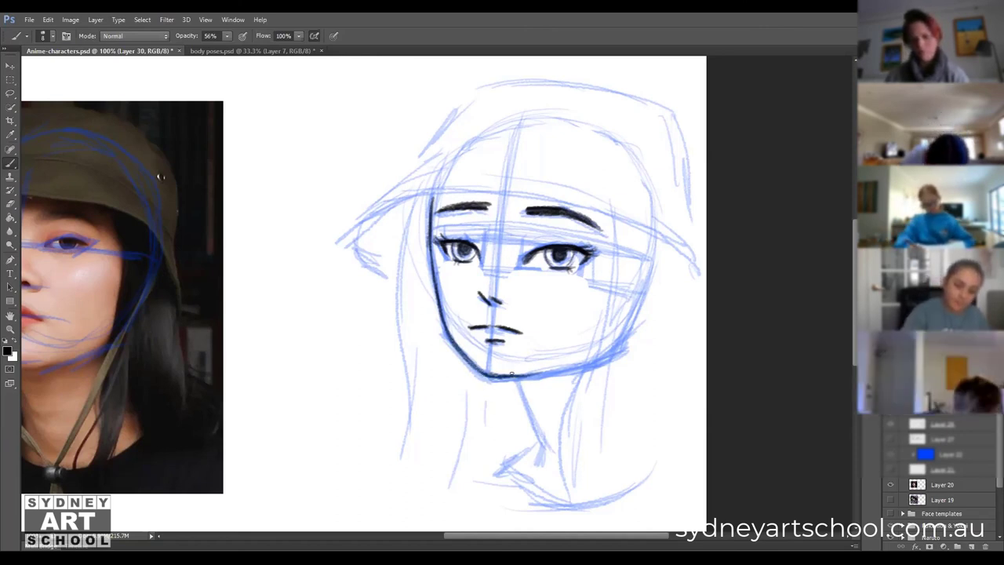
left_click_drag(526, 375, 572, 367)
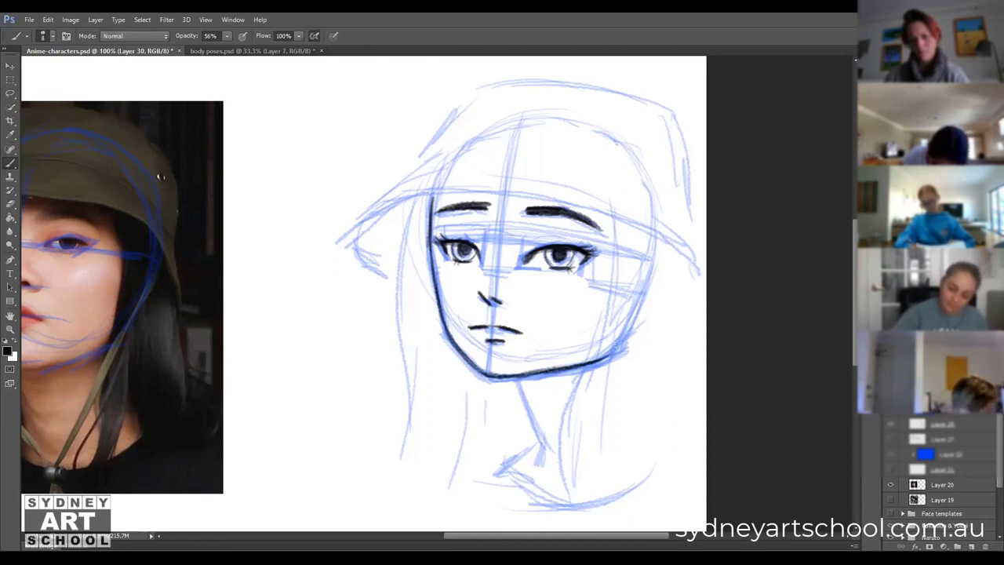
mouse_move(612, 261)
left_mouse_down()
mouse_move(526, 224)
mouse_move(562, 250)
left_mouse_up()
key("e")
mouse_move(549, 353)
left_mouse_down()
mouse_move(538, 339)
mouse_move(525, 367)
left_mouse_up()
key("b")
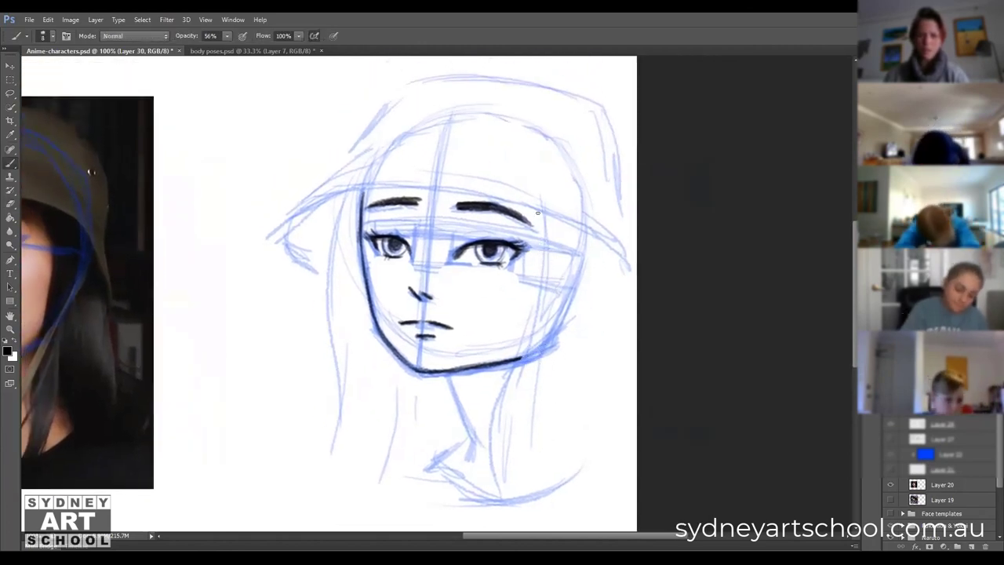
Ink long hair strands falling from under the hat on the right side of the face, past the jaw and neck.
left_click_drag(538, 222, 530, 323)
left_click_drag(537, 287, 496, 470)
left_click_drag(510, 363, 500, 498)
left_click_drag(502, 398, 506, 513)
left_click_drag(505, 427, 514, 527)
left_click_drag(500, 454, 516, 524)
mouse_move(560, 369)
left_mouse_down()
mouse_move(577, 238)
mouse_move(541, 494)
left_mouse_up()
mouse_move(604, 247)
left_mouse_down()
mouse_move(591, 362)
mouse_move(571, 419)
left_mouse_up()
mouse_move(591, 347)
left_mouse_down()
mouse_move(587, 496)
mouse_move(604, 305)
mouse_move(585, 510)
left_mouse_up()
left_click_drag(610, 311, 586, 514)
left_click_drag(610, 253, 609, 342)
left_click_drag(612, 248, 612, 343)
Ink the long hair strands hanging from under the hat on the left side of the face.
left_click_drag(348, 196, 327, 294)
left_click_drag(339, 220, 329, 388)
left_click_drag(337, 325, 333, 484)
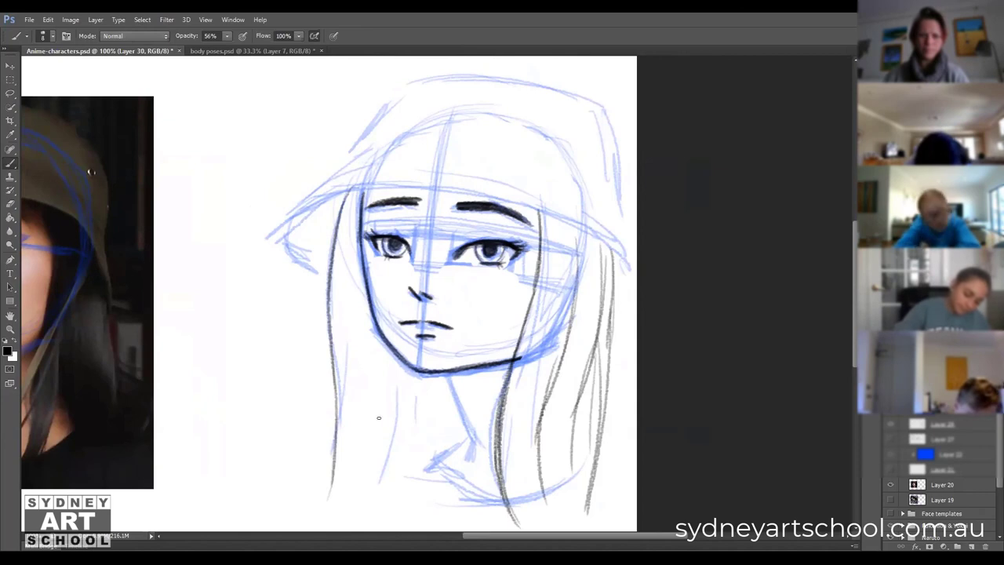
left_click_drag(378, 332, 374, 482)
left_click_drag(408, 369, 398, 487)
Ink the neck line below the chin and the curved collar and shoulder lines at its base.
left_click_drag(449, 372, 475, 446)
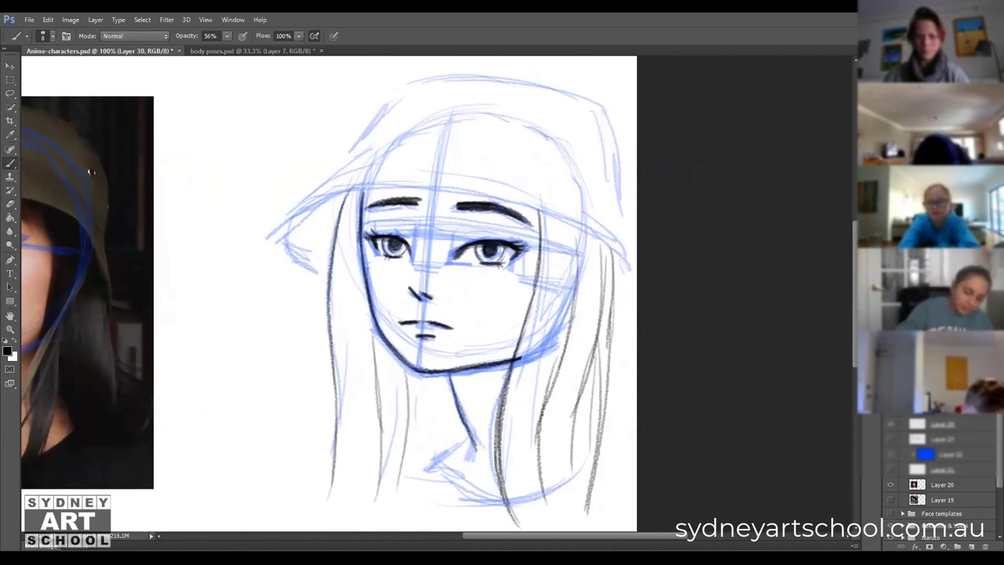
mouse_move(467, 437)
left_mouse_down()
mouse_move(449, 456)
mouse_move(470, 452)
mouse_move(445, 454)
mouse_move(479, 499)
left_mouse_up()
left_click_drag(444, 451, 491, 500)
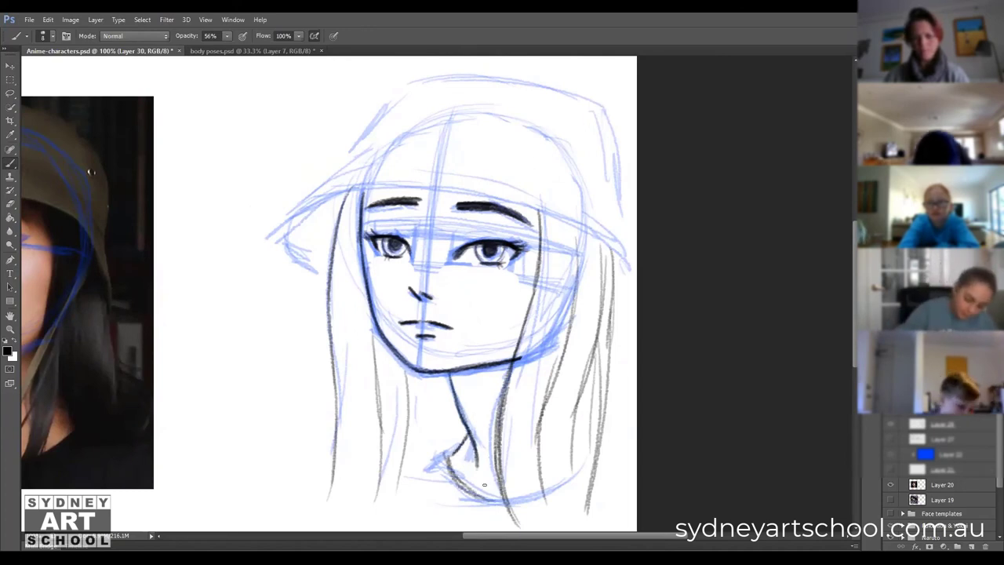
left_click_drag(469, 438, 427, 510)
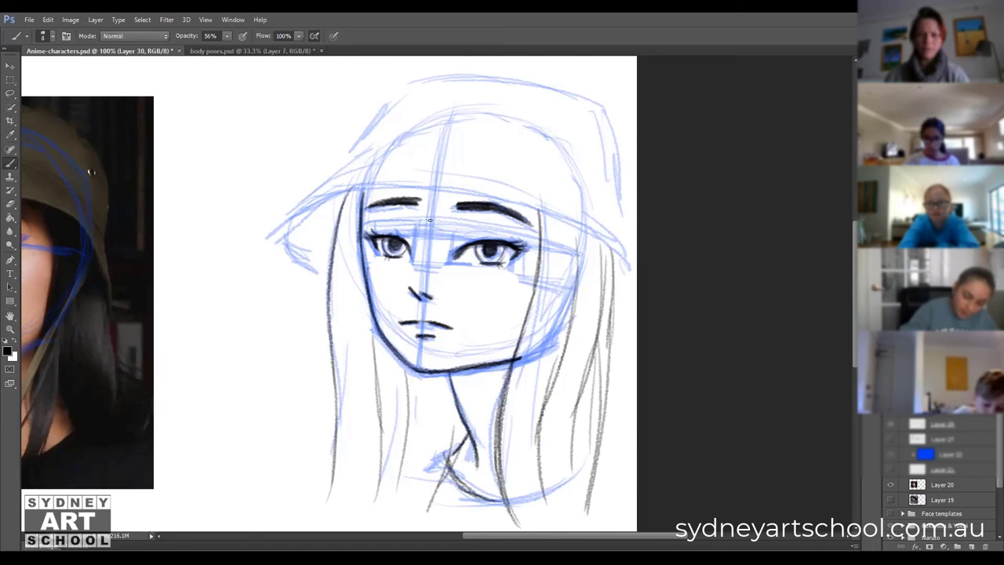
Ink the bucket hat's brim with its folded left side, curved lower edge and a second parallel edge line.
mouse_move(291, 243)
left_mouse_down()
mouse_move(287, 177)
mouse_move(283, 234)
left_mouse_up()
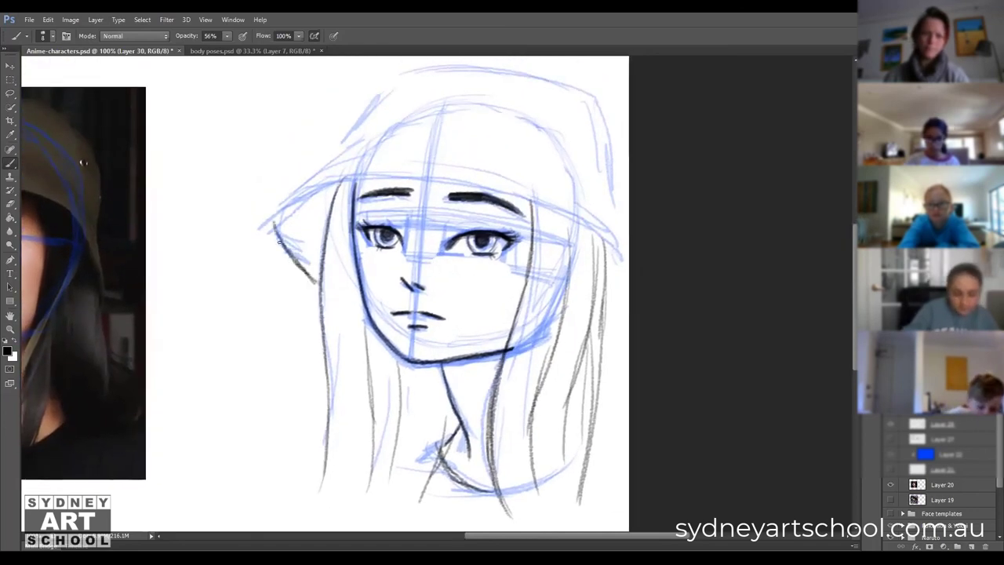
mouse_move(345, 175)
left_mouse_down()
mouse_move(291, 197)
mouse_move(367, 171)
left_mouse_up()
mouse_move(430, 174)
left_mouse_down()
mouse_move(359, 173)
mouse_move(458, 178)
mouse_move(541, 200)
mouse_move(624, 259)
left_mouse_up()
left_click_drag(518, 192, 628, 257)
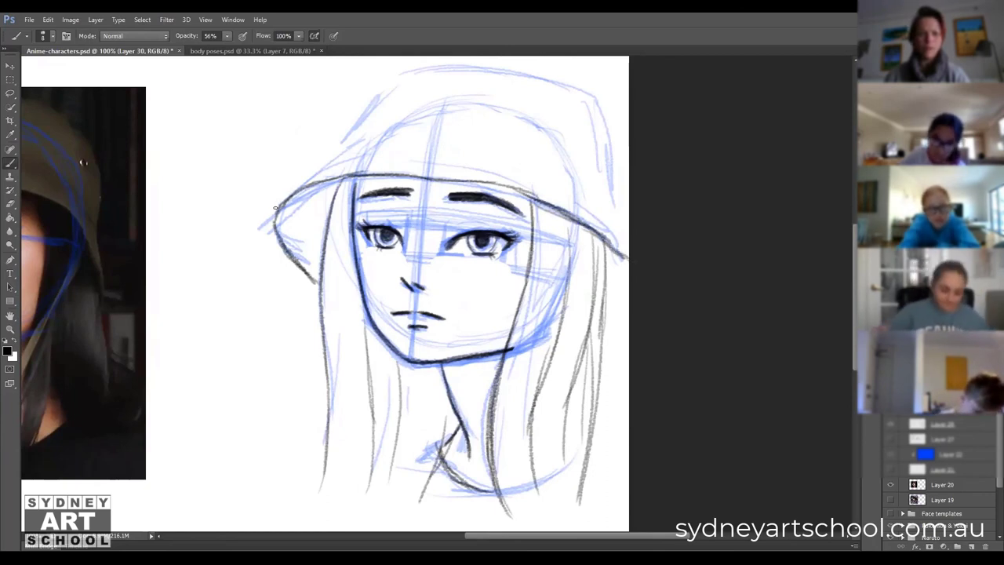
left_click_drag(326, 171, 403, 163)
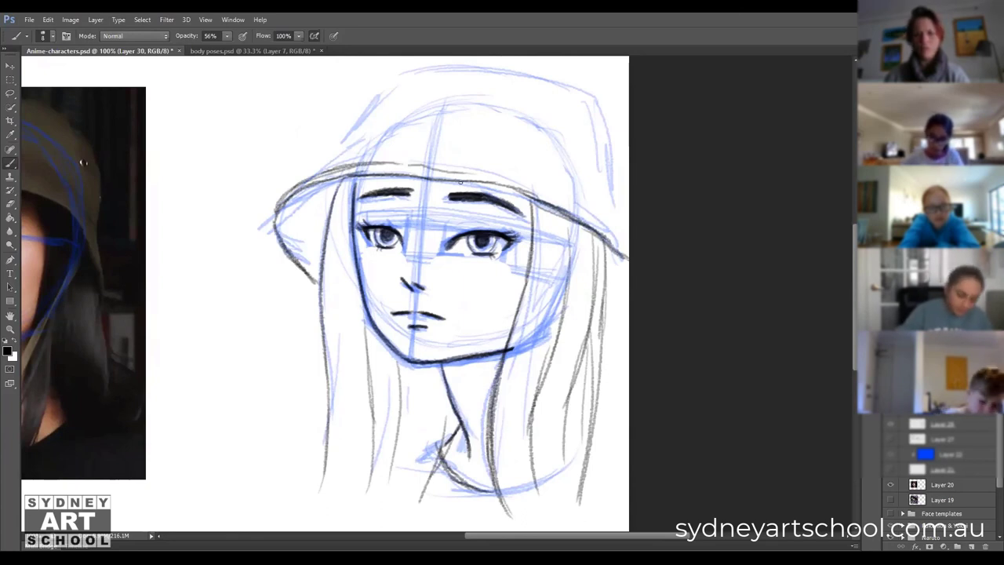
mouse_move(462, 174)
left_mouse_down()
mouse_move(520, 180)
mouse_move(510, 174)
mouse_move(625, 240)
left_mouse_up()
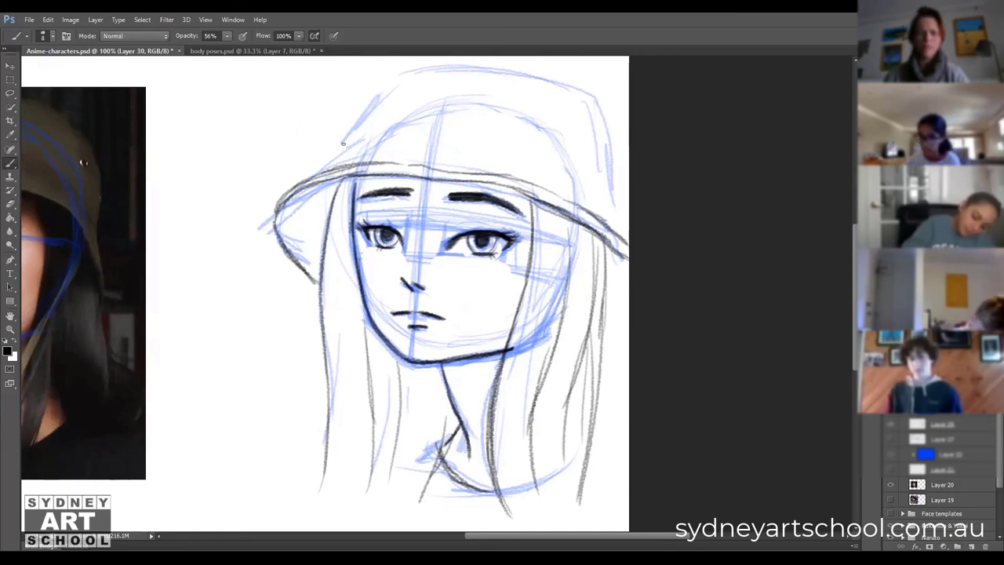
left_click_drag(287, 188, 323, 167)
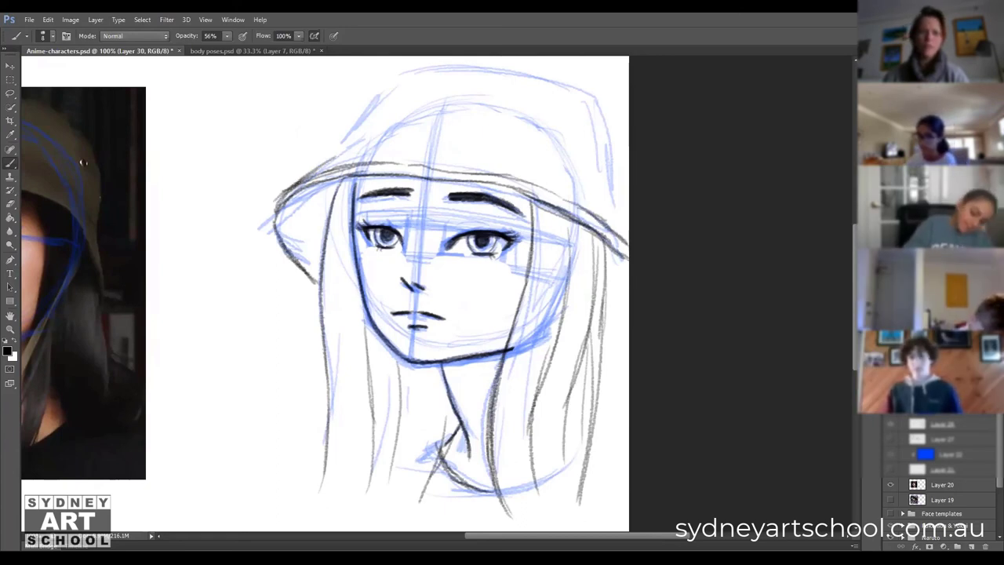
Ink the seam between brim and crown, and outline the sides and top of the bucket hat's crown.
mouse_move(432, 125)
left_mouse_down()
mouse_move(402, 129)
mouse_move(454, 126)
mouse_move(531, 149)
left_mouse_up()
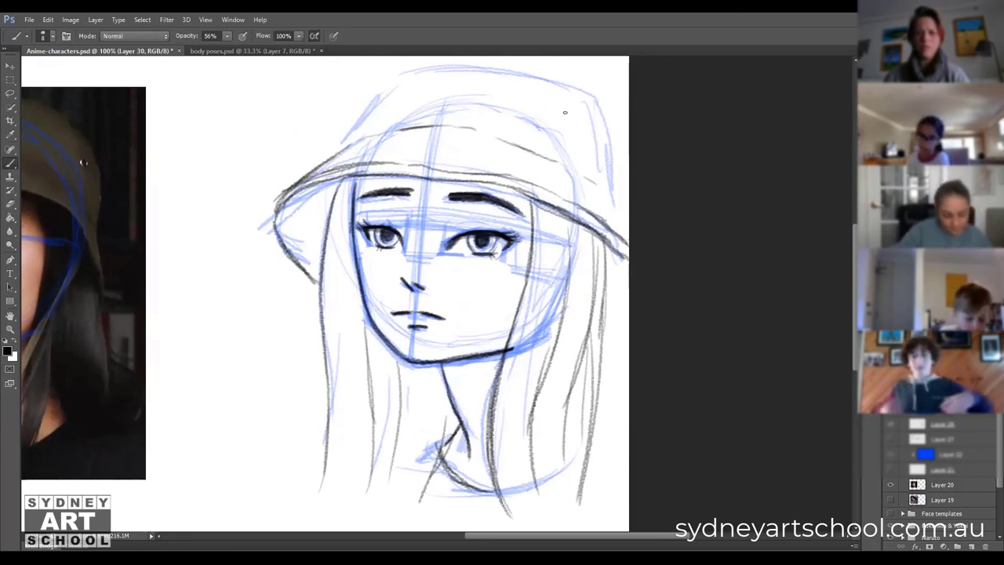
left_click_drag(345, 146, 373, 105)
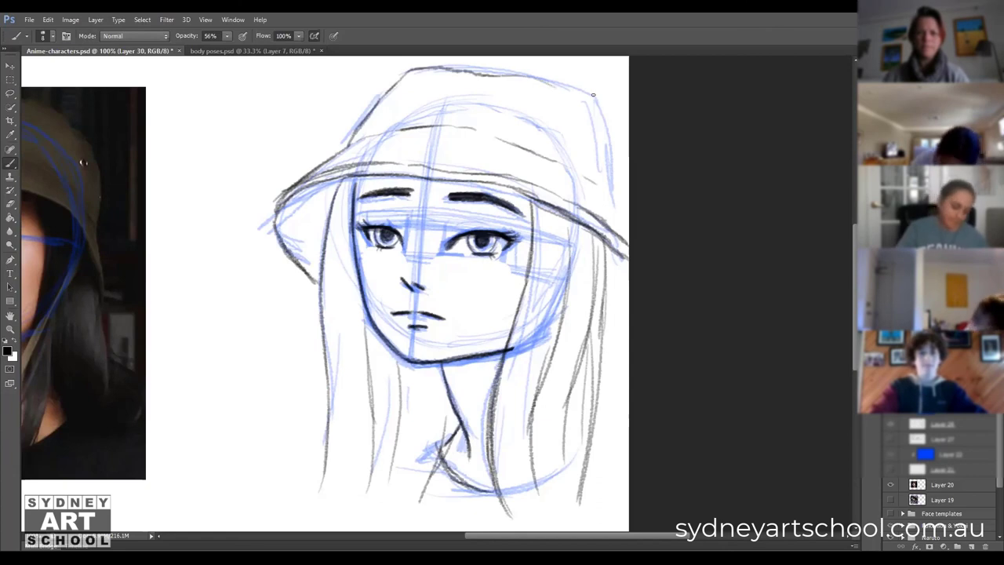
left_click_drag(581, 95, 609, 146)
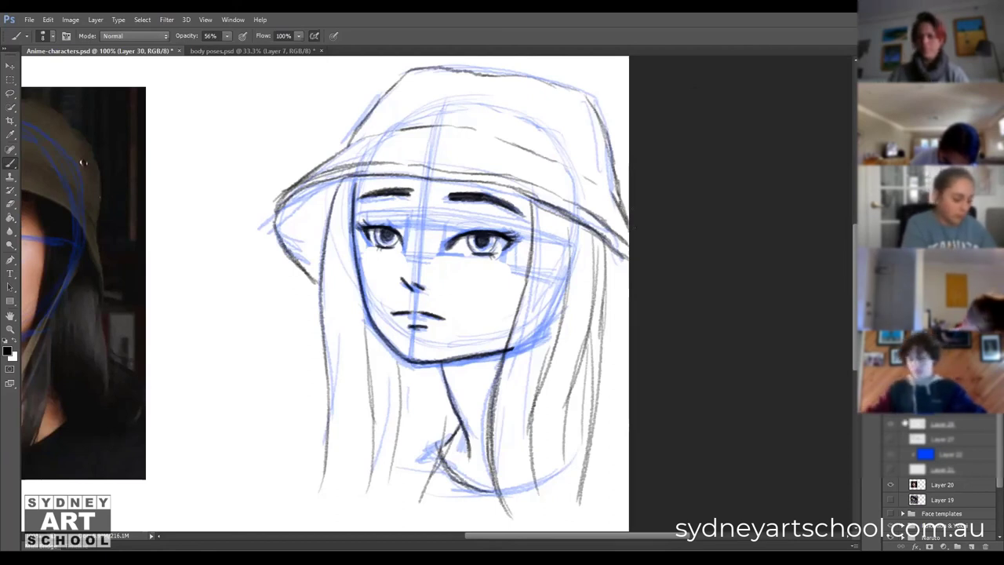
Hide the blue sketch layer and erase the end of the jaw line where it passes the right hair strand.
left_click(892, 426)
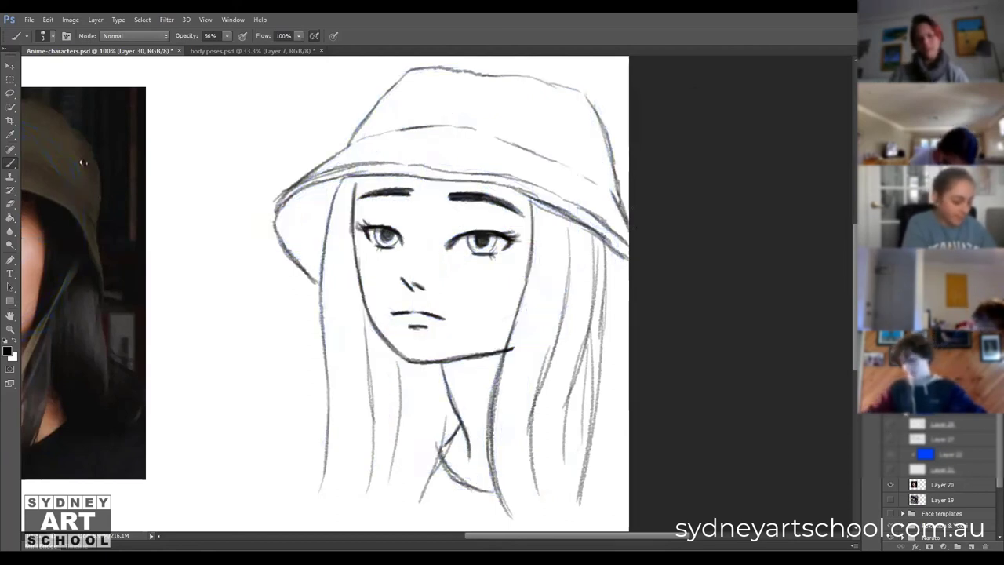
key("e")
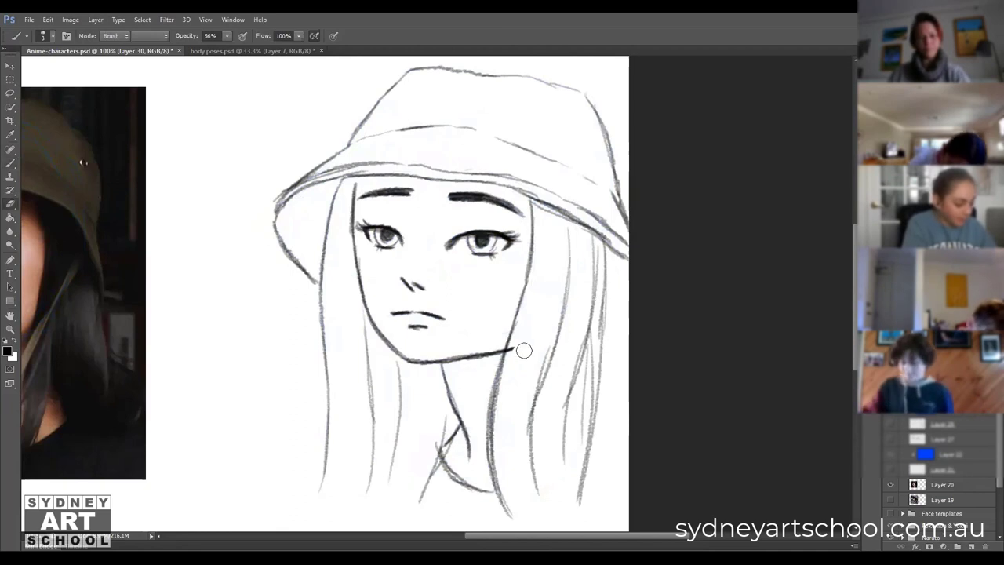
mouse_move(341, 347)
left_mouse_down()
mouse_move(480, 350)
mouse_move(505, 345)
mouse_move(461, 350)
mouse_move(500, 337)
mouse_move(469, 337)
mouse_move(439, 345)
mouse_move(527, 332)
mouse_move(532, 341)
mouse_move(430, 335)
left_mouse_up()
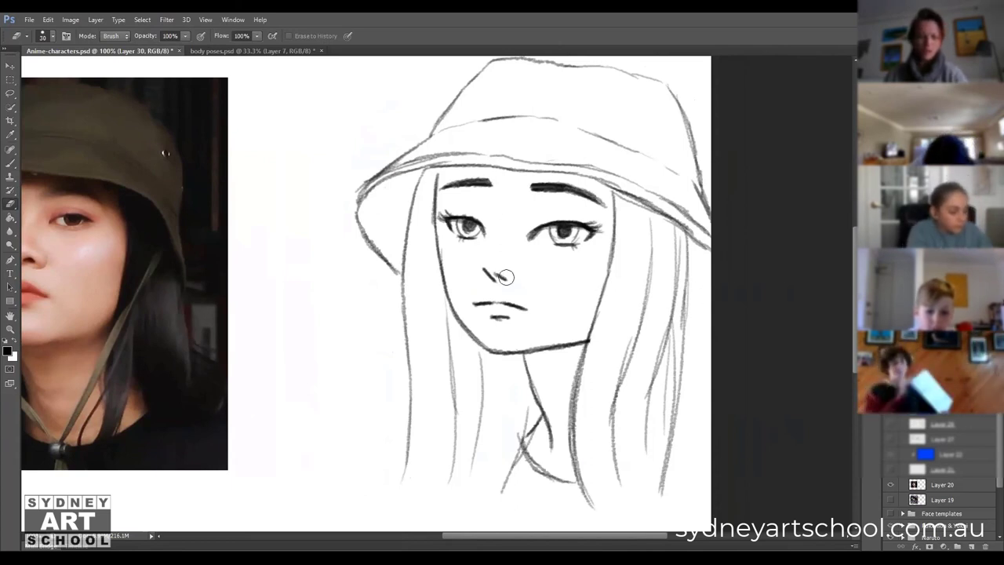
Shade the irises of both eyes grey around the dark pupils with the brush at 200% zoom.
key("z")
left_click(461, 225)
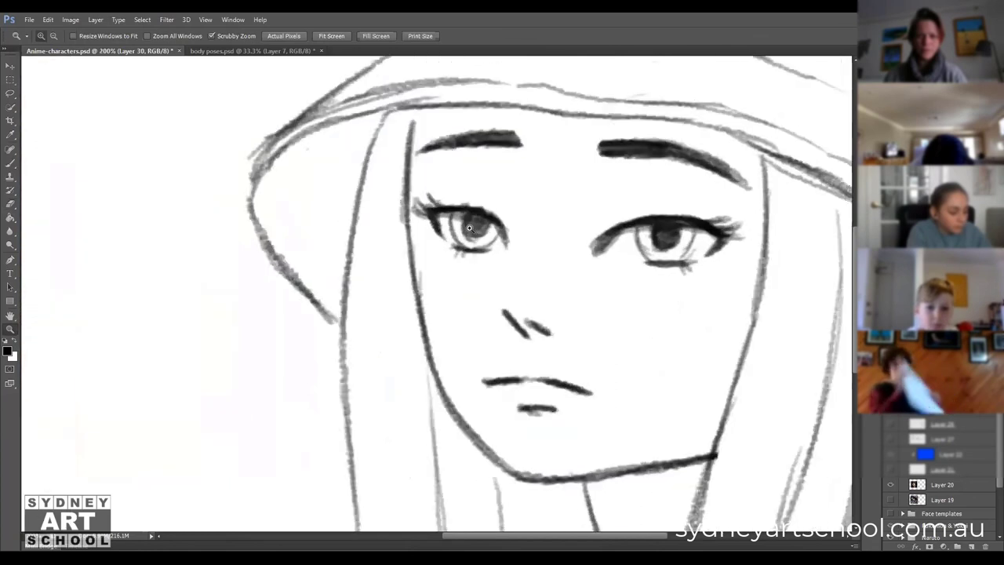
left_click_drag(520, 239, 451, 258)
key("b")
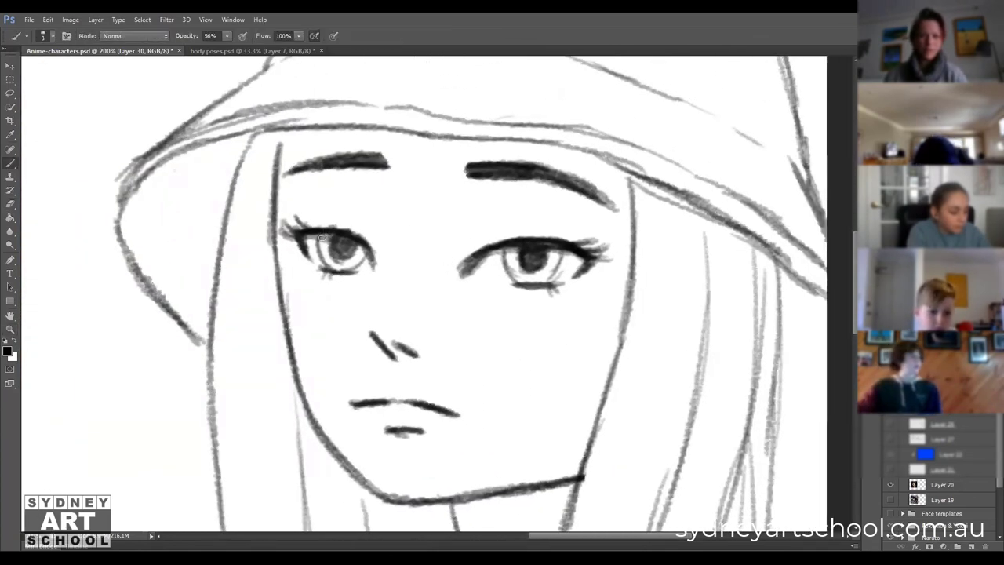
left_click_drag(329, 243, 343, 258)
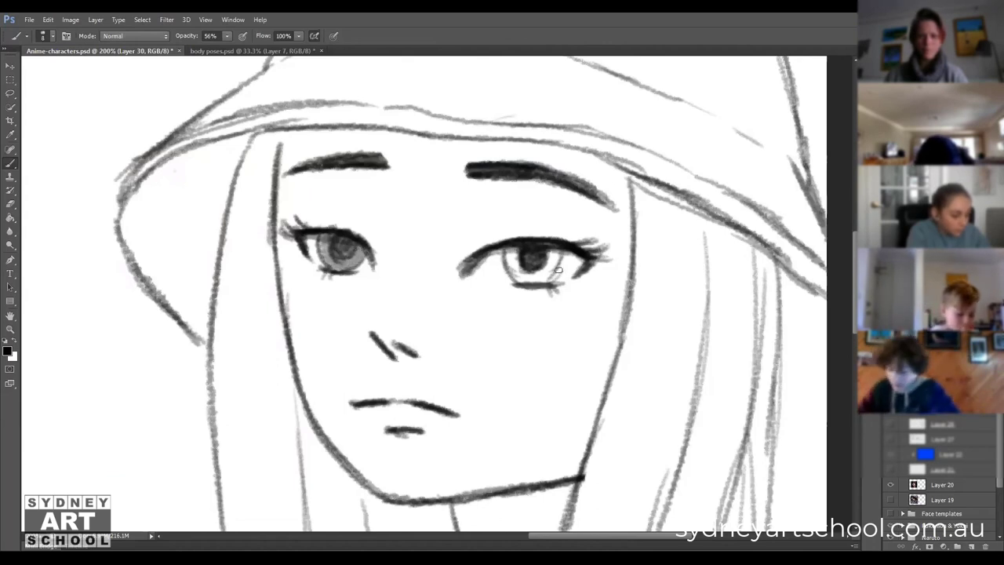
left_click_drag(523, 276, 554, 259)
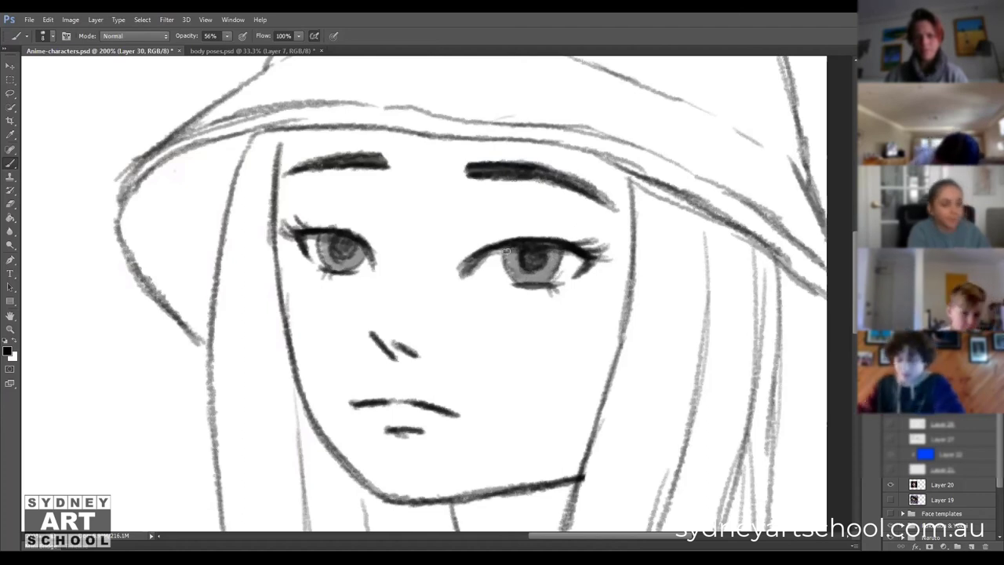
Darken the upper part of both irises and add a small white highlight to each eye.
left_click_drag(509, 262, 553, 265)
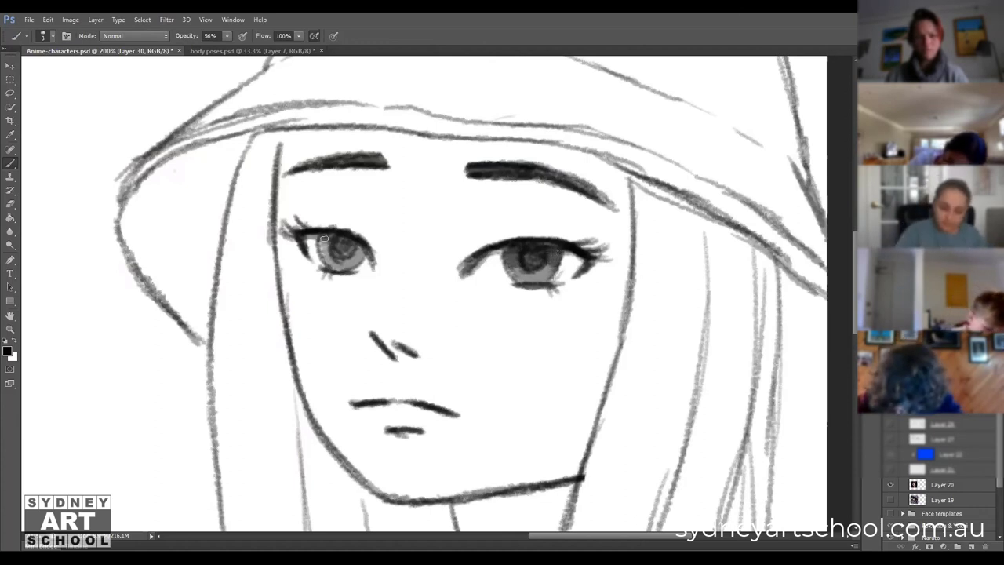
left_click_drag(354, 249, 340, 235)
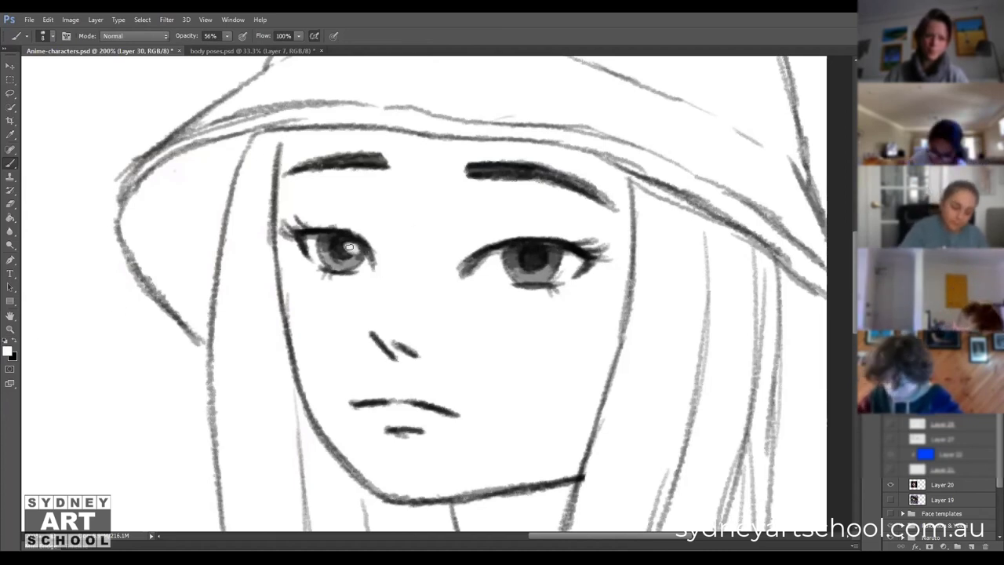
left_click(546, 254)
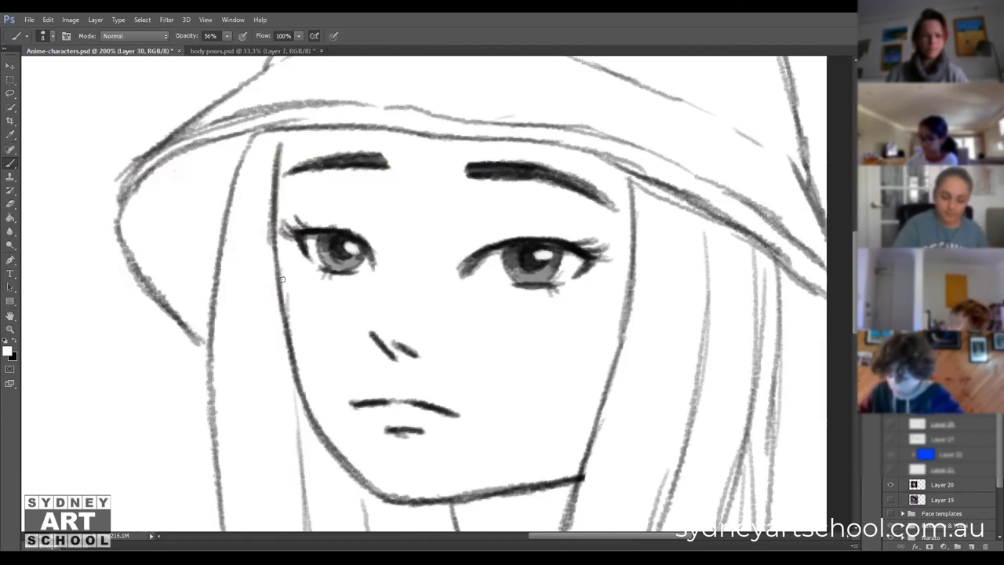
Switch back to black, fill in the lower lip shadow, and draw and shade the side of the nose bridge.
left_click(15, 342)
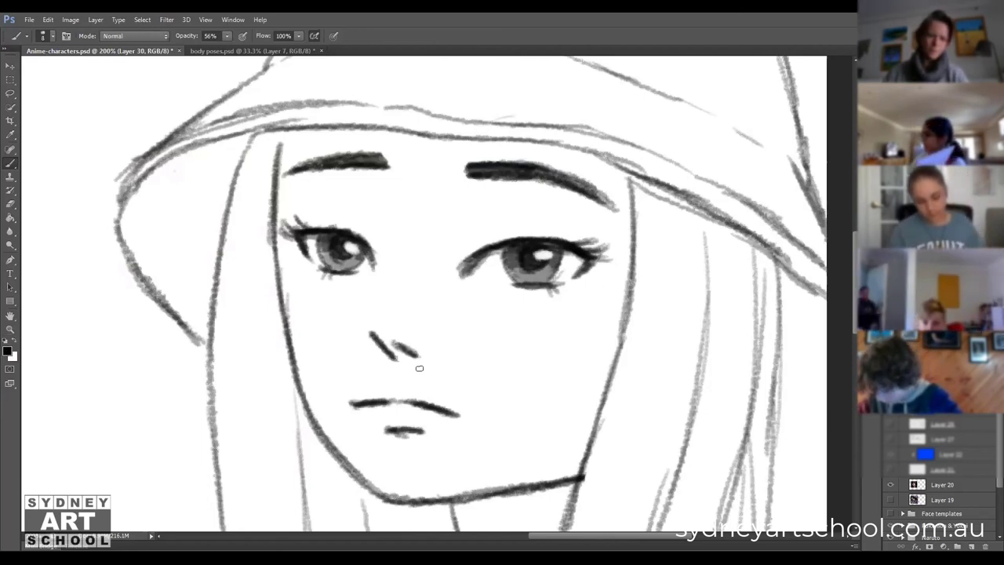
mouse_move(386, 427)
left_mouse_down()
mouse_move(410, 437)
mouse_move(398, 444)
mouse_move(418, 438)
left_mouse_up()
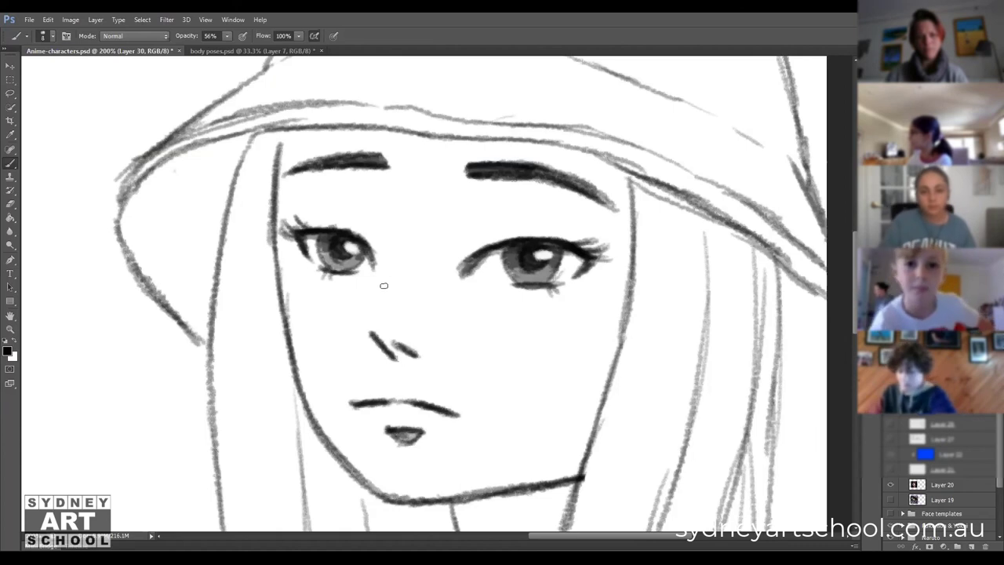
left_click_drag(392, 265, 372, 332)
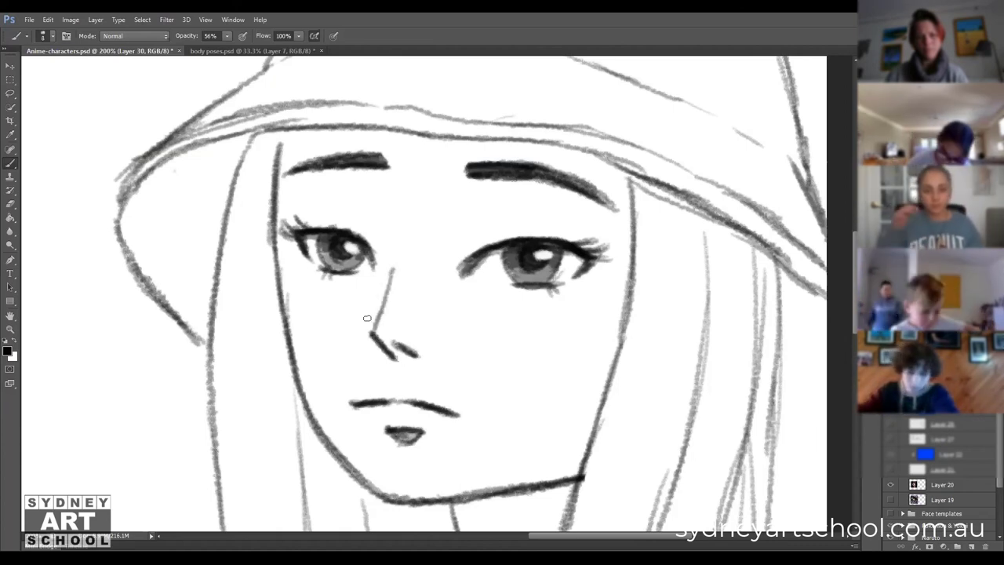
left_click_drag(392, 267, 370, 332)
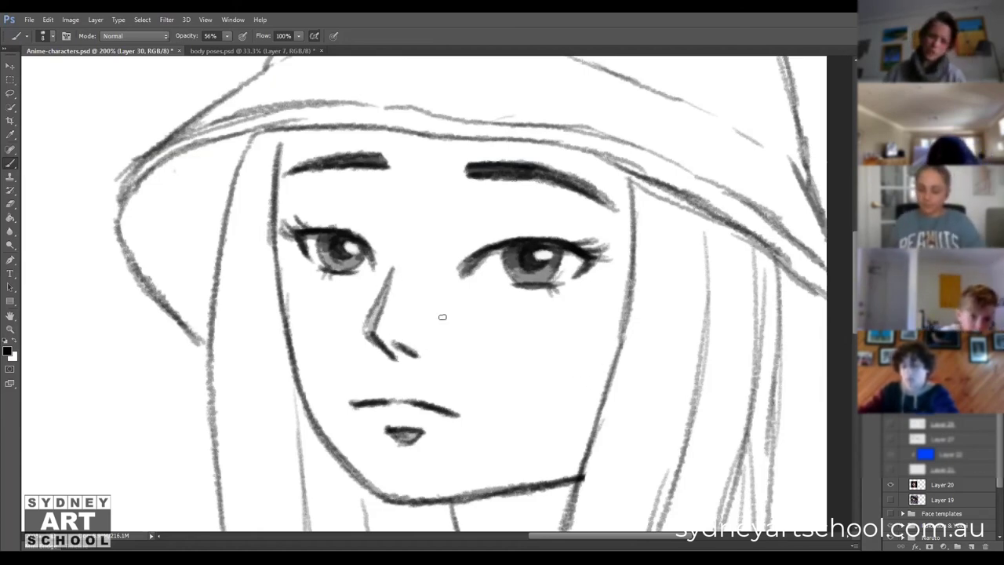
Fill the neck area beneath the jaw with a grey shadow using the brush at 56% opacity.
key("z")
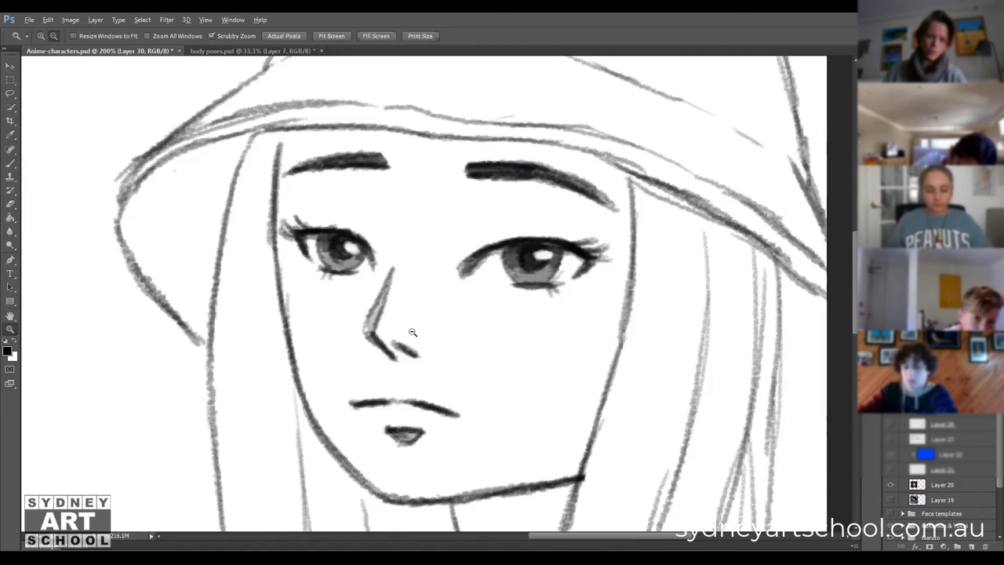
left_click(416, 328, "alt")
mouse_move(482, 392)
left_mouse_down()
mouse_move(529, 285)
mouse_move(625, 360)
left_mouse_up()
left_click_drag(557, 363, 488, 358)
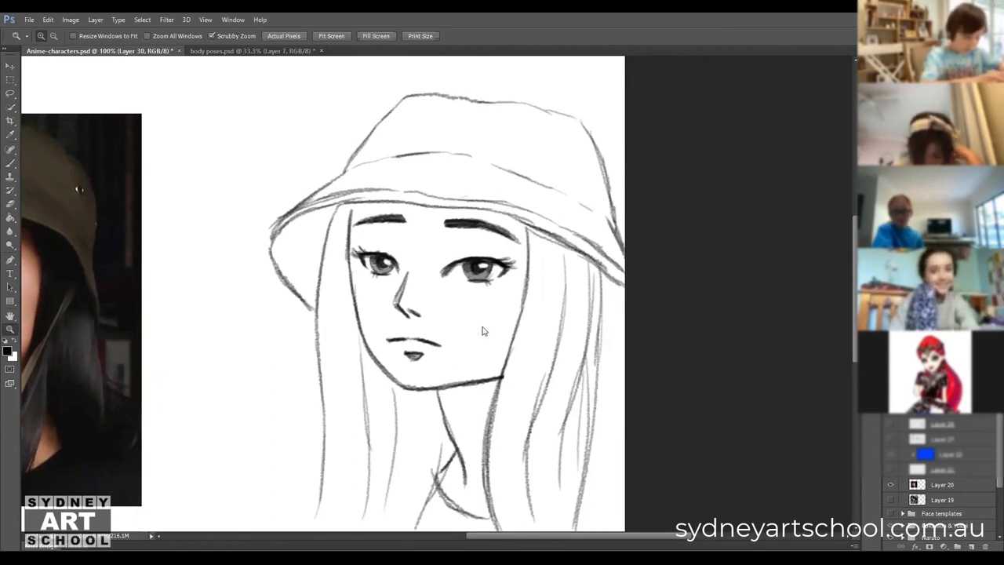
left_click_drag(424, 375, 509, 317)
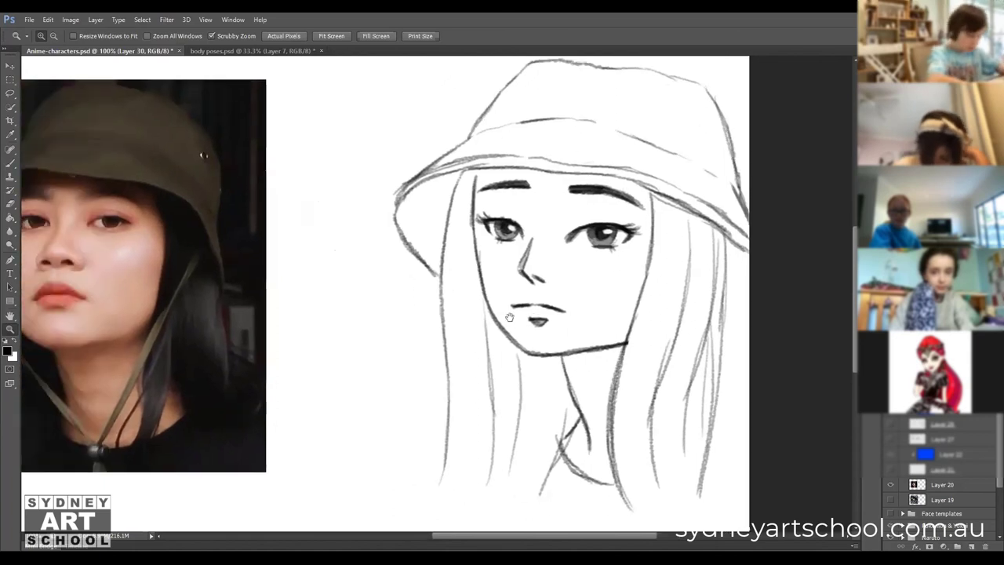
key("b")
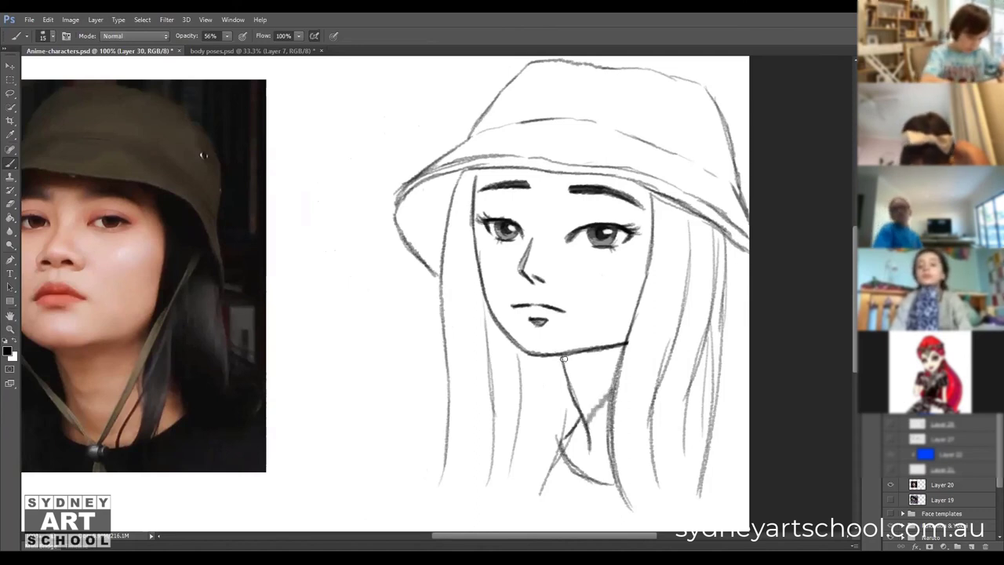
mouse_move(592, 352)
left_mouse_down()
mouse_move(579, 369)
mouse_move(611, 349)
mouse_move(580, 388)
mouse_move(599, 369)
mouse_move(588, 404)
mouse_move(596, 392)
mouse_move(582, 378)
left_mouse_up()
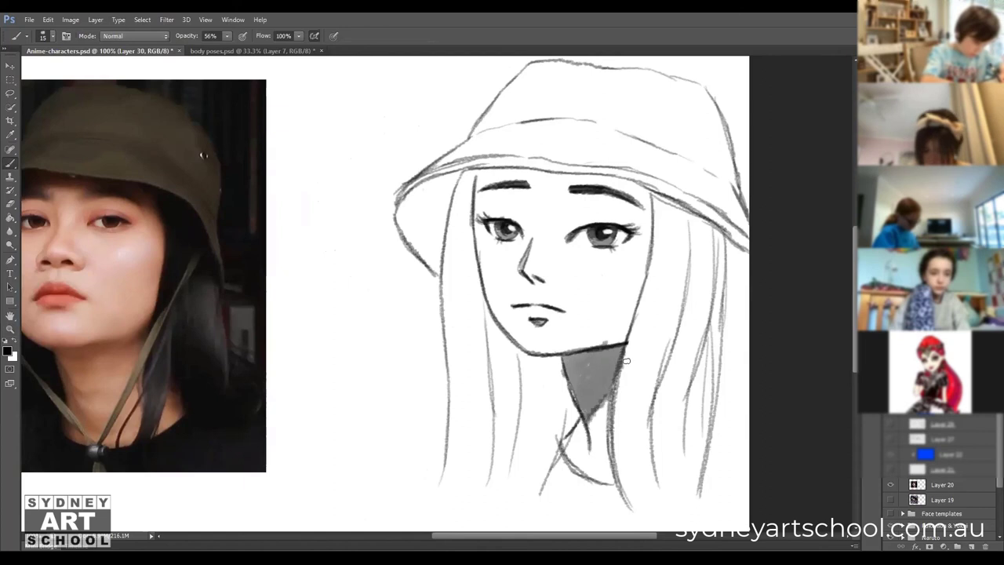
key("e")
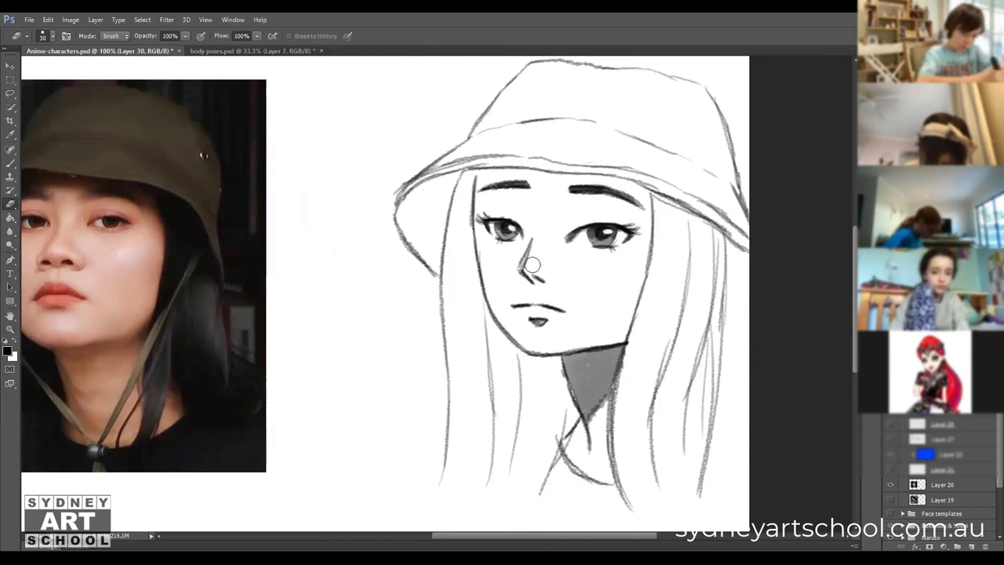
Set the brush opacity to 26% and shade the hat's shadow across the forehead and down the face's right edge.
key("b")
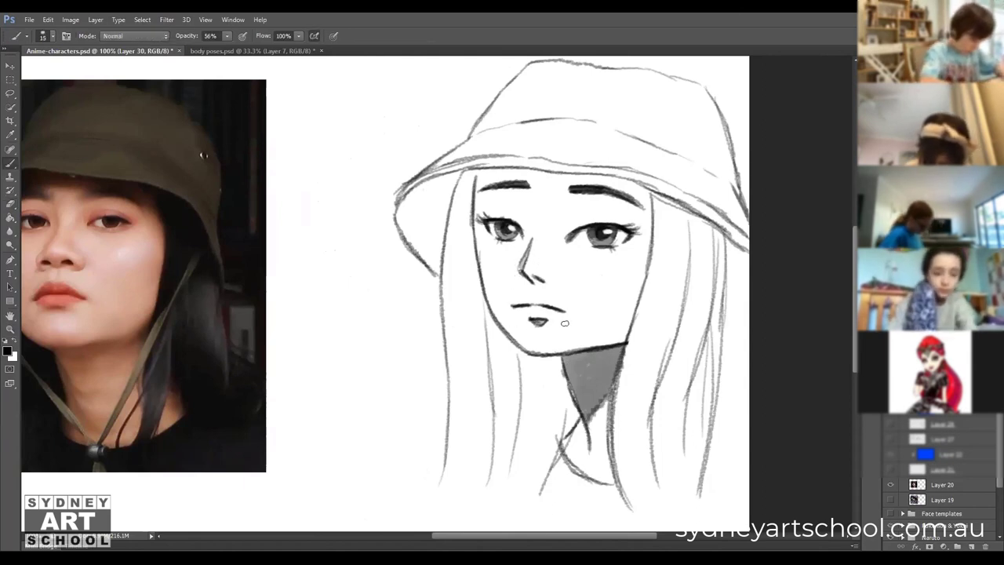
left_click_drag(227, 37, 220, 54)
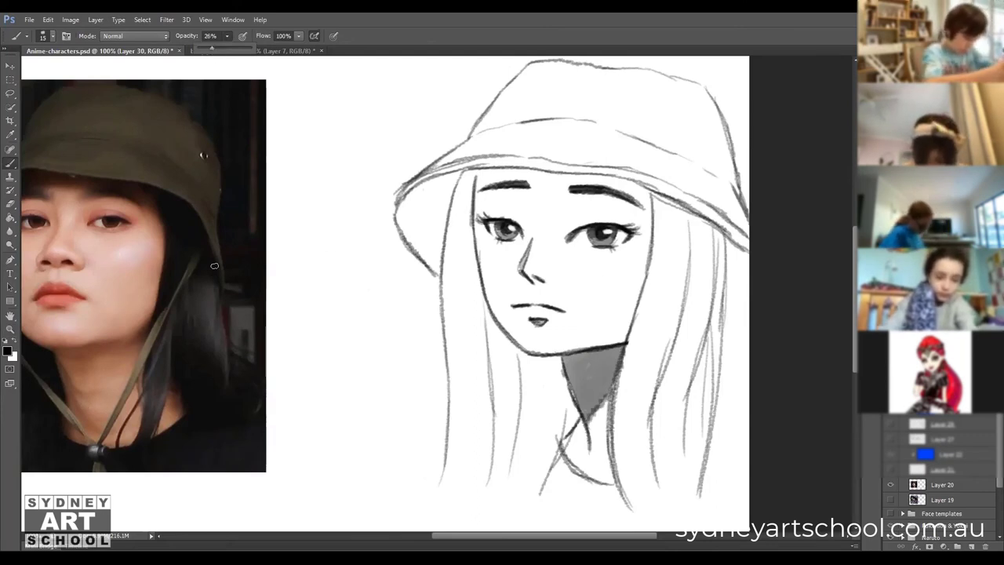
scroll(477, 190, "left", 5)
scroll(477, 190, "up", 1)
scroll(471, 233, "right", 6)
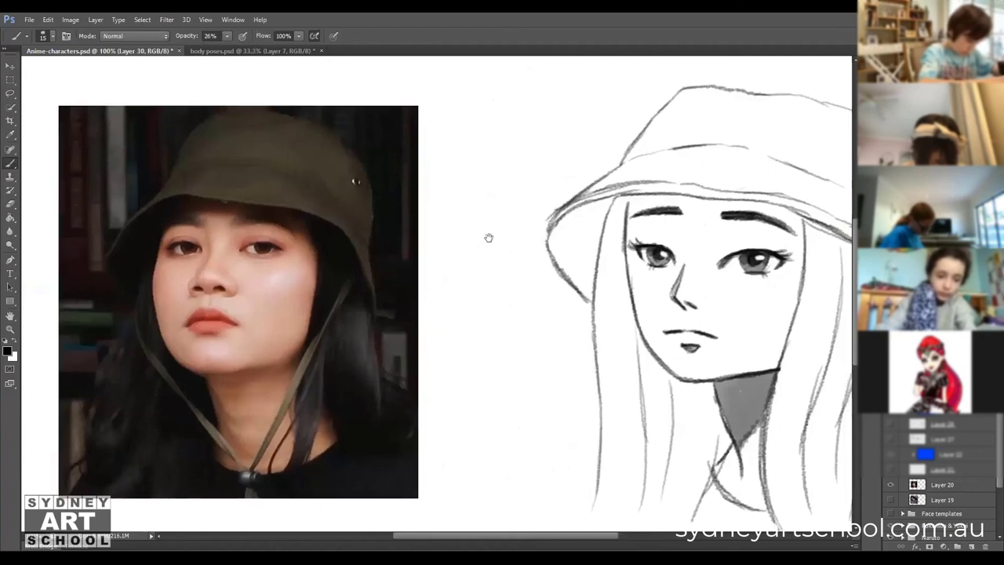
scroll(471, 234, "down", 1)
mouse_move(423, 208)
left_mouse_down()
mouse_move(529, 201)
mouse_move(590, 220)
mouse_move(596, 292)
left_mouse_up()
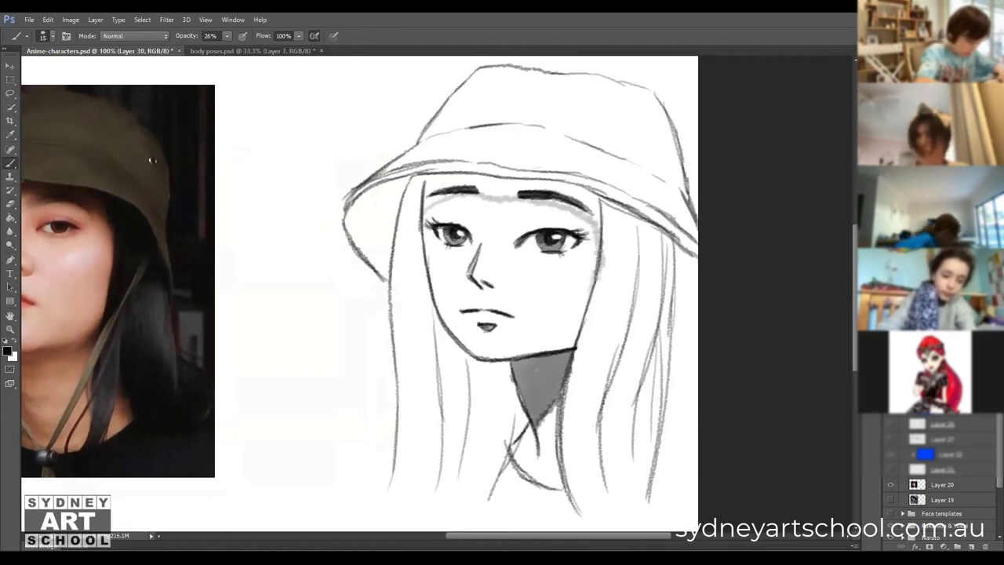
mouse_move(420, 179)
left_mouse_down()
mouse_move(421, 206)
mouse_move(447, 188)
mouse_move(421, 212)
mouse_move(469, 182)
mouse_move(454, 176)
mouse_move(442, 182)
mouse_move(506, 193)
mouse_move(489, 194)
mouse_move(567, 186)
mouse_move(549, 200)
mouse_move(585, 209)
mouse_move(586, 193)
mouse_move(551, 184)
mouse_move(586, 190)
mouse_move(620, 280)
mouse_move(616, 239)
mouse_move(599, 289)
mouse_move(611, 233)
mouse_move(602, 287)
mouse_move(594, 209)
left_mouse_up()
key("e")
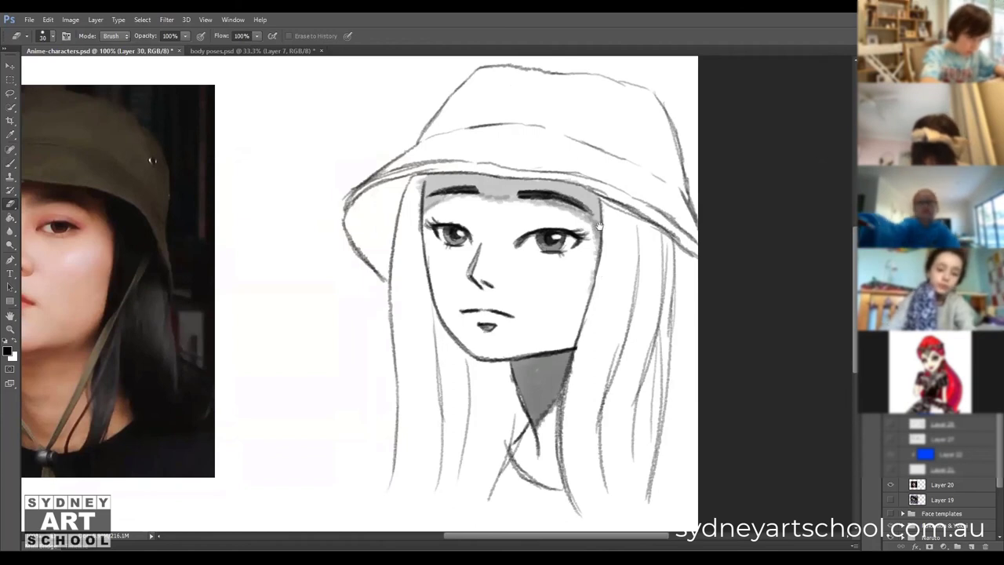
scroll(588, 265, "left", 2)
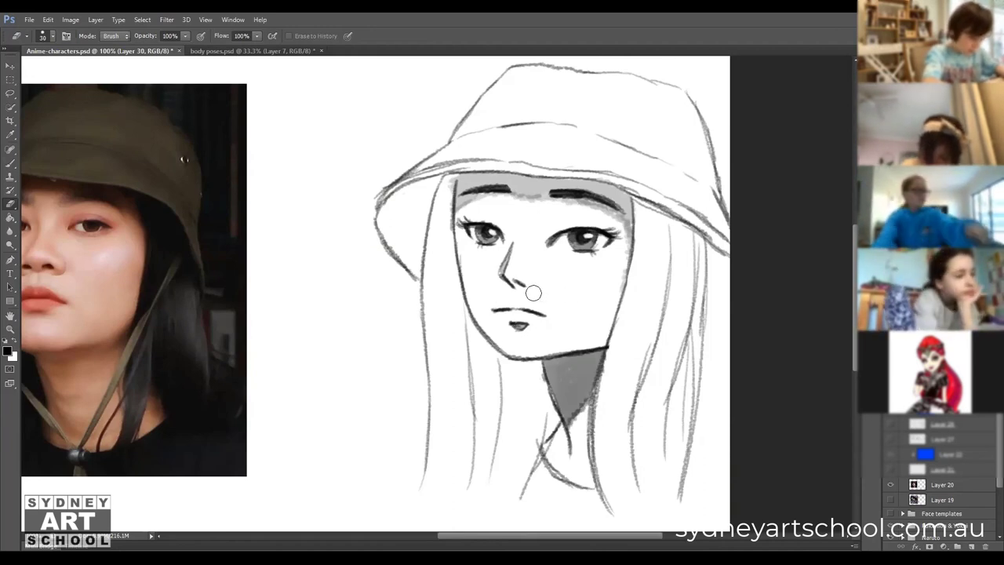
Add short, light diagonal blush strokes to both cheeks below the eyes with the 26% opacity brush.
key("z")
left_click(527, 339, "alt")
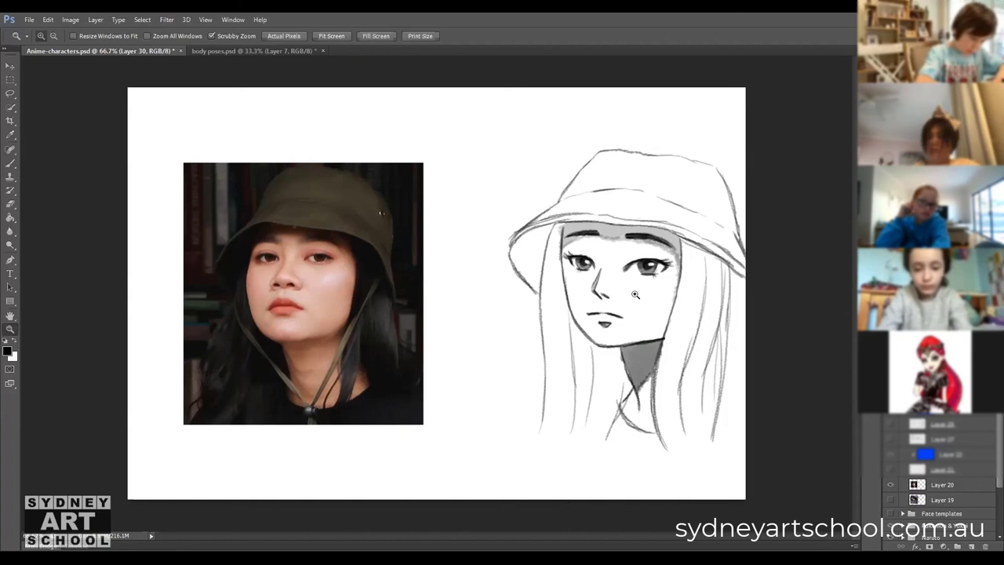
key("b")
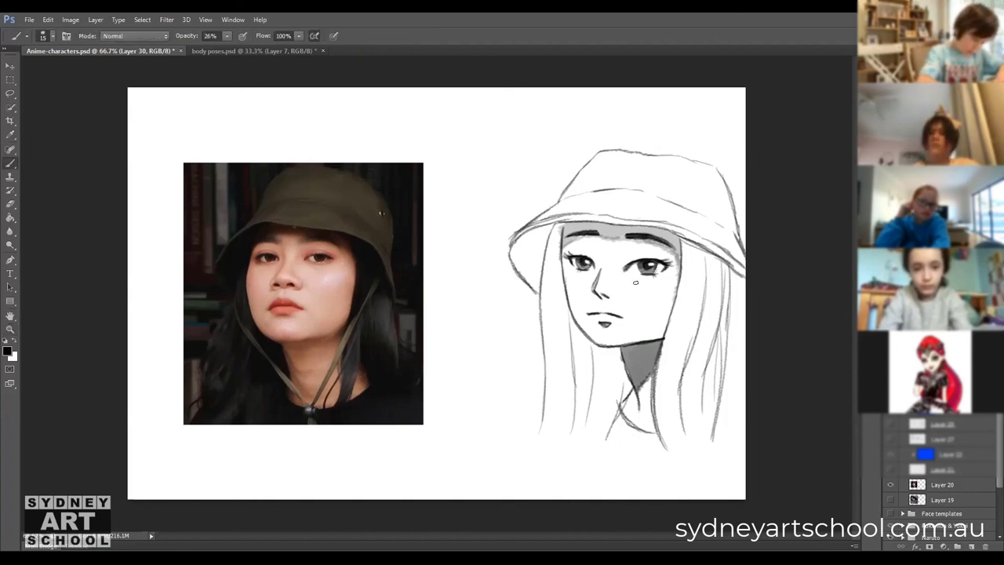
mouse_move(651, 281)
left_mouse_down()
mouse_move(644, 292)
mouse_move(656, 292)
left_mouse_up()
left_click_drag(584, 276, 579, 283)
left_click_drag(591, 276, 587, 284)
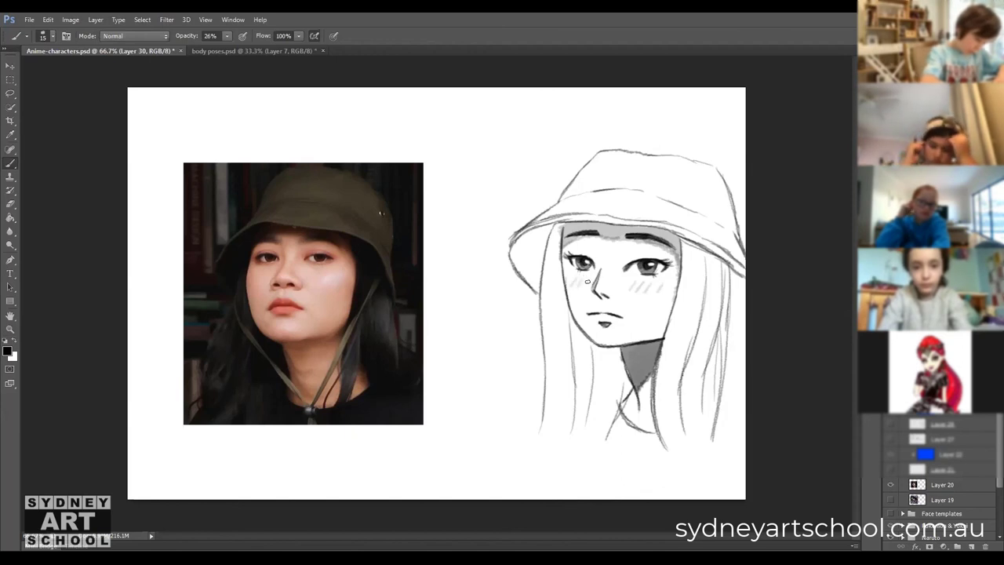